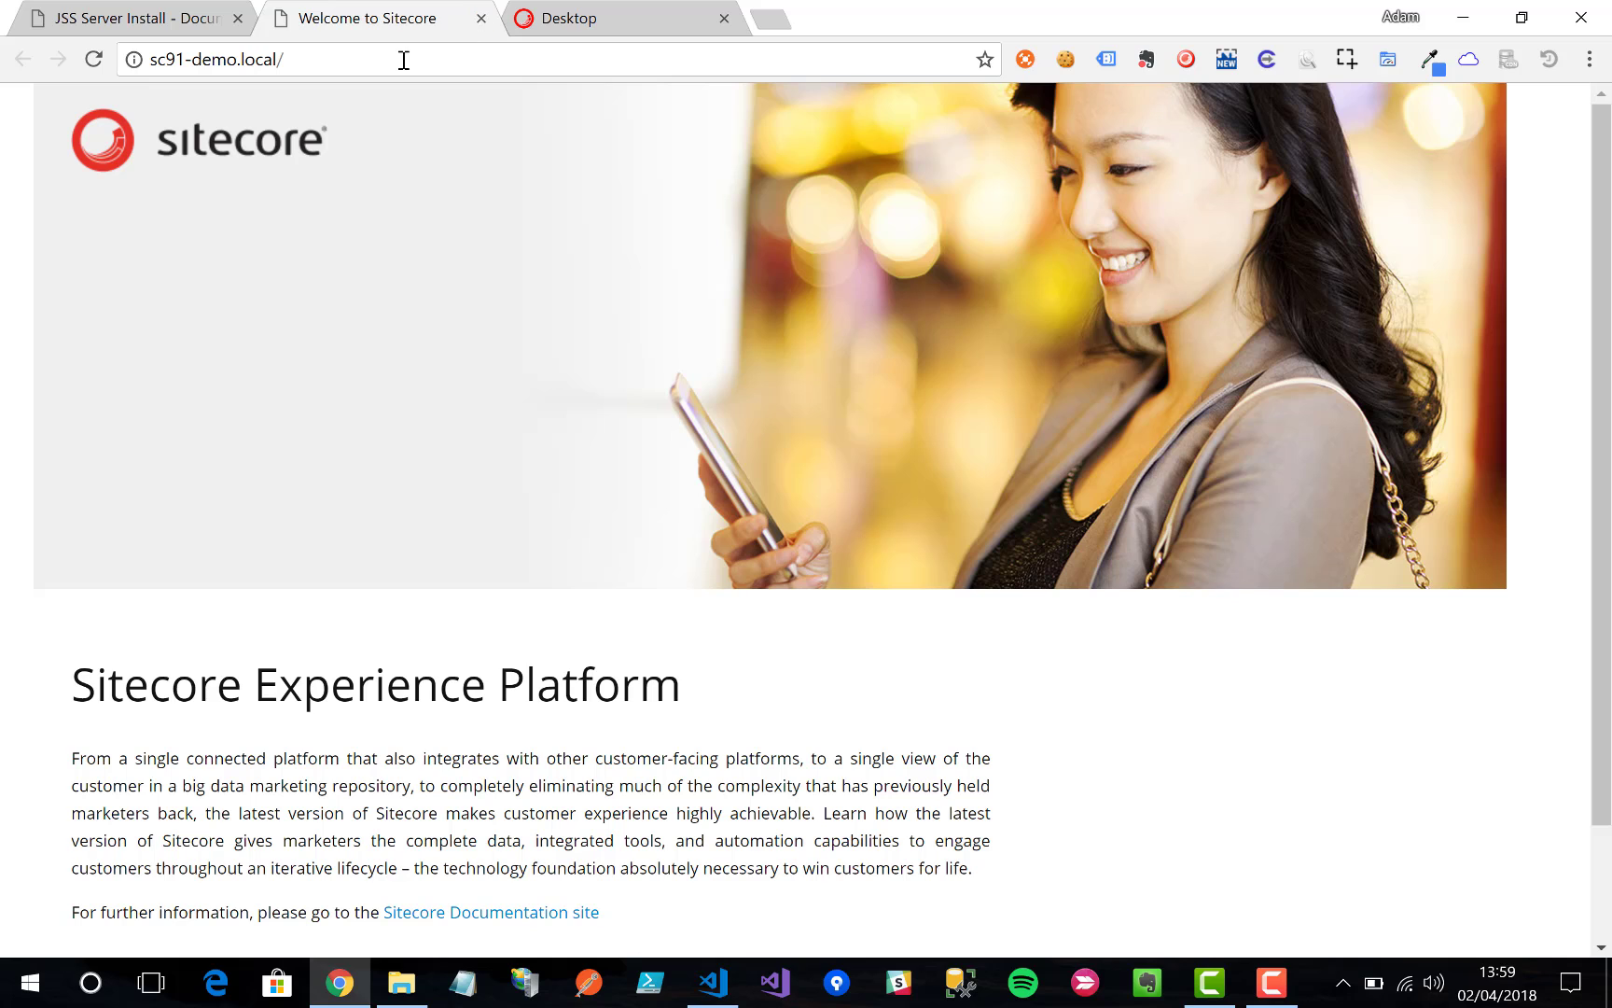
Step: Bring up the JSS Server Install docs listing Sitecore 9.0.1 and the two server packages
{"action": "left_click", "coordinate": [633, 21]}
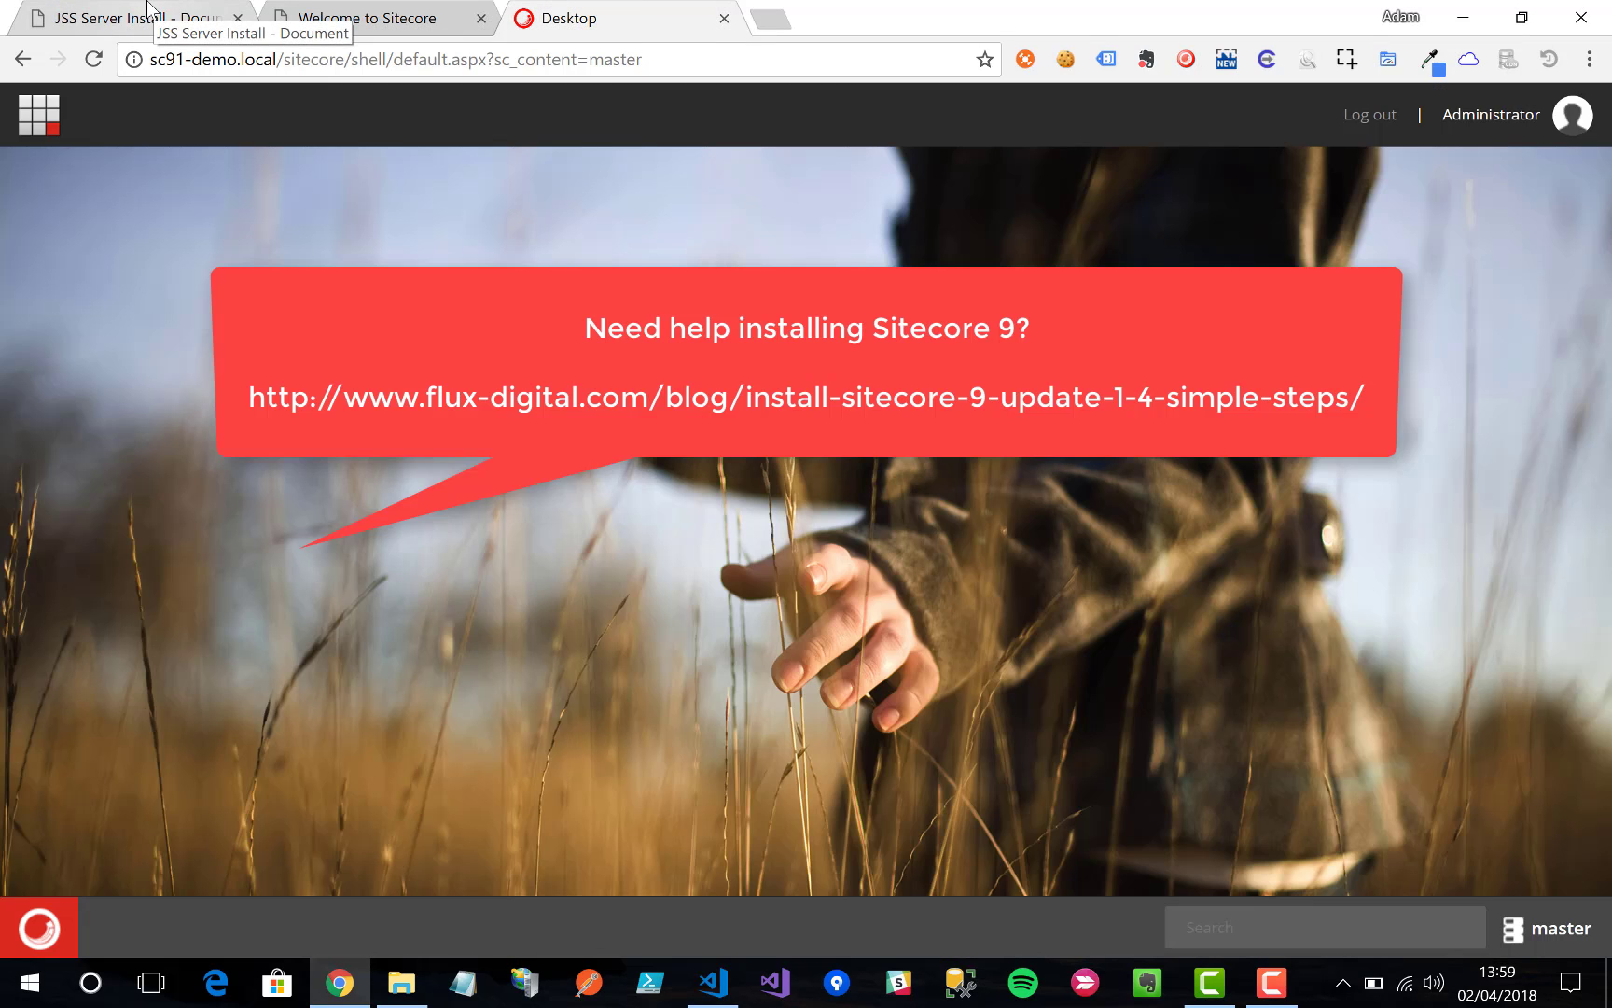
{"action": "left_click", "coordinate": [150, 10]}
{"action": "scroll", "coordinate": [694, 512], "scroll_direction": "down", "scroll_amount": 3}
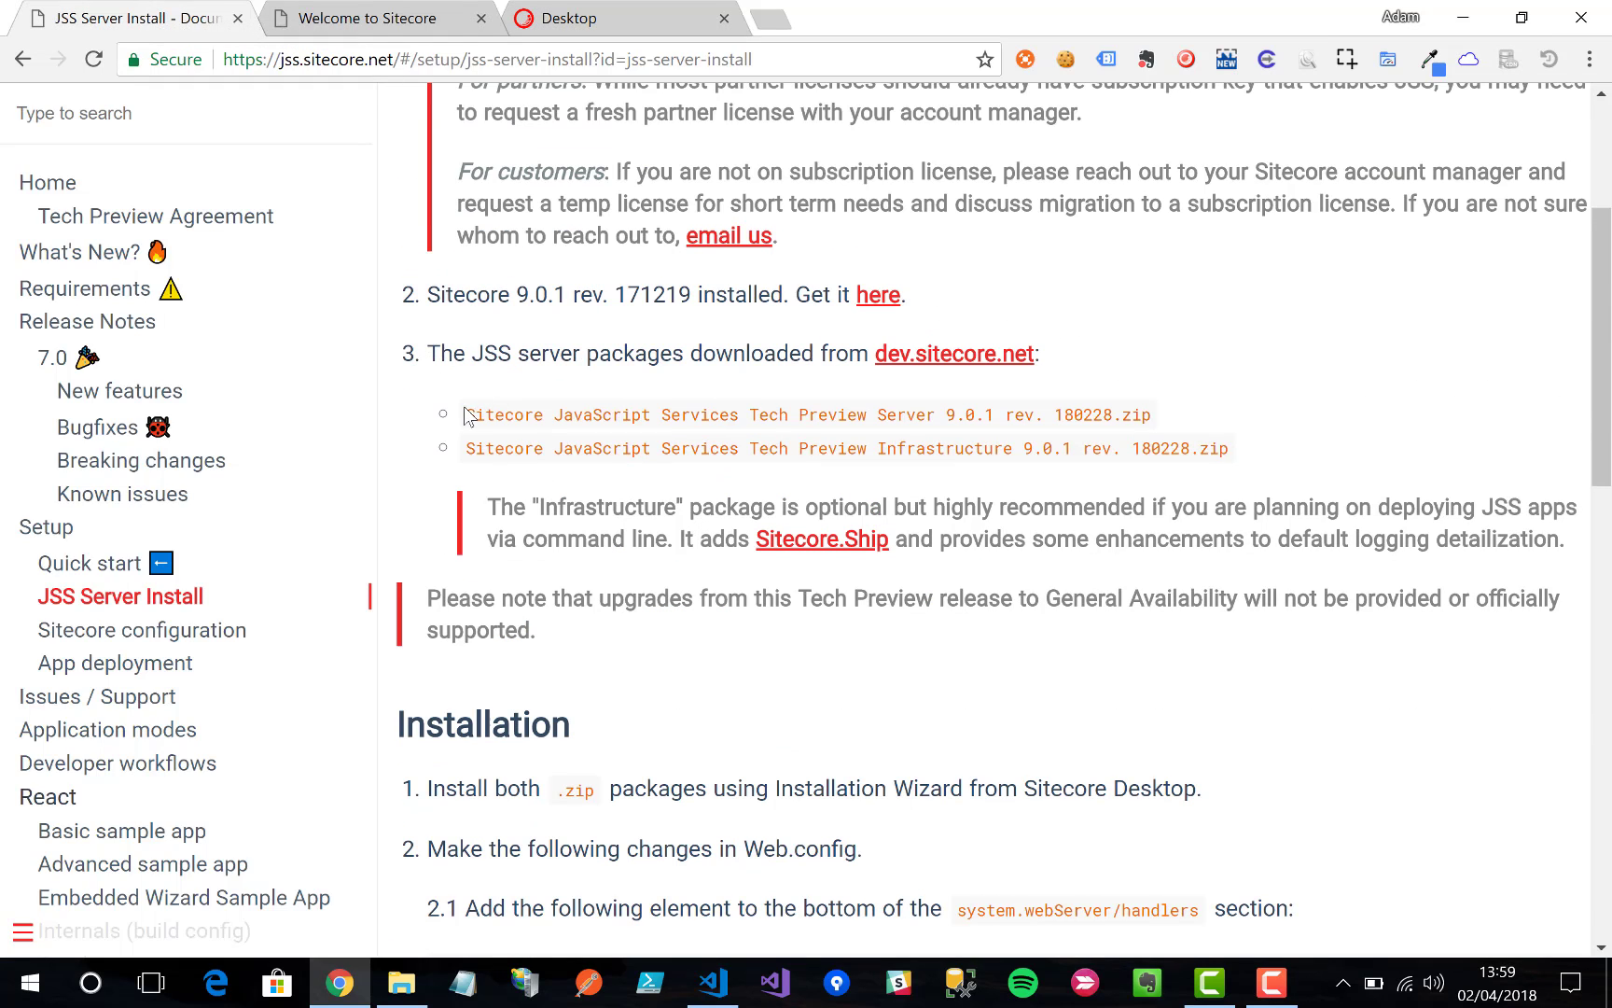
Step: Open dev.sitecore.net in a new tab and scroll to the JSS 9.0.1 rev. 180228 packages
{"action": "left_click_drag", "start_coordinate": [464, 414], "coordinate": [1241, 450]}
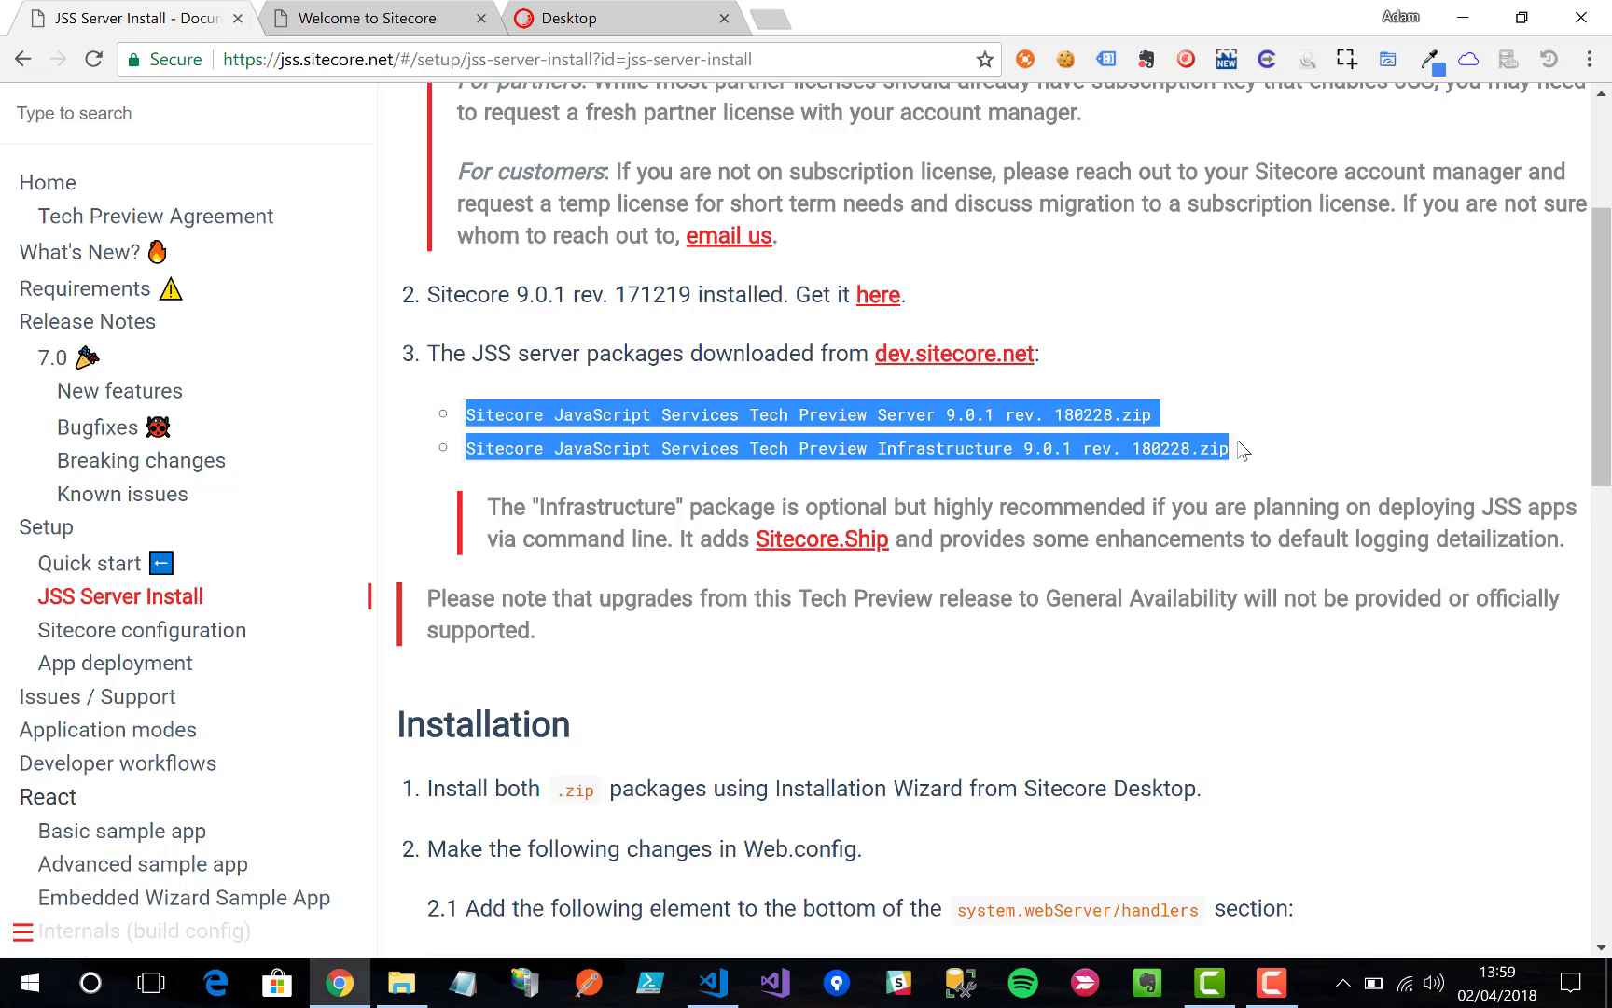
{"action": "left_click", "coordinate": [1243, 453]}
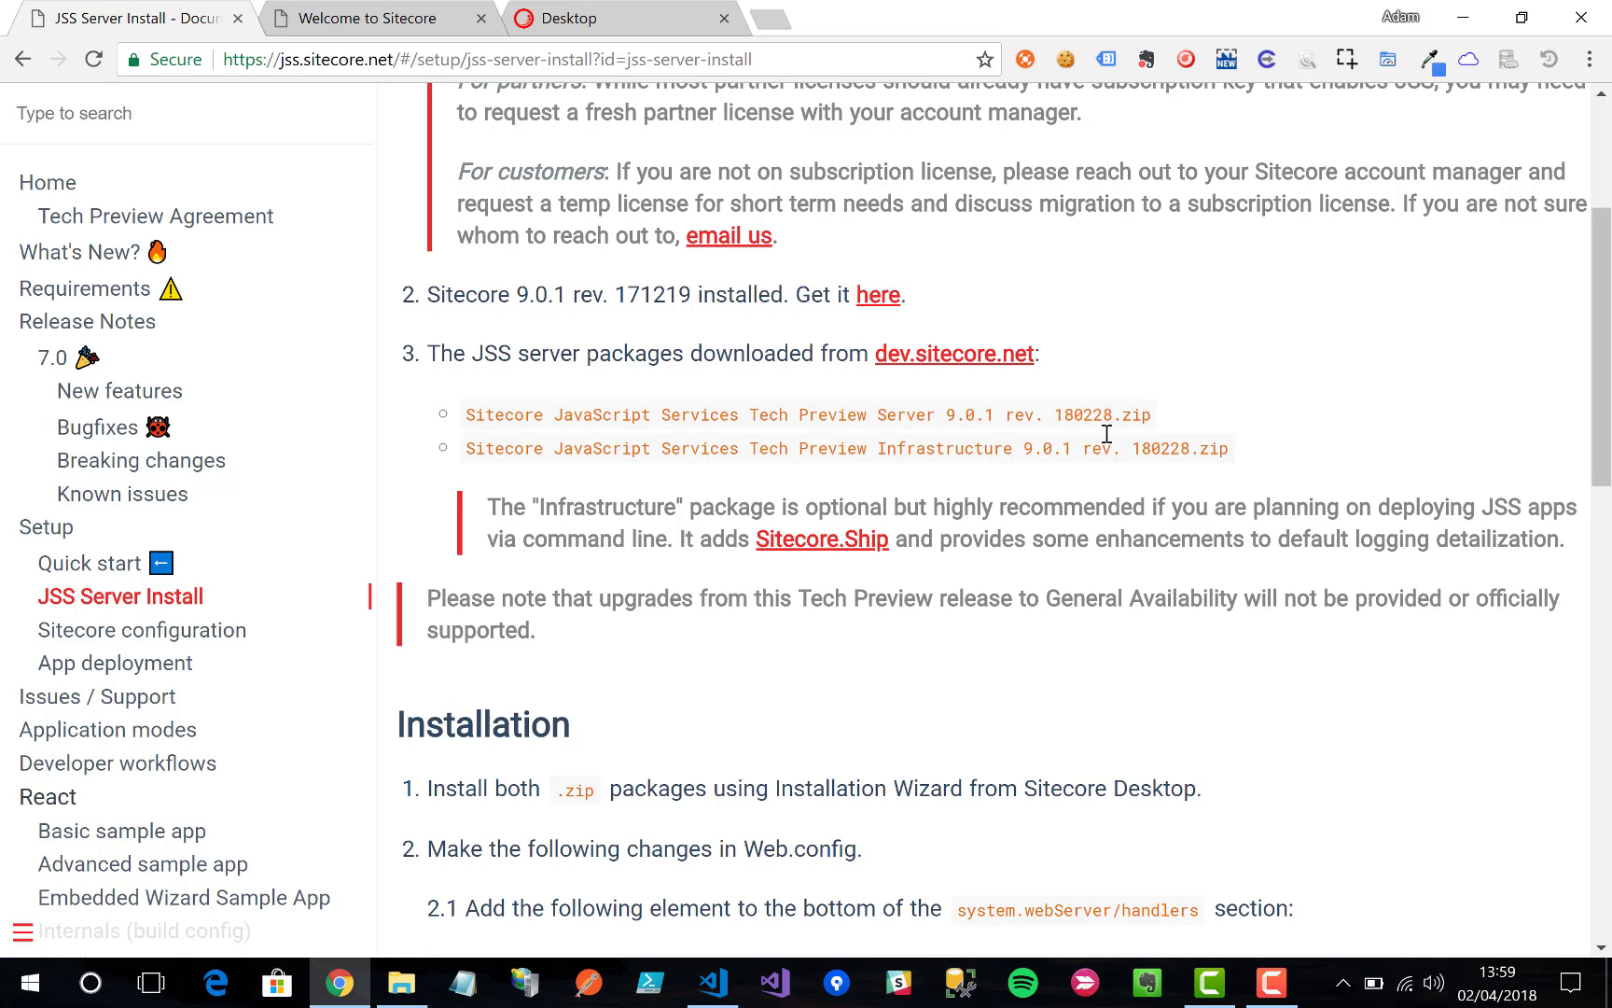
{"action": "right_click", "coordinate": [934, 362]}
{"action": "left_click", "coordinate": [961, 371]}
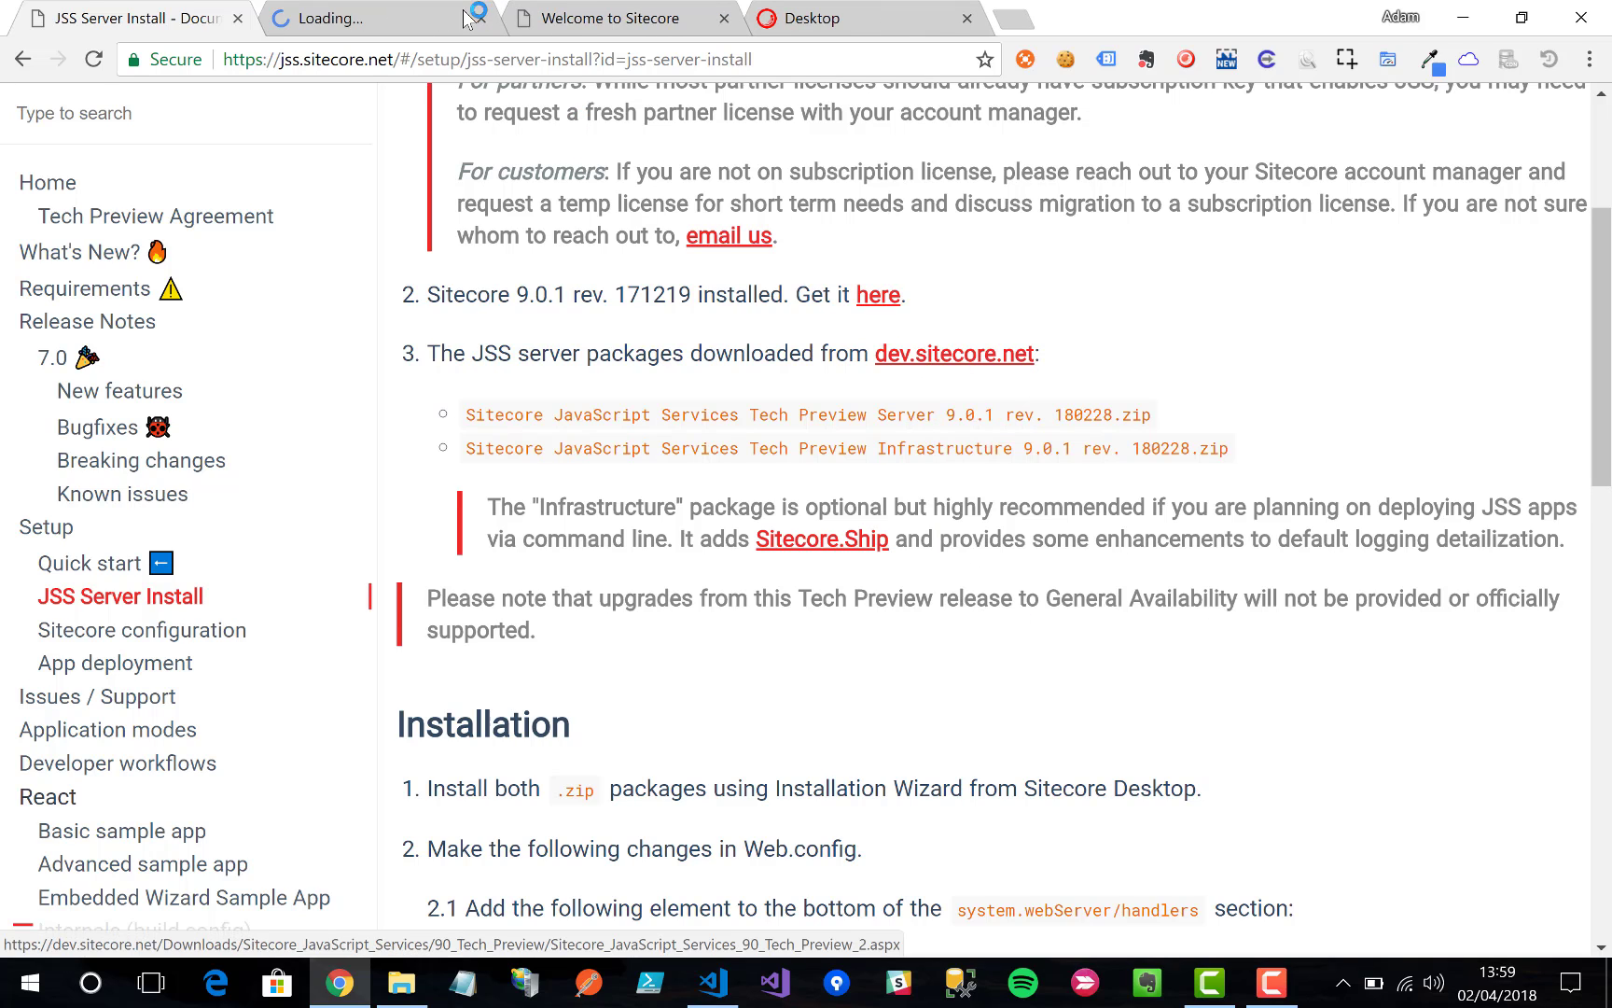
{"action": "left_click", "coordinate": [405, 13]}
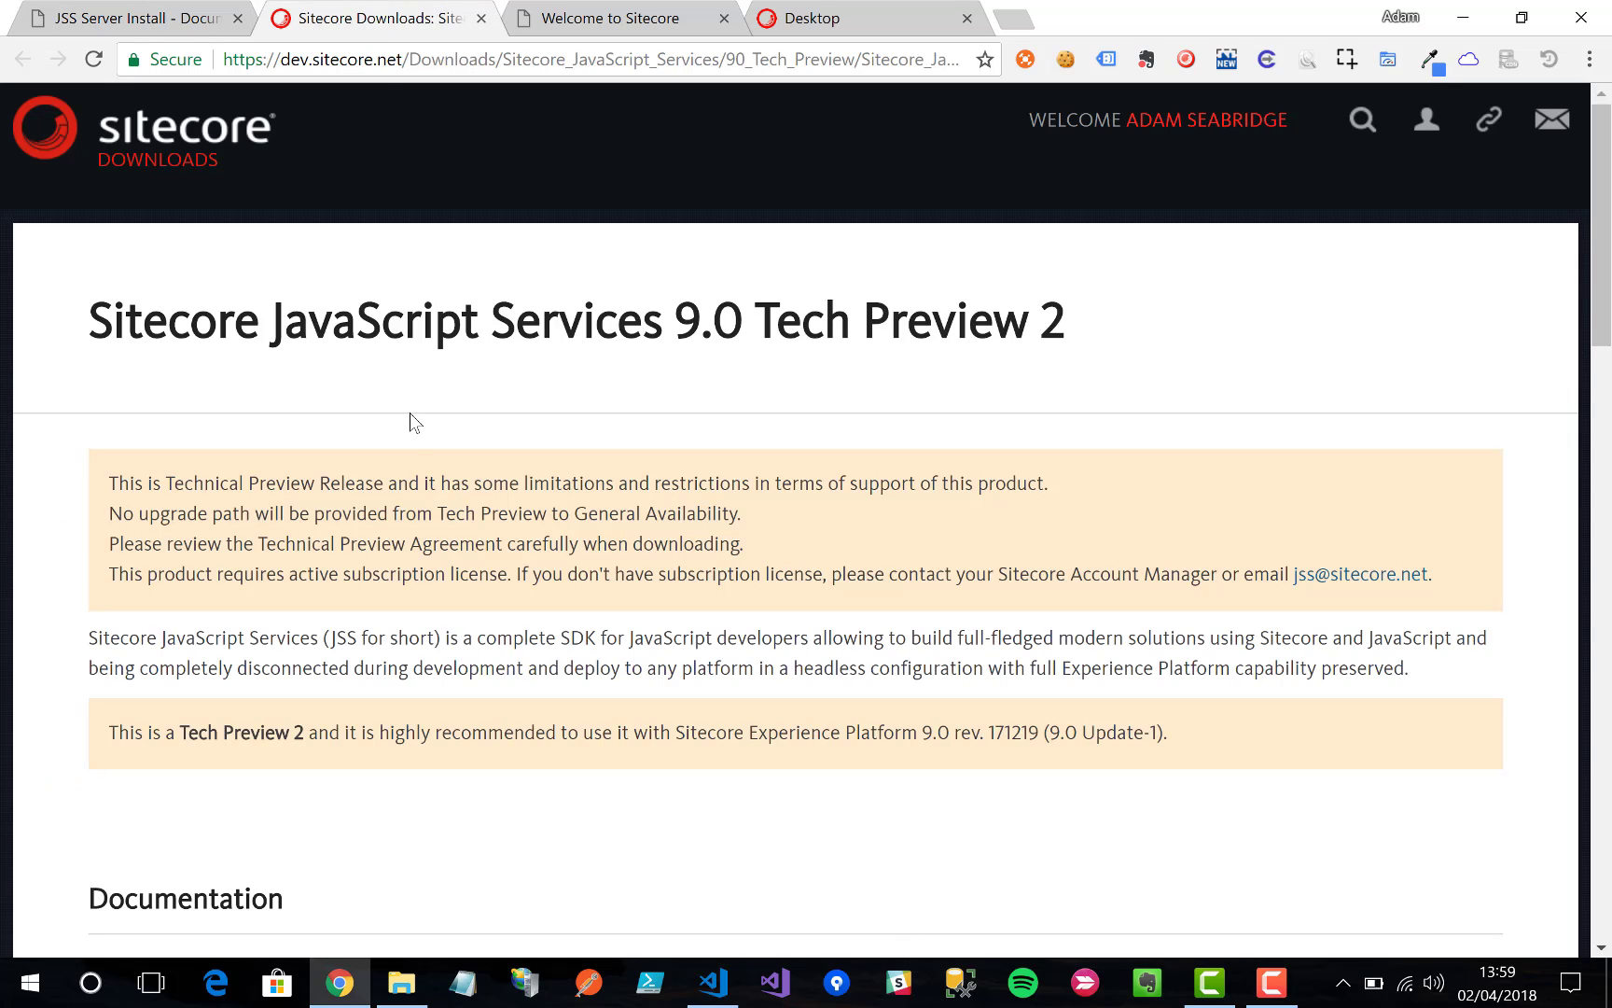
{"action": "scroll", "coordinate": [411, 421], "scroll_direction": "down", "scroll_amount": 4}
{"action": "scroll", "coordinate": [411, 422], "scroll_direction": "down", "scroll_amount": 3}
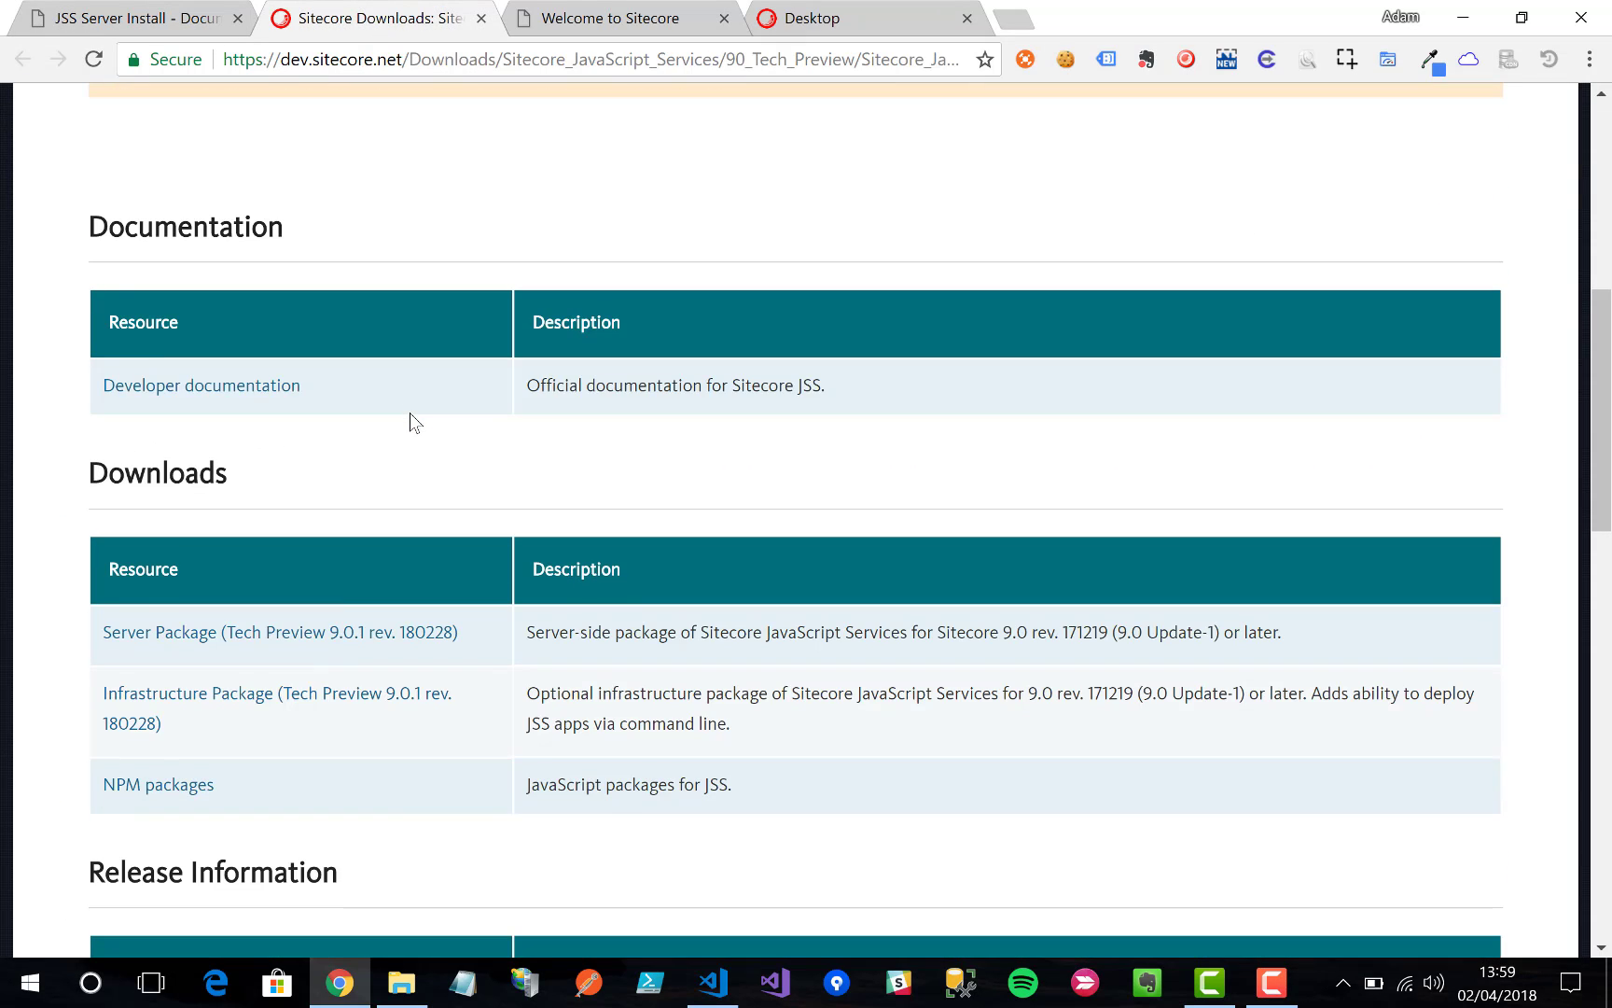
Step: Download the Server and Infrastructure zips, accepting each license, then return to the docs
{"action": "left_click", "coordinate": [328, 631]}
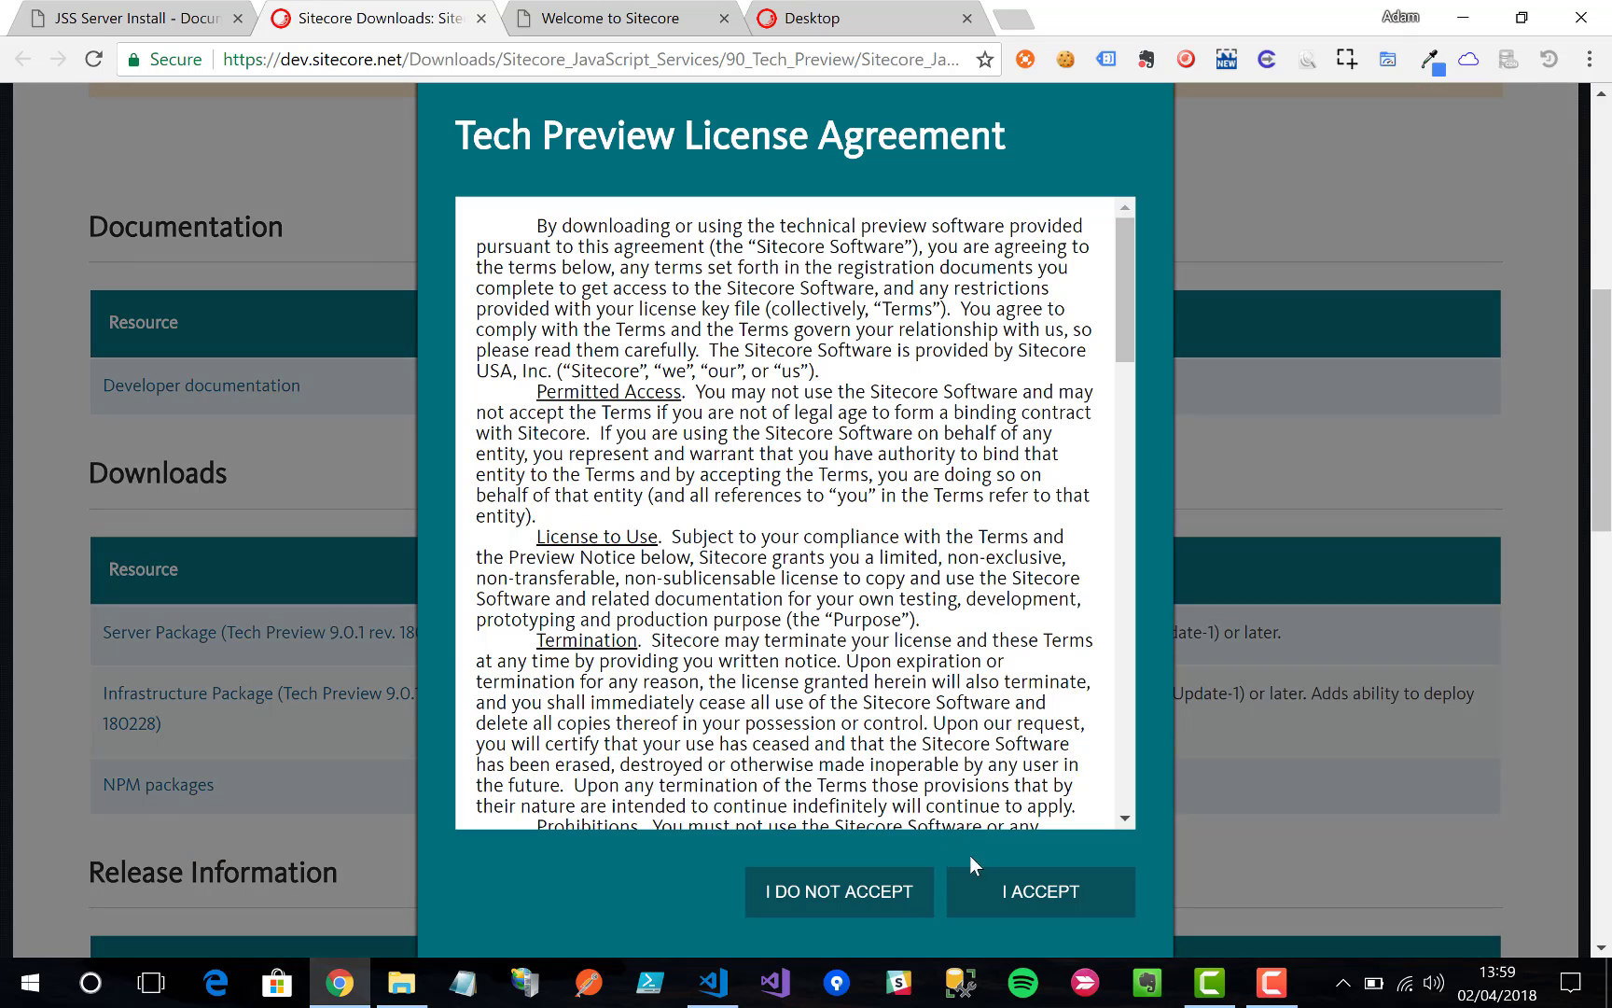
{"action": "left_click", "coordinate": [1021, 887]}
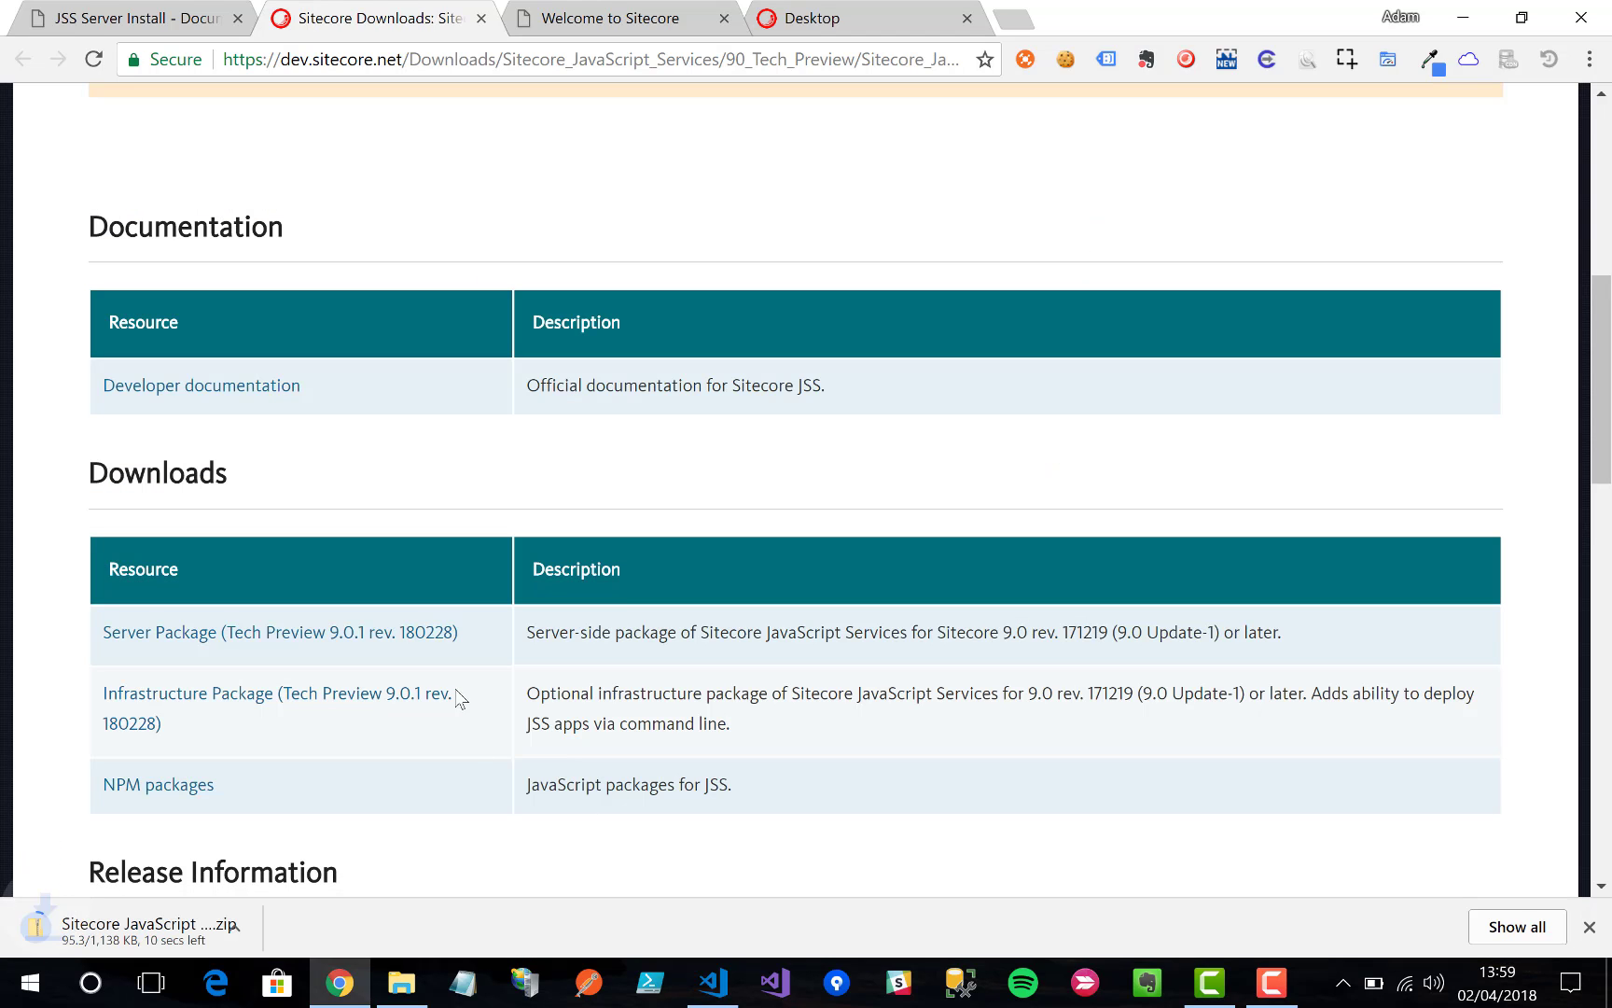
{"action": "left_click", "coordinate": [425, 695]}
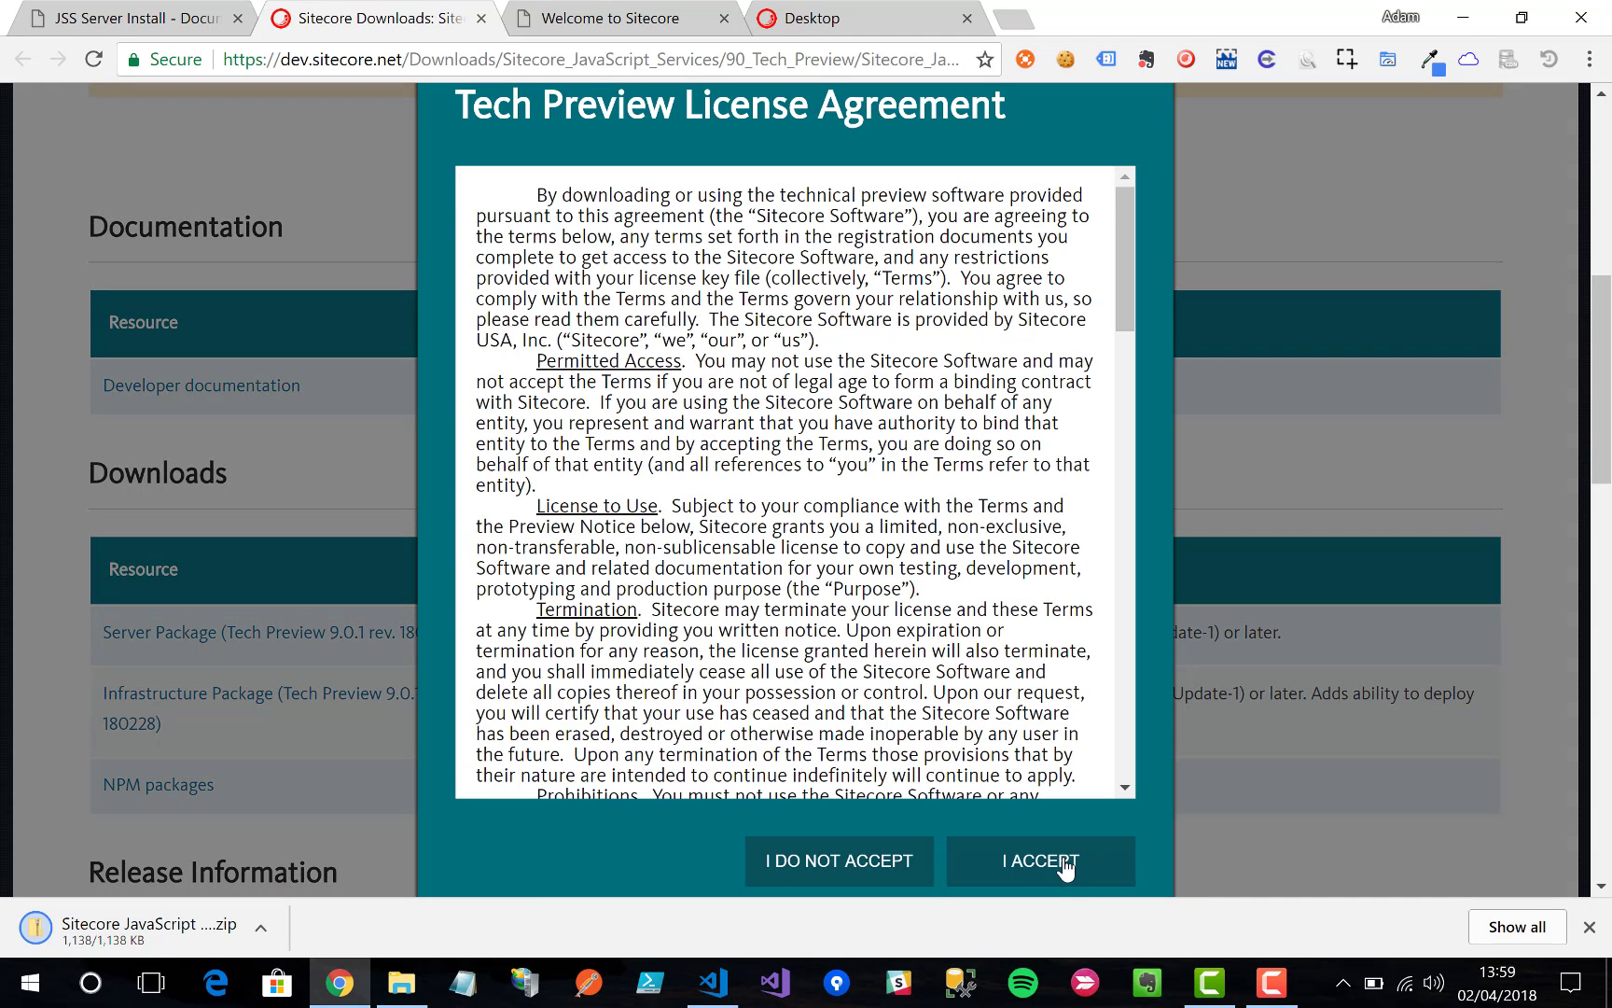
{"action": "left_click", "coordinate": [1065, 864]}
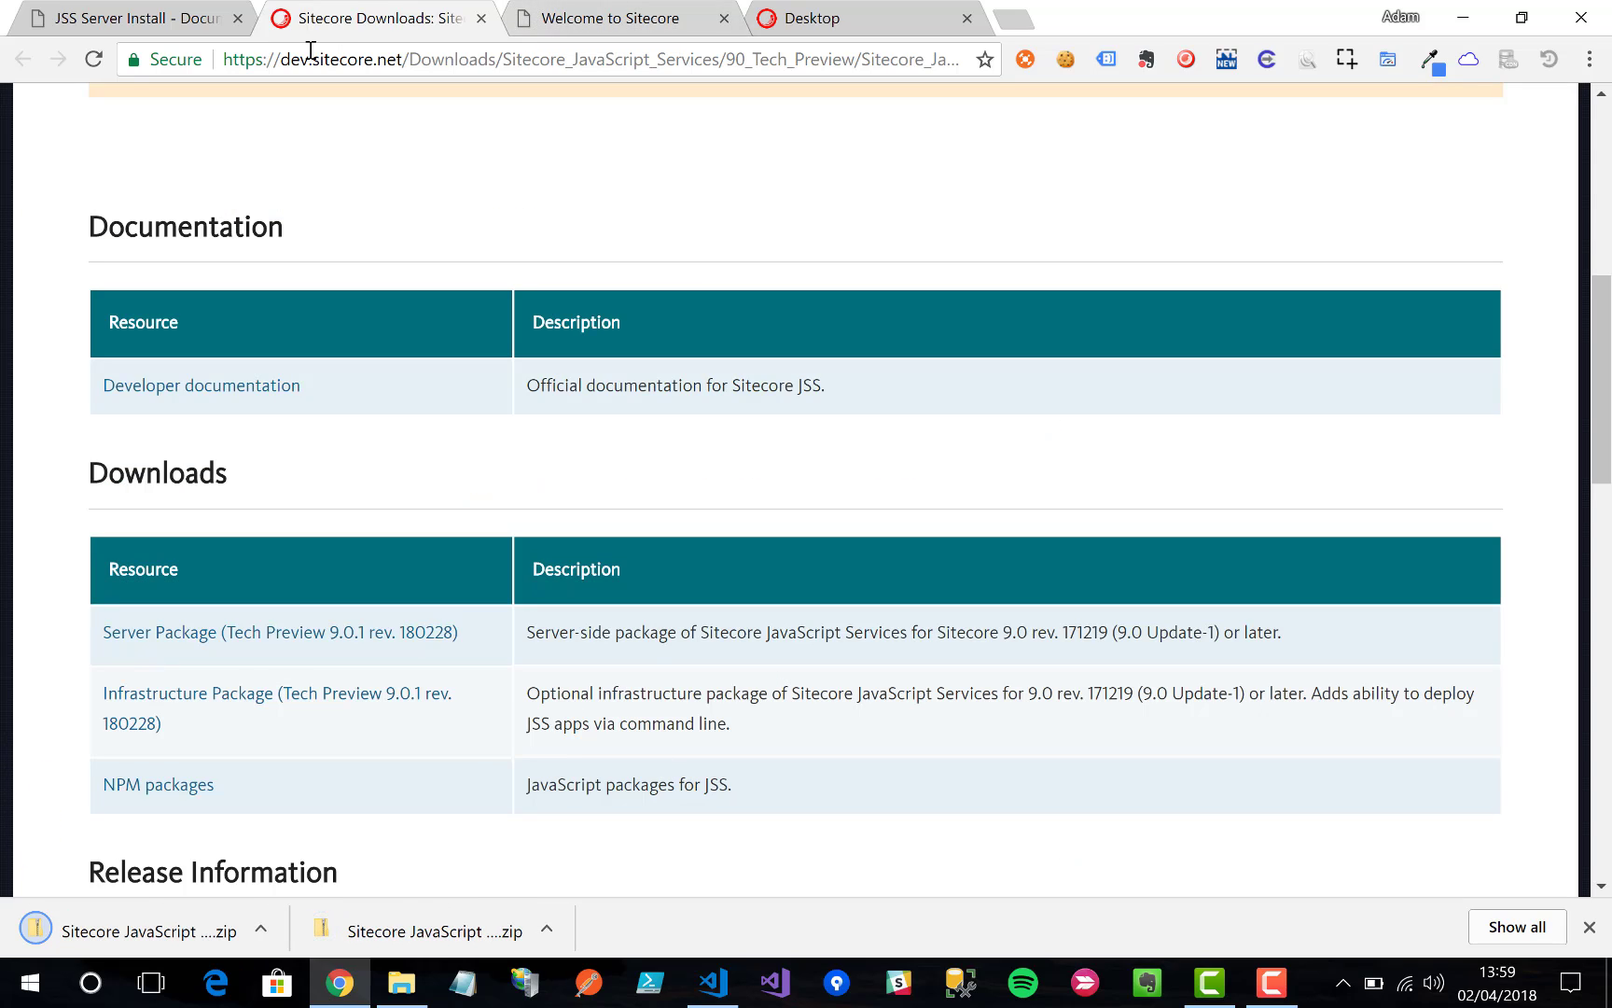
{"action": "left_click", "coordinate": [144, 22]}
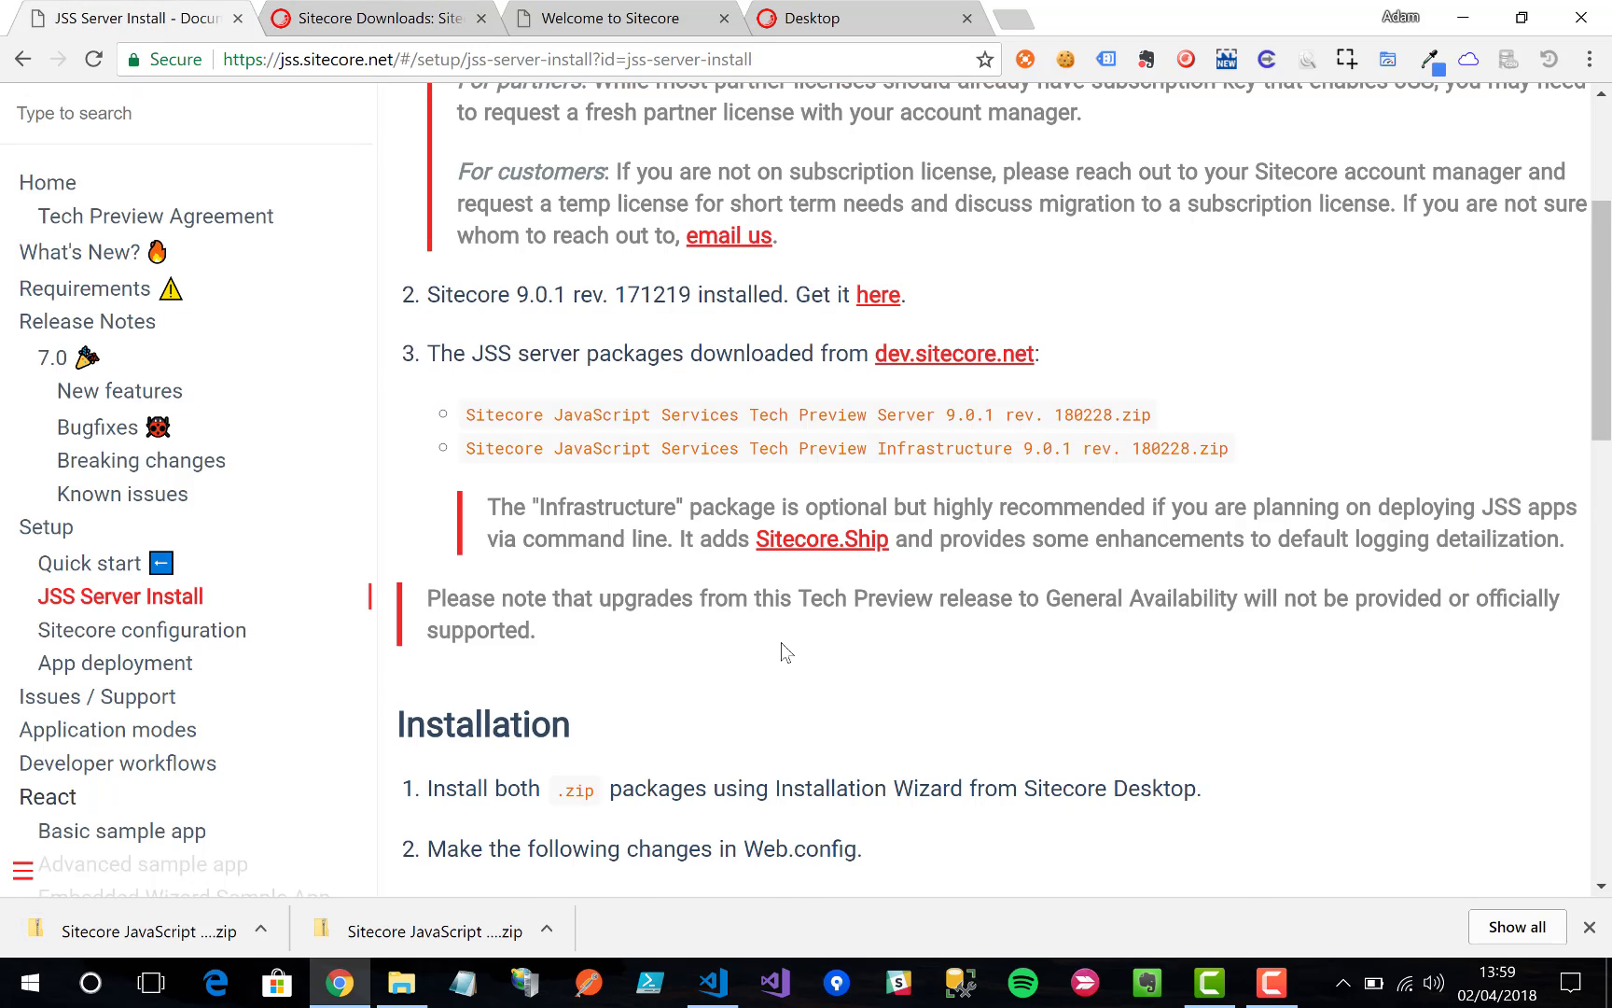
{"action": "scroll", "coordinate": [786, 652], "scroll_direction": "down", "scroll_amount": 3}
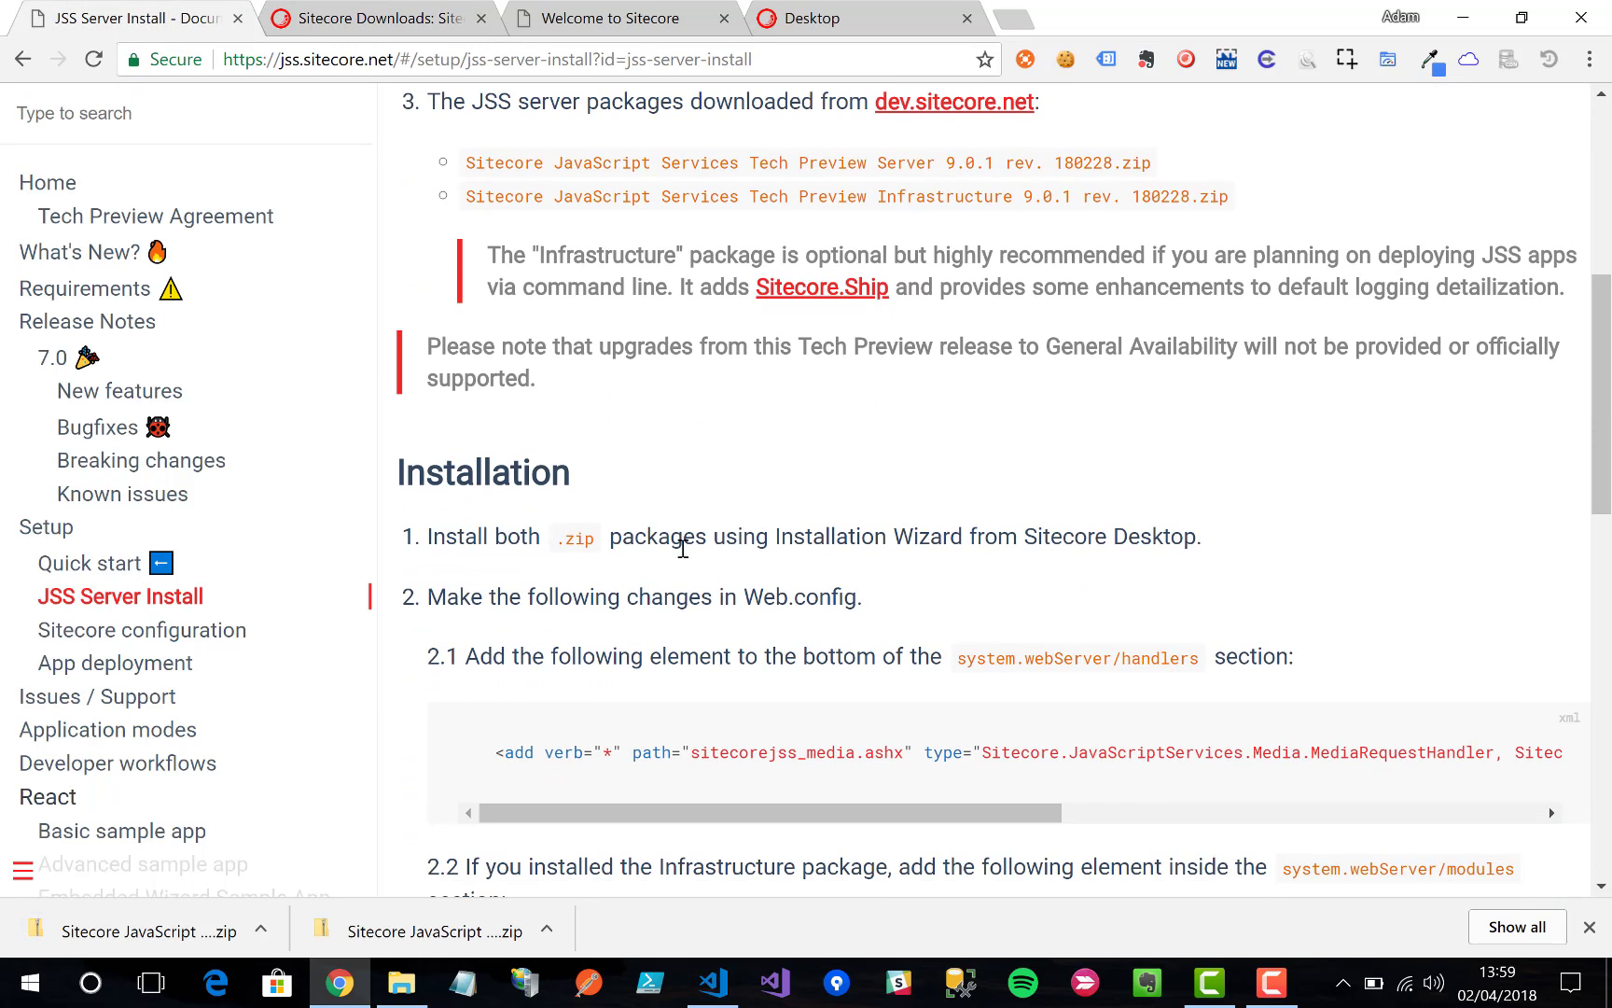
Step: Launch the Installation Wizard from the Sitecore Desktop's Development Tools
{"action": "left_click", "coordinate": [786, 23]}
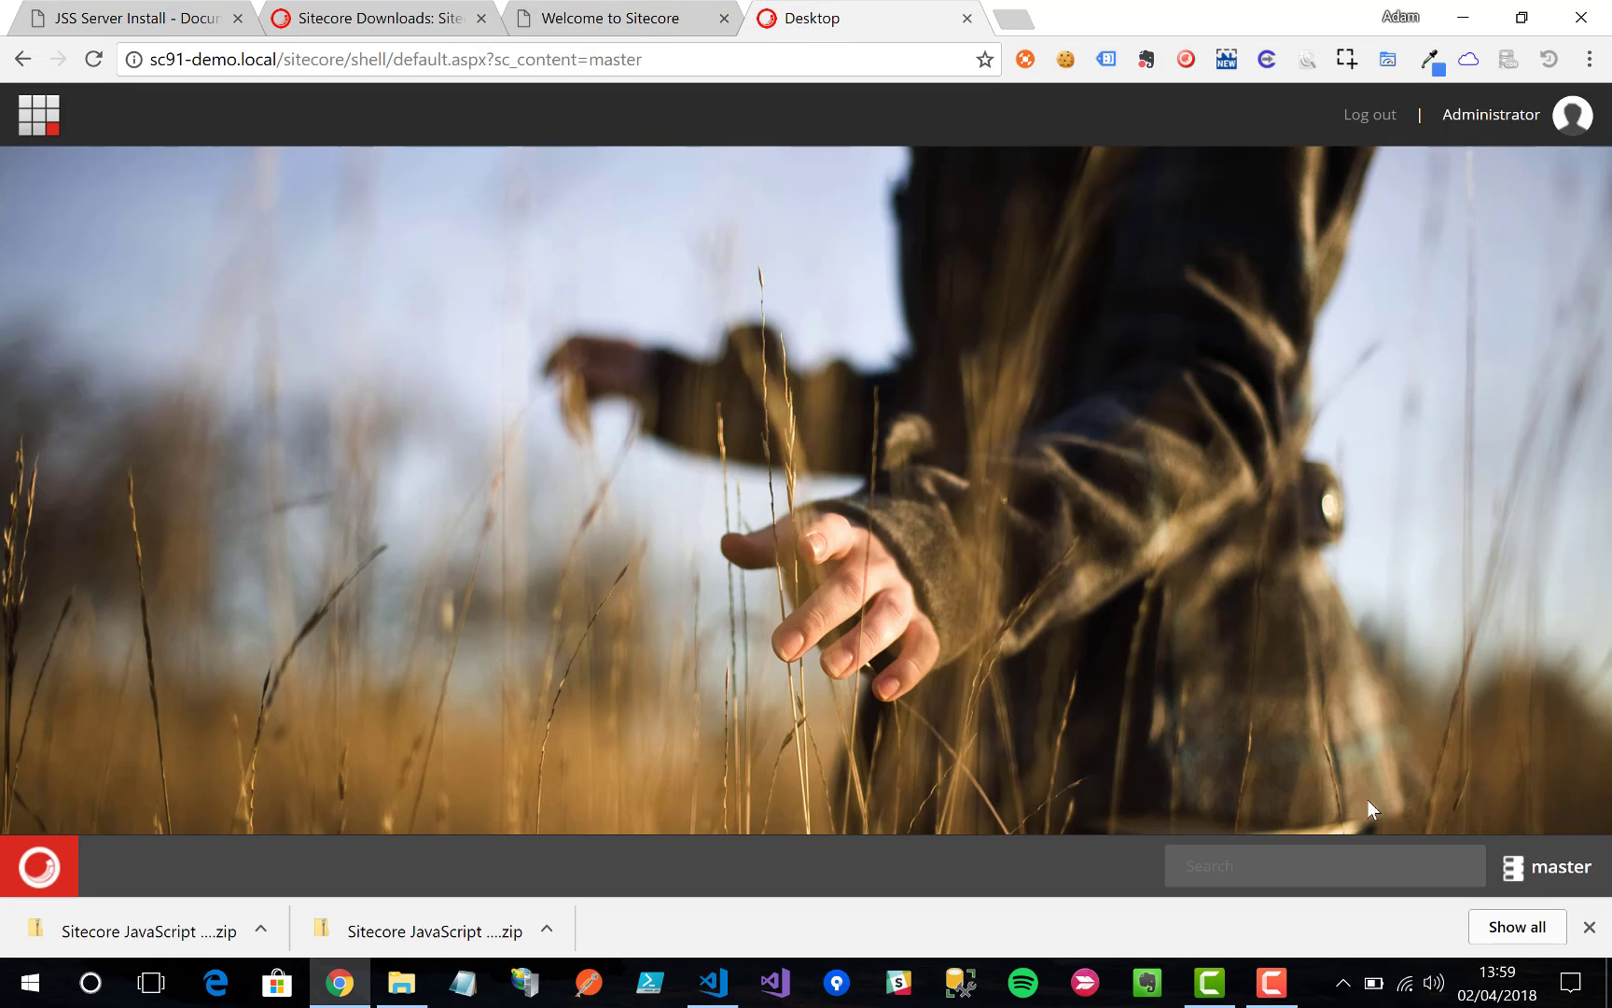
{"action": "left_click", "coordinate": [1589, 926]}
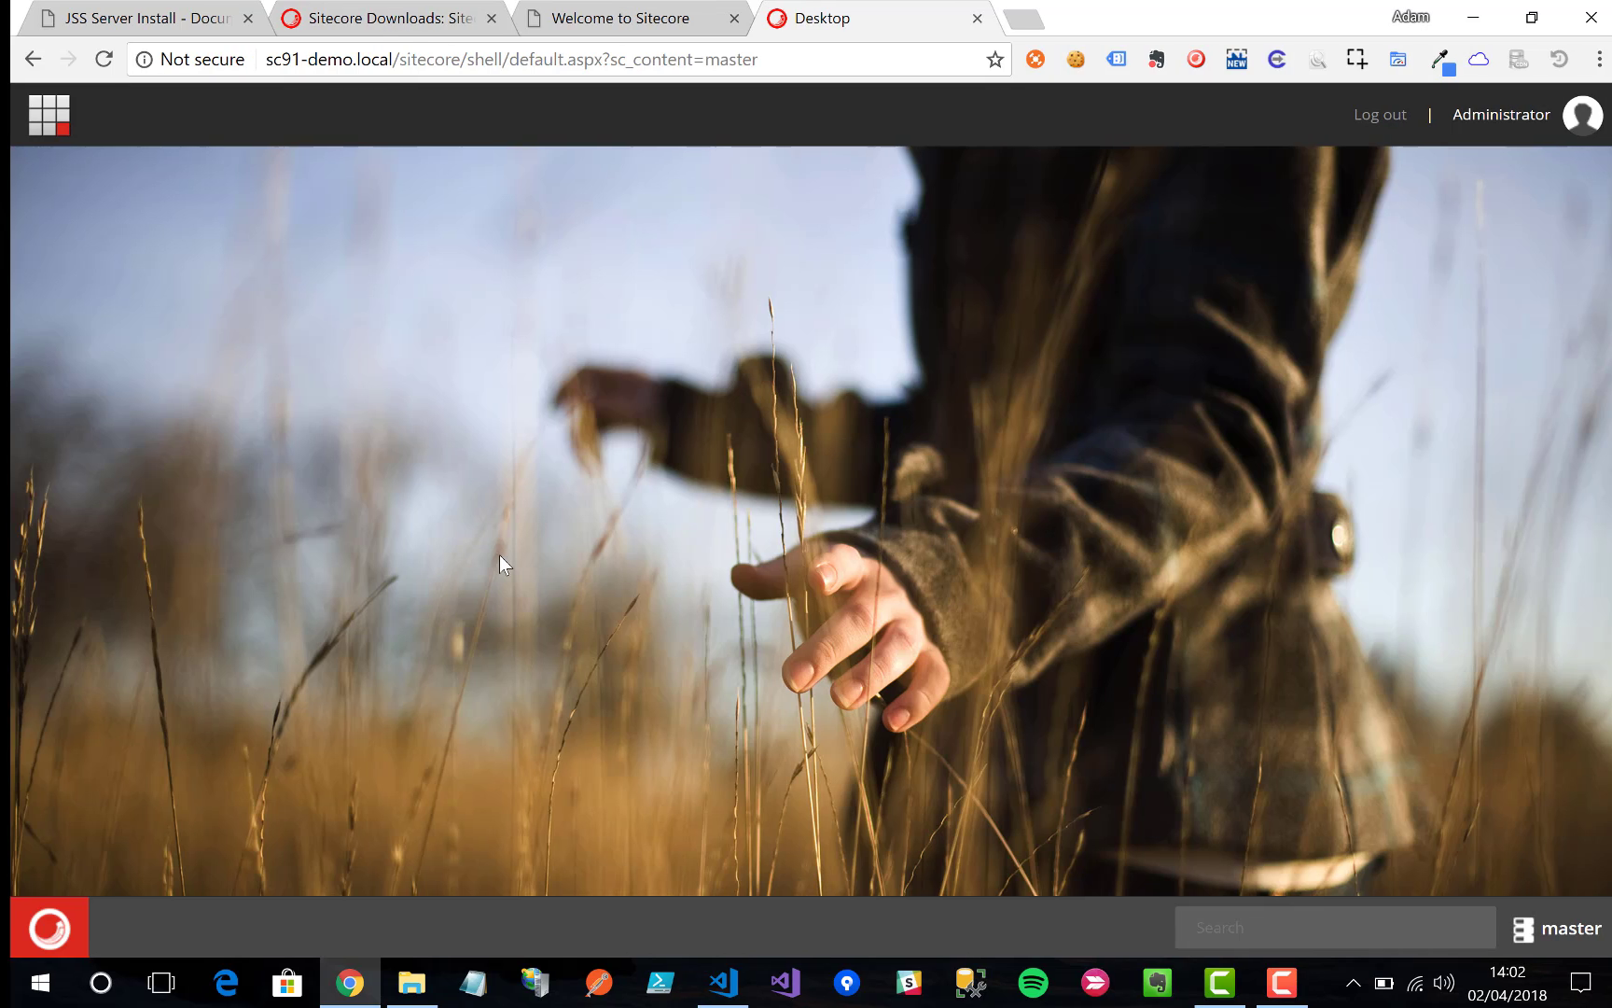
{"action": "left_click", "coordinate": [82, 913]}
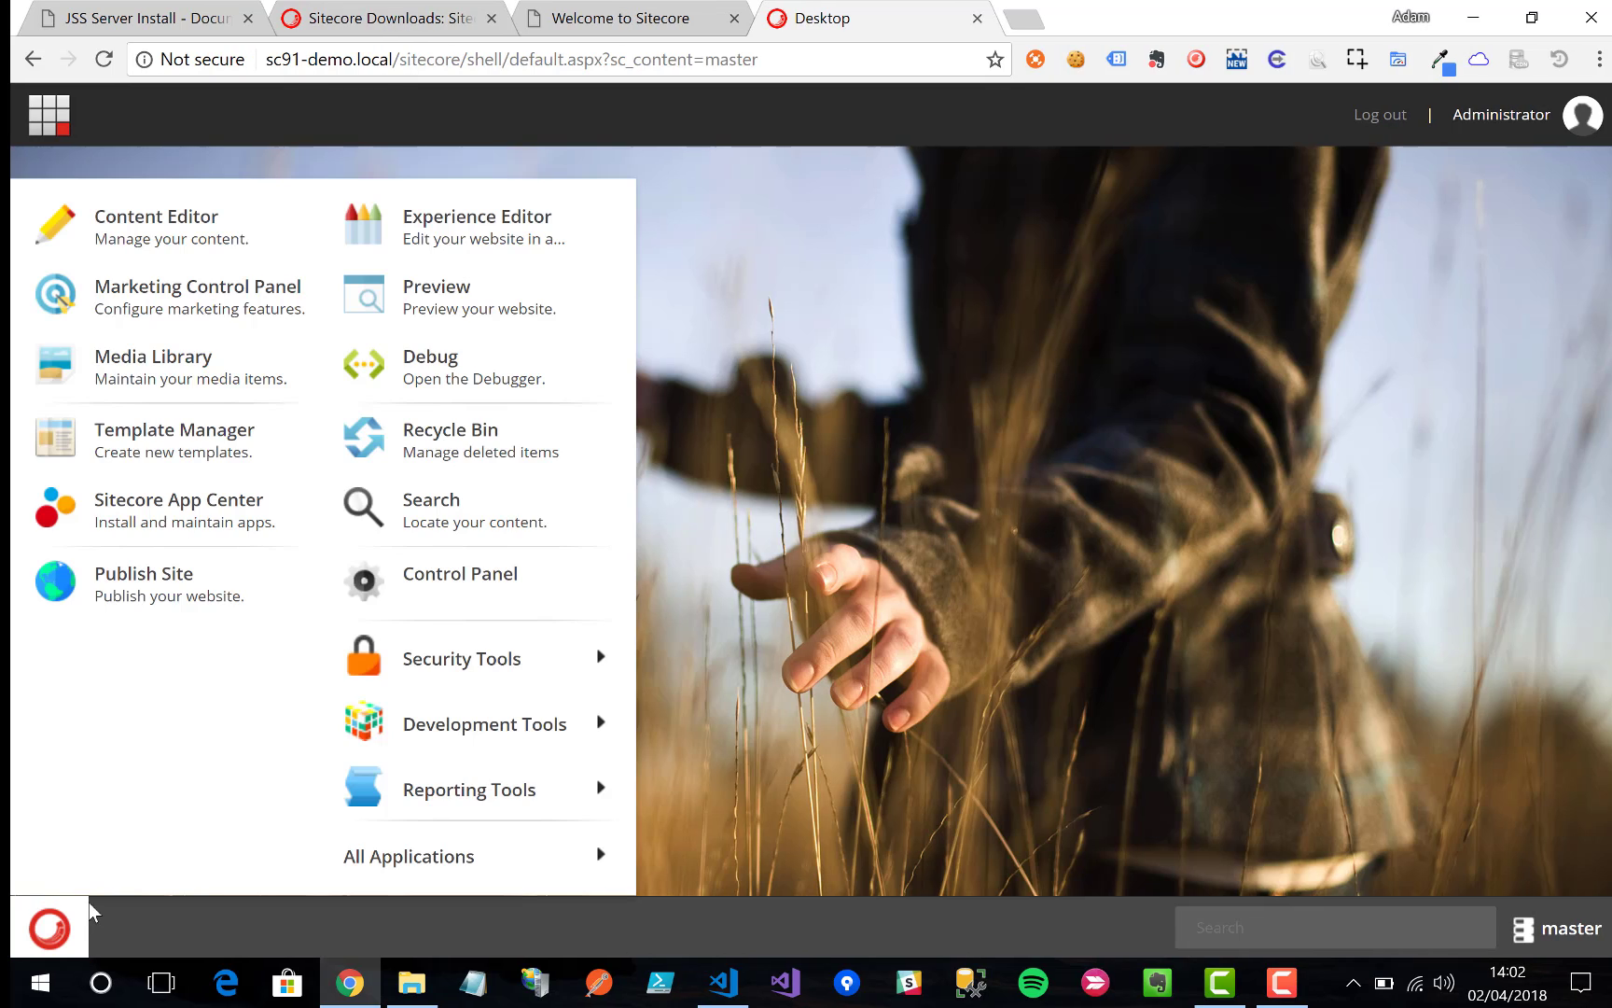
{"action": "mouse_move", "coordinate": [488, 735]}
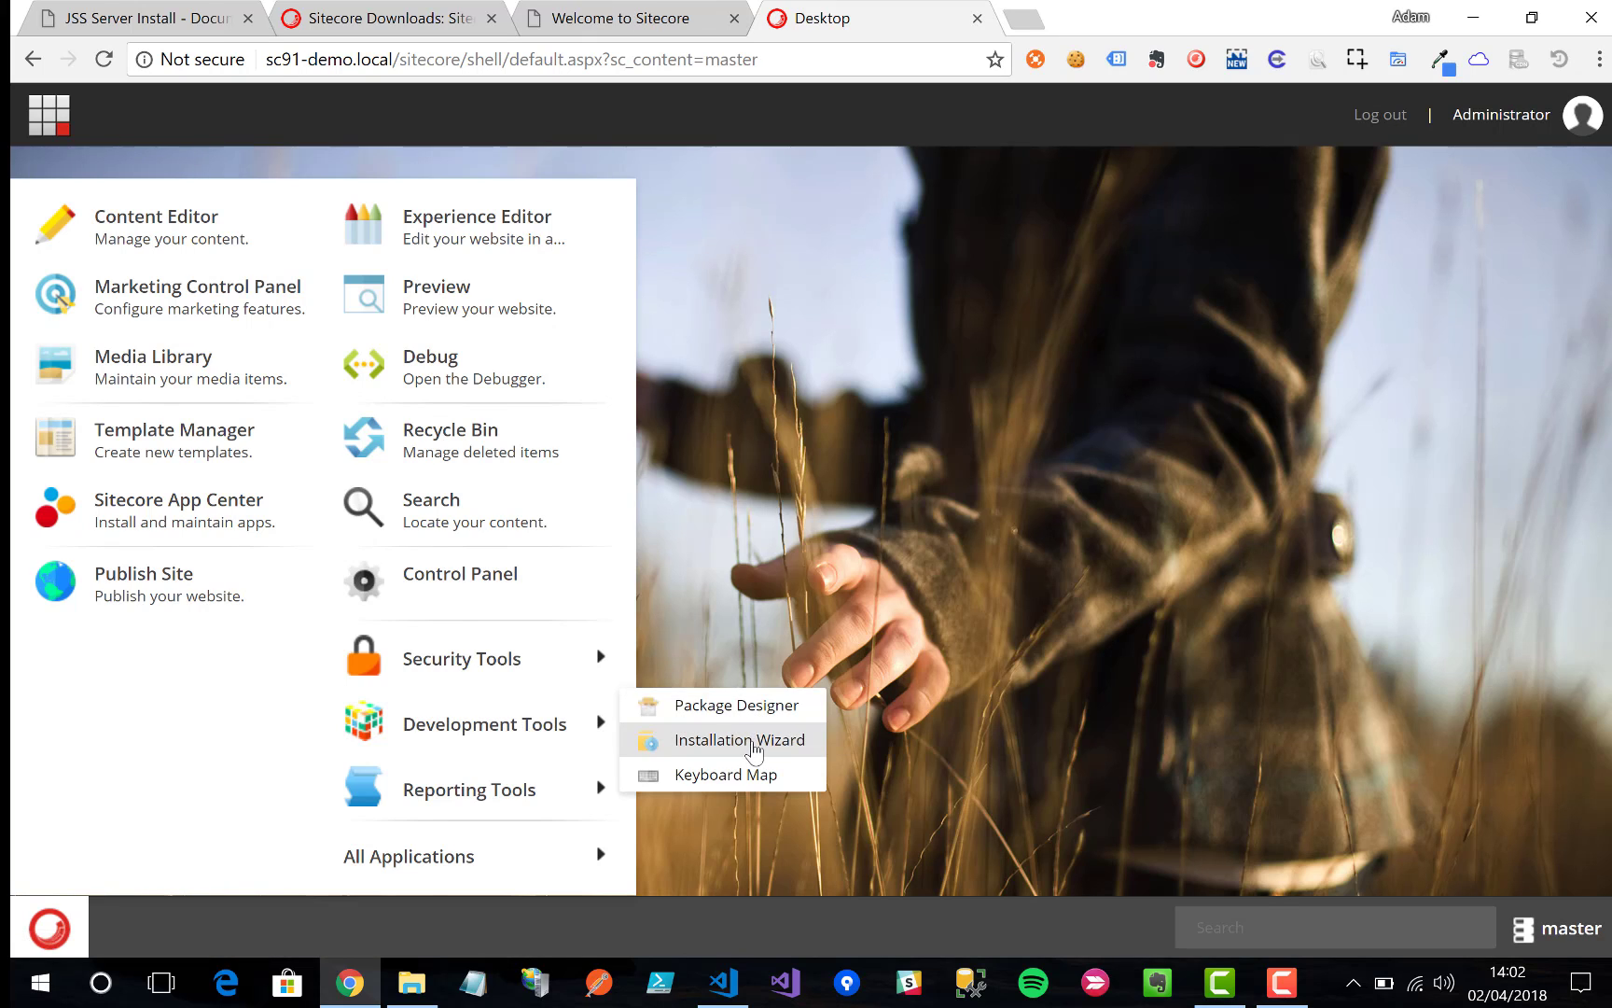
{"action": "left_click", "coordinate": [740, 739]}
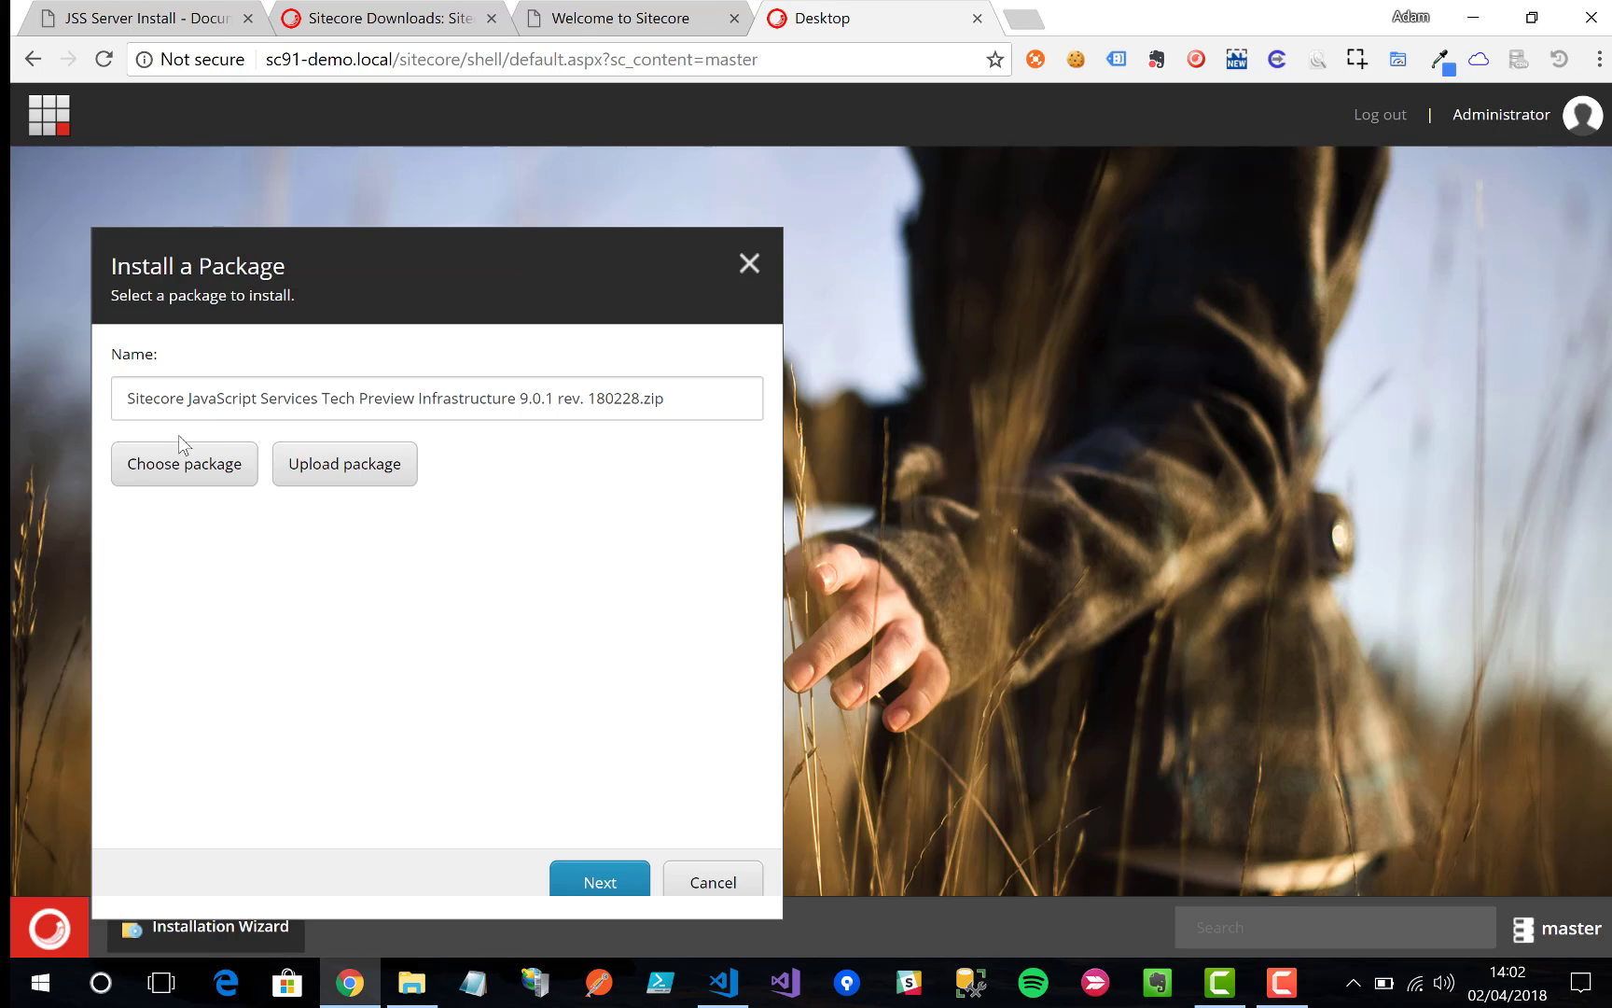
Step: Upload the JSS Tech Preview Server 9.0.1 rev. 180228 zip and choose it as the package
{"action": "left_click", "coordinate": [180, 467]}
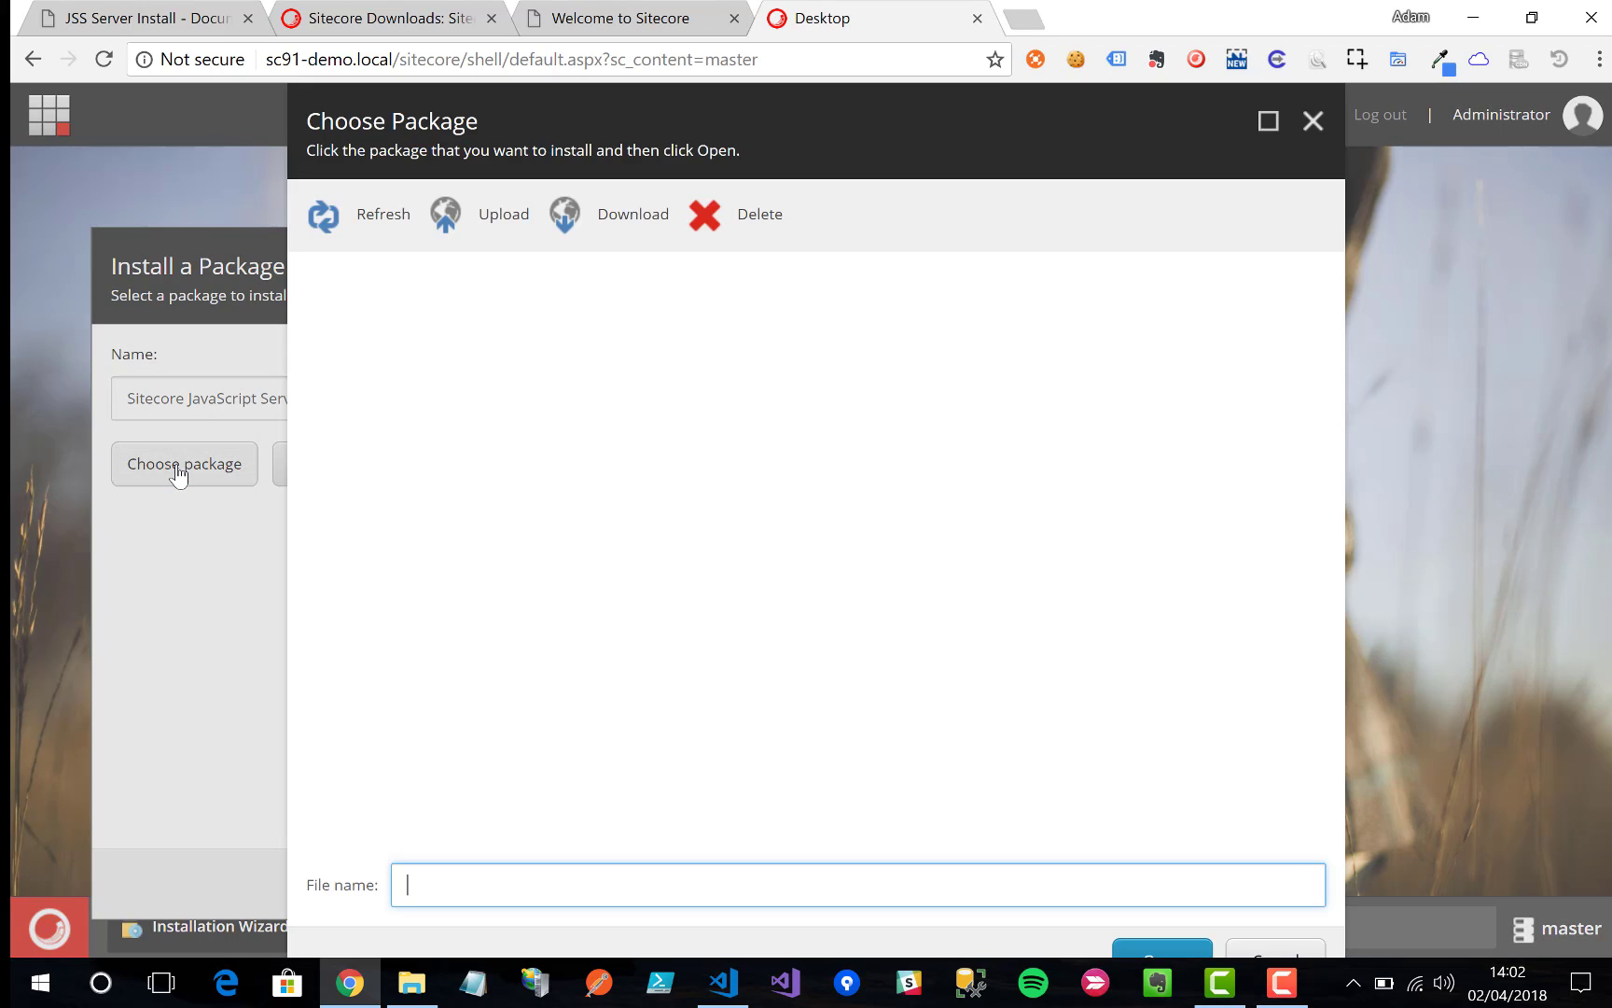
{"action": "left_click", "coordinate": [494, 216]}
{"action": "left_click", "coordinate": [572, 281]}
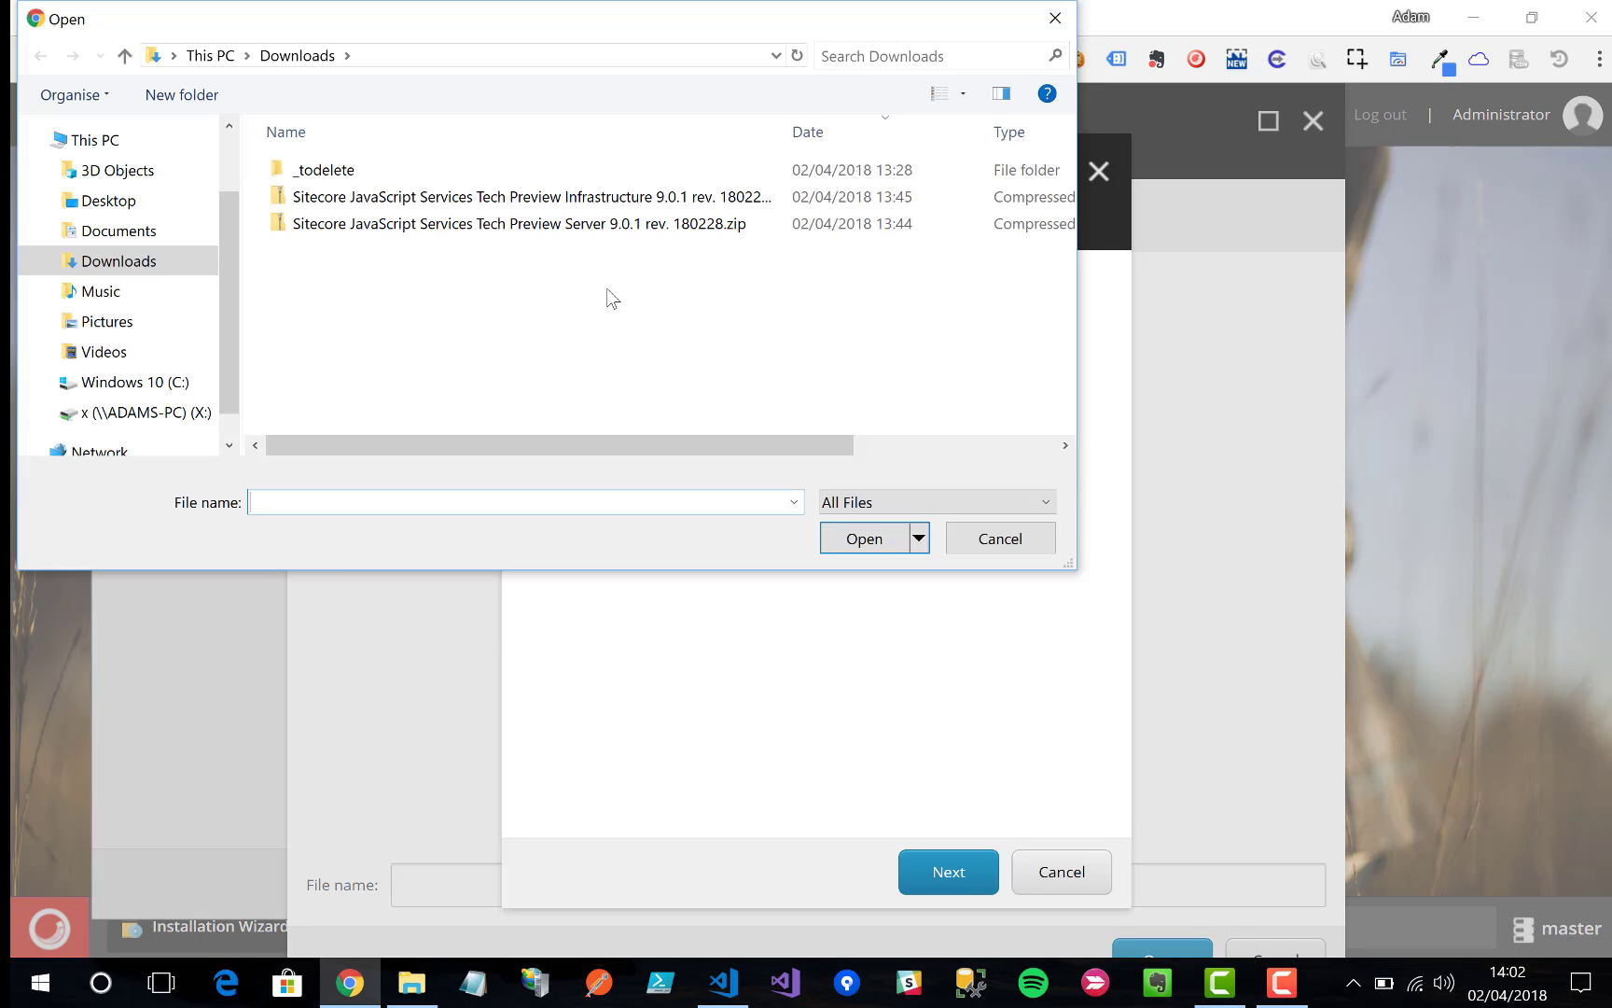
{"action": "double_click", "coordinate": [687, 224]}
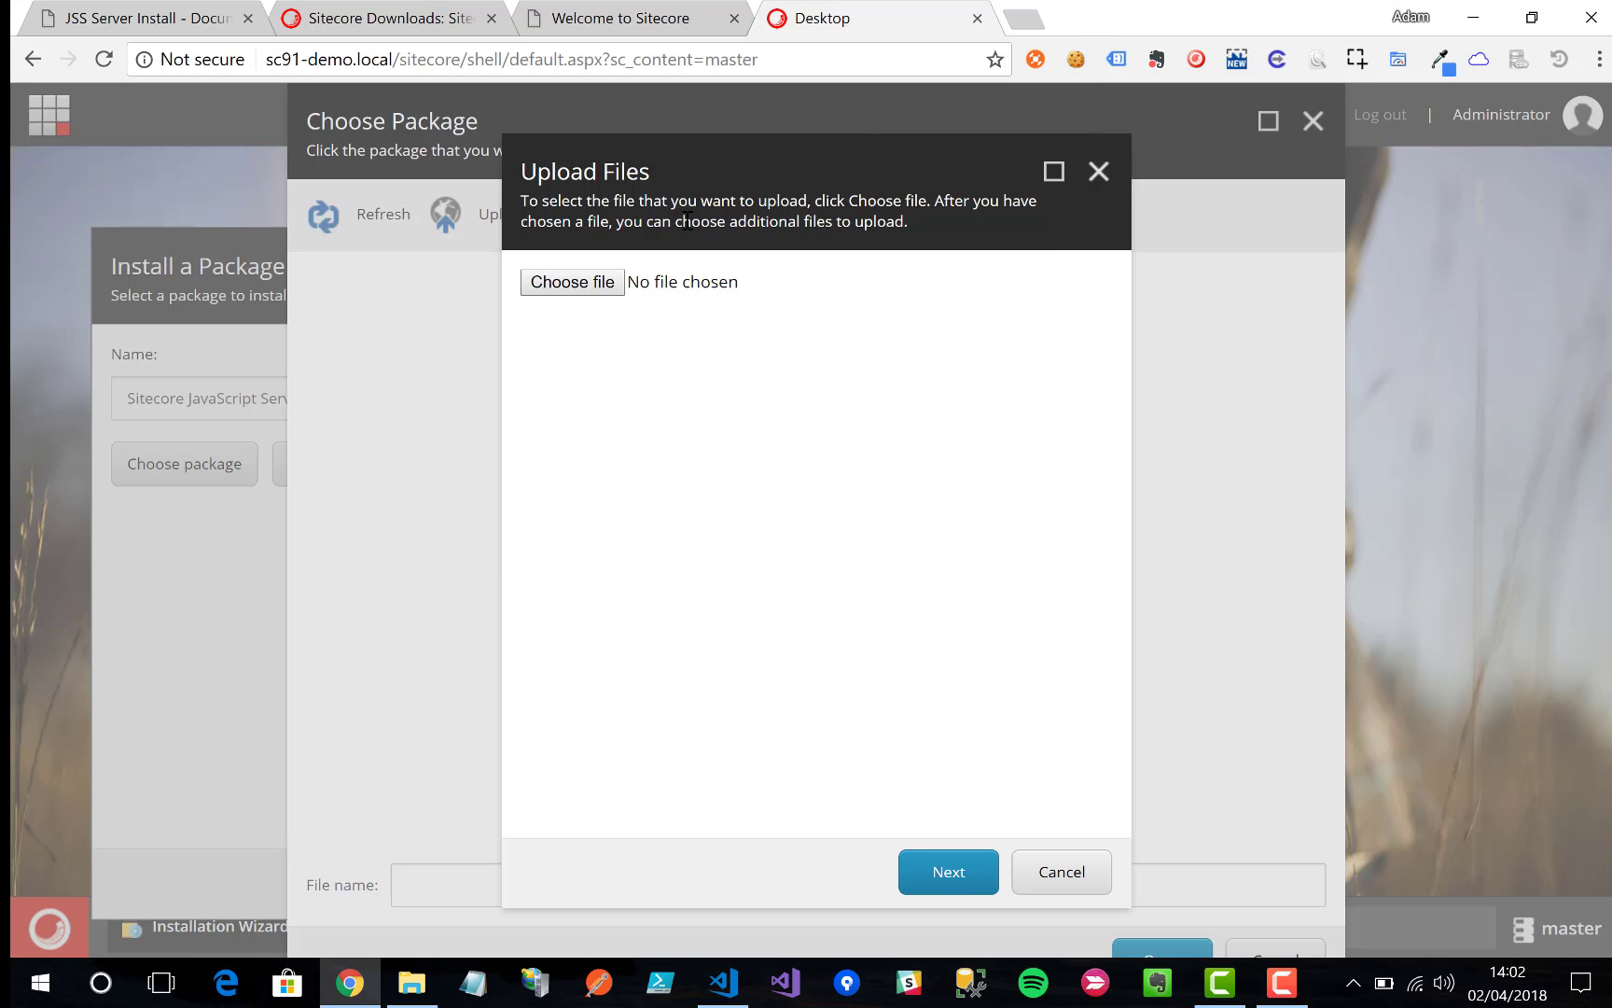
{"action": "left_click", "coordinate": [974, 868]}
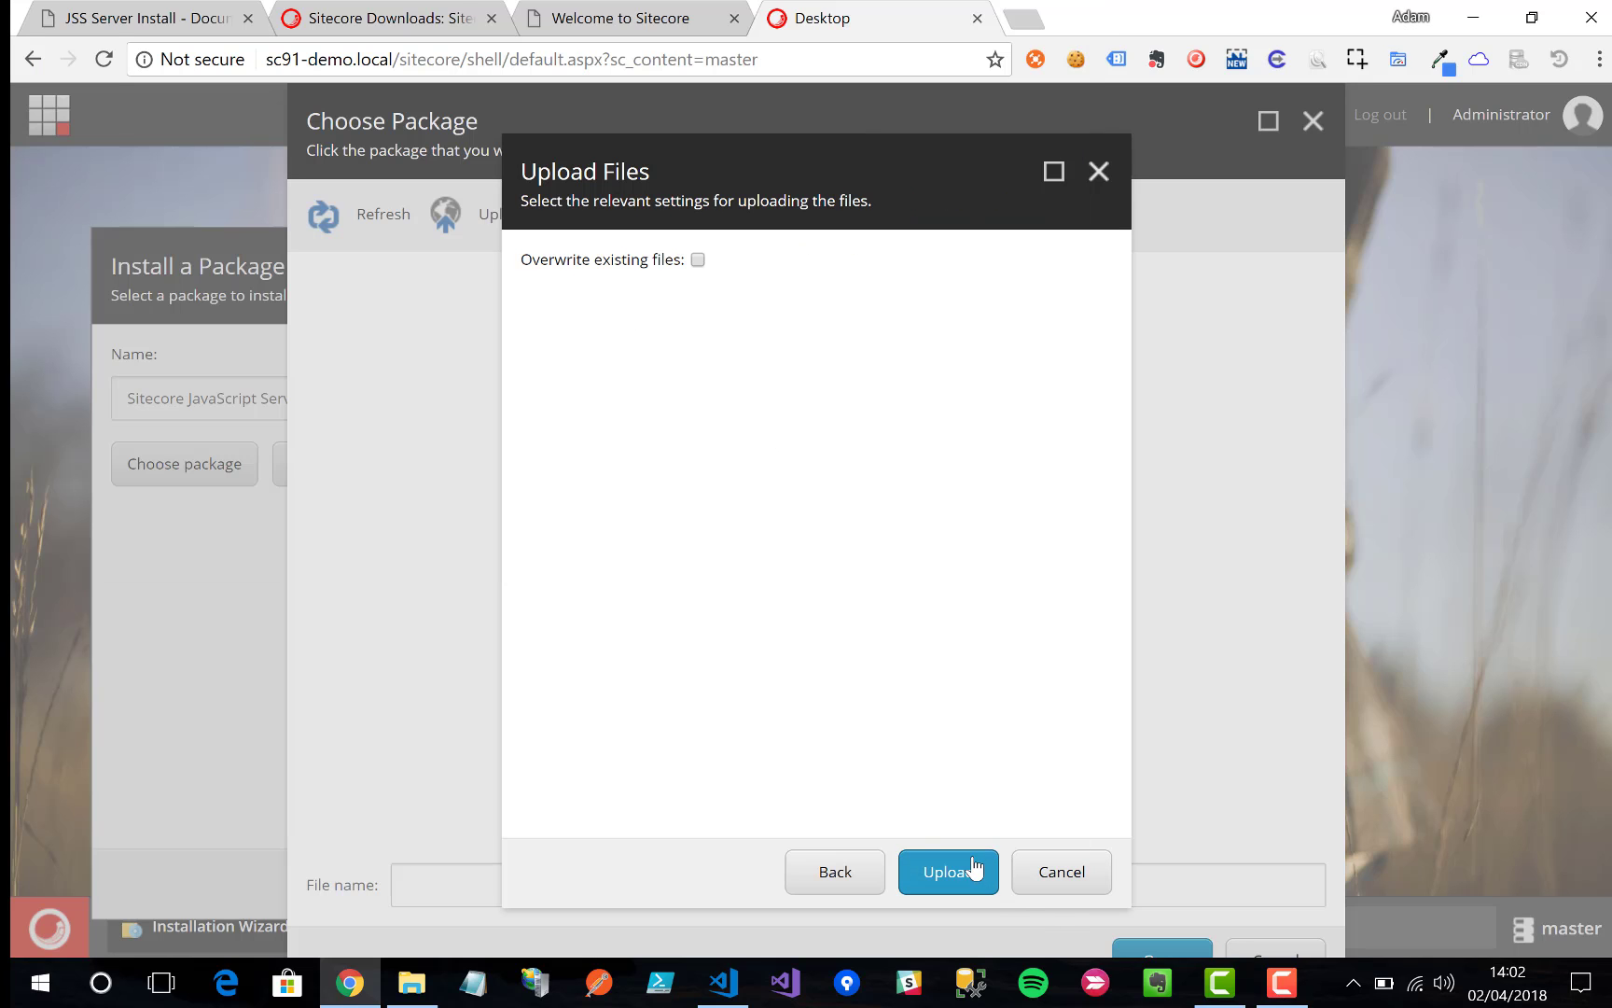
{"action": "left_click", "coordinate": [948, 872]}
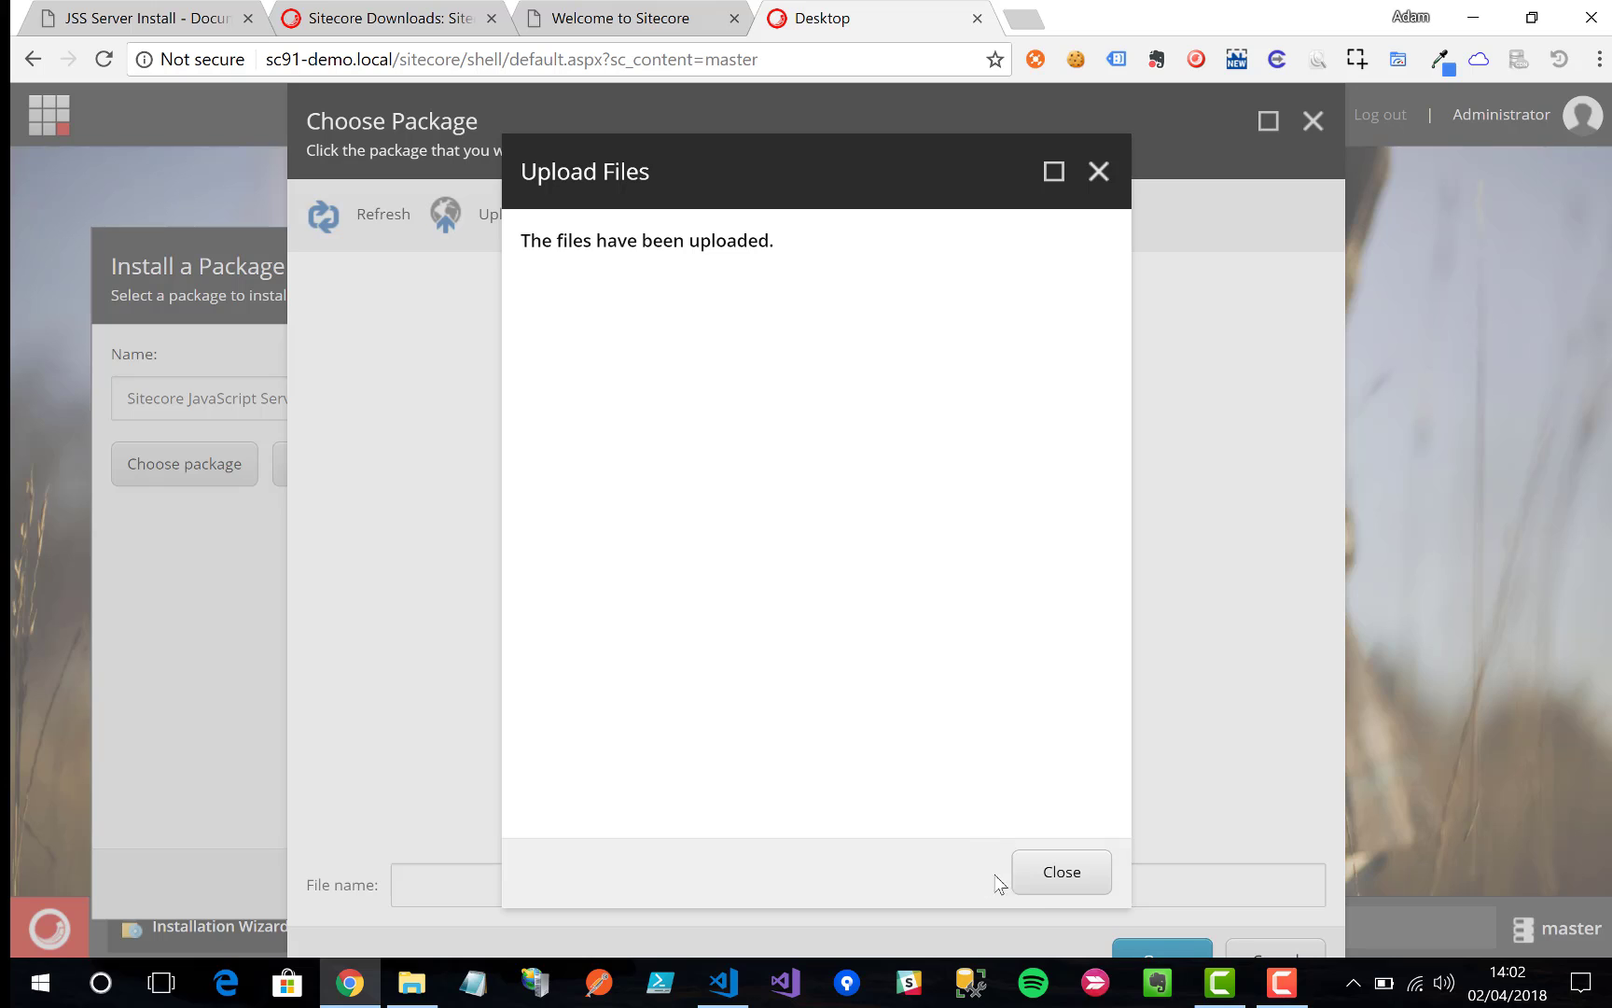
{"action": "left_click", "coordinate": [1043, 873]}
{"action": "left_click", "coordinate": [402, 352]}
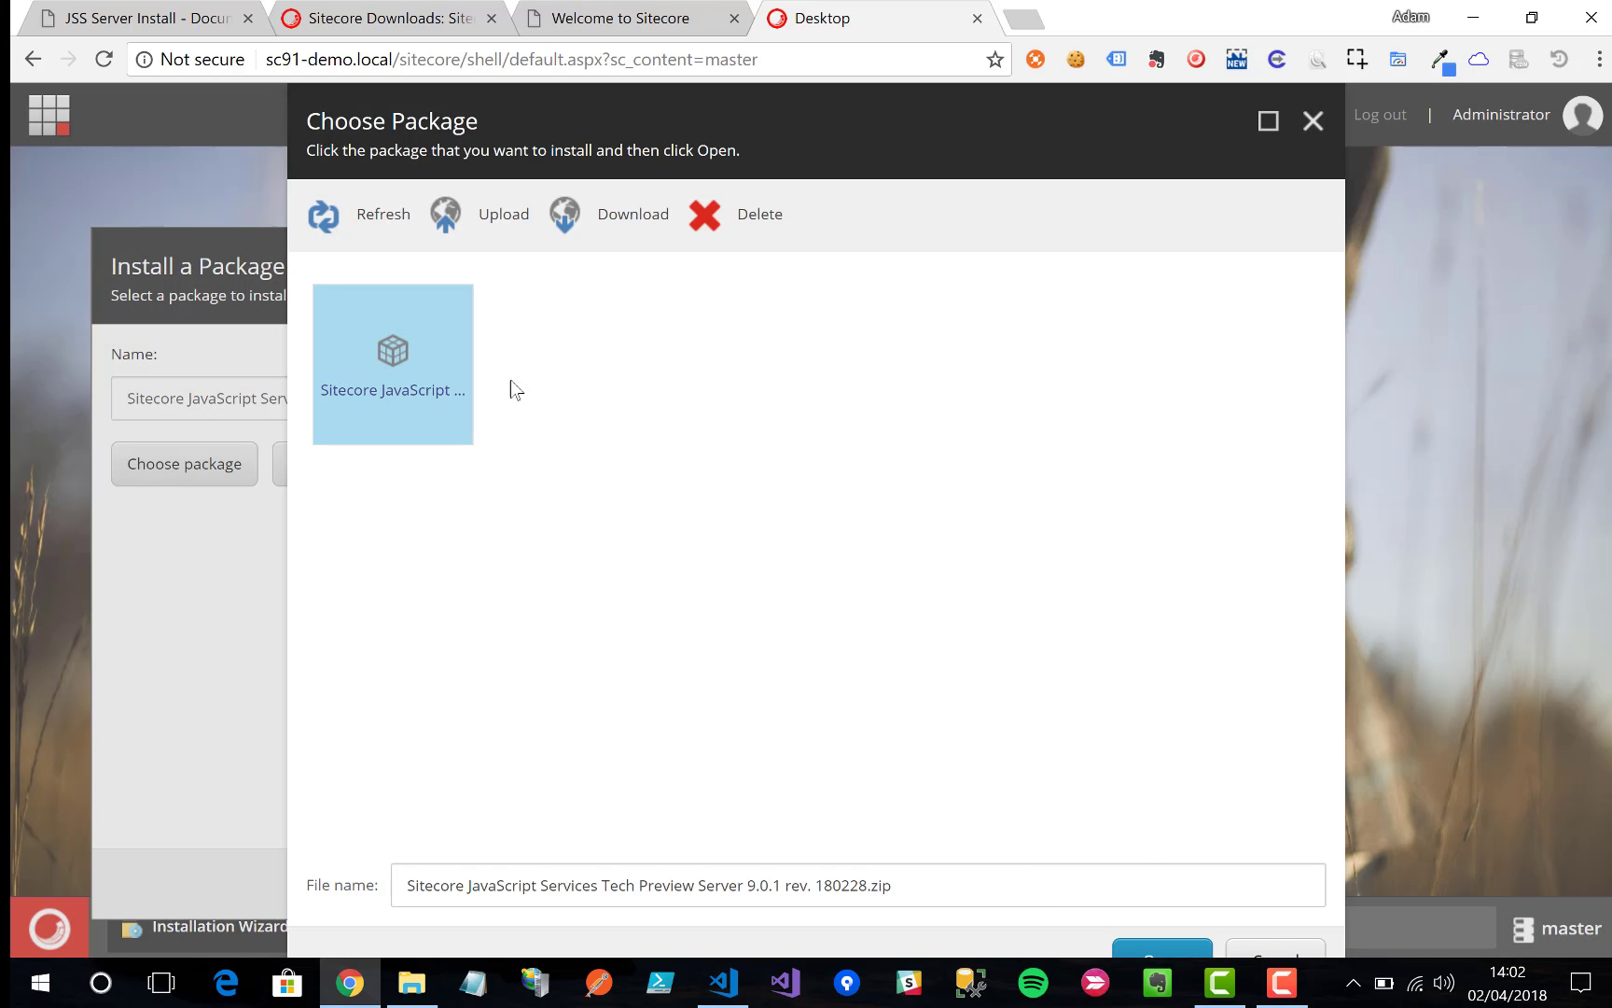
{"action": "left_click", "coordinate": [1161, 948]}
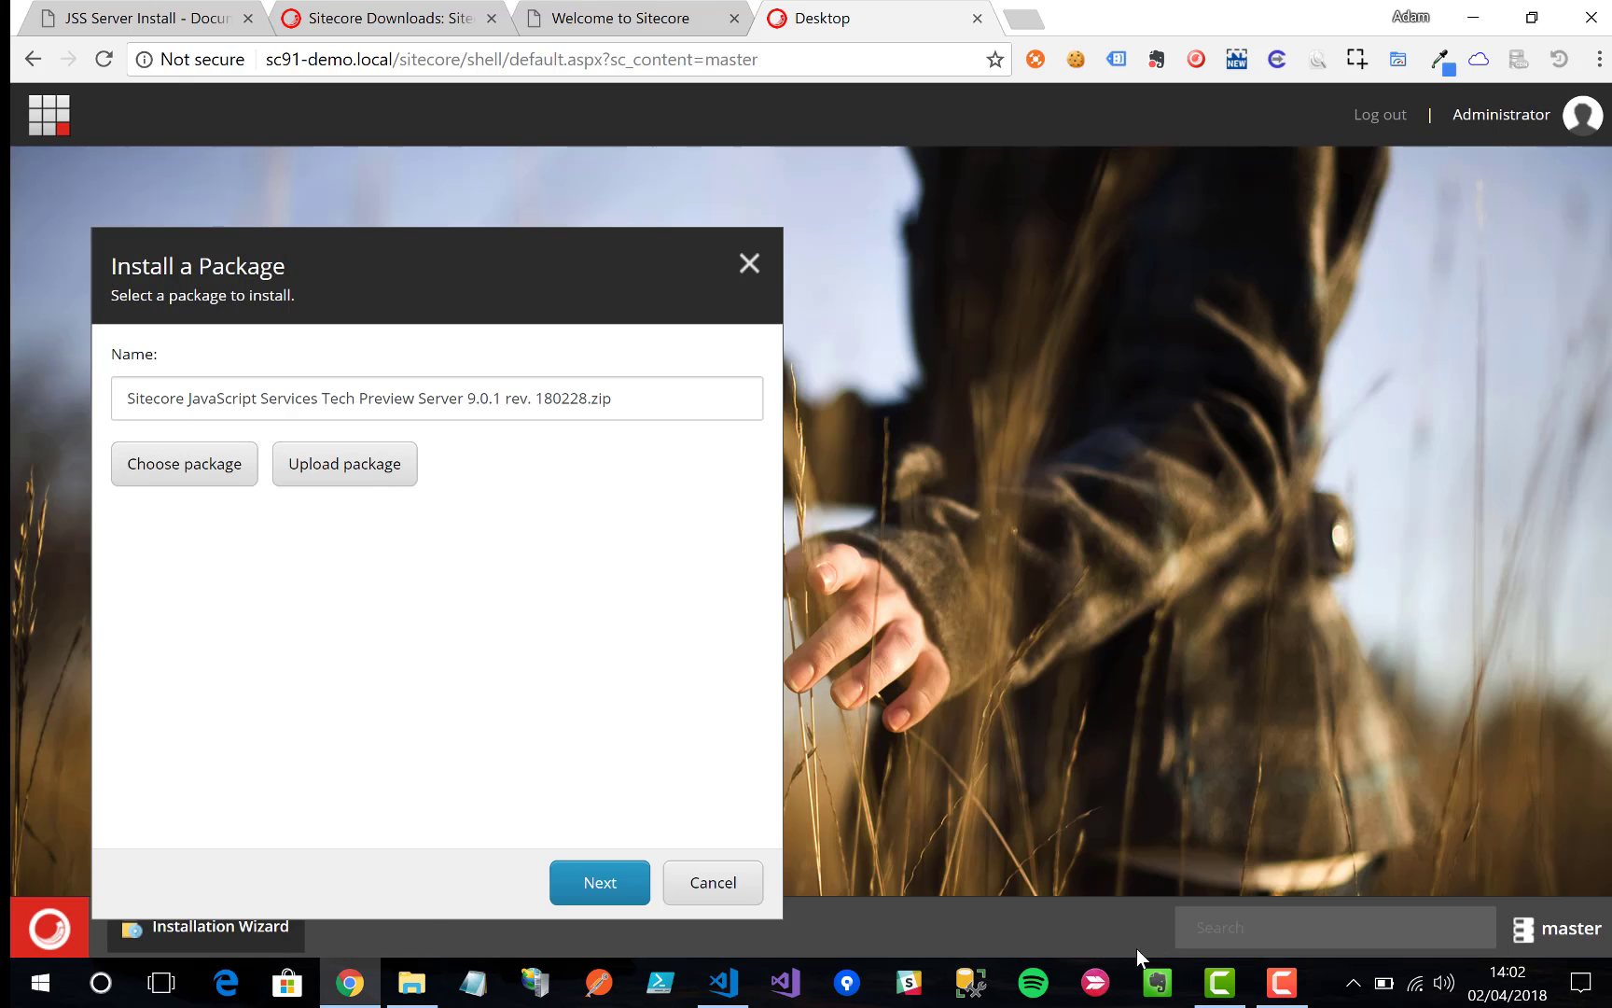
Step: Accept the license agreement and install the JSS Server package
{"action": "left_click", "coordinate": [578, 881]}
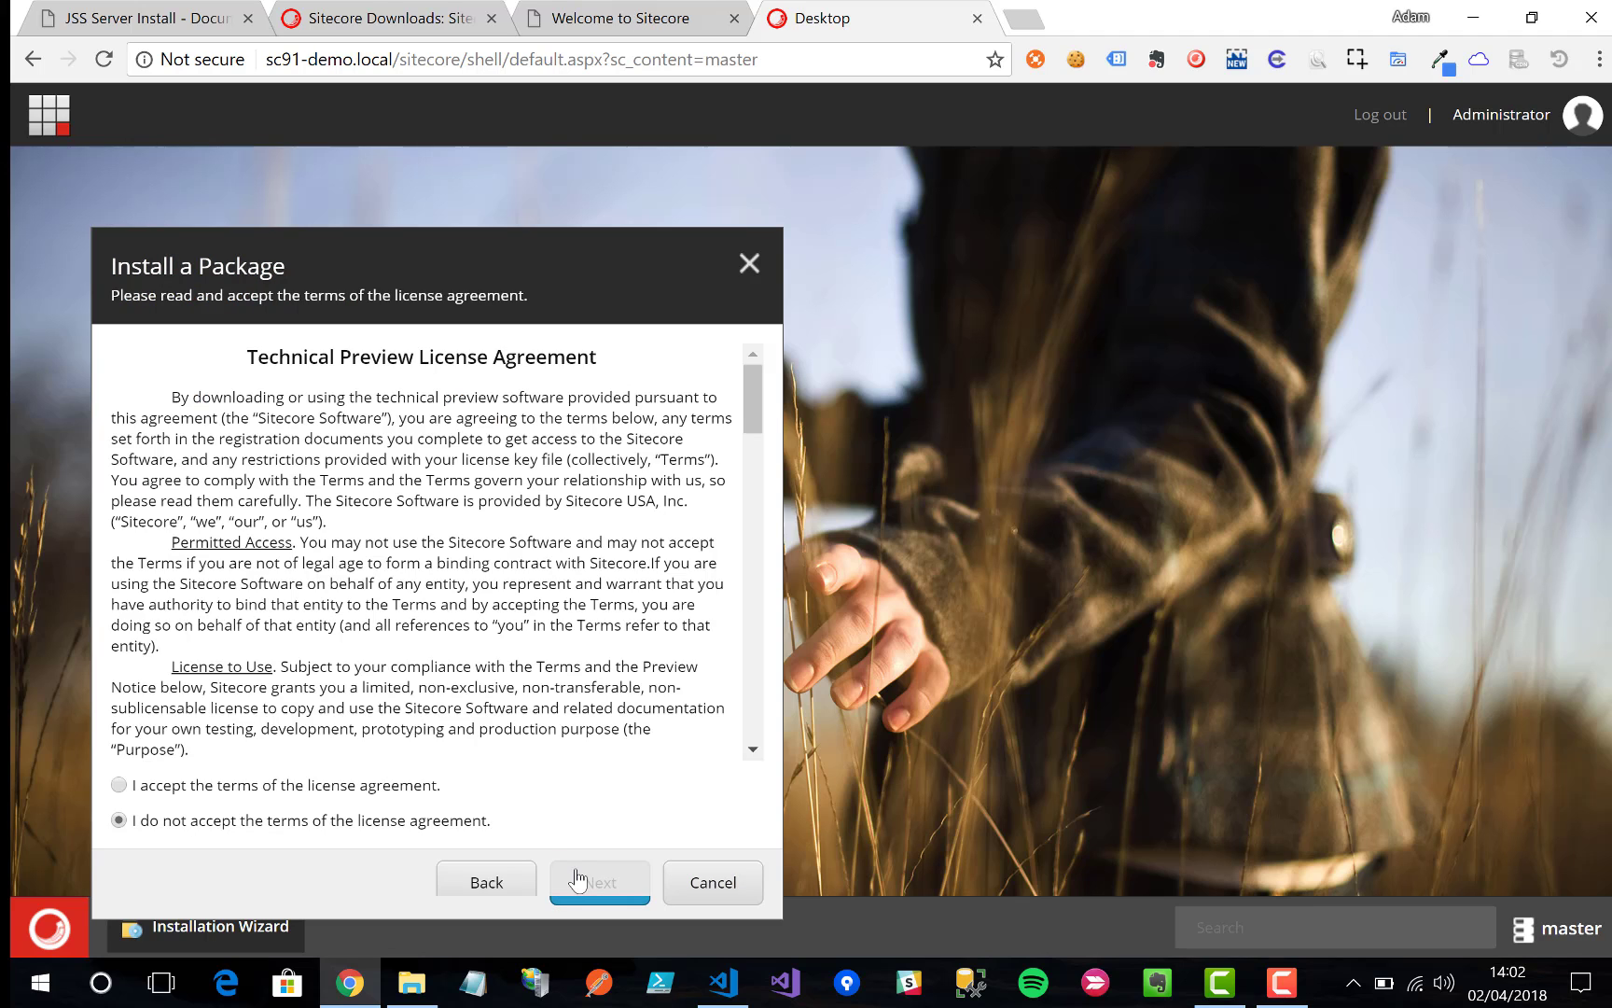
{"action": "left_click", "coordinate": [412, 785]}
{"action": "left_click", "coordinate": [566, 889]}
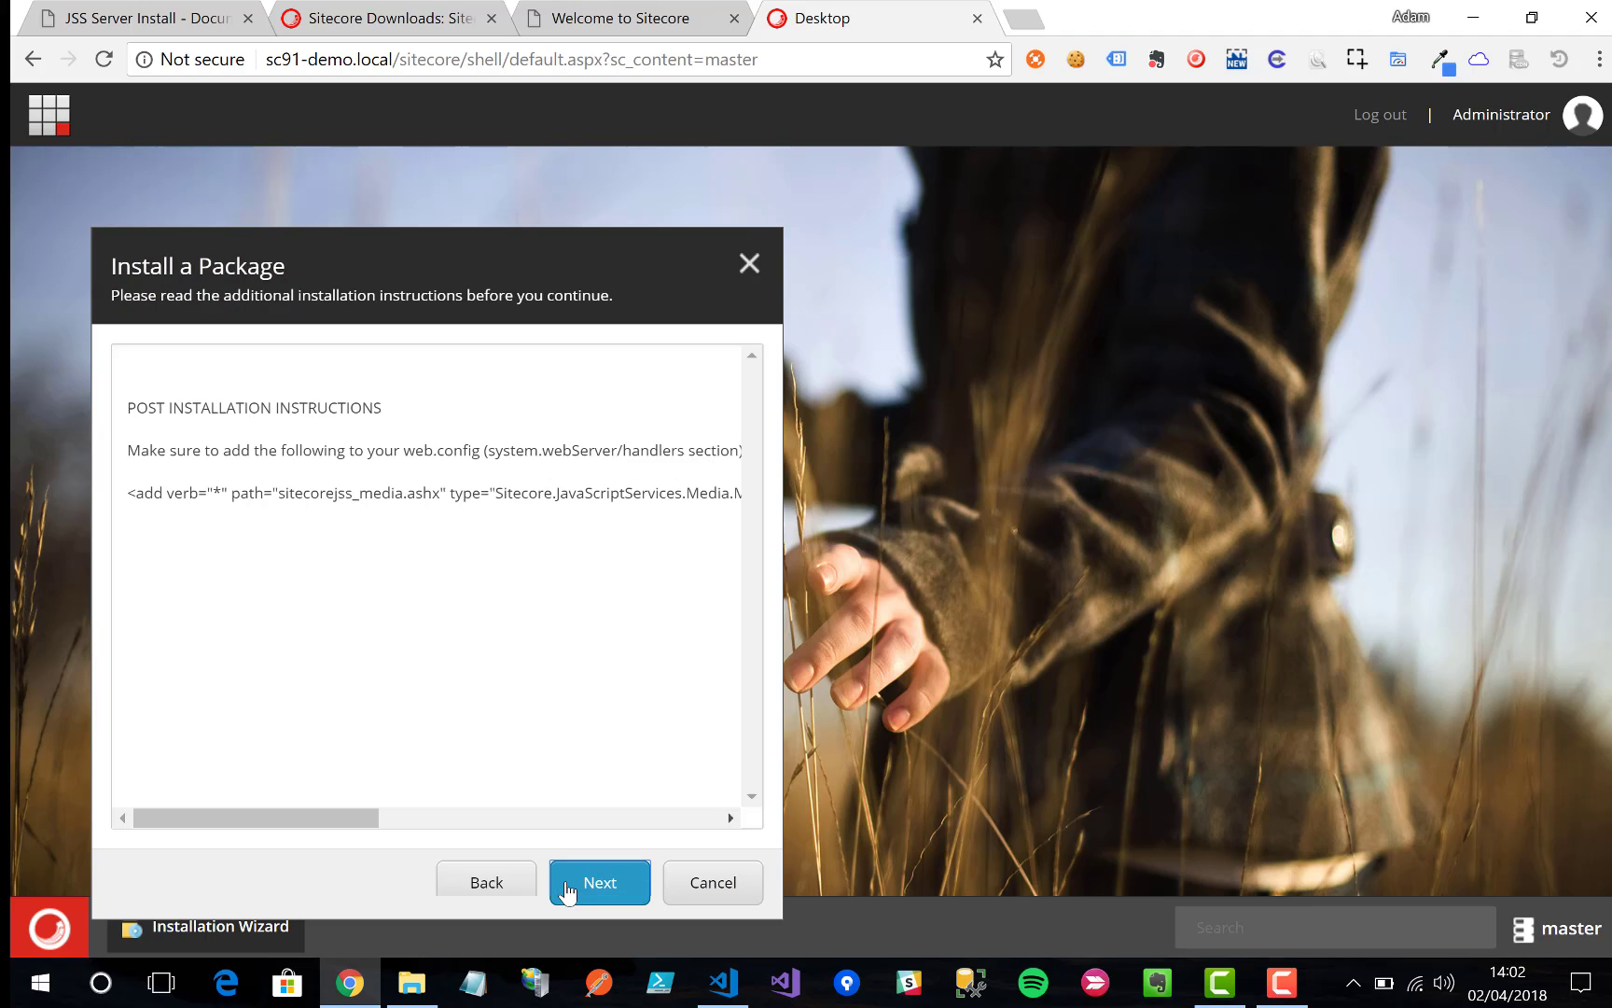
{"action": "left_click", "coordinate": [568, 888]}
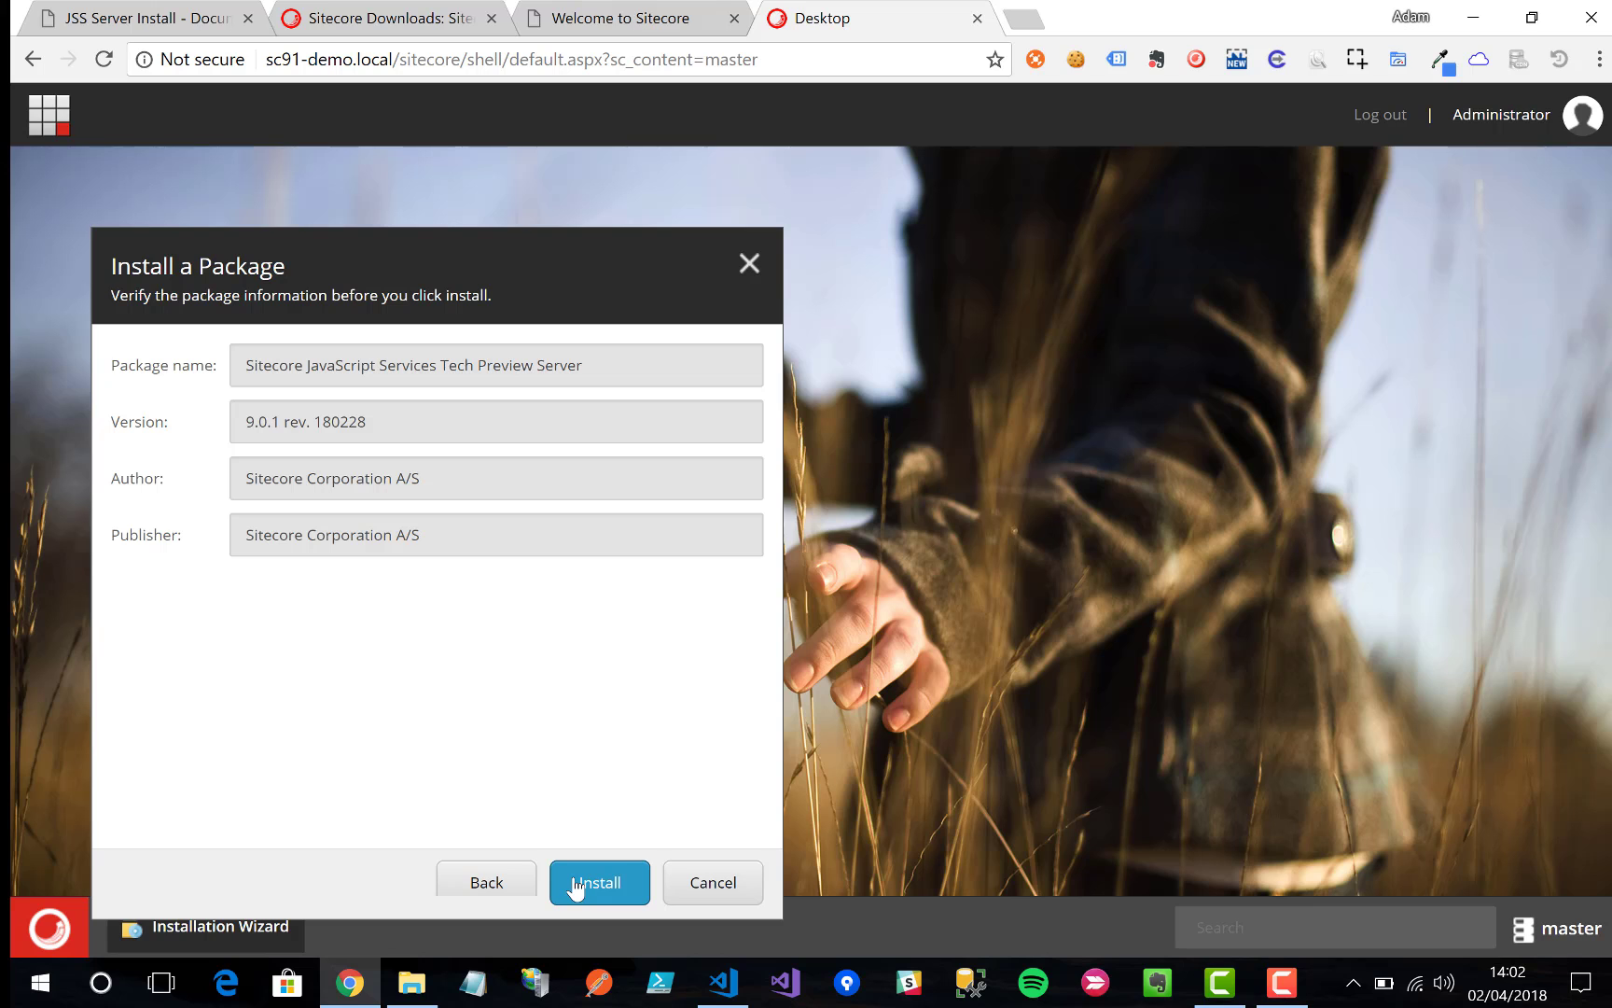
{"action": "left_click", "coordinate": [576, 886]}
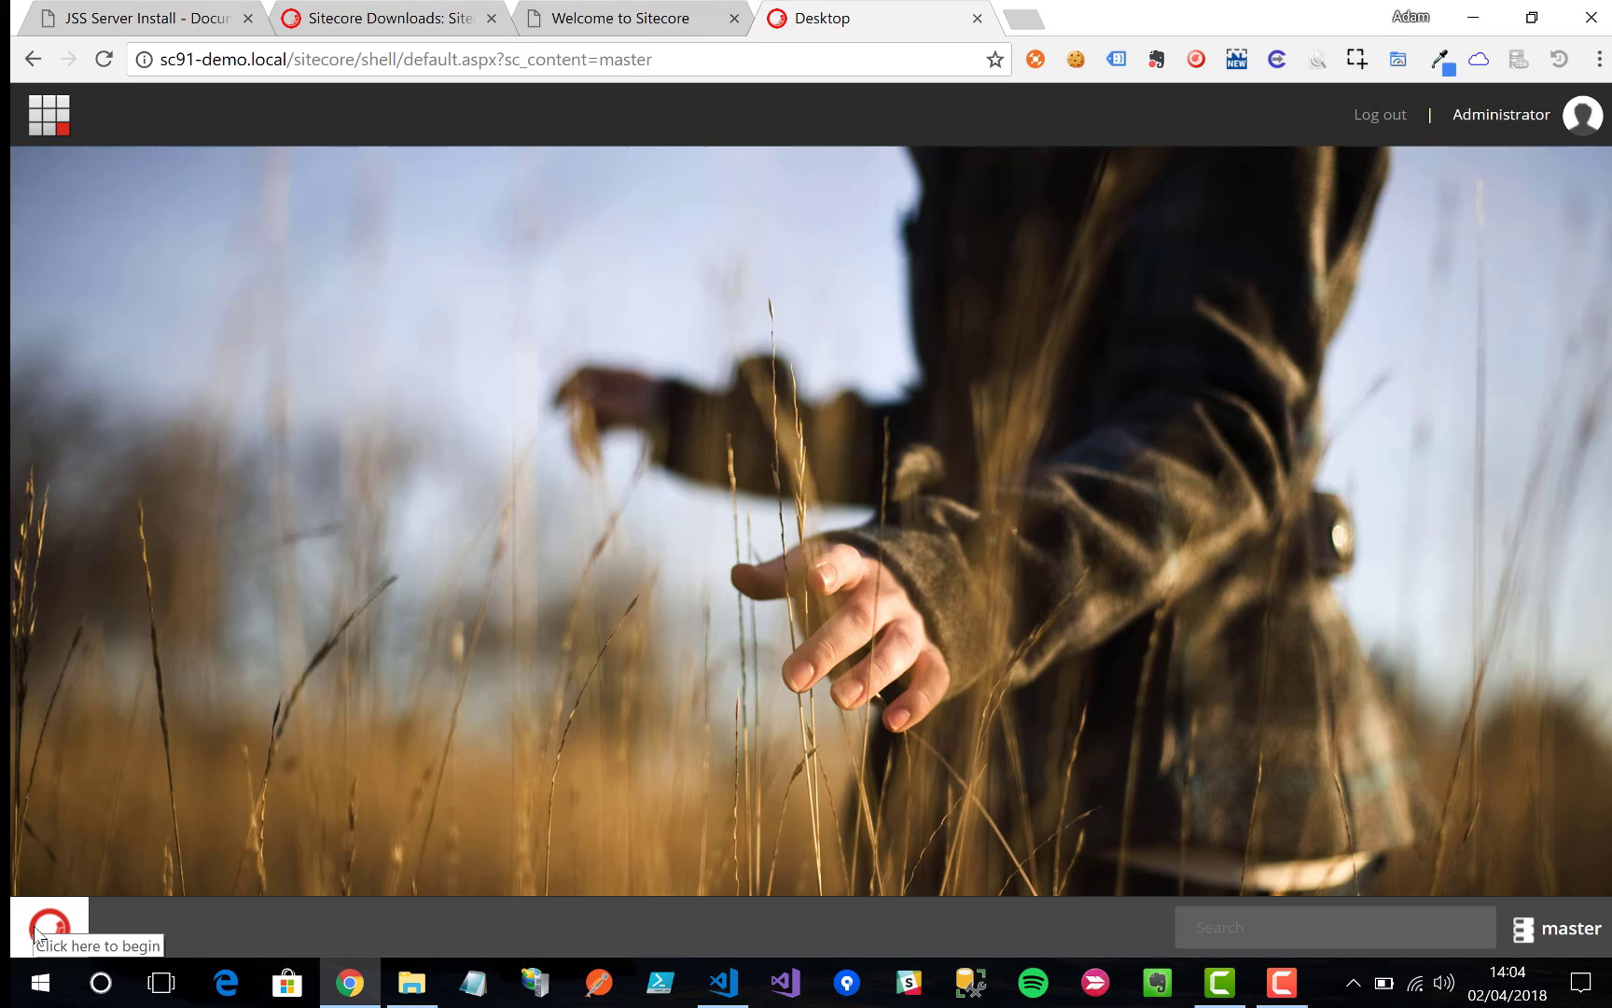
Step: Launch the Installation Wizard again from Development Tools
{"action": "left_click", "coordinate": [37, 933]}
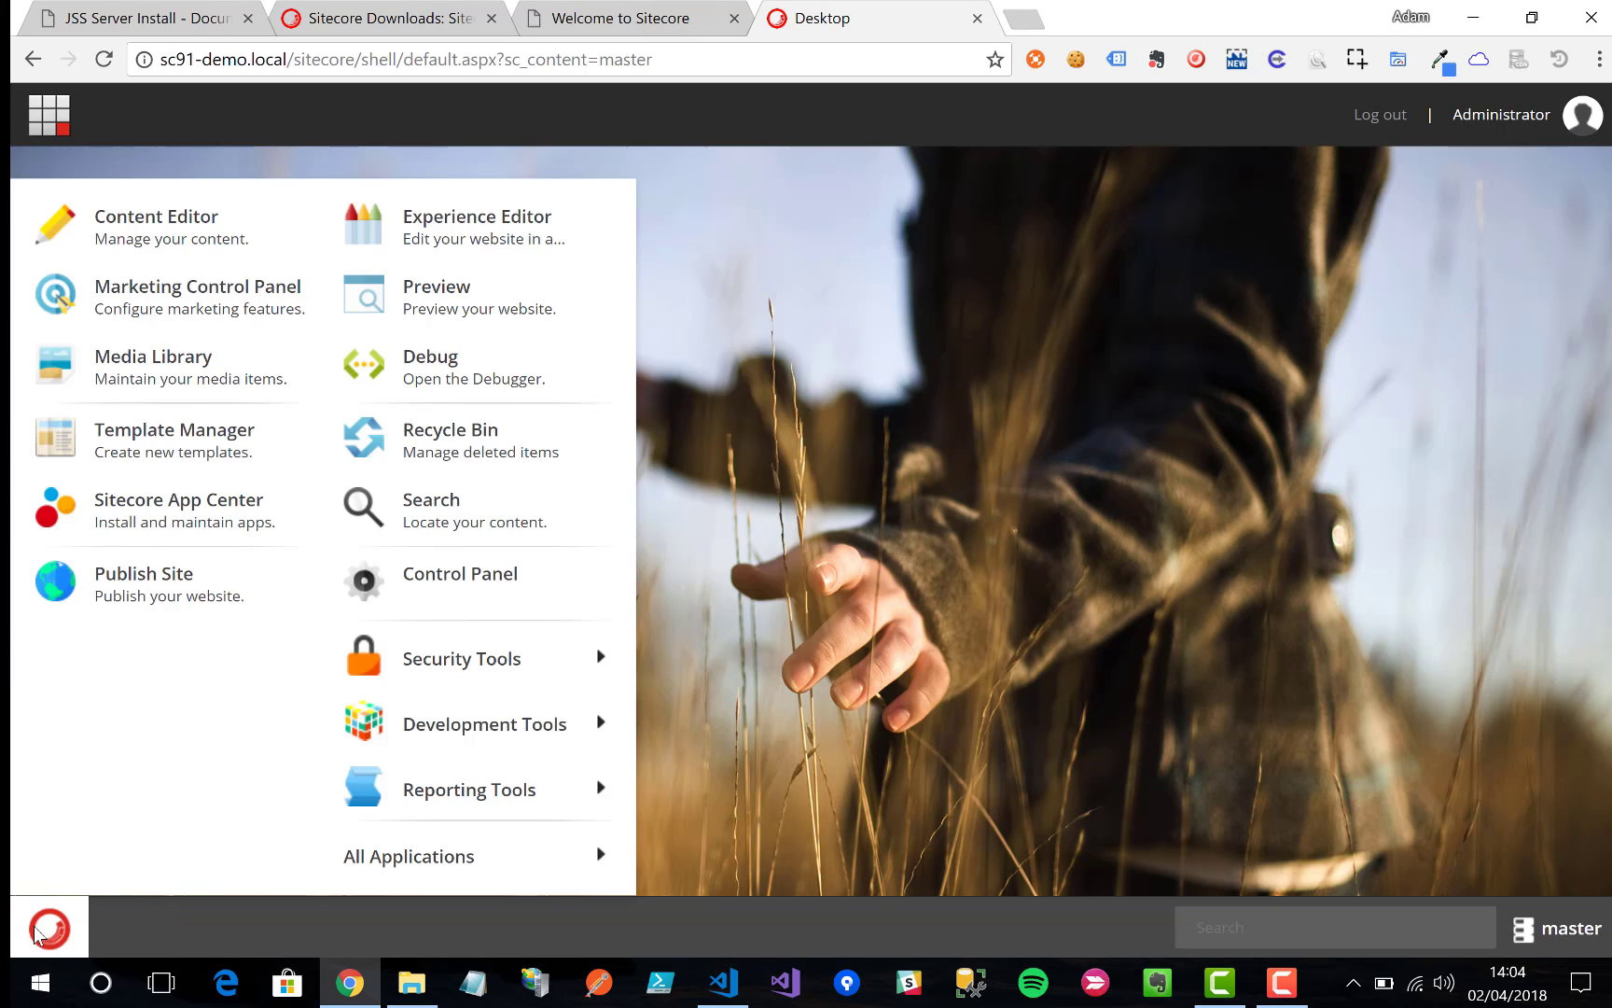
{"action": "mouse_move", "coordinate": [553, 731]}
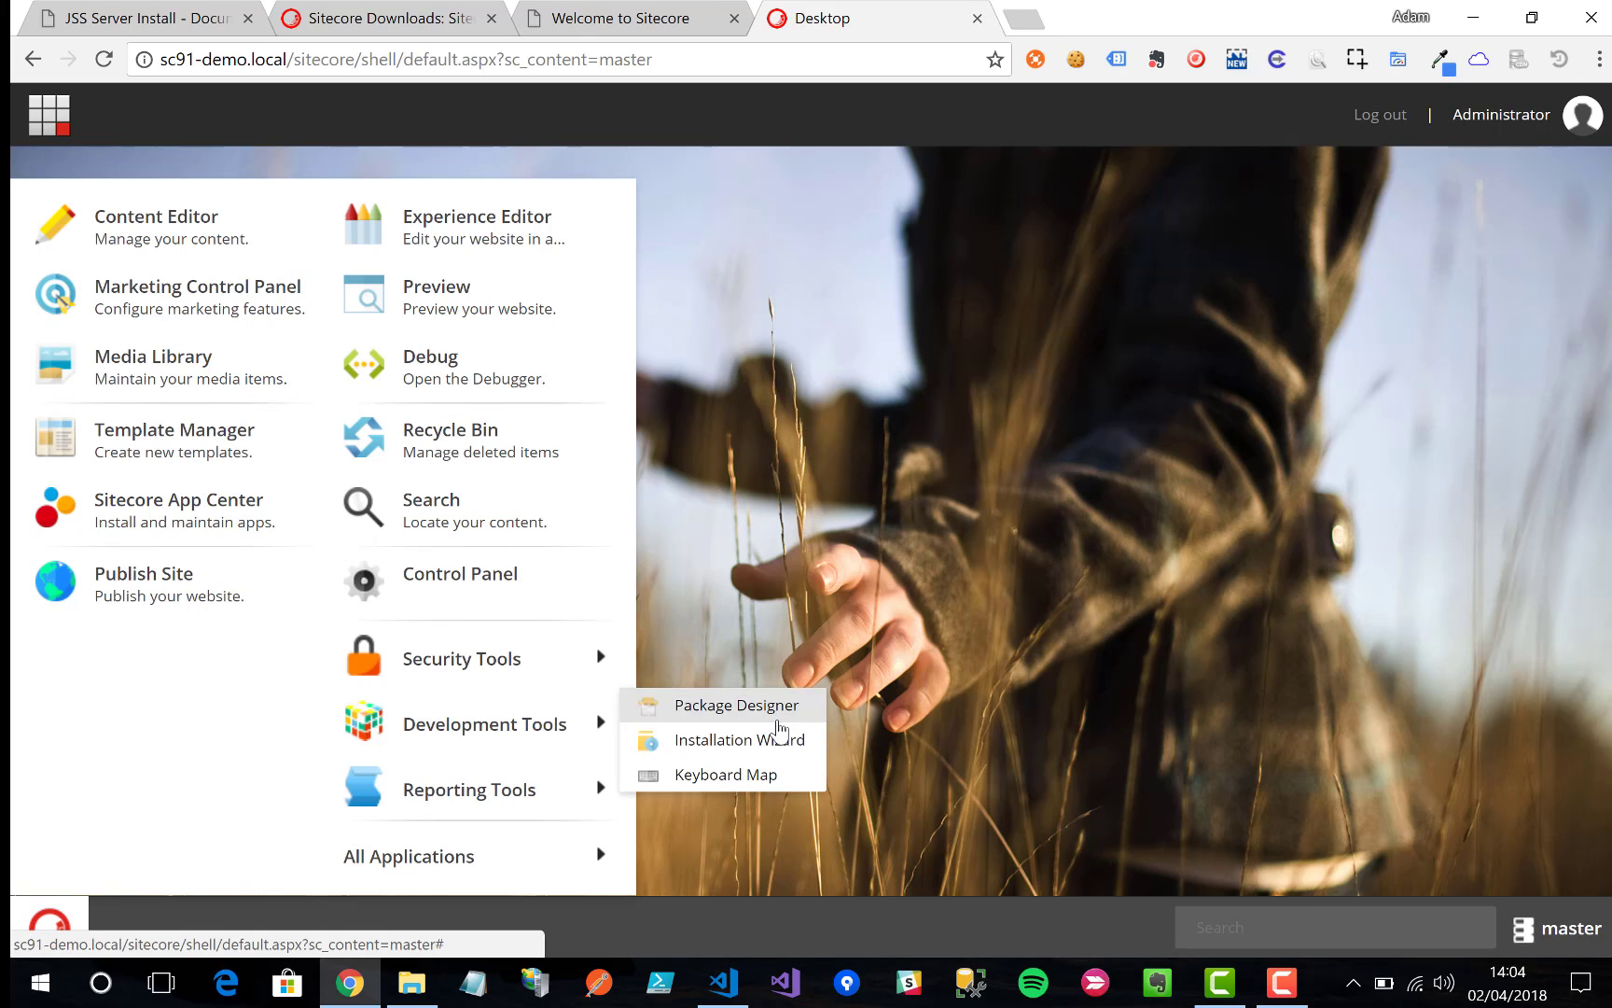
{"action": "left_click", "coordinate": [770, 740]}
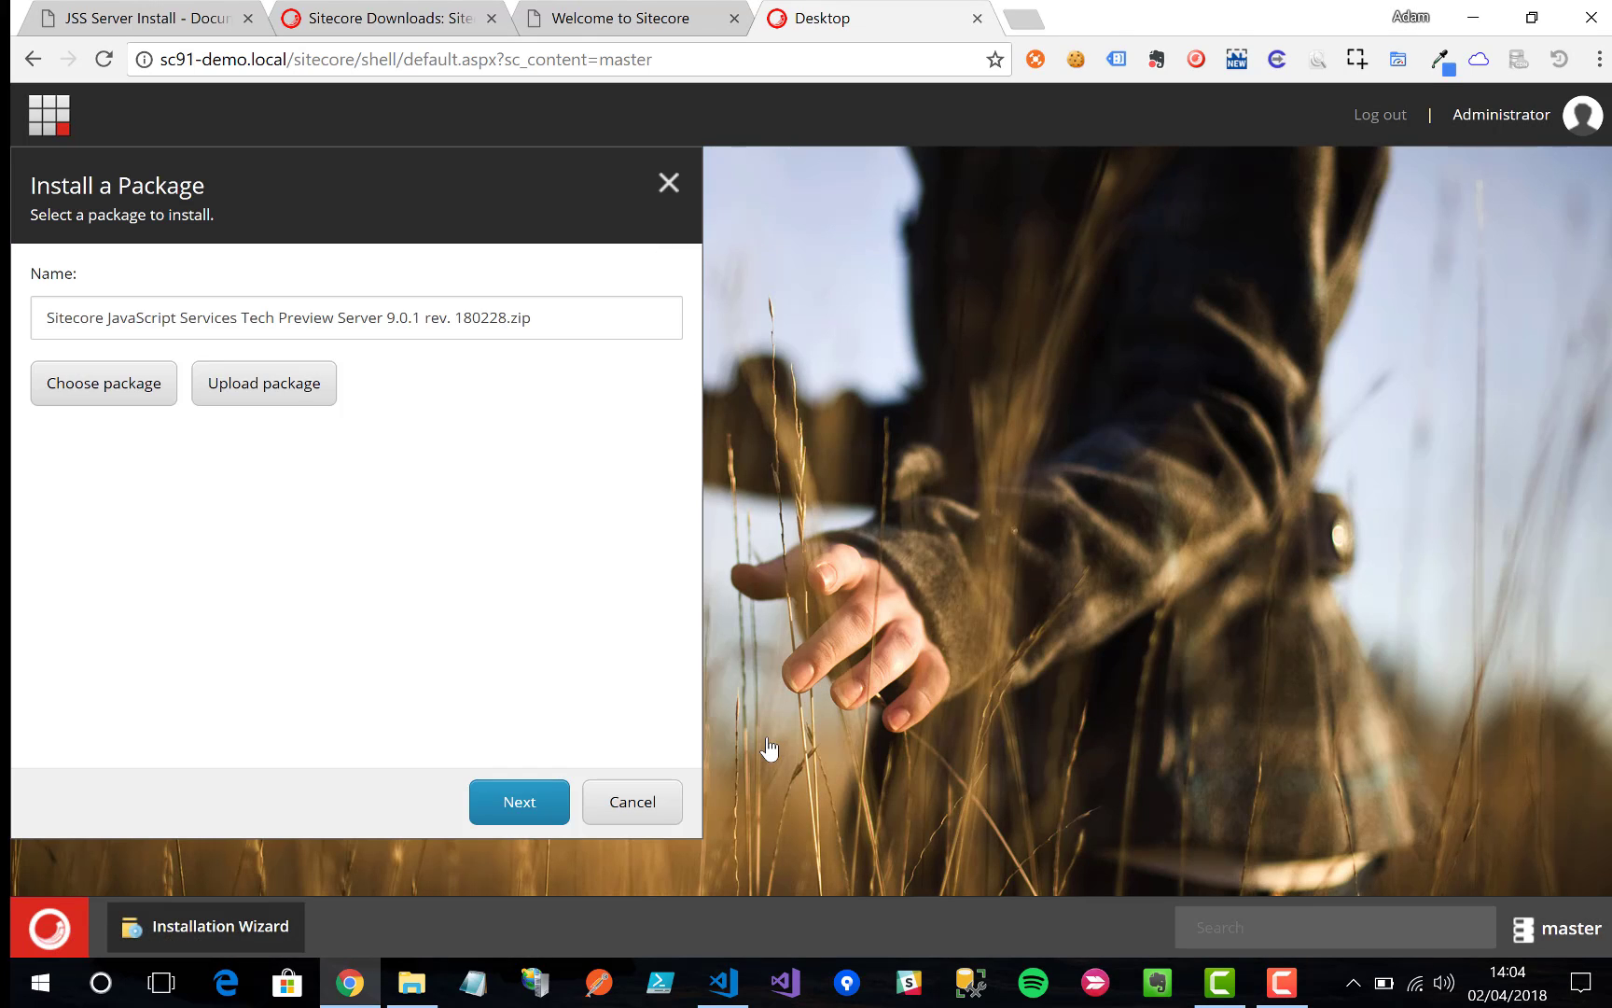
Step: Upload the JSS Tech Preview Infrastructure 9.0.1 rev. 180228 zip and choose it for installation
{"action": "left_click", "coordinate": [80, 394]}
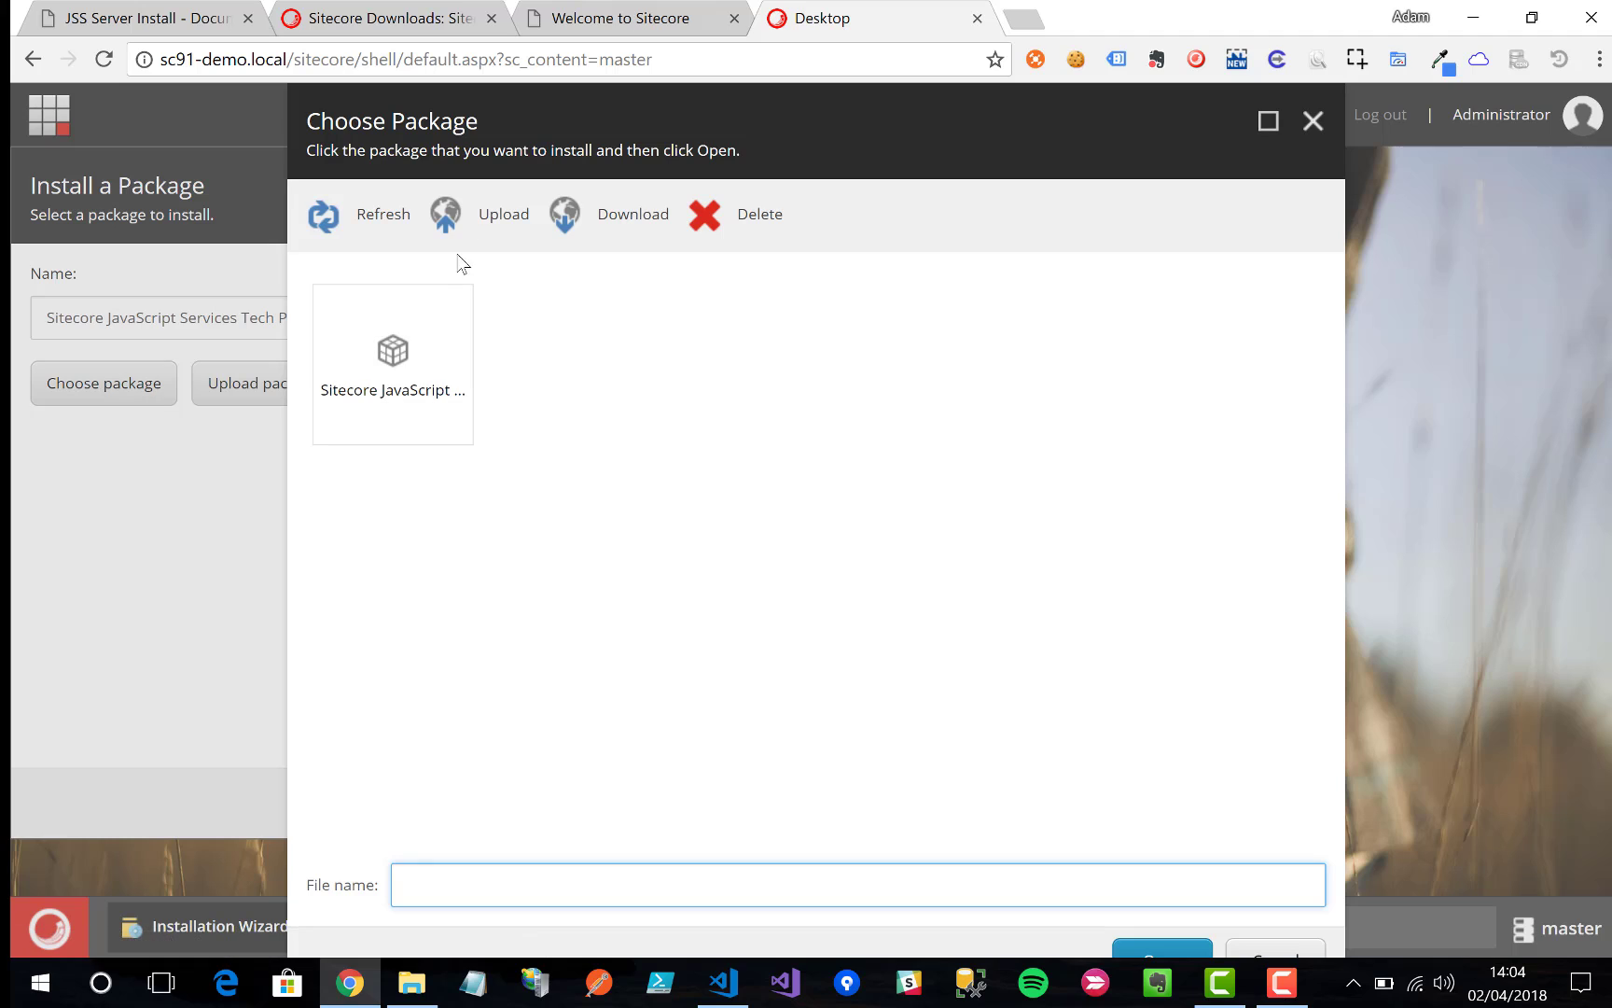
{"action": "left_click", "coordinate": [483, 217]}
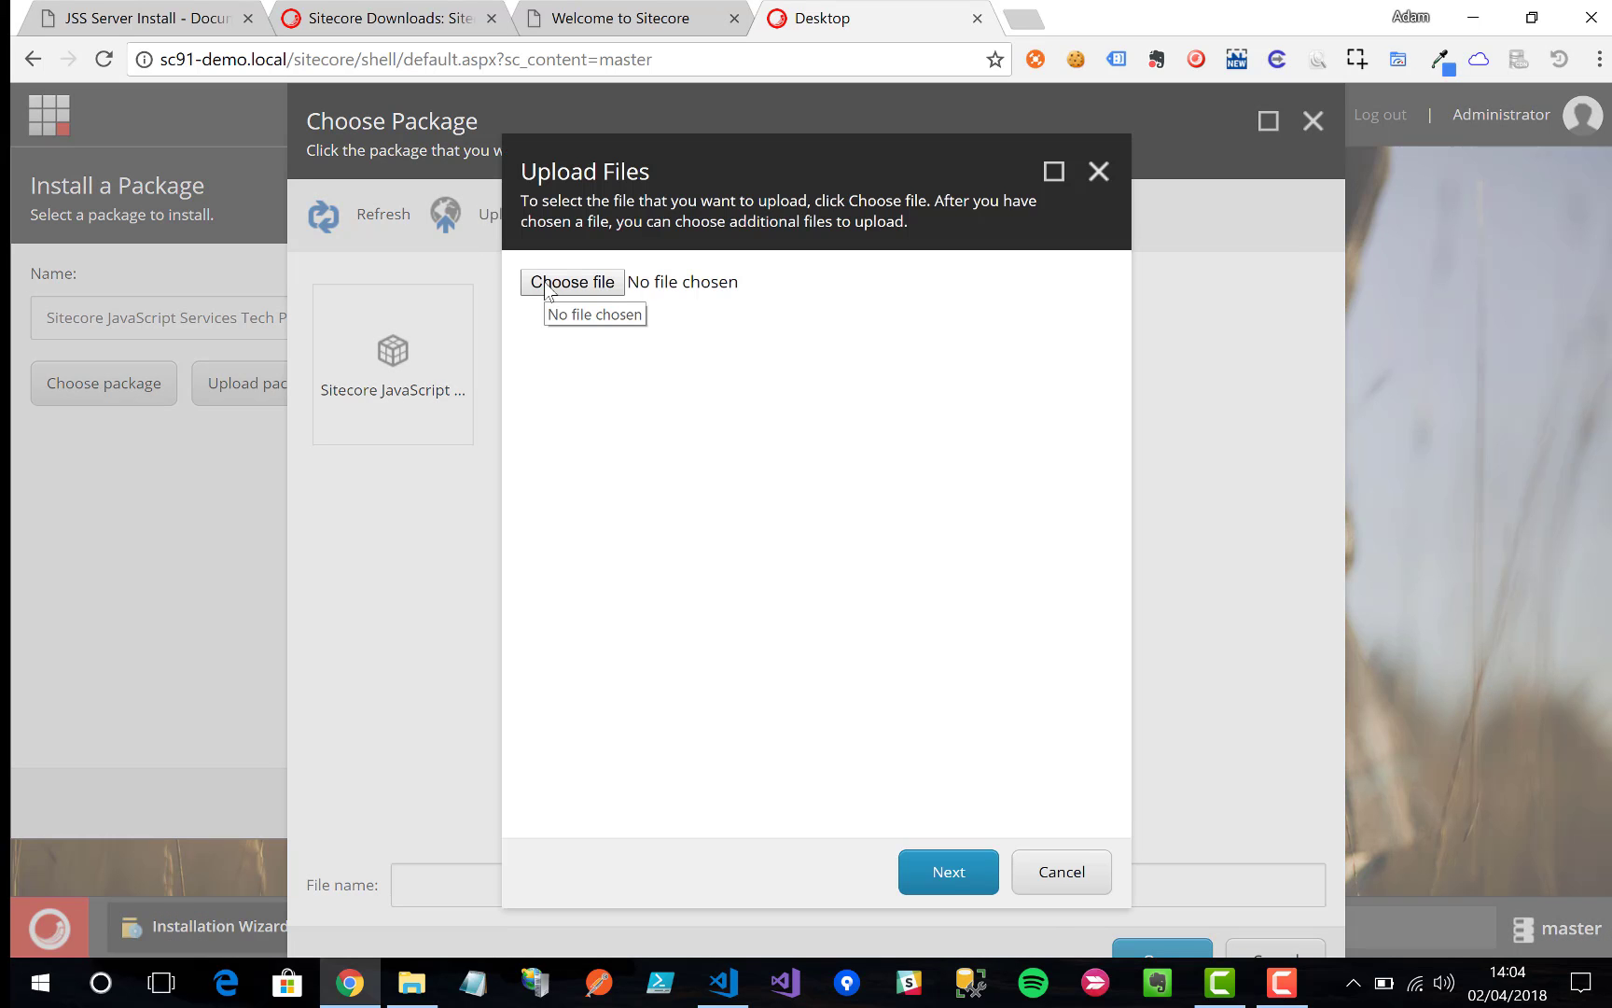
{"action": "left_click", "coordinate": [549, 290]}
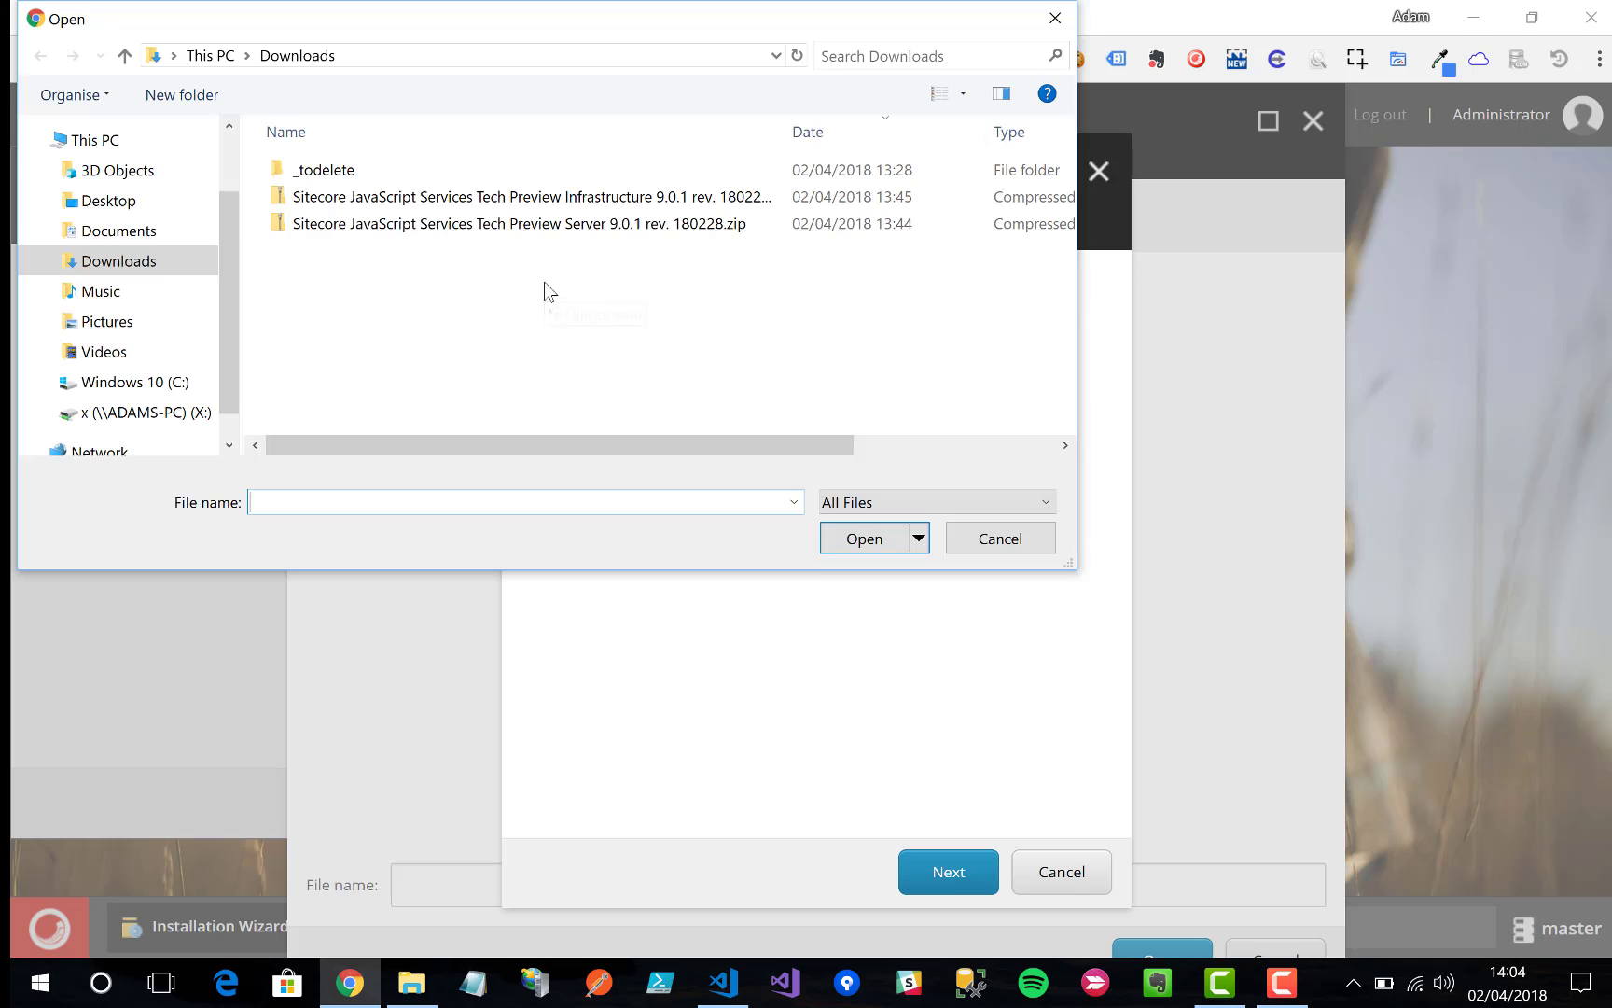
{"action": "left_click", "coordinate": [619, 232]}
{"action": "left_click", "coordinate": [653, 196]}
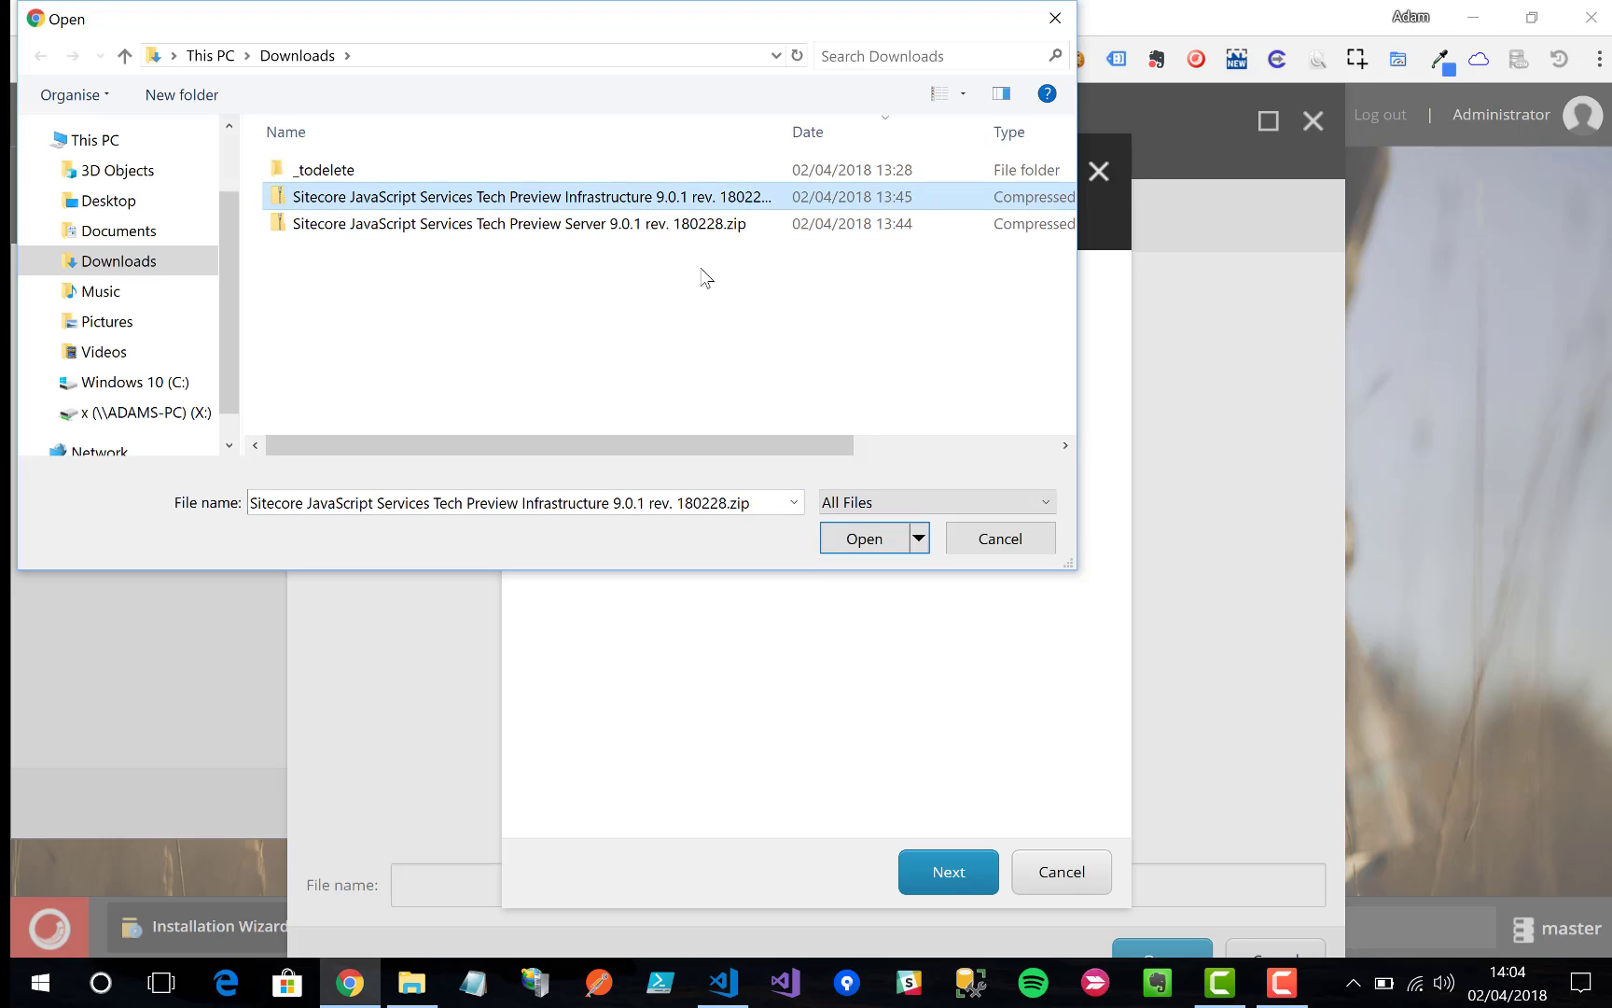
{"action": "left_click", "coordinate": [840, 538]}
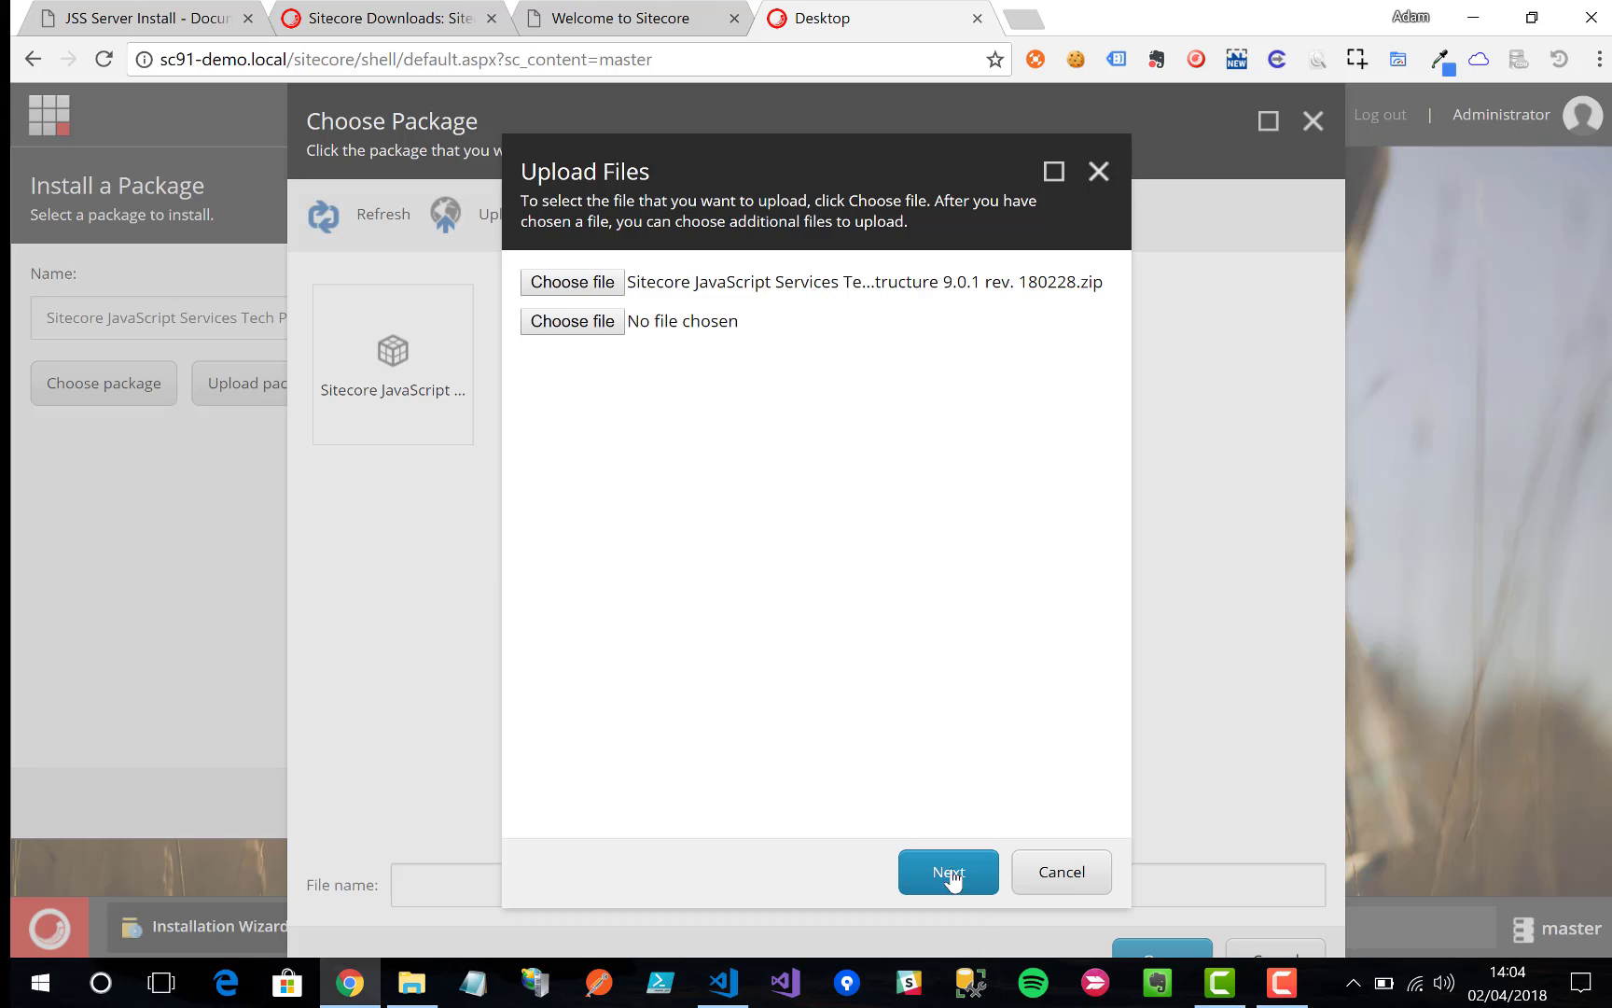
{"action": "left_click", "coordinate": [948, 875]}
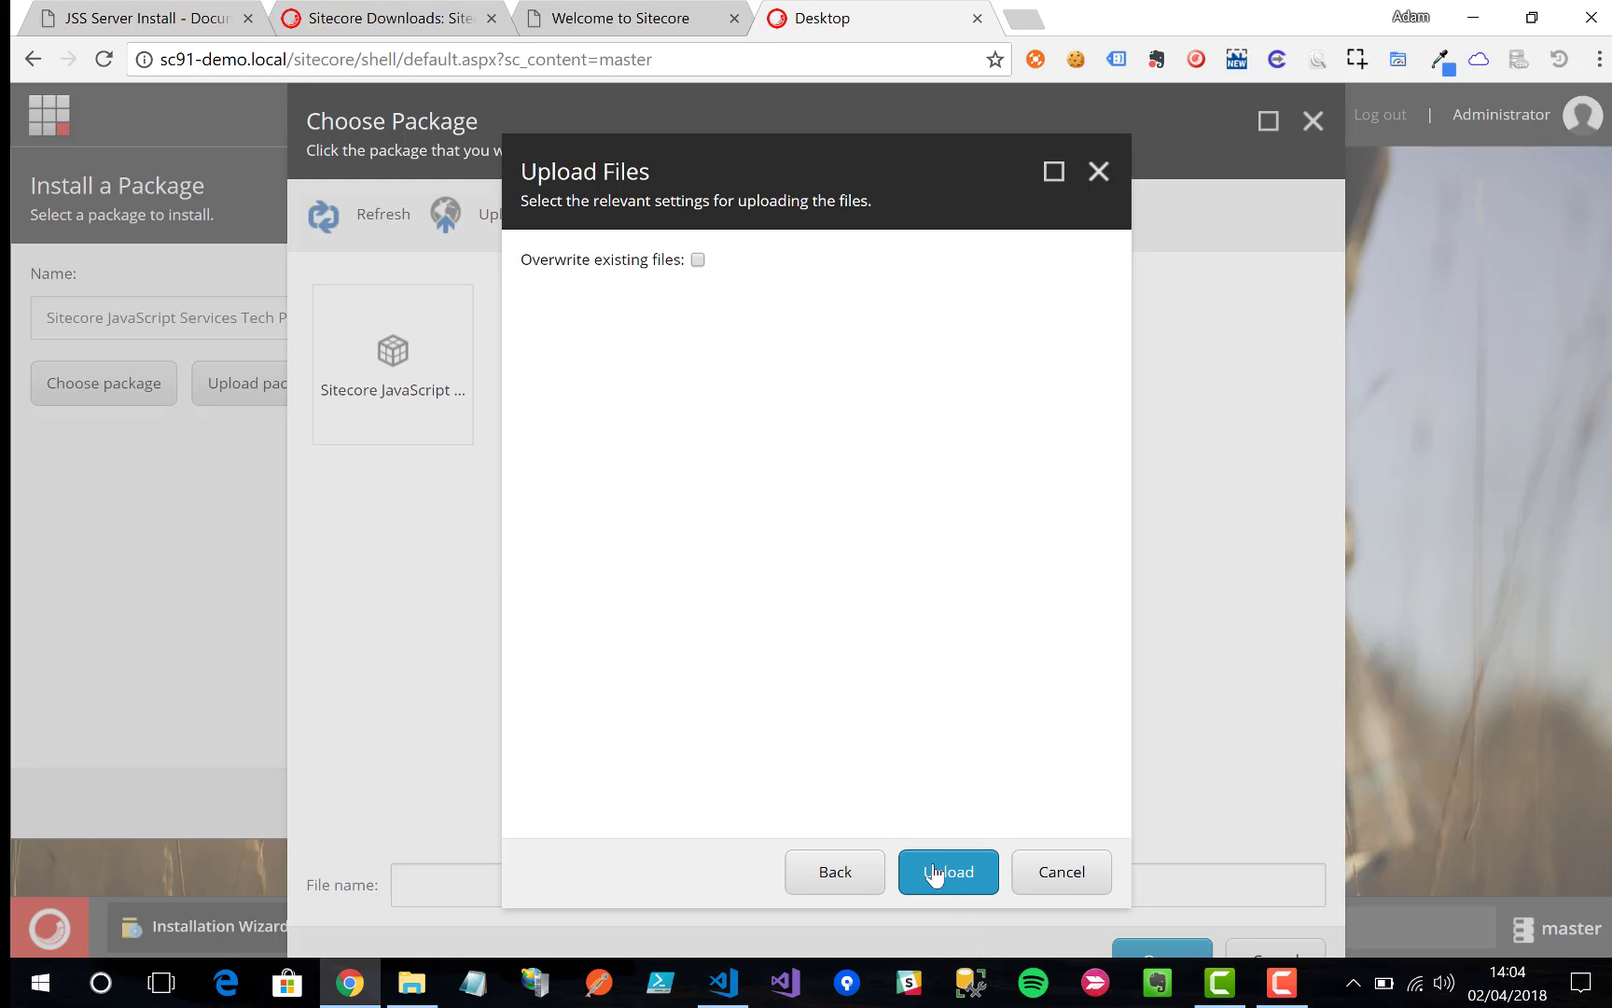
{"action": "left_click", "coordinate": [947, 875]}
{"action": "left_click", "coordinate": [1070, 872]}
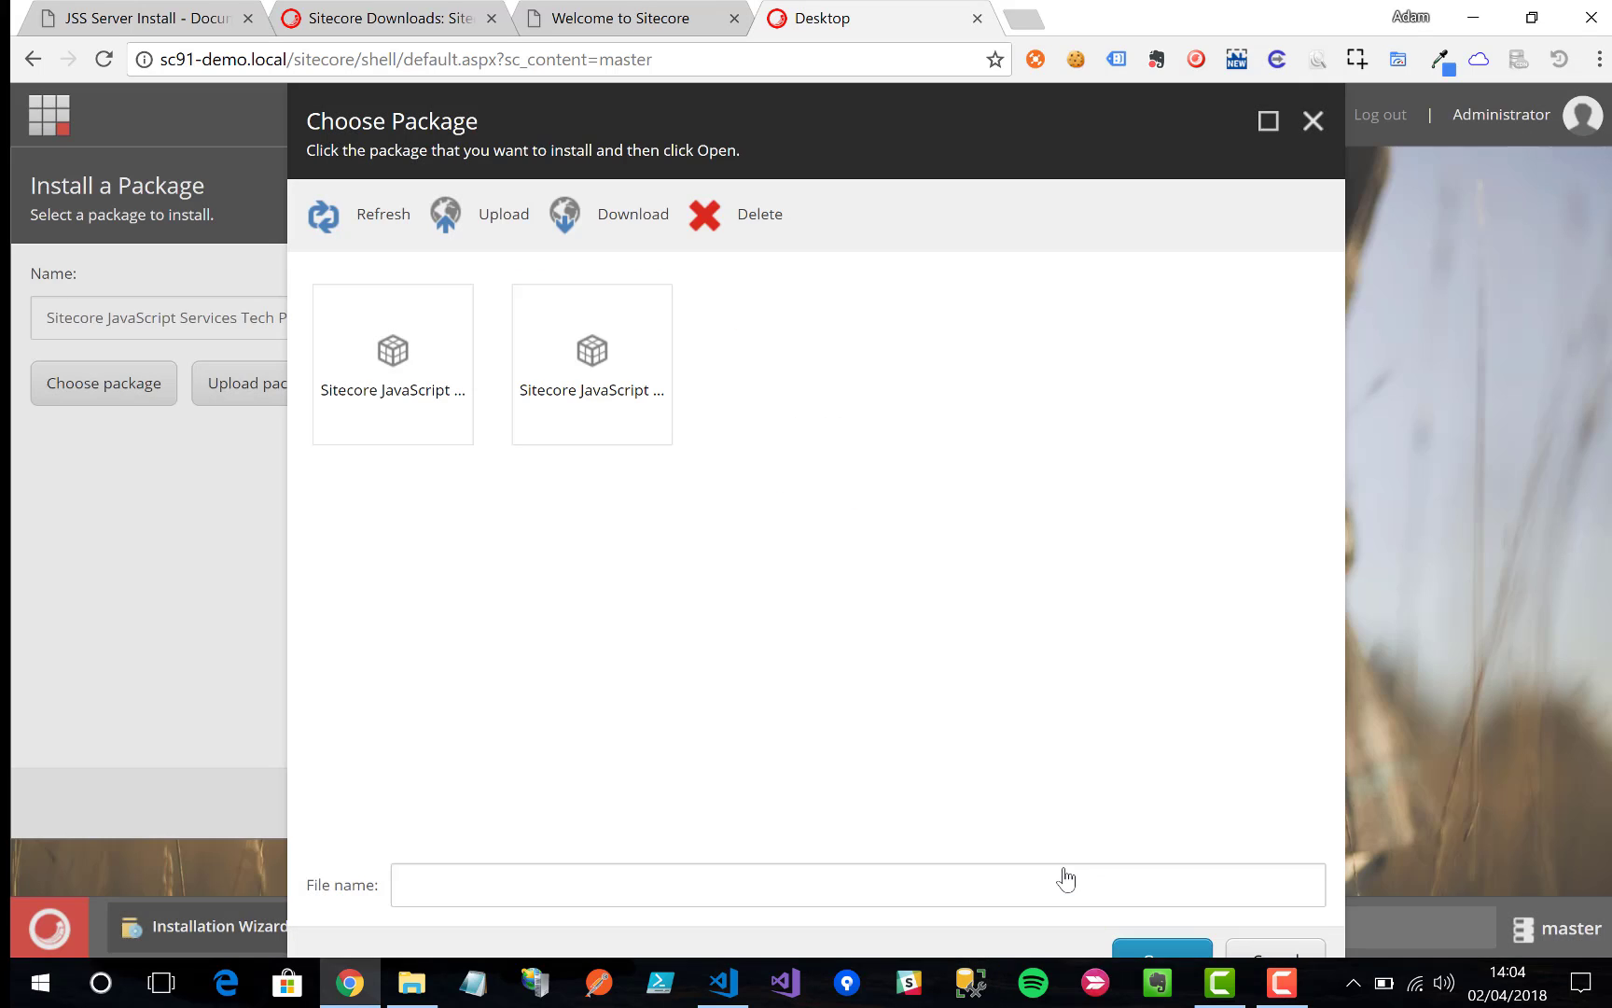
{"action": "left_click", "coordinate": [621, 337]}
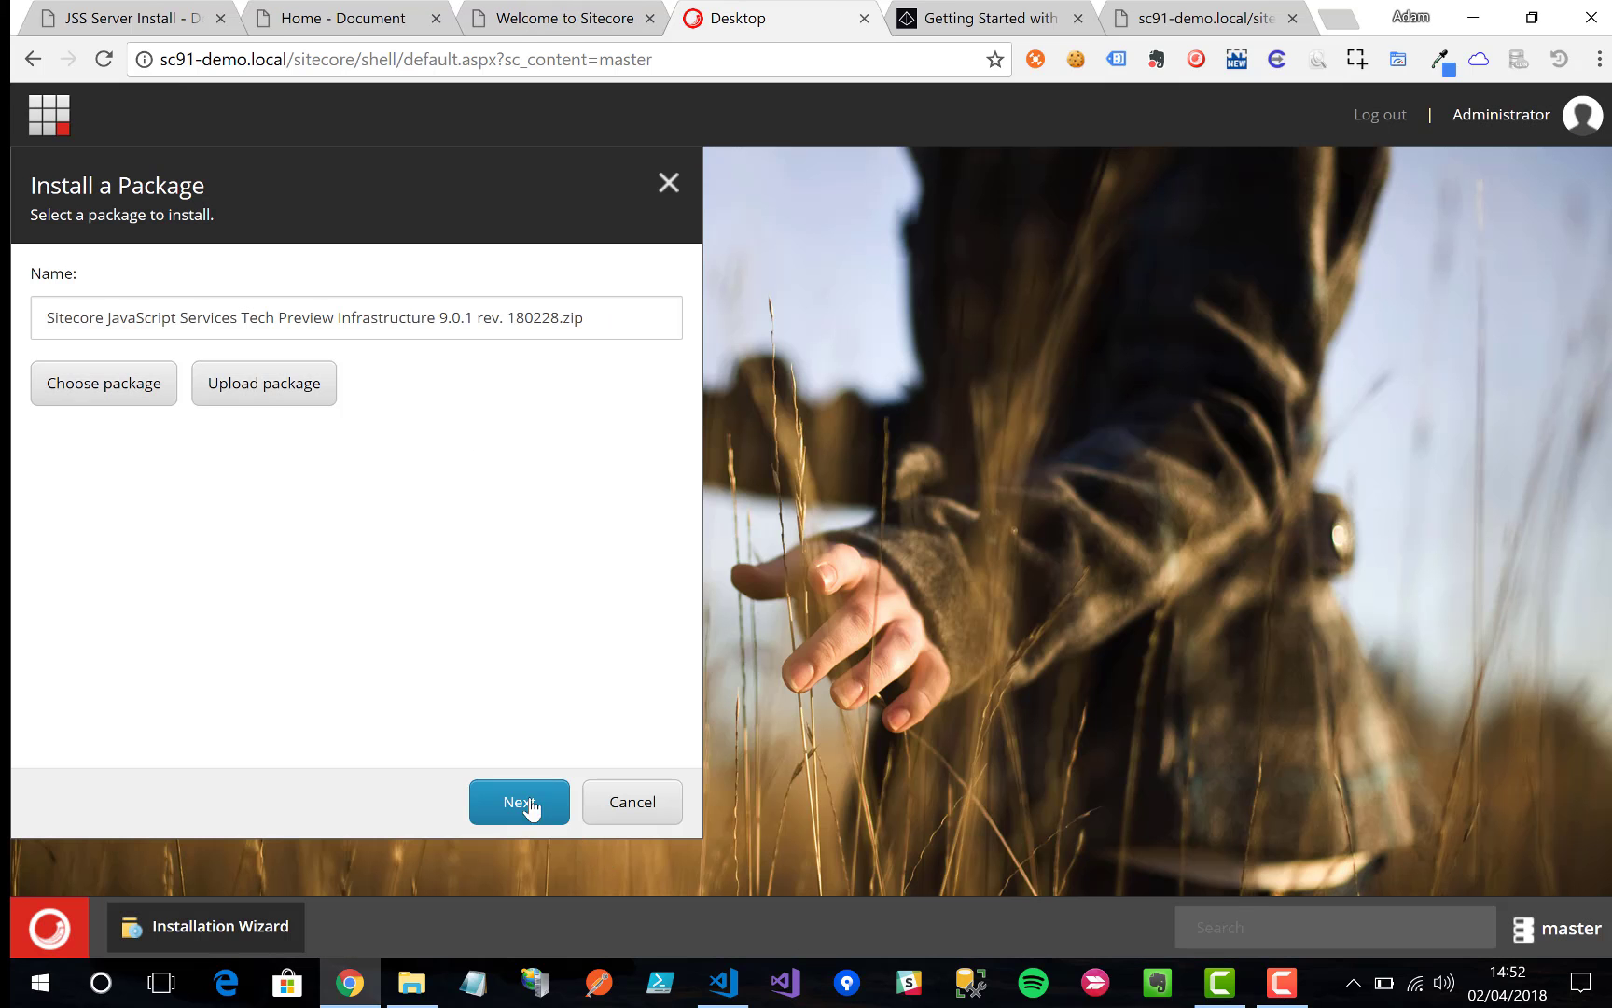
Step: Accept the license, install the Infrastructure package, and return to the JSS Server Install docs
{"action": "left_click", "coordinate": [523, 804]}
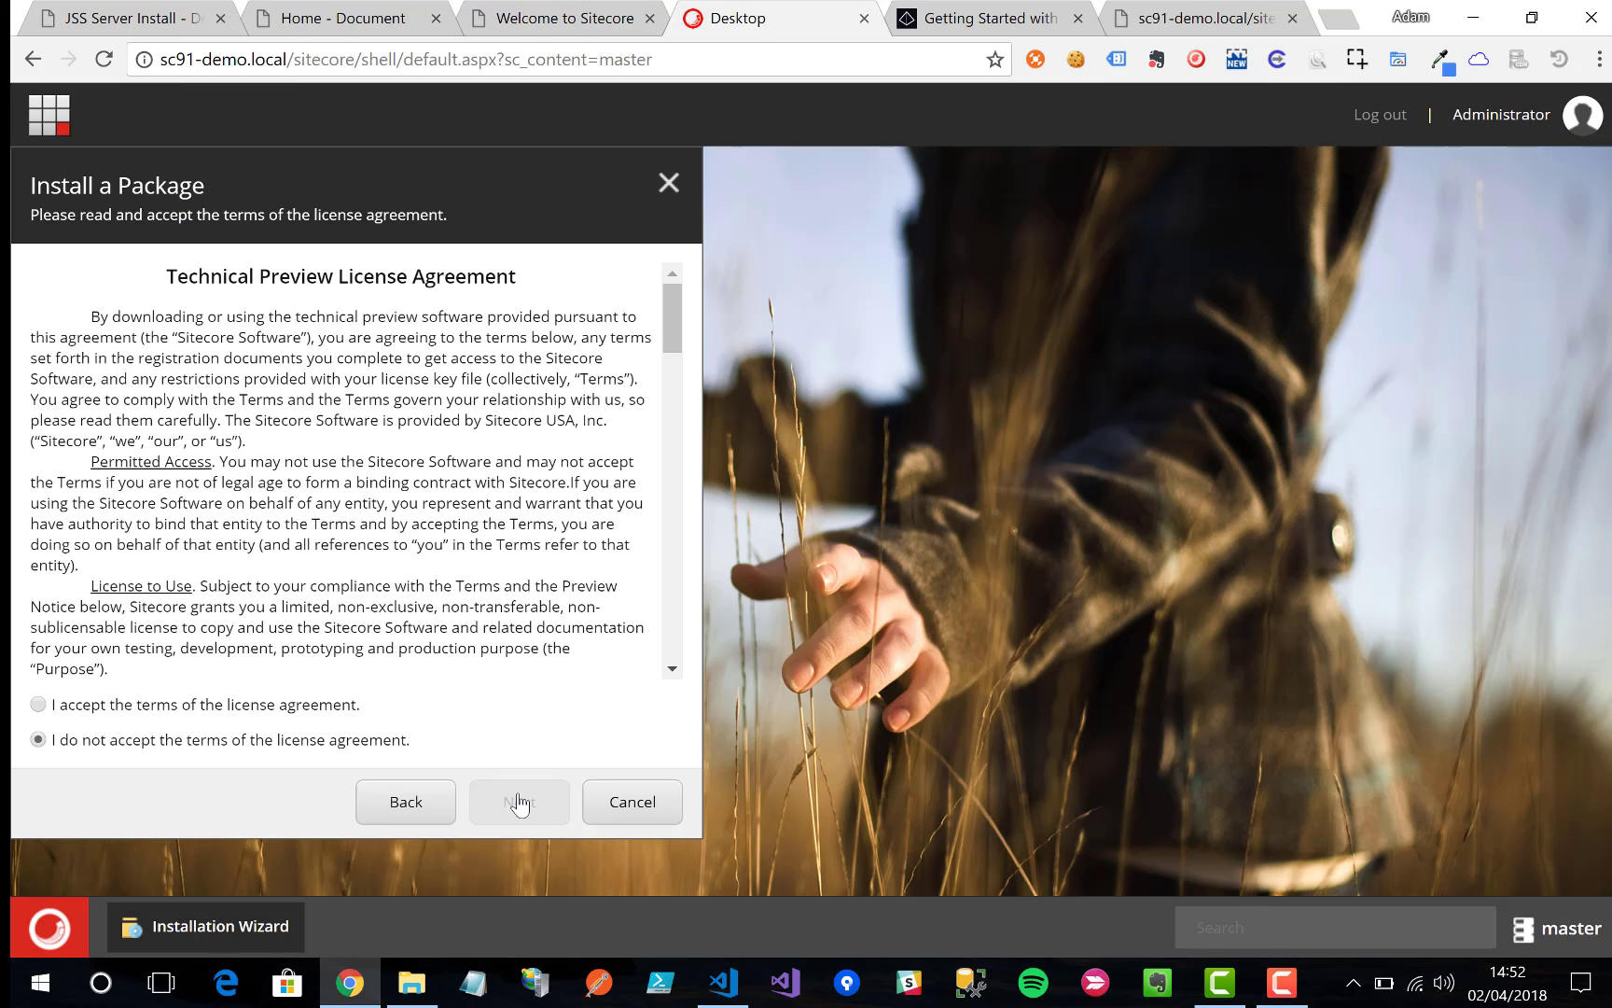
{"action": "left_click", "coordinate": [300, 708]}
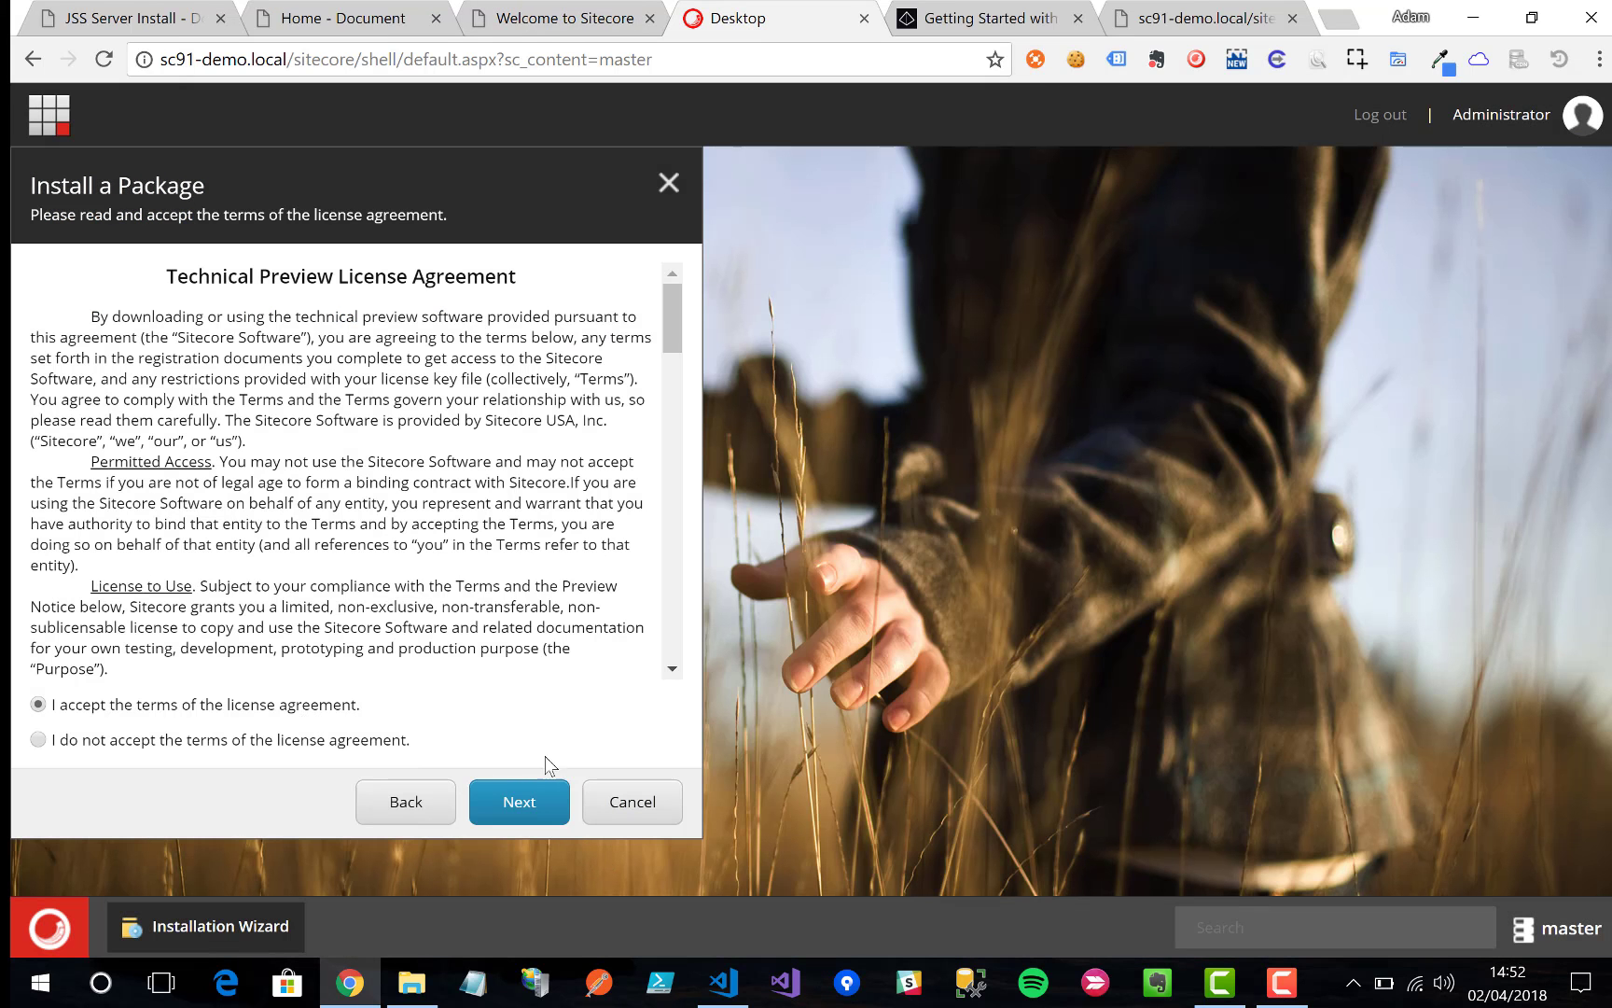
{"action": "left_click", "coordinate": [503, 796]}
{"action": "left_click", "coordinate": [509, 810]}
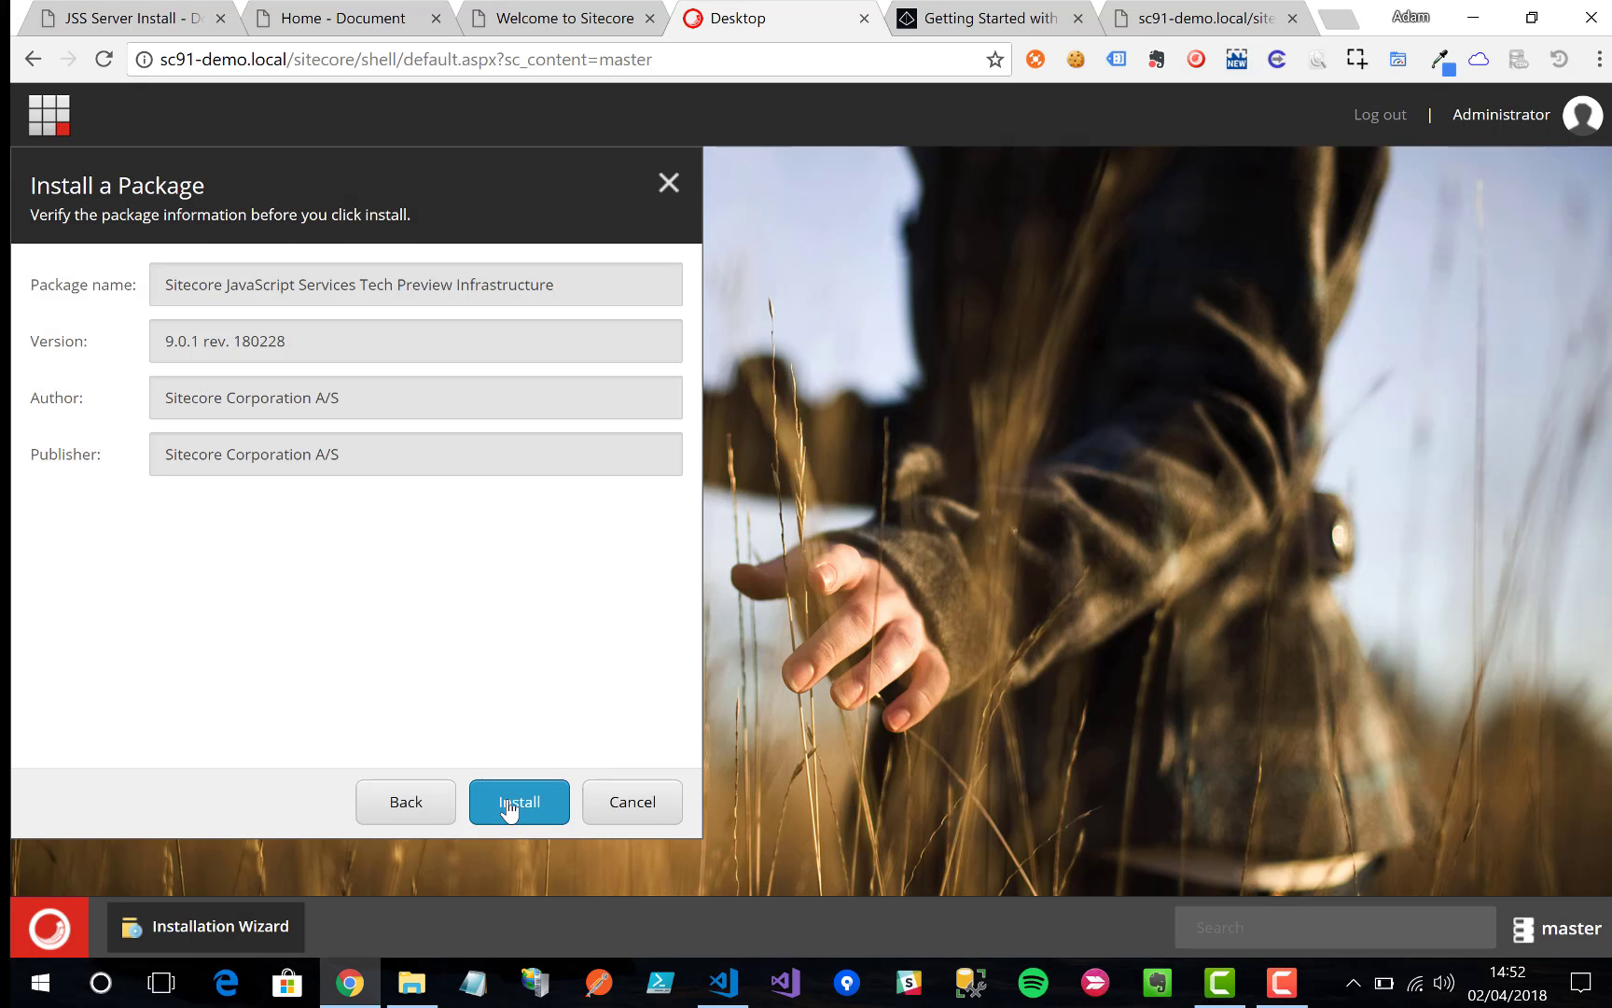
{"action": "left_click", "coordinate": [509, 808]}
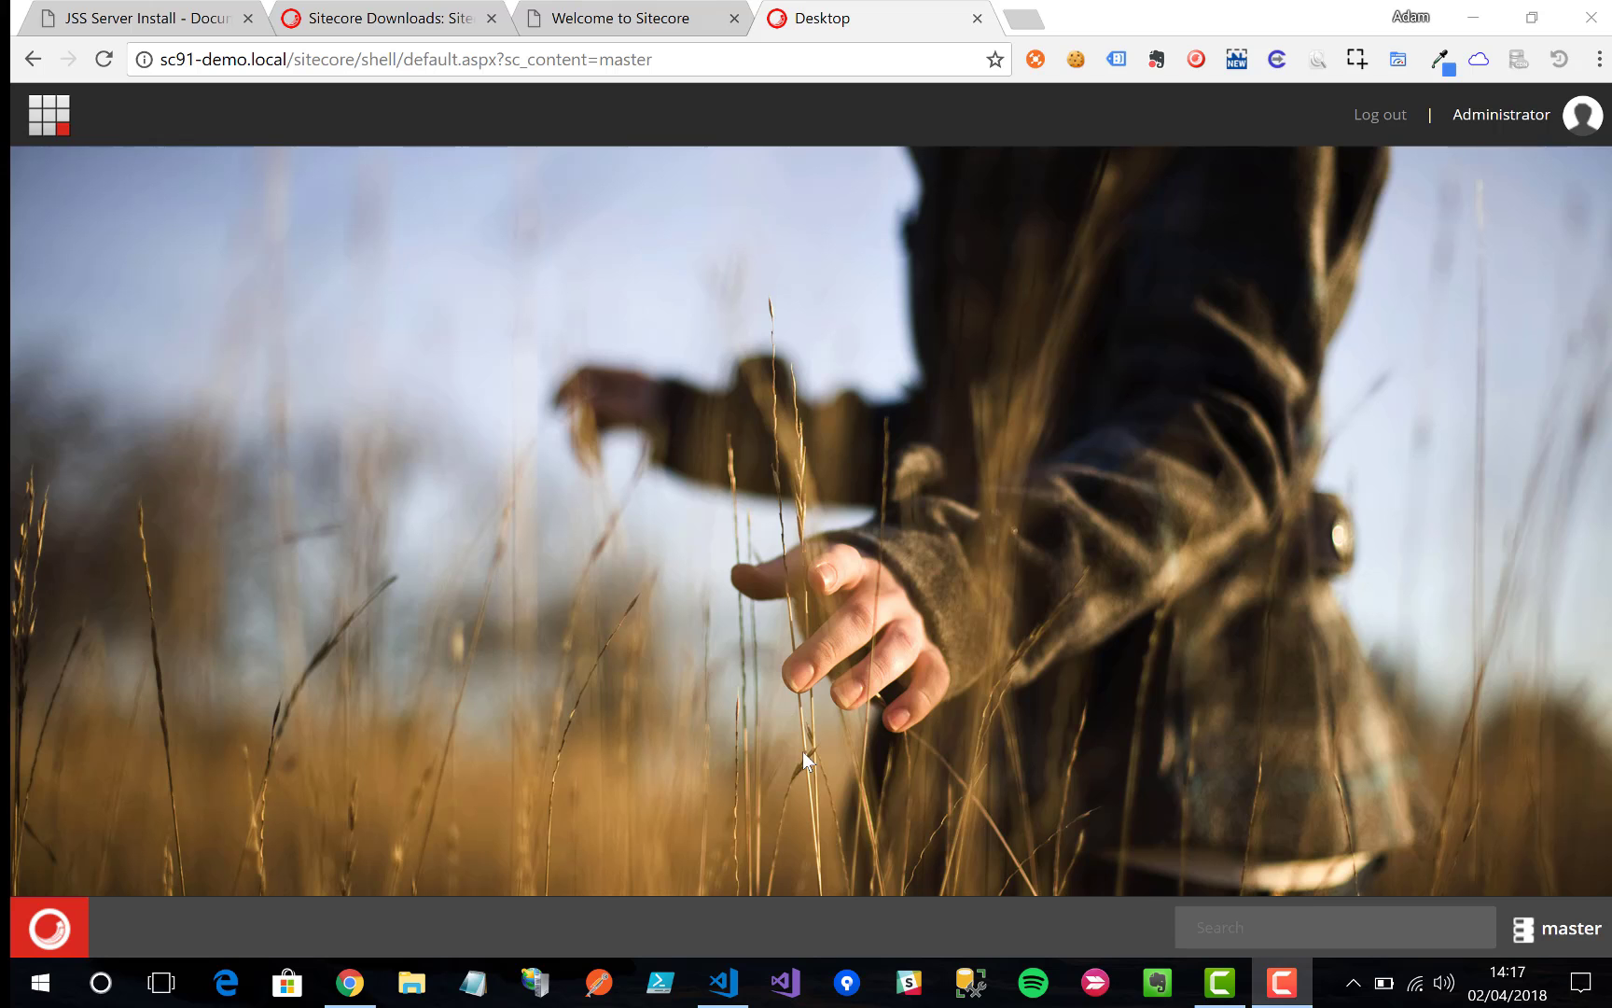
{"action": "left_click", "coordinate": [149, 23]}
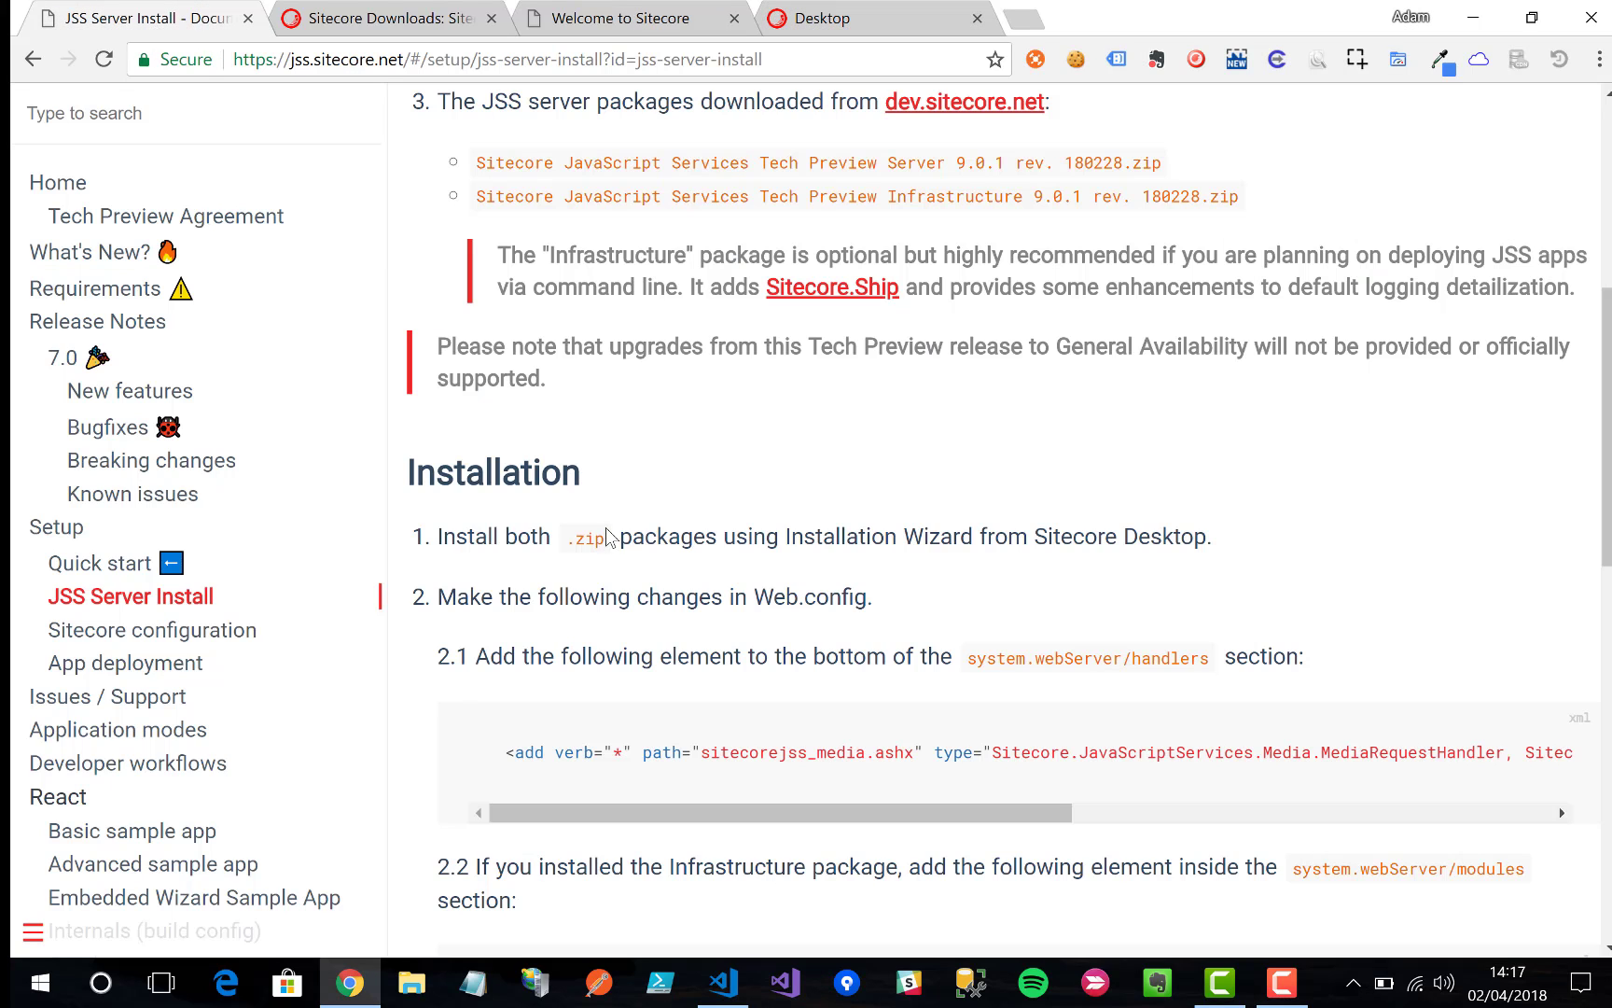
Step: Scroll to Installation step 2.1 and select the sitecorejss_media.ashx handler element
{"action": "scroll", "coordinate": [606, 538], "scroll_direction": "down", "scroll_amount": 2}
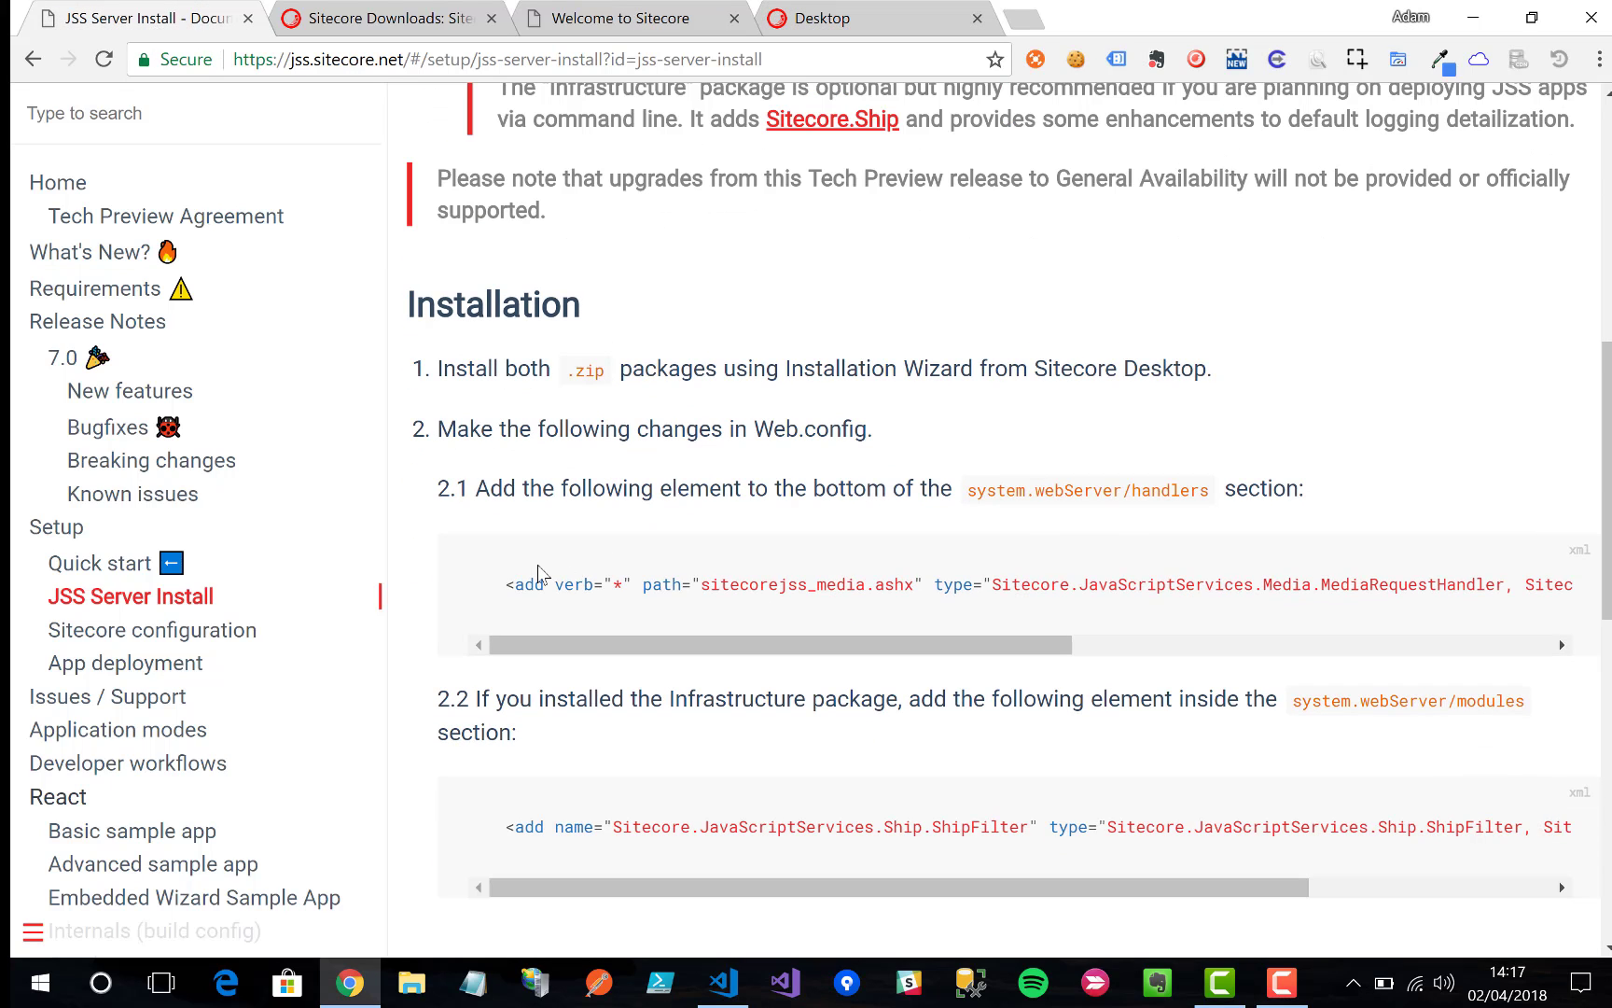
{"action": "left_click_drag", "start_coordinate": [505, 584], "coordinate": [1307, 886]}
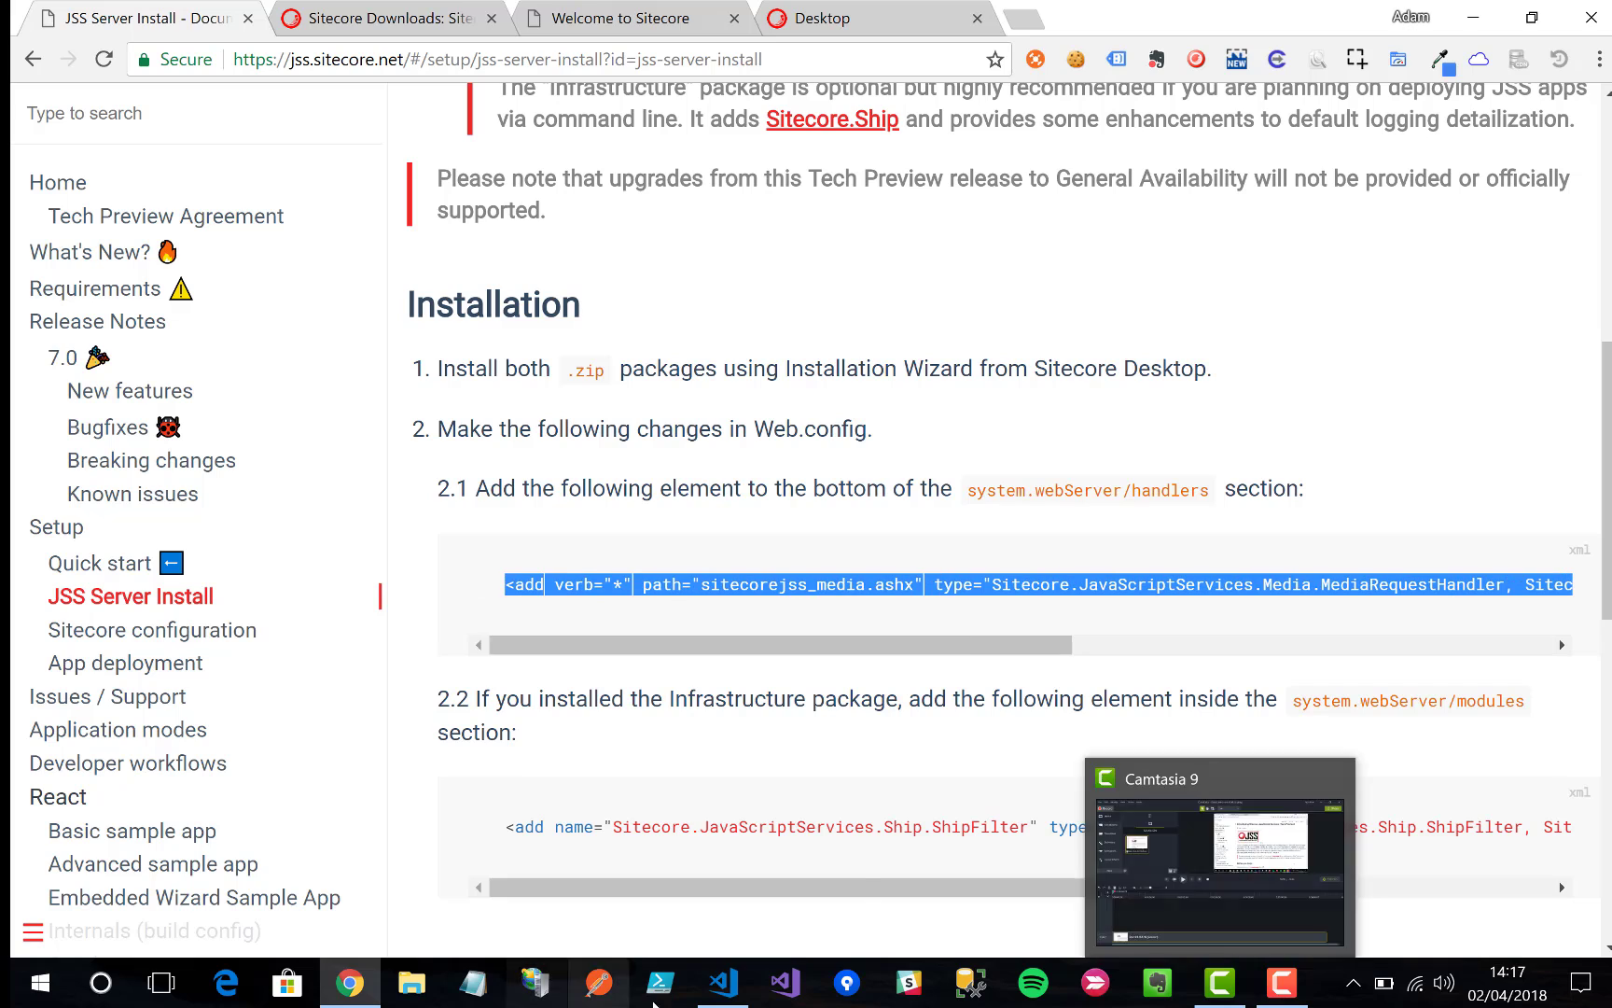
Step: Open Web.config in Visual Studio Code
{"action": "mouse_move", "coordinate": [706, 1001]}
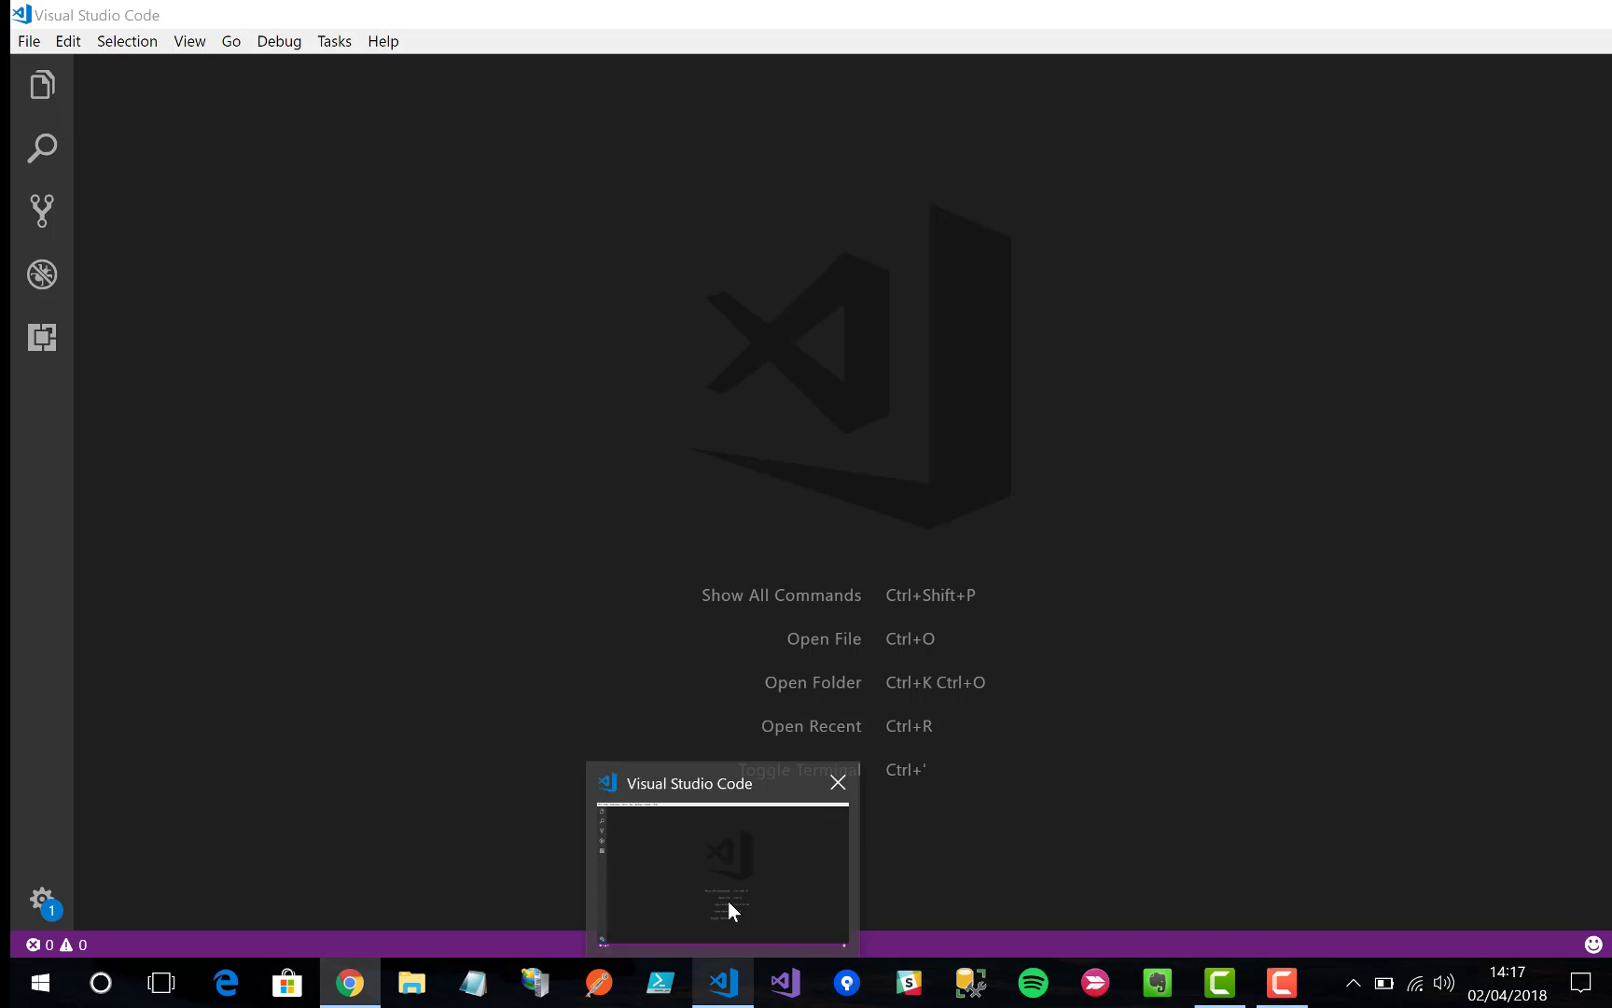
{"action": "left_click", "coordinate": [728, 900]}
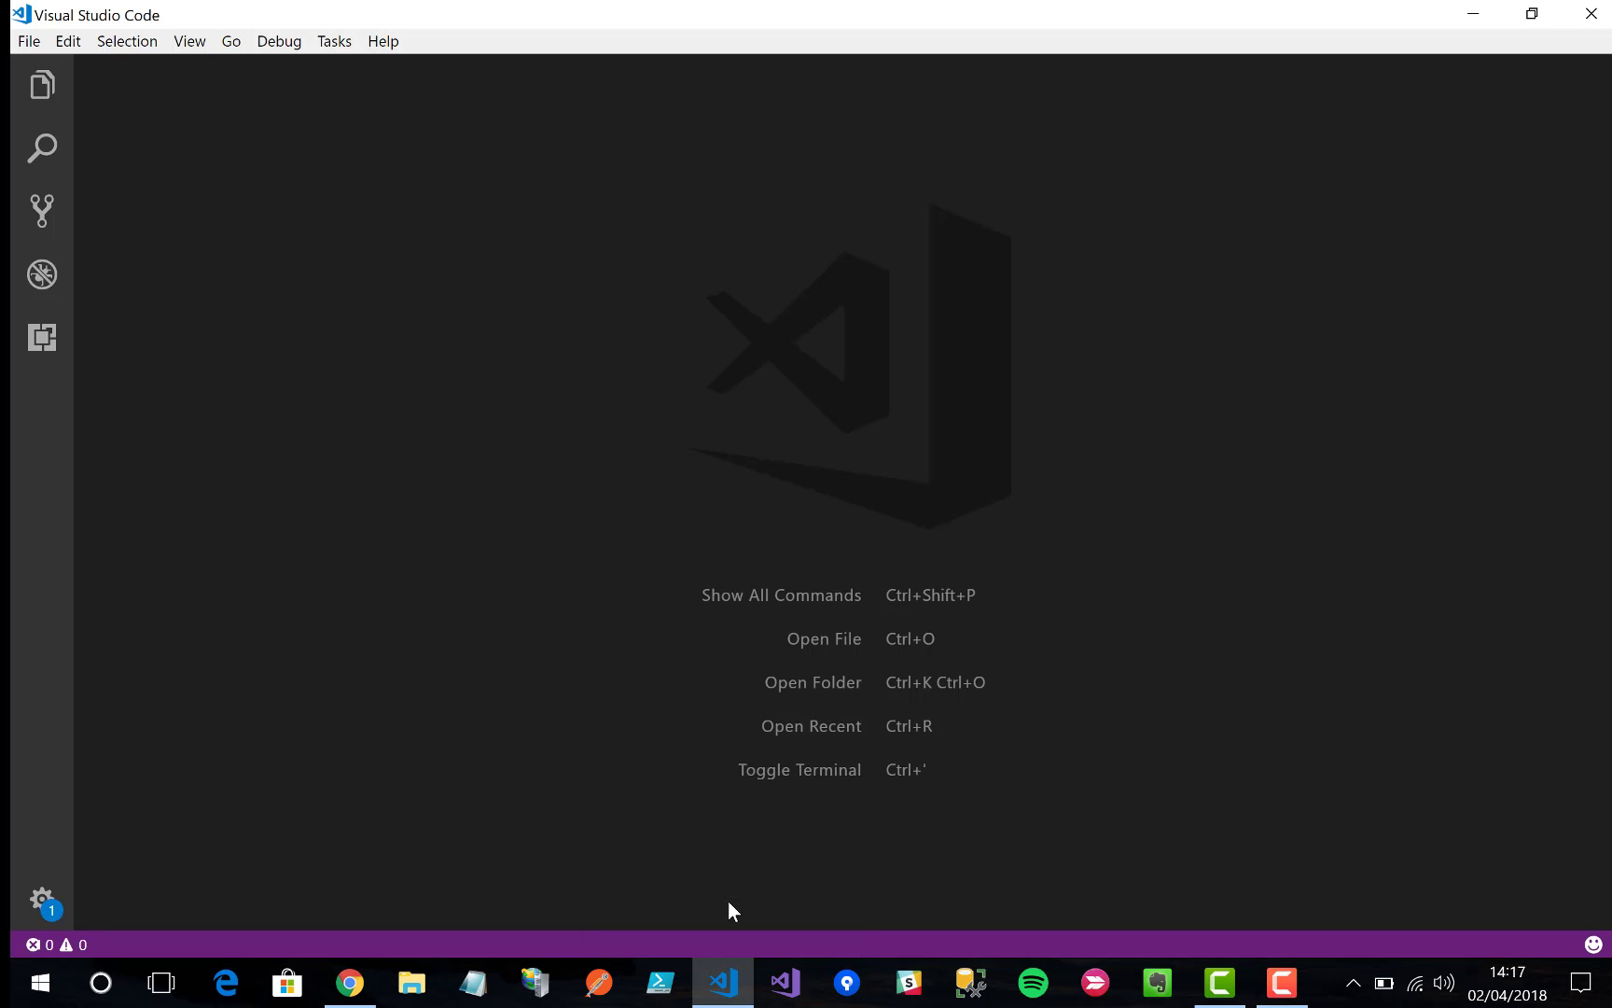
{"action": "left_click", "coordinate": [37, 47]}
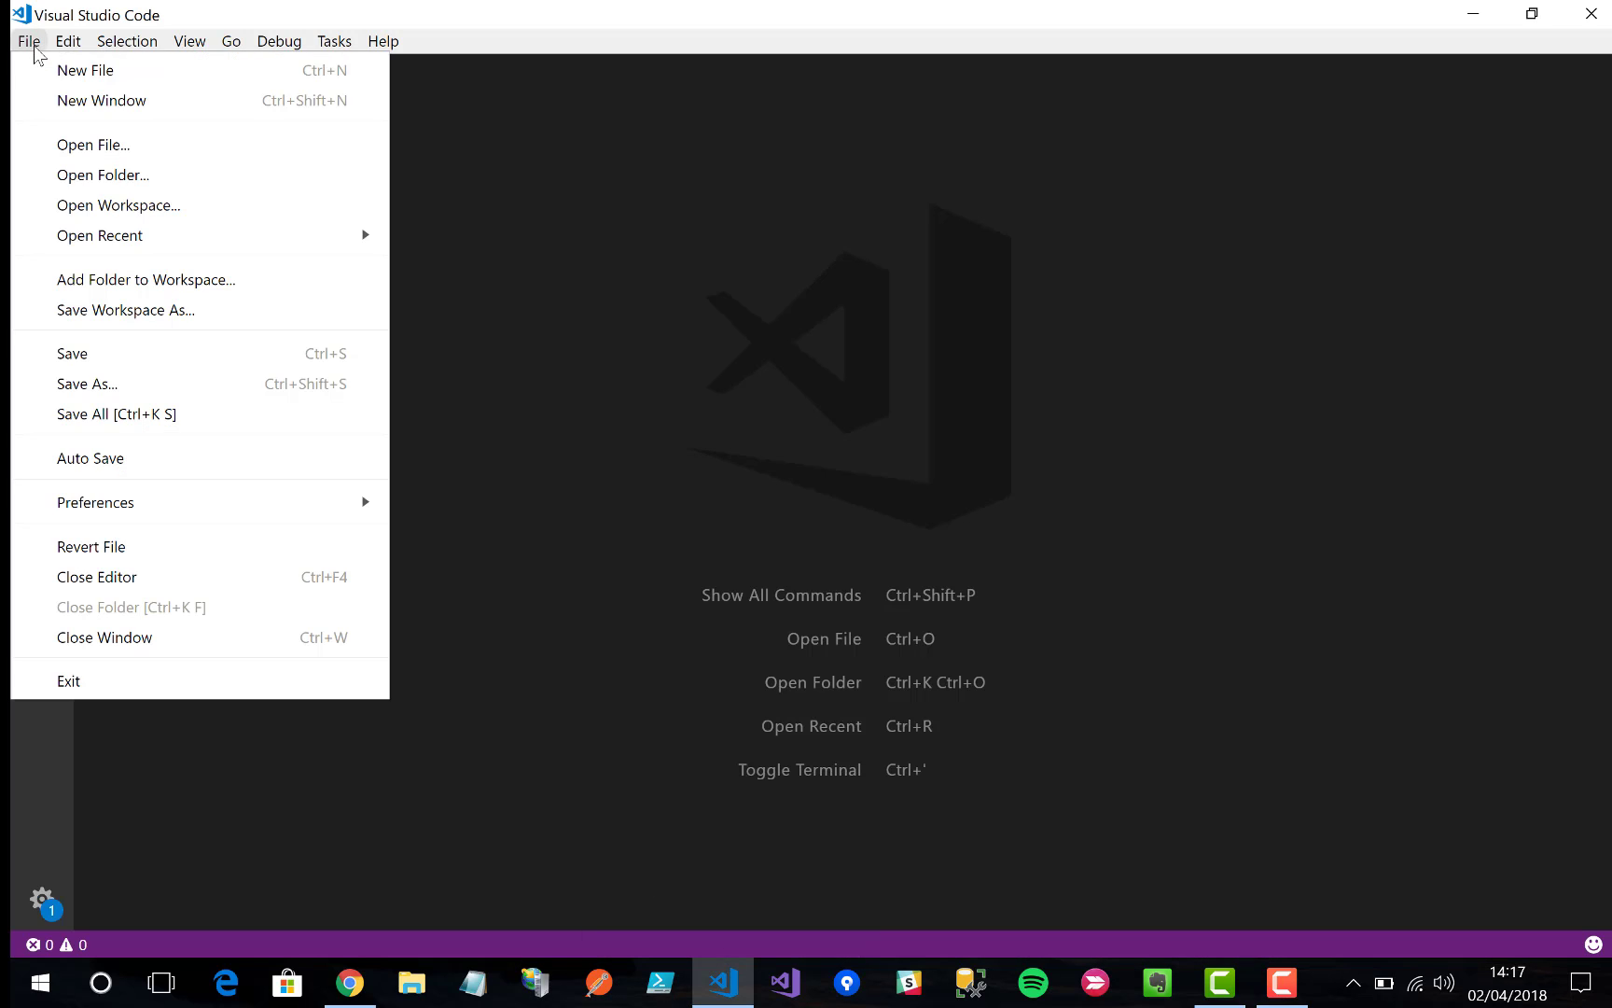
{"action": "left_click", "coordinate": [65, 148]}
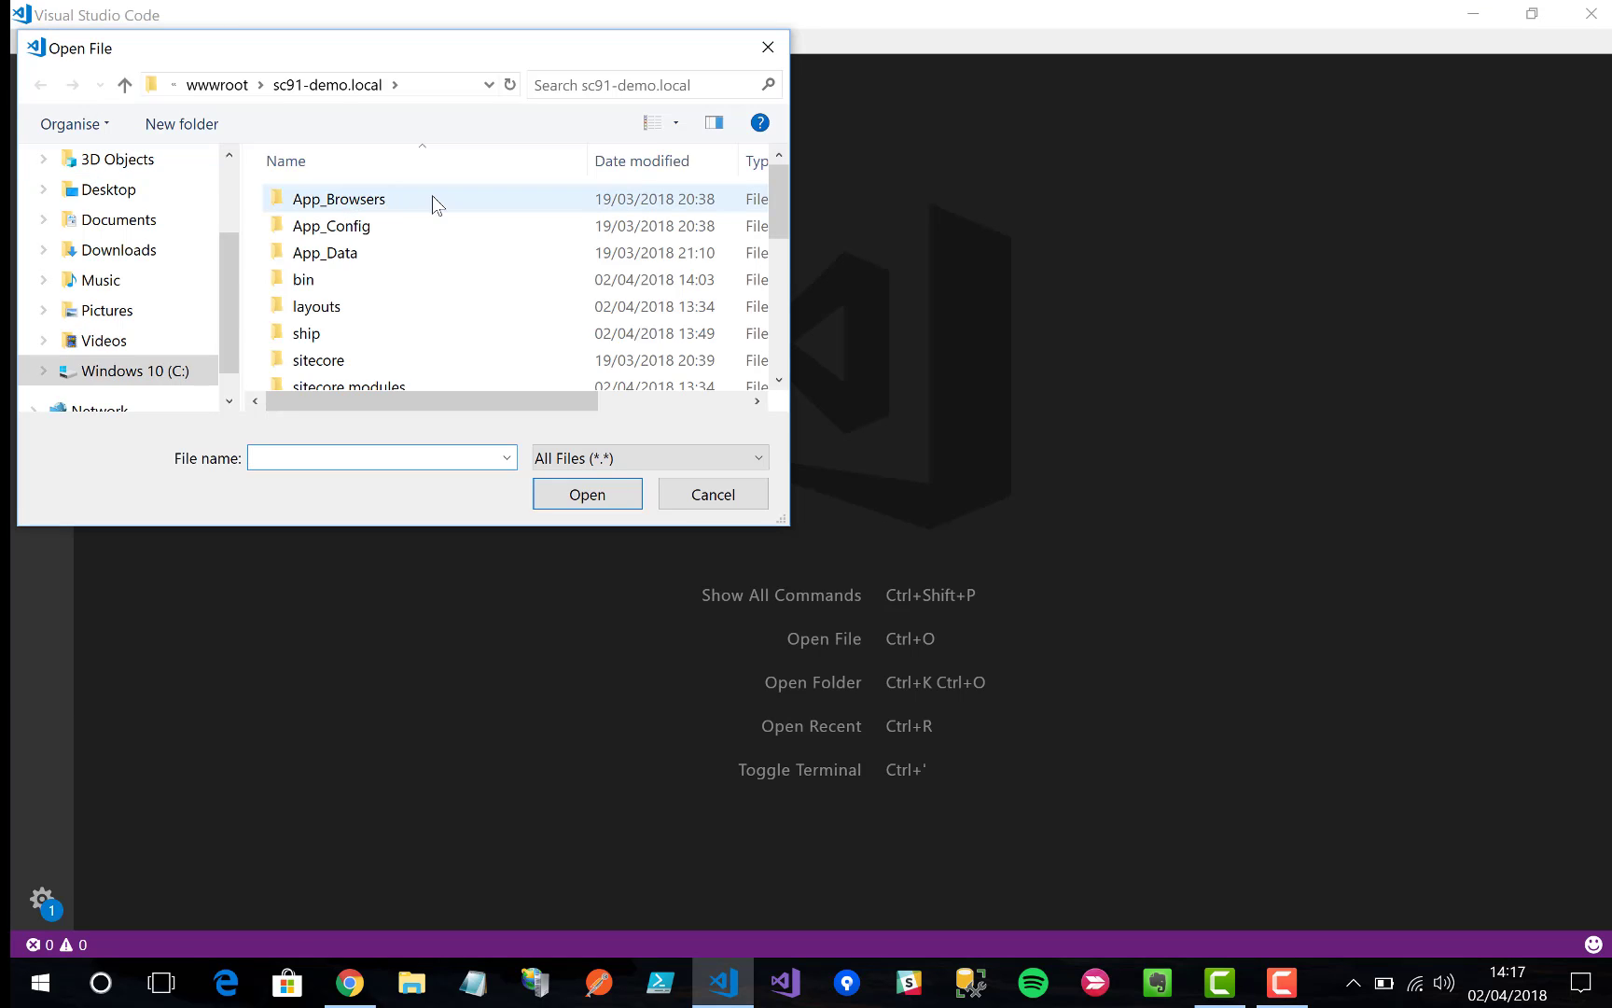
{"action": "scroll", "coordinate": [432, 199], "scroll_direction": "down", "scroll_amount": 5}
{"action": "double_click", "coordinate": [323, 329]}
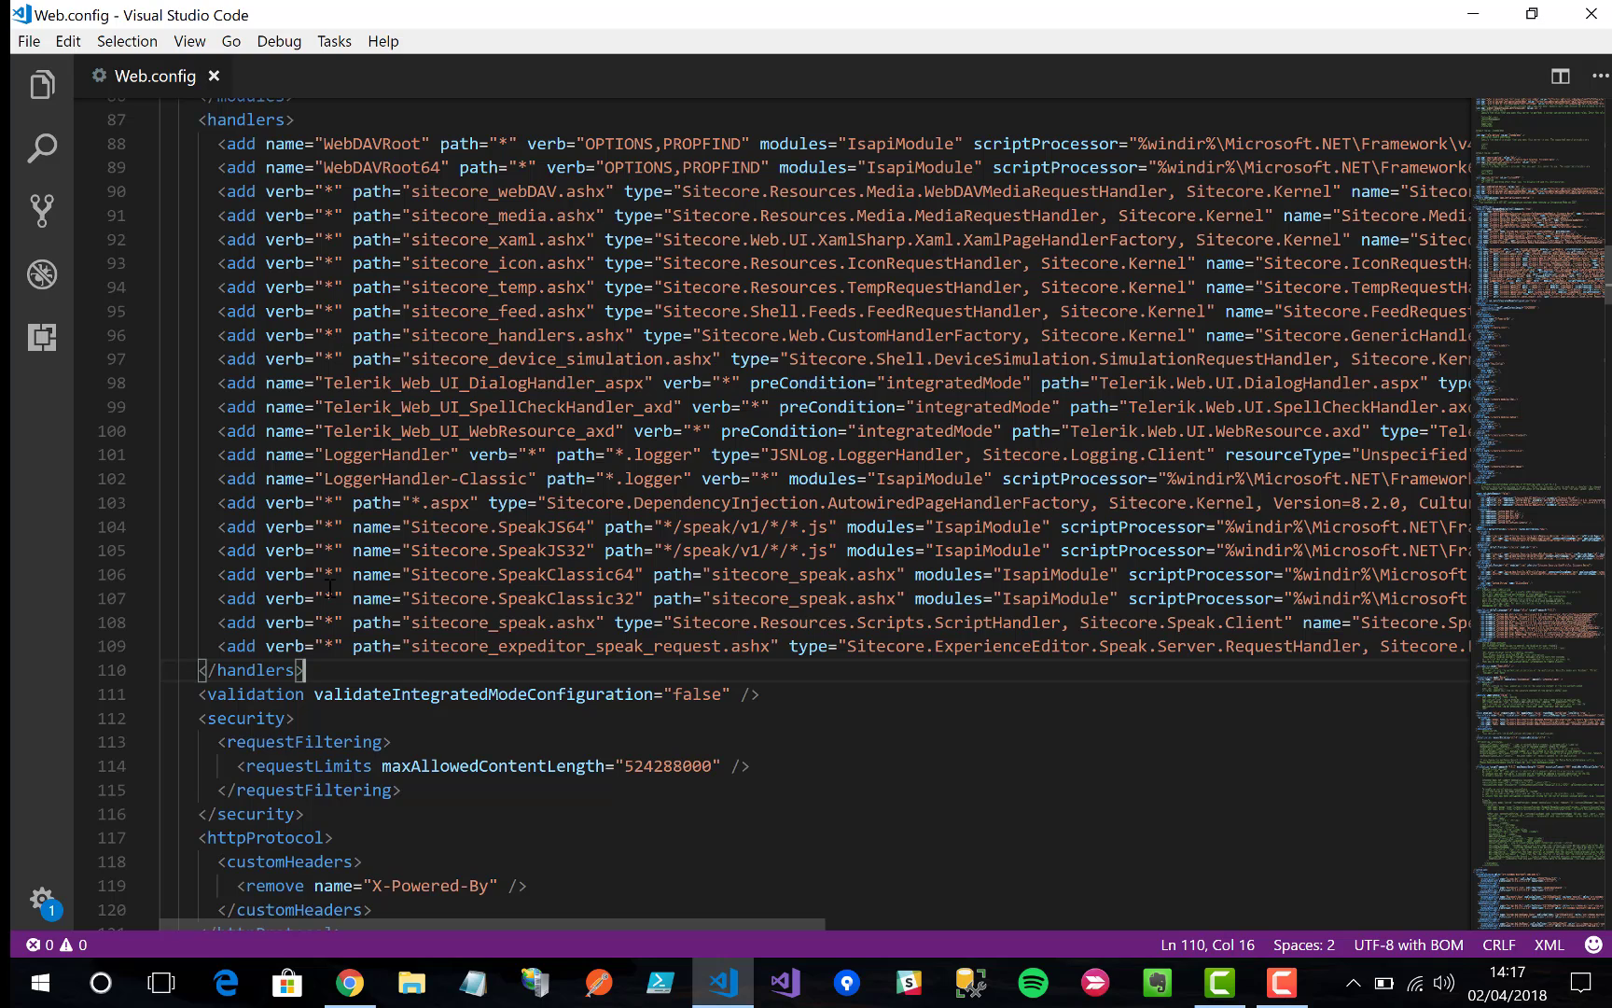
Step: Paste the sitecorejss_media.ashx handler element on a new line above </handlers>
{"action": "left_click", "coordinate": [189, 670]}
{"action": "key", "text": "Return"}
{"action": "key", "text": "Up"}
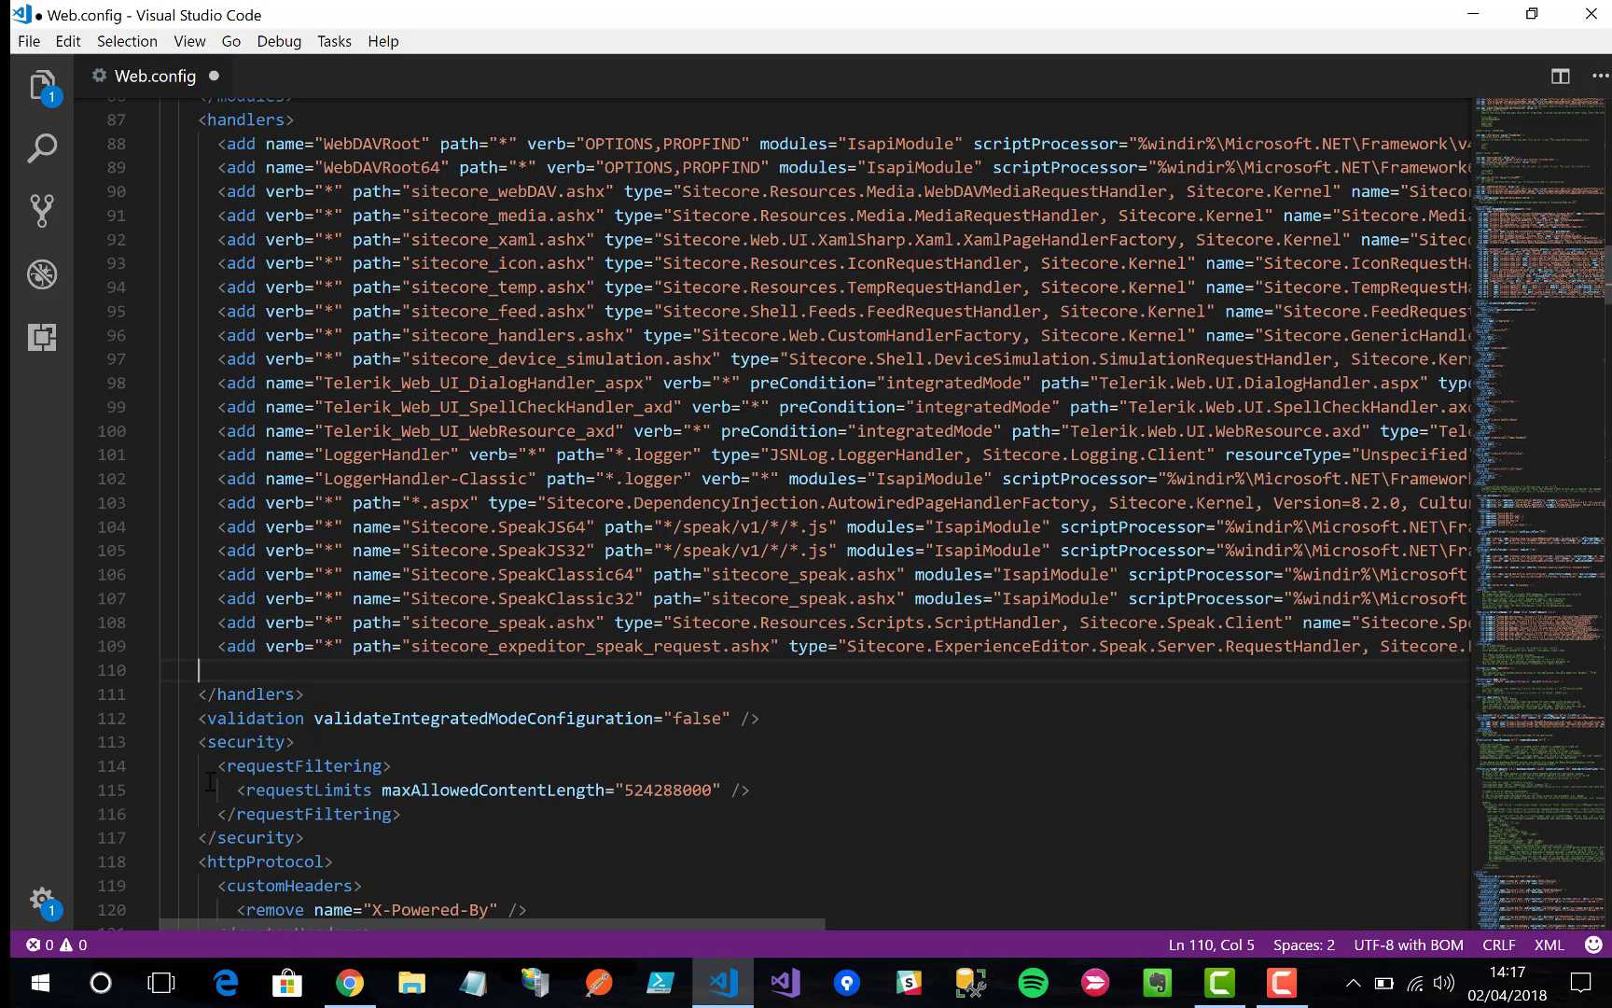
{"action": "key", "text": "ctrl+v"}
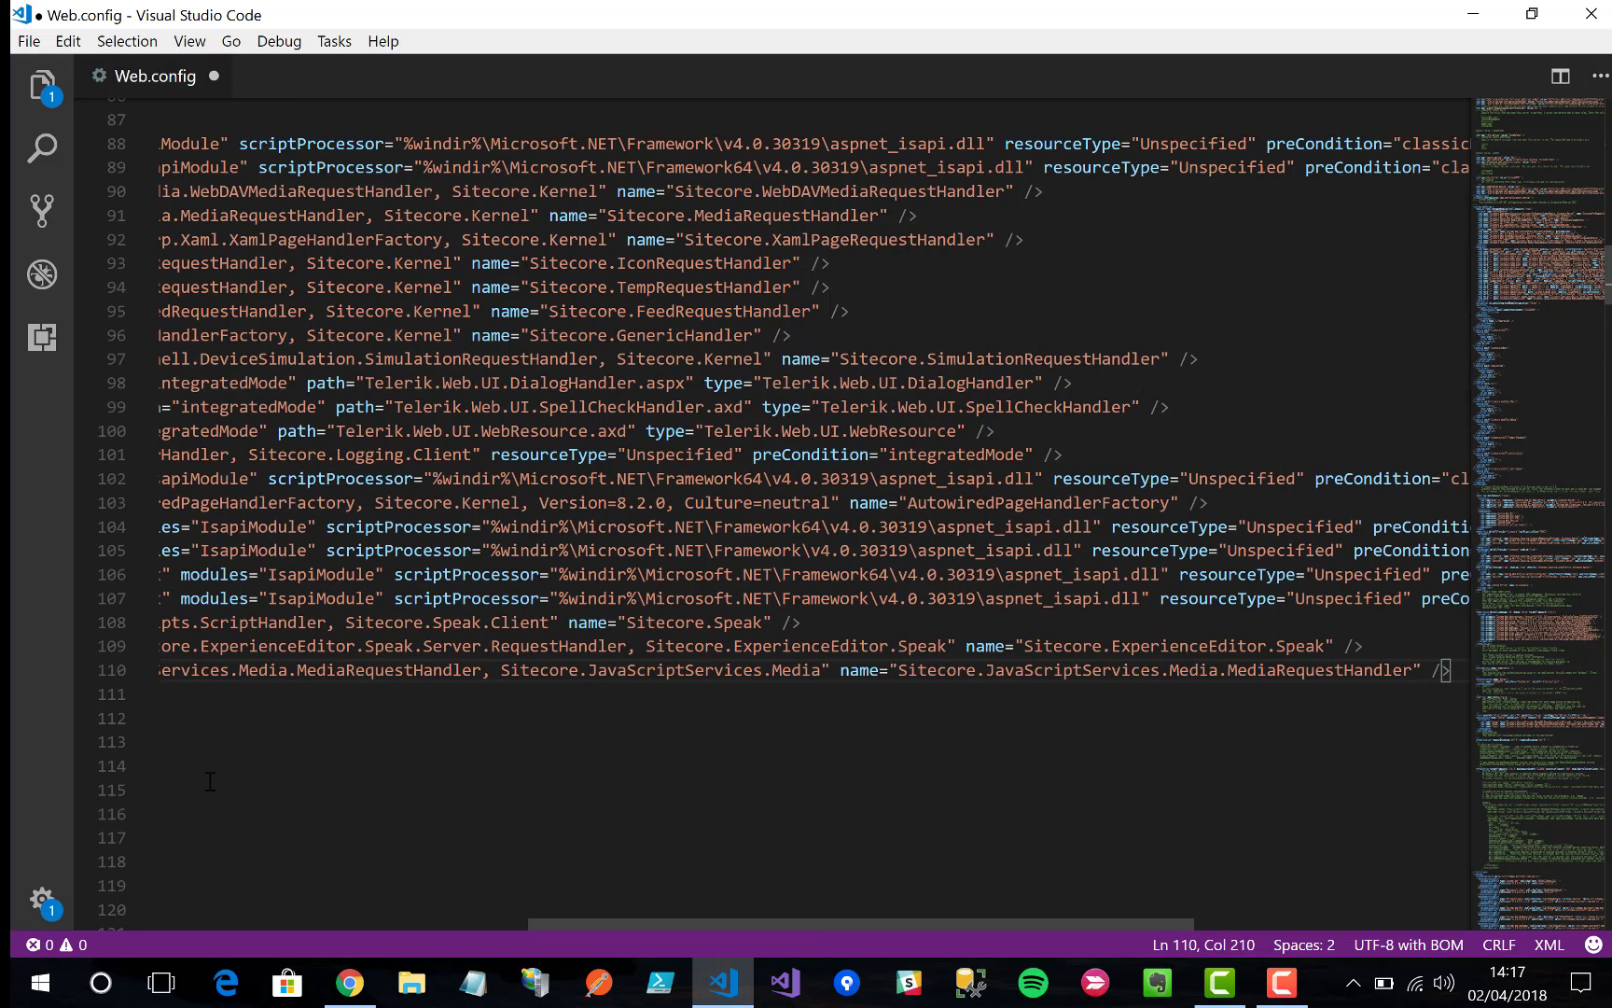
Step: Copy the ShipFilter module element from step 2.2 and paste it above </modules>
{"action": "key", "text": "alt+Tab"}
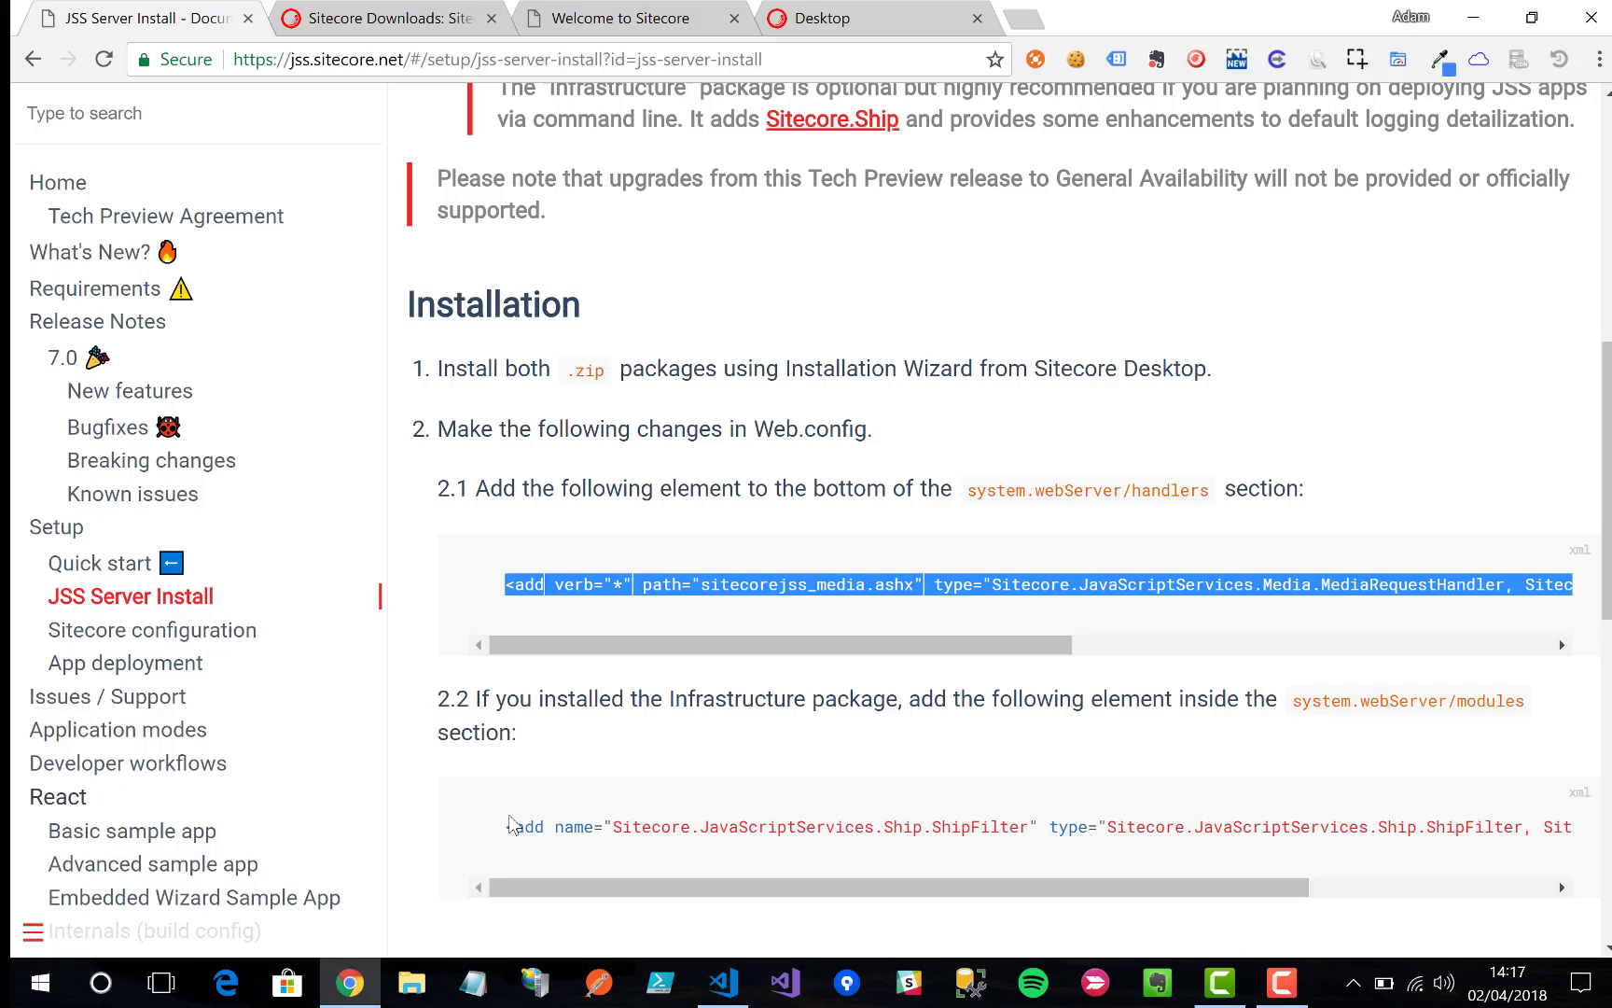
{"action": "left_click_drag", "start_coordinate": [509, 827], "coordinate": [1572, 831]}
{"action": "key", "text": "ctrl+c"}
{"action": "key", "text": "alt+Tab"}
{"action": "scroll", "coordinate": [571, 564], "scroll_direction": "up", "scroll_amount": 12}
{"action": "scroll", "coordinate": [571, 564], "scroll_direction": "left", "scroll_amount": 5}
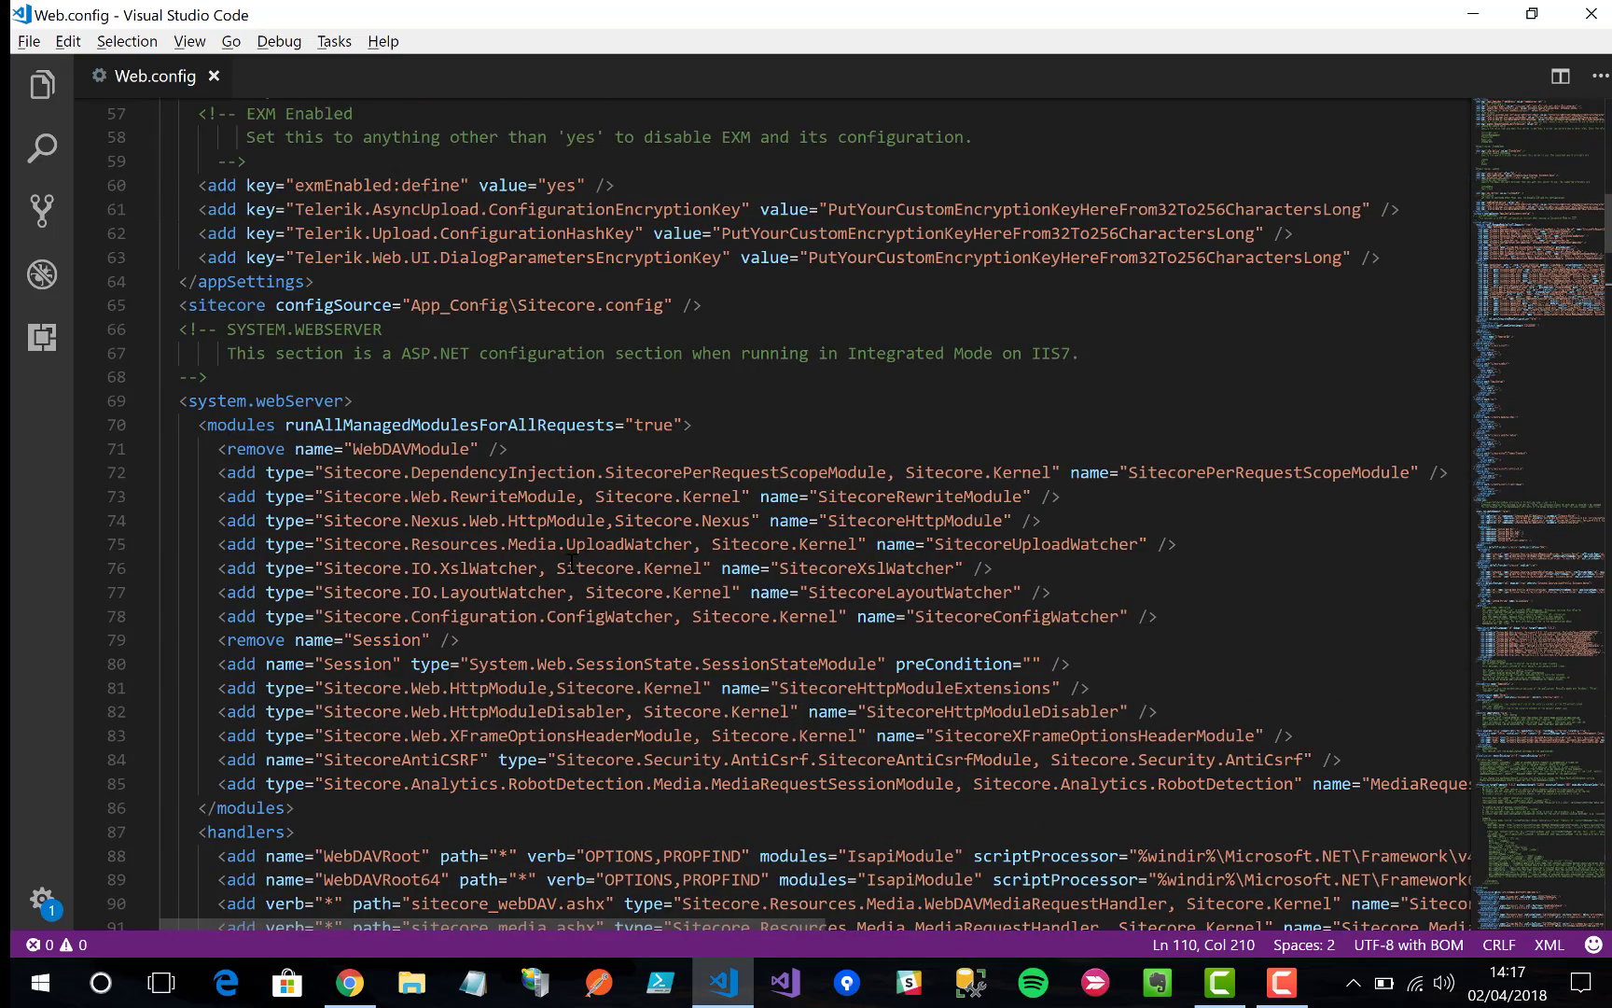
{"action": "left_click", "coordinate": [192, 808]}
{"action": "key", "text": "Return"}
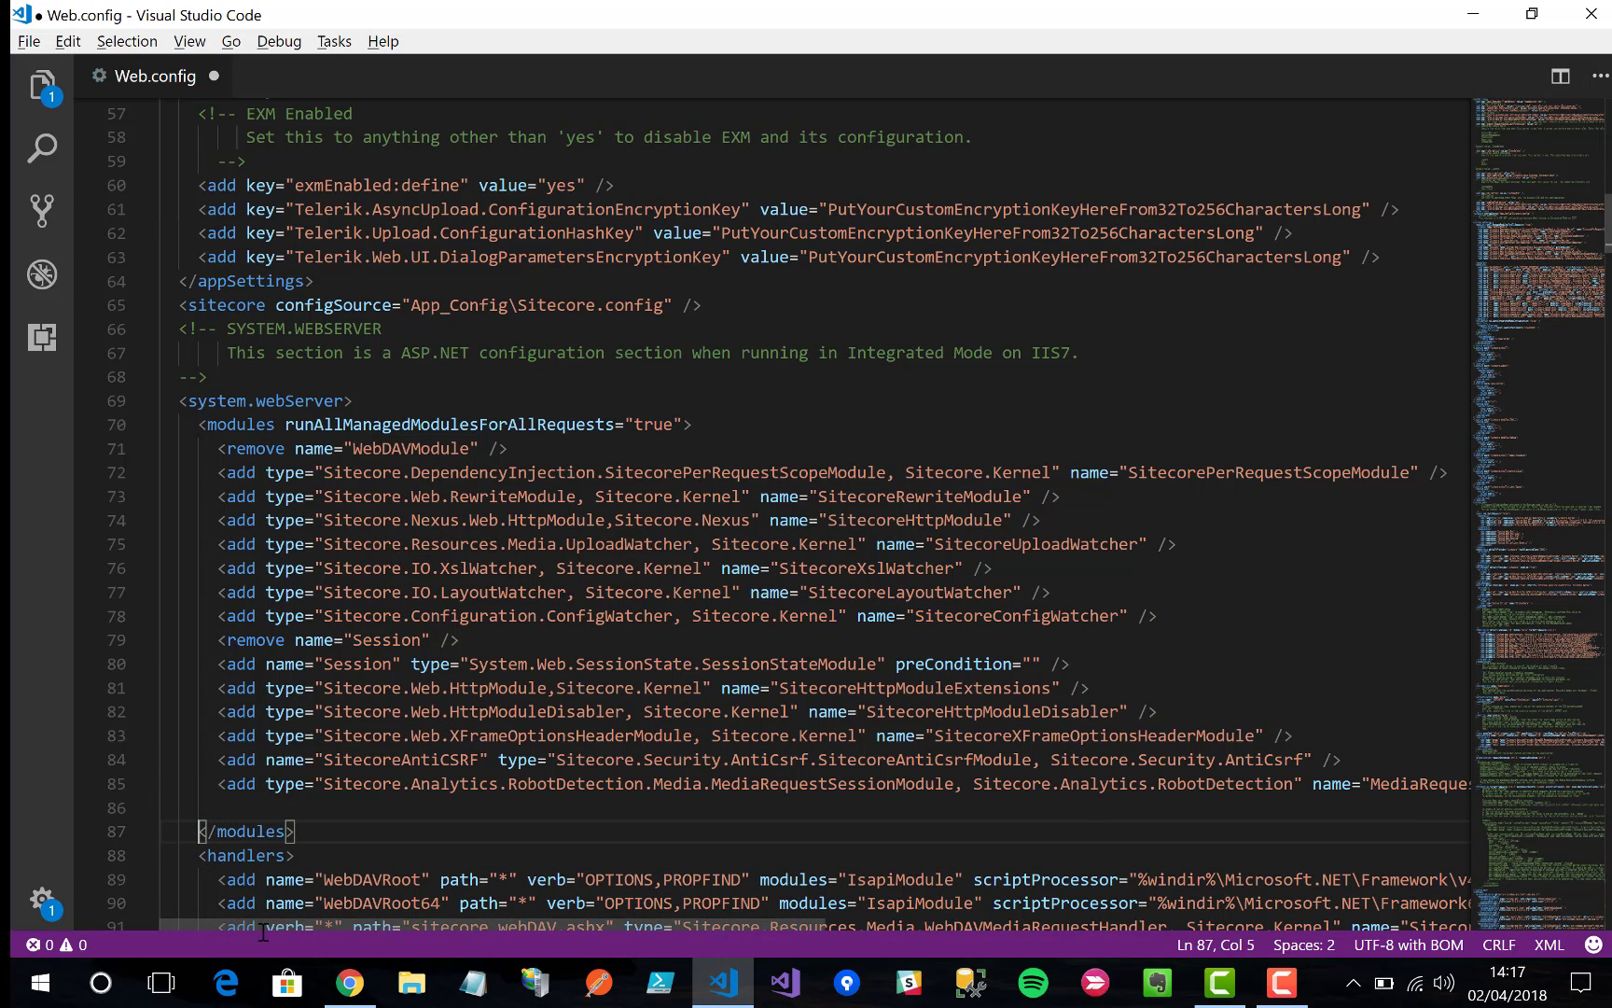
{"action": "key", "text": "Up"}
{"action": "key", "text": "ctrl+v"}
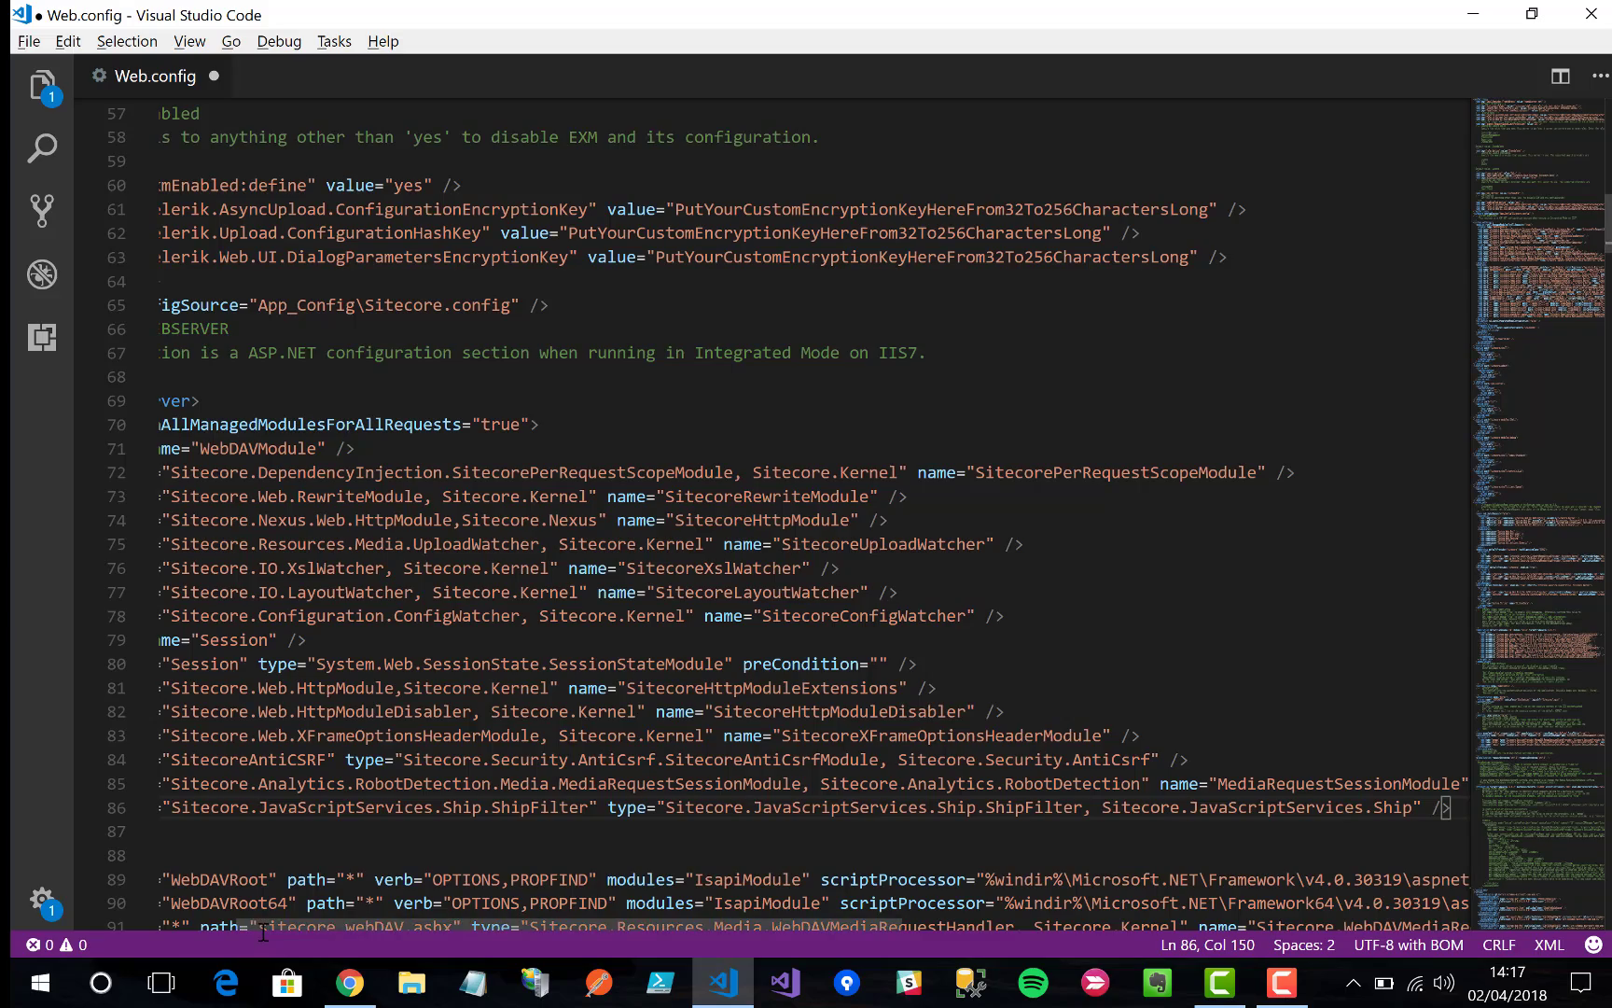
Step: Tidy the extra blank line and save Web.config, then return to the docs
{"action": "left_click_drag", "start_coordinate": [192, 831], "coordinate": [142, 863]}
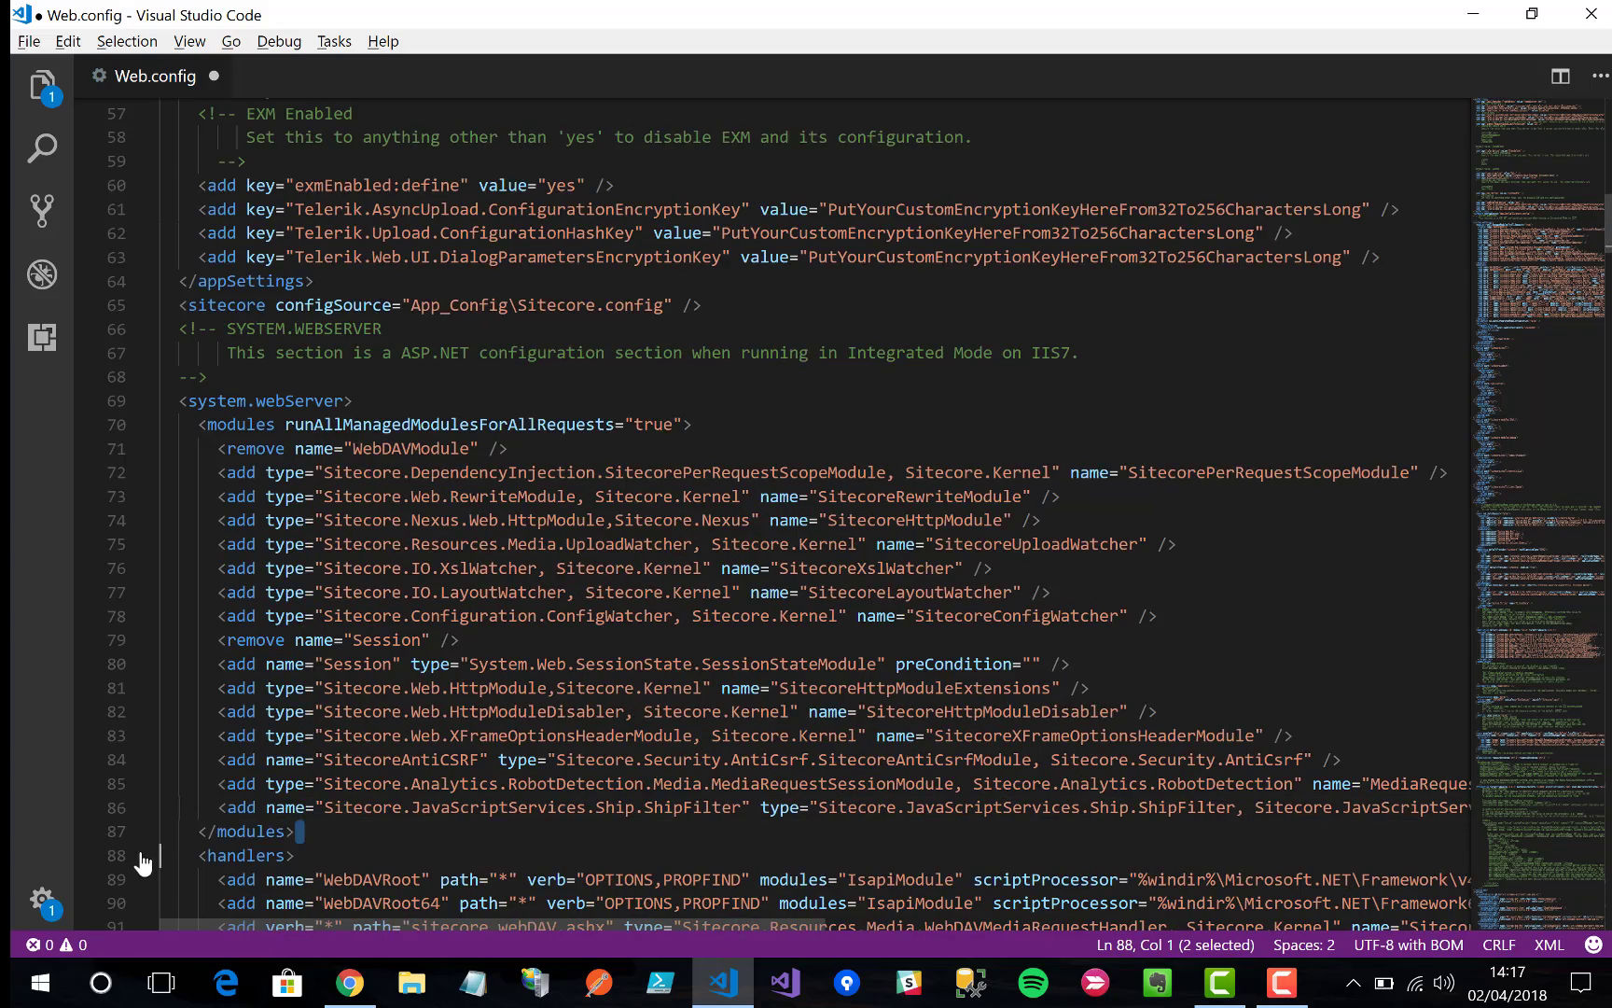
{"action": "scroll", "coordinate": [399, 851], "scroll_direction": "down", "scroll_amount": 10}
{"action": "left_click", "coordinate": [424, 719]}
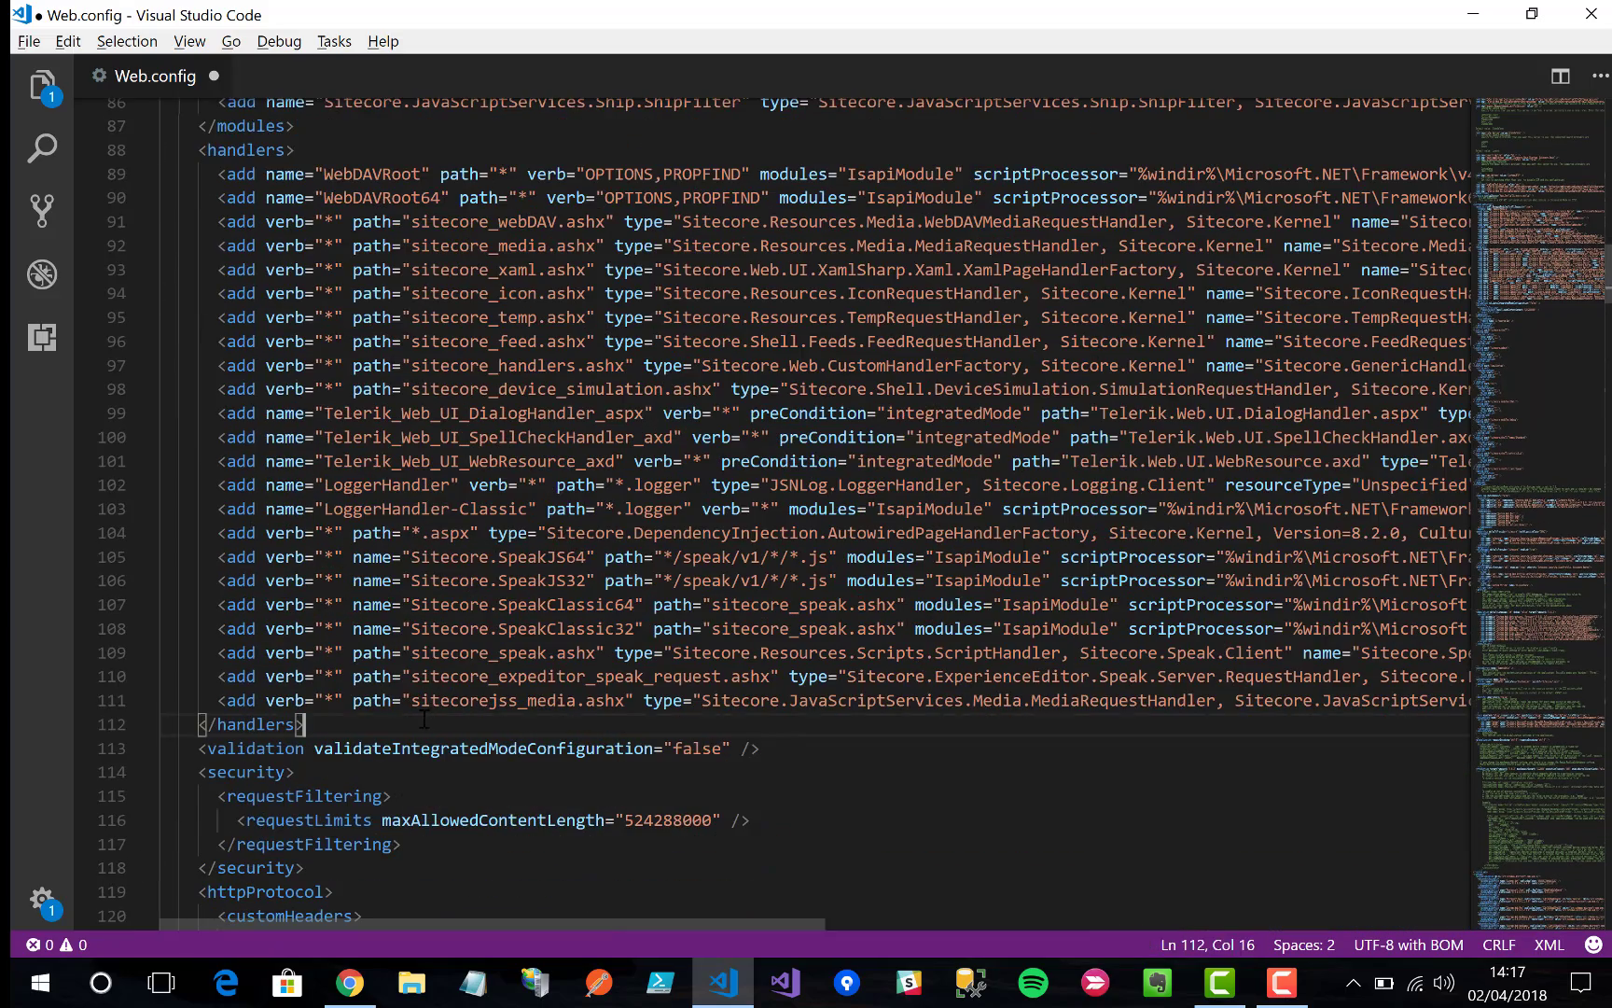
{"action": "key", "text": "ctrl+s"}
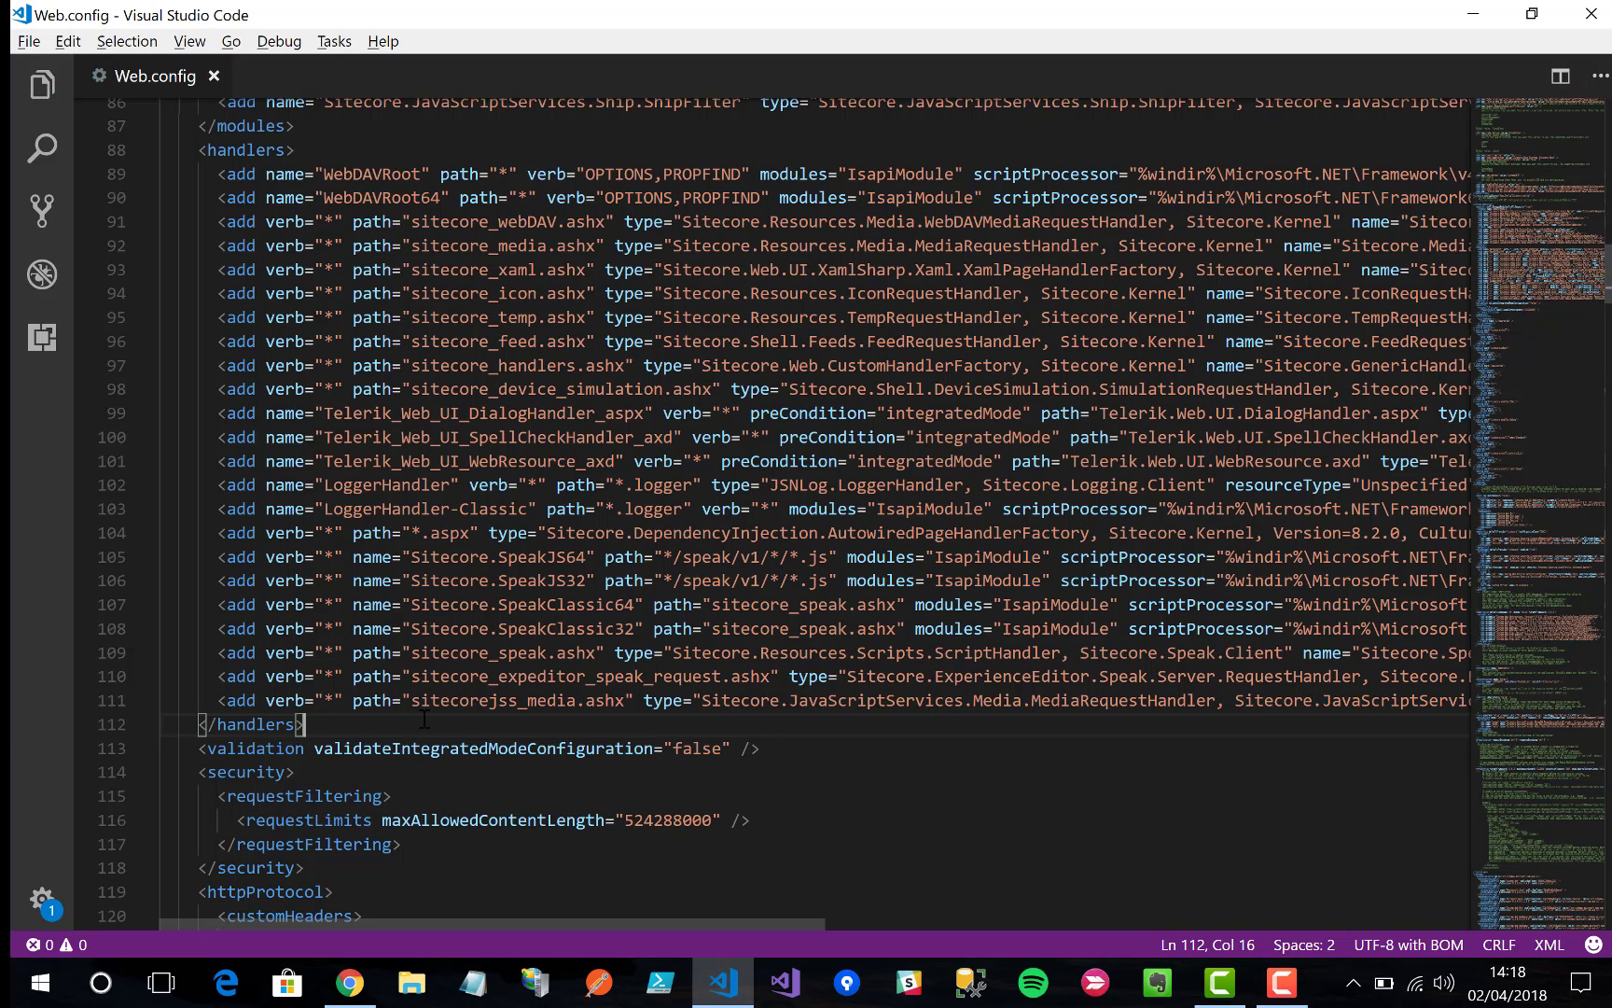
{"action": "key", "text": "alt+Tab"}
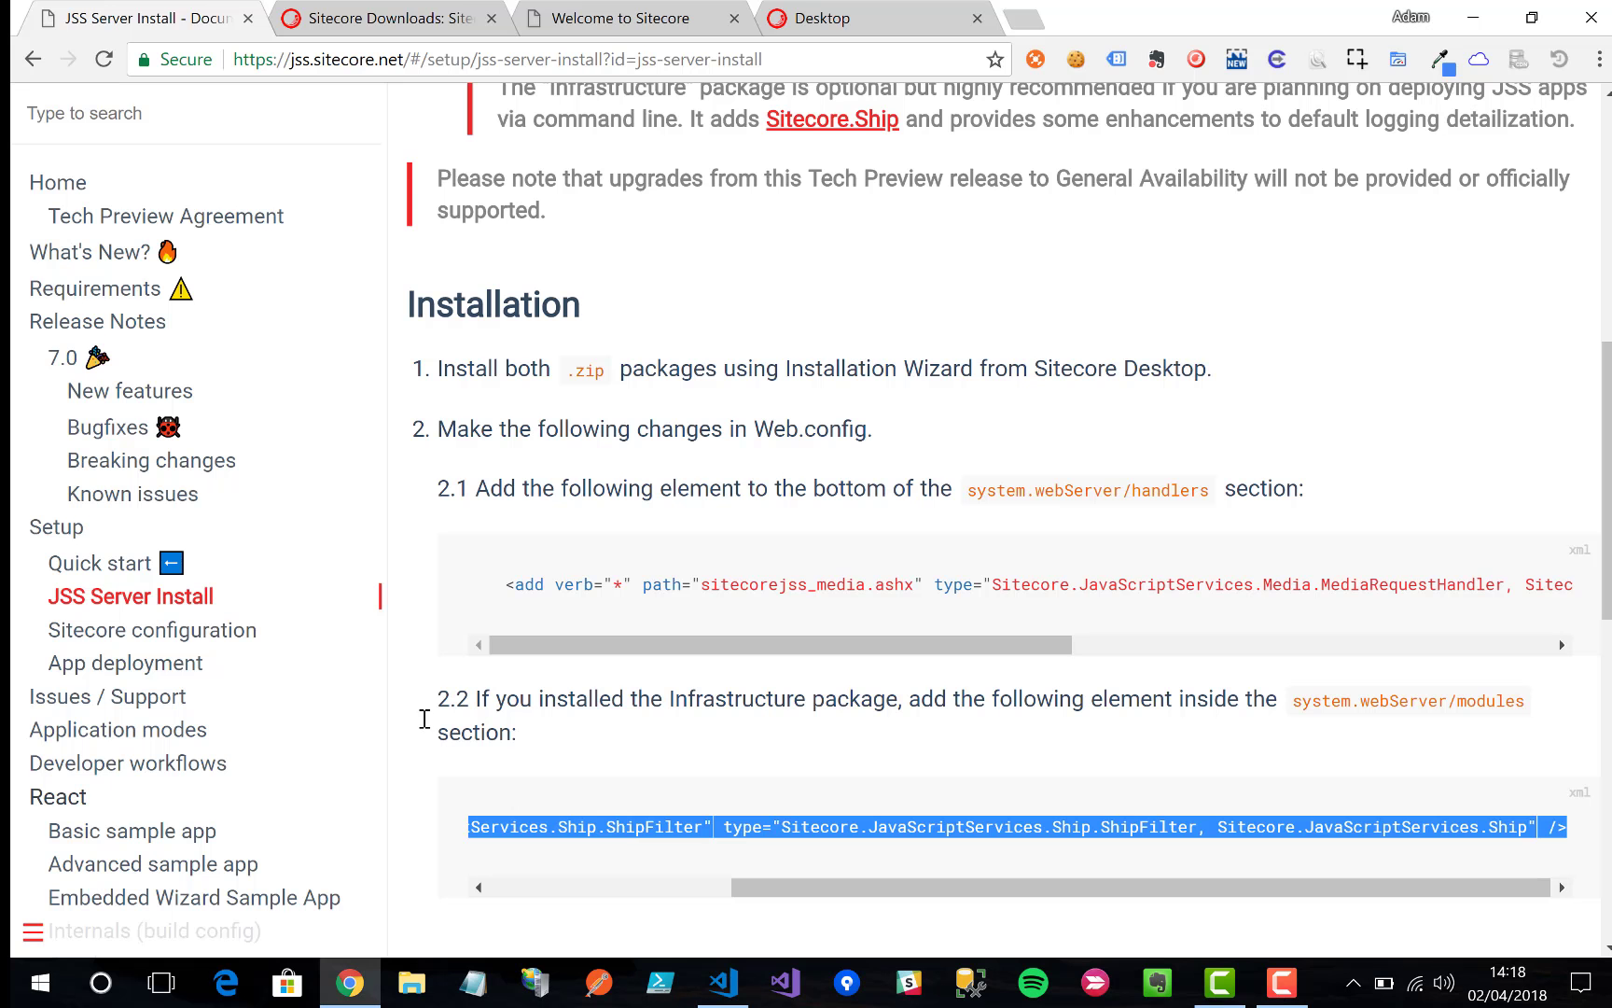
Step: Open the 'these steps' Sitecore configuration page in a new tab and scroll to Step 2. API Key
{"action": "left_click", "coordinate": [786, 687]}
{"action": "scroll", "coordinate": [787, 688], "scroll_direction": "down", "scroll_amount": 3}
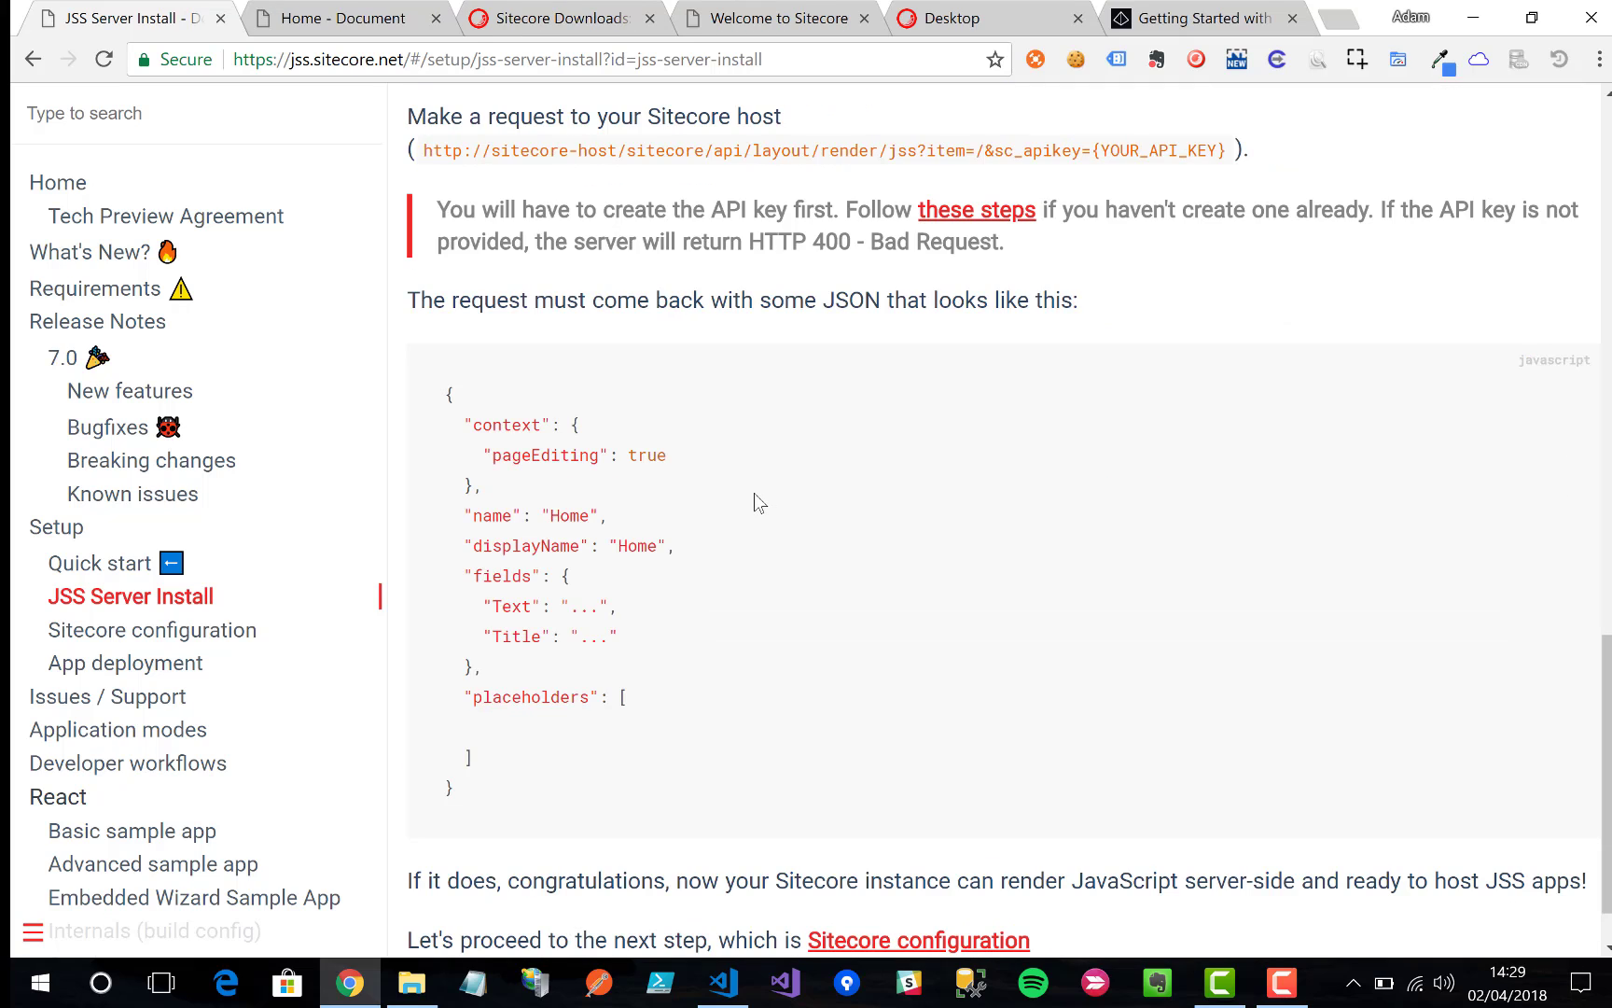
{"action": "right_click", "coordinate": [1023, 214]}
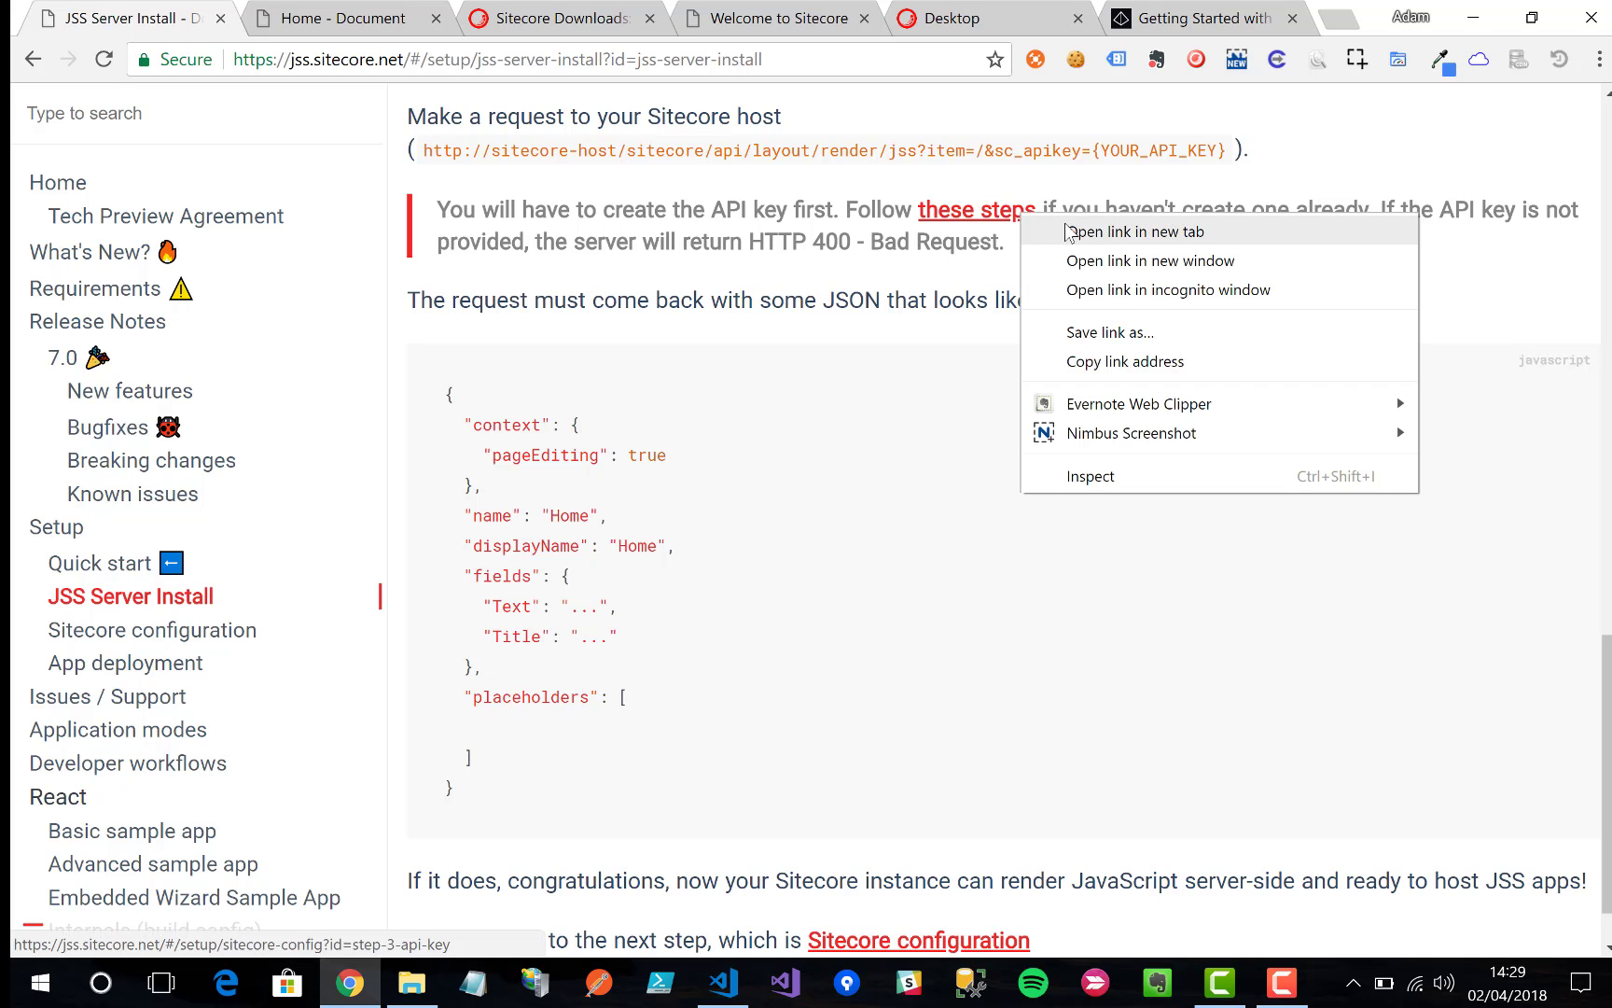
{"action": "left_click", "coordinate": [1068, 231]}
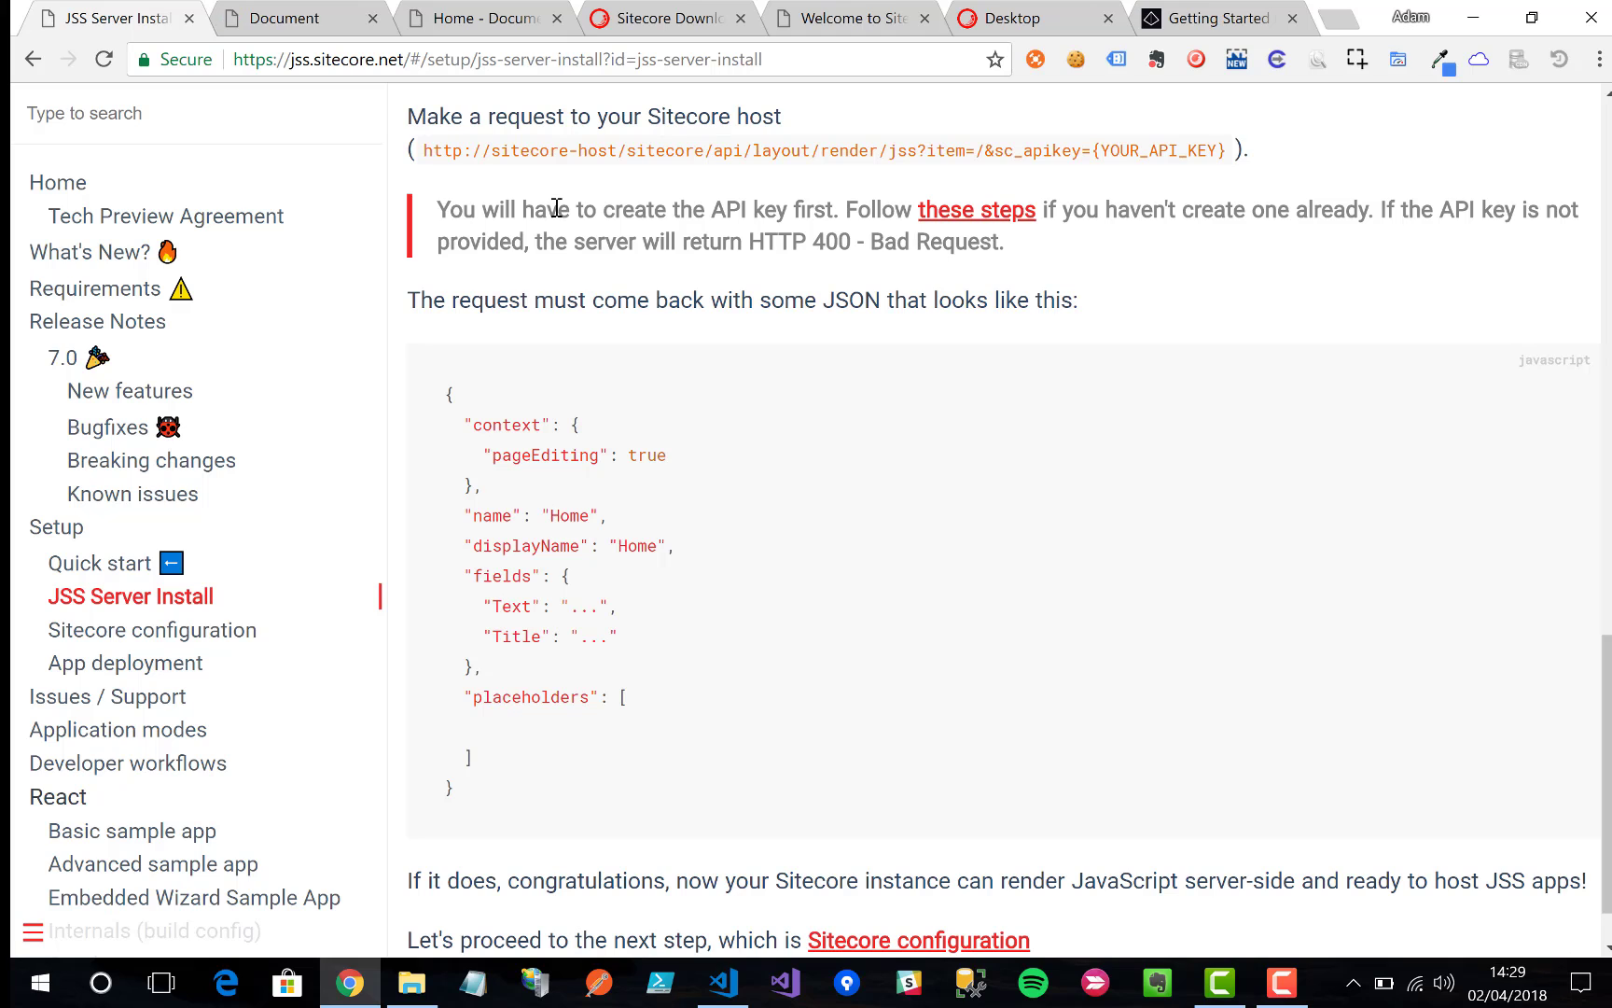
{"action": "left_click", "coordinate": [311, 13]}
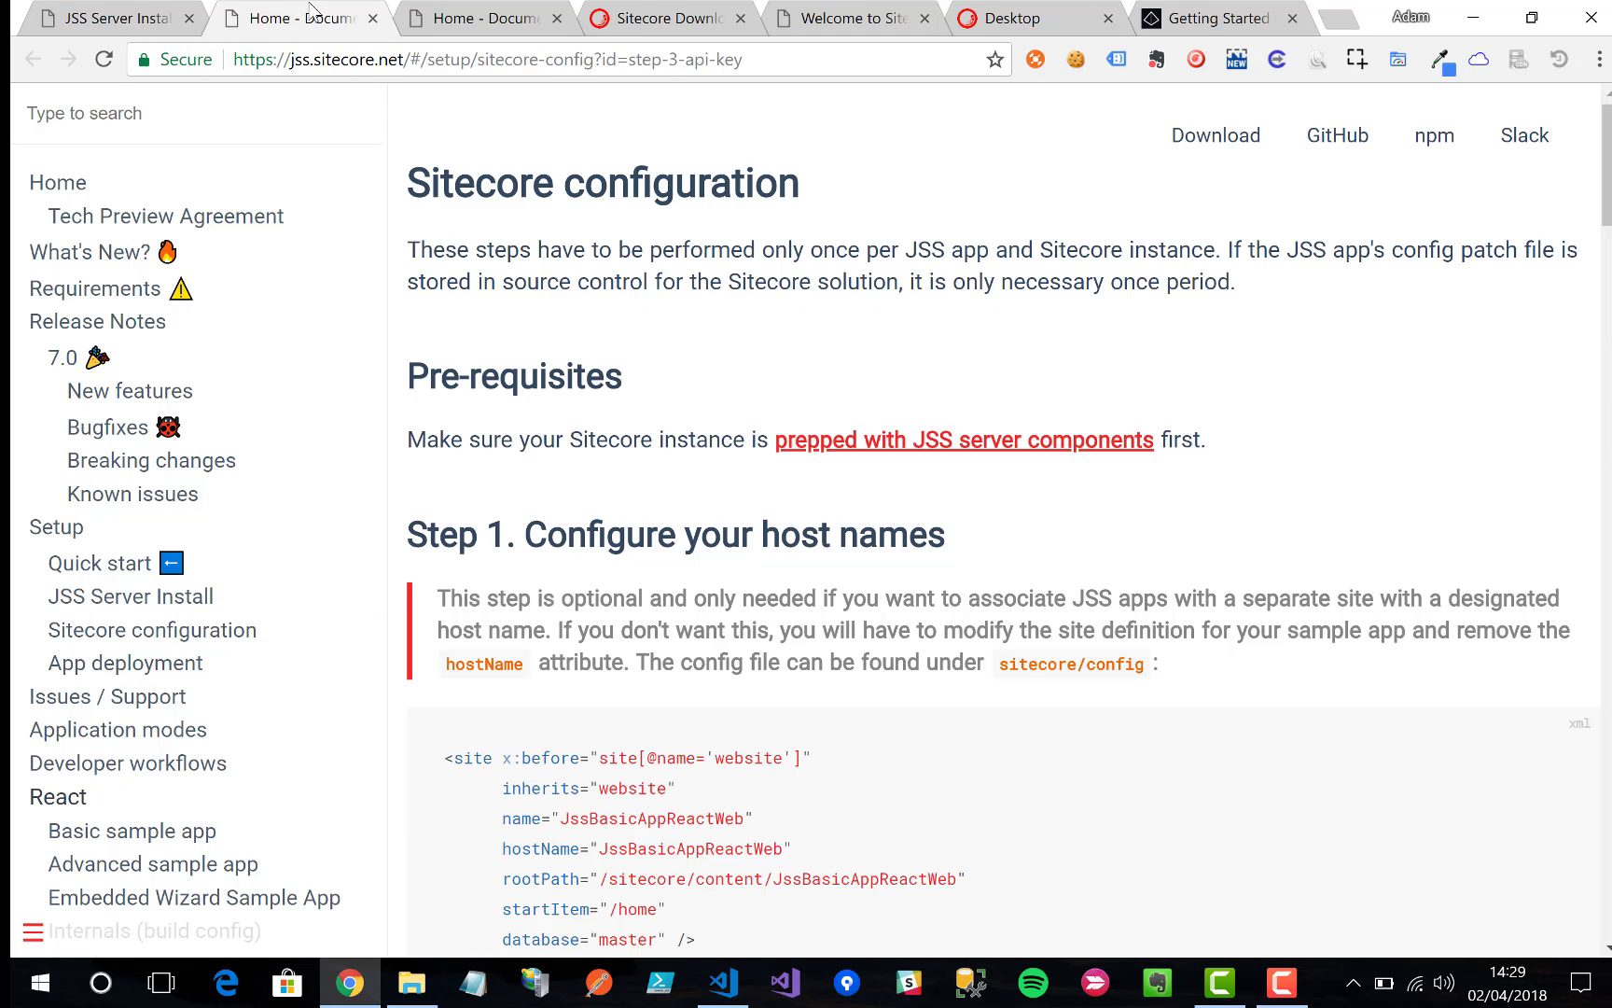
{"action": "scroll", "coordinate": [587, 305], "scroll_direction": "down", "scroll_amount": 8}
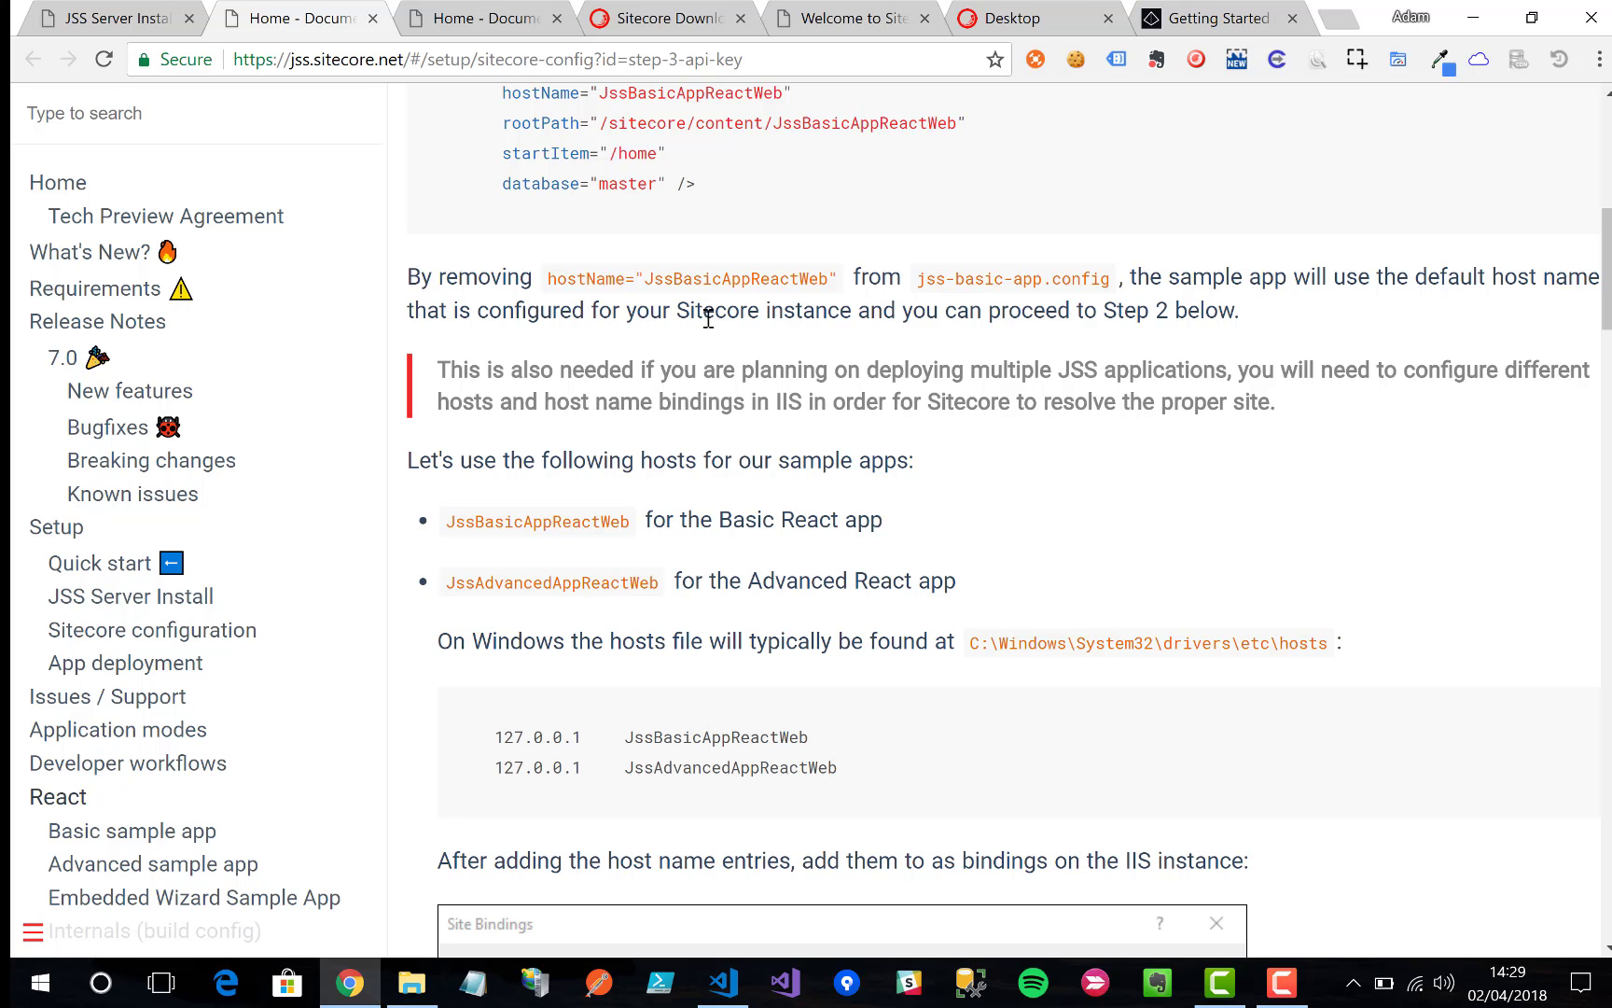
{"action": "scroll", "coordinate": [709, 319], "scroll_direction": "down", "scroll_amount": 10}
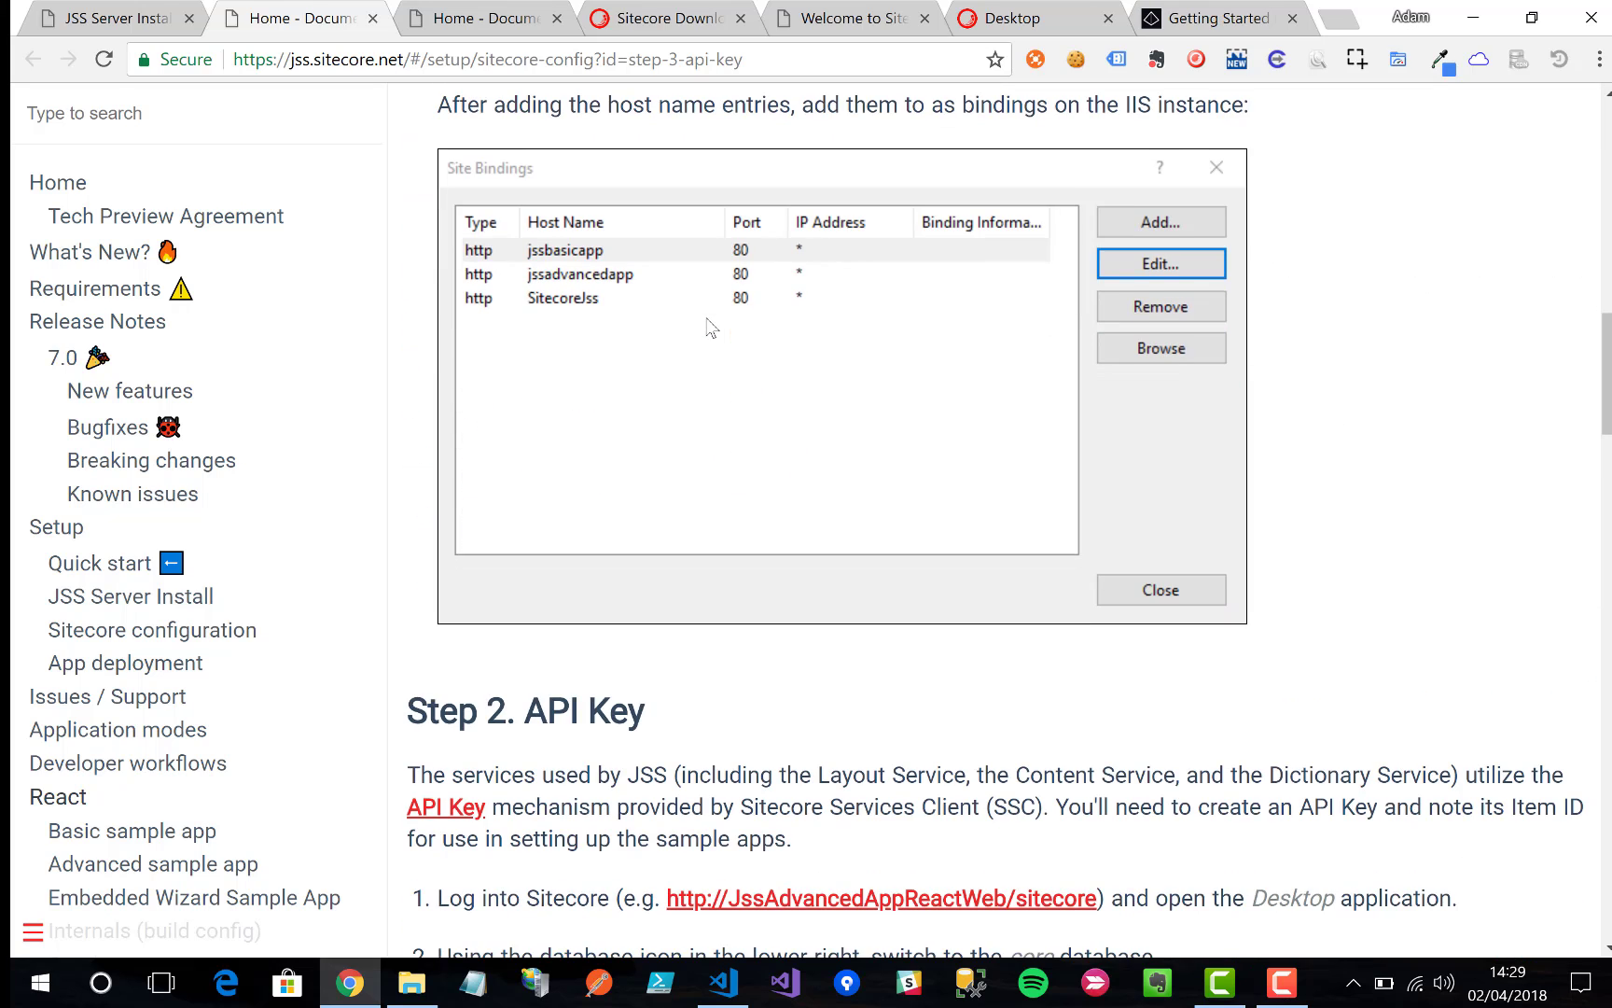
{"action": "scroll", "coordinate": [708, 319], "scroll_direction": "down", "scroll_amount": 3}
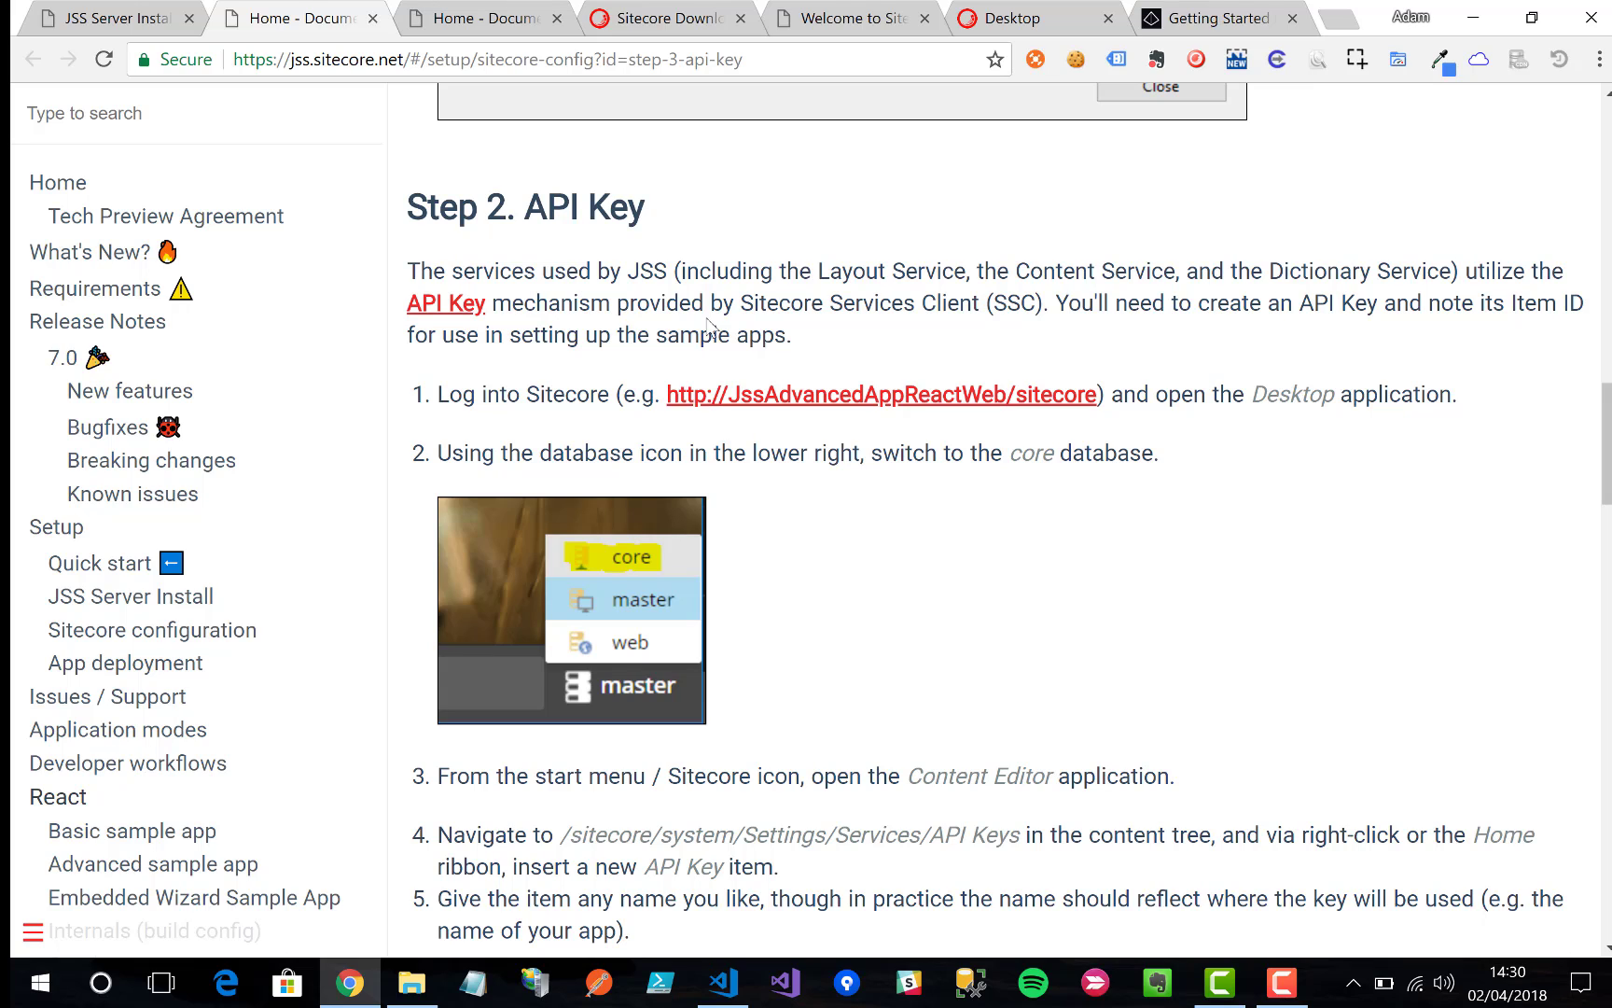
{"action": "scroll", "coordinate": [708, 323], "scroll_direction": "down", "scroll_amount": 6}
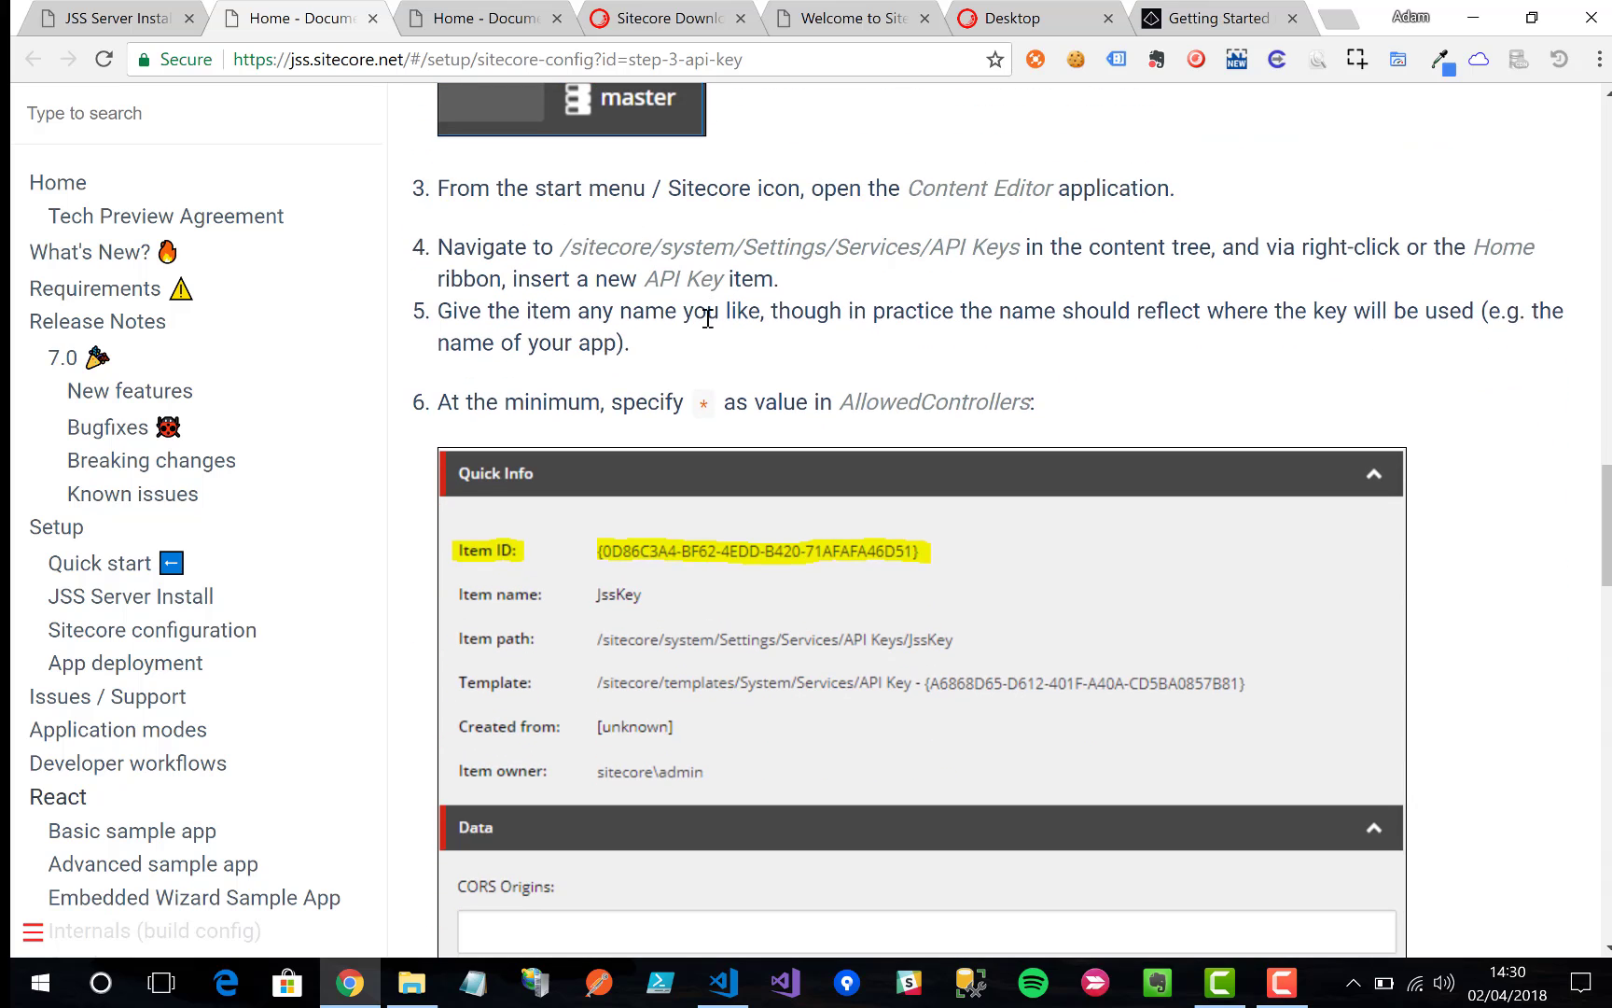
{"action": "scroll", "coordinate": [708, 320], "scroll_direction": "down", "scroll_amount": 5}
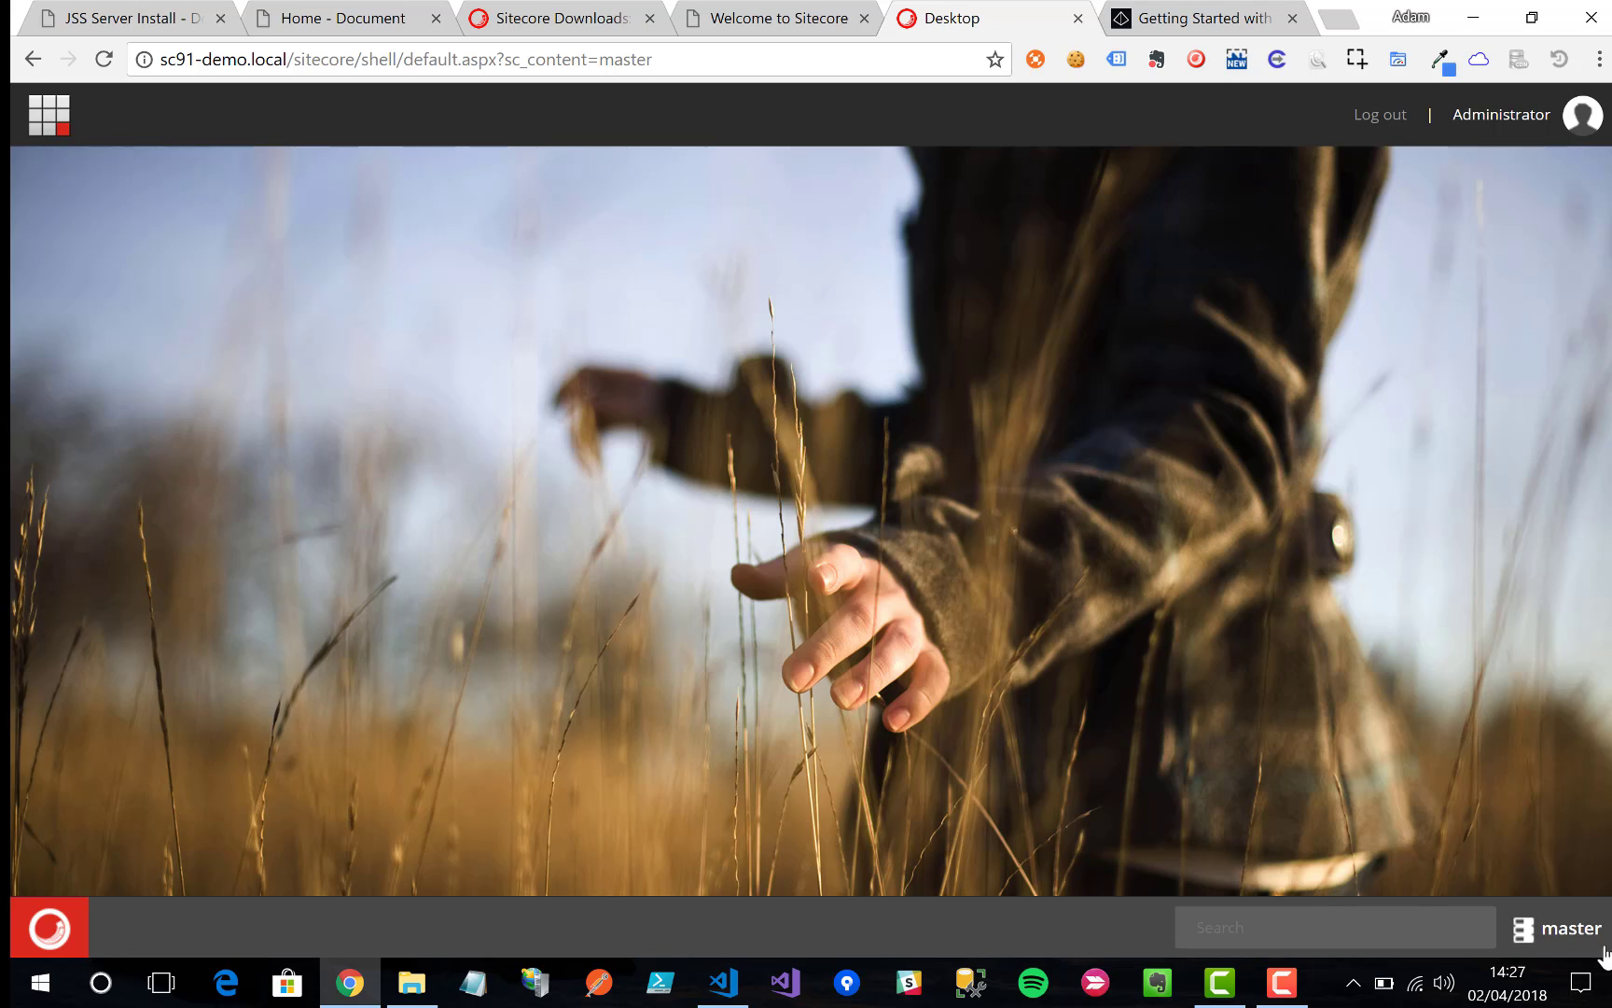
Step: Switch the Desktop database to core and launch the Content Editor
{"action": "left_click", "coordinate": [1583, 937]}
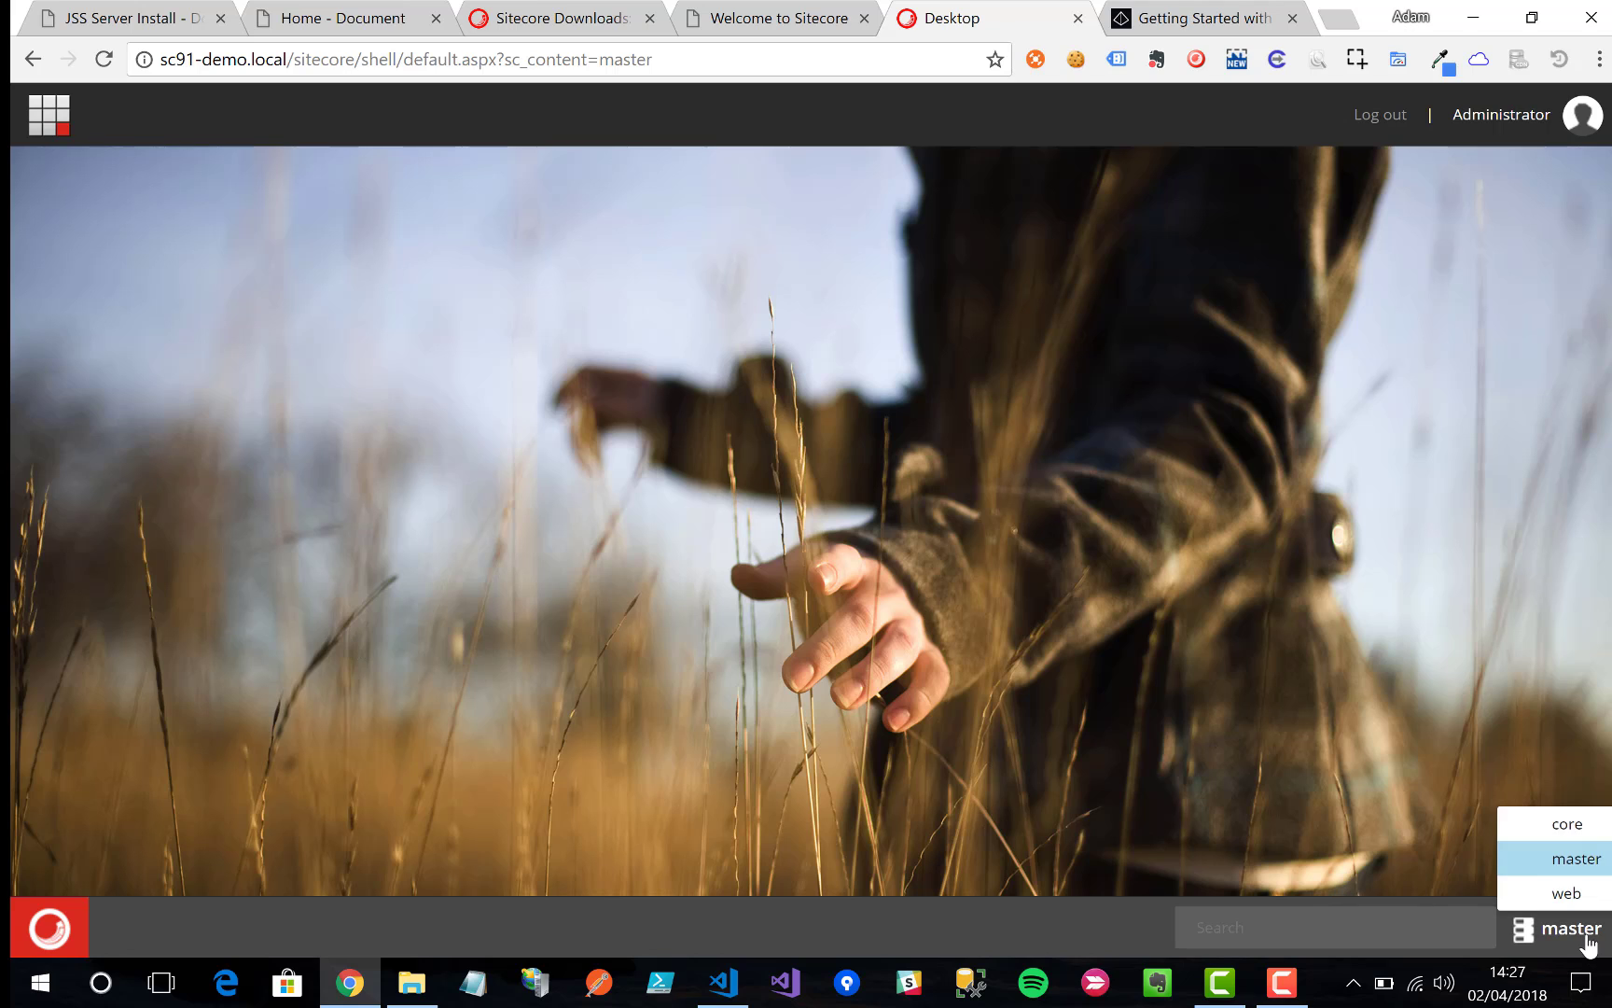
{"action": "left_click", "coordinate": [1576, 825]}
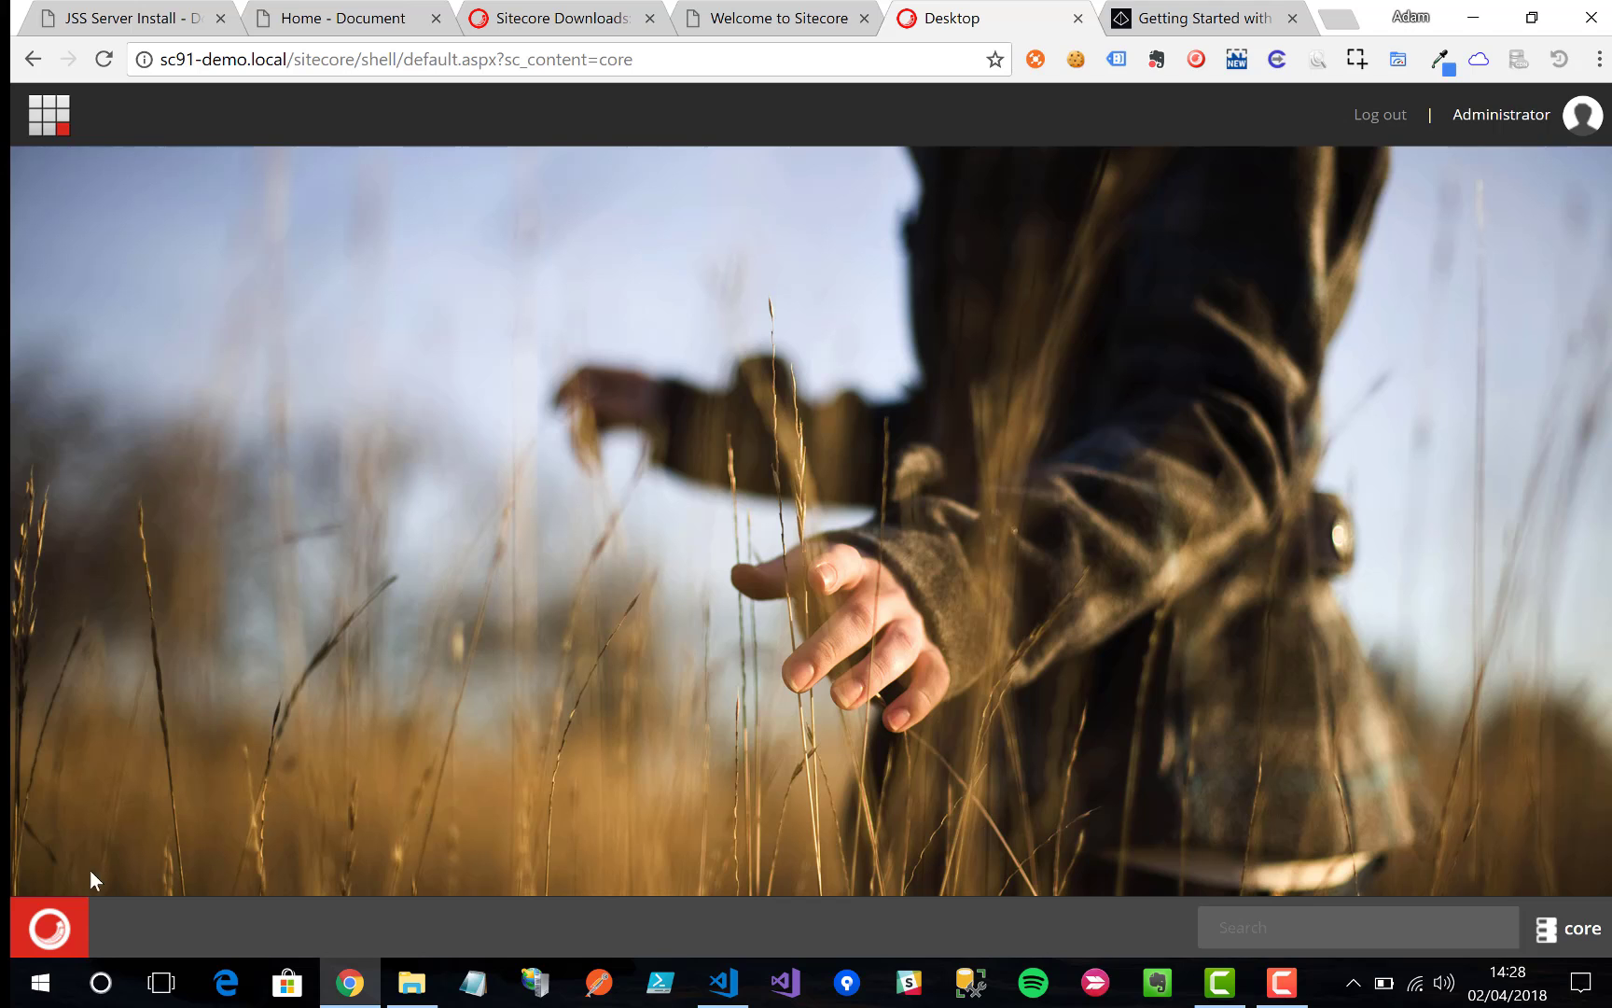
{"action": "left_click", "coordinate": [61, 908]}
{"action": "left_click", "coordinate": [248, 239]}
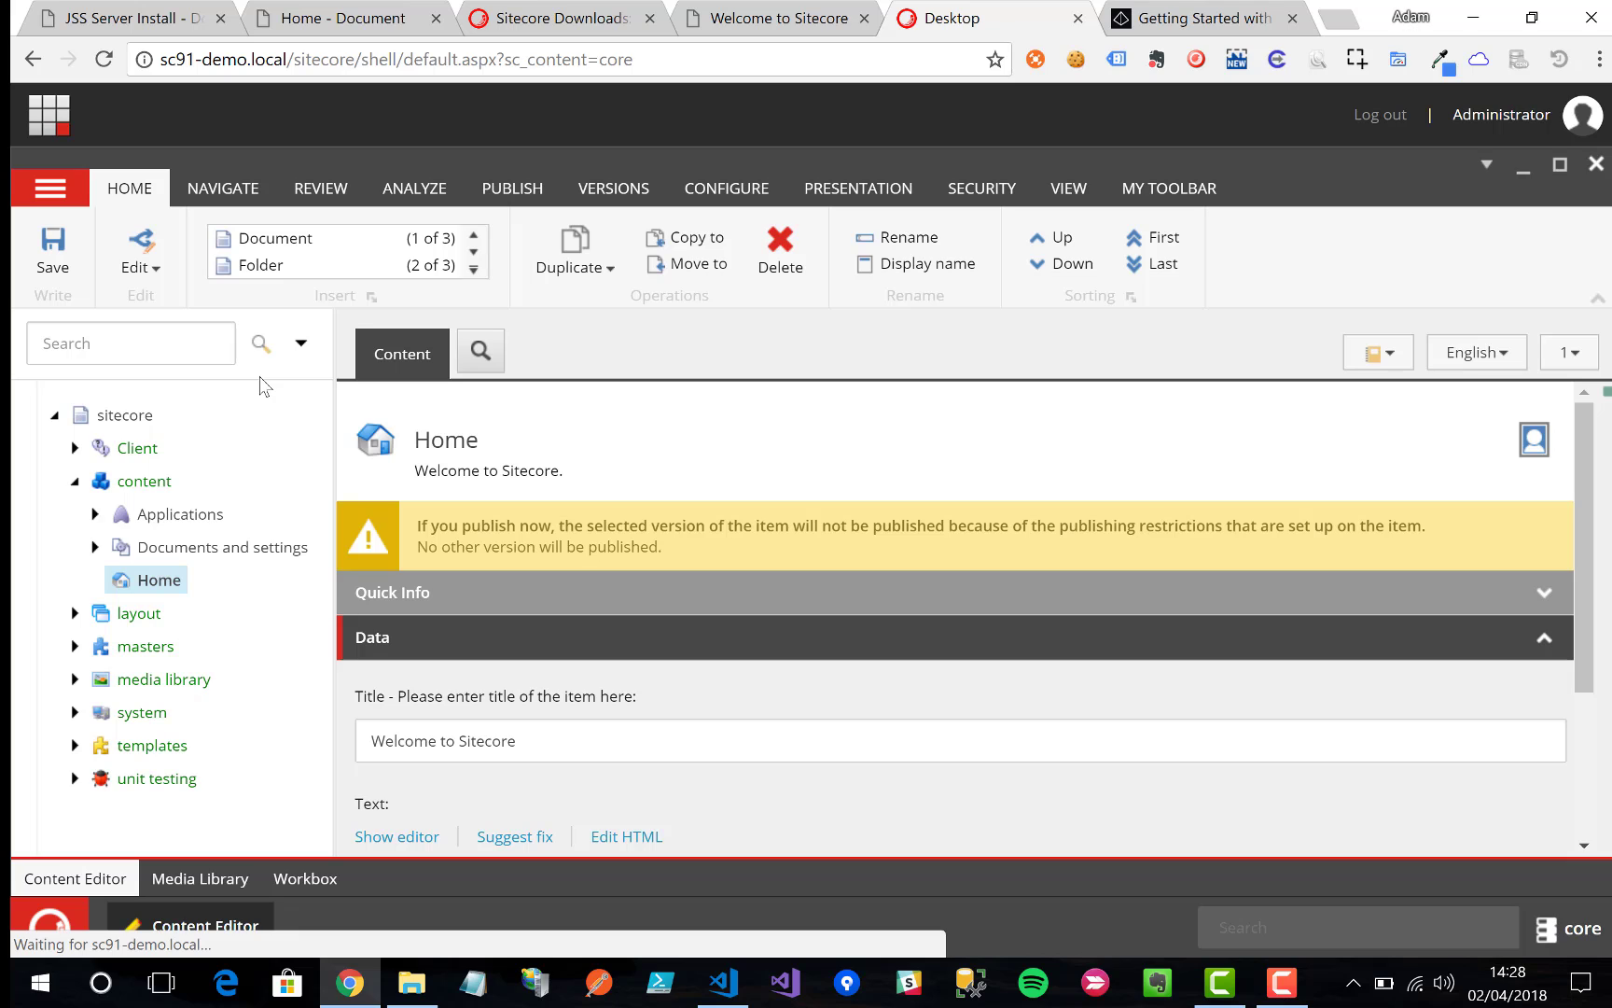
Step: Expand system > Settings > Services and select the API Keys folder
{"action": "left_click", "coordinate": [74, 712]}
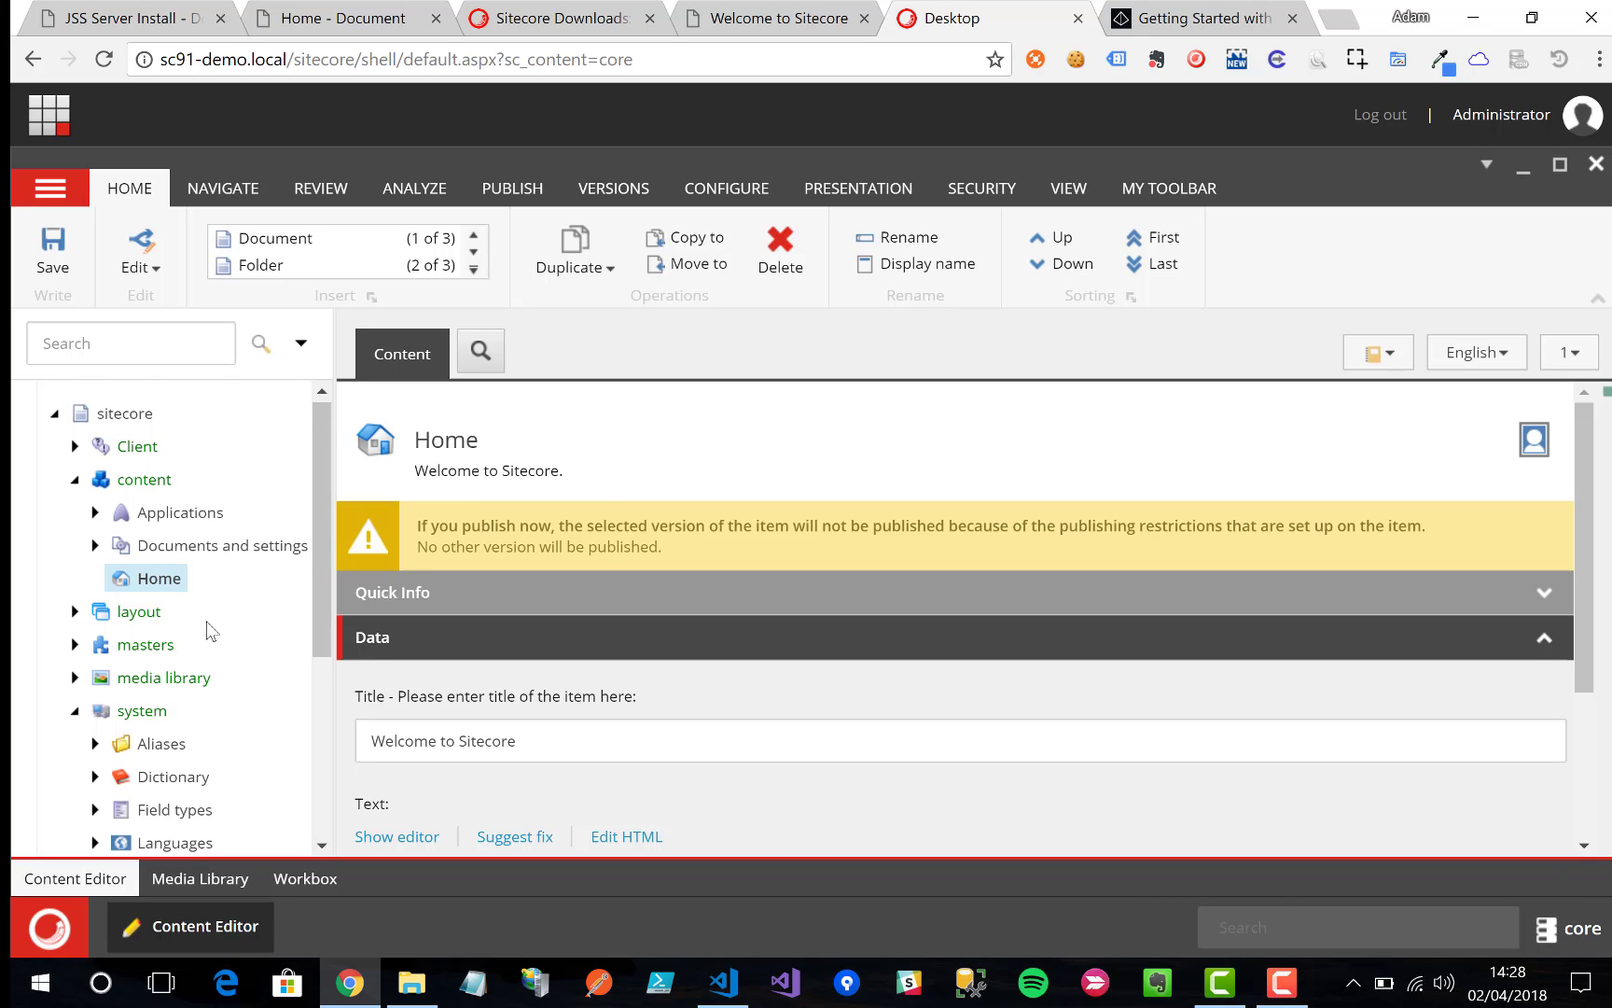
{"action": "scroll", "coordinate": [207, 630], "scroll_direction": "down", "scroll_amount": 3}
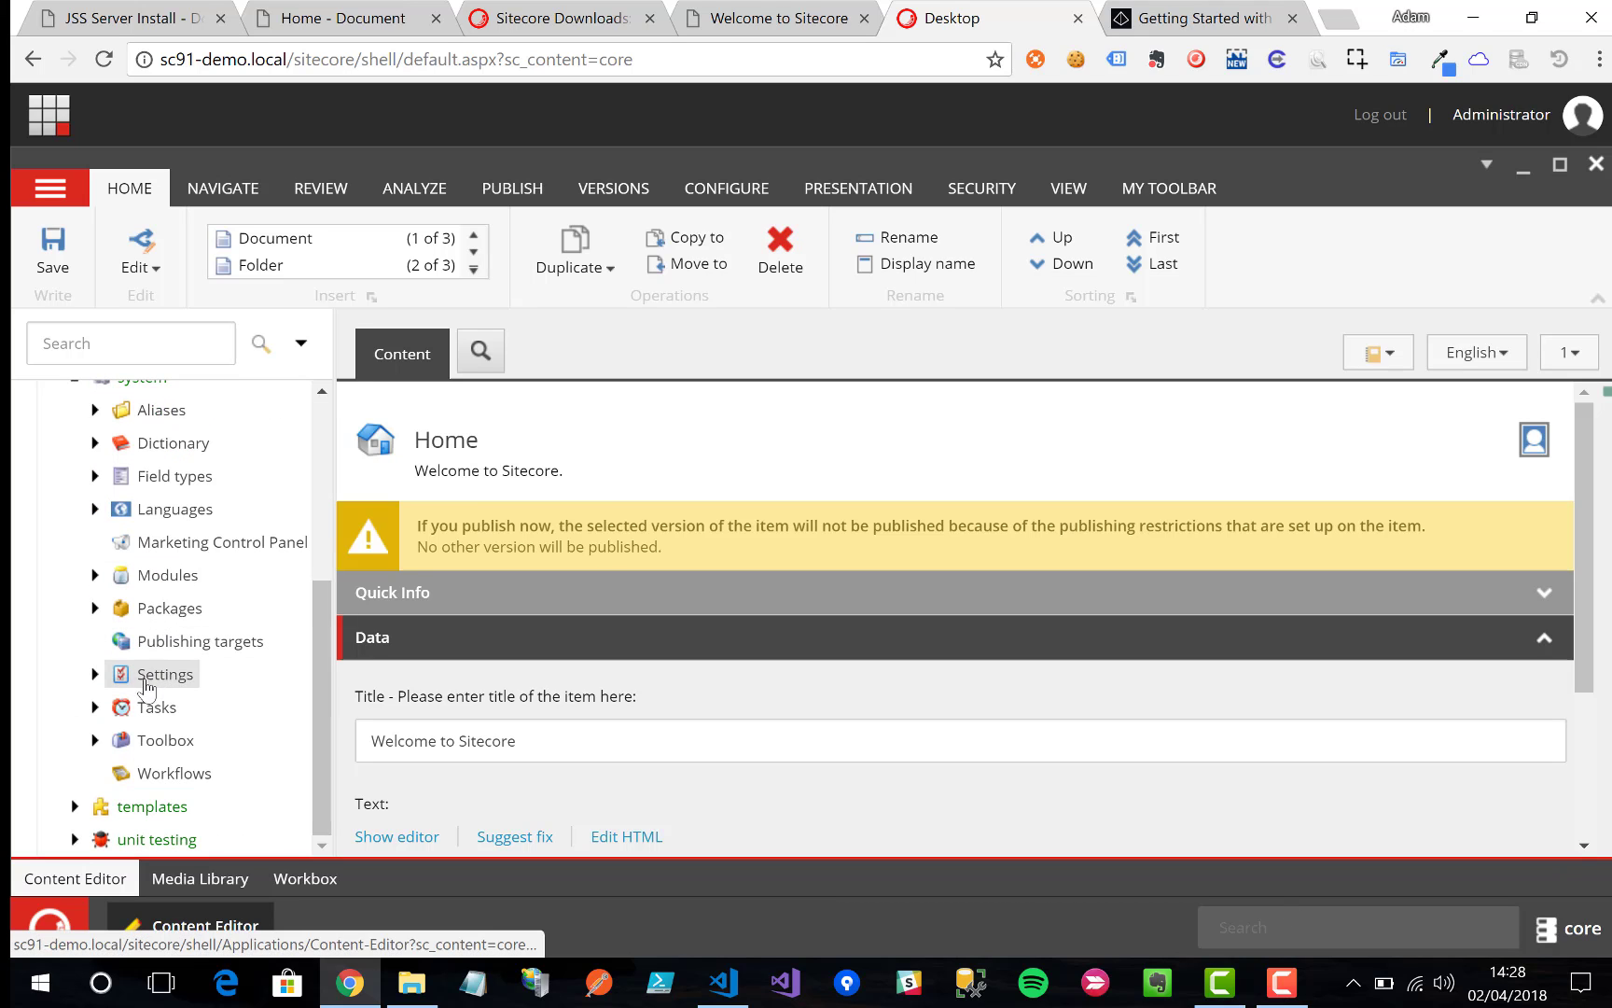
{"action": "left_click", "coordinate": [94, 676]}
{"action": "scroll", "coordinate": [94, 681], "scroll_direction": "down", "scroll_amount": 5}
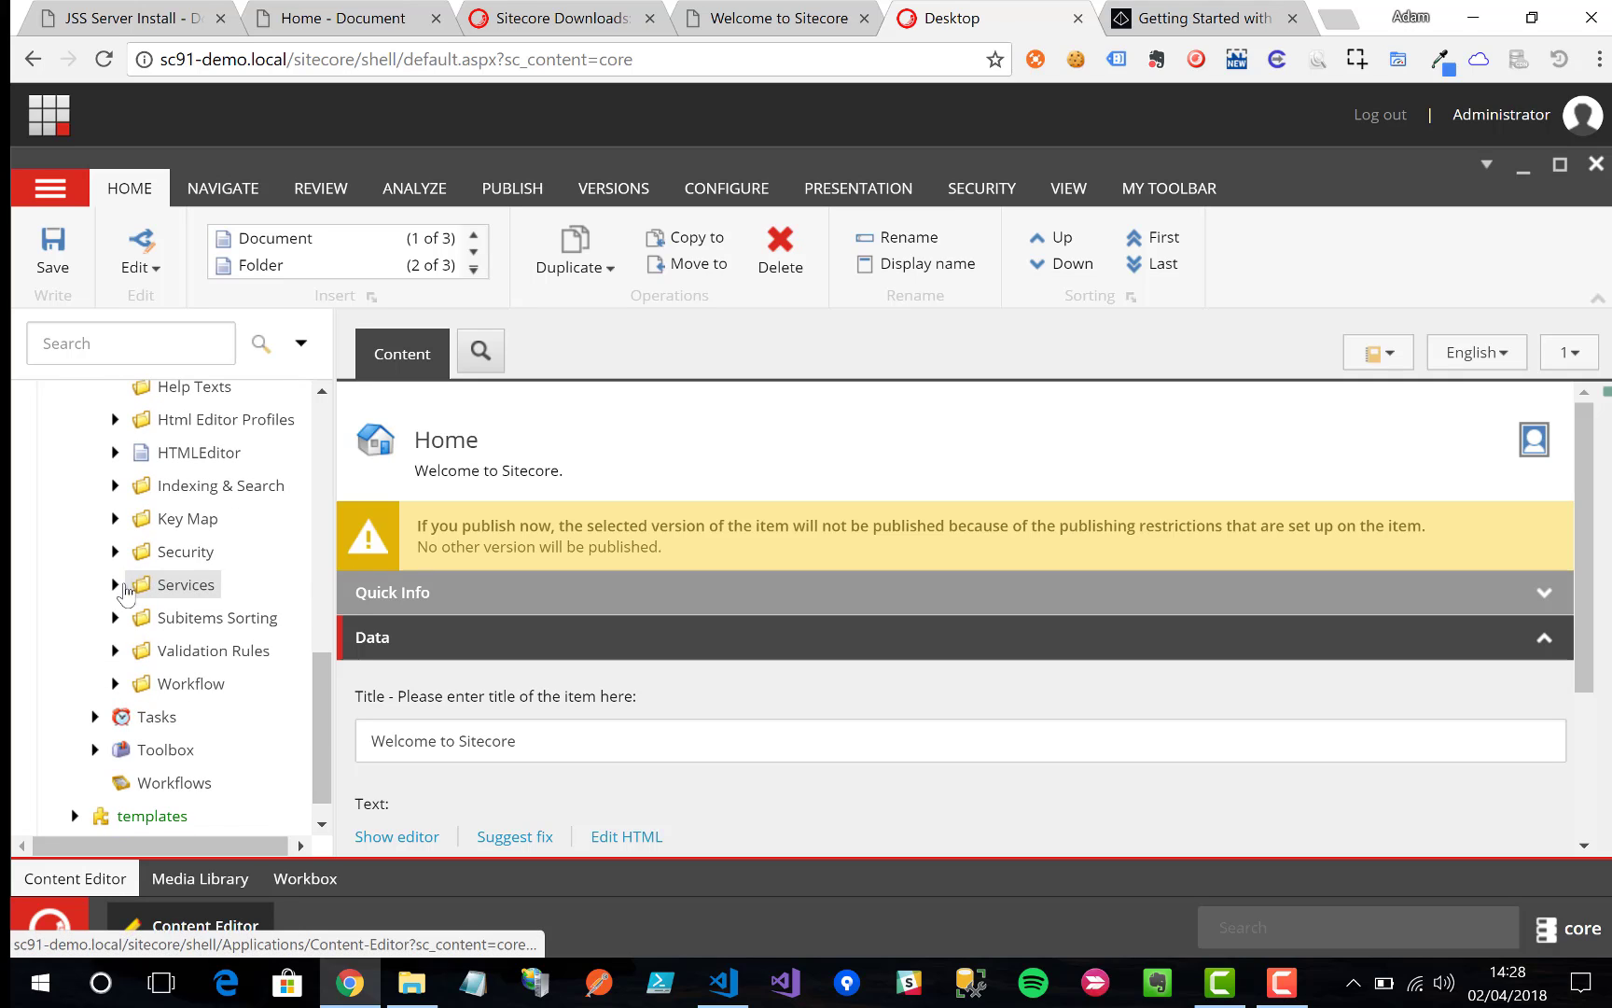
{"action": "left_click", "coordinate": [115, 584]}
{"action": "left_click", "coordinate": [179, 619]}
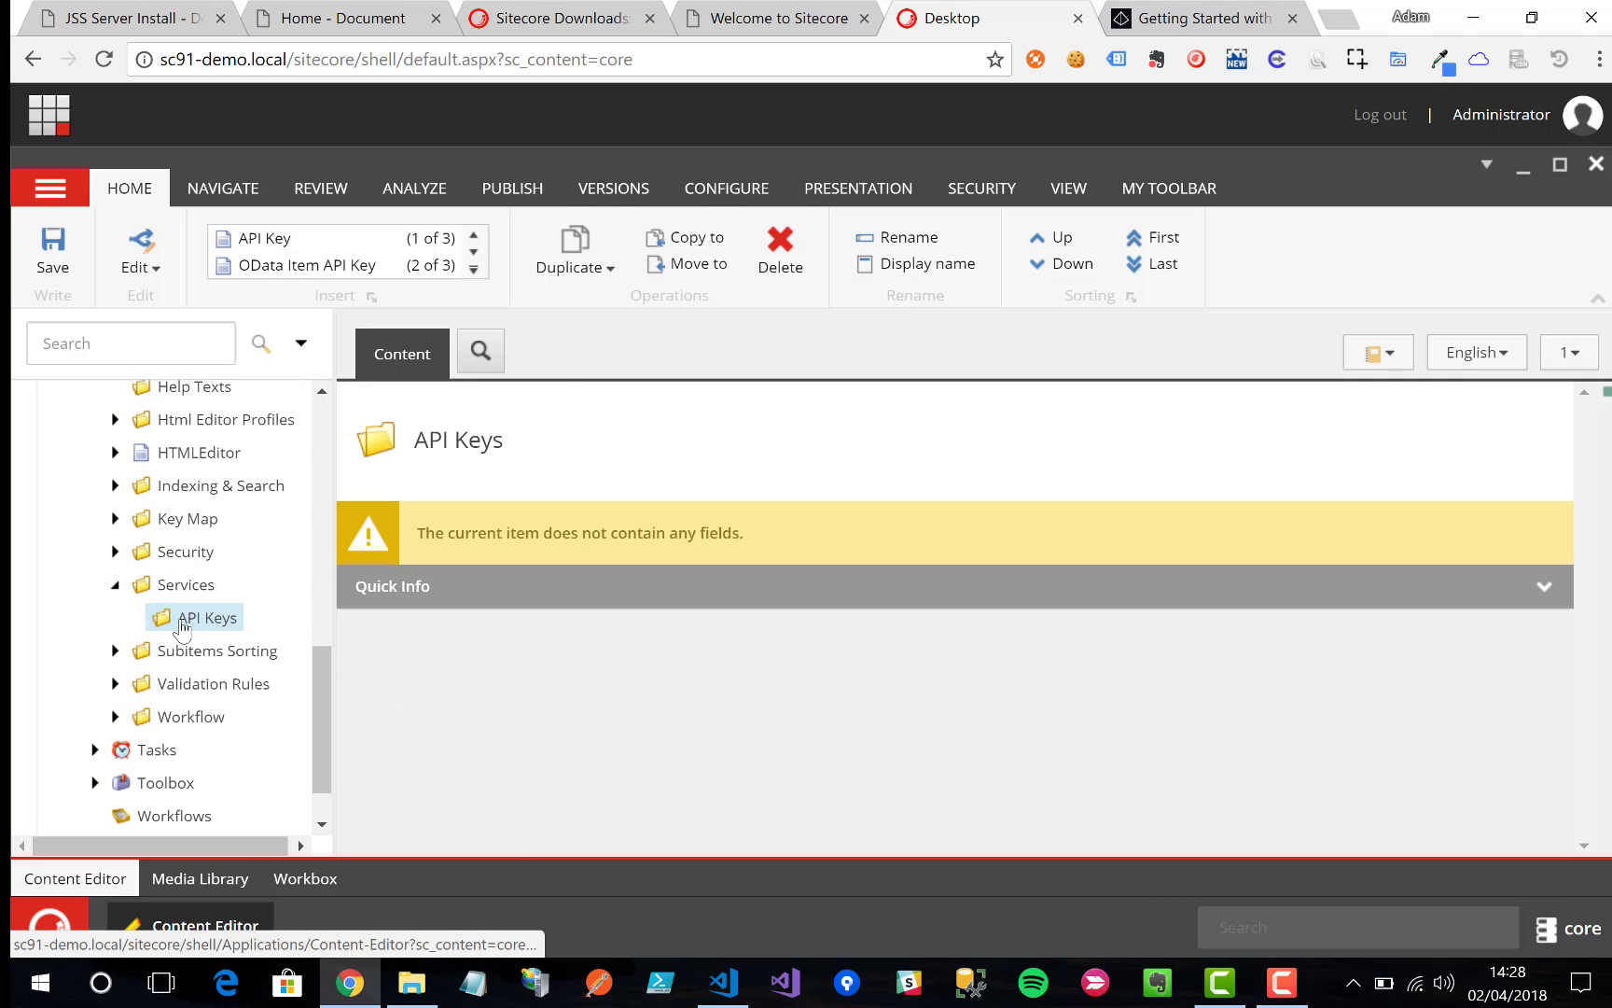
Step: Insert an API Key item named 'JSS API Key' in the API Keys folder
{"action": "left_click", "coordinate": [278, 238]}
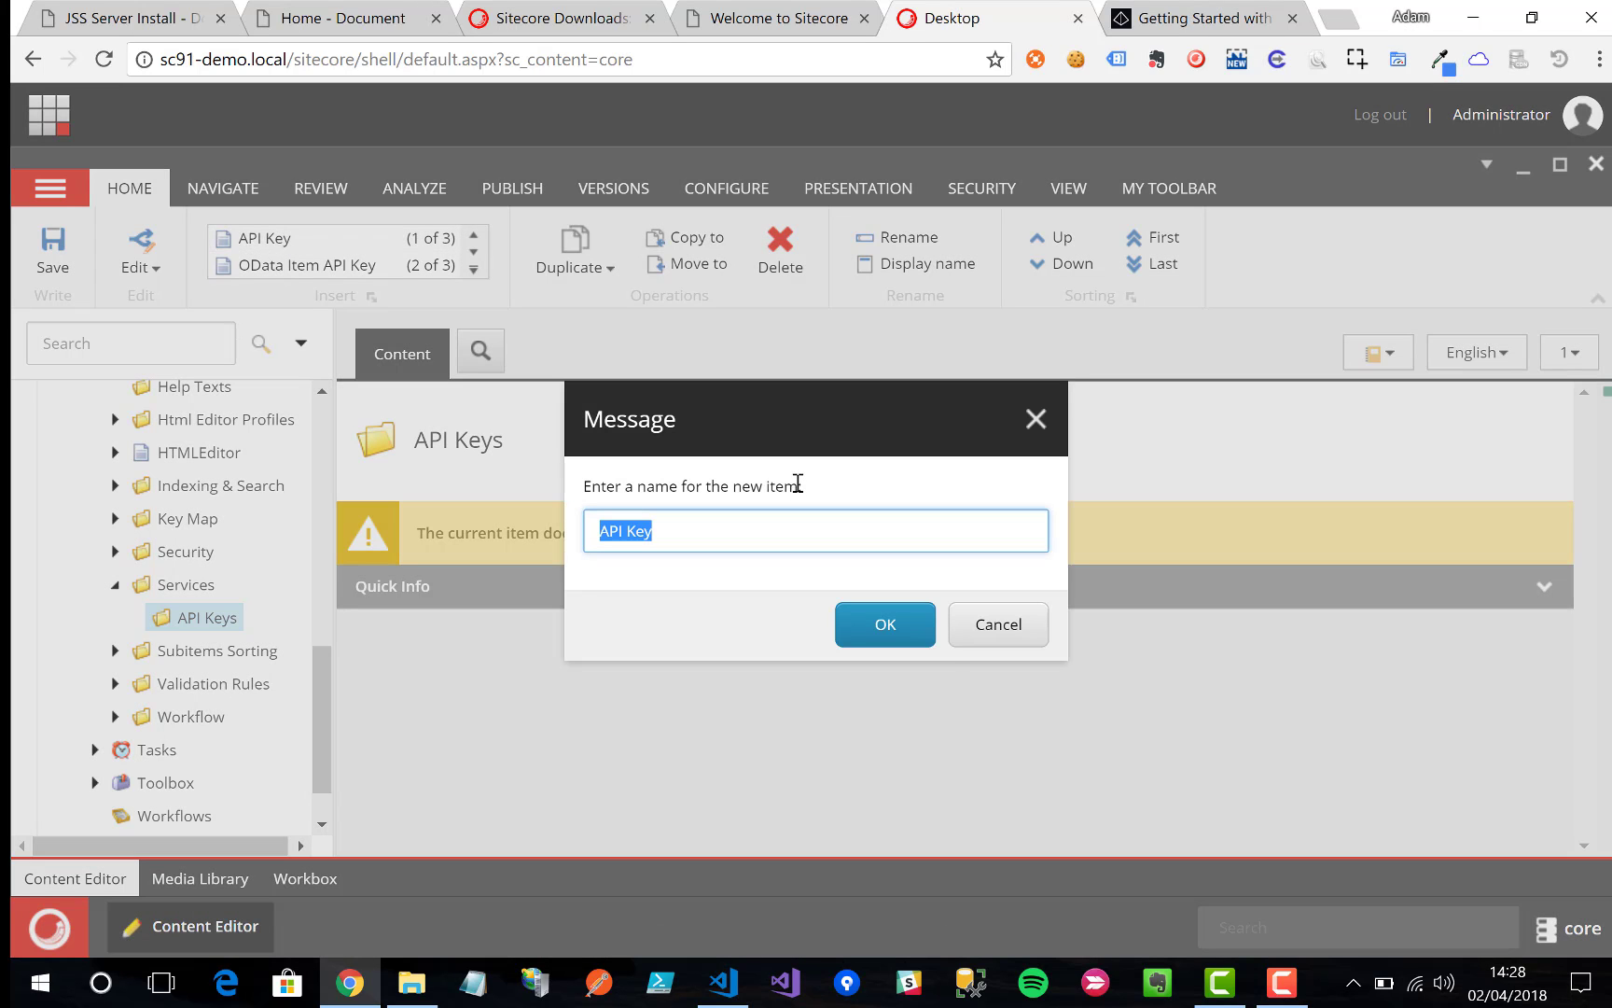
{"action": "key", "text": "Home"}
{"action": "type", "text": "JSS"}
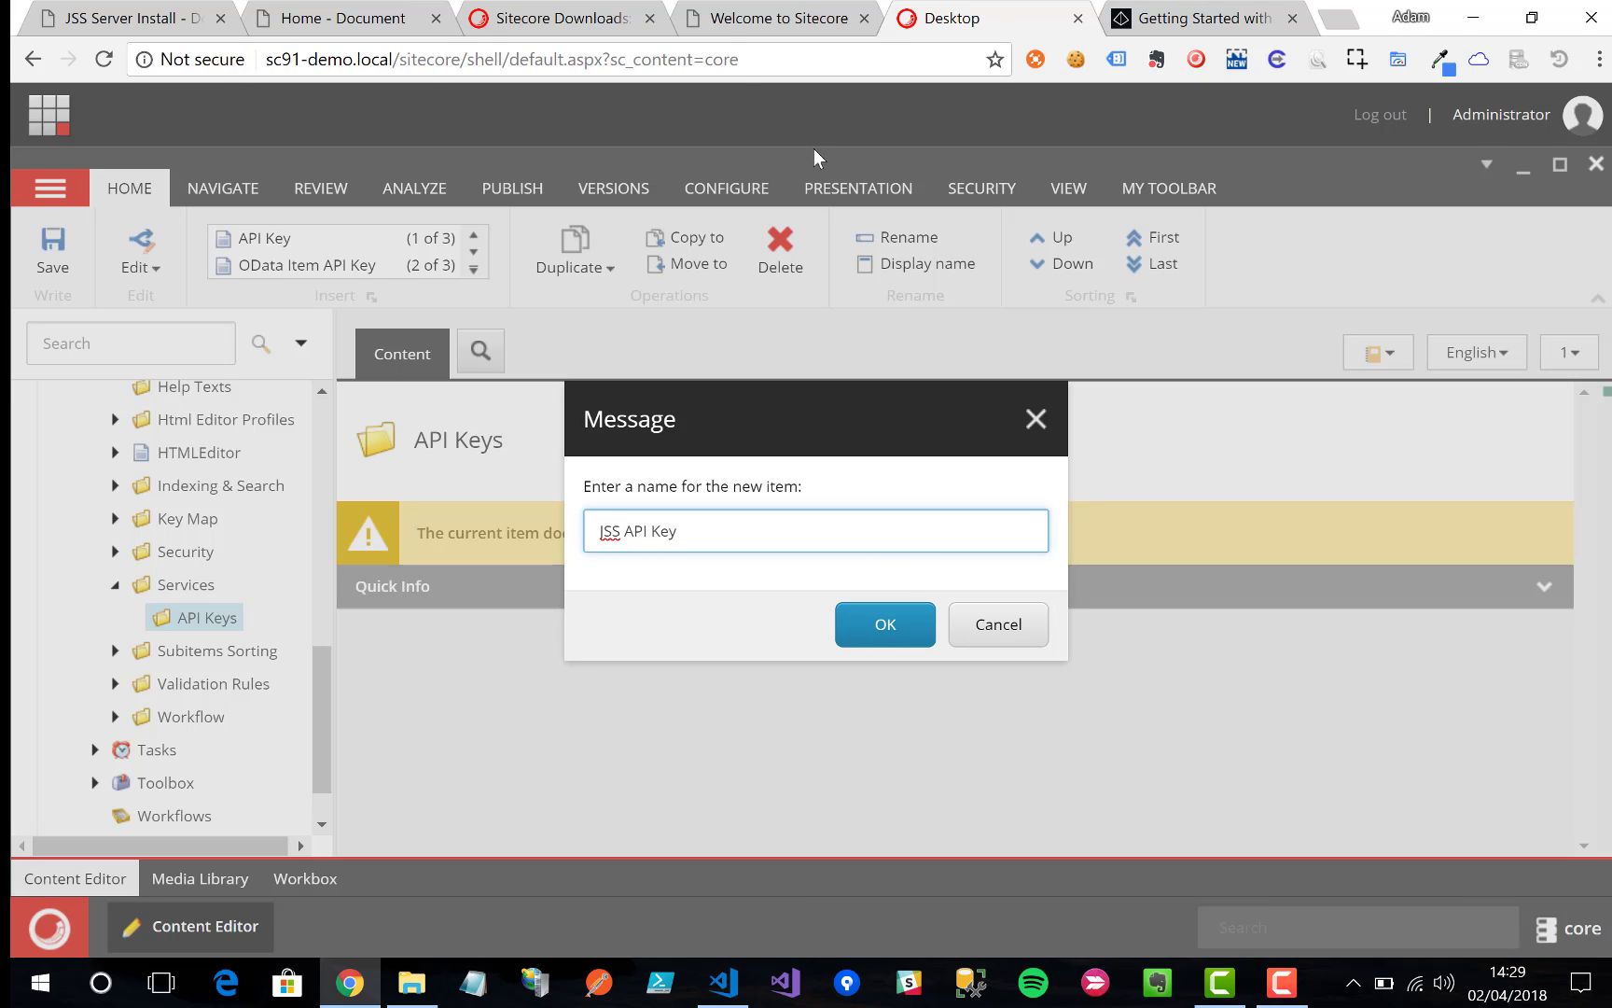
{"action": "left_click", "coordinate": [893, 633]}
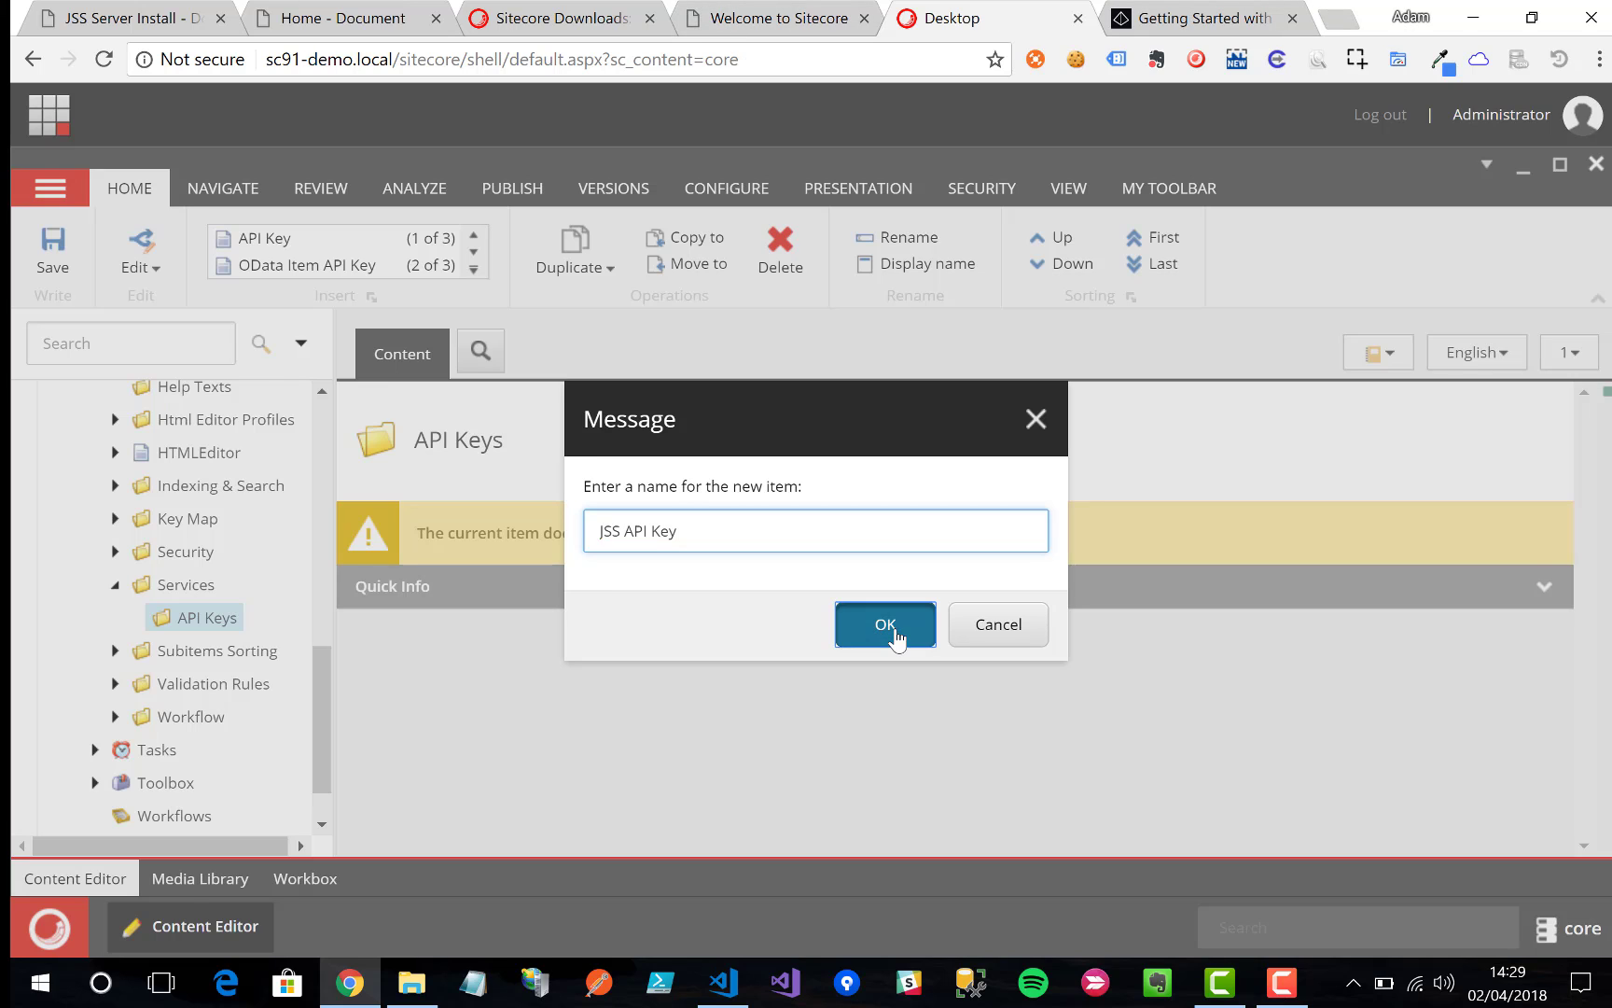
{"action": "scroll", "coordinate": [897, 640], "scroll_direction": "down", "scroll_amount": 1}
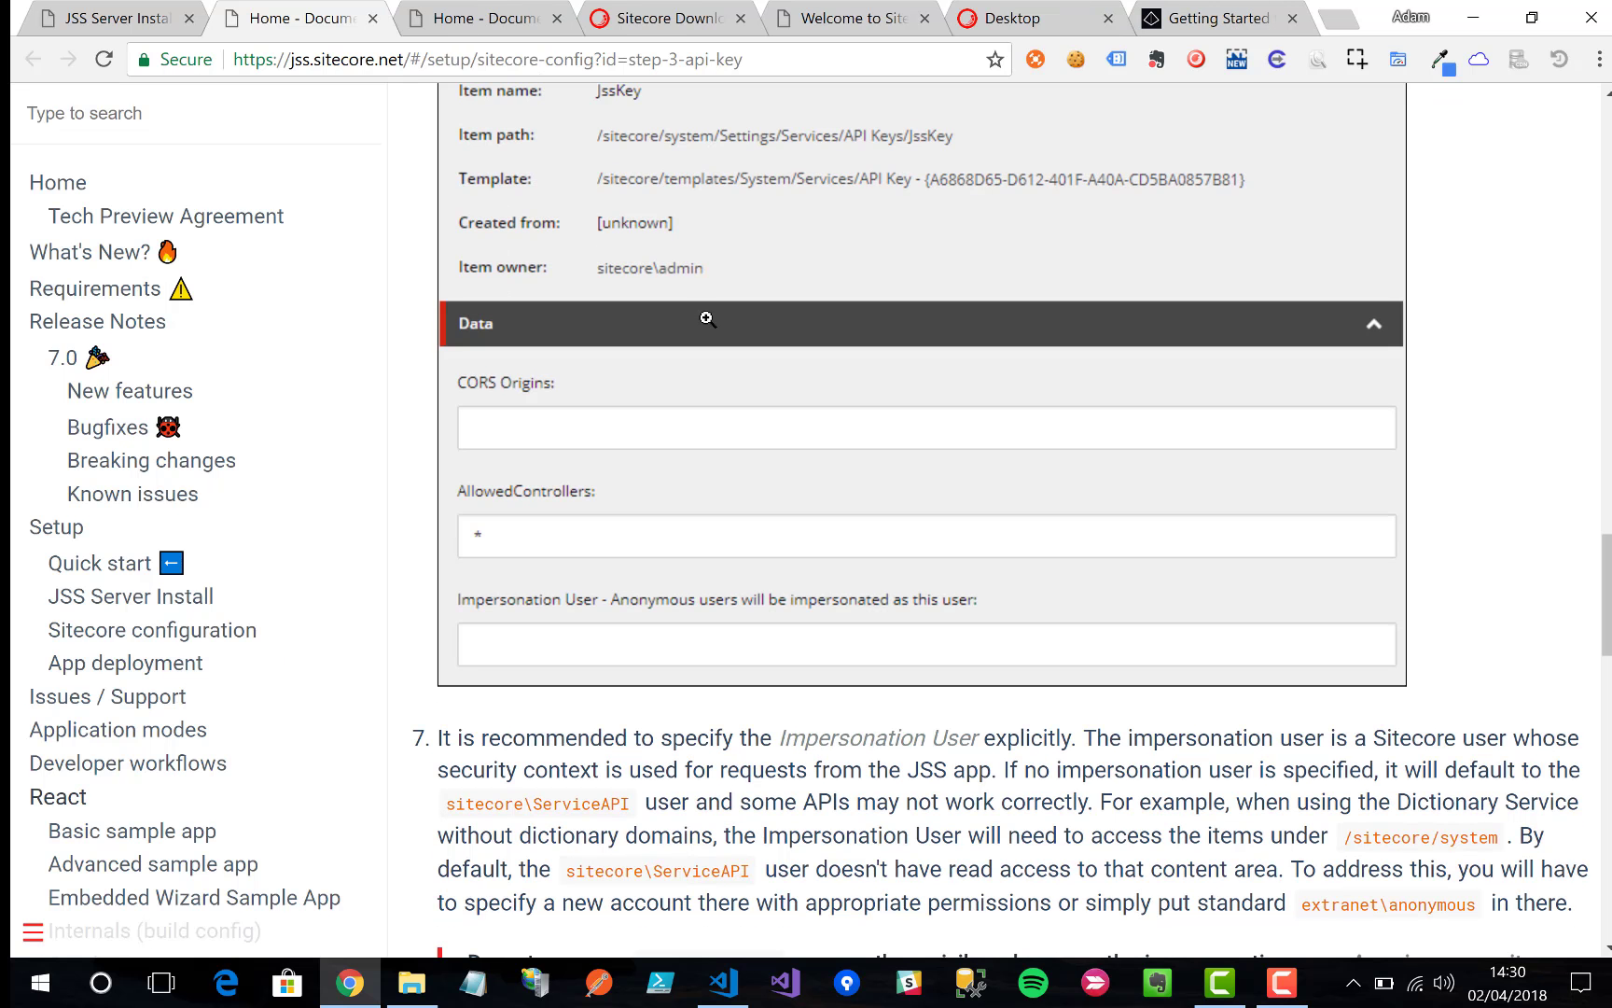
Step: Select extranet\anonymous in the impersonation warning and return to the Content Editor
{"action": "scroll", "coordinate": [706, 319], "scroll_direction": "down", "scroll_amount": 3}
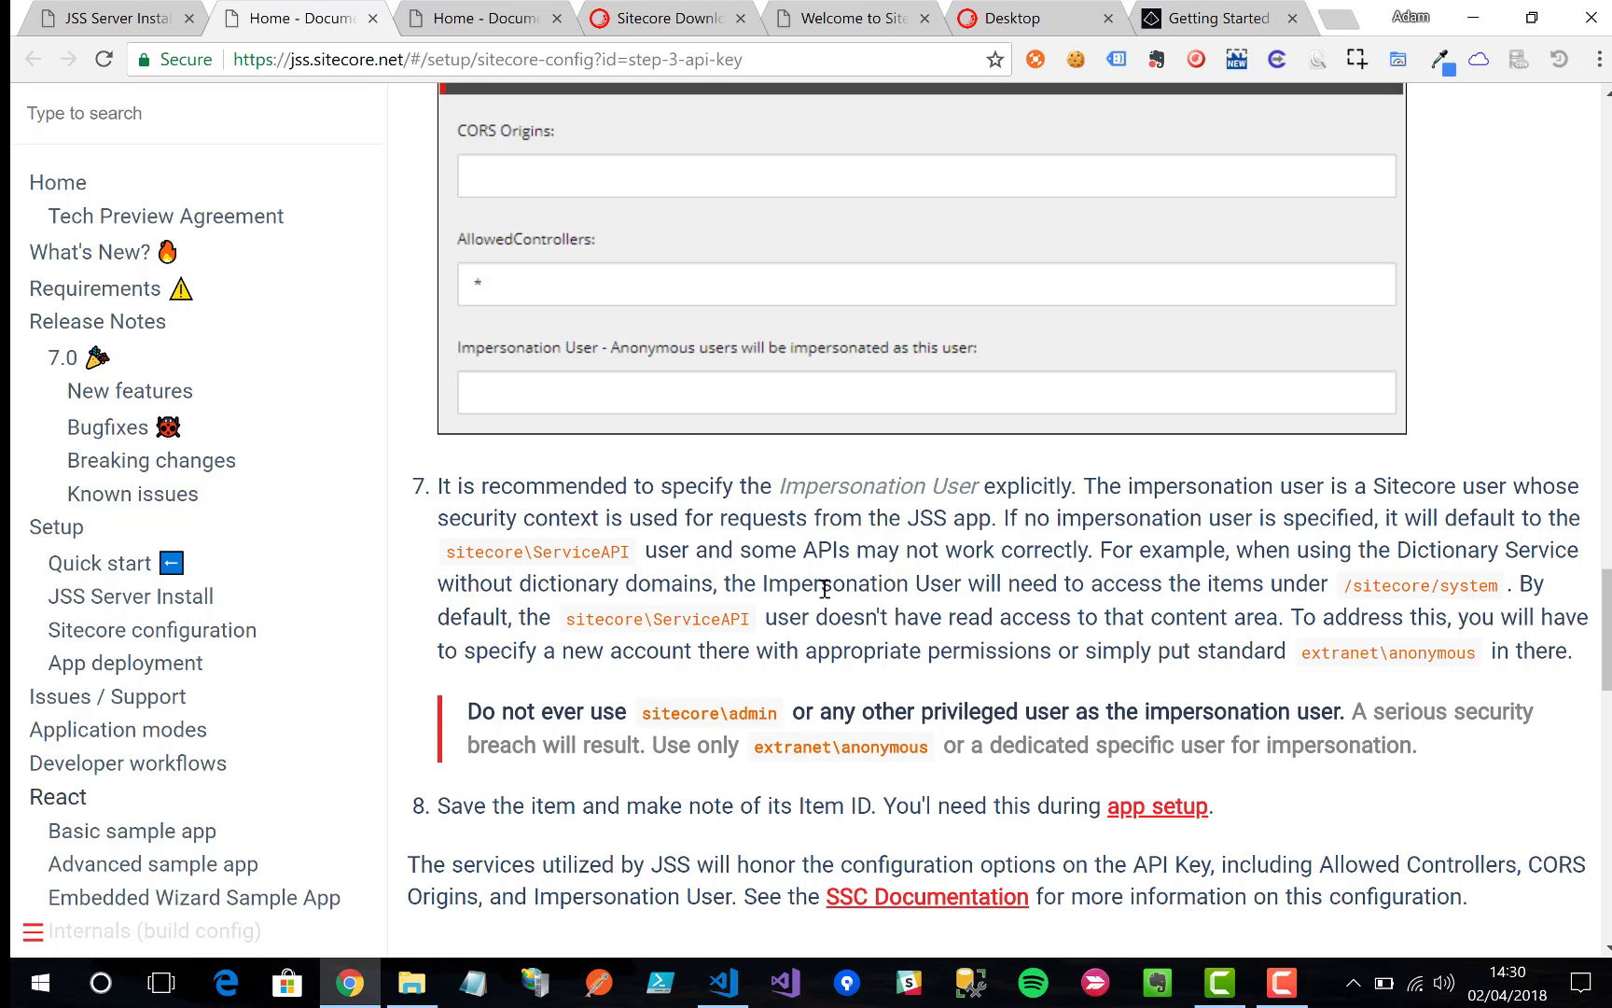
{"action": "left_click_drag", "start_coordinate": [753, 746], "coordinate": [927, 752]}
{"action": "key", "text": "ctrl+c"}
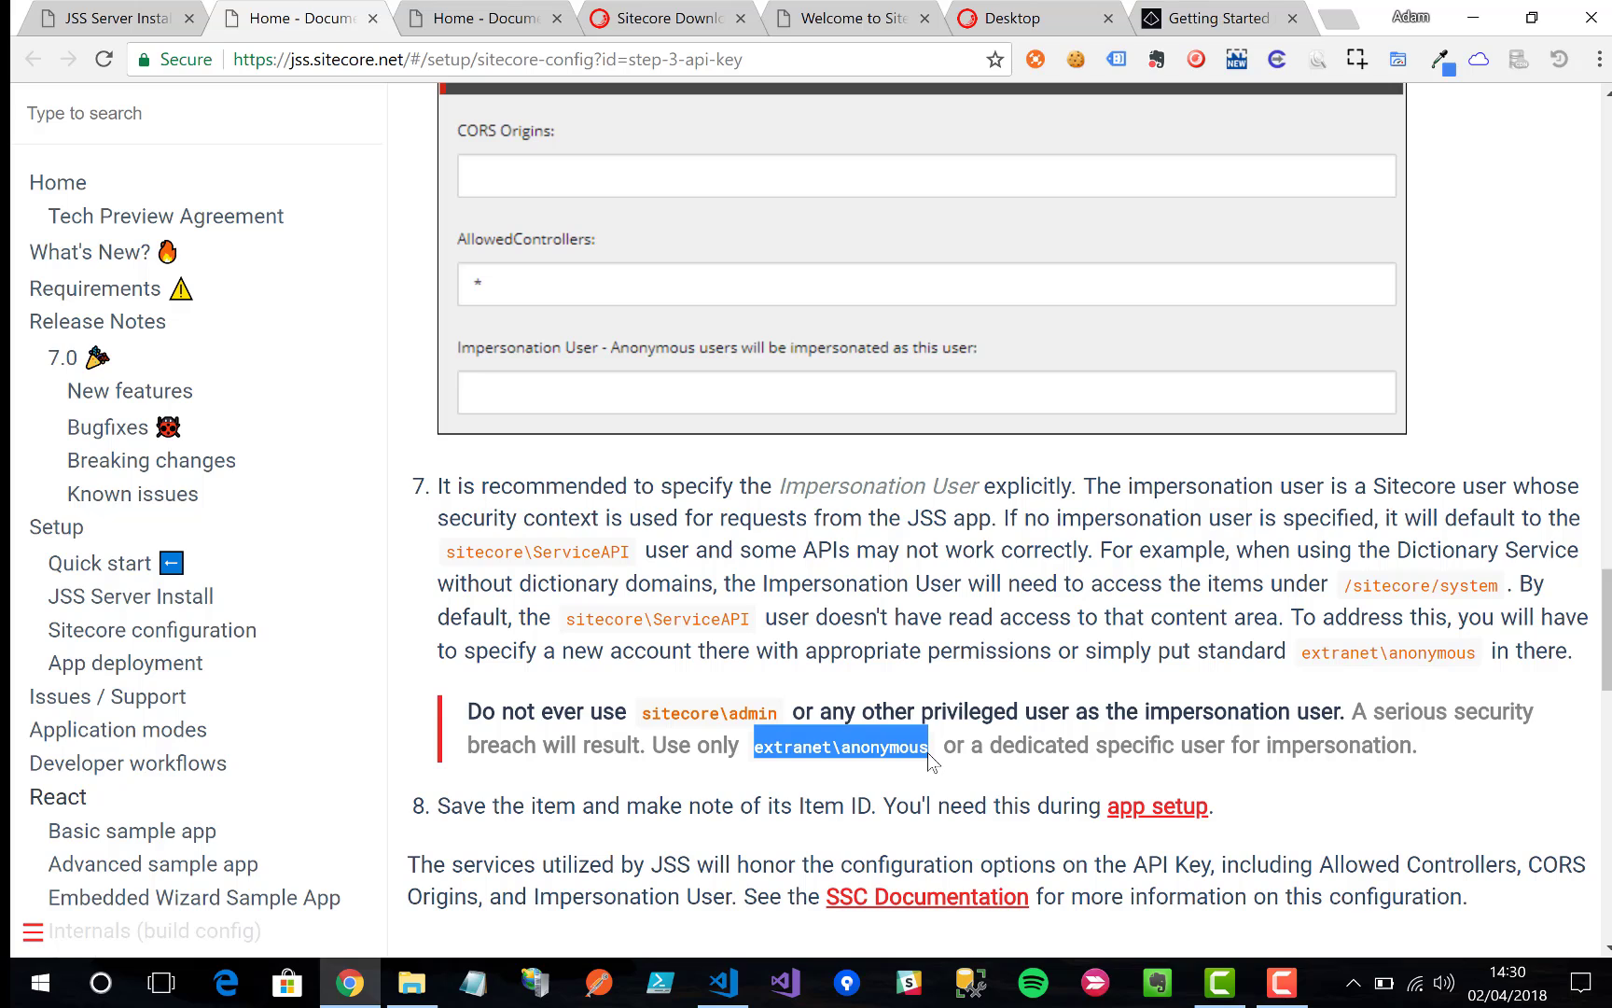
{"action": "left_click", "coordinate": [1040, 15]}
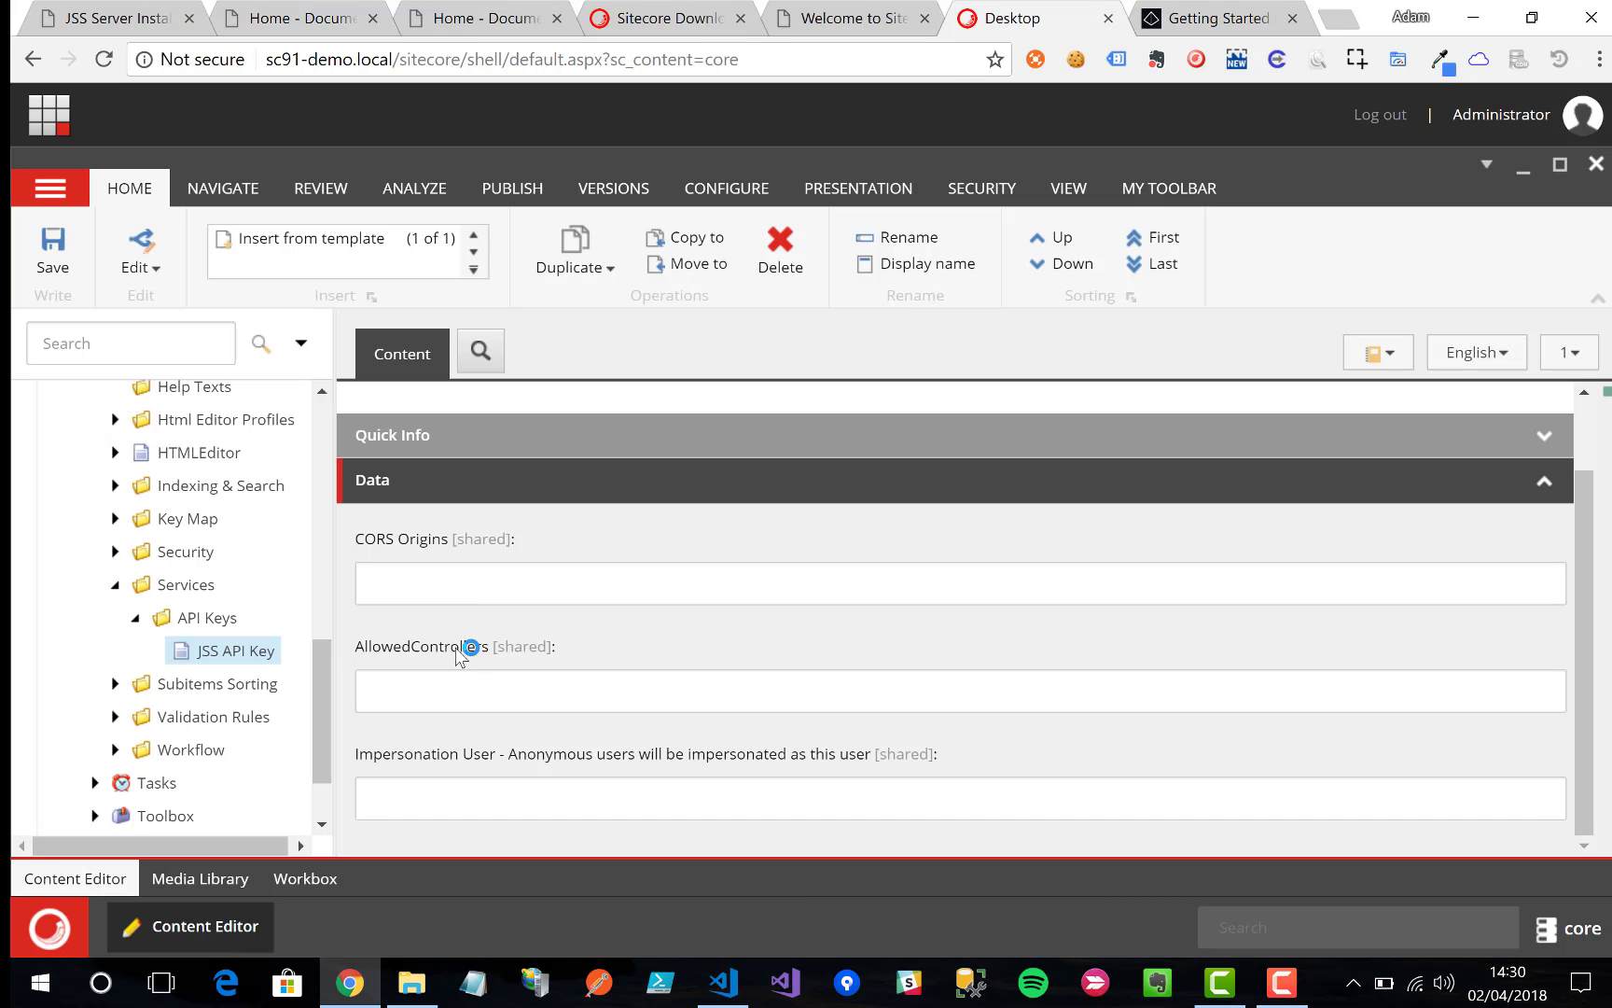
Step: Set AllowedControllers to * and Impersonation User to extranet\anonymous, save, and select the item's Item ID
{"action": "left_click", "coordinate": [433, 695]}
{"action": "type", "text": "*"}
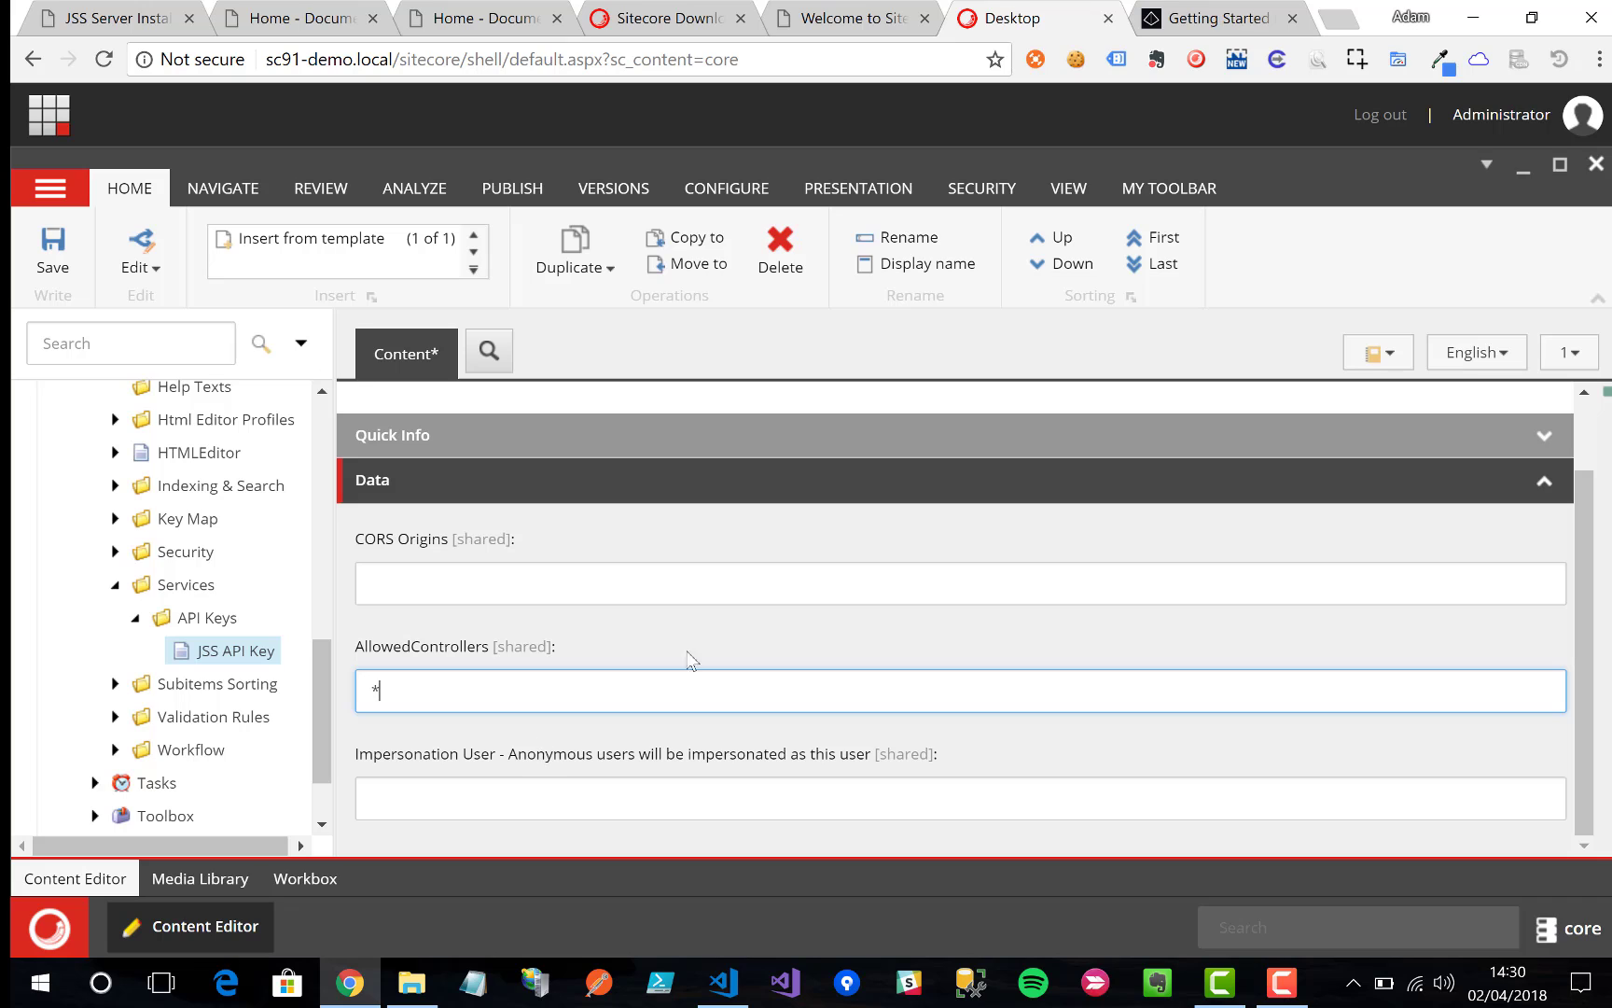
{"action": "left_click", "coordinate": [532, 794]}
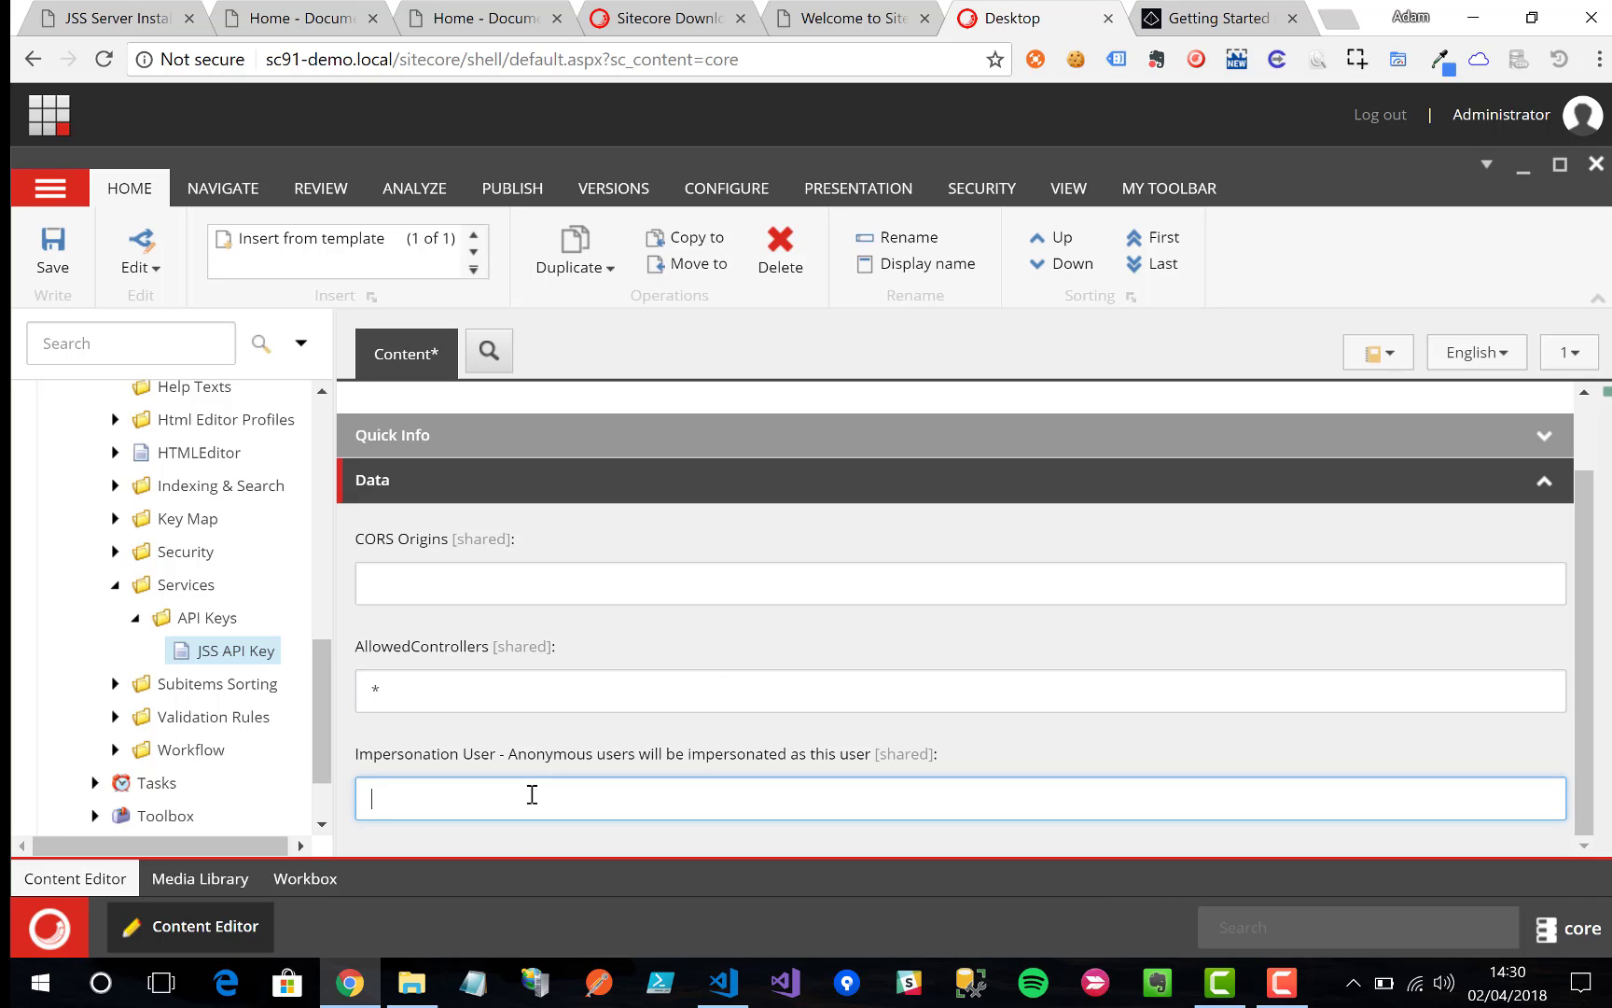
{"action": "key", "text": "ctrl+v"}
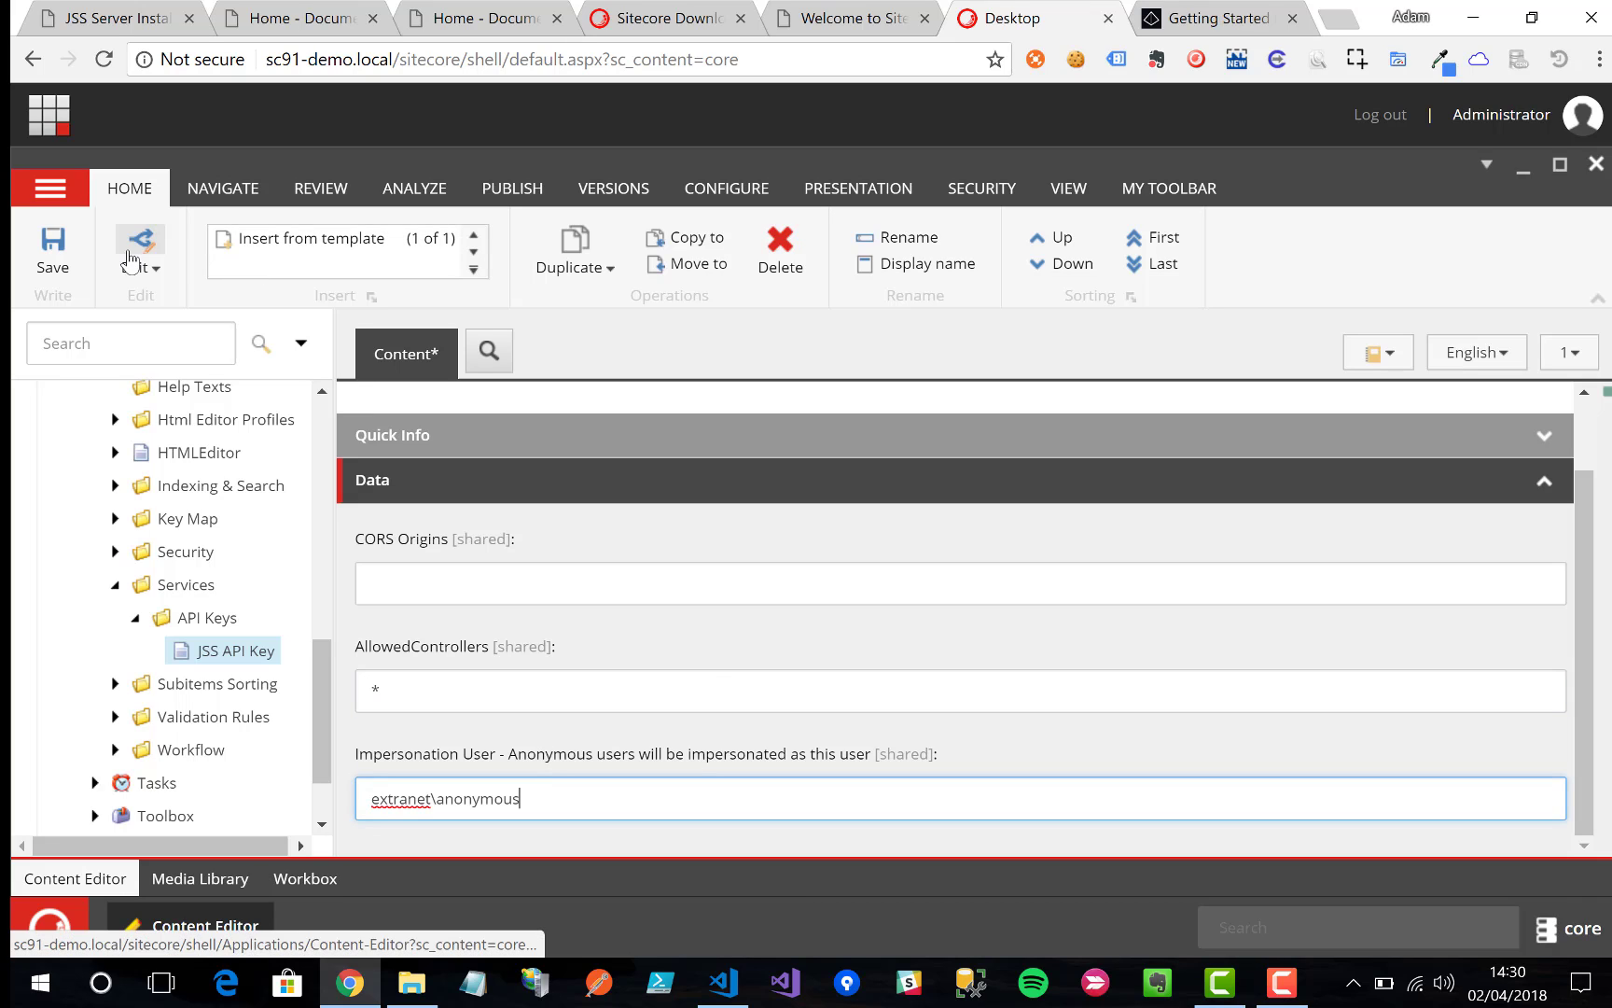
{"action": "left_click", "coordinate": [66, 260]}
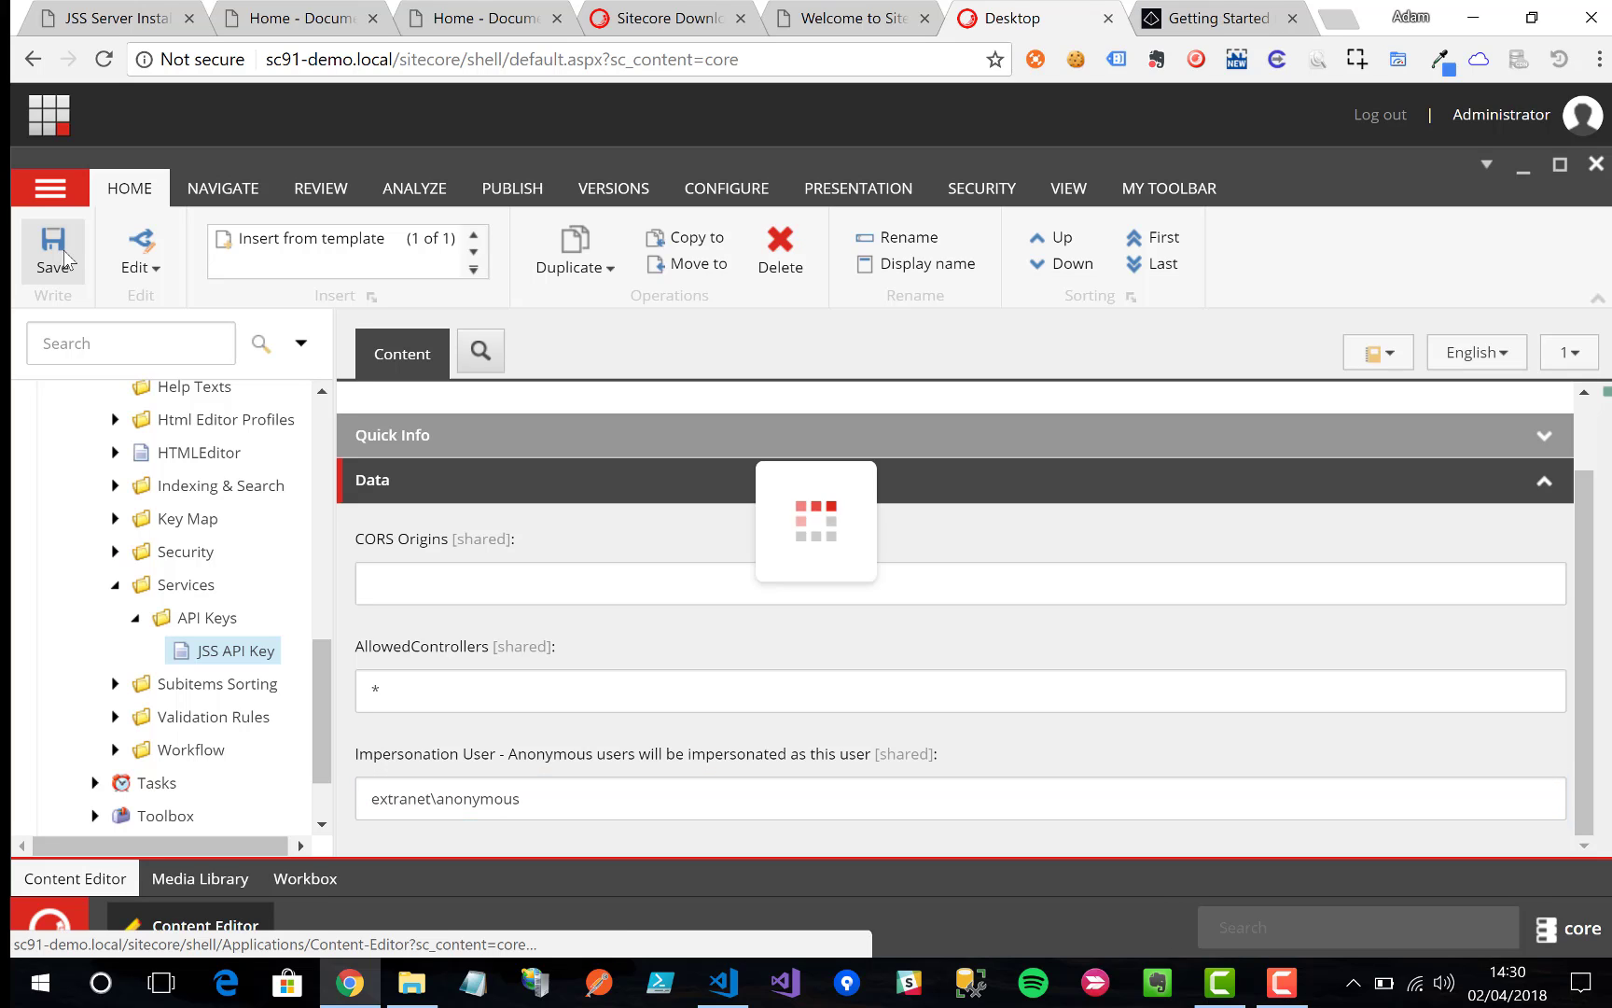
{"action": "left_click", "coordinate": [558, 448]}
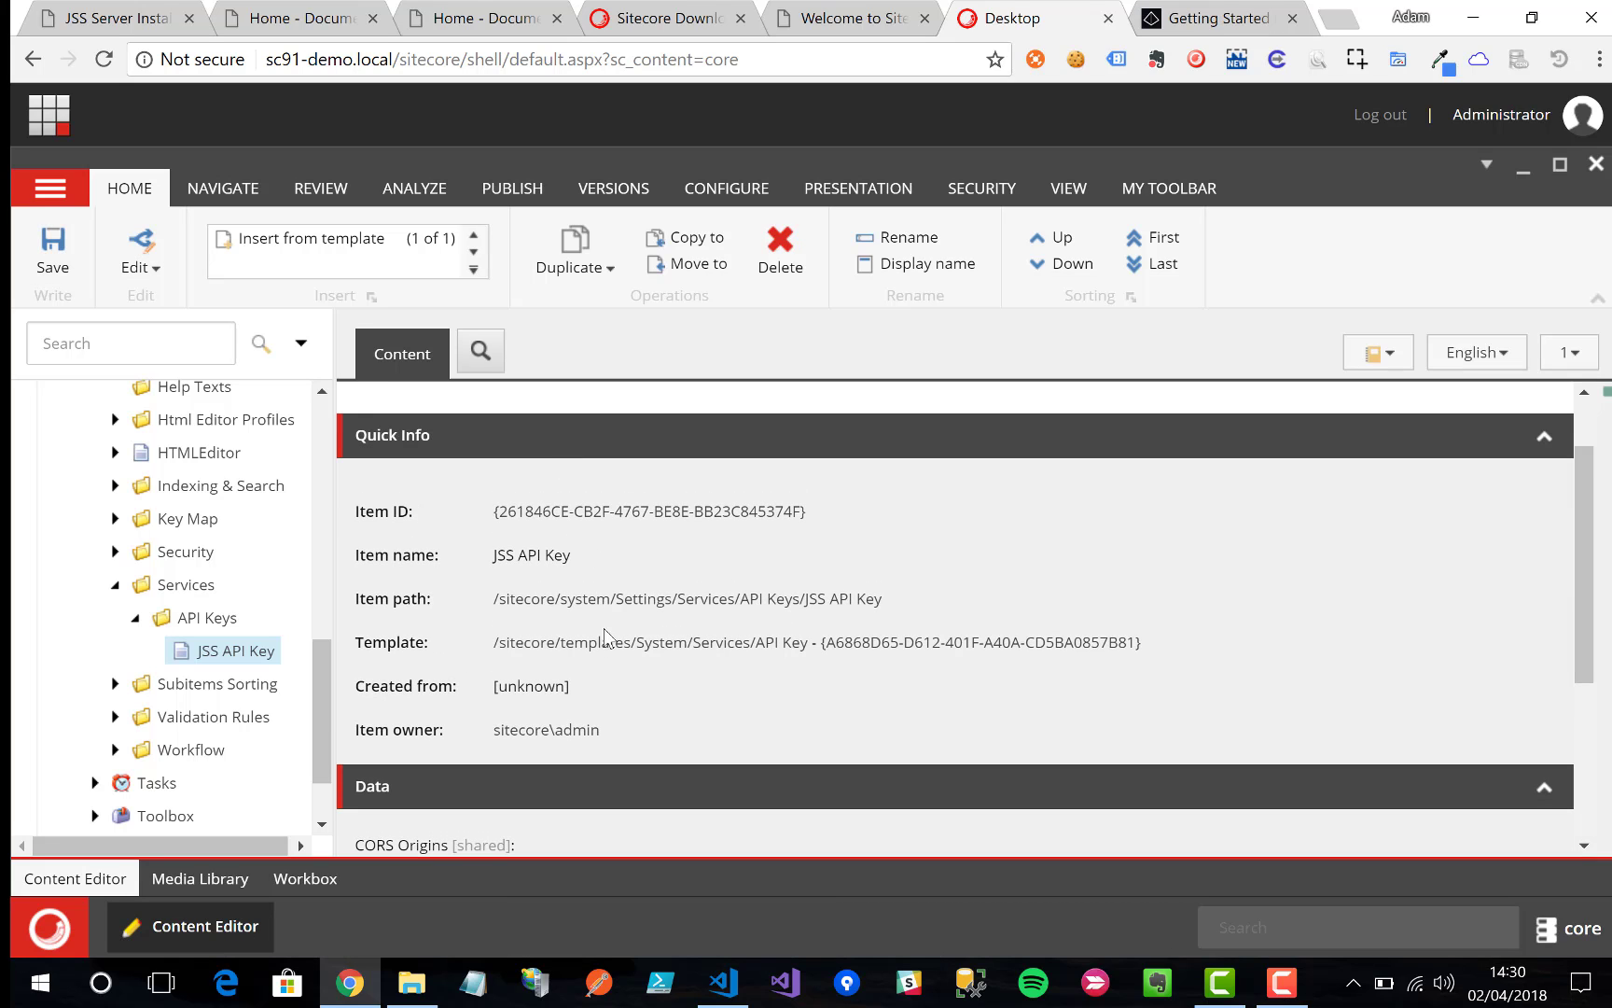
{"action": "triple_click", "coordinate": [620, 519]}
Step: Copy the API key's Item ID and put the docs' layout service request path into the address bar
{"action": "right_click", "coordinate": [620, 520]}
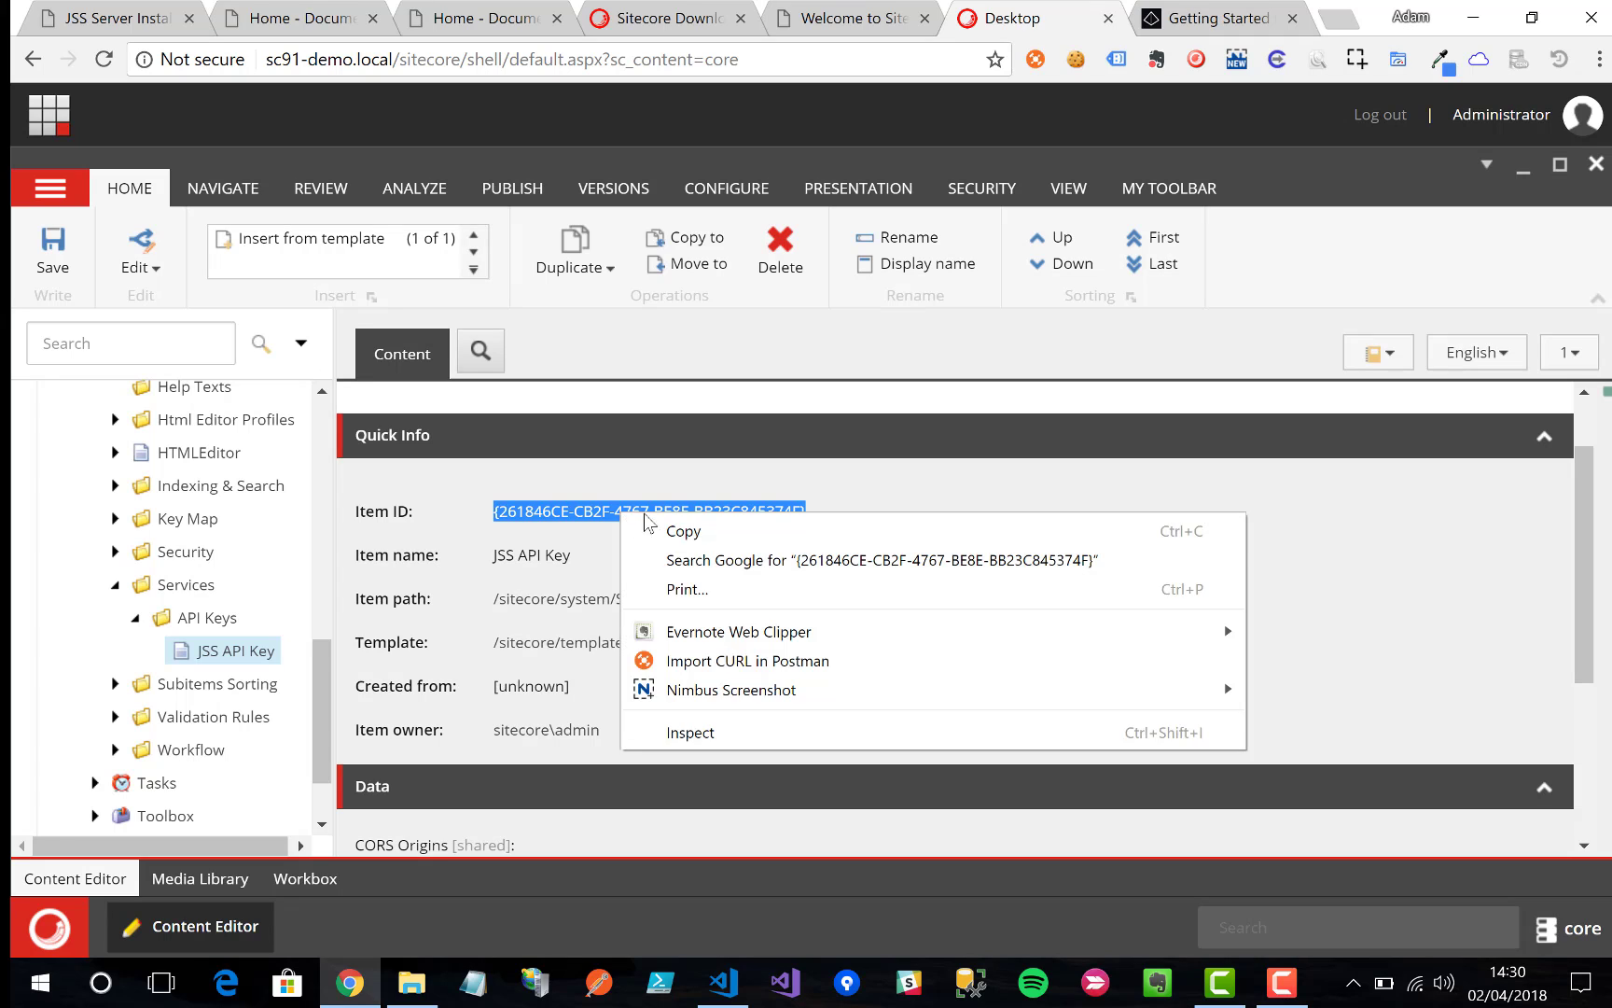
{"action": "left_click", "coordinate": [679, 531]}
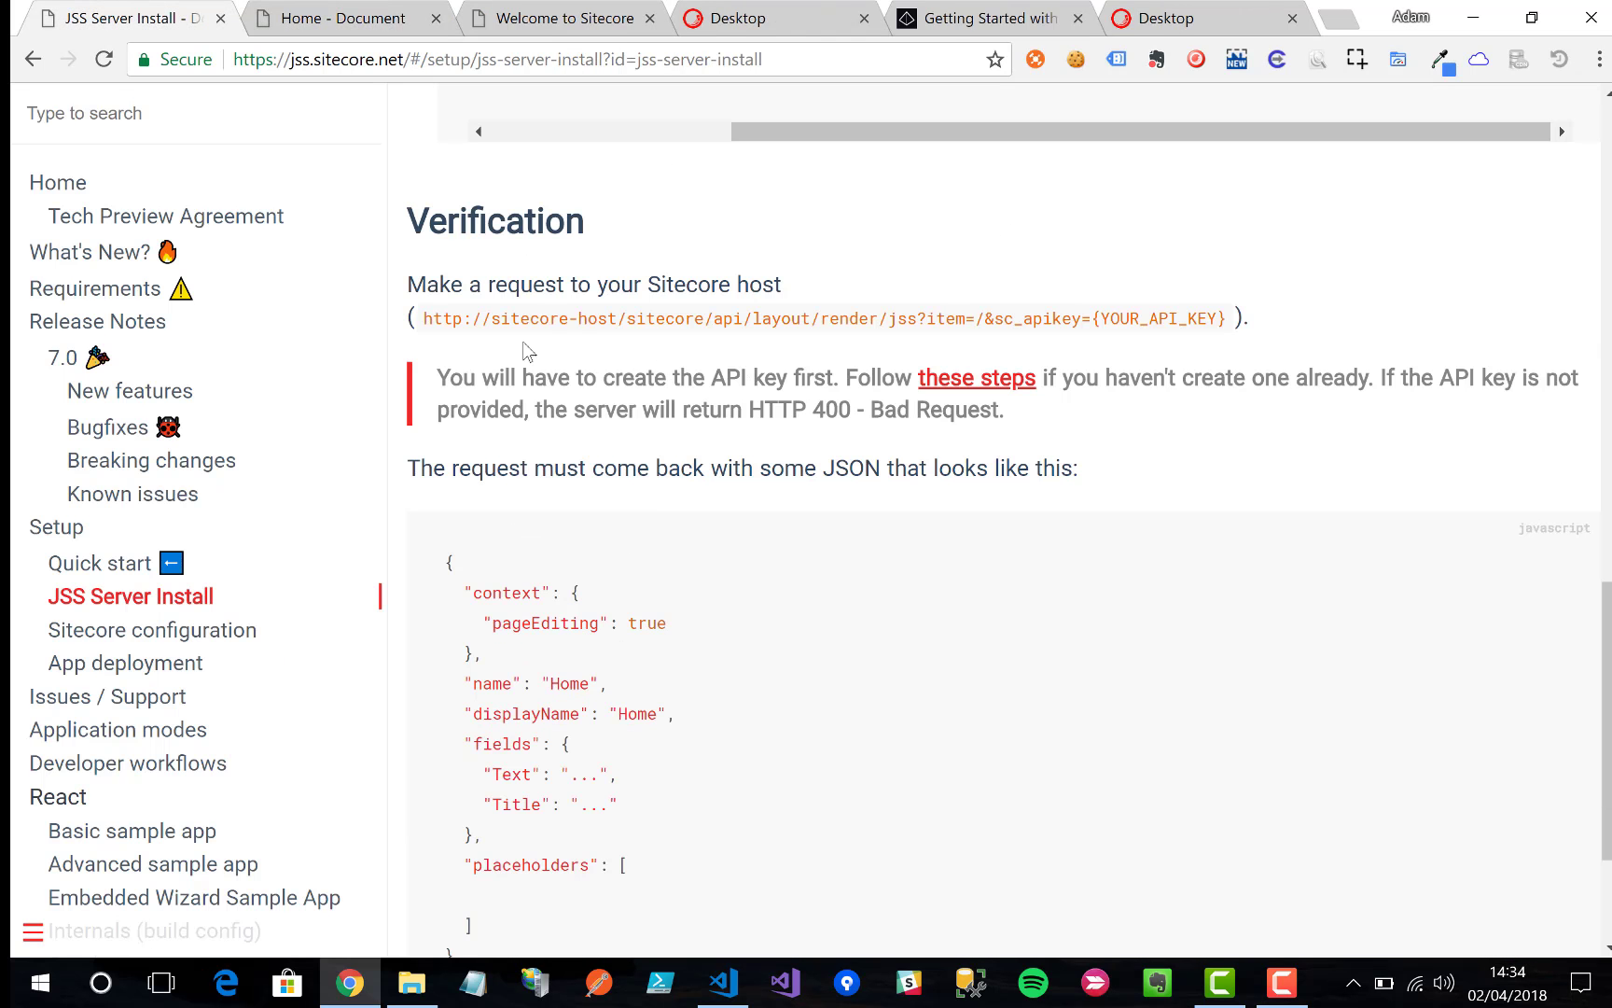
{"action": "left_click_drag", "start_coordinate": [620, 317], "coordinate": [1232, 327]}
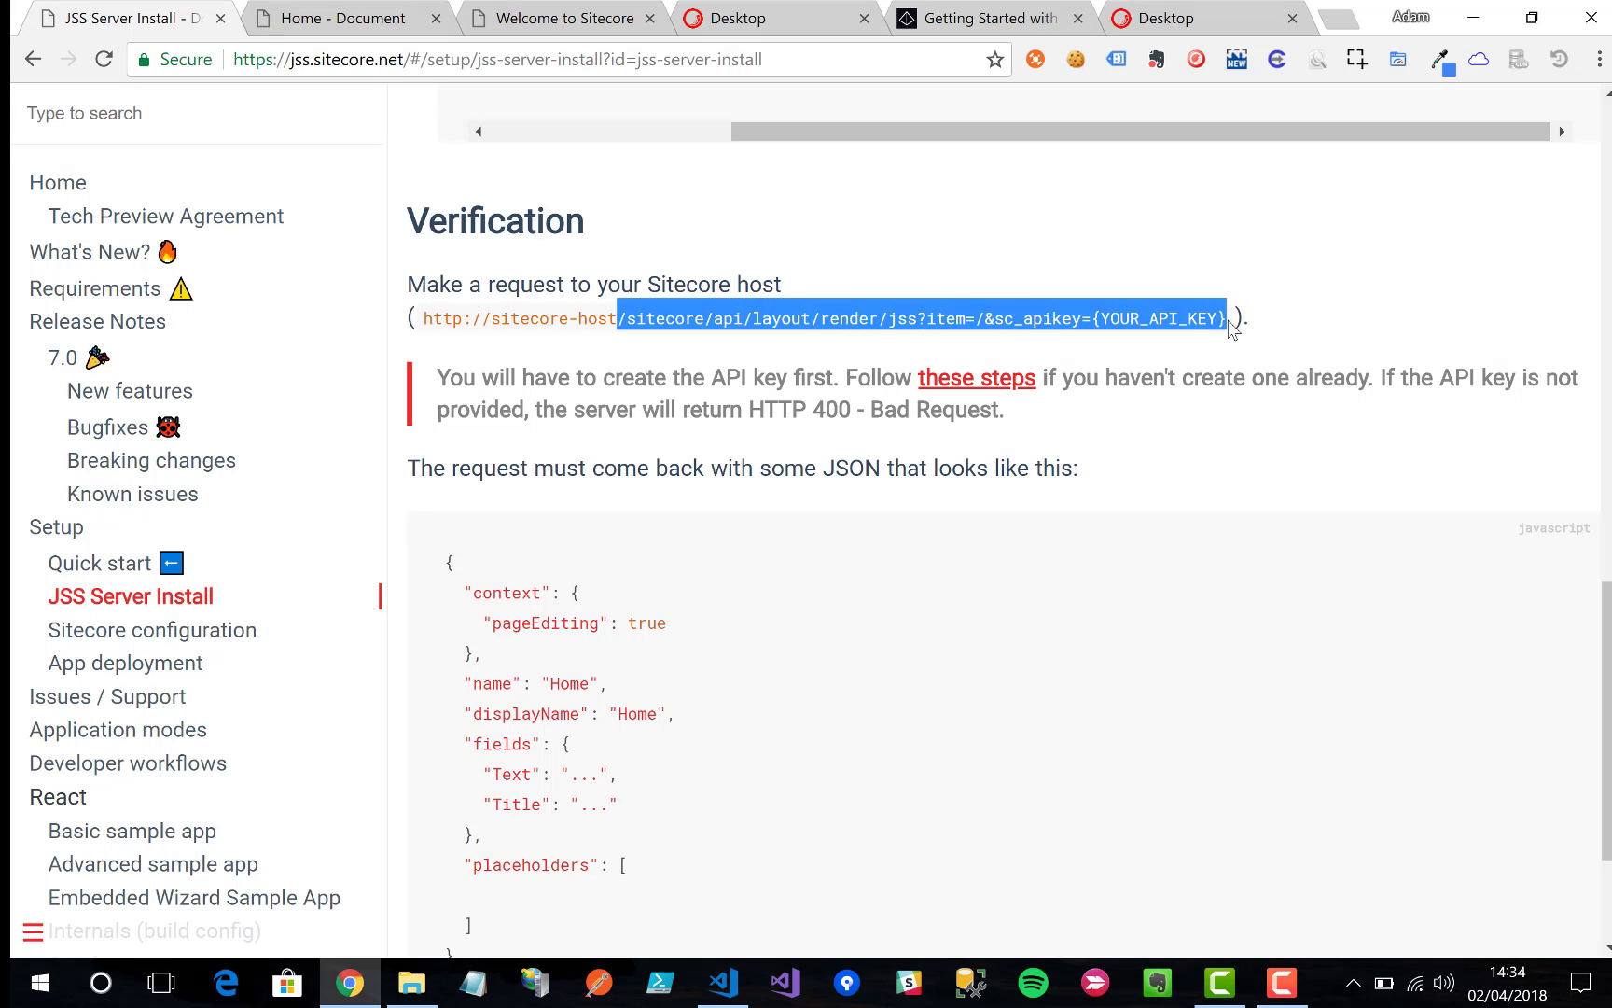
{"action": "left_click", "coordinate": [1226, 7]}
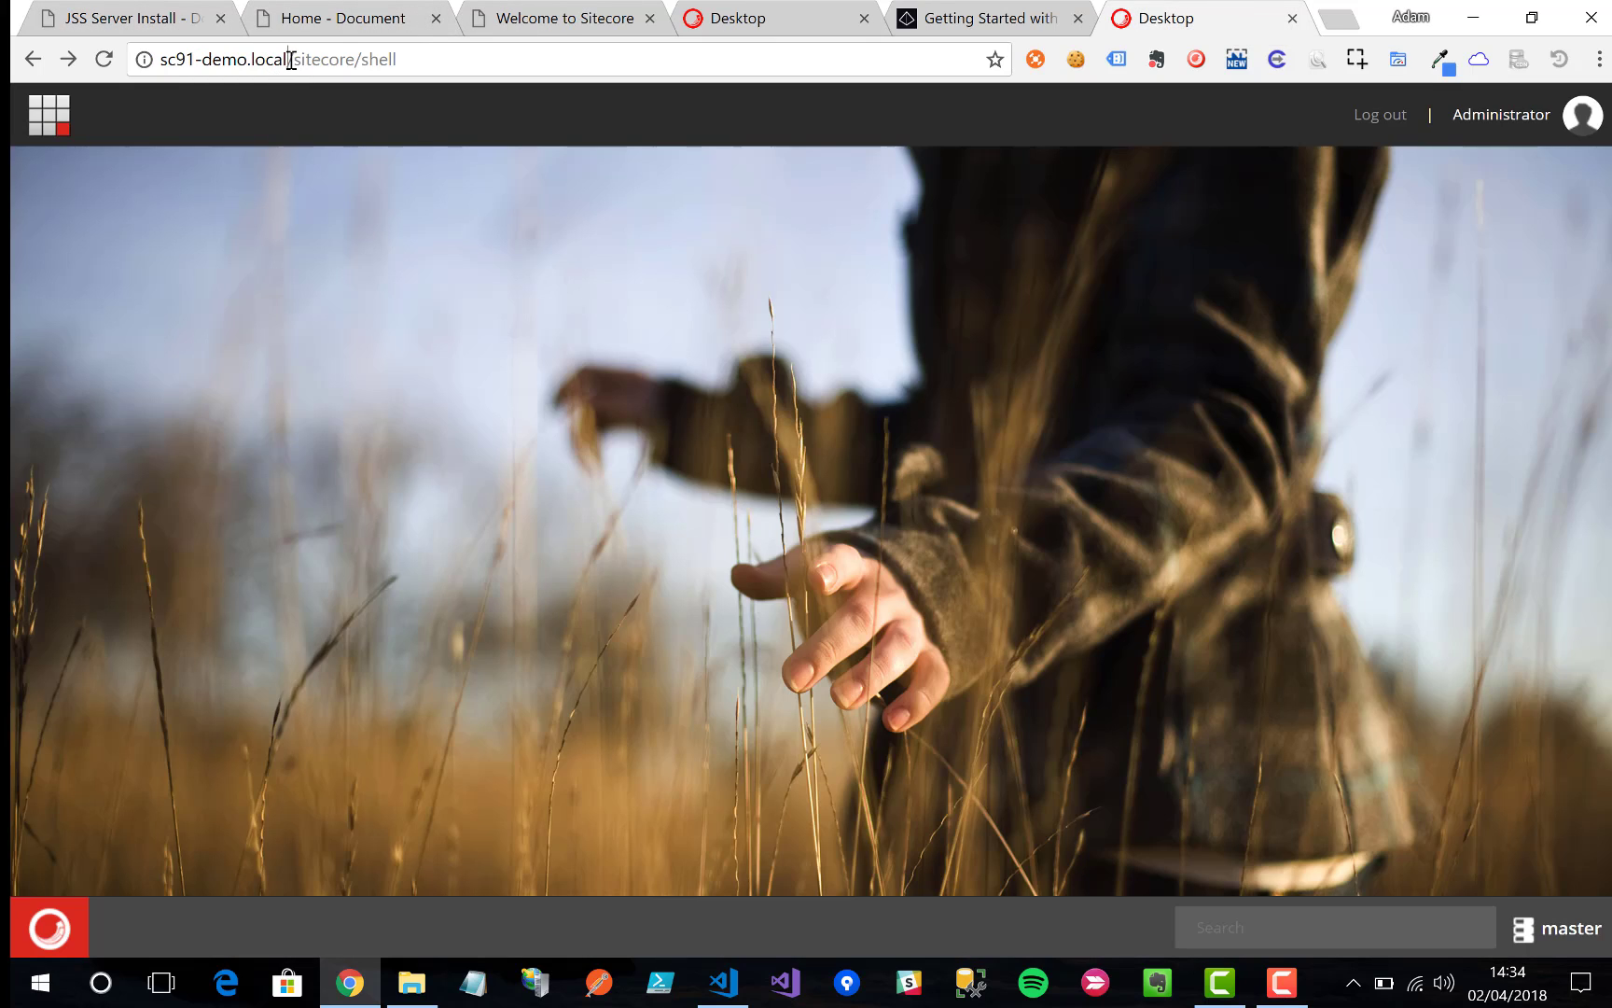
{"action": "left_click_drag", "start_coordinate": [290, 58], "coordinate": [454, 62]}
{"action": "key", "text": "ctrl+v"}
{"action": "left_click", "coordinate": [796, 341]}
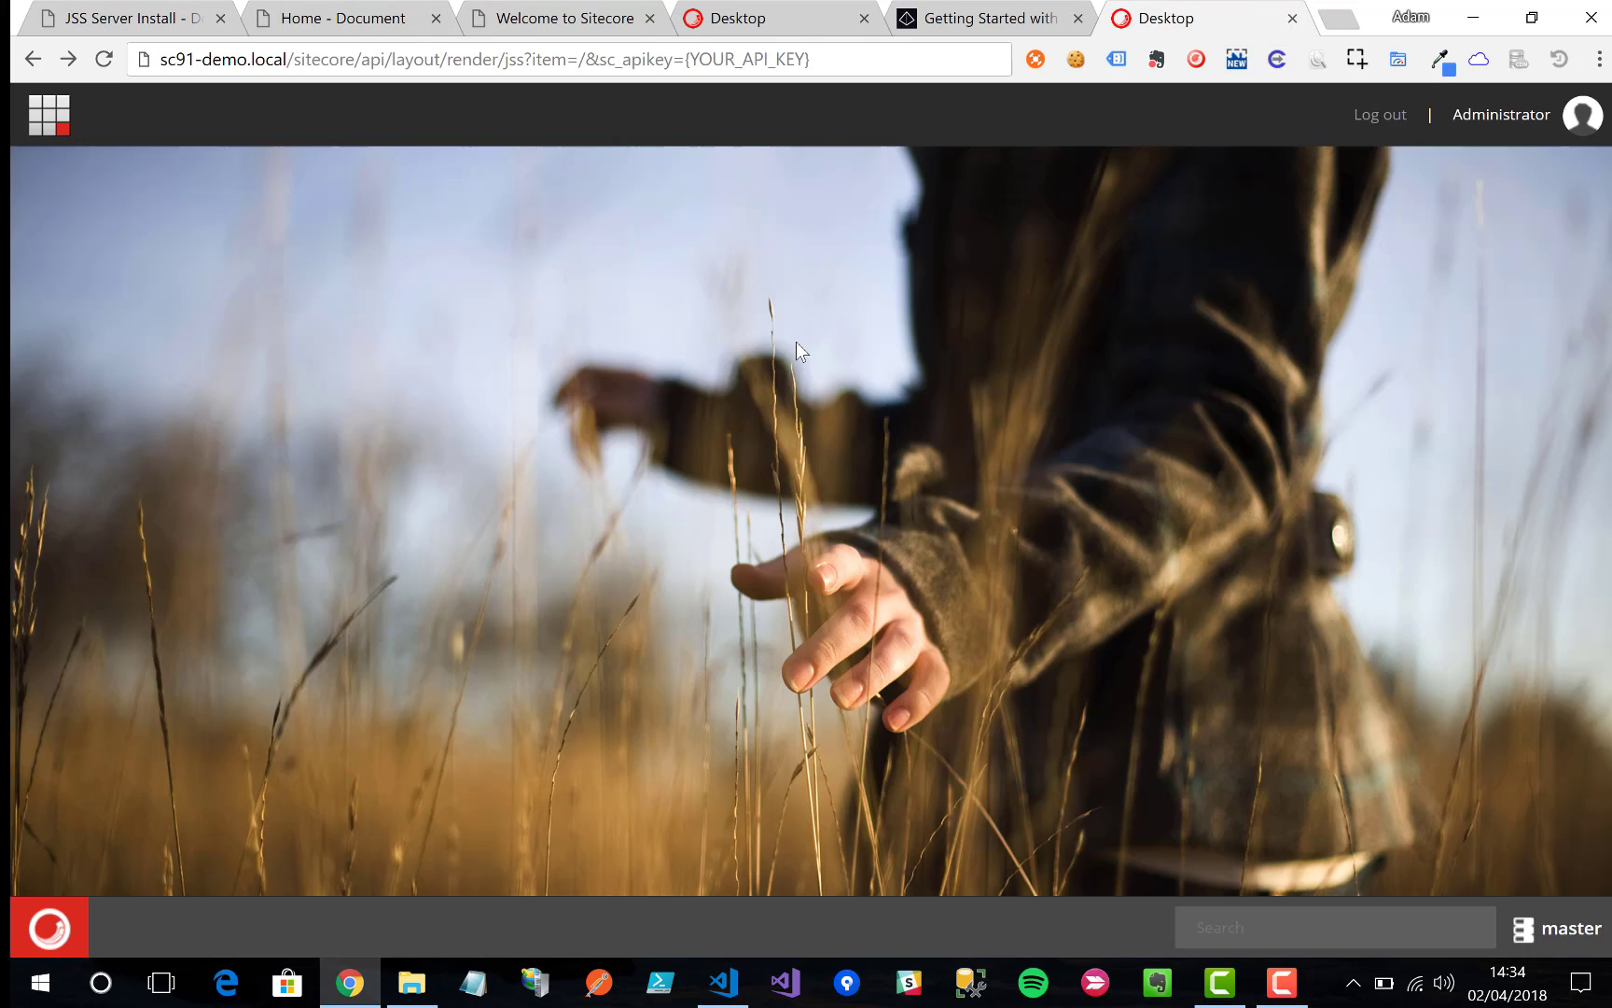
Step: Replace the {YOUR_API_KEY} placeholder in the request URL with the Item ID and send it
{"action": "left_click", "coordinate": [812, 12]}
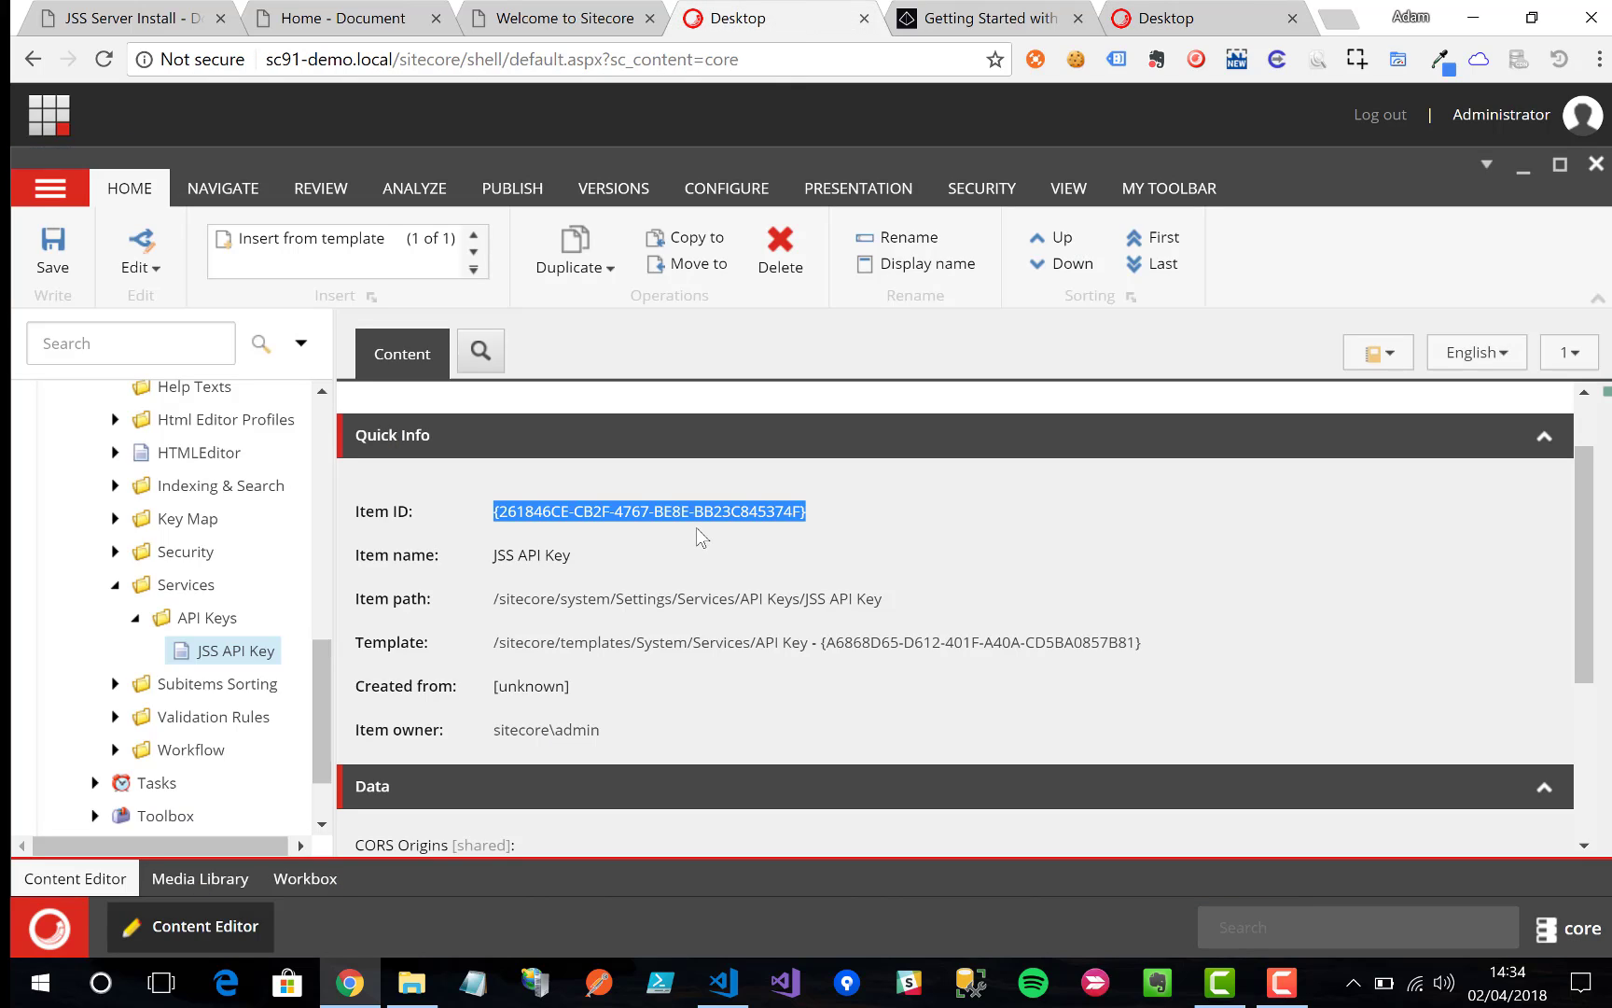
{"action": "left_click", "coordinate": [631, 568]}
{"action": "left_click", "coordinate": [639, 521]}
{"action": "left_click", "coordinate": [1204, 16]}
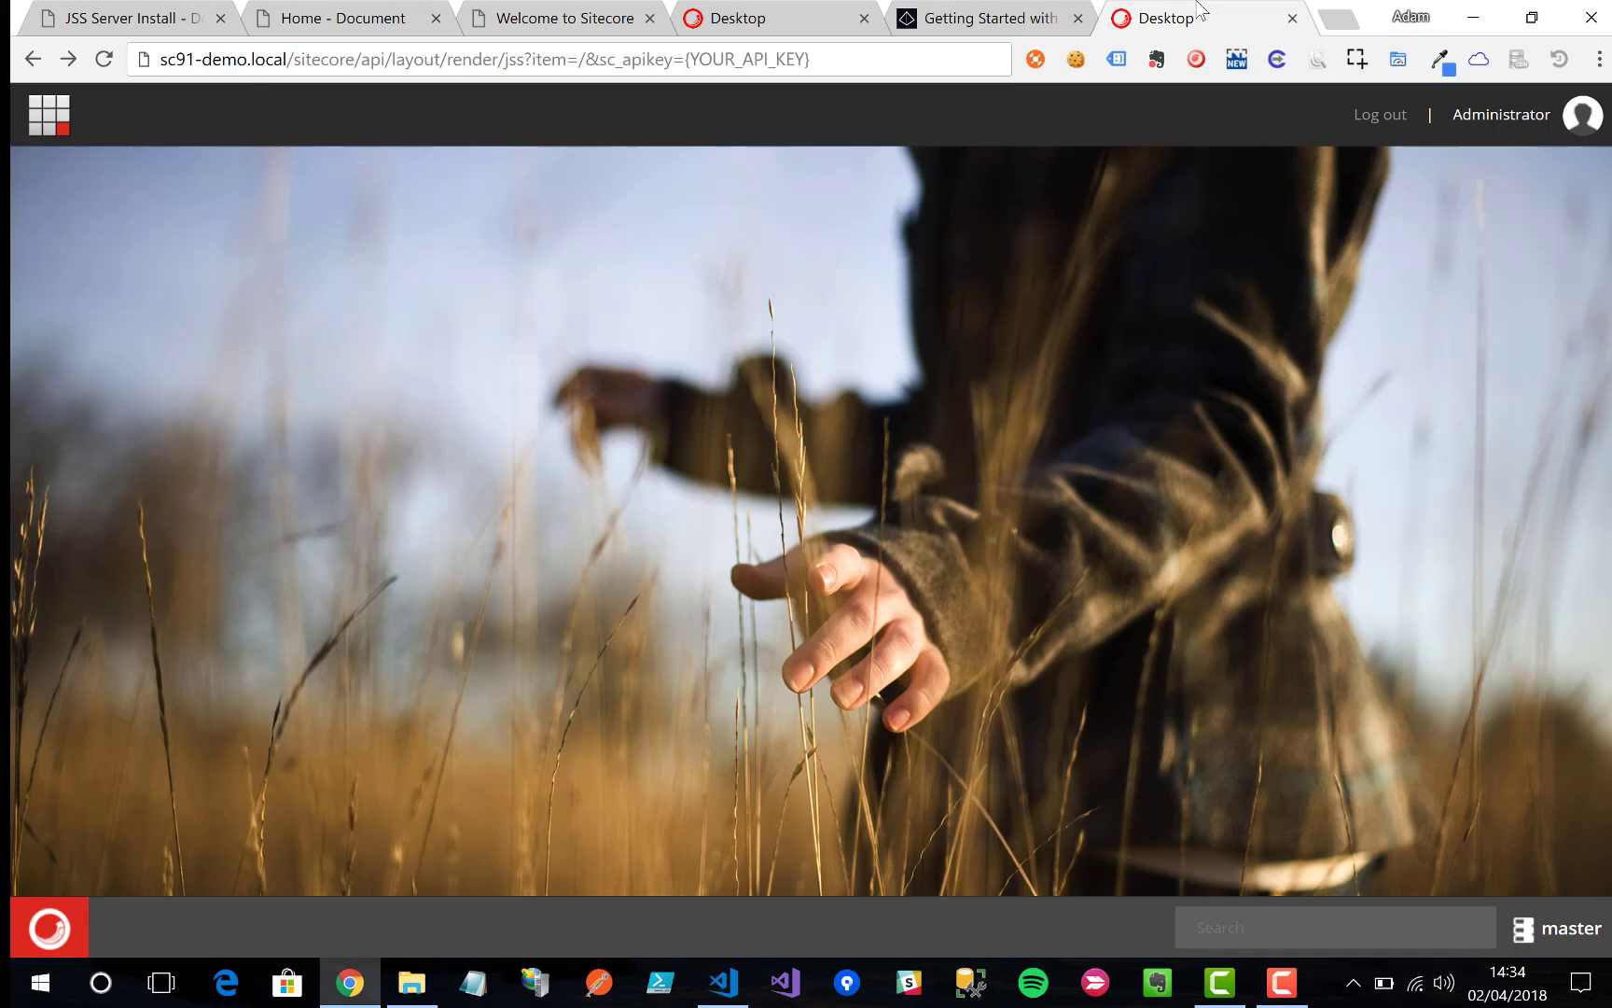
{"action": "left_click_drag", "start_coordinate": [685, 59], "coordinate": [815, 60]}
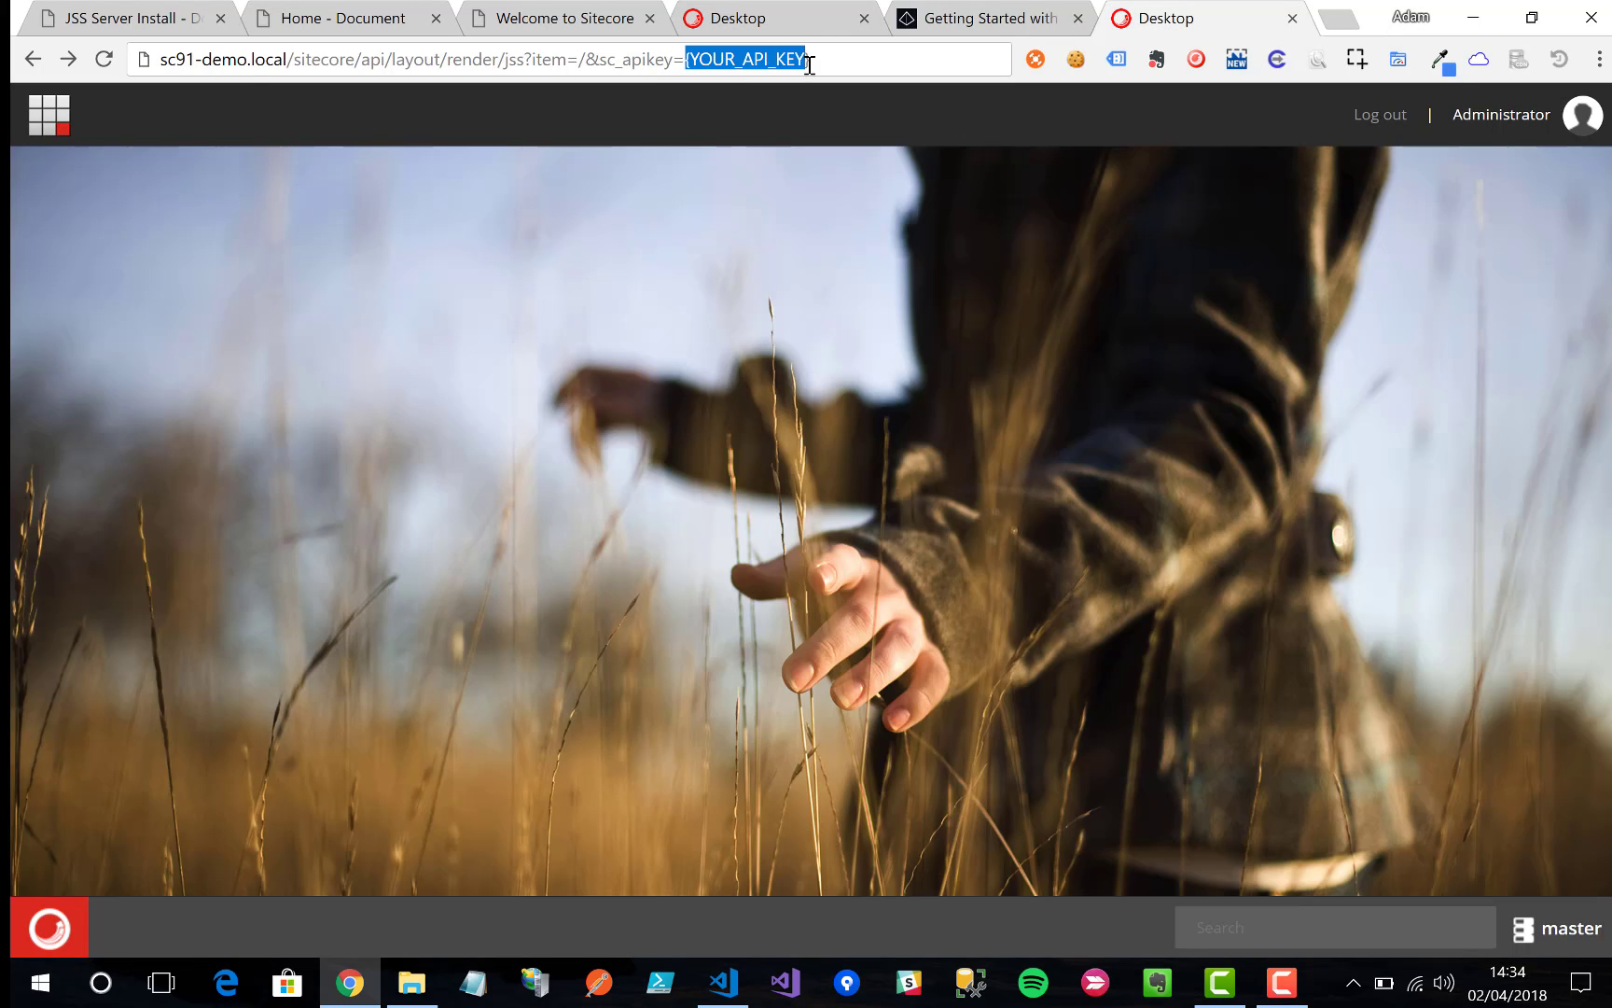
{"action": "key", "text": "ctrl+v"}
{"action": "key", "text": "Return"}
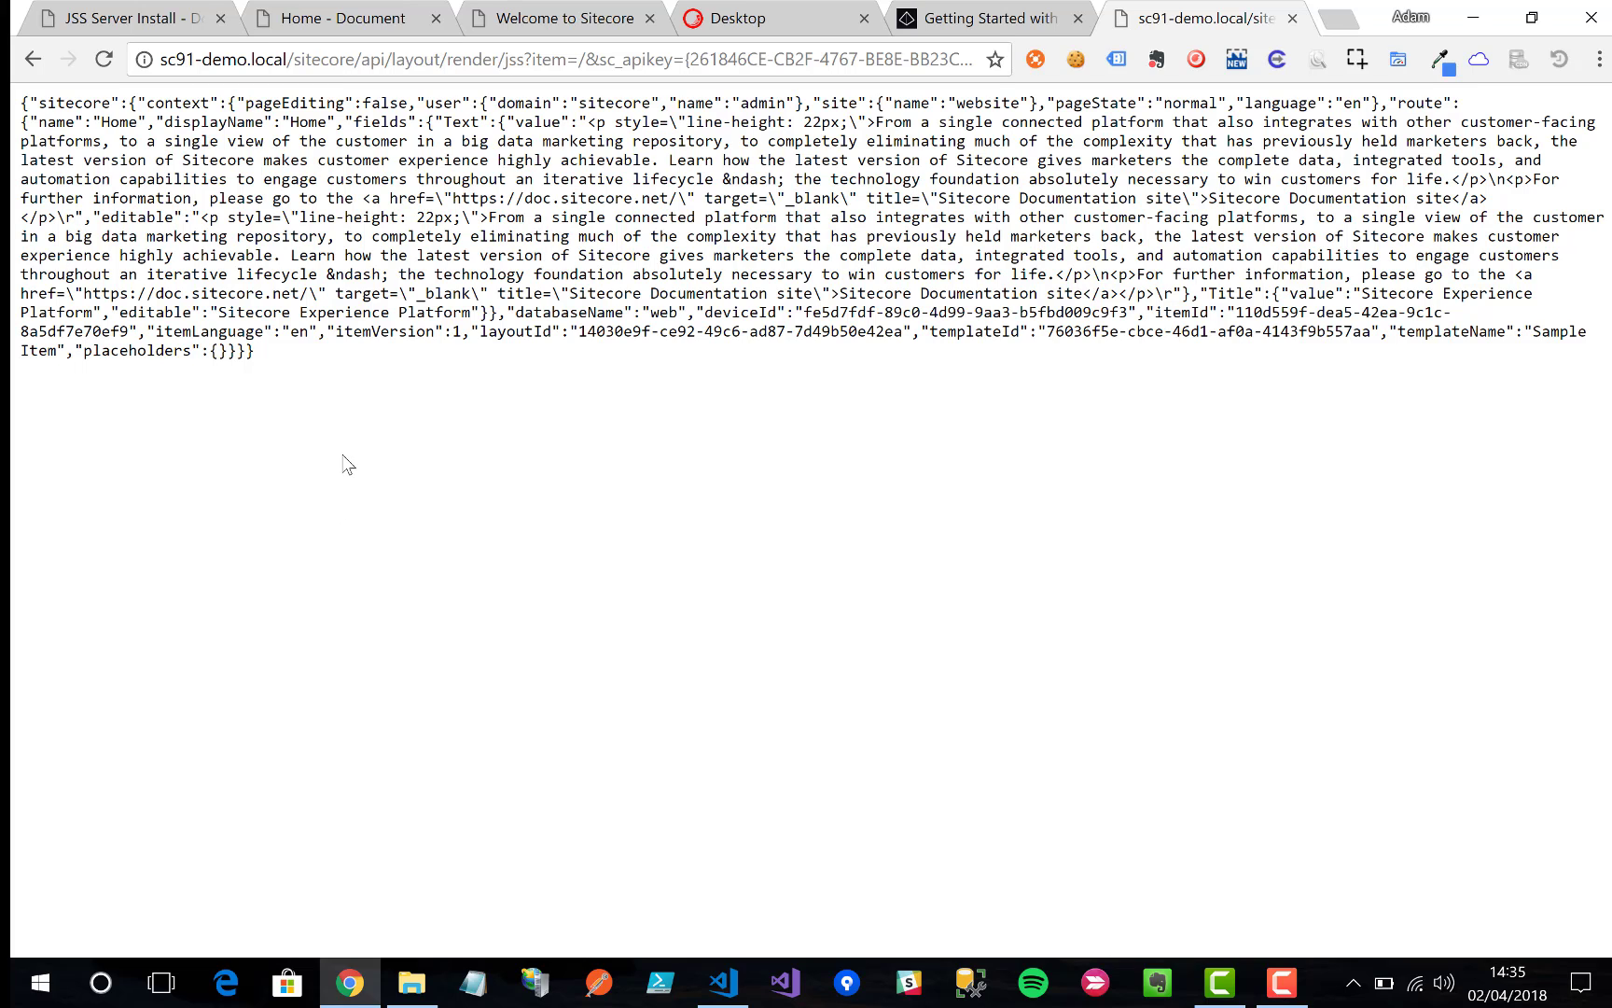
Step: Inspect the returned Home JSON, then go back to the JSS Server Install docs' expected response
{"action": "left_click_drag", "start_coordinate": [179, 442], "coordinate": [17, 104]}
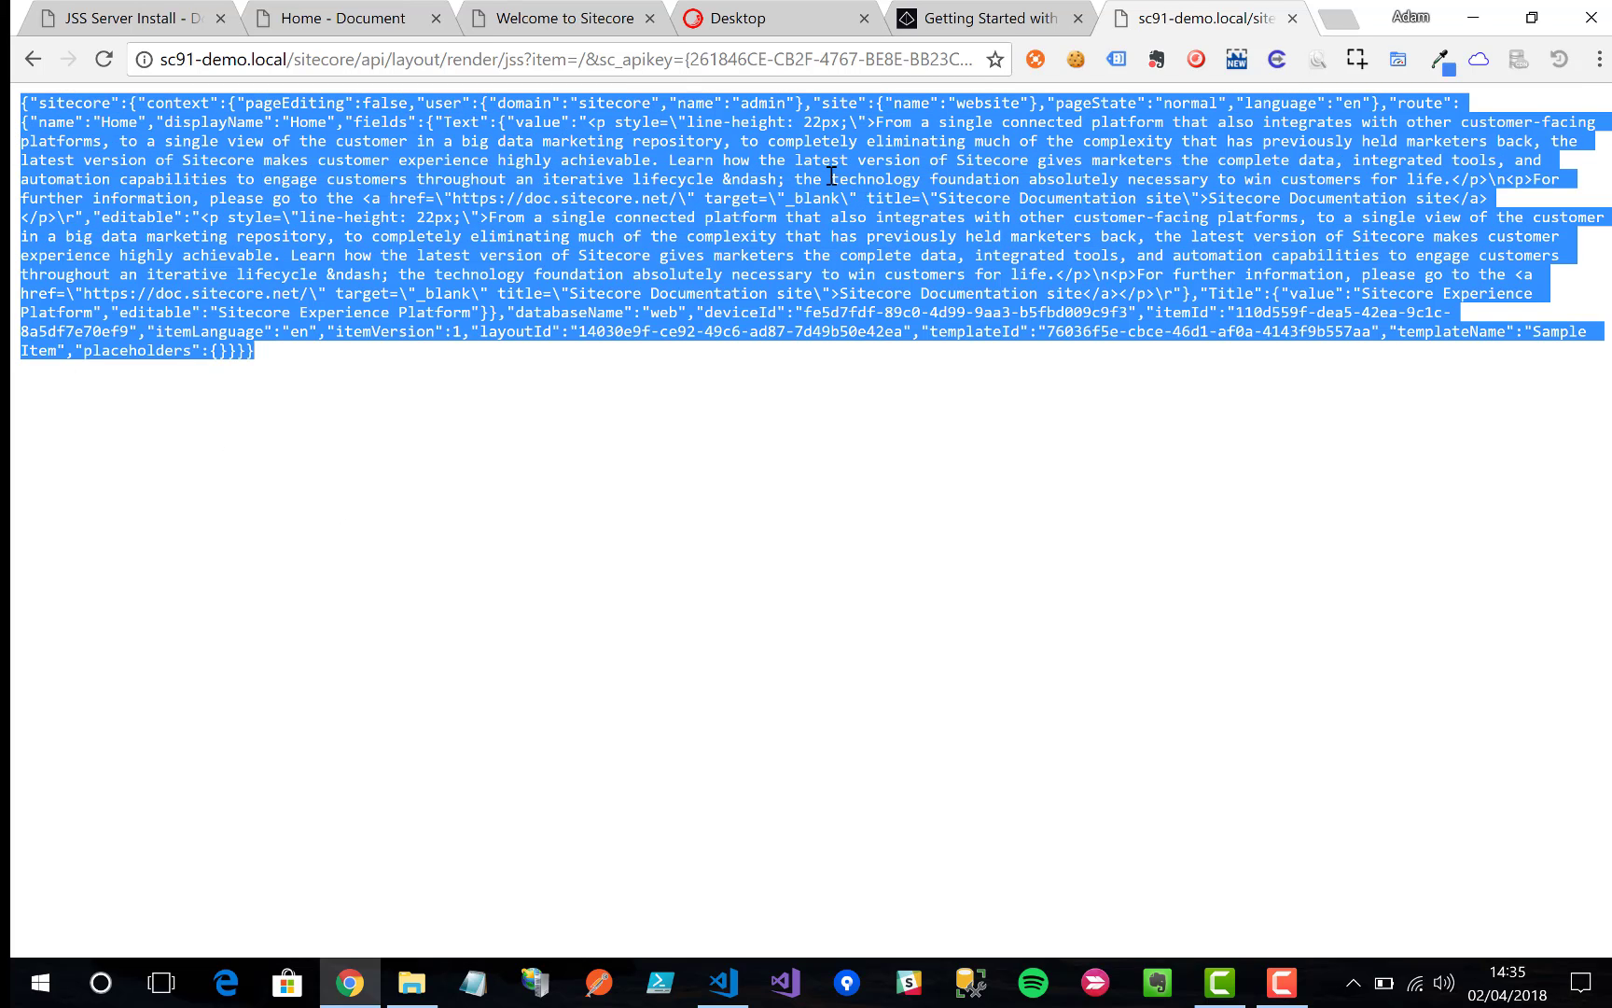
{"action": "left_click", "coordinate": [764, 415]}
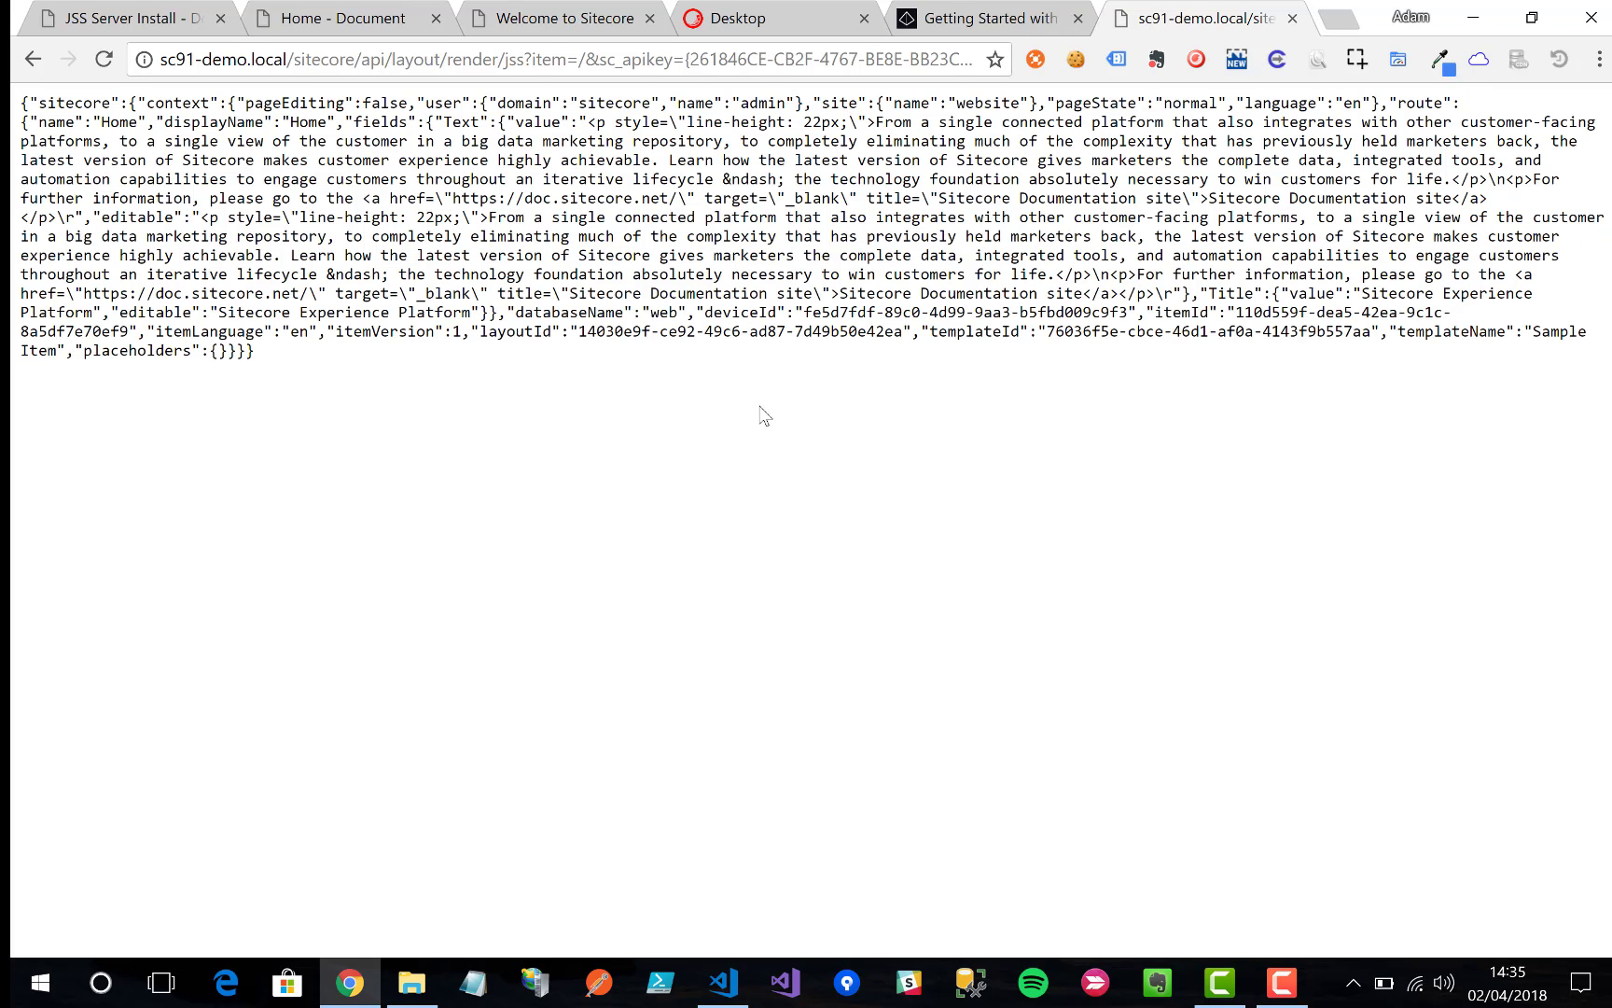
{"action": "left_click", "coordinate": [147, 21]}
{"action": "left_click", "coordinate": [654, 427]}
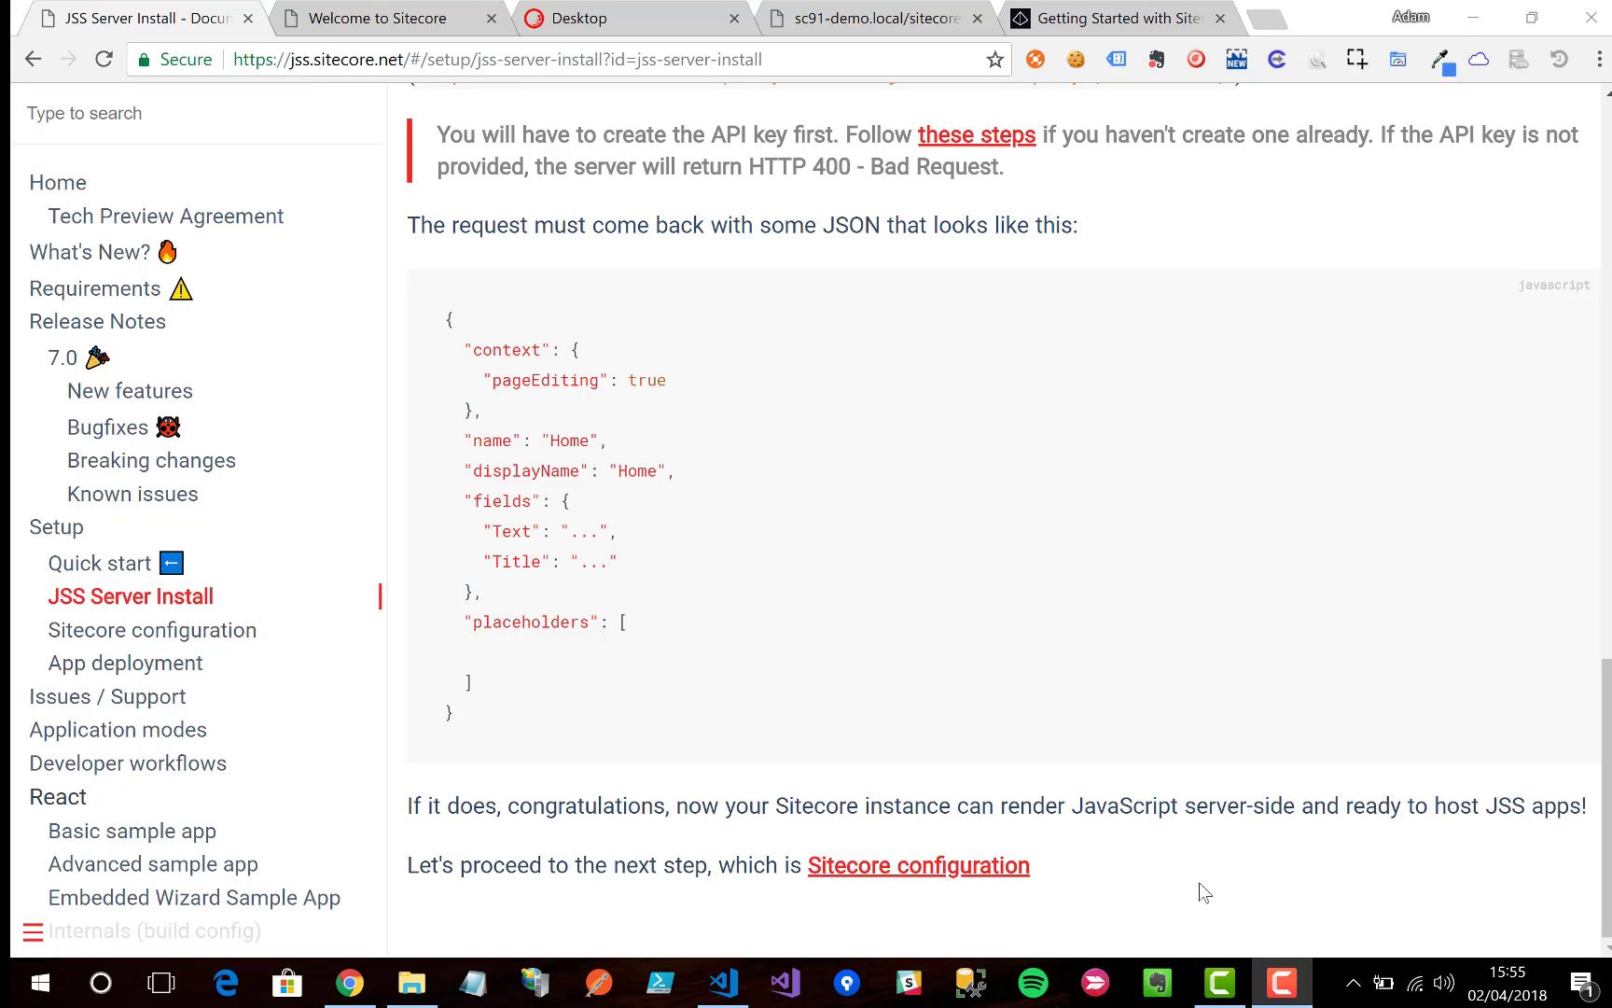
Step: Open the Sitecore configuration page in a new tab and find the JssBasicAppReactWeb hosts entries
{"action": "right_click", "coordinate": [962, 862]}
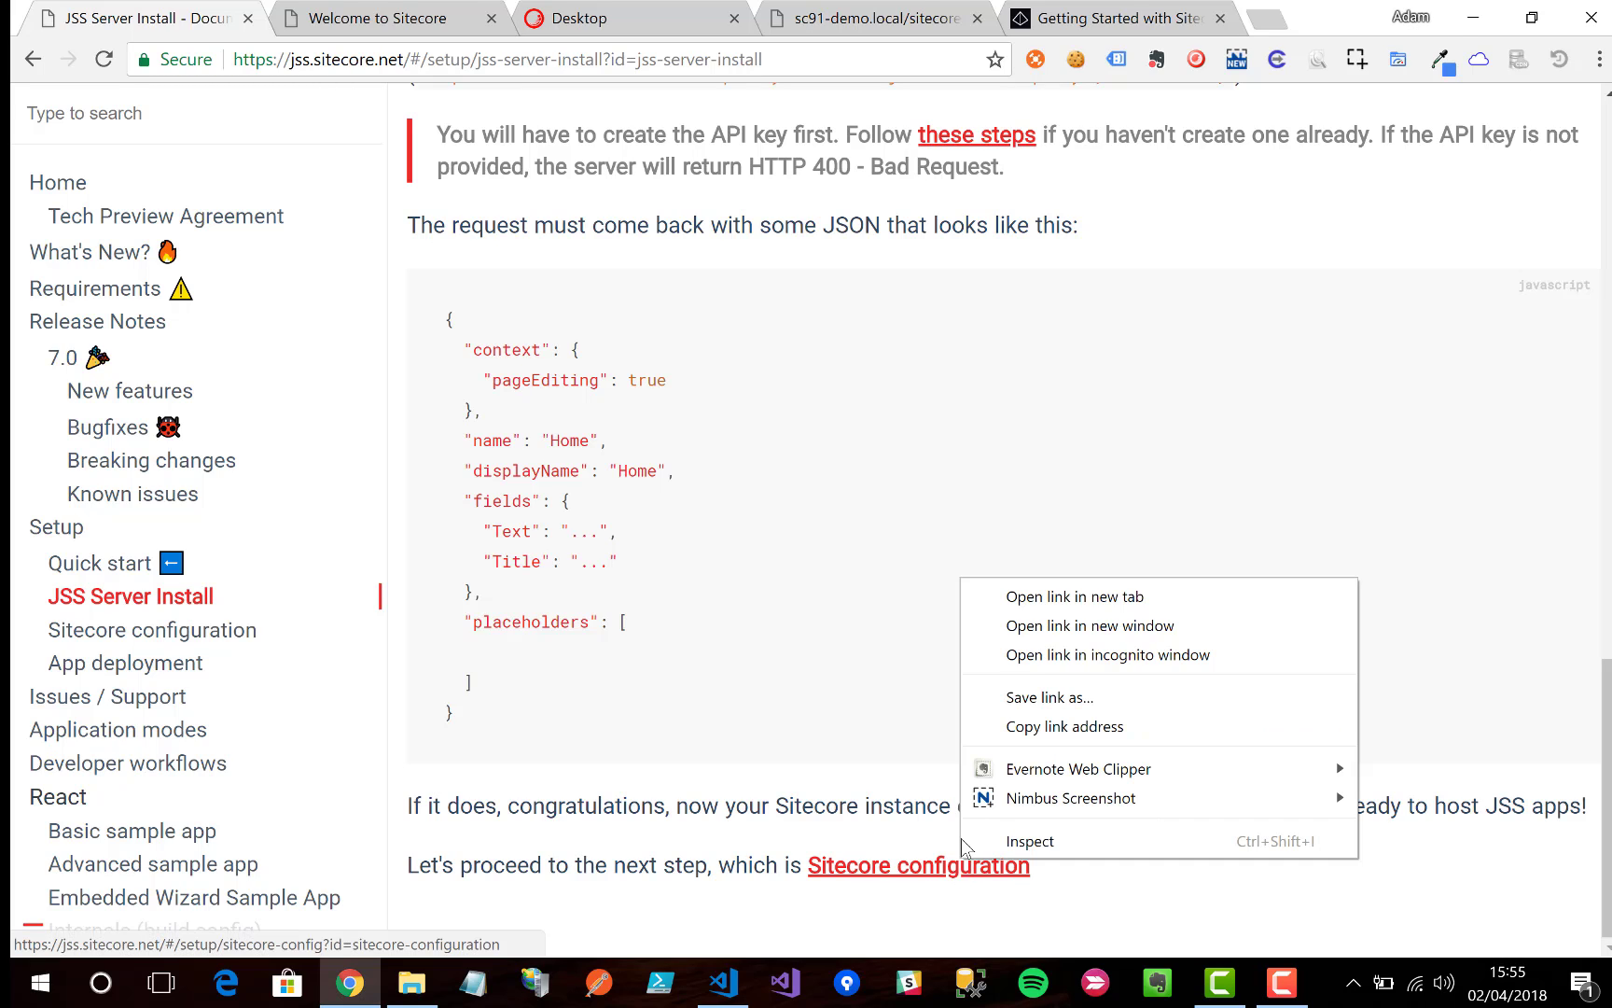
{"action": "left_click", "coordinate": [1066, 598]}
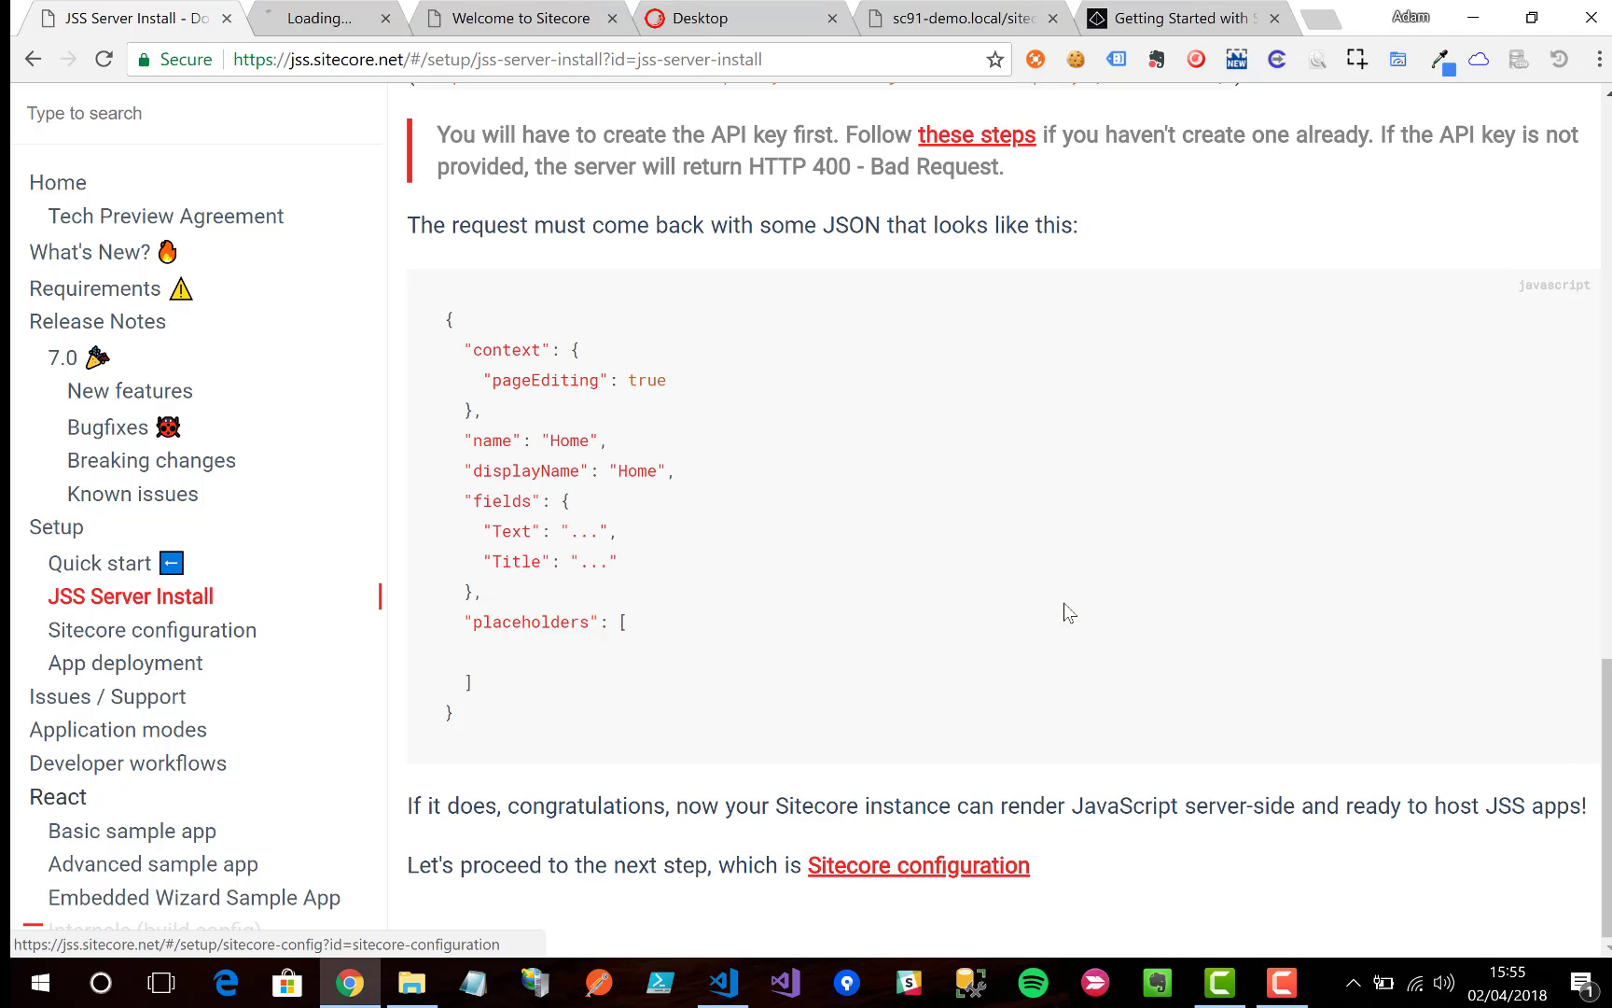
{"action": "left_click", "coordinate": [351, 16]}
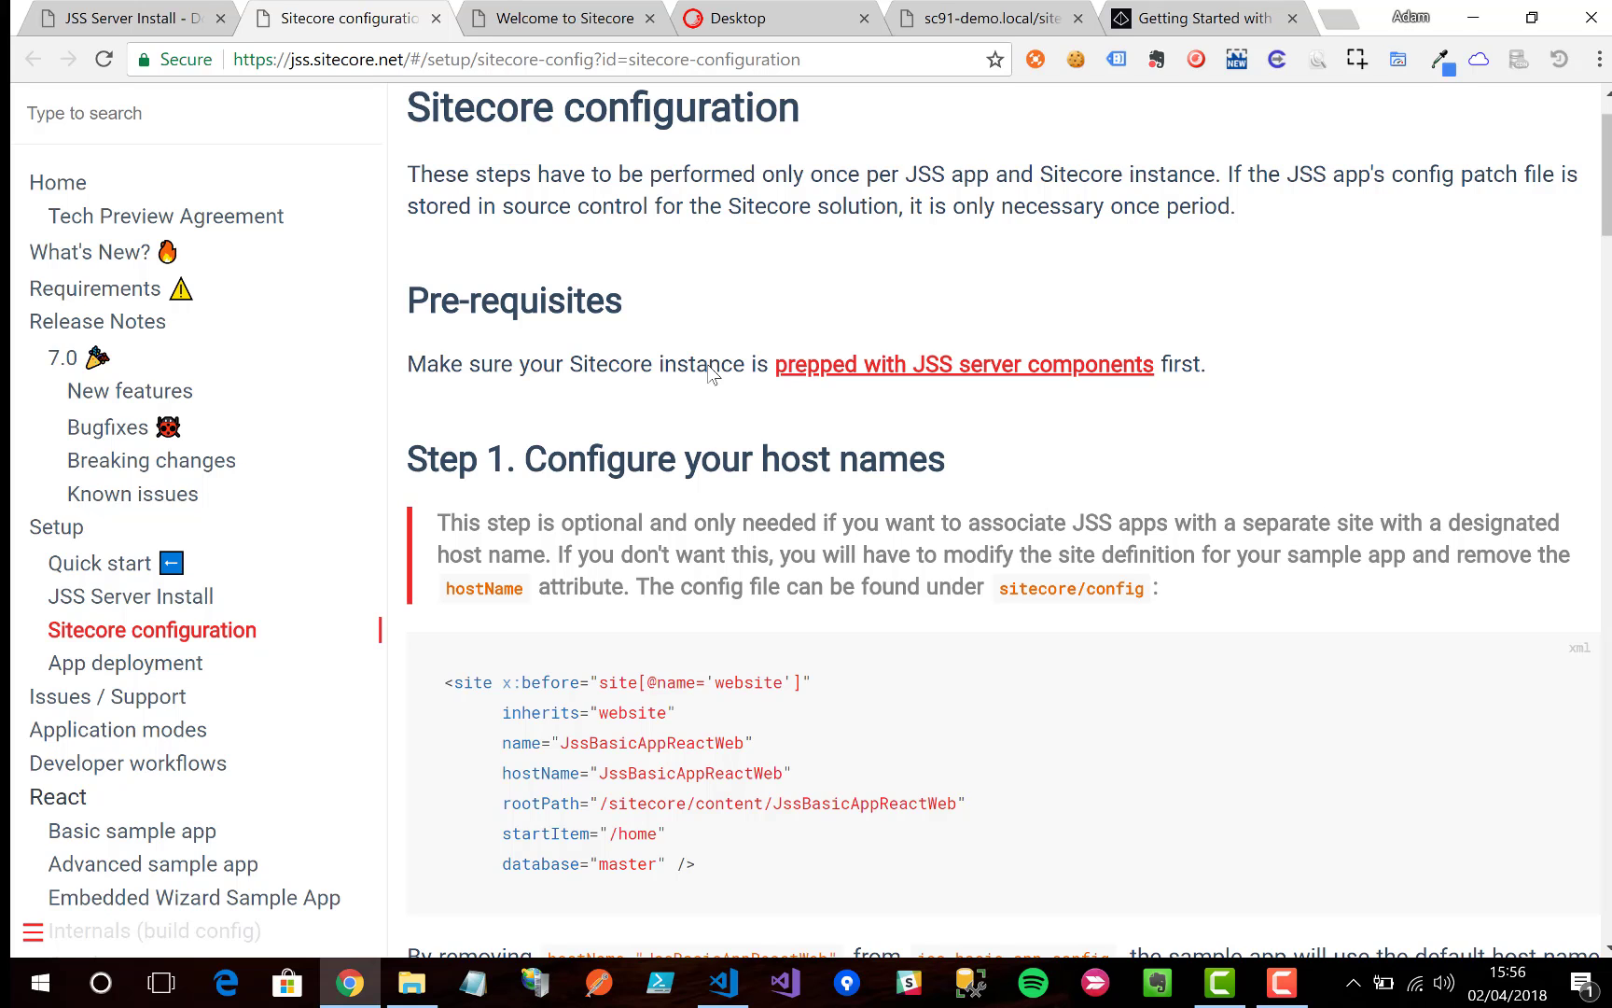
{"action": "scroll", "coordinate": [711, 371], "scroll_direction": "down", "scroll_amount": 5}
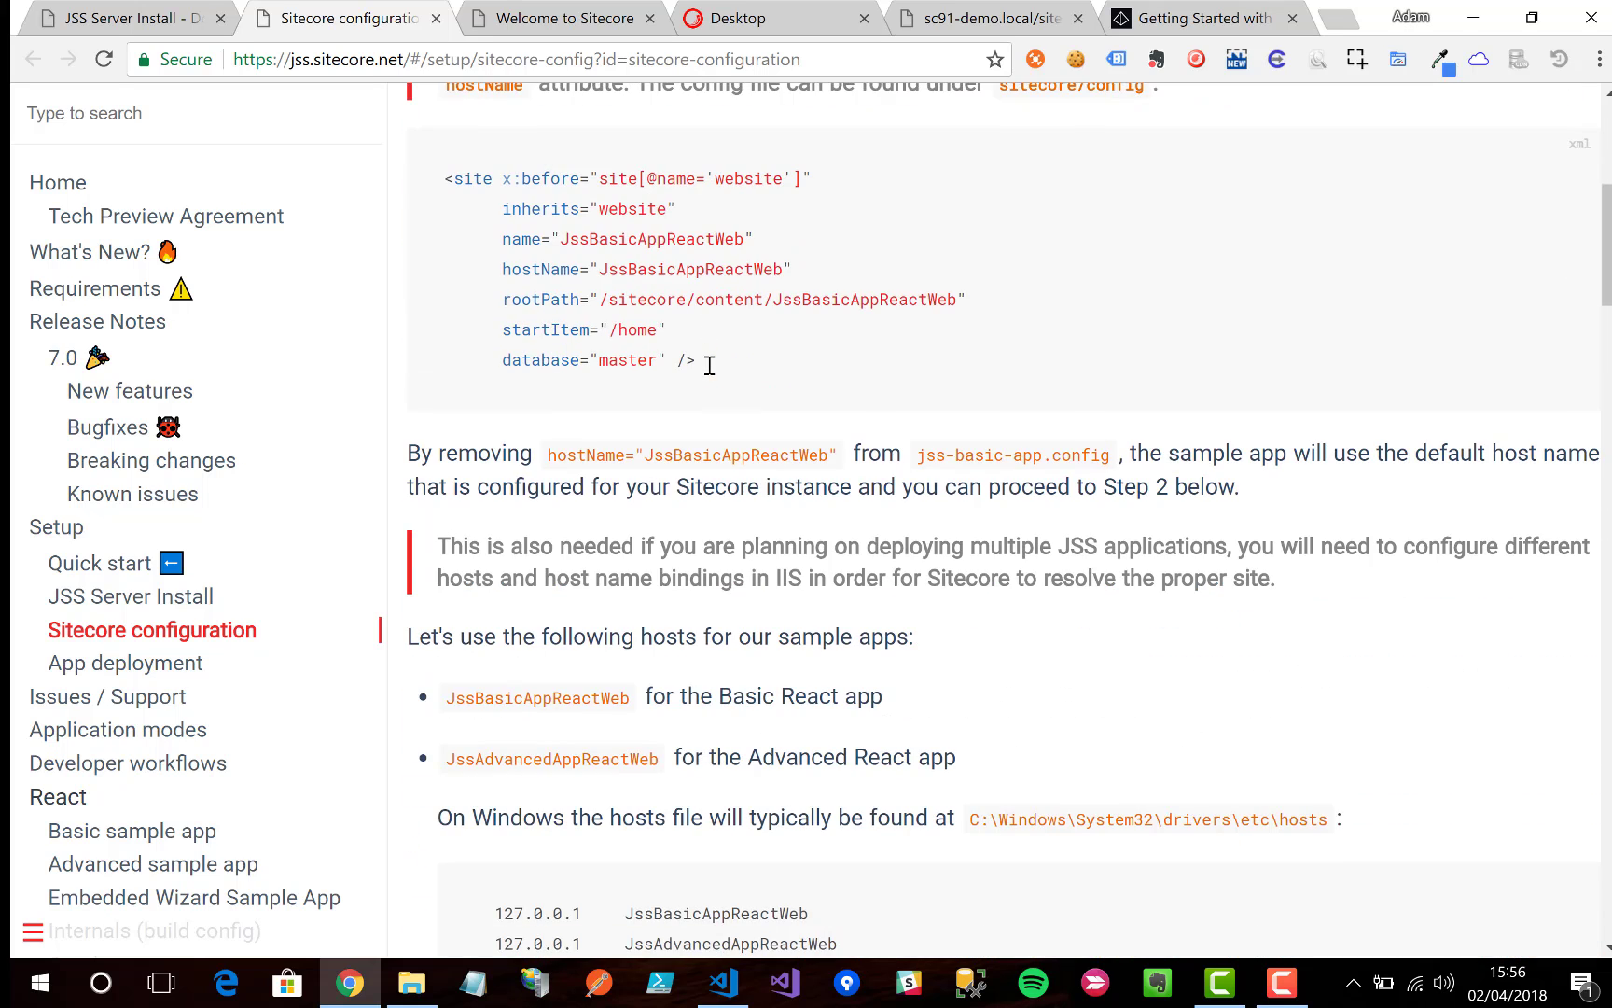
{"action": "scroll", "coordinate": [691, 447], "scroll_direction": "down", "scroll_amount": 3}
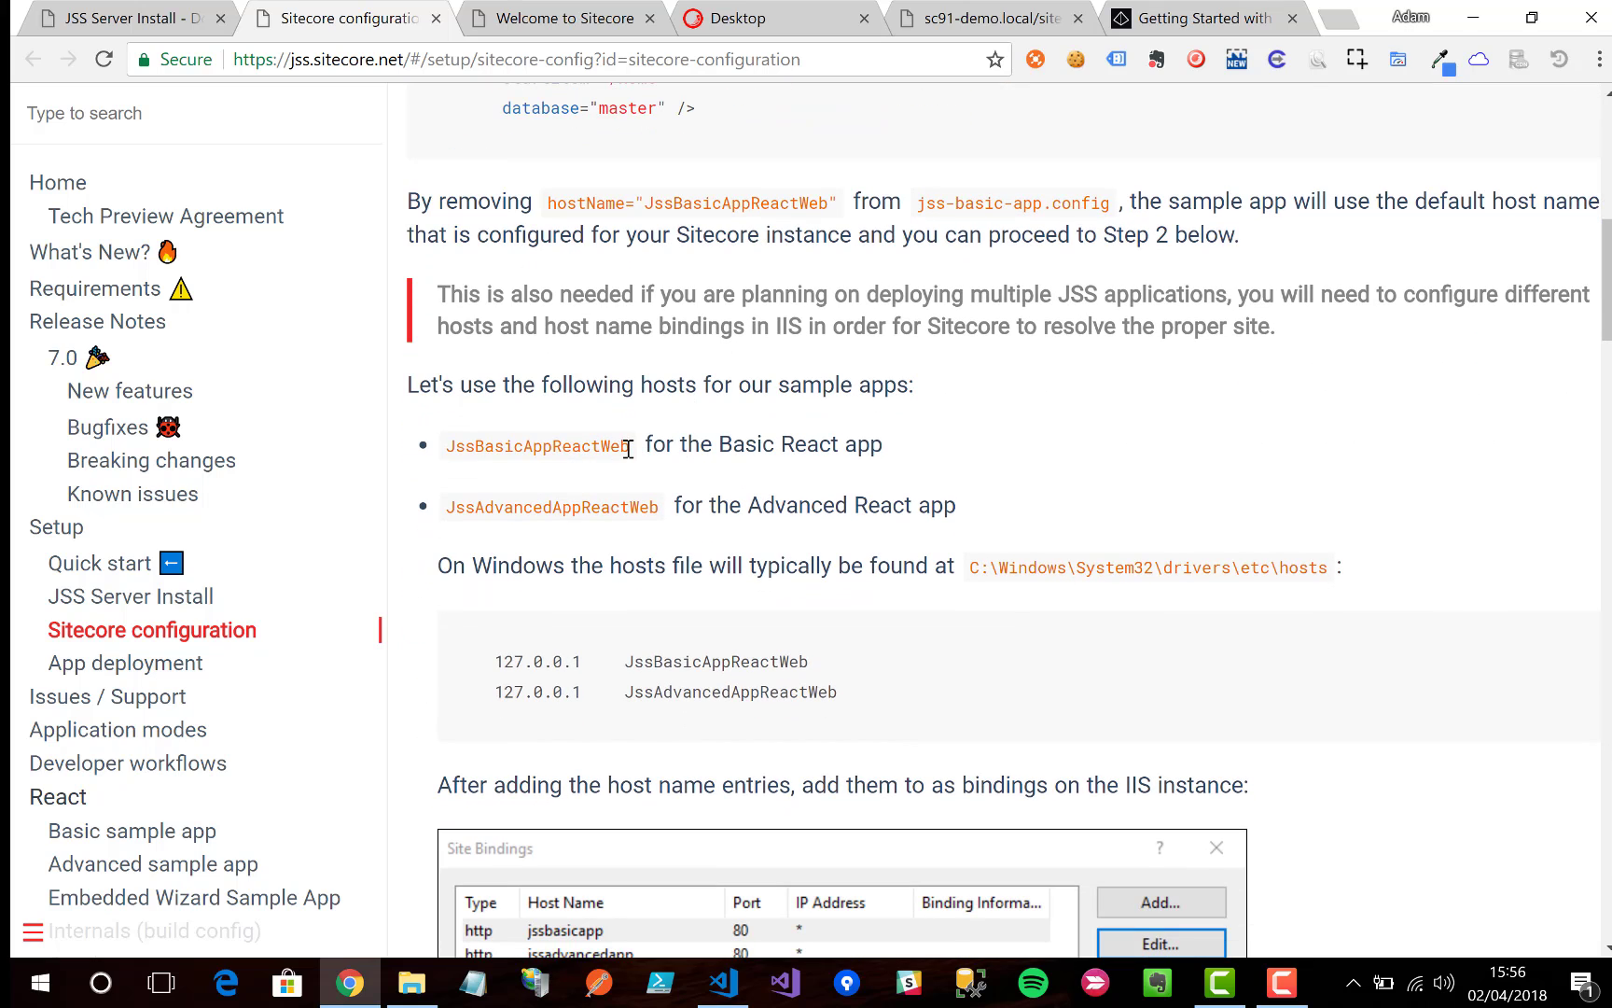
{"action": "left_click_drag", "start_coordinate": [628, 445], "coordinate": [450, 450]}
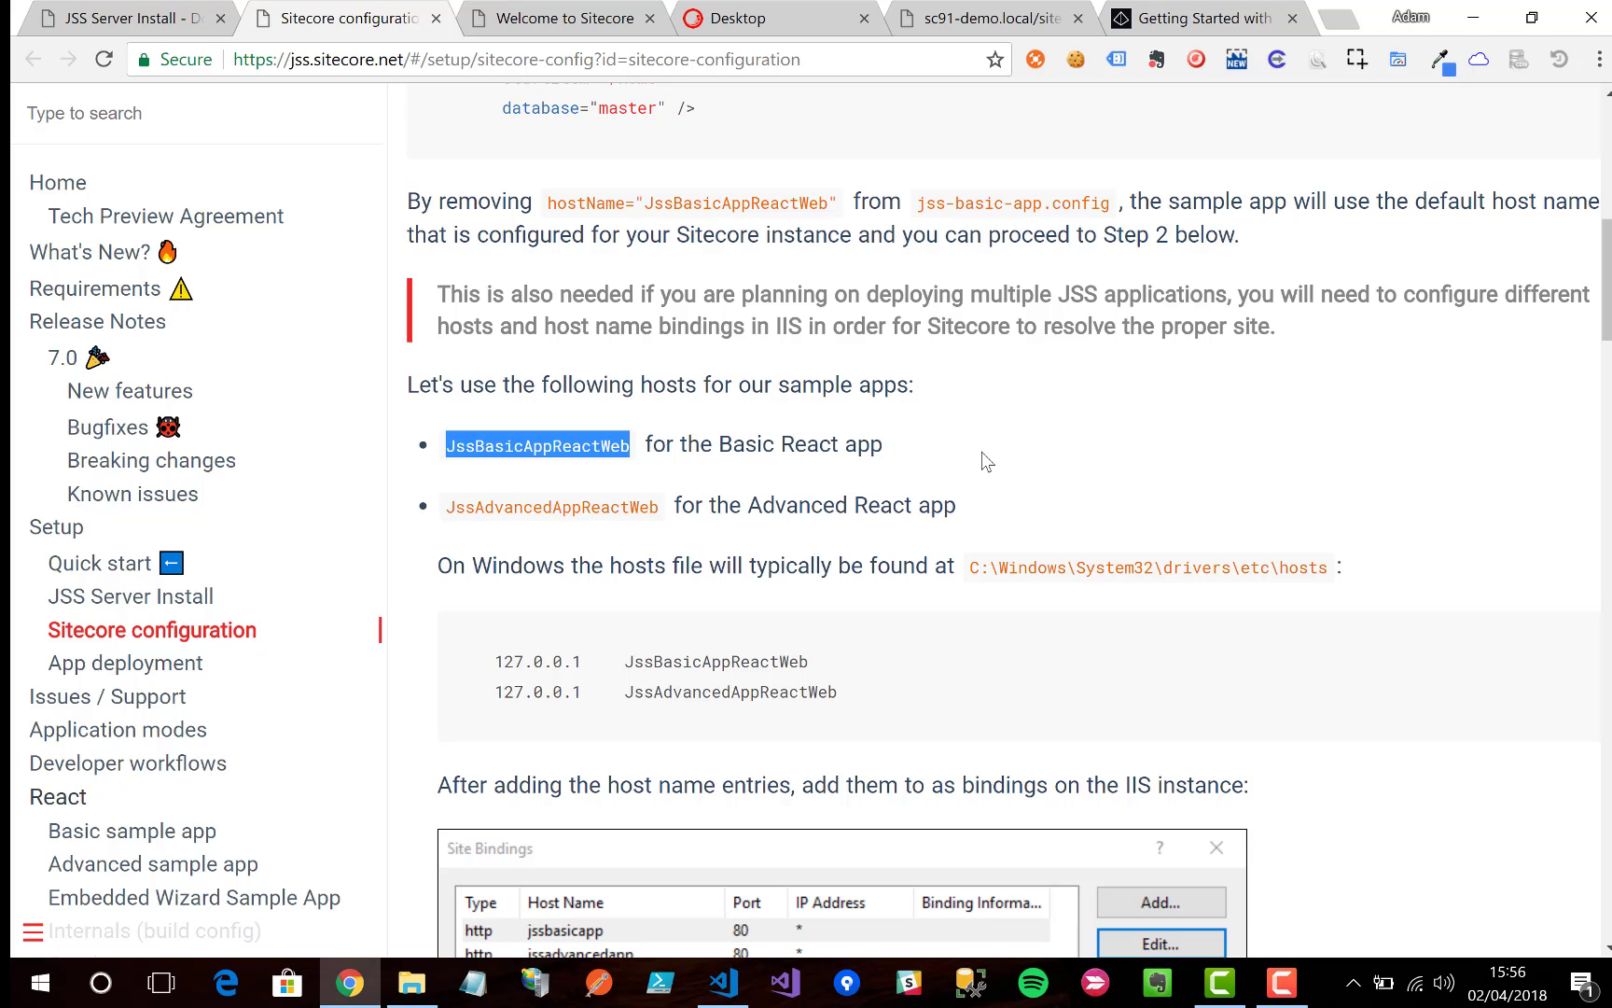
{"action": "left_click_drag", "start_coordinate": [844, 665], "coordinate": [496, 661]}
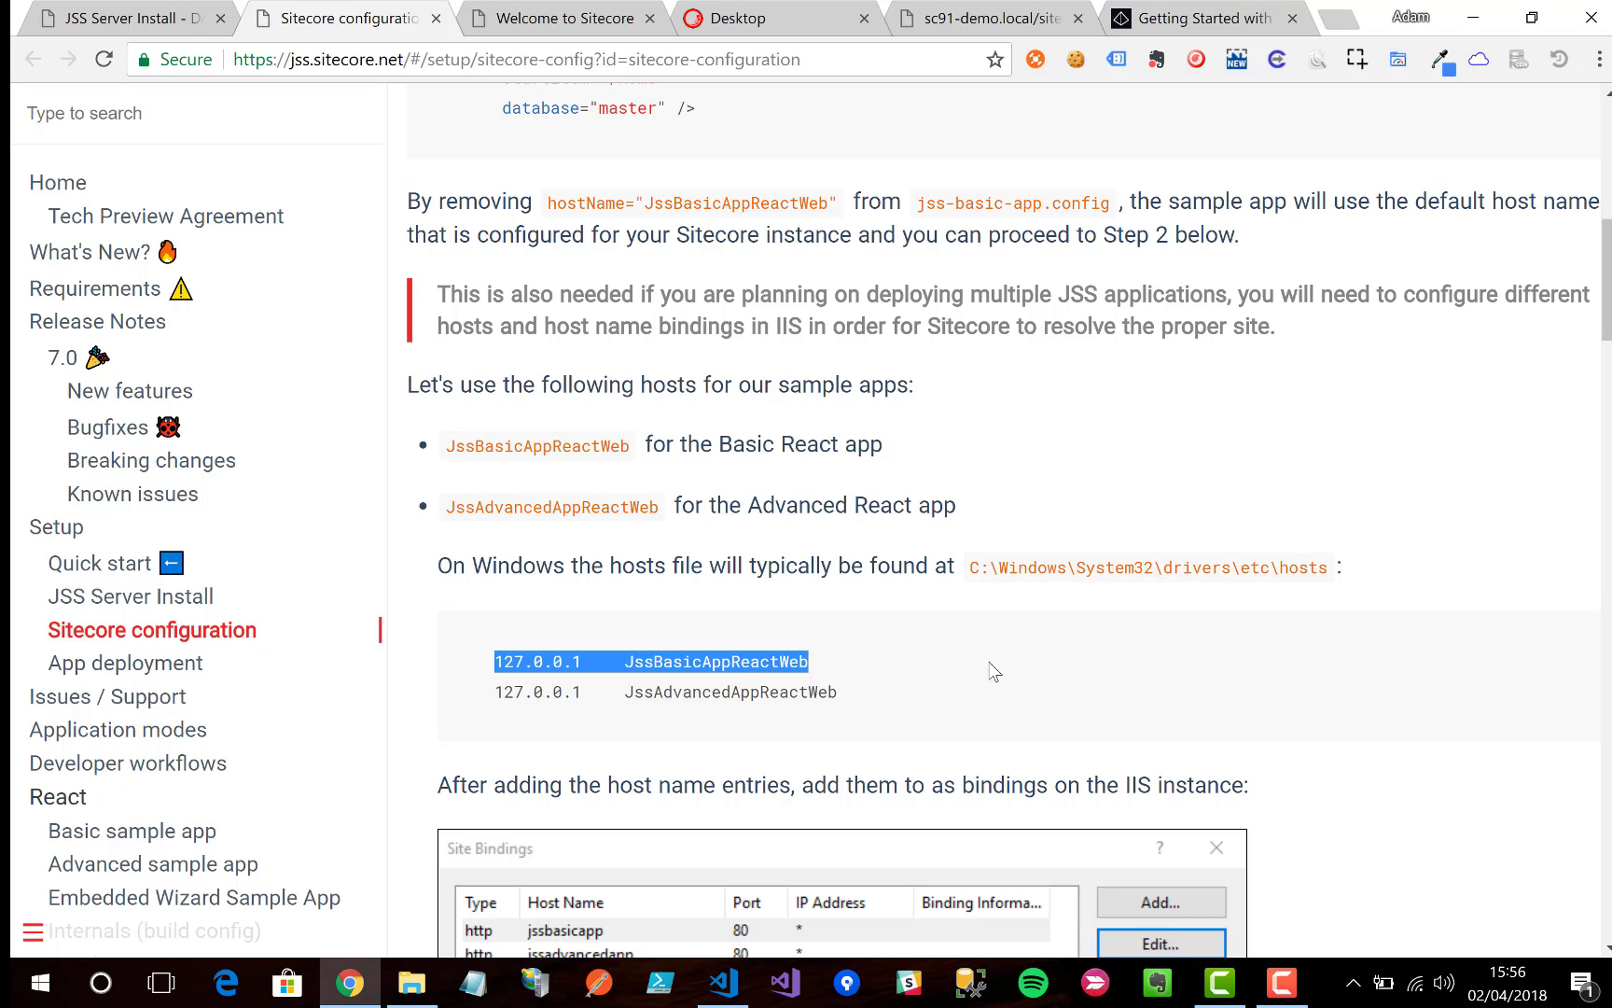
{"action": "left_click", "coordinate": [980, 689]}
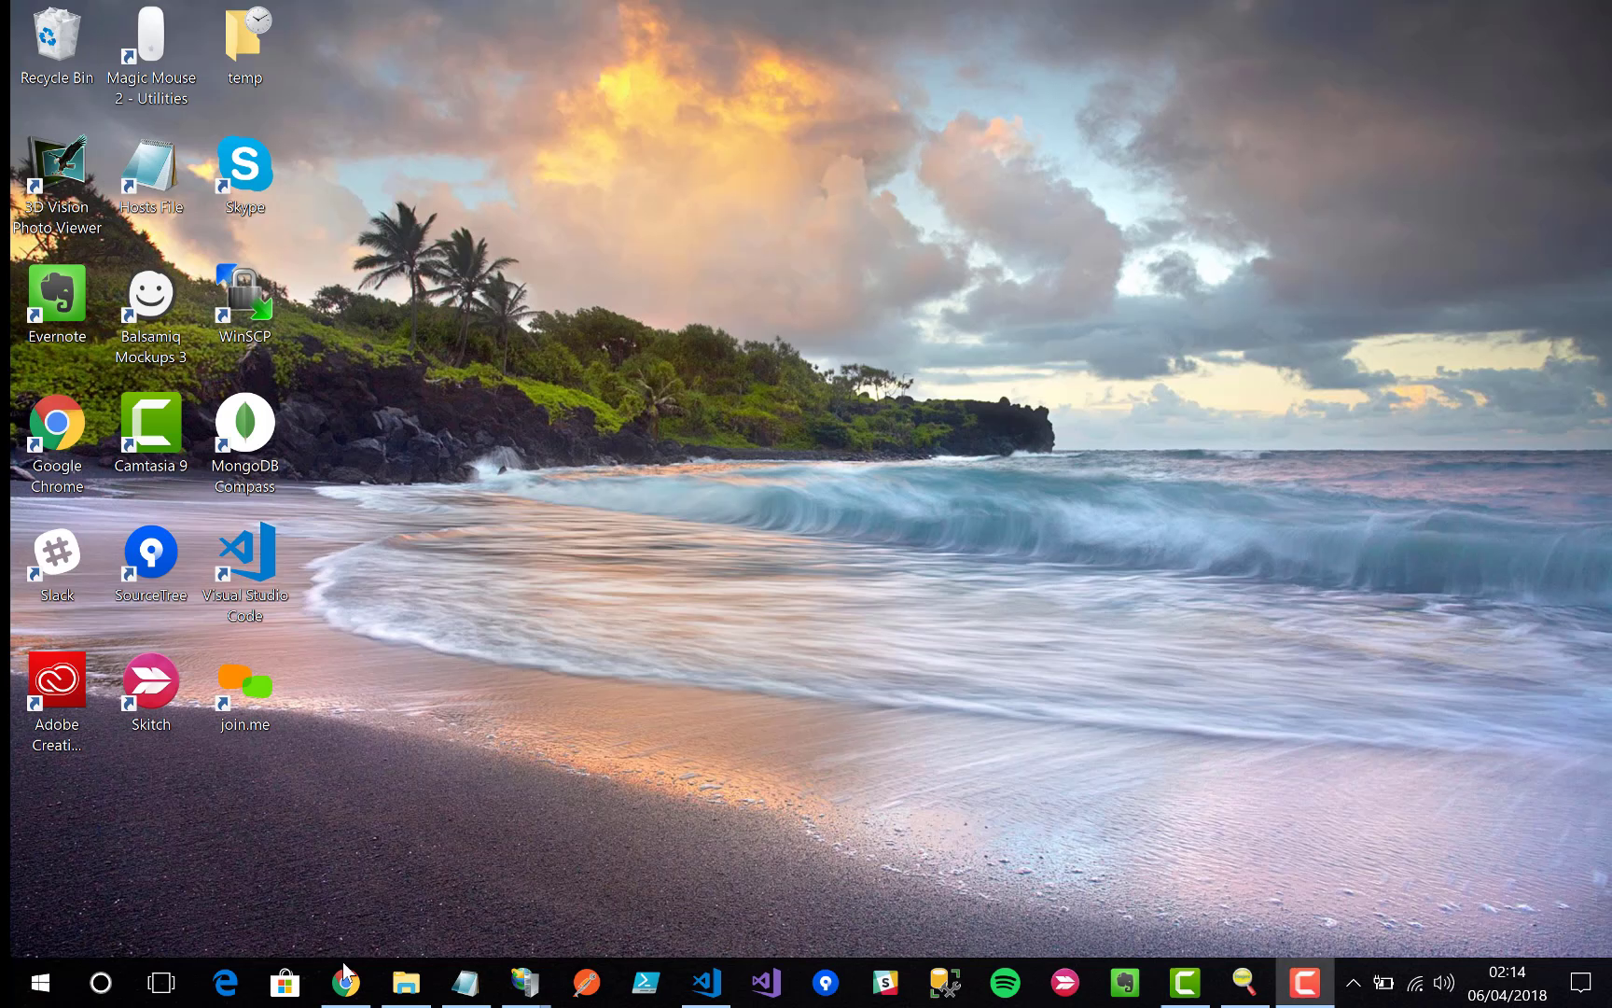
Step: Append 127.0.0.1 myapp.dev.local to the end of the hosts file and close Notepad
{"action": "double_click", "coordinate": [150, 170]}
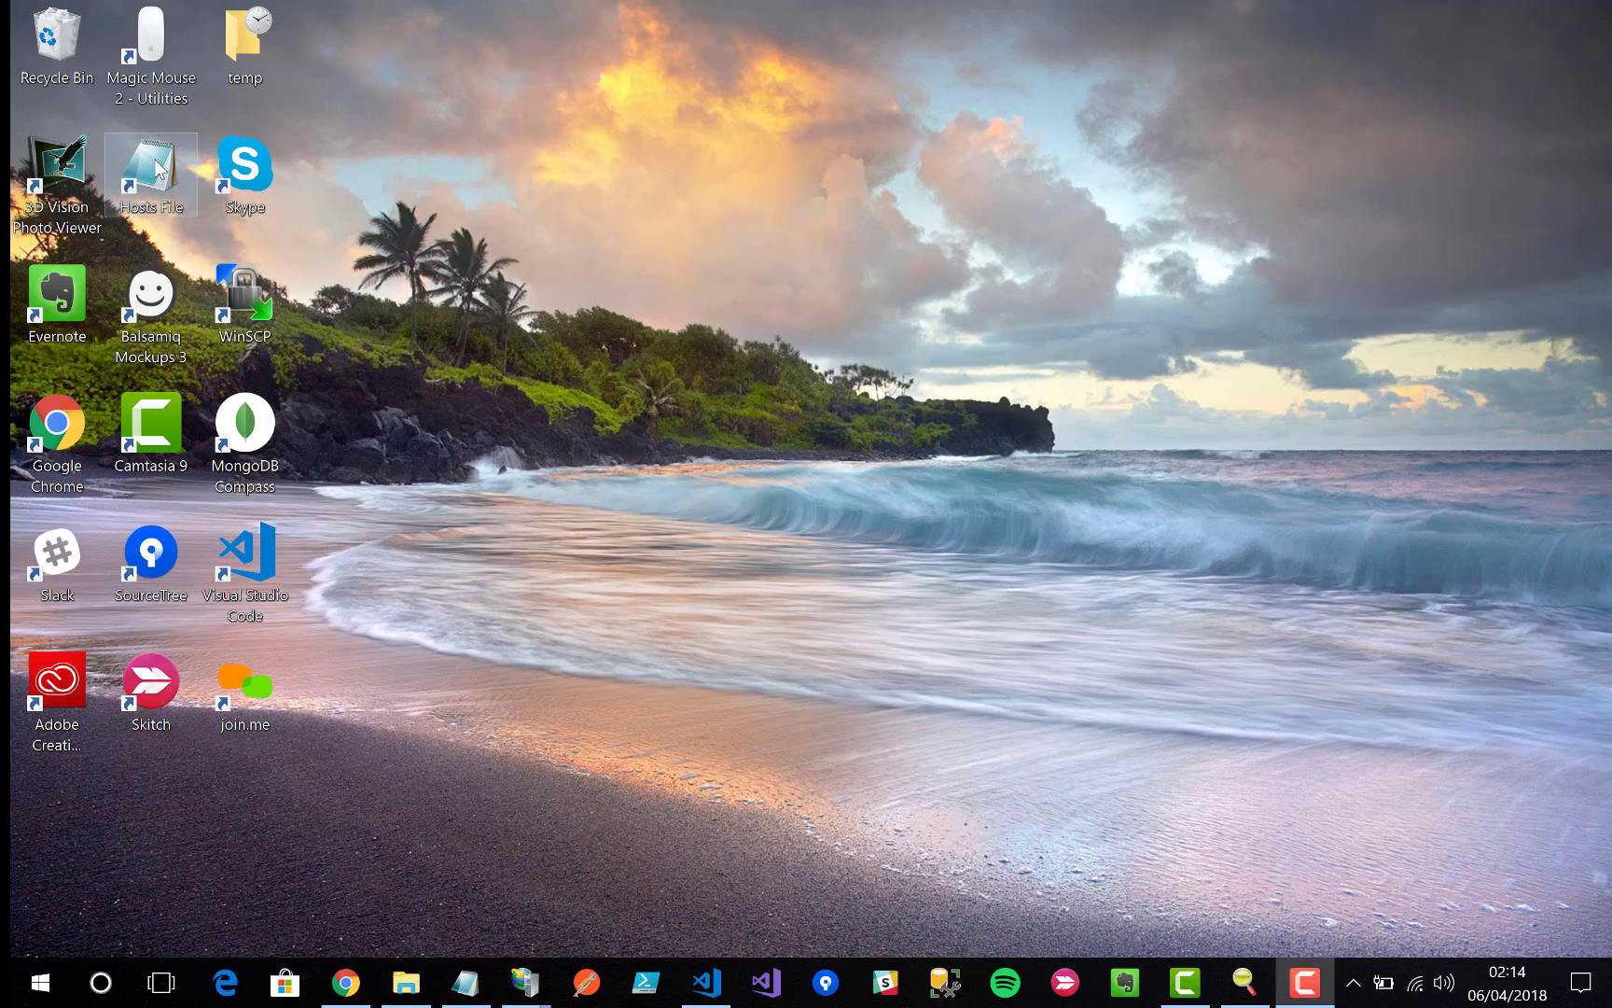
{"action": "scroll", "coordinate": [840, 490], "scroll_direction": "down", "scroll_amount": 15}
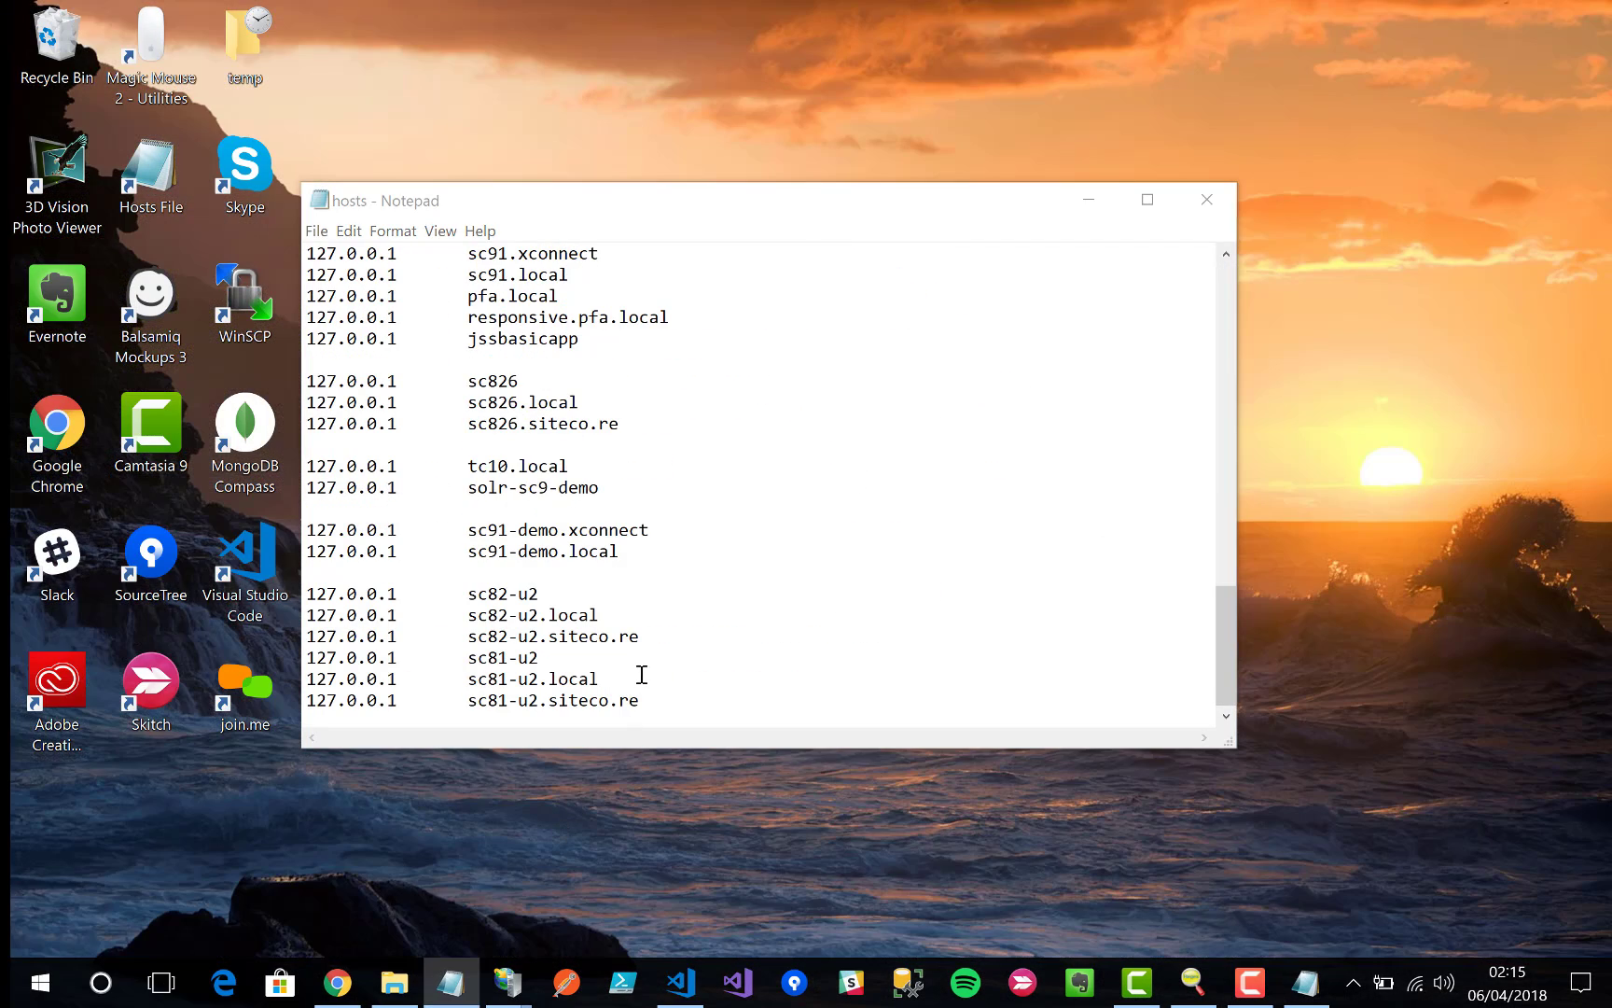
{"action": "left_click", "coordinate": [671, 700]}
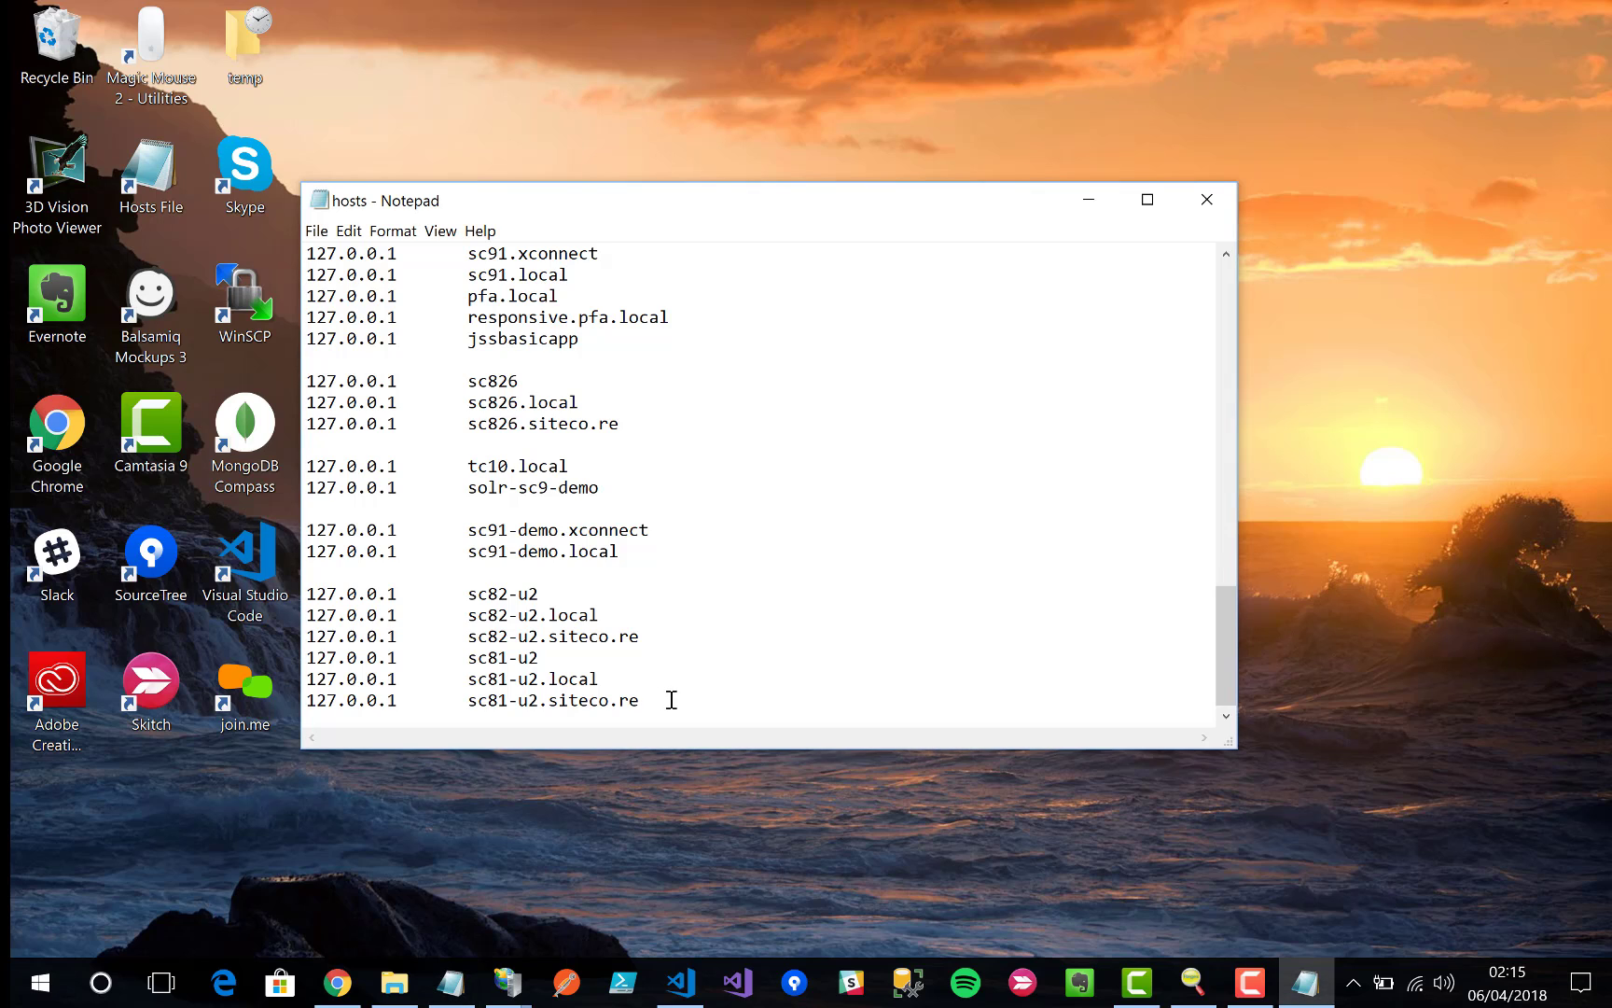
{"action": "key", "text": "Return"}
{"action": "key", "text": "Return"}
{"action": "type", "text": "127.0.0.1    myapp.dev.local"}
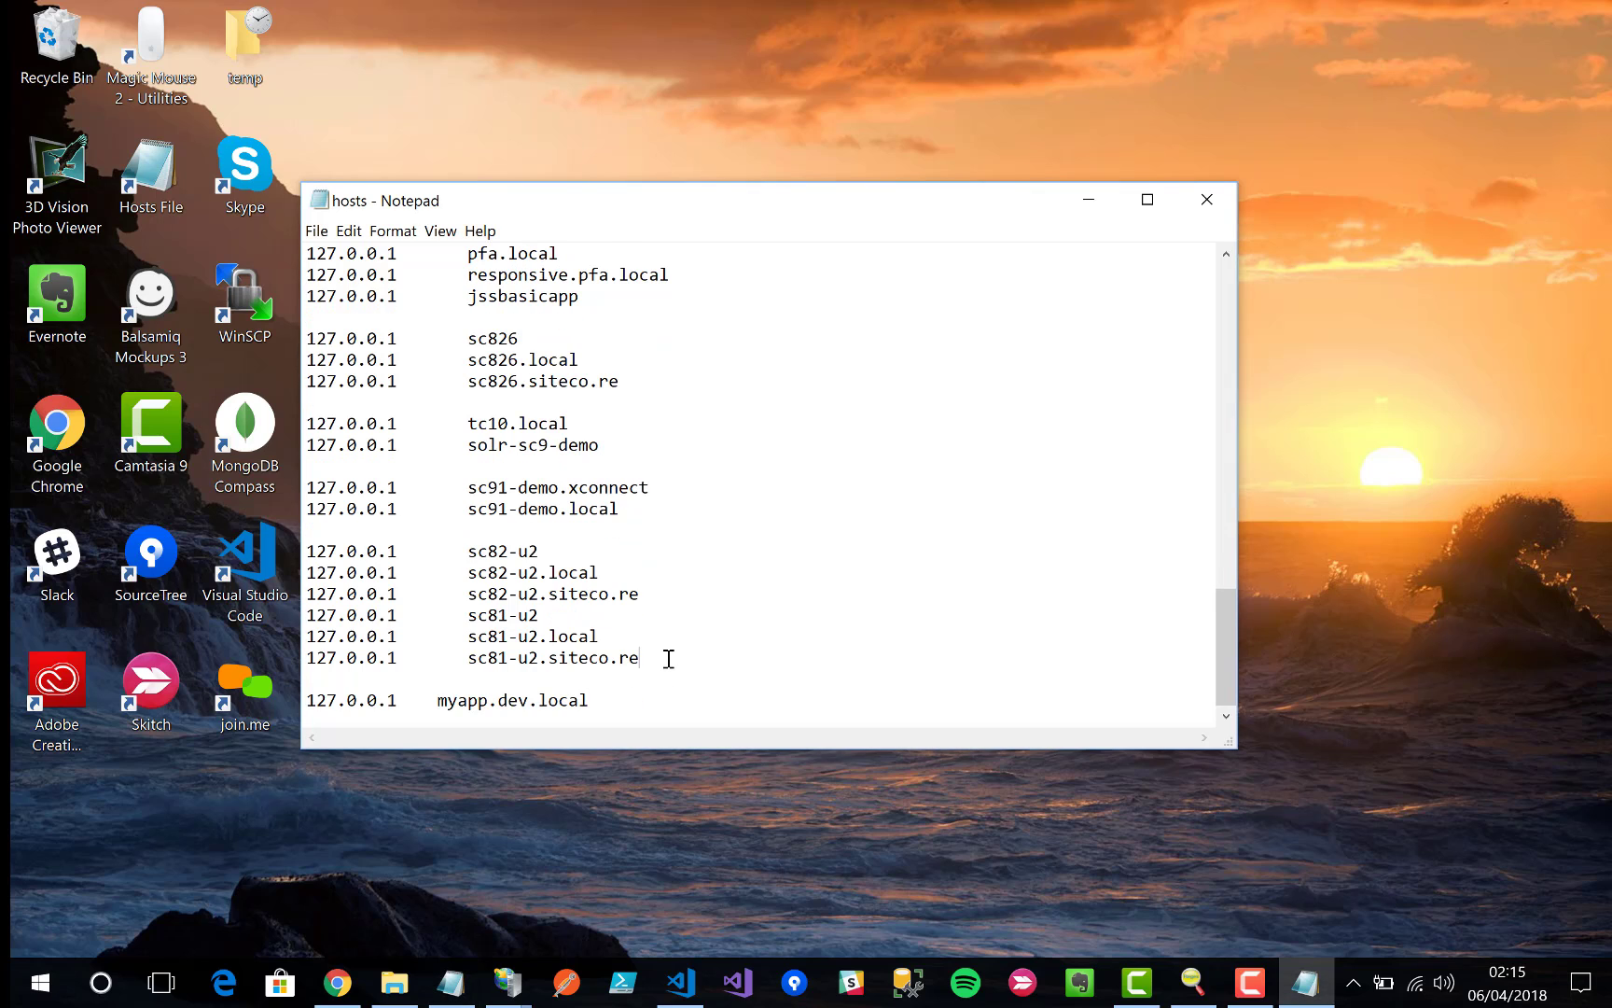
{"action": "left_click", "coordinate": [1227, 213]}
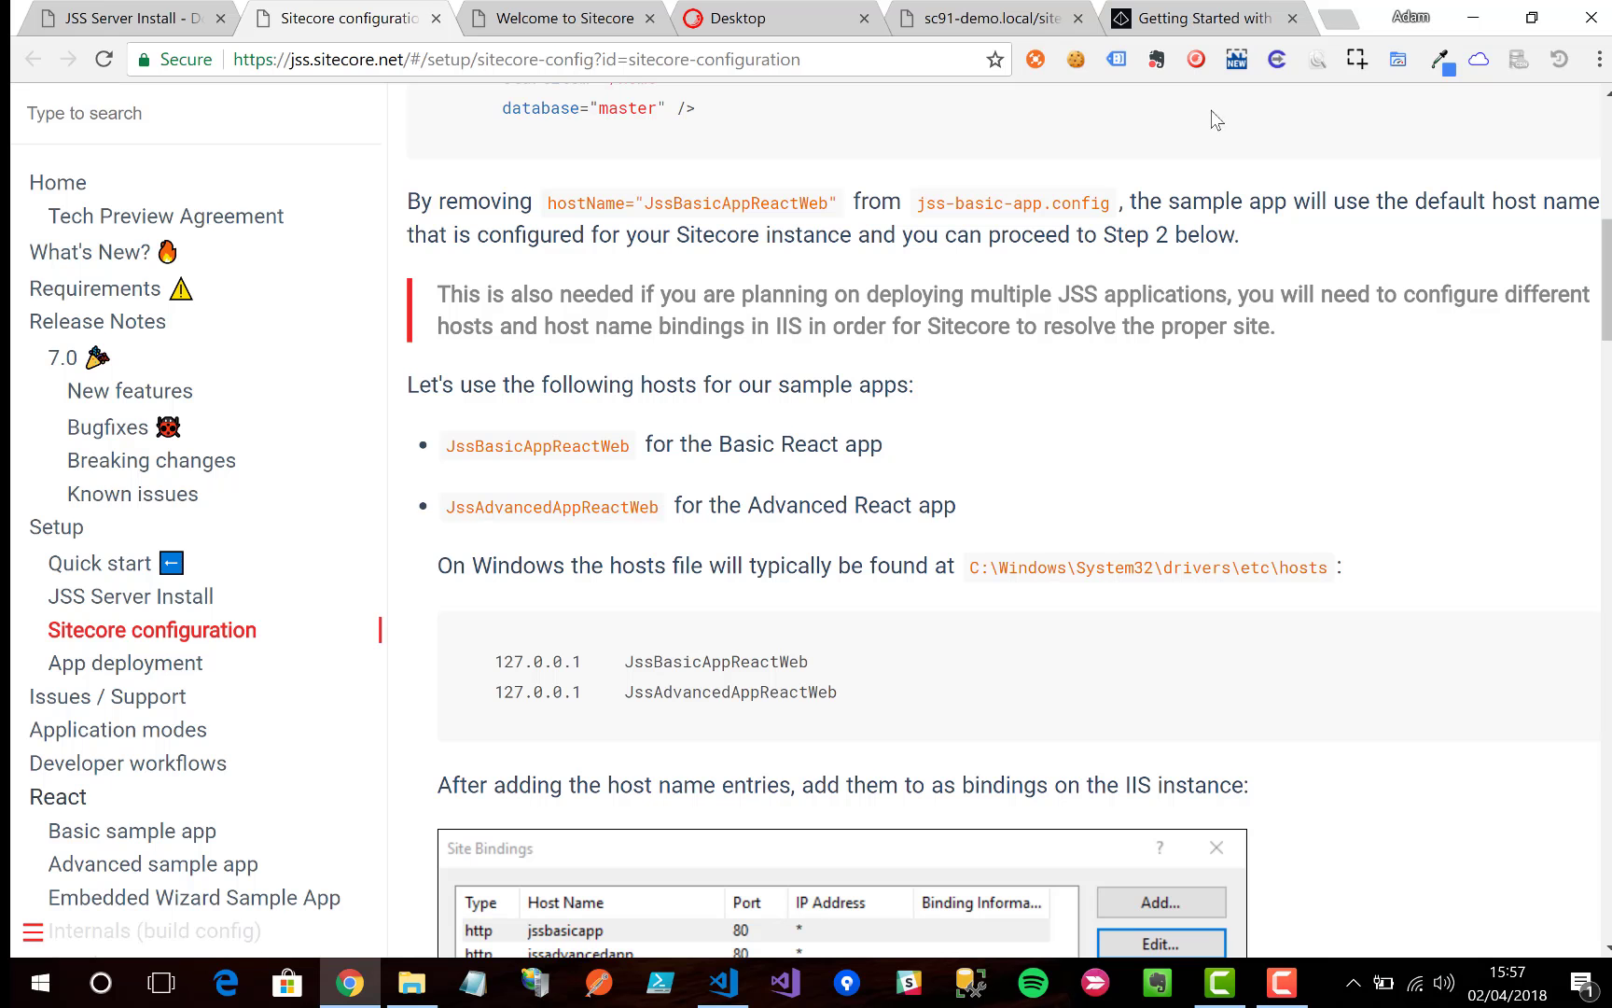
{"action": "scroll", "coordinate": [1042, 594], "scroll_direction": "down", "scroll_amount": 3}
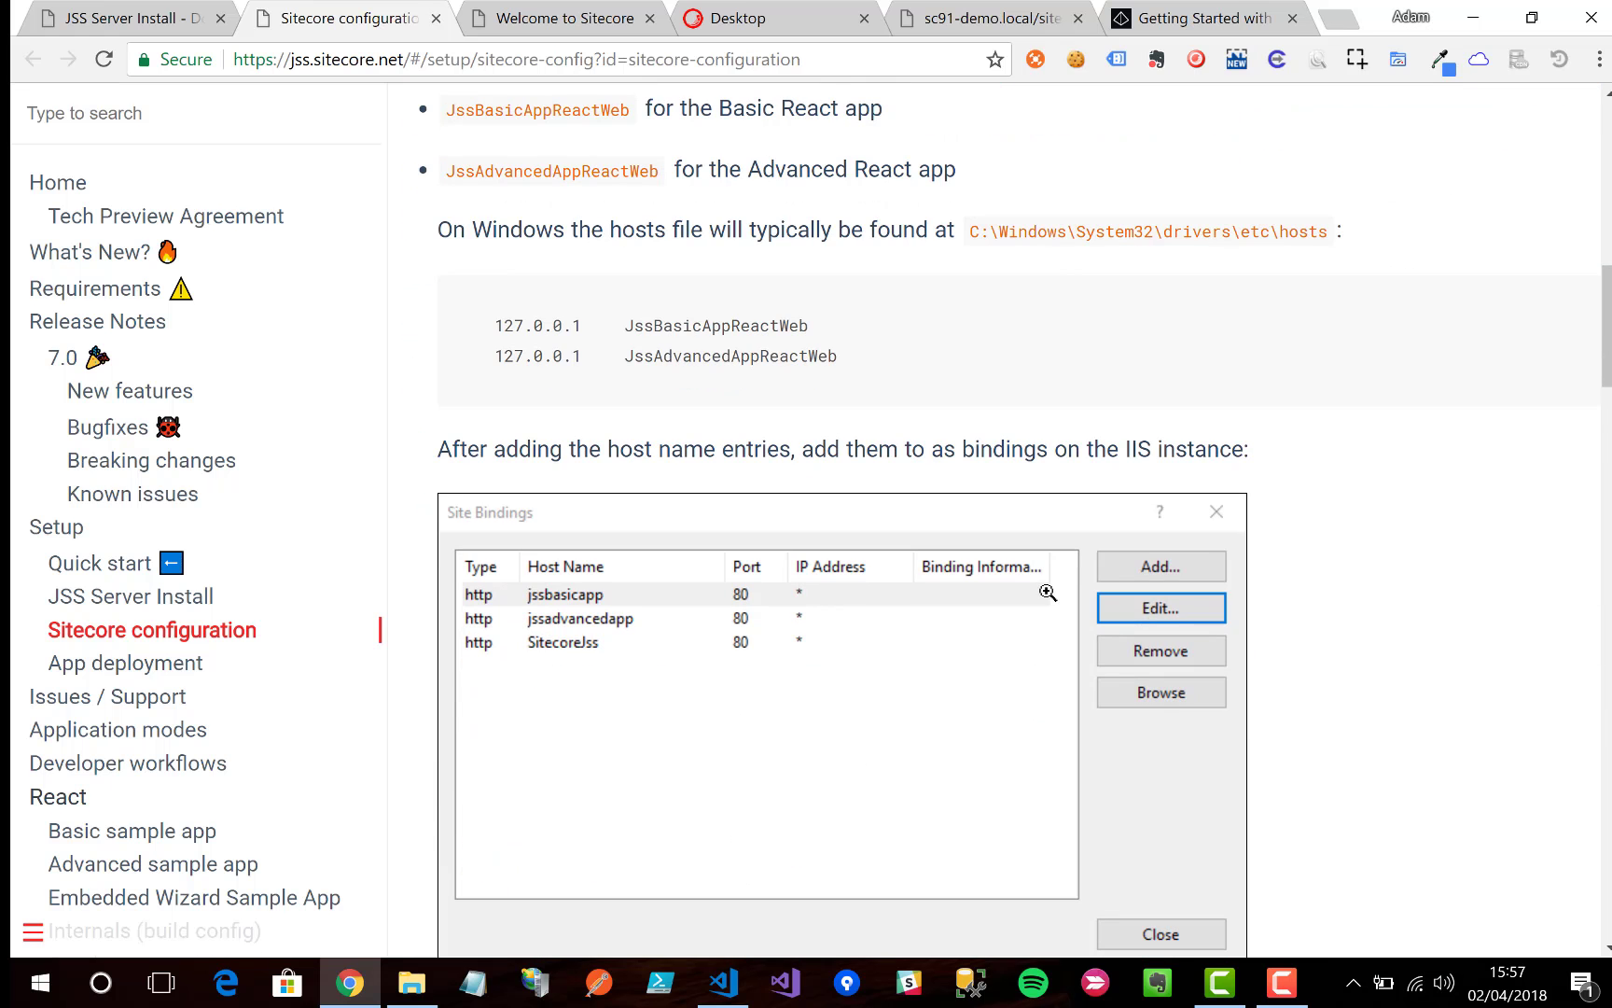
{"action": "scroll", "coordinate": [797, 675], "scroll_direction": "down", "scroll_amount": 2}
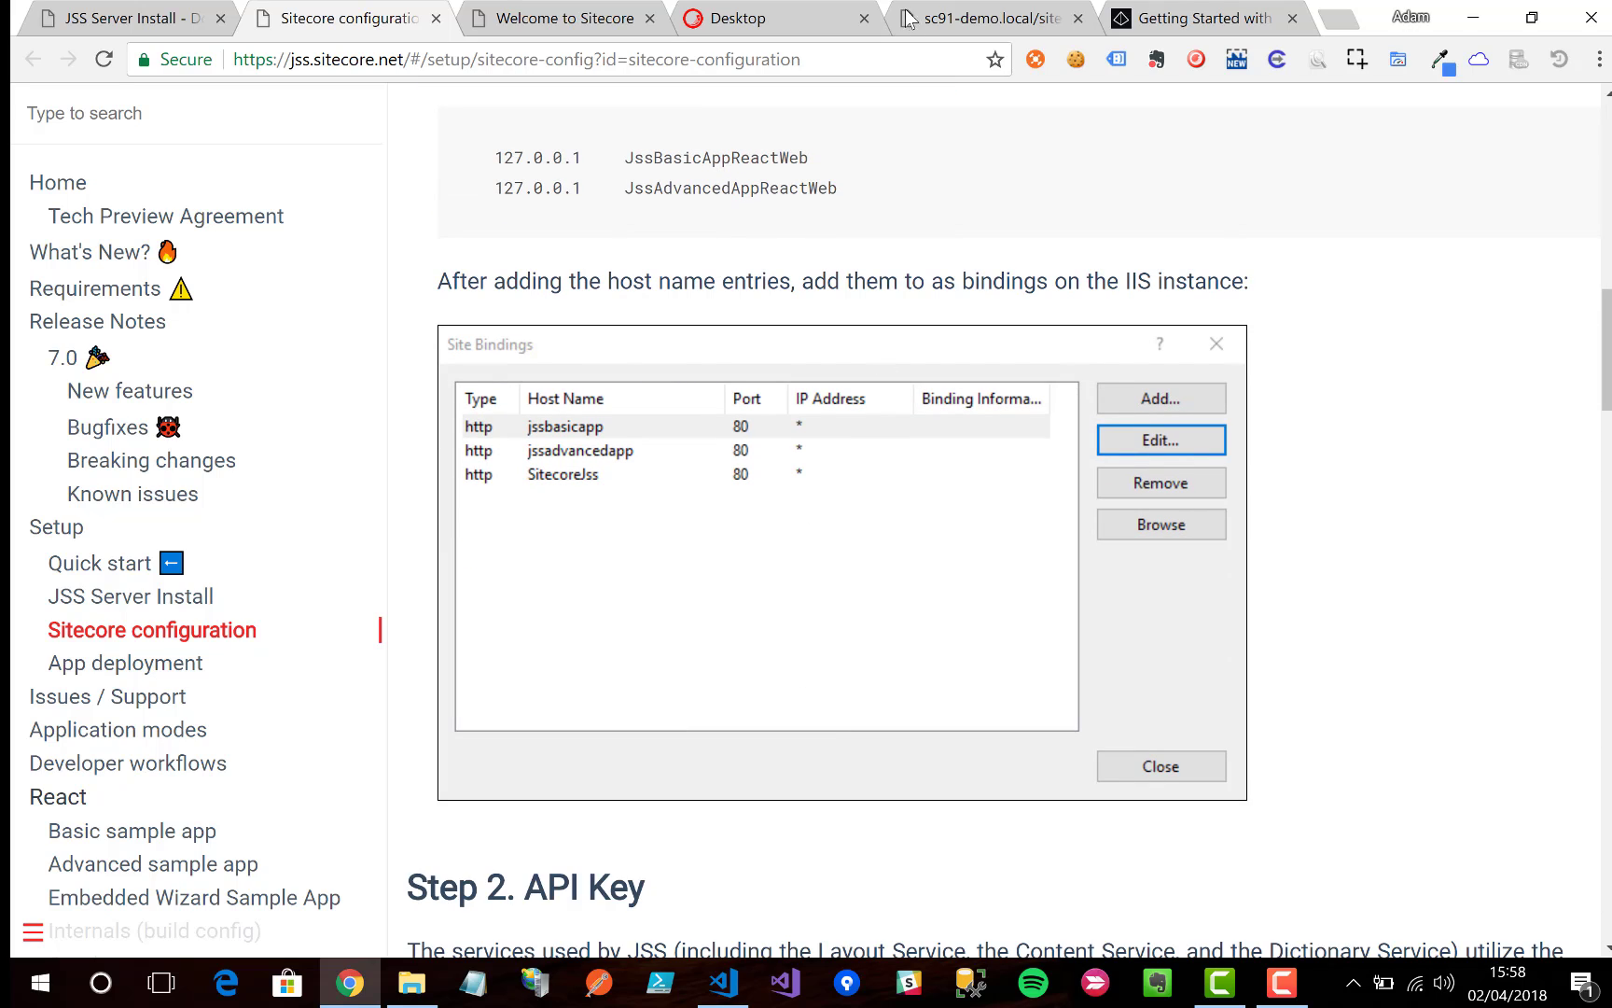
{"action": "double_click", "coordinate": [795, 156]}
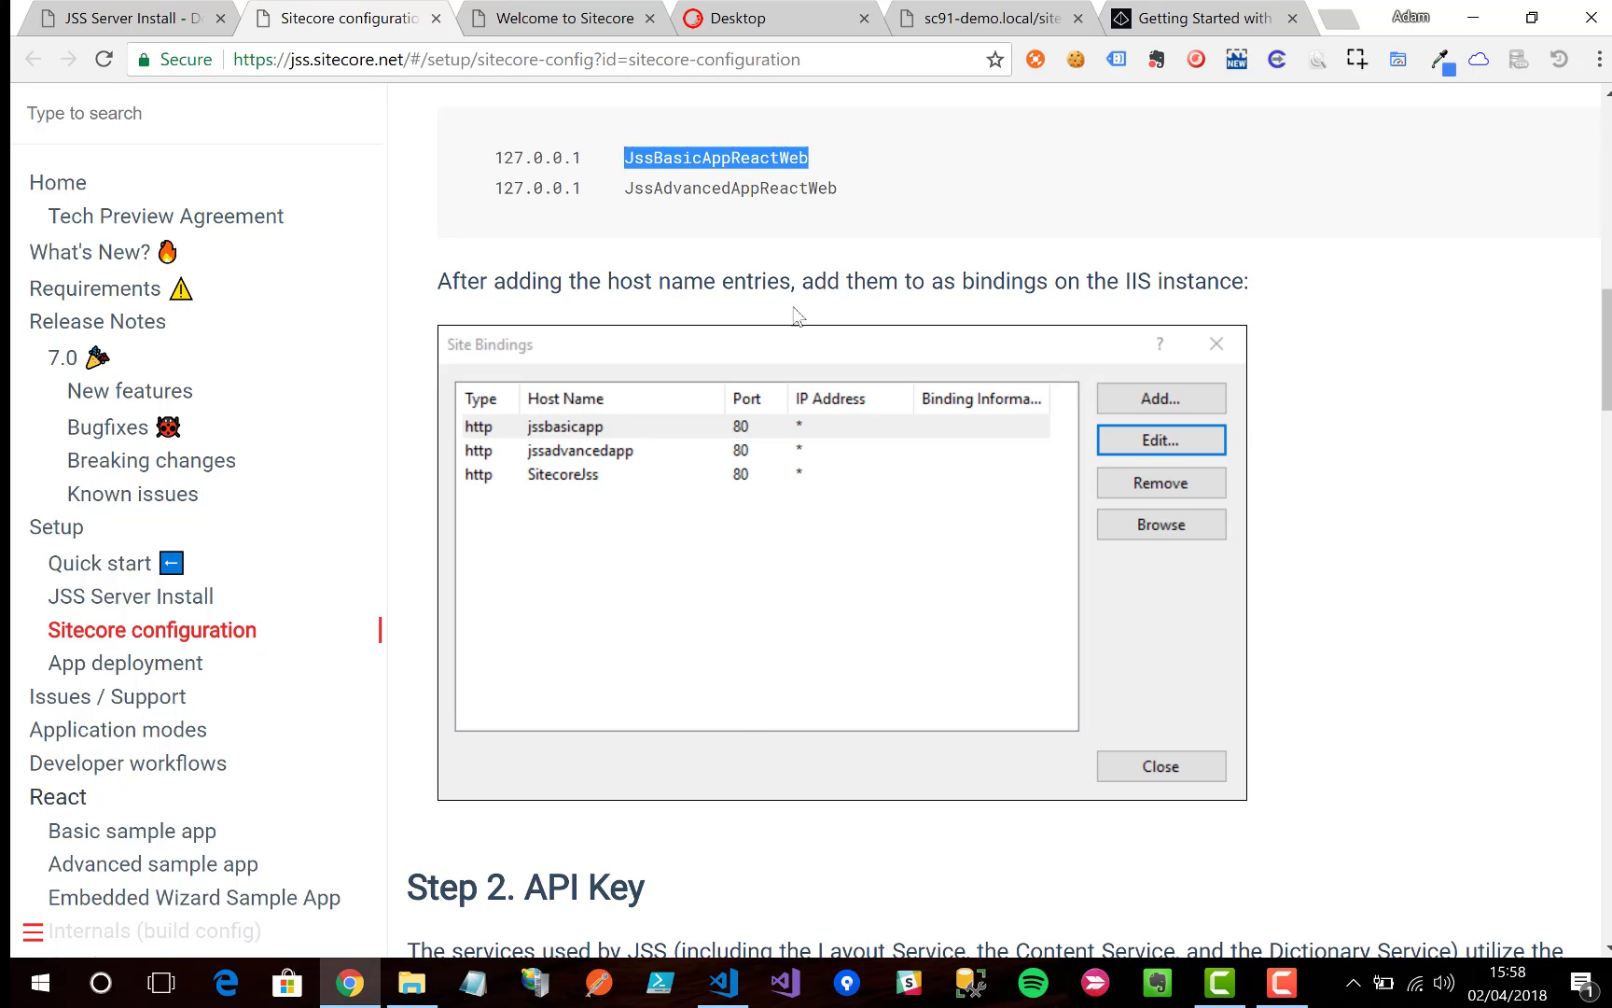
{"action": "left_click", "coordinate": [698, 853]}
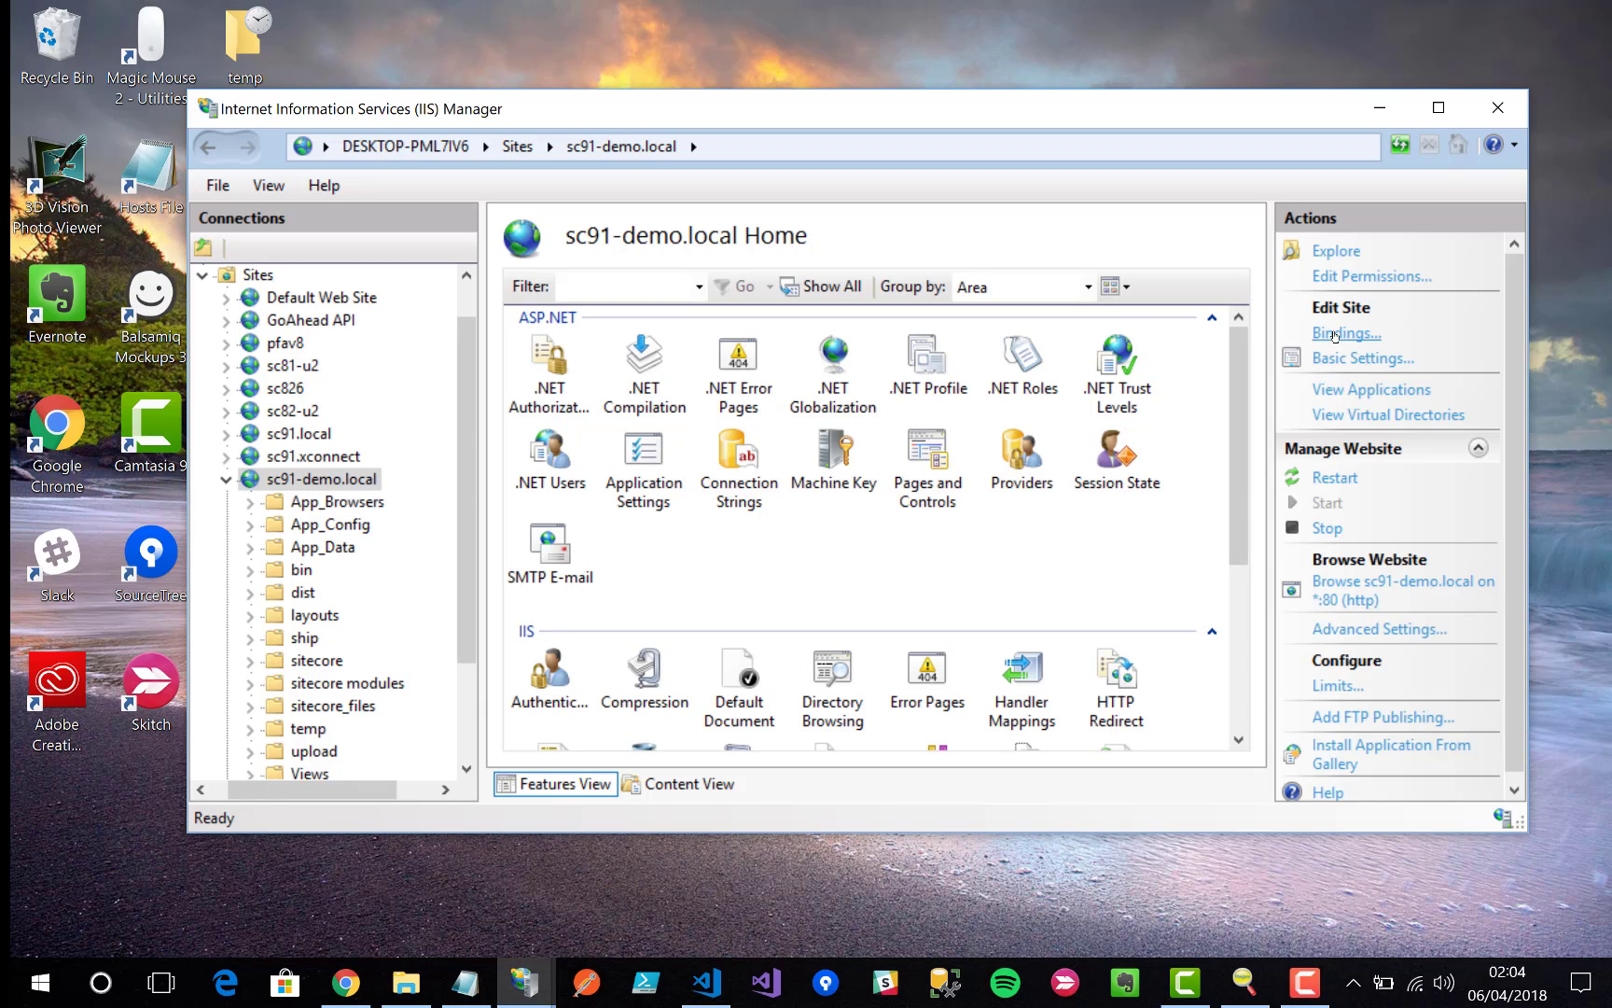
Step: Add an http binding for host myapp.dev.local on port 80 to the sc91-demo.local site
{"action": "left_click", "coordinate": [1336, 334]}
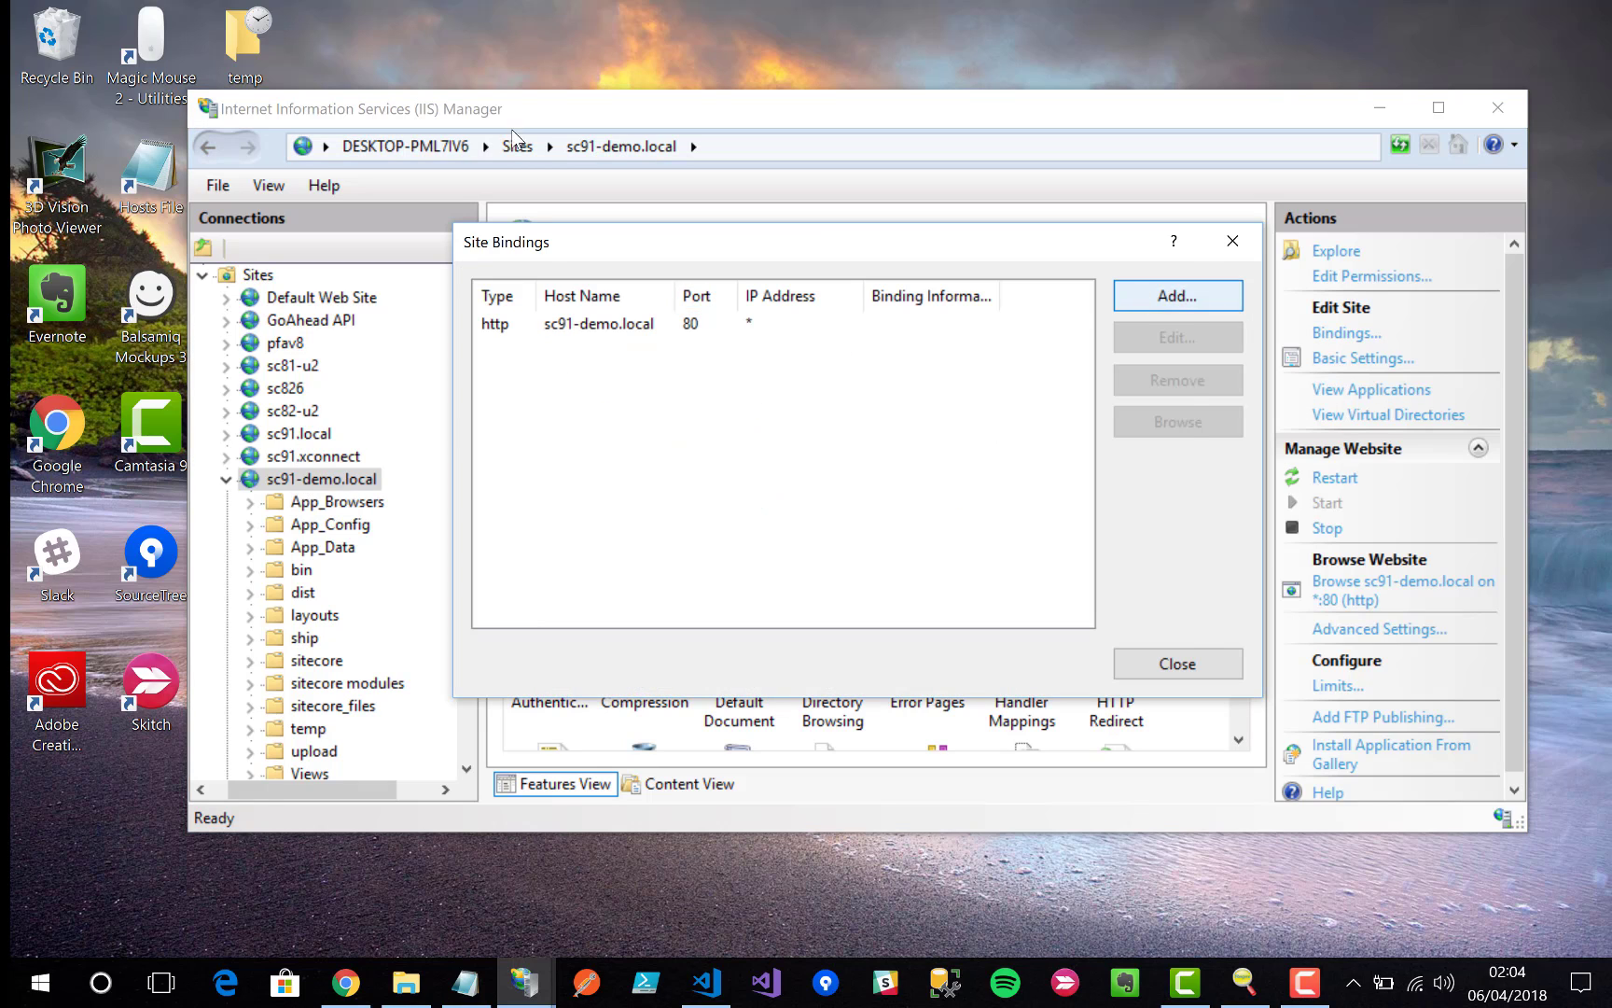
{"action": "left_click", "coordinate": [1126, 302]}
{"action": "left_click", "coordinate": [688, 425]}
{"action": "type", "text": "myapp.dev.local"}
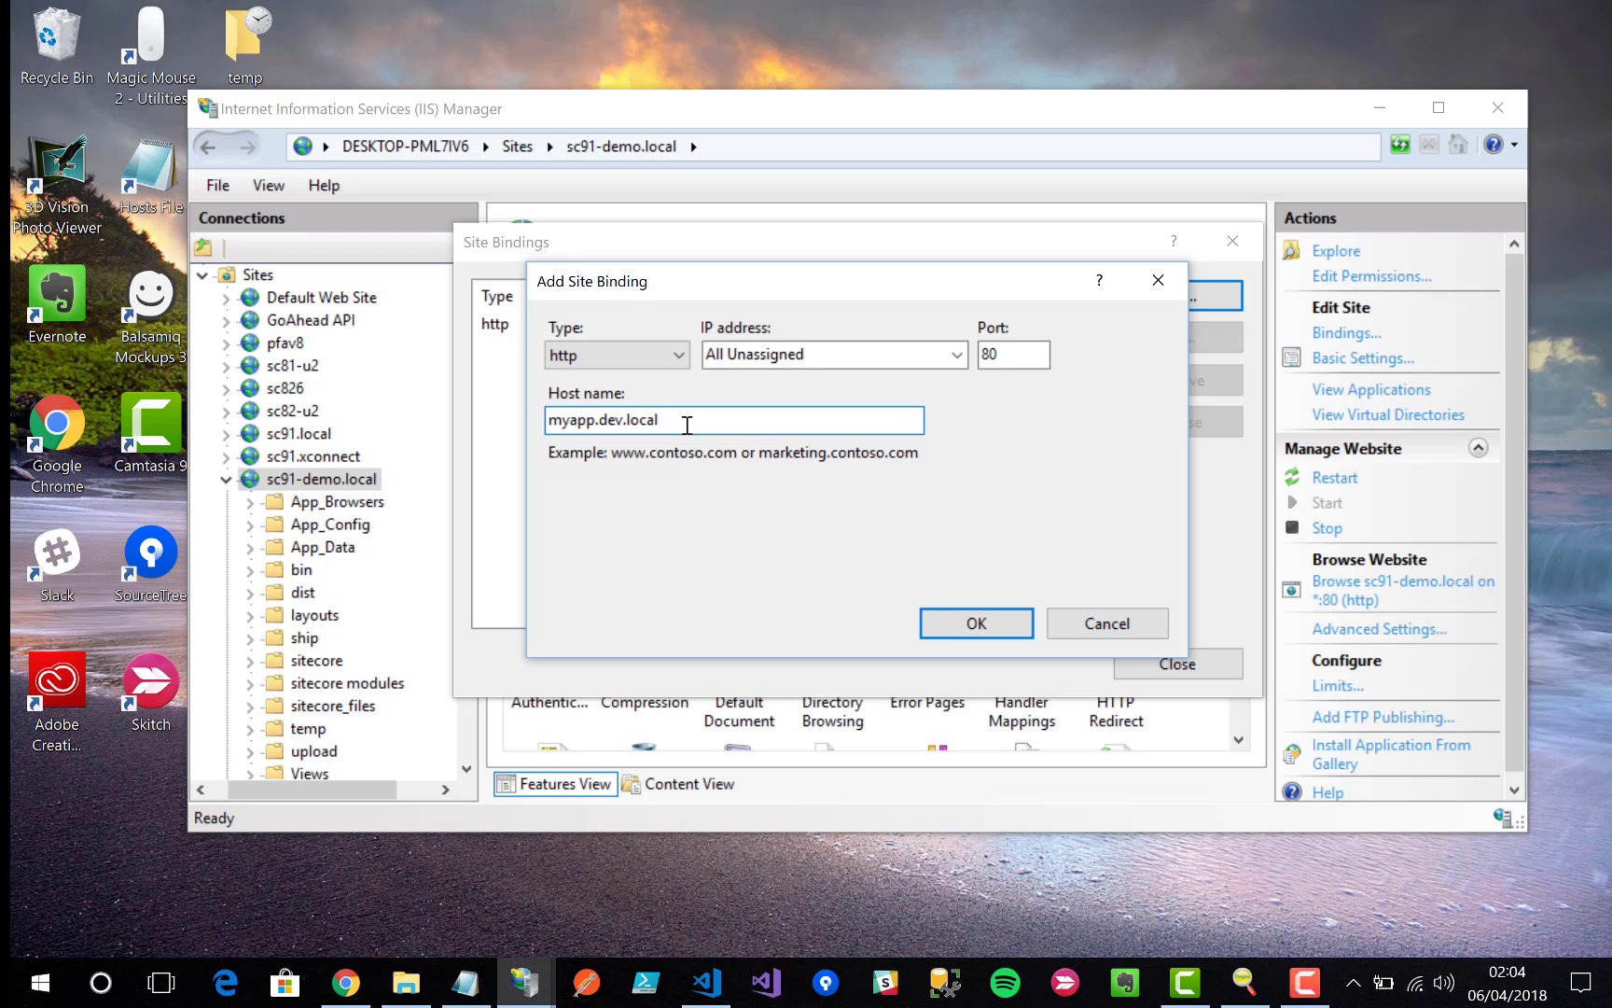
{"action": "left_click", "coordinate": [940, 624]}
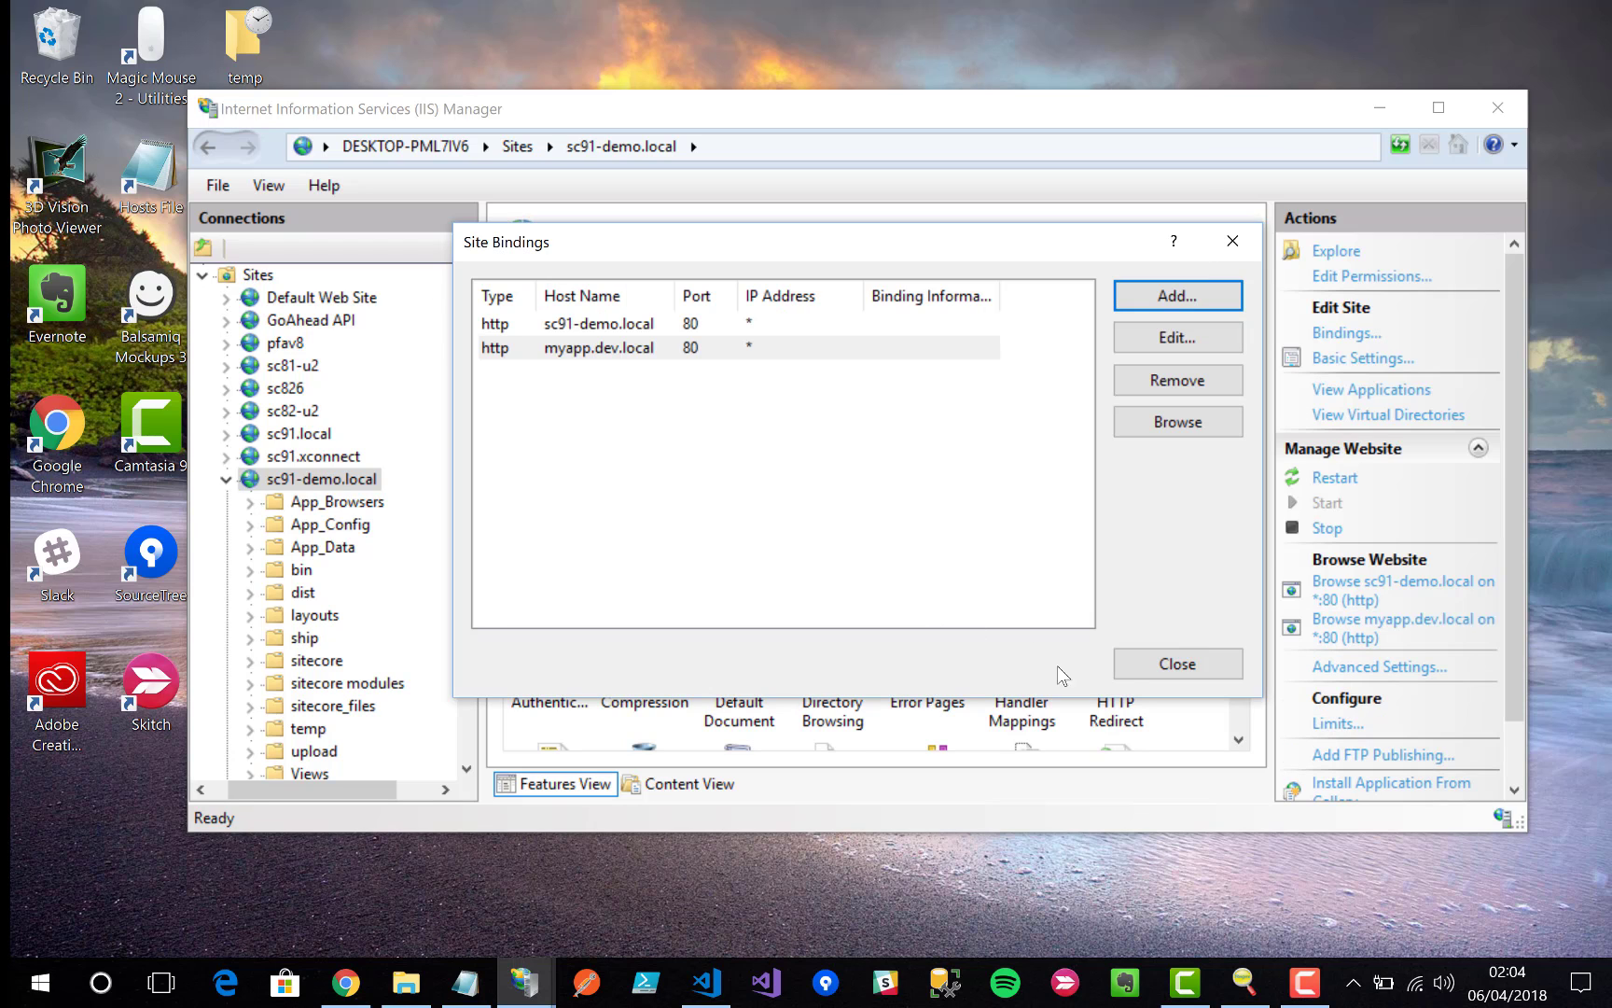
{"action": "left_click", "coordinate": [1126, 676]}
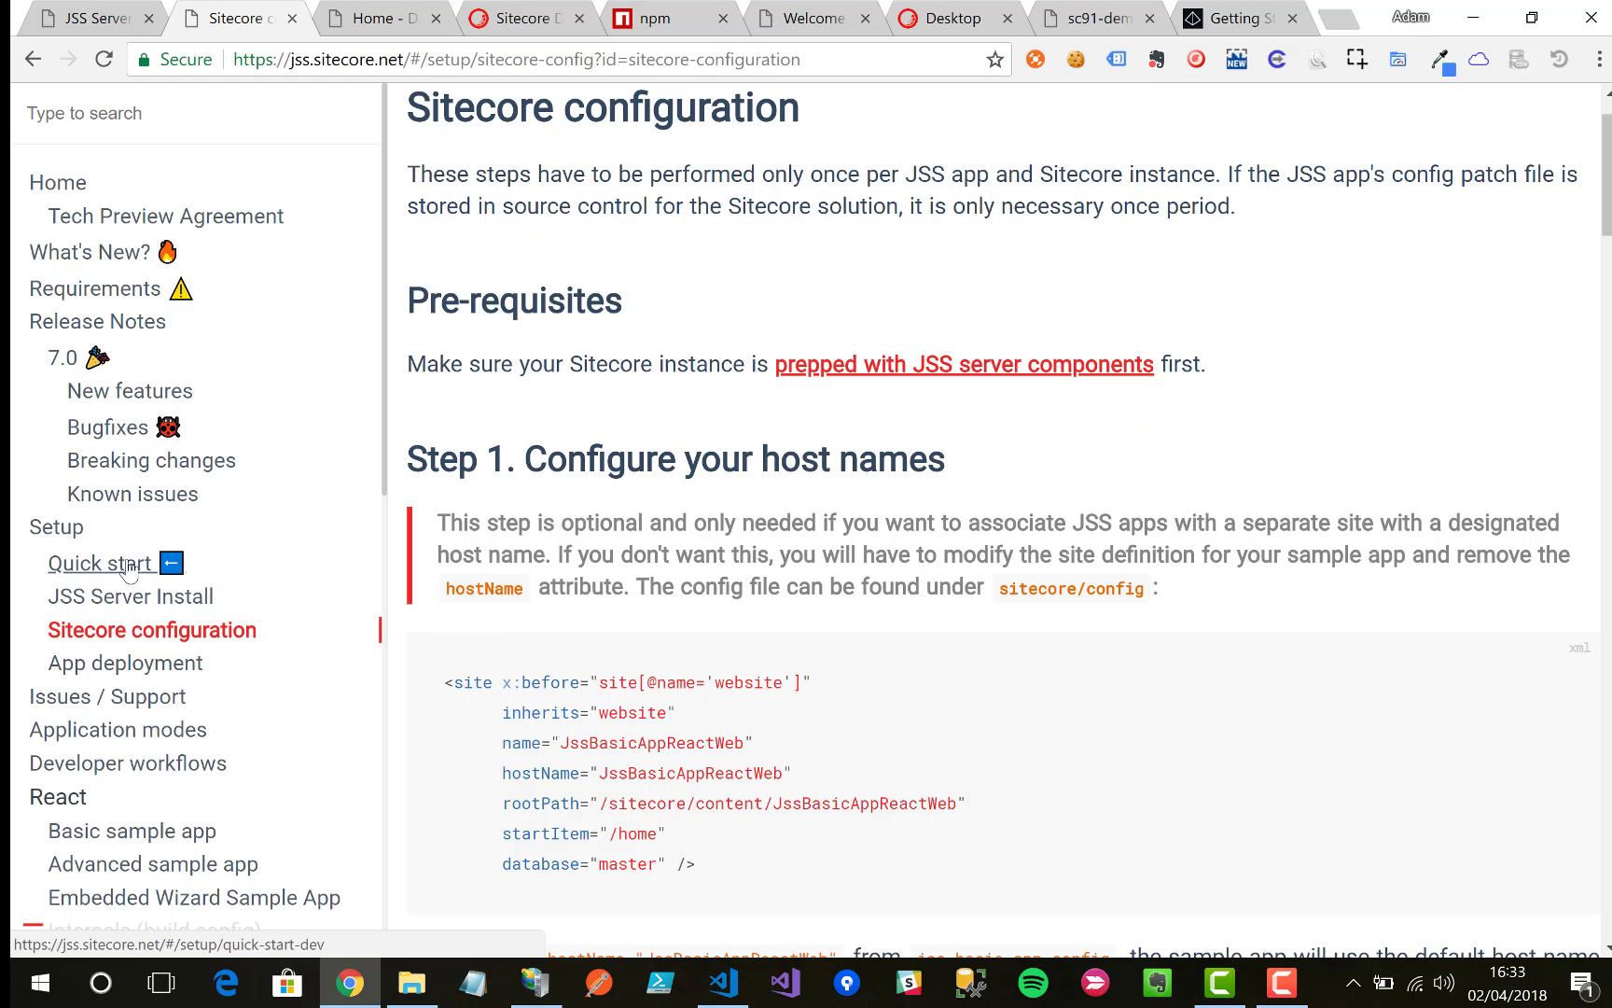
{"action": "left_click", "coordinate": [129, 564]}
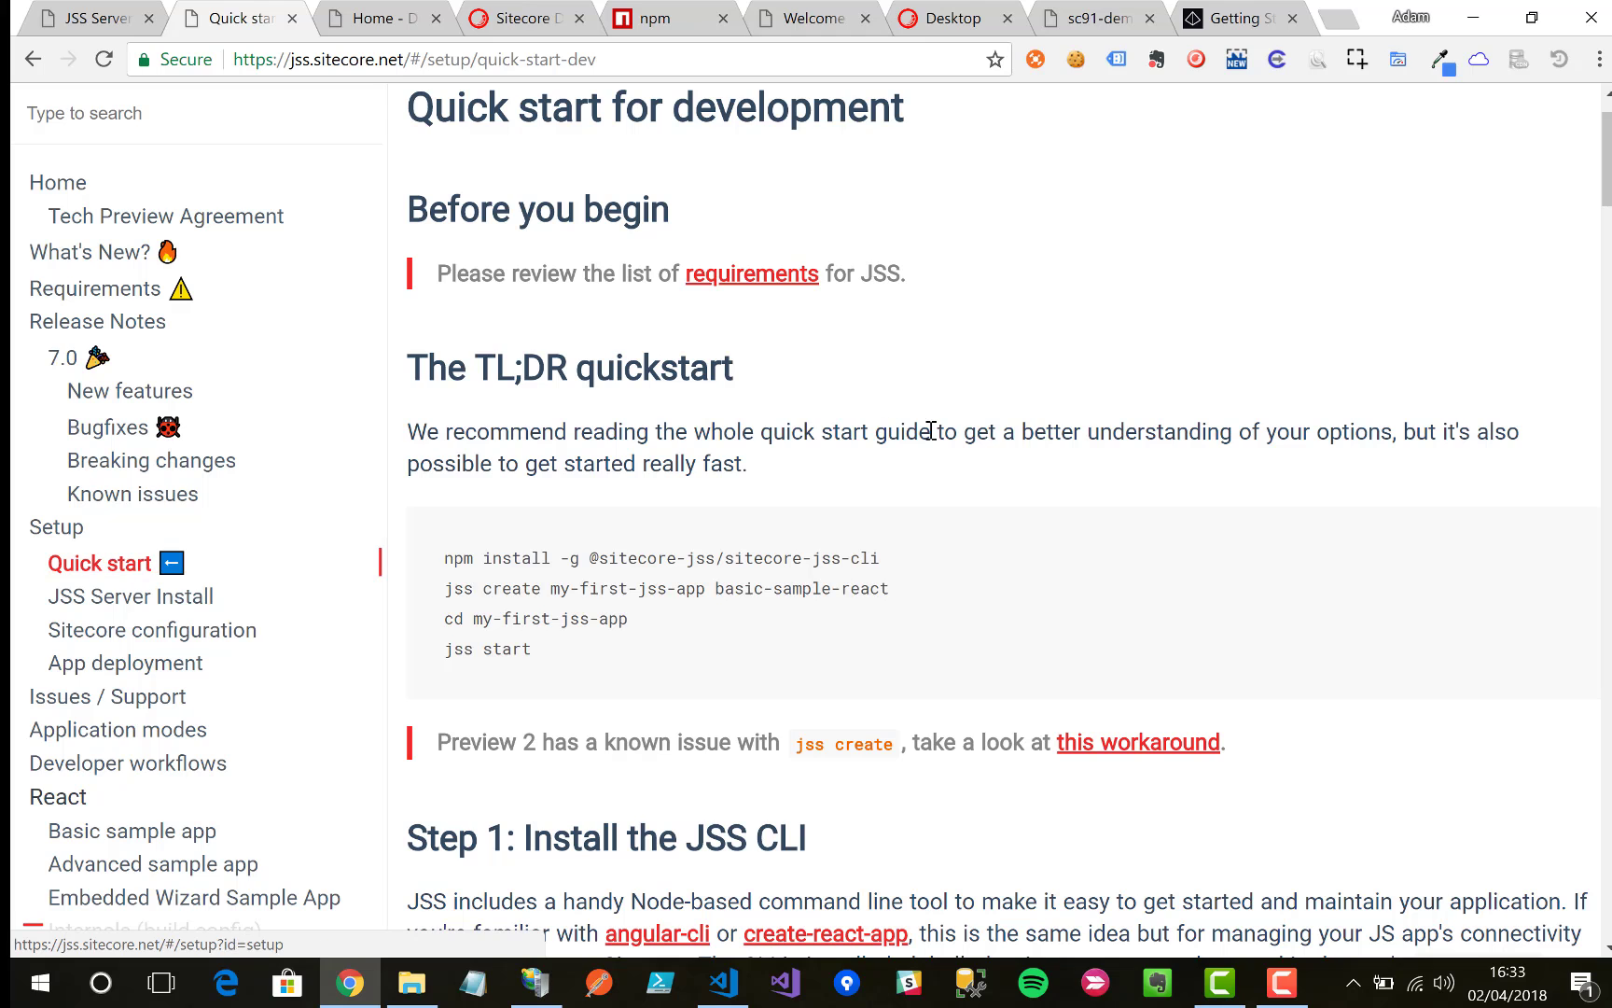
{"action": "scroll", "coordinate": [929, 428], "scroll_direction": "down", "scroll_amount": 7}
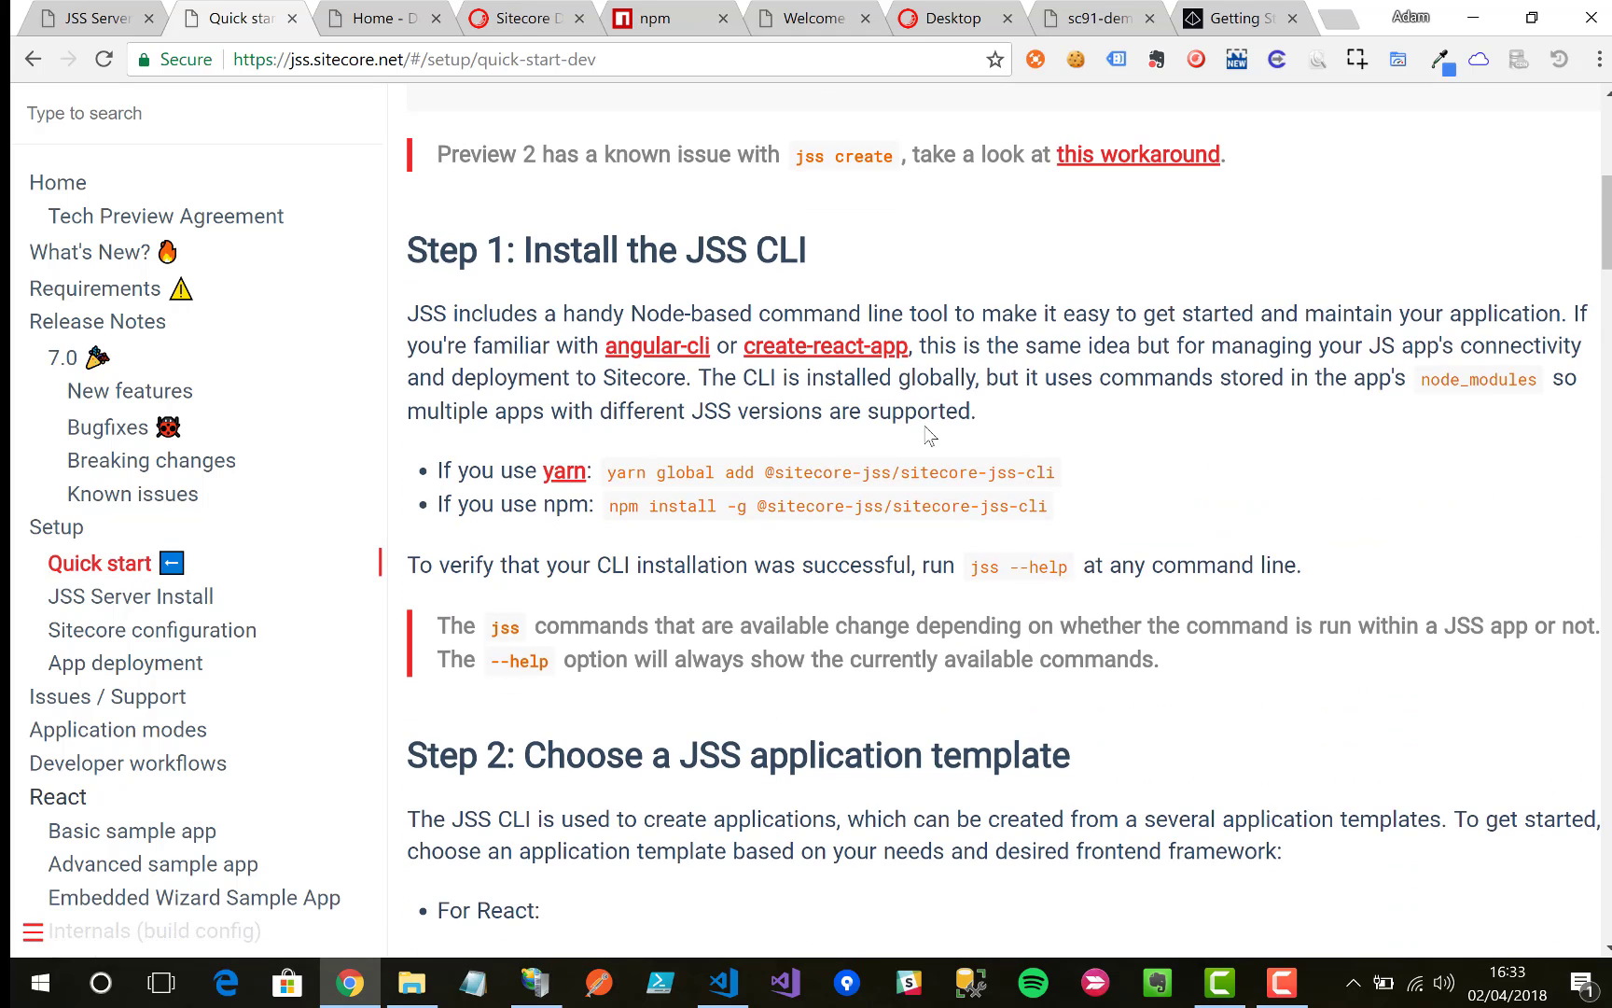
{"action": "scroll", "coordinate": [928, 435], "scroll_direction": "down", "scroll_amount": 1}
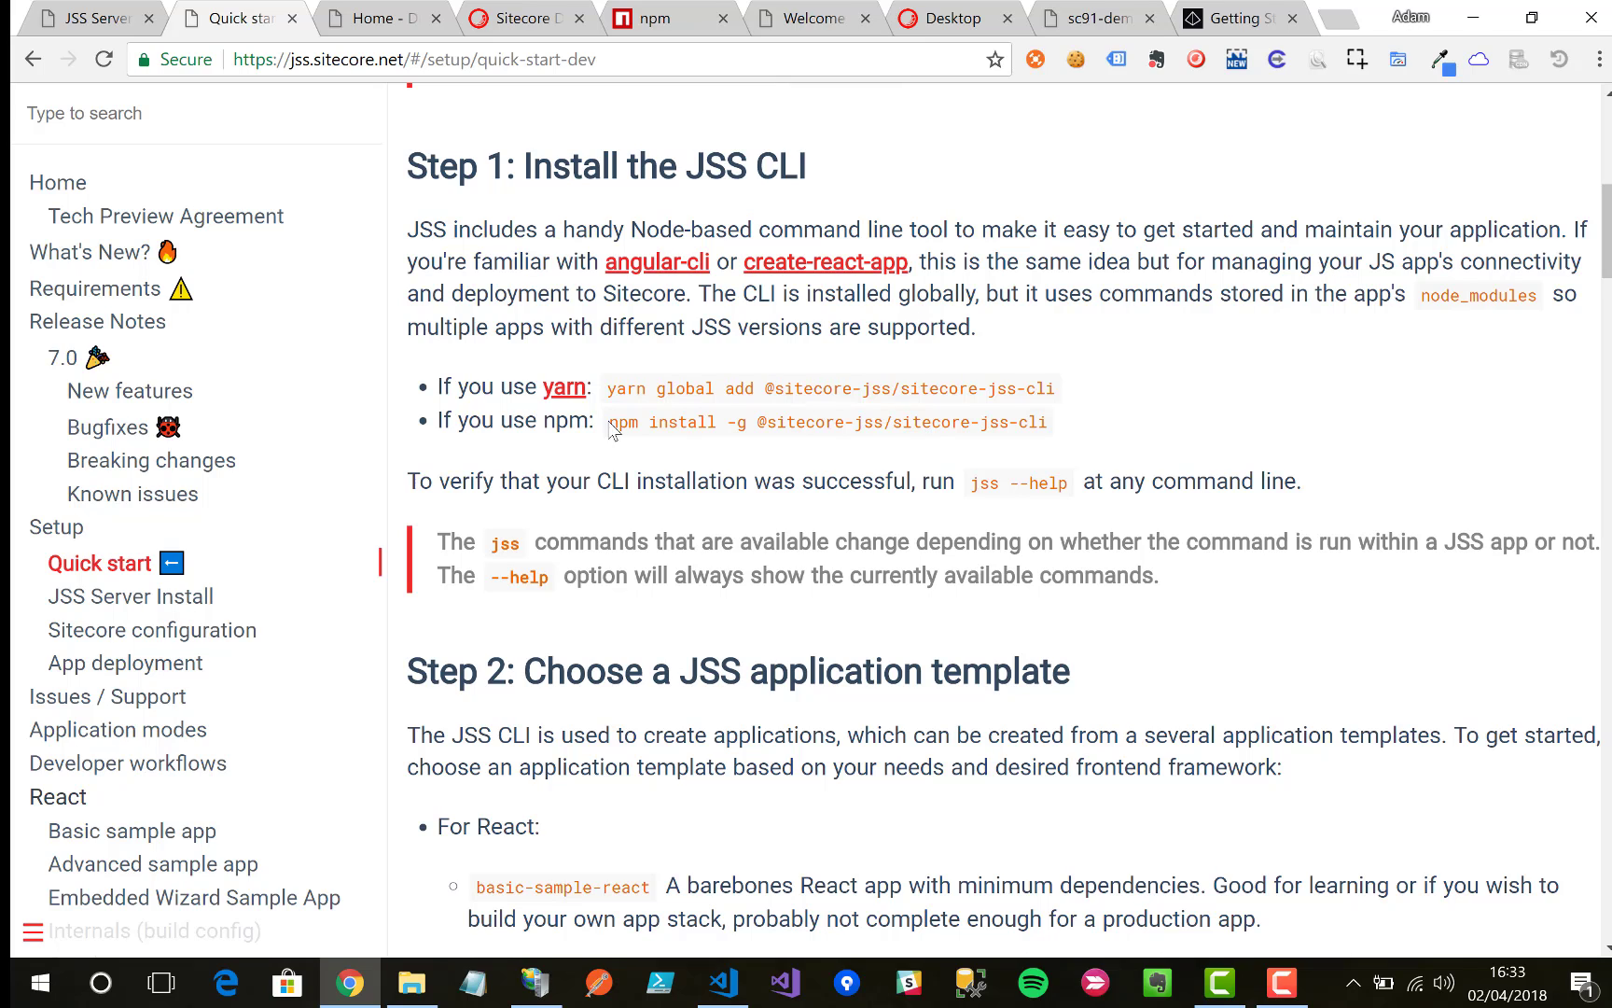
{"action": "left_click_drag", "start_coordinate": [612, 429], "coordinate": [1052, 423]}
{"action": "key", "text": "ctrl+c"}
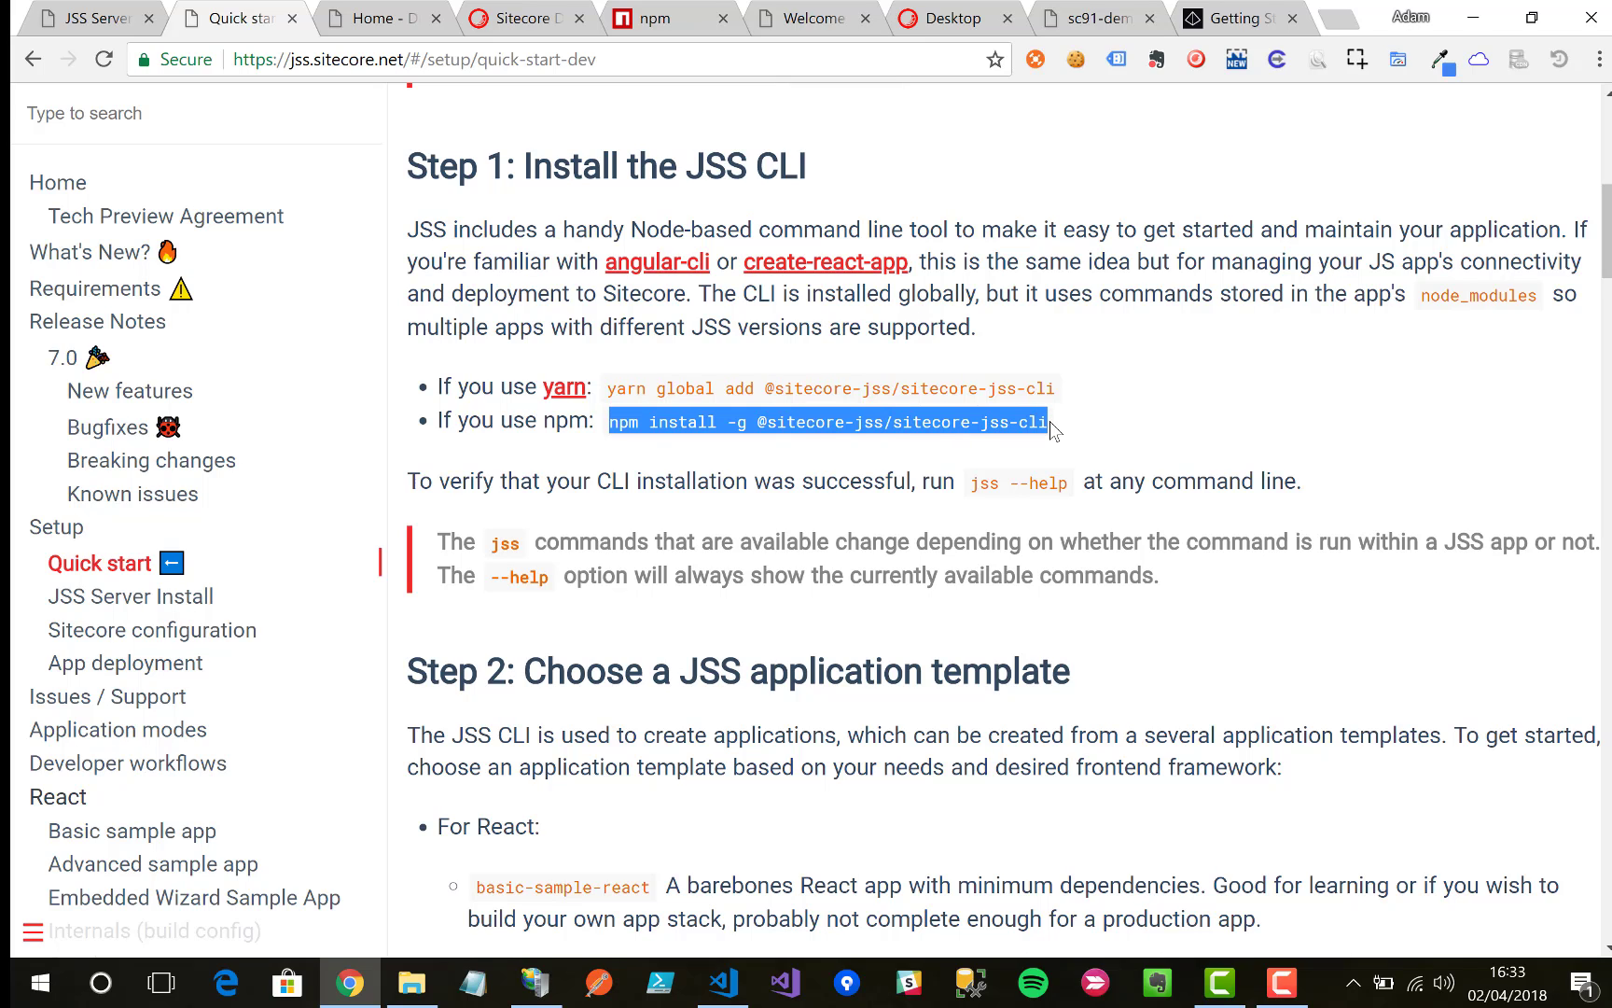
{"action": "left_click", "coordinate": [1013, 452]}
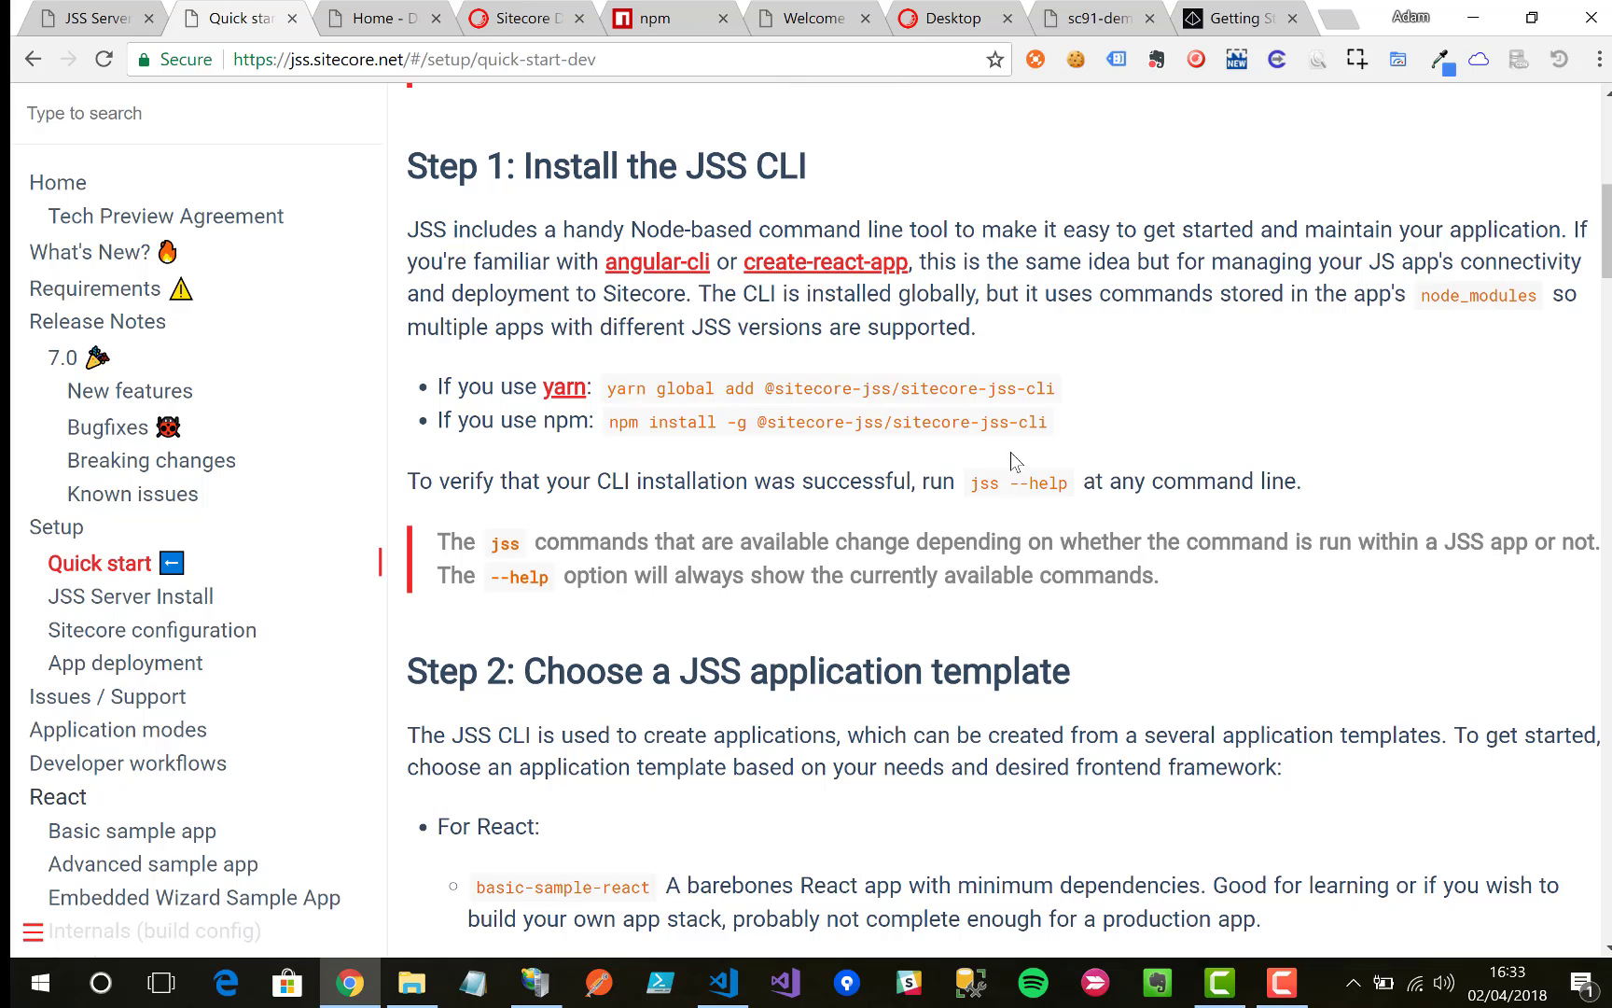
{"action": "left_click", "coordinate": [420, 989]}
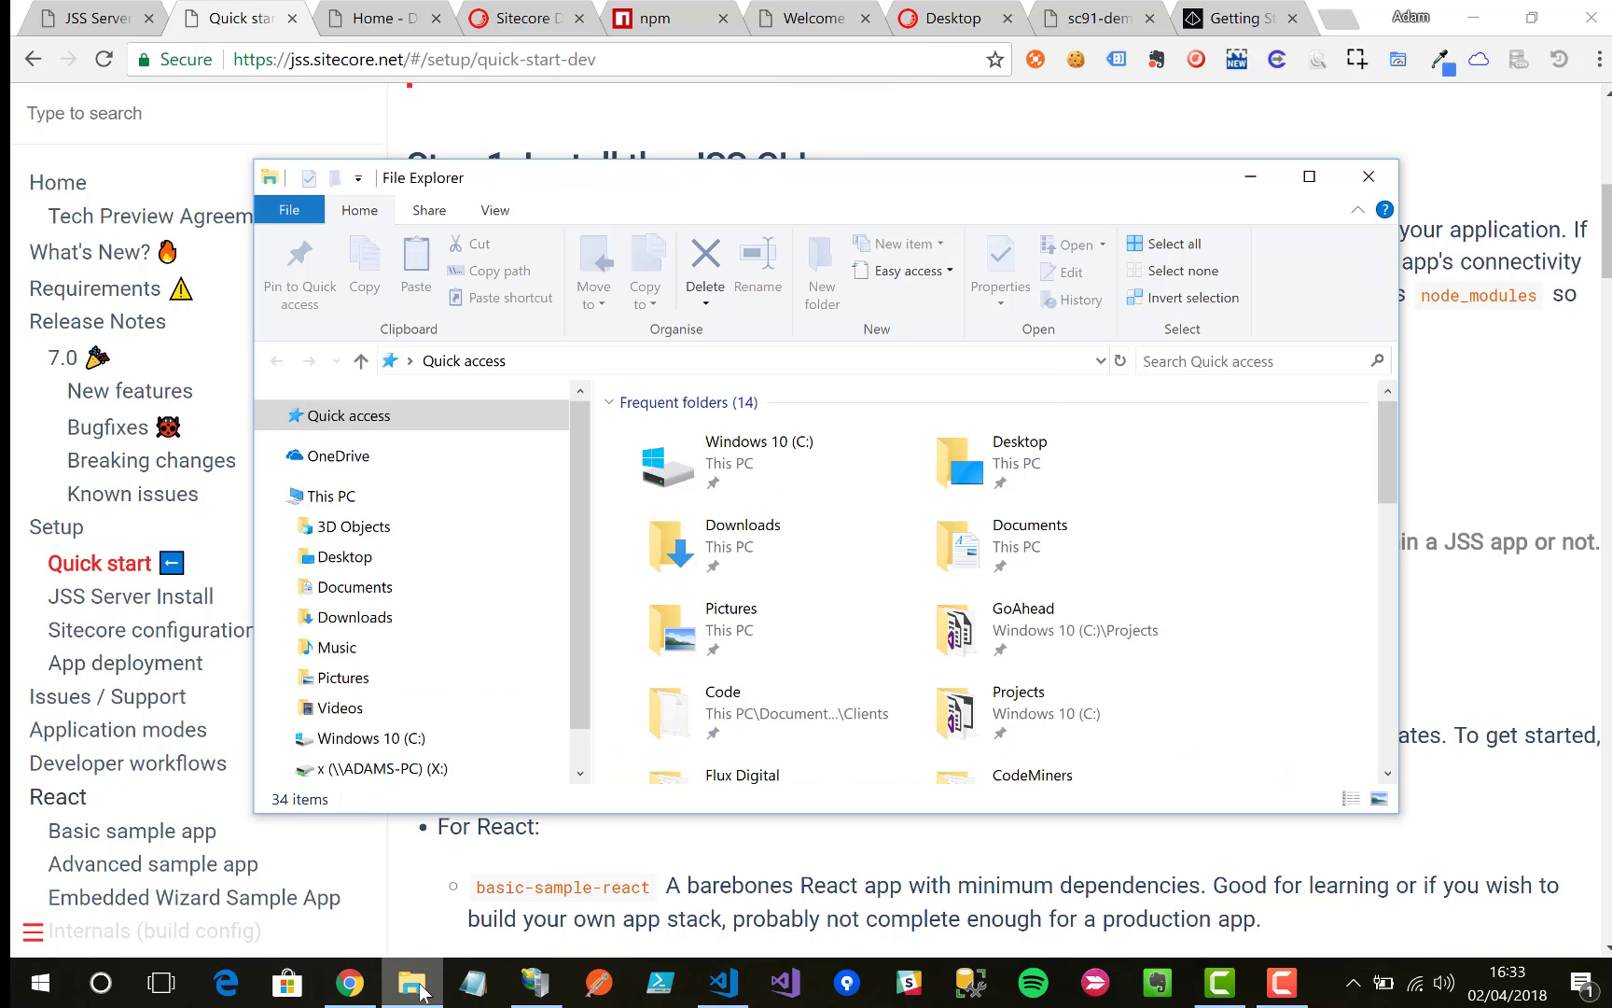
Step: Go to C:\jss-demo-app and launch a Command Prompt there by entering cmd in the address bar
{"action": "double_click", "coordinate": [747, 449]}
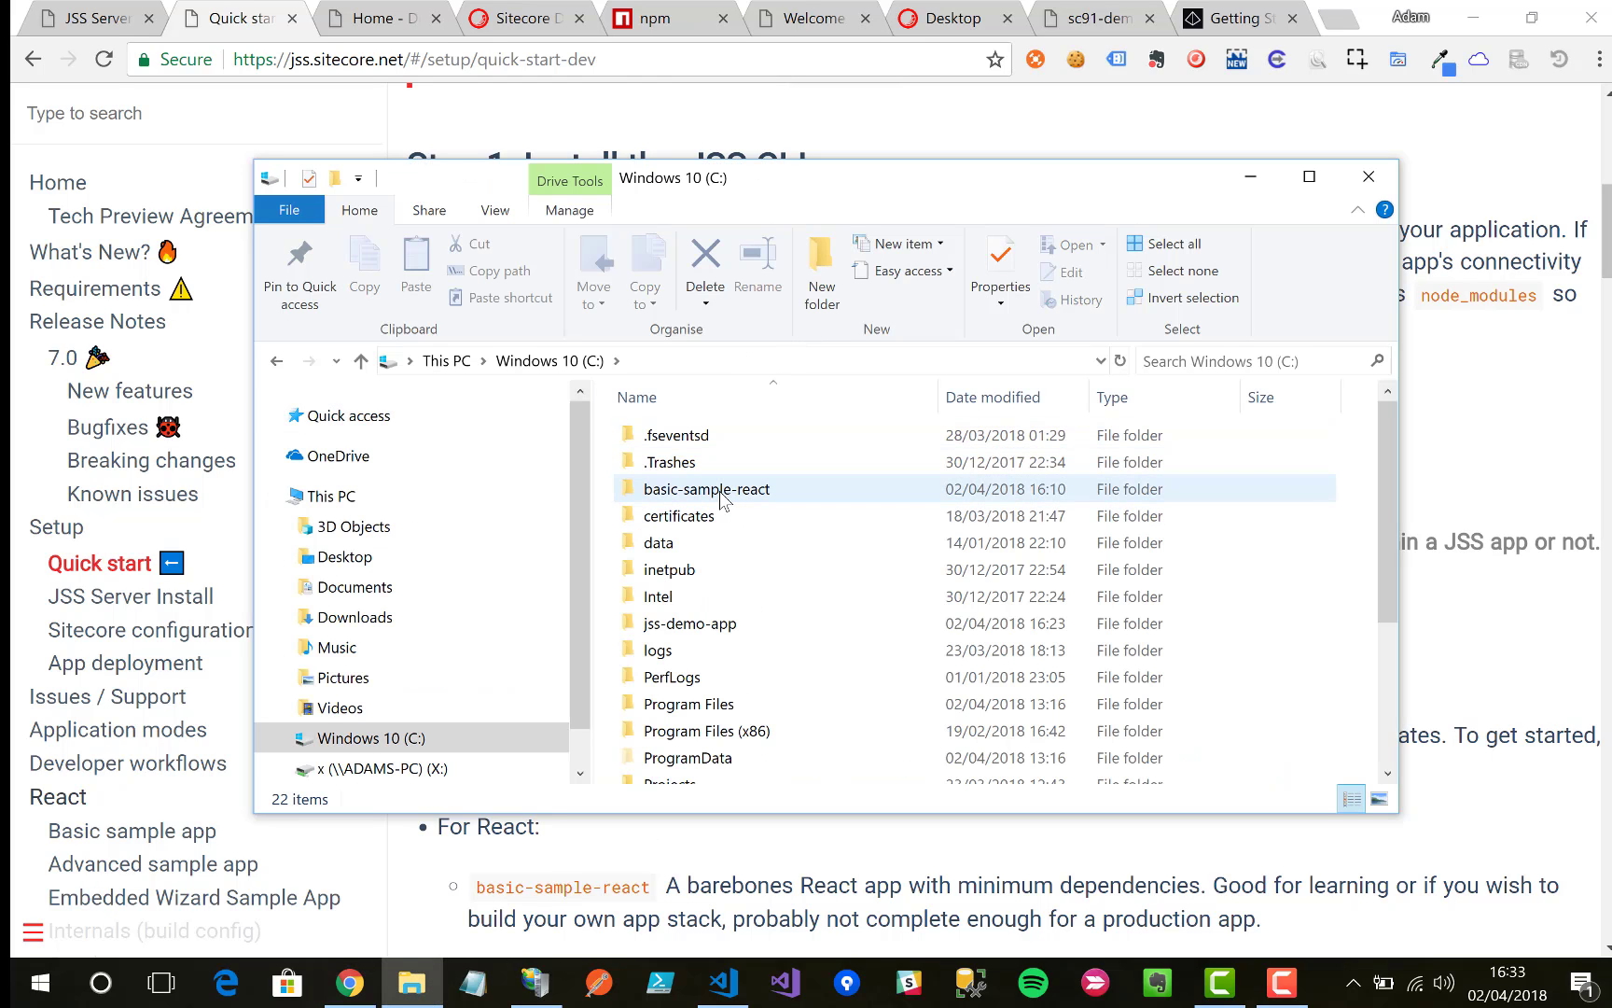
{"action": "double_click", "coordinate": [691, 625]}
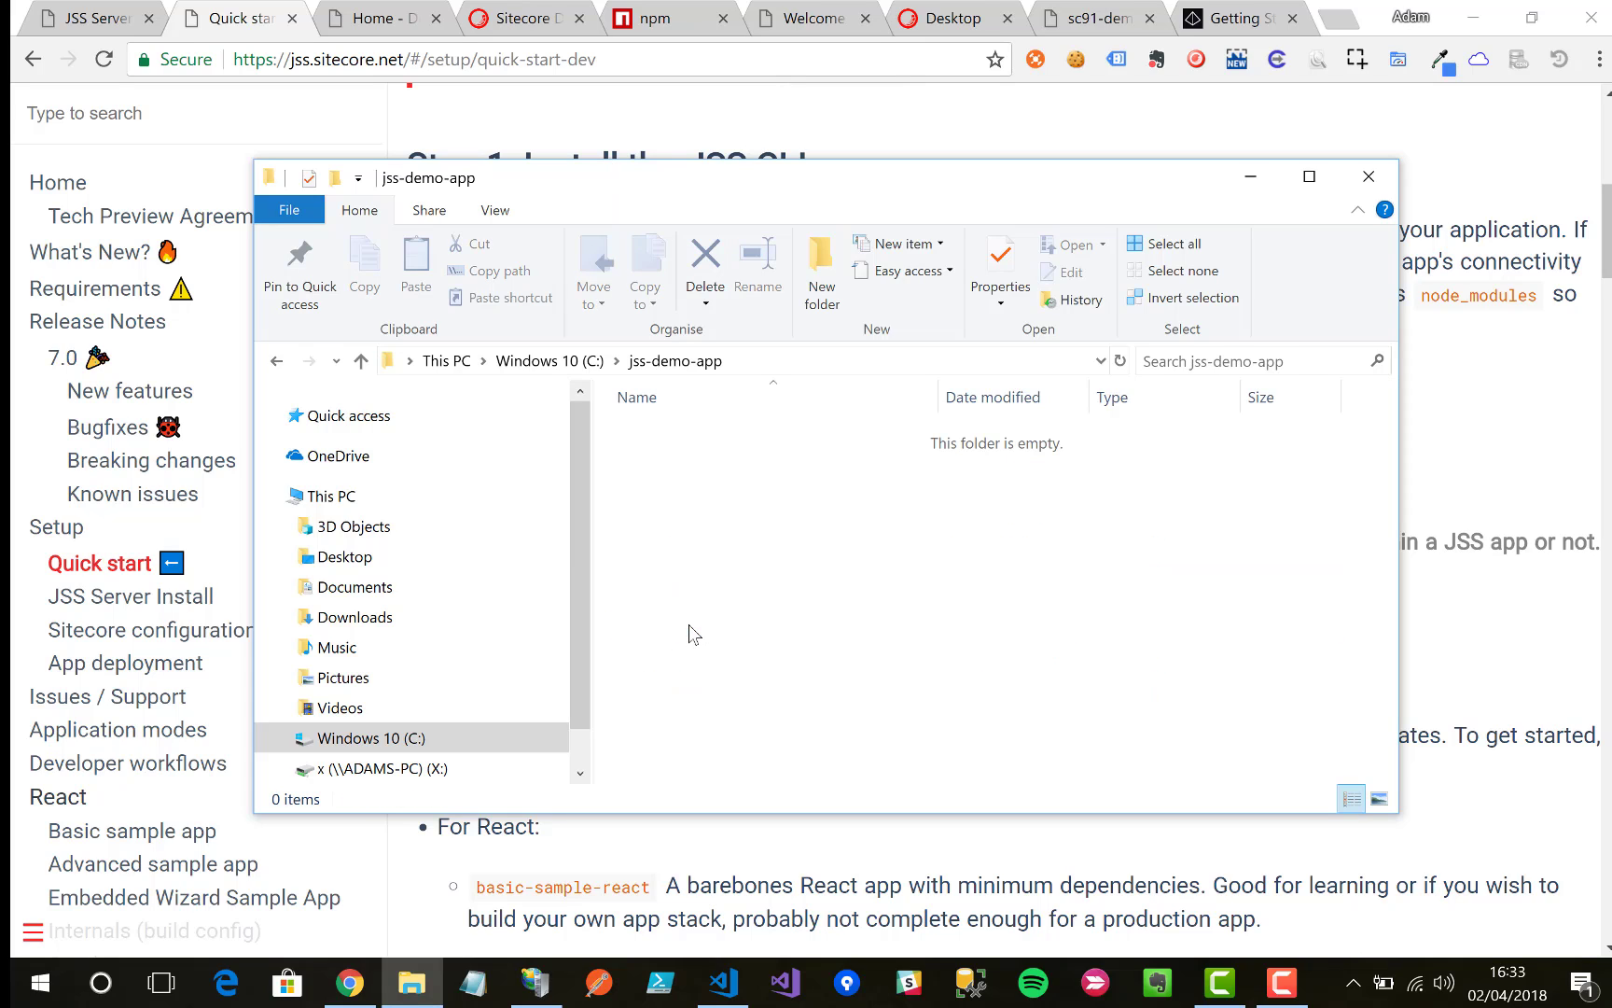
{"action": "left_click", "coordinate": [743, 367]}
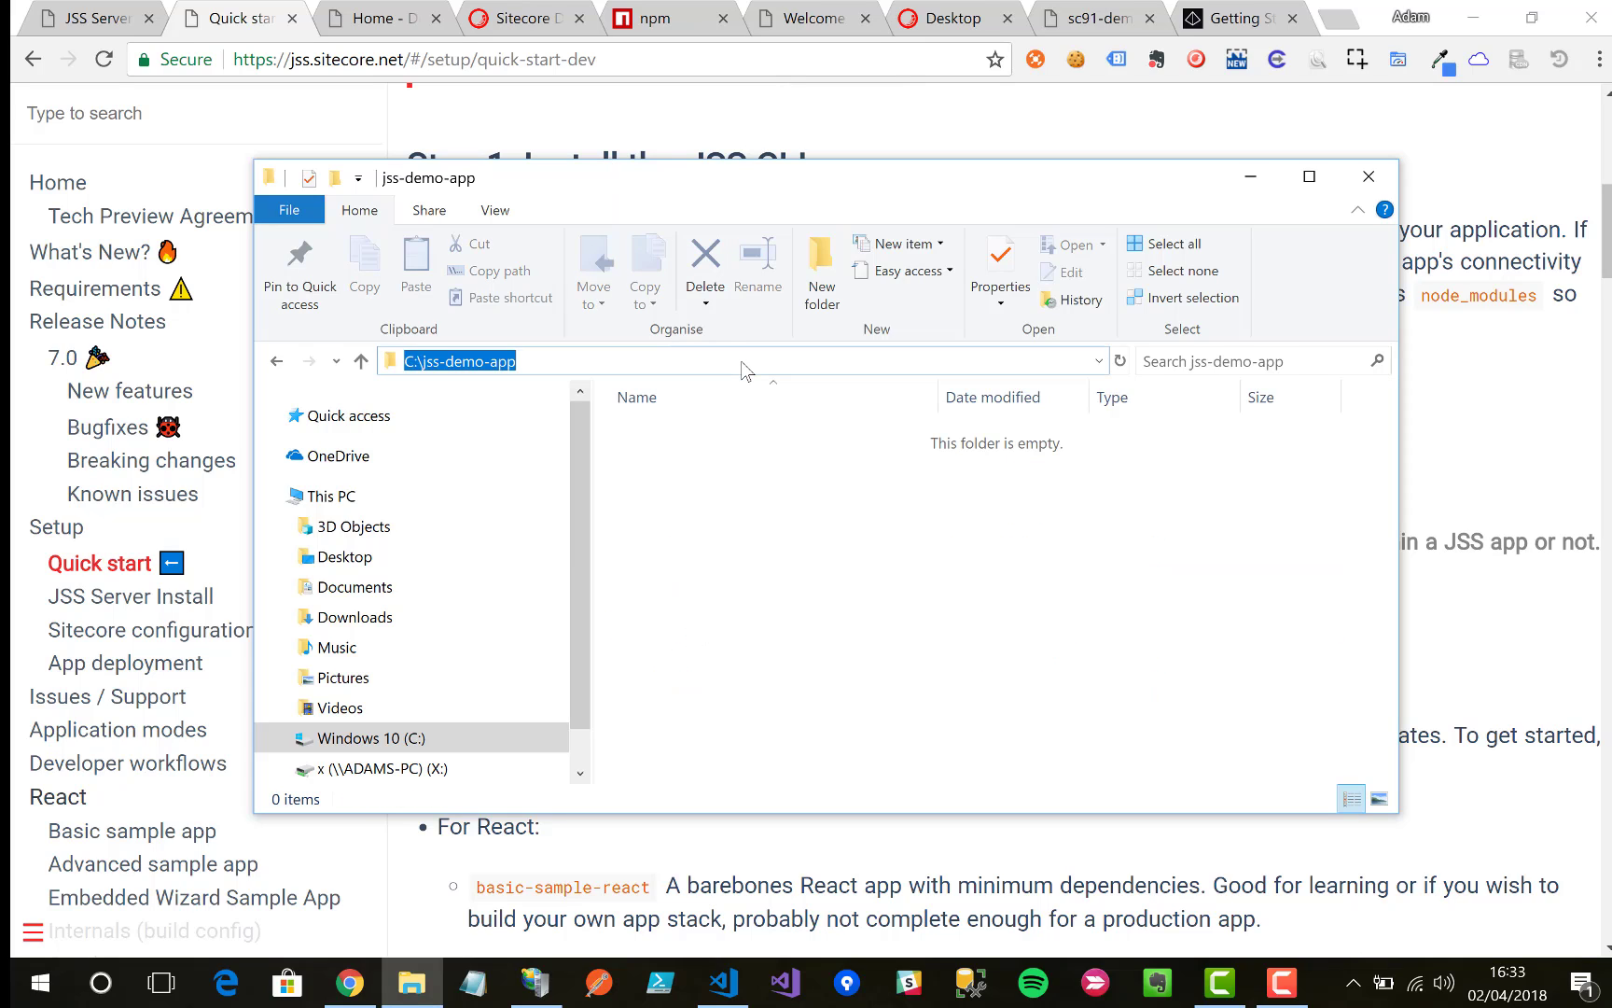
{"action": "type", "text": "cmd"}
{"action": "key", "text": "Return"}
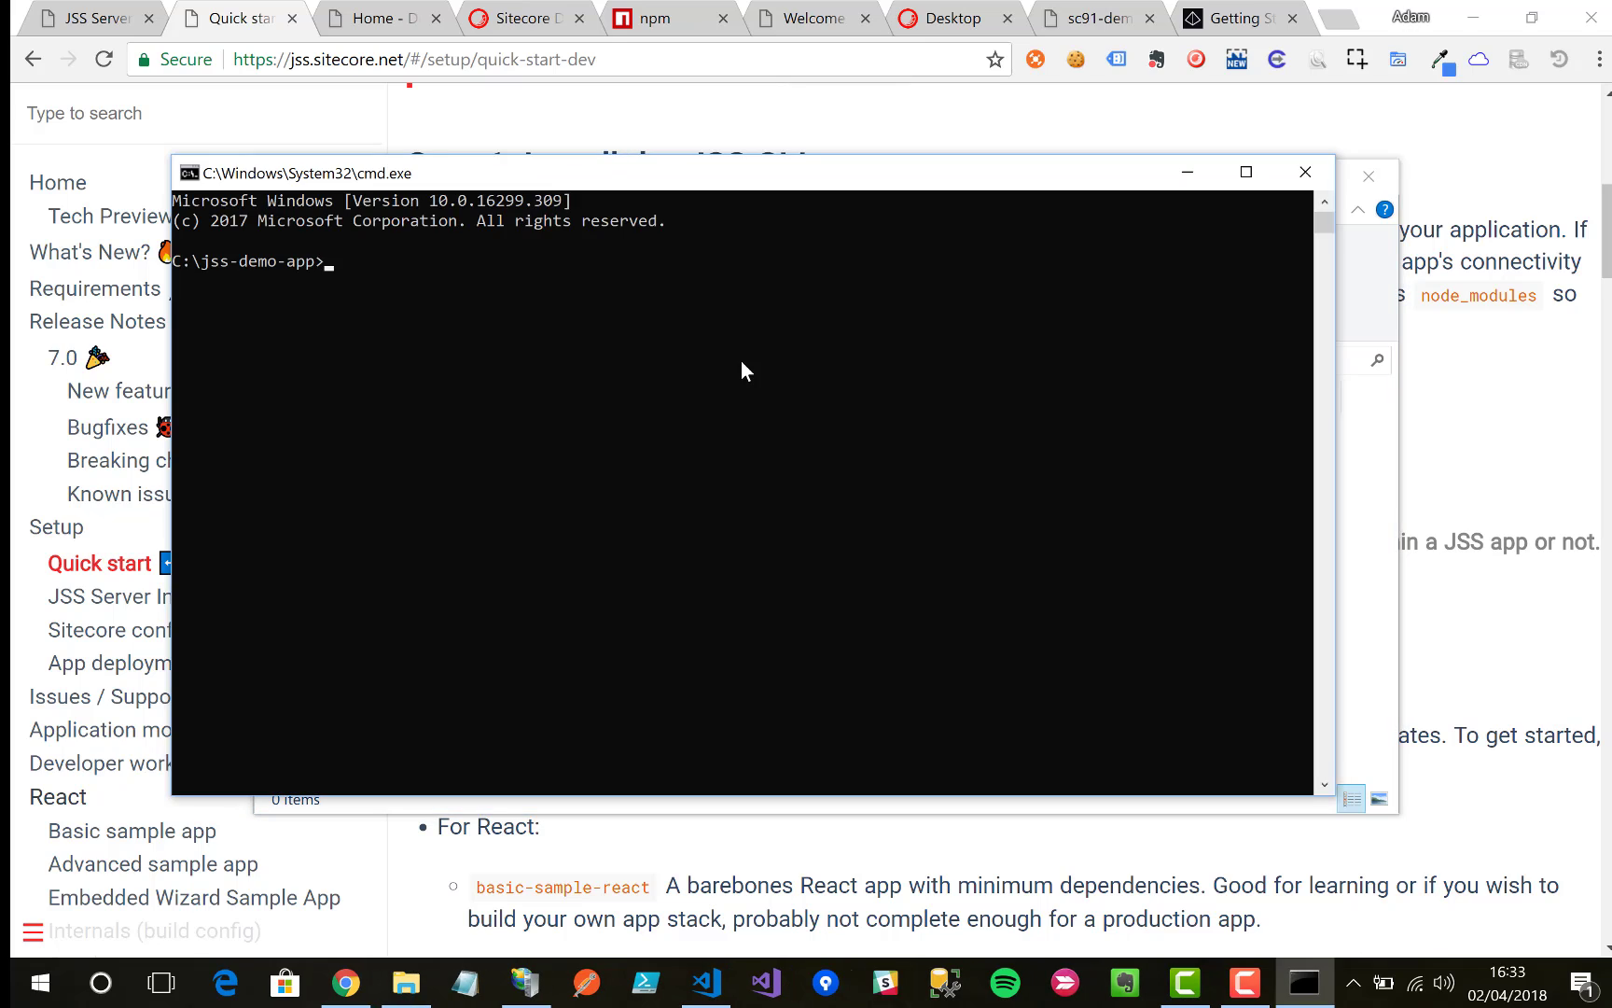
{"action": "key", "text": "ctrl+v"}
{"action": "key", "text": "Return"}
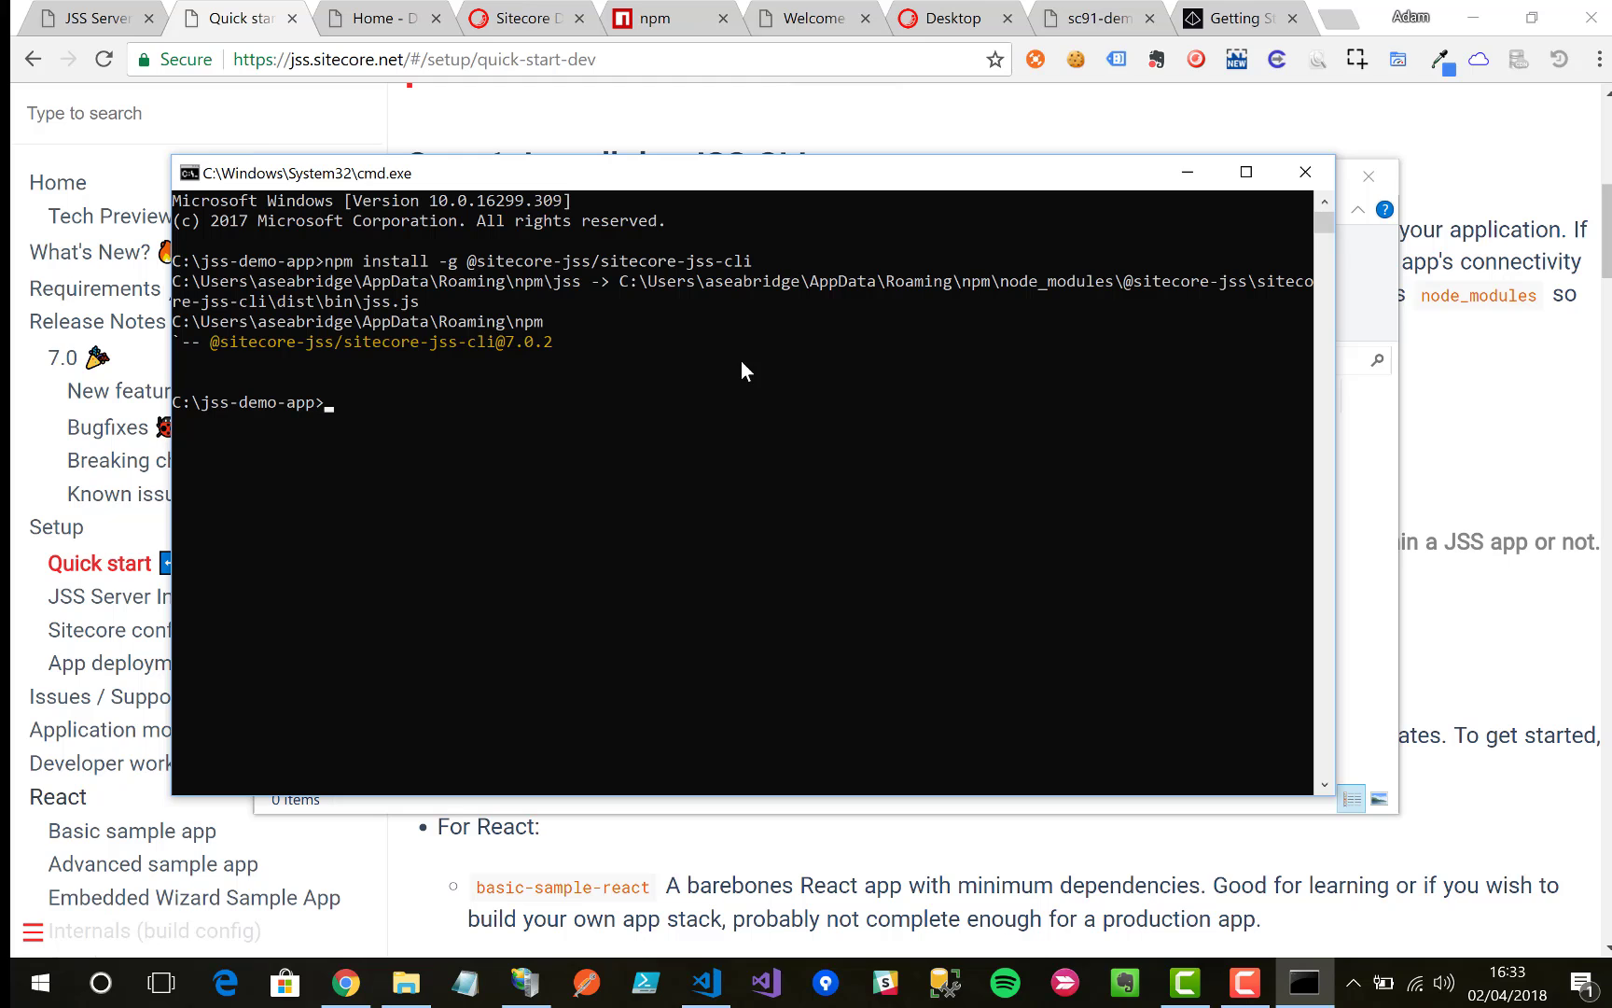
{"action": "left_click", "coordinate": [1450, 584]}
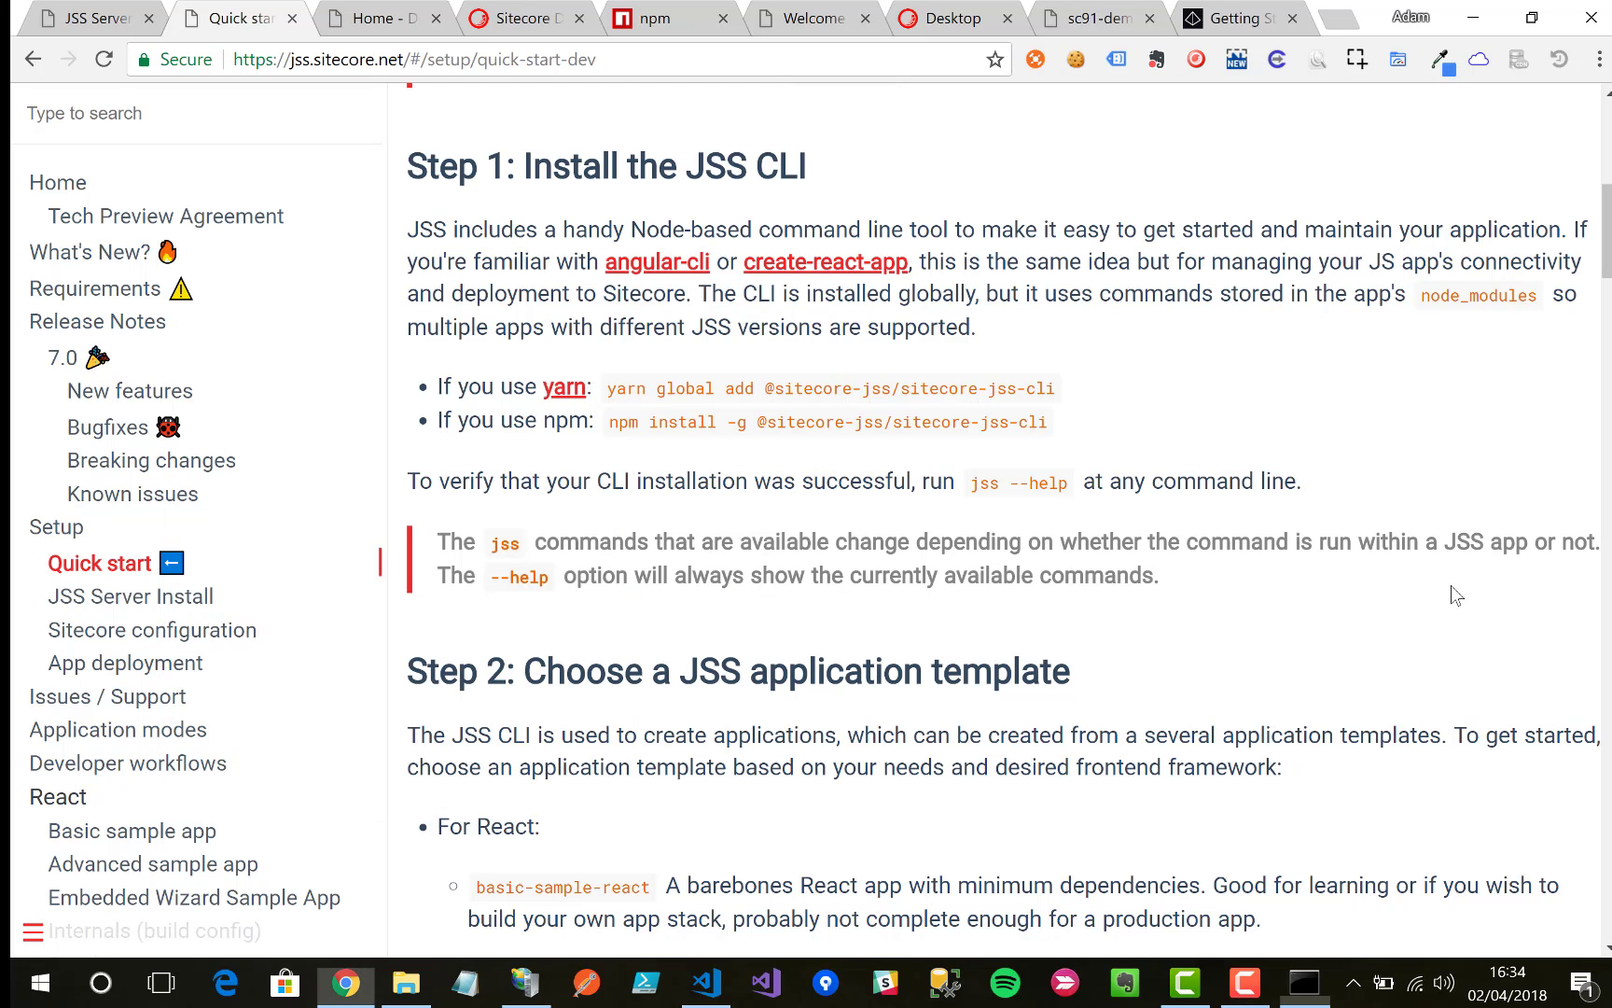
{"action": "scroll", "coordinate": [781, 565], "scroll_direction": "down", "scroll_amount": 3}
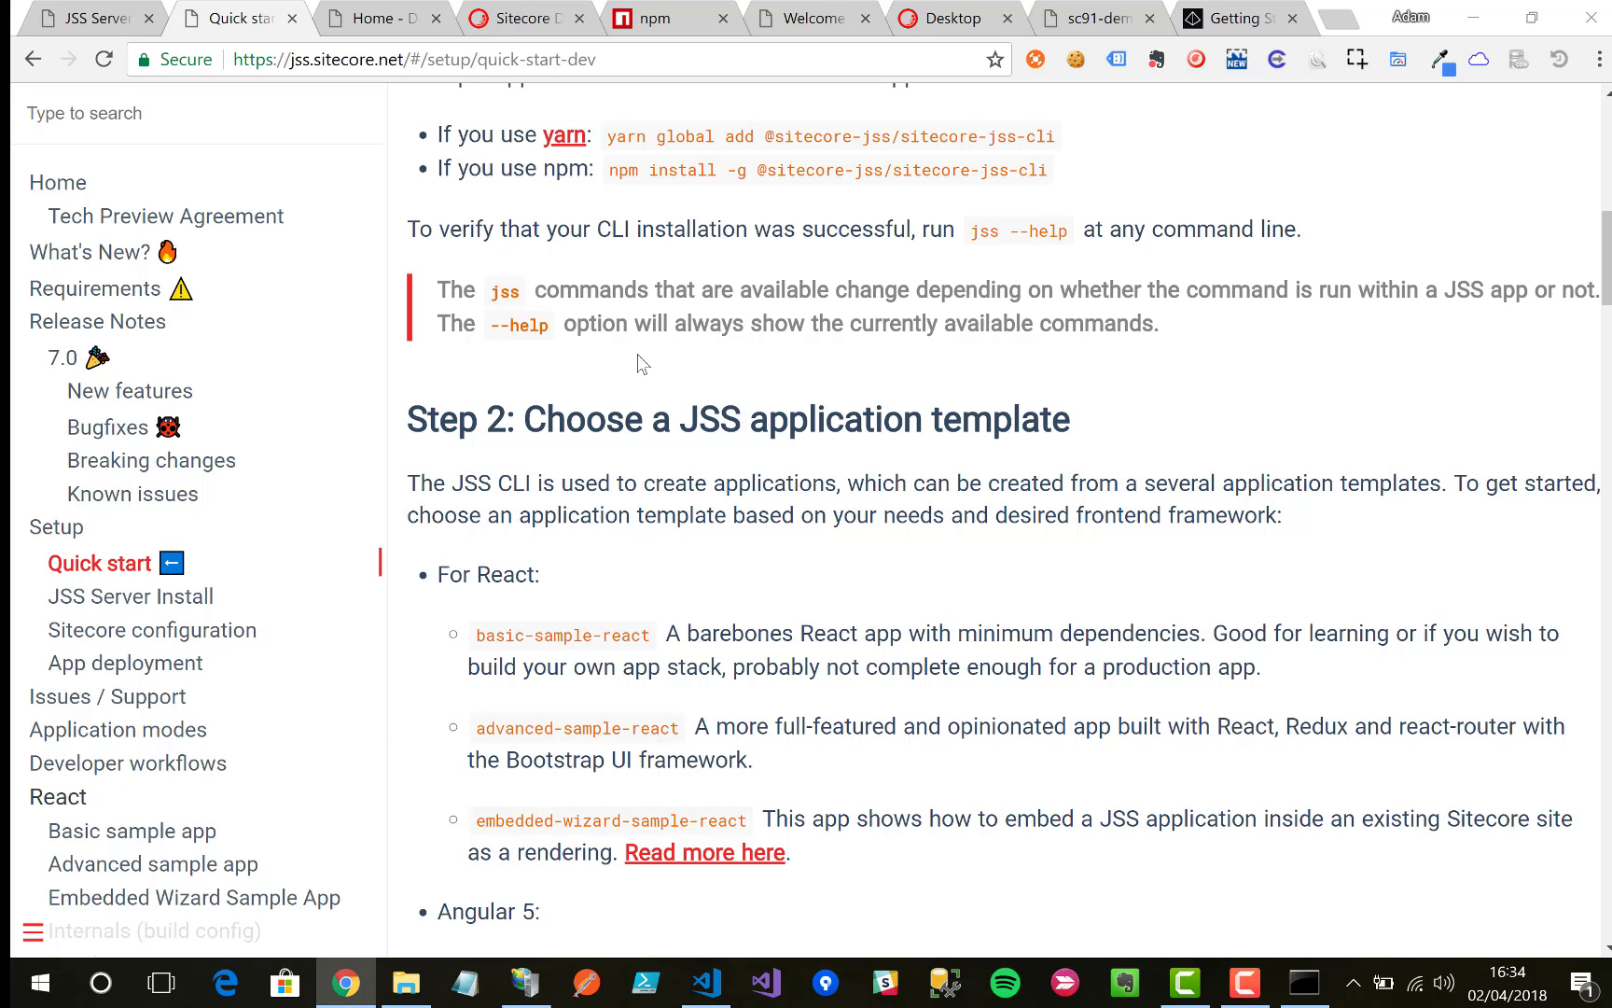
Step: Run jss --help to confirm CLI 7.0.2, then view the docs' Step 2 templates
{"action": "key", "text": "alt+Tab"}
{"action": "left_click", "coordinate": [584, 462]}
{"action": "type", "text": "jss -"}
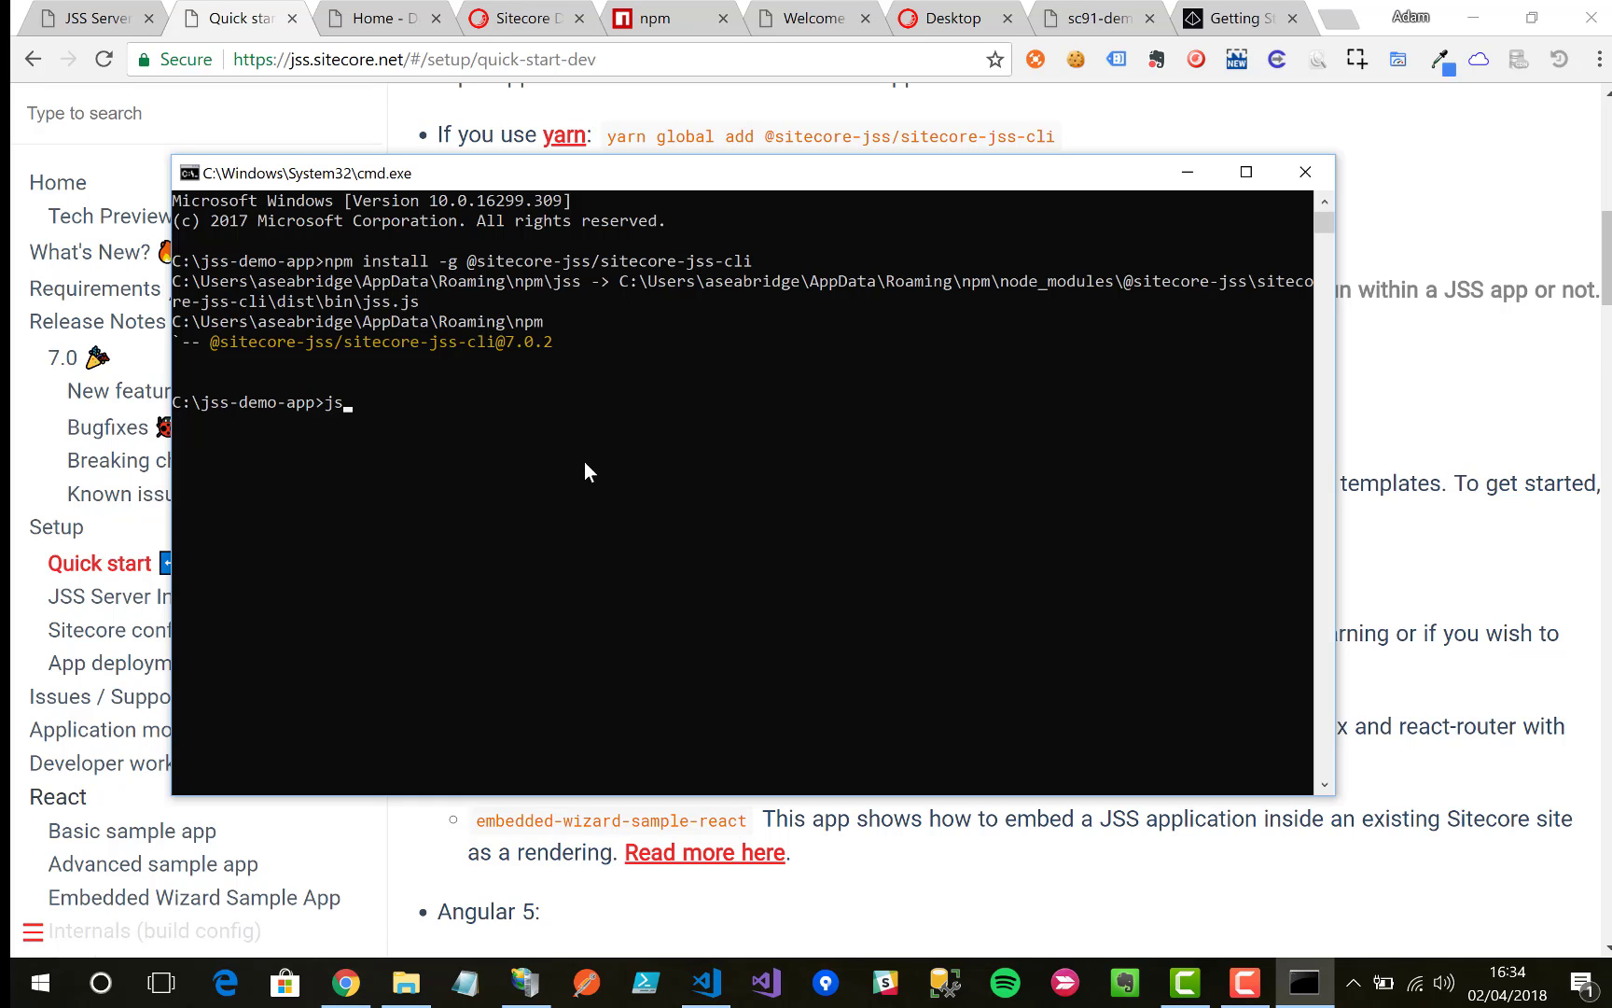
{"action": "type", "text": "-help"}
{"action": "key", "text": "Return"}
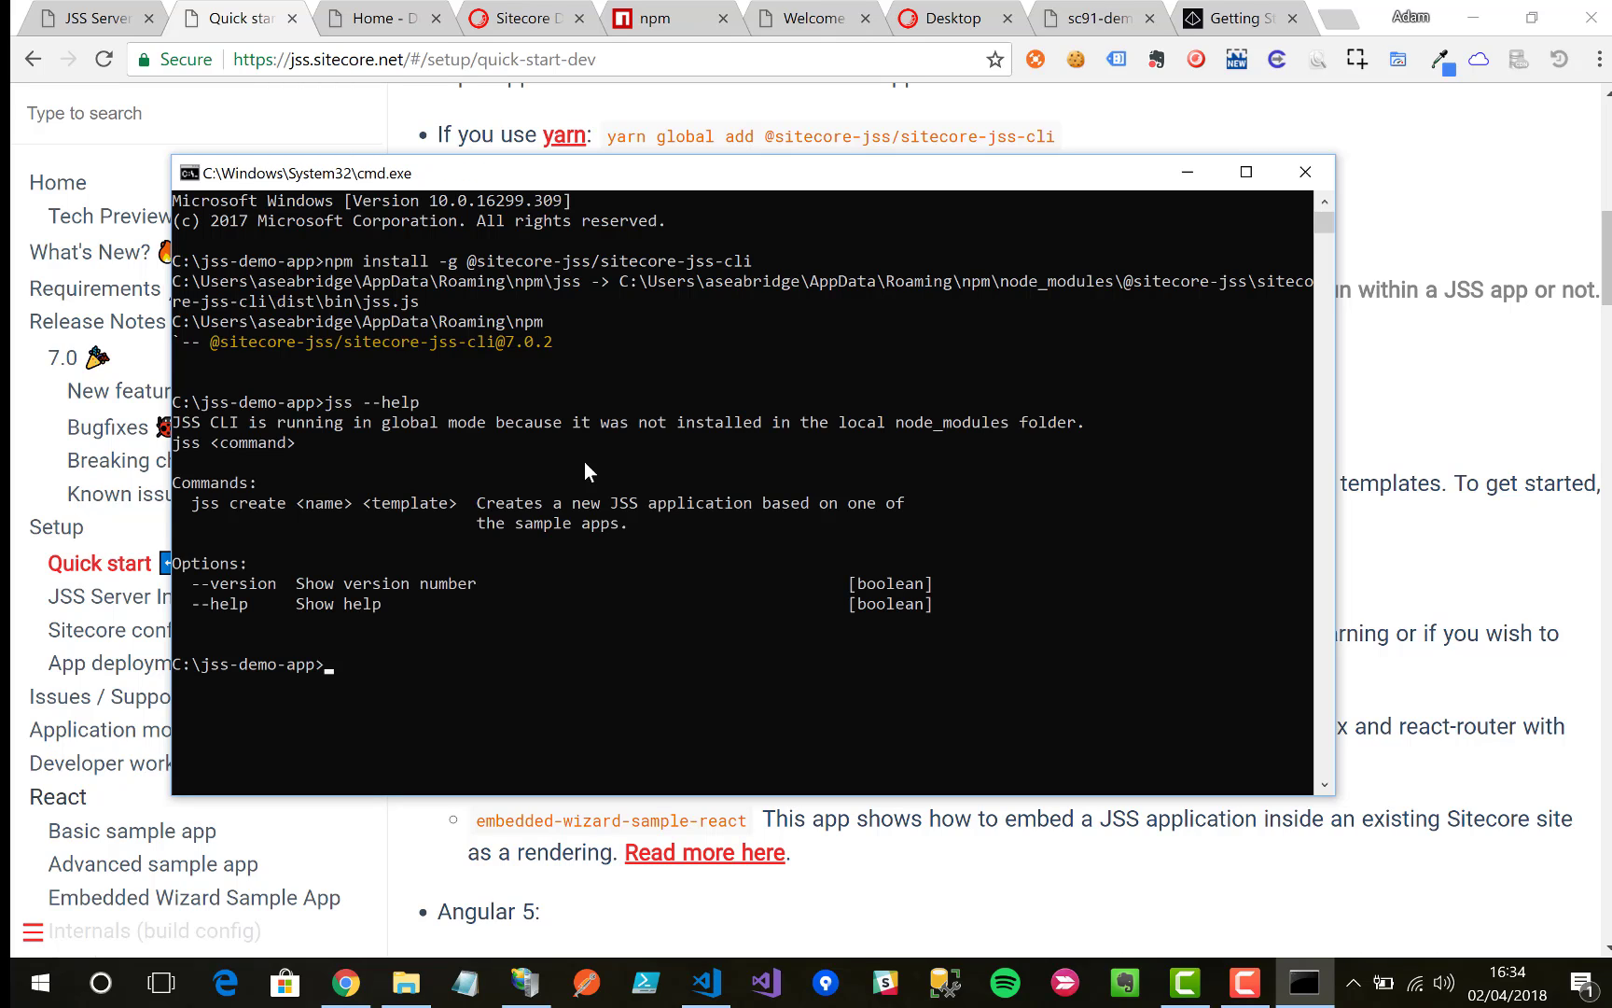
{"action": "left_click", "coordinate": [1390, 686]}
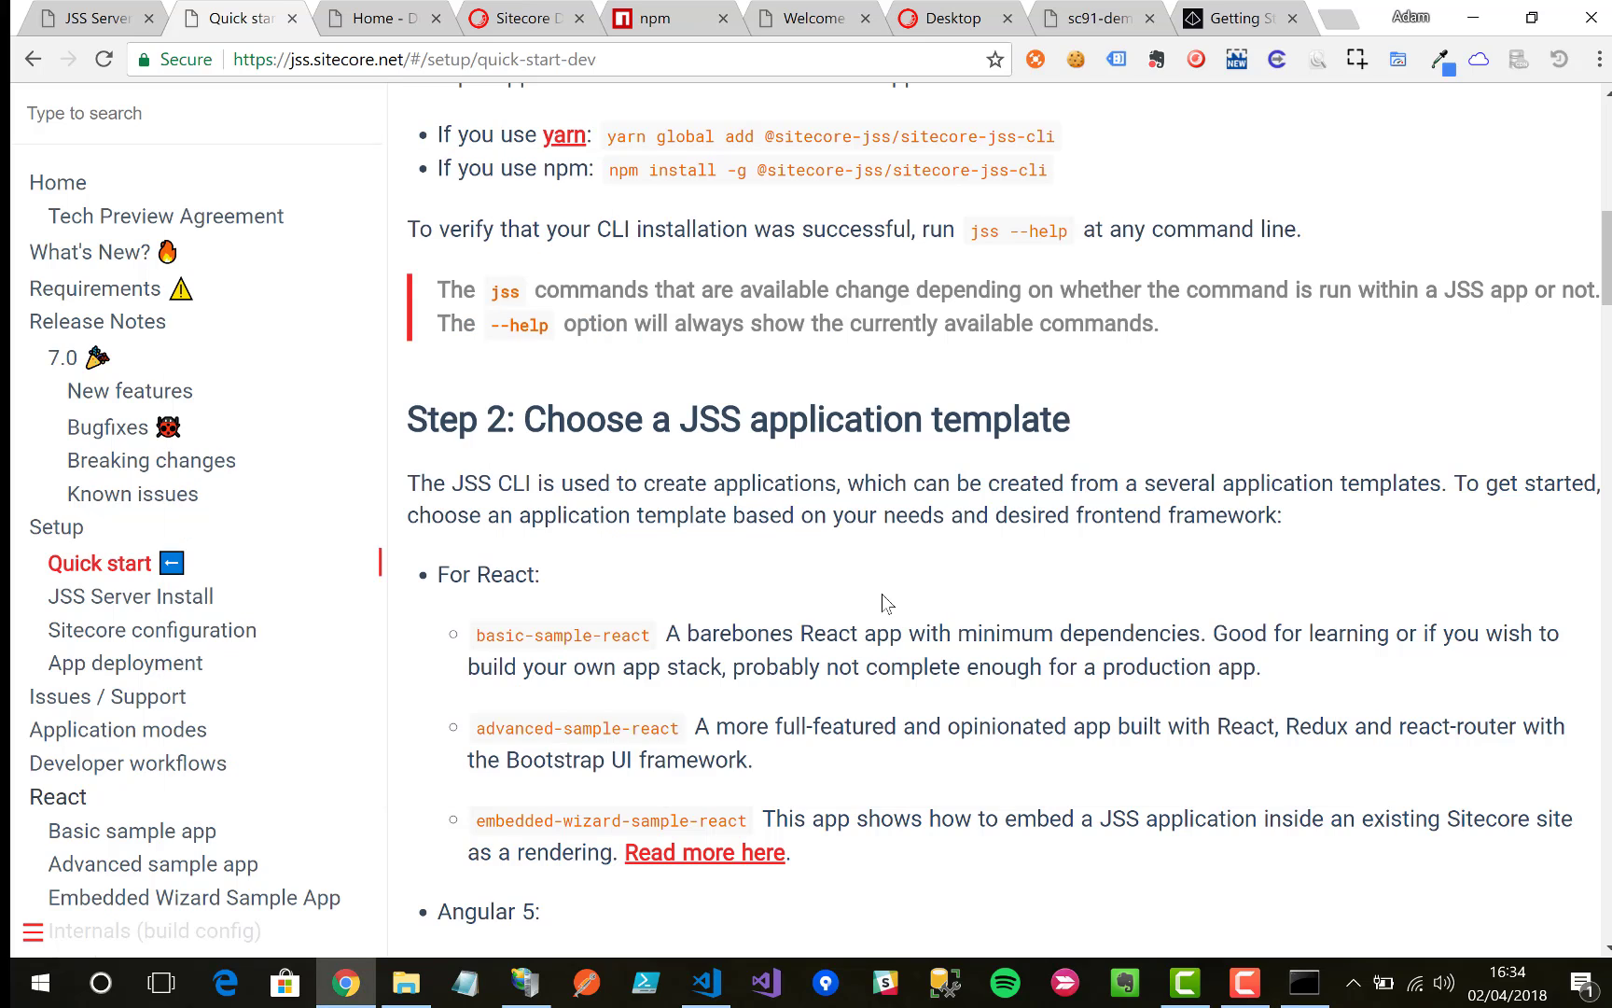
{"action": "scroll", "coordinate": [881, 593], "scroll_direction": "down", "scroll_amount": 4}
Step: Look up the basic-sample-react template name and the jss create command syntax in the docs
{"action": "scroll", "coordinate": [881, 593], "scroll_direction": "up", "scroll_amount": 2}
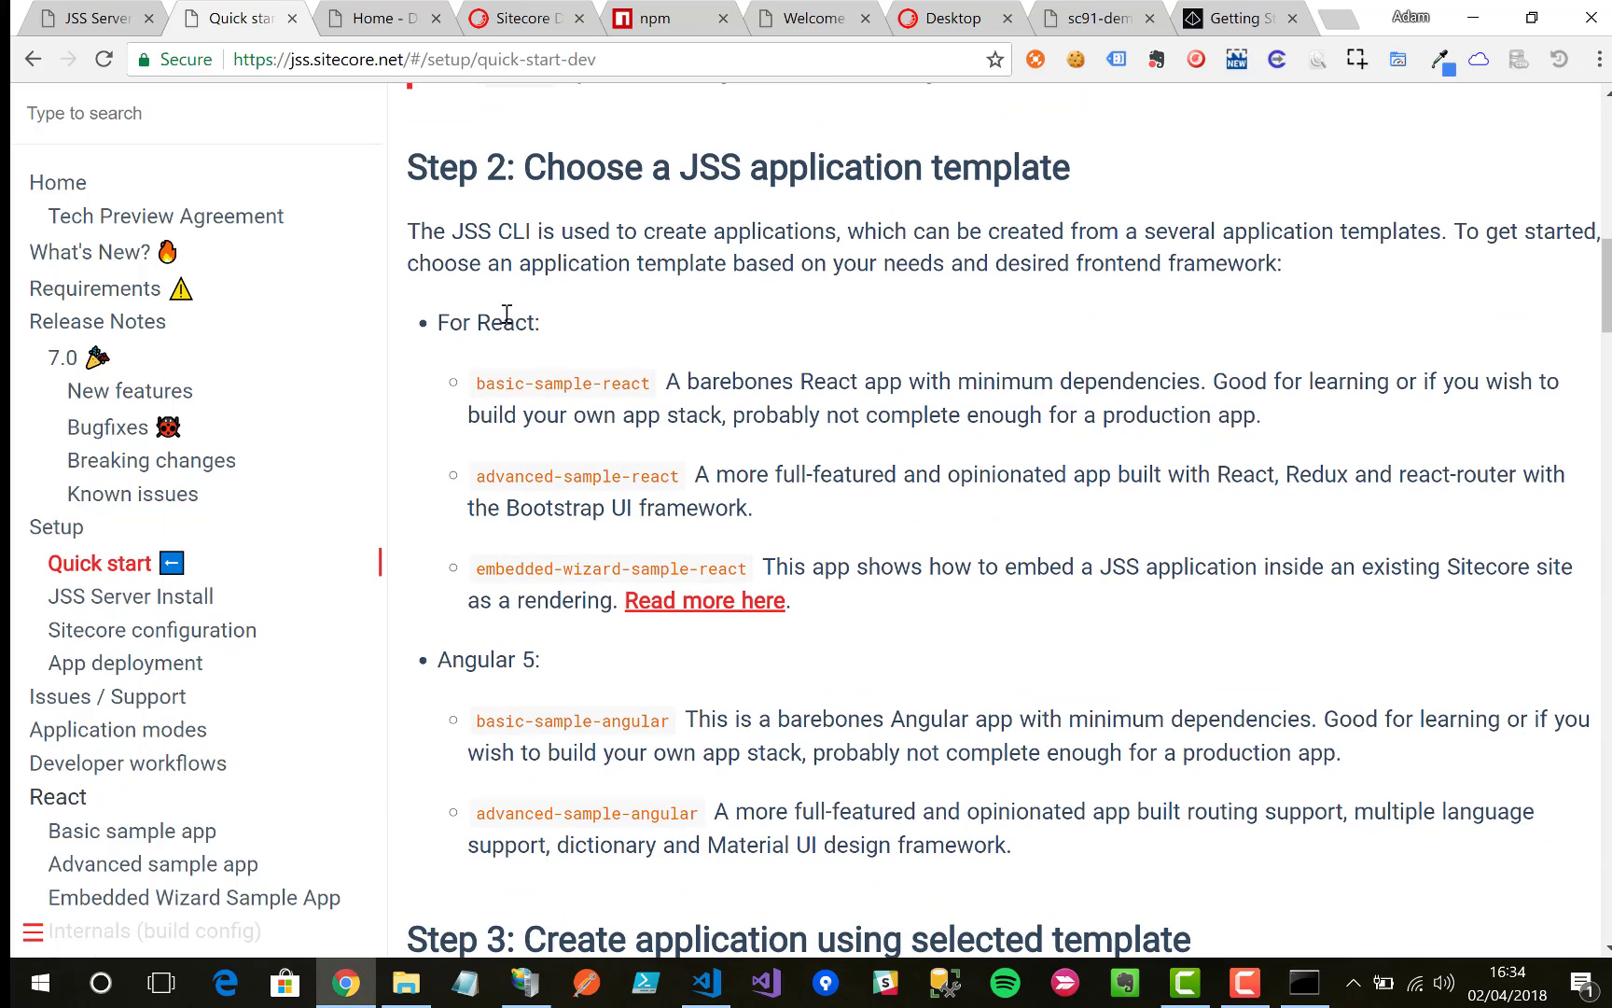
{"action": "left_click_drag", "start_coordinate": [476, 382], "coordinate": [656, 387]}
{"action": "key", "text": "super+c"}
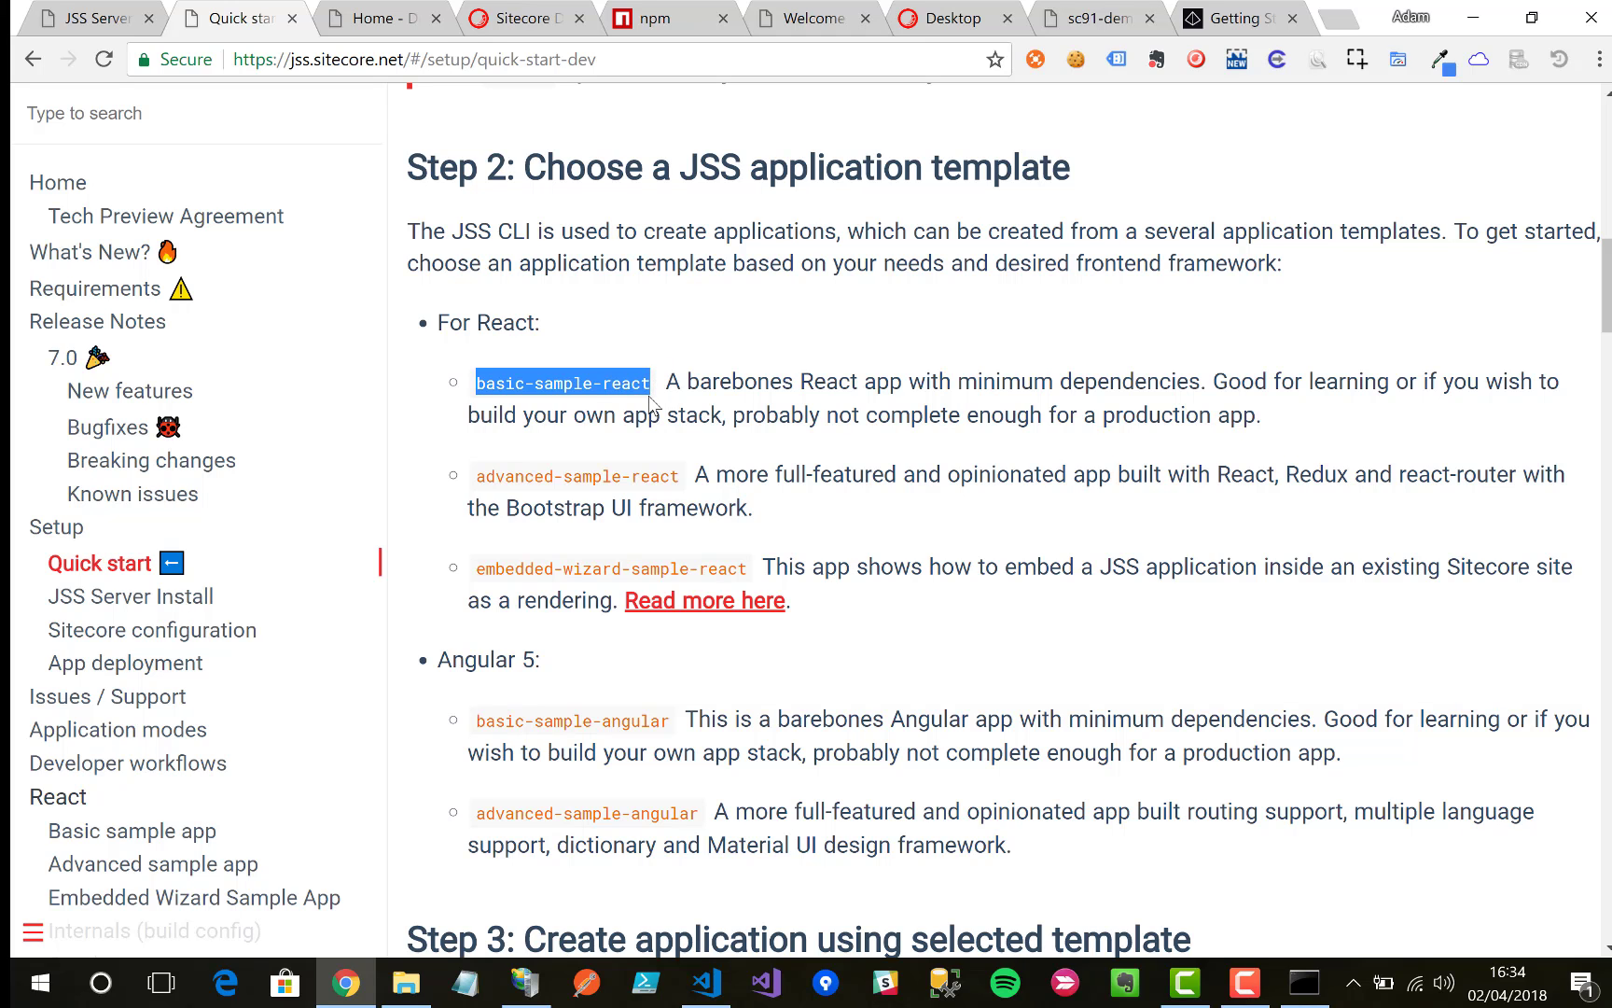
{"action": "left_click", "coordinate": [871, 339]}
{"action": "scroll", "coordinate": [874, 438], "scroll_direction": "down", "scroll_amount": 8}
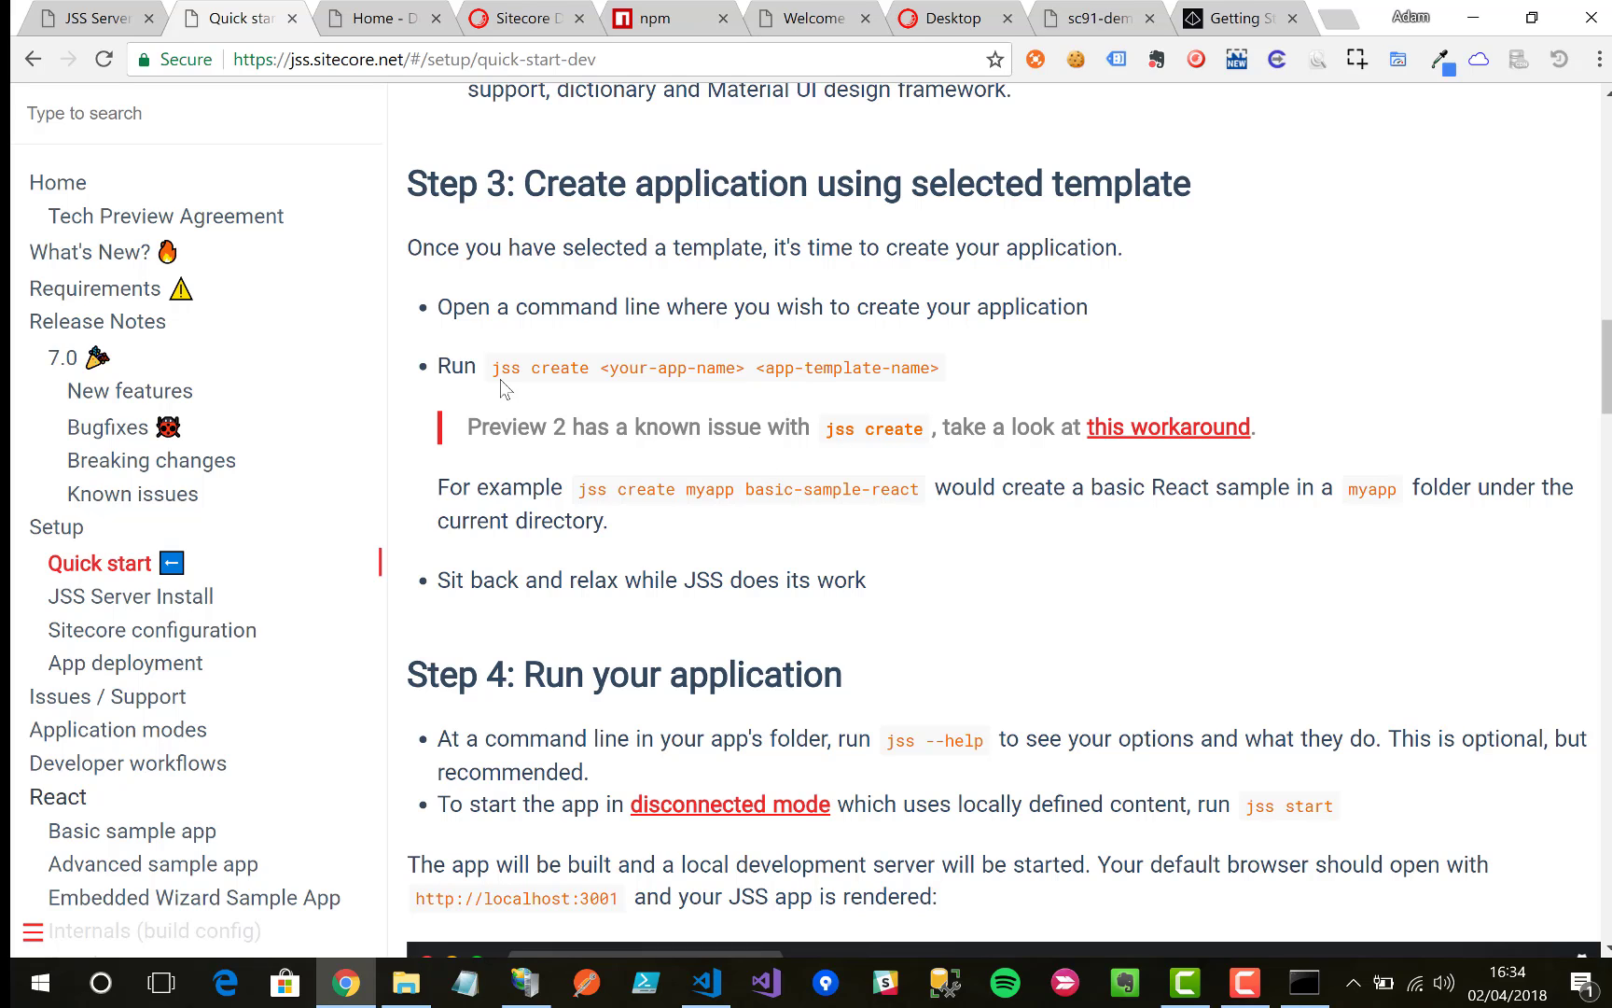
{"action": "left_click_drag", "start_coordinate": [492, 368], "coordinate": [958, 373]}
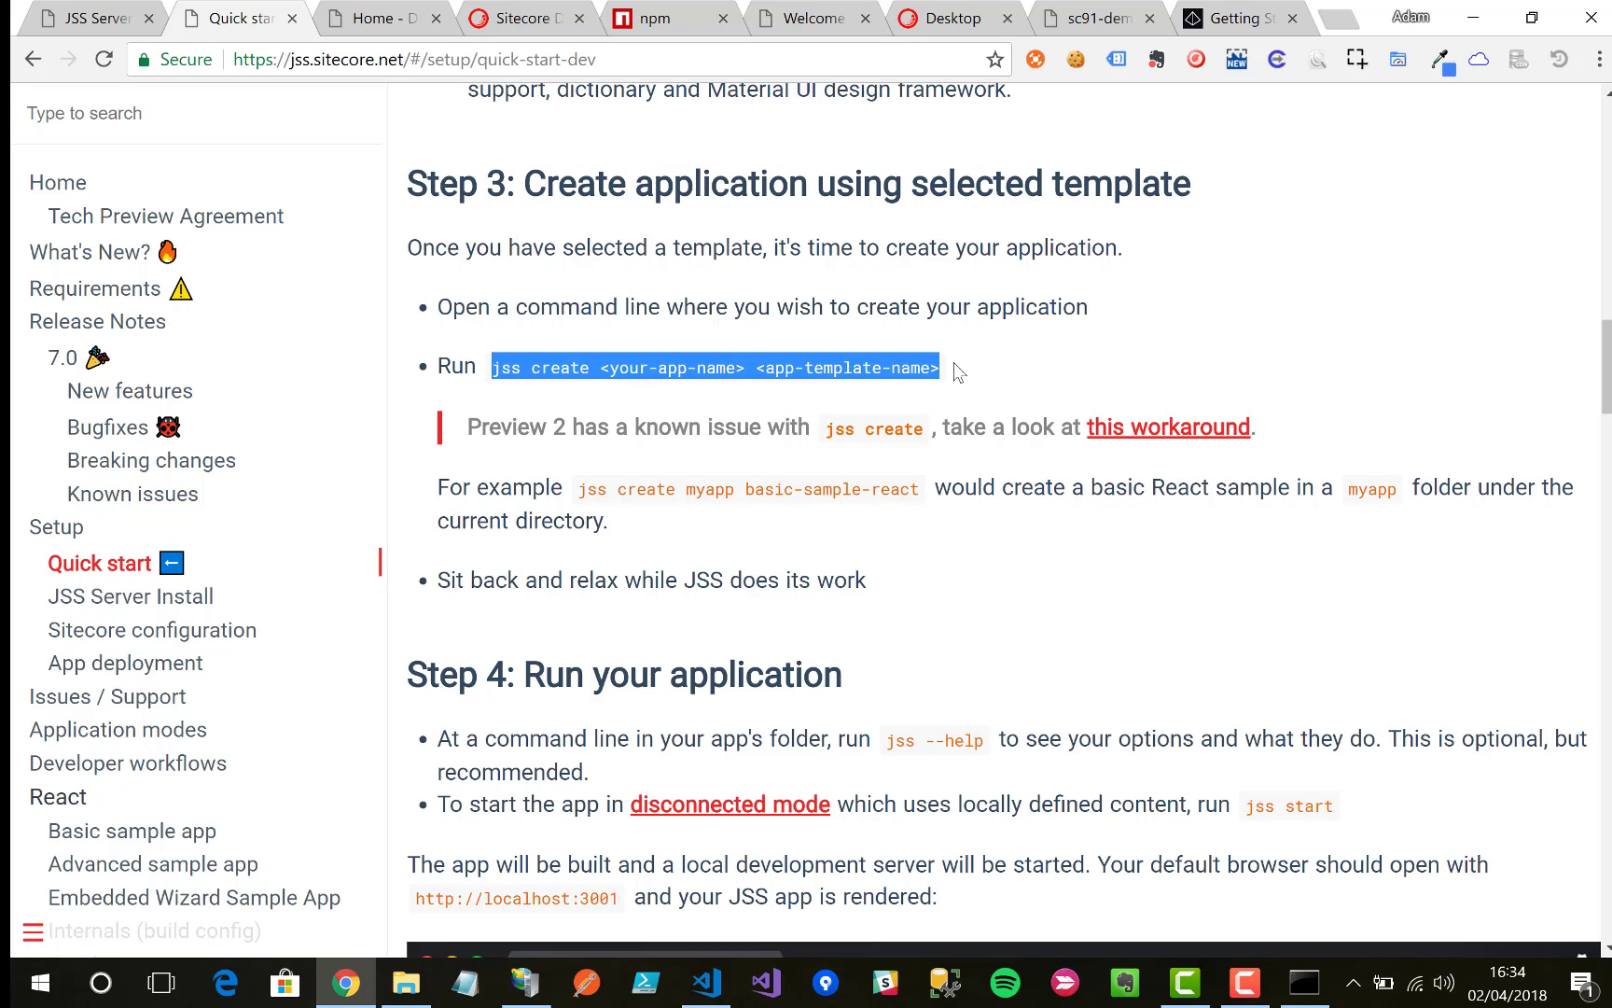
{"action": "left_click", "coordinate": [958, 372]}
Step: Run jss create myapp basic-sample-react in the command prompt
{"action": "key", "text": "alt+Tab"}
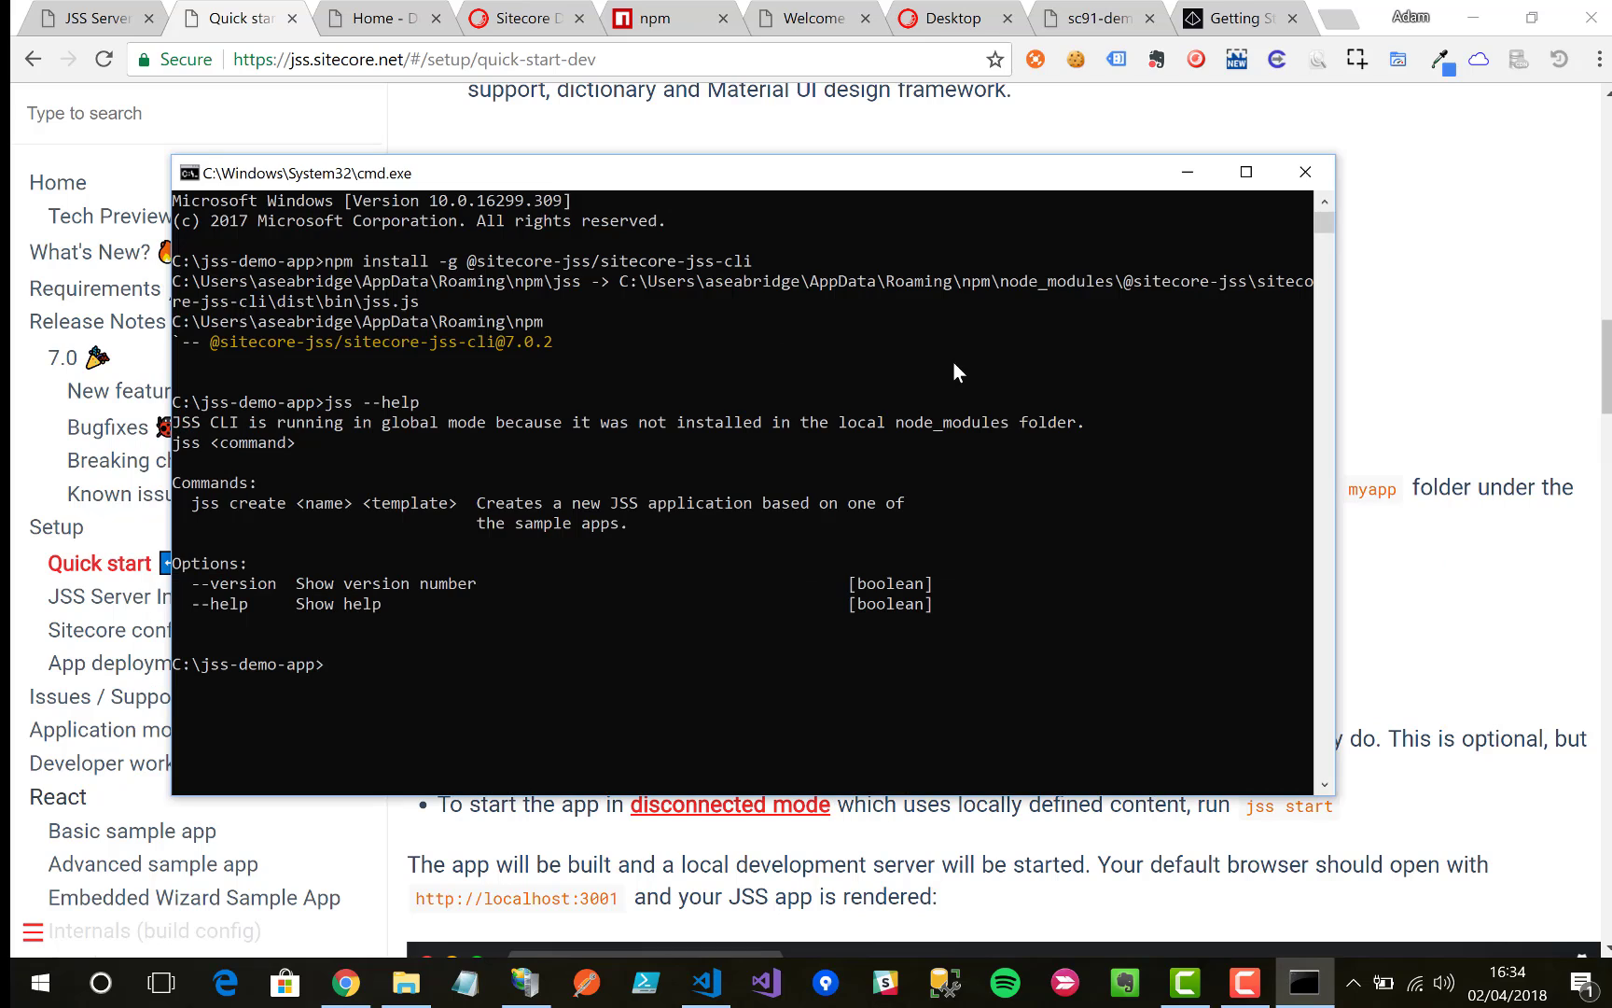
{"action": "type", "text": "jss create myapp"}
{"action": "right_click", "coordinate": [580, 668]}
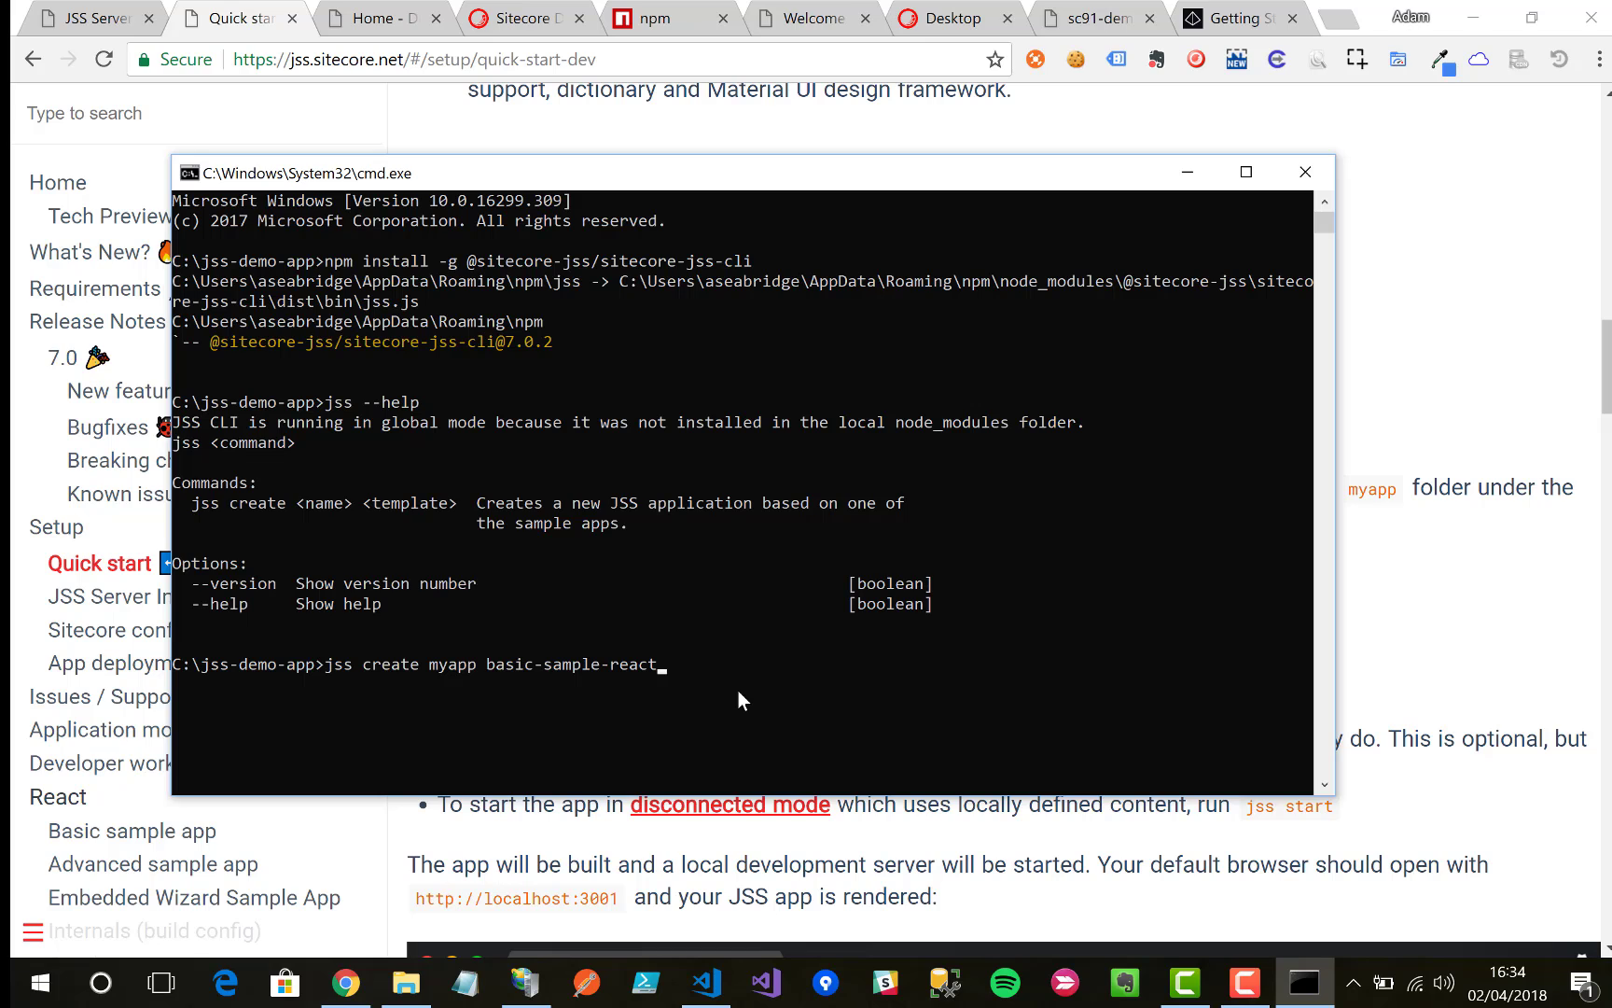
{"action": "key", "text": "Return"}
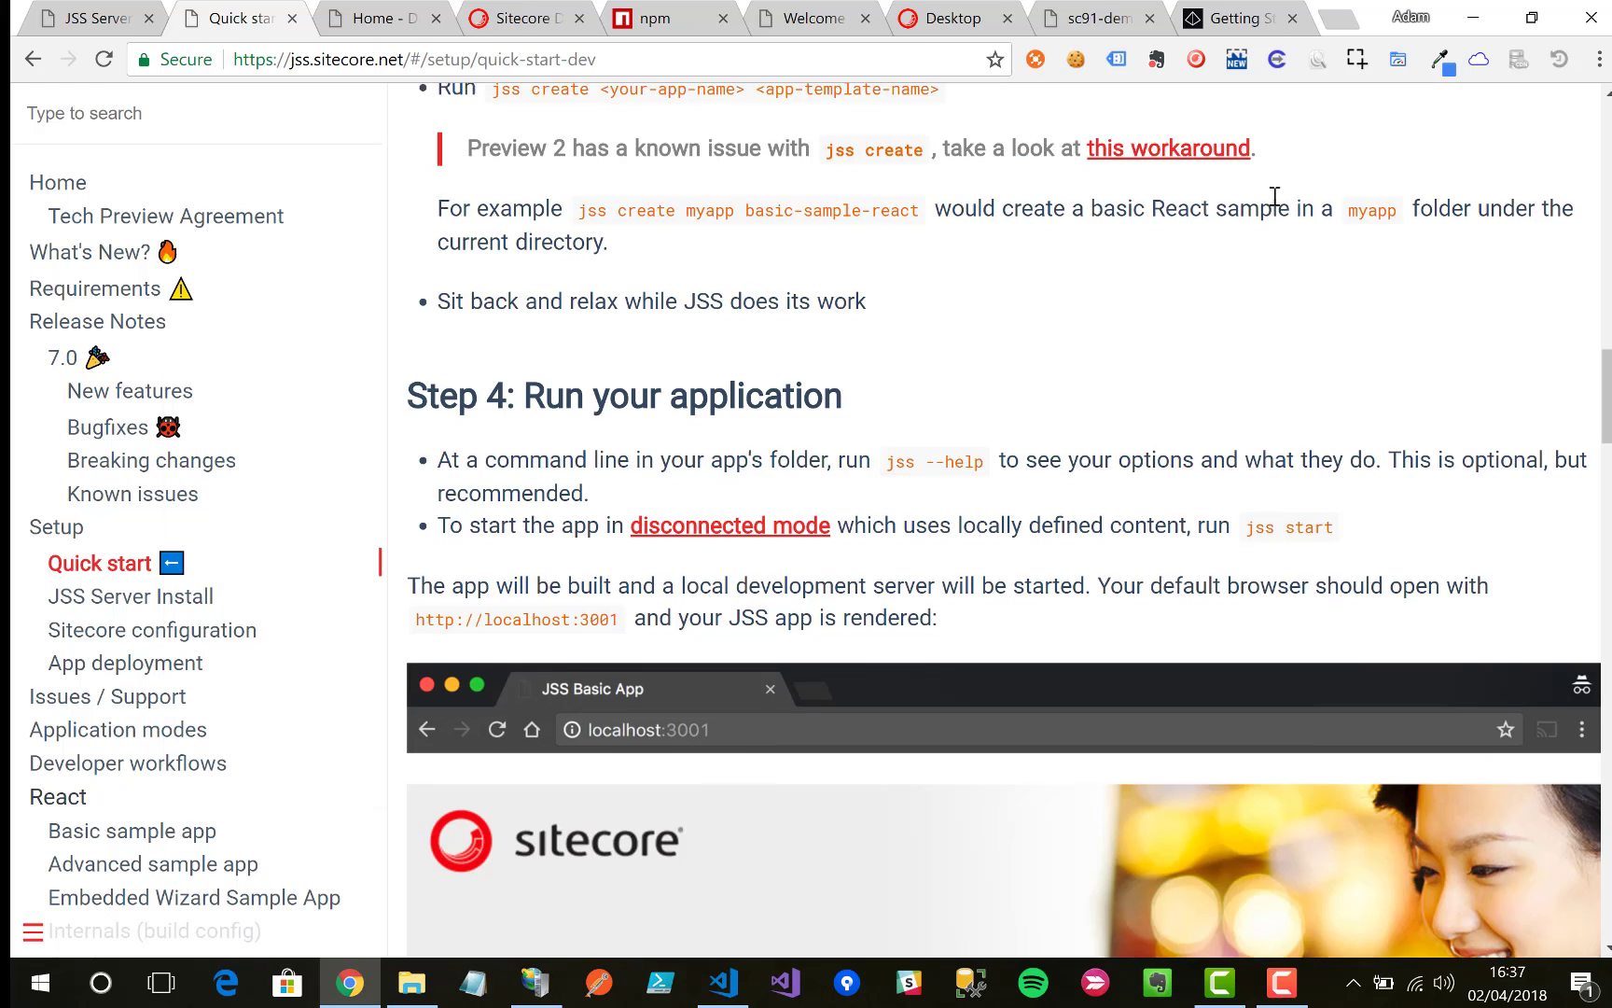
Step: Open a command prompt in the jss-demo-app\myapp folder using cmd in Explorer's address bar
{"action": "scroll", "coordinate": [1274, 196], "scroll_direction": "down", "scroll_amount": 4}
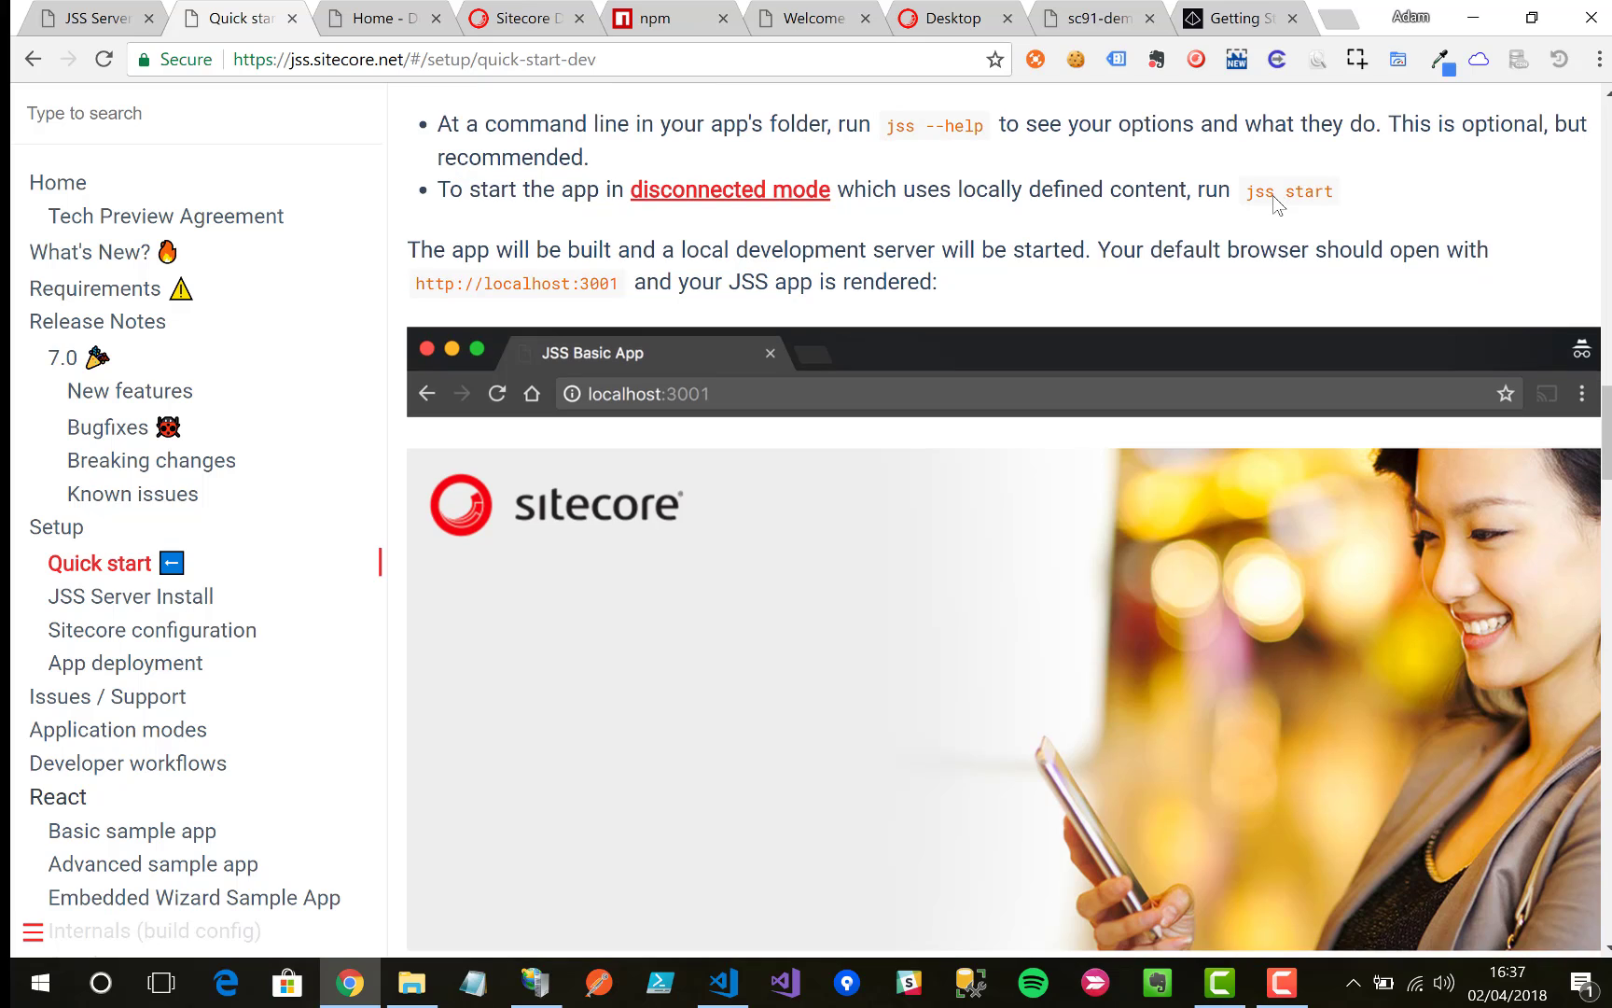
{"action": "scroll", "coordinate": [1273, 198], "scroll_direction": "up", "scroll_amount": 1}
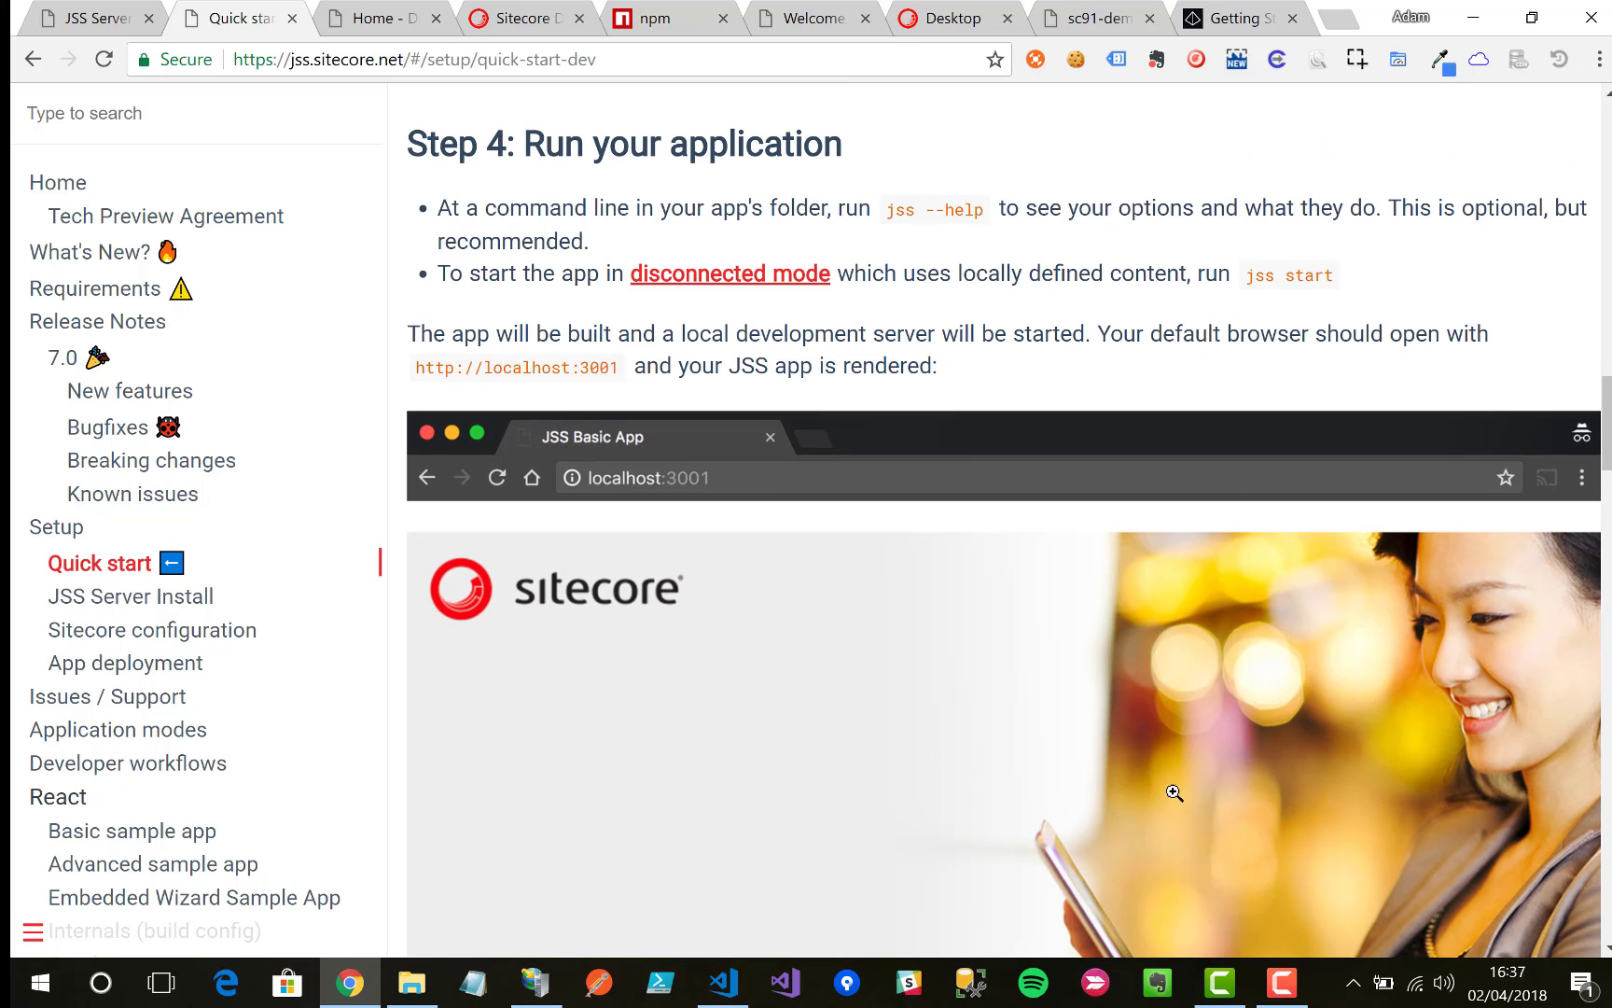
{"action": "left_click", "coordinate": [413, 994]}
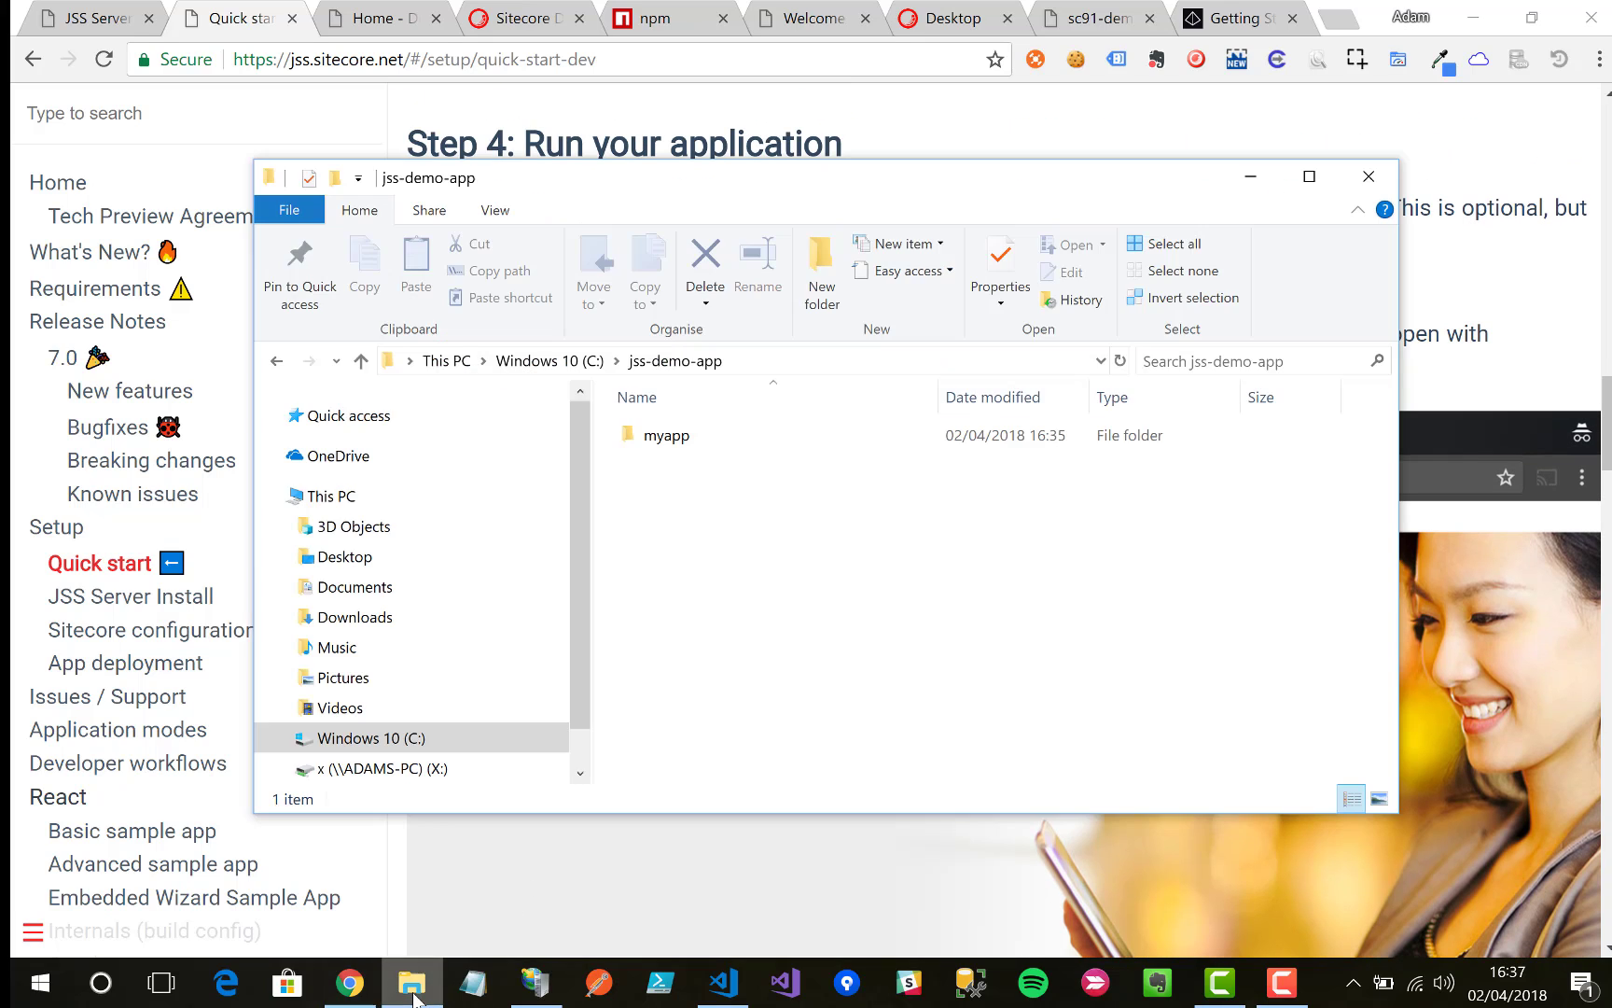
{"action": "double_click", "coordinate": [701, 435]}
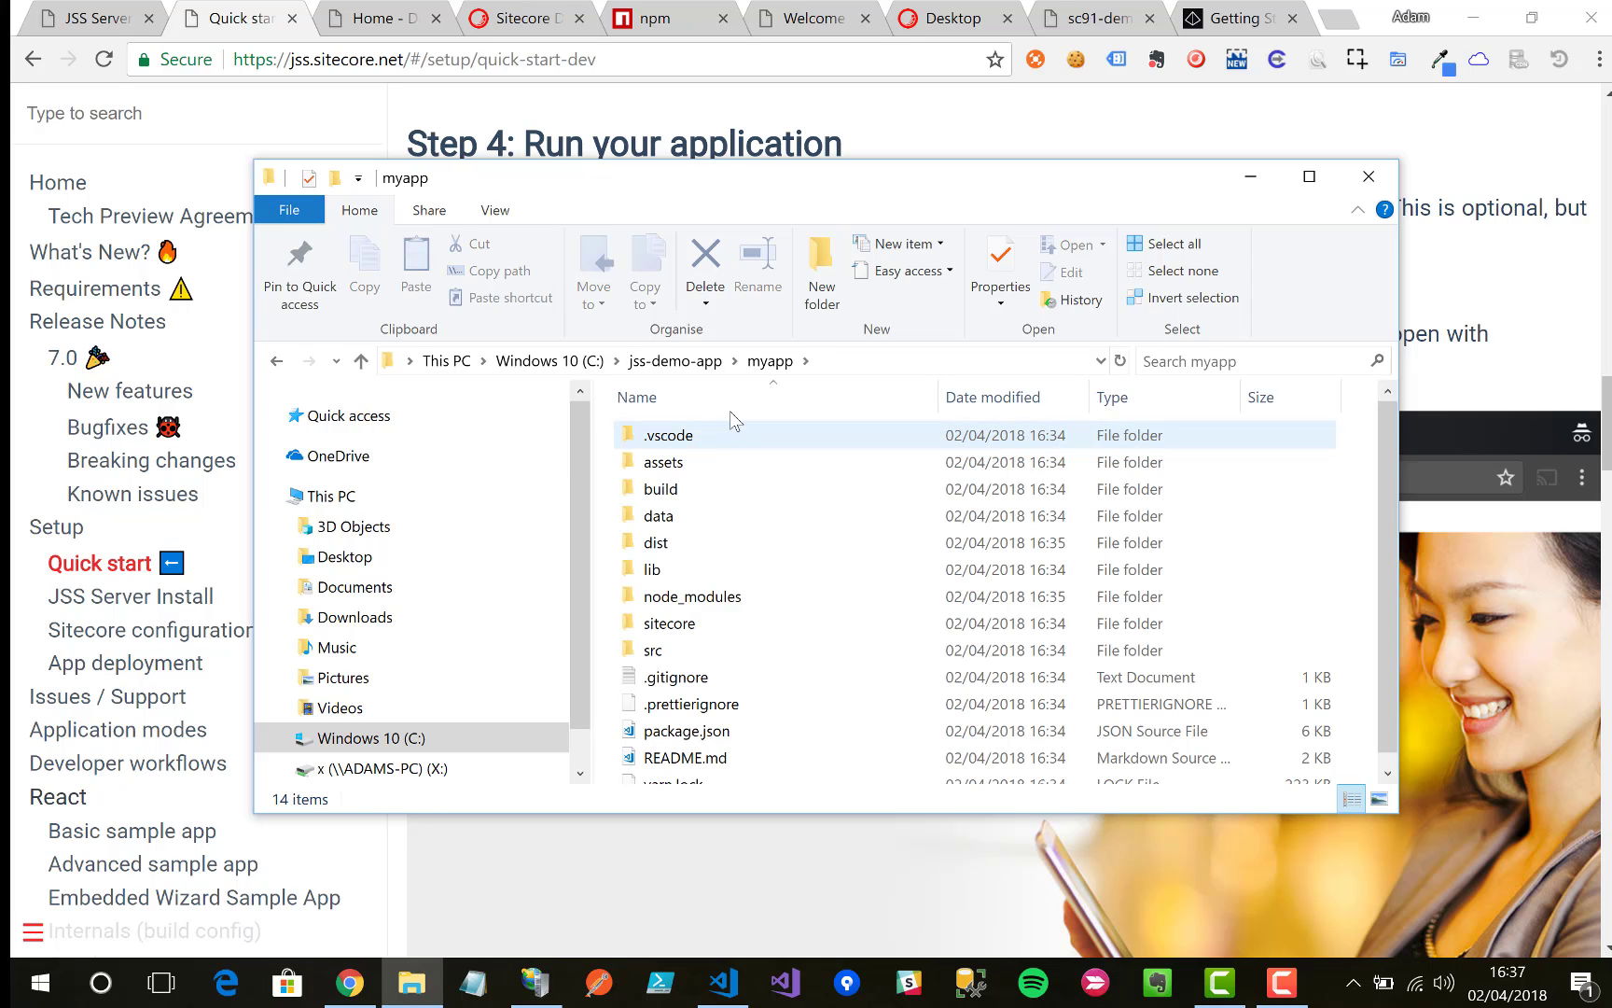
{"action": "left_click", "coordinate": [837, 360]}
{"action": "type", "text": "cmd"}
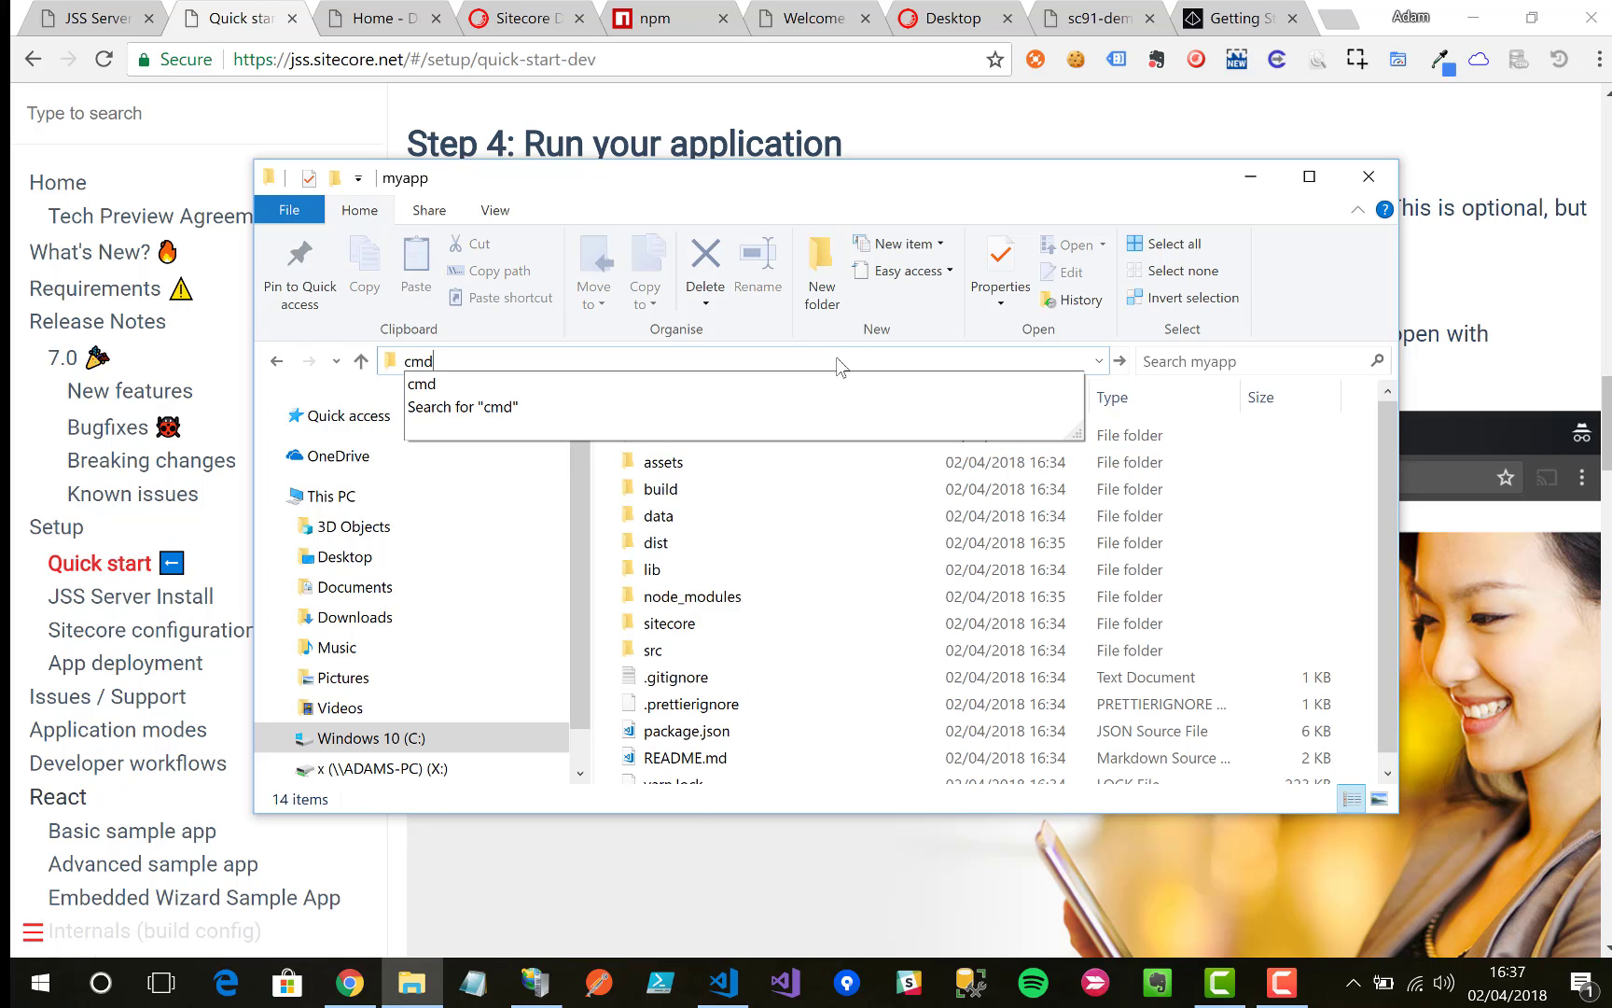
{"action": "key", "text": "Return"}
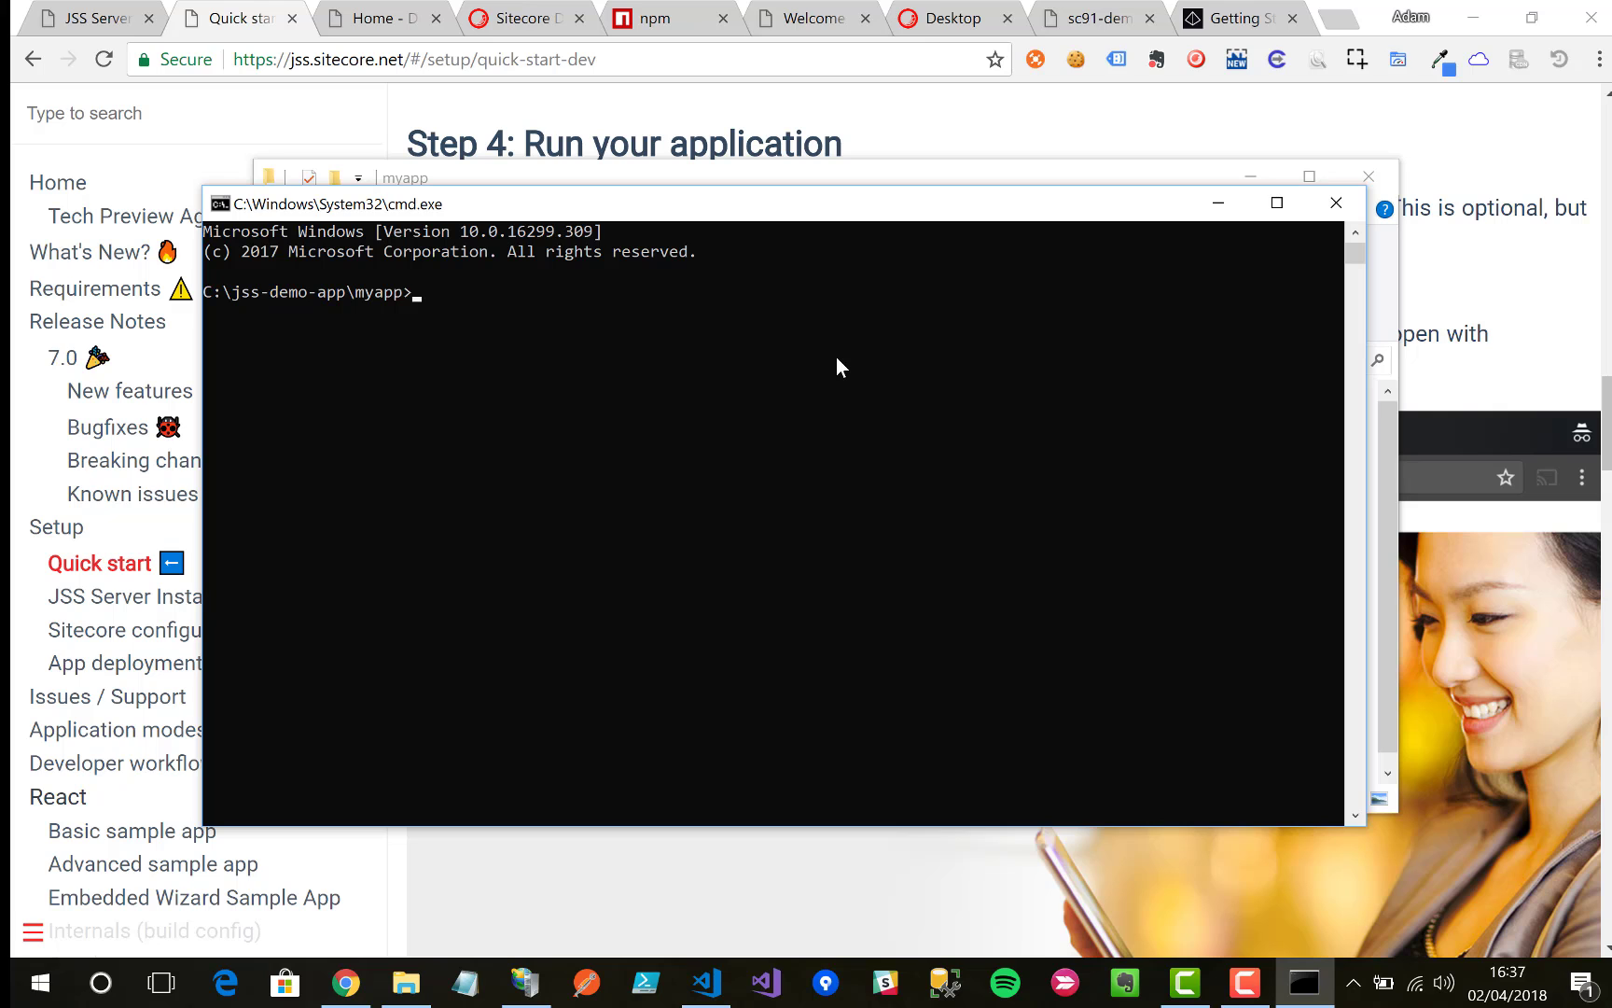
Step: Run jss start in the myapp prompt to launch the app at localhost:3001
{"action": "key", "text": "super+Down"}
{"action": "key", "text": "super+Down"}
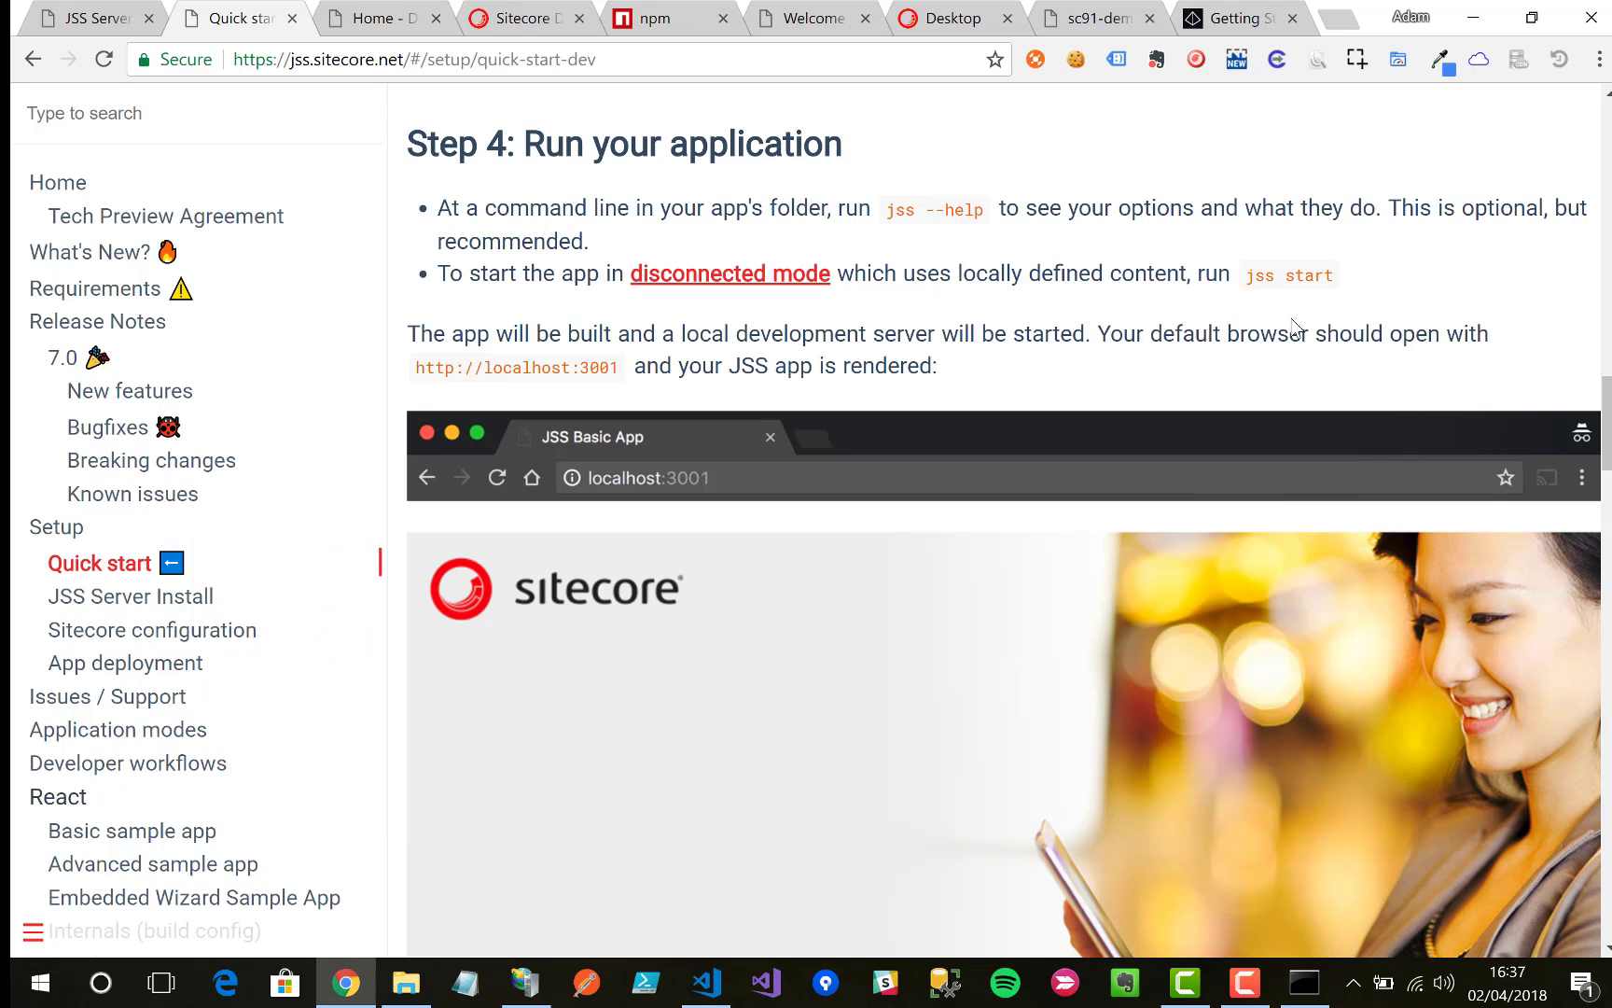
{"action": "left_click_drag", "start_coordinate": [1239, 276], "coordinate": [1415, 278]}
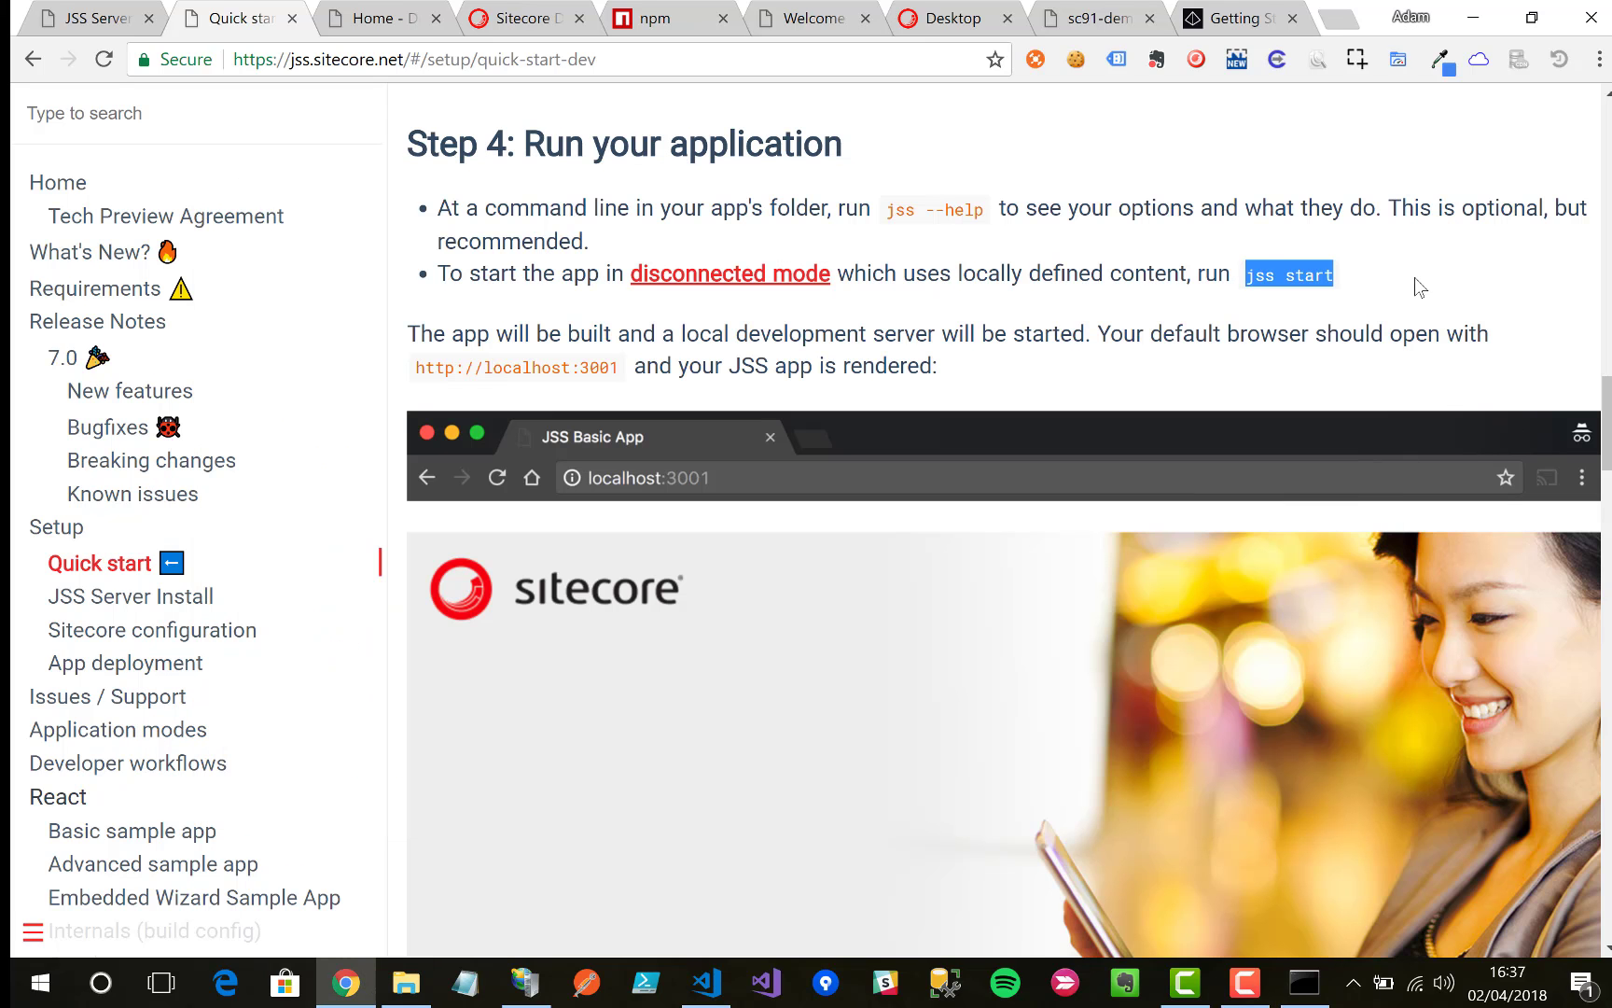
{"action": "key", "text": "alt+Tab"}
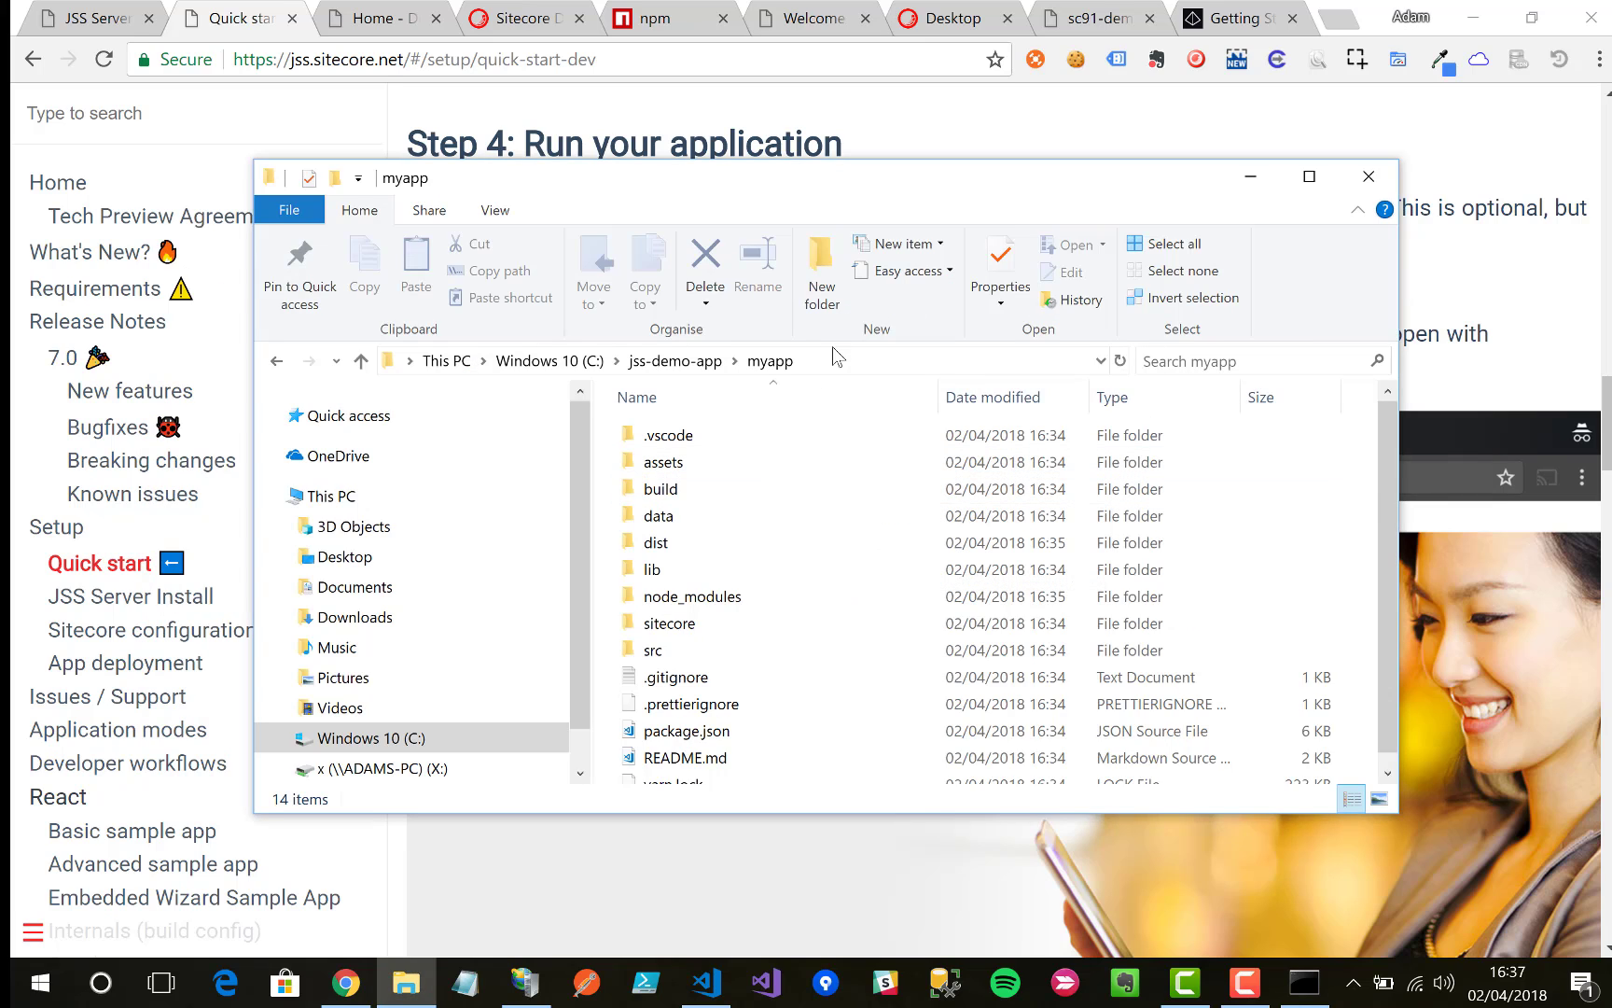
{"action": "left_click", "coordinate": [1304, 982]}
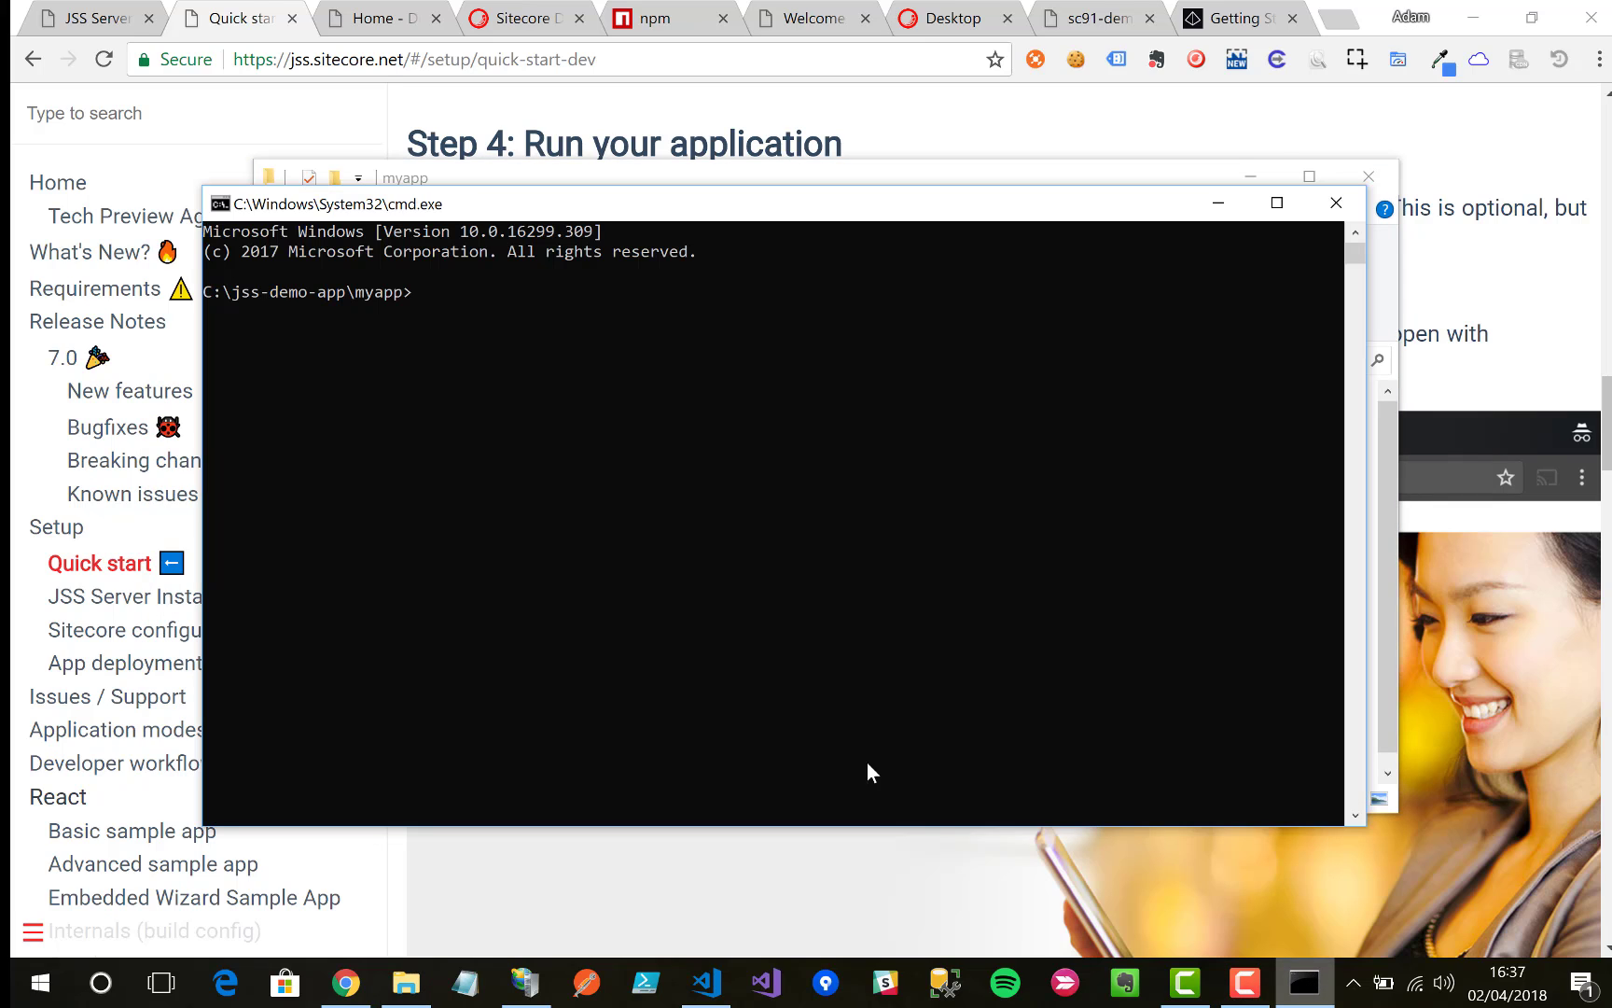
{"action": "type", "text": "jss start"}
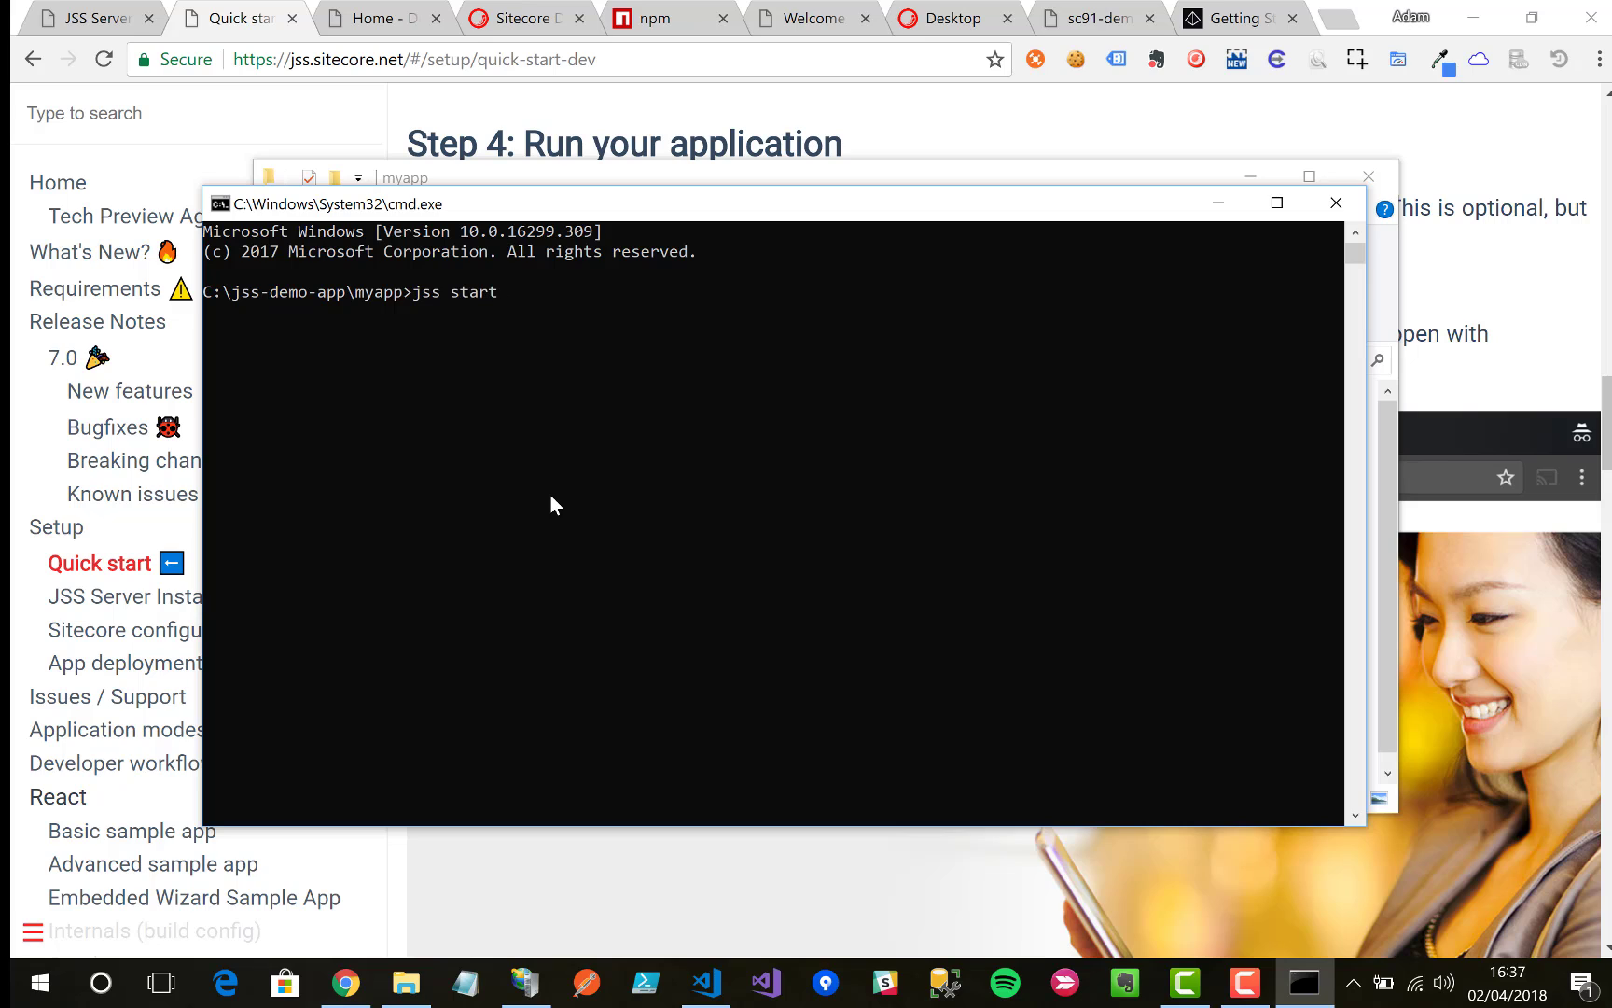
{"action": "key", "text": "Return"}
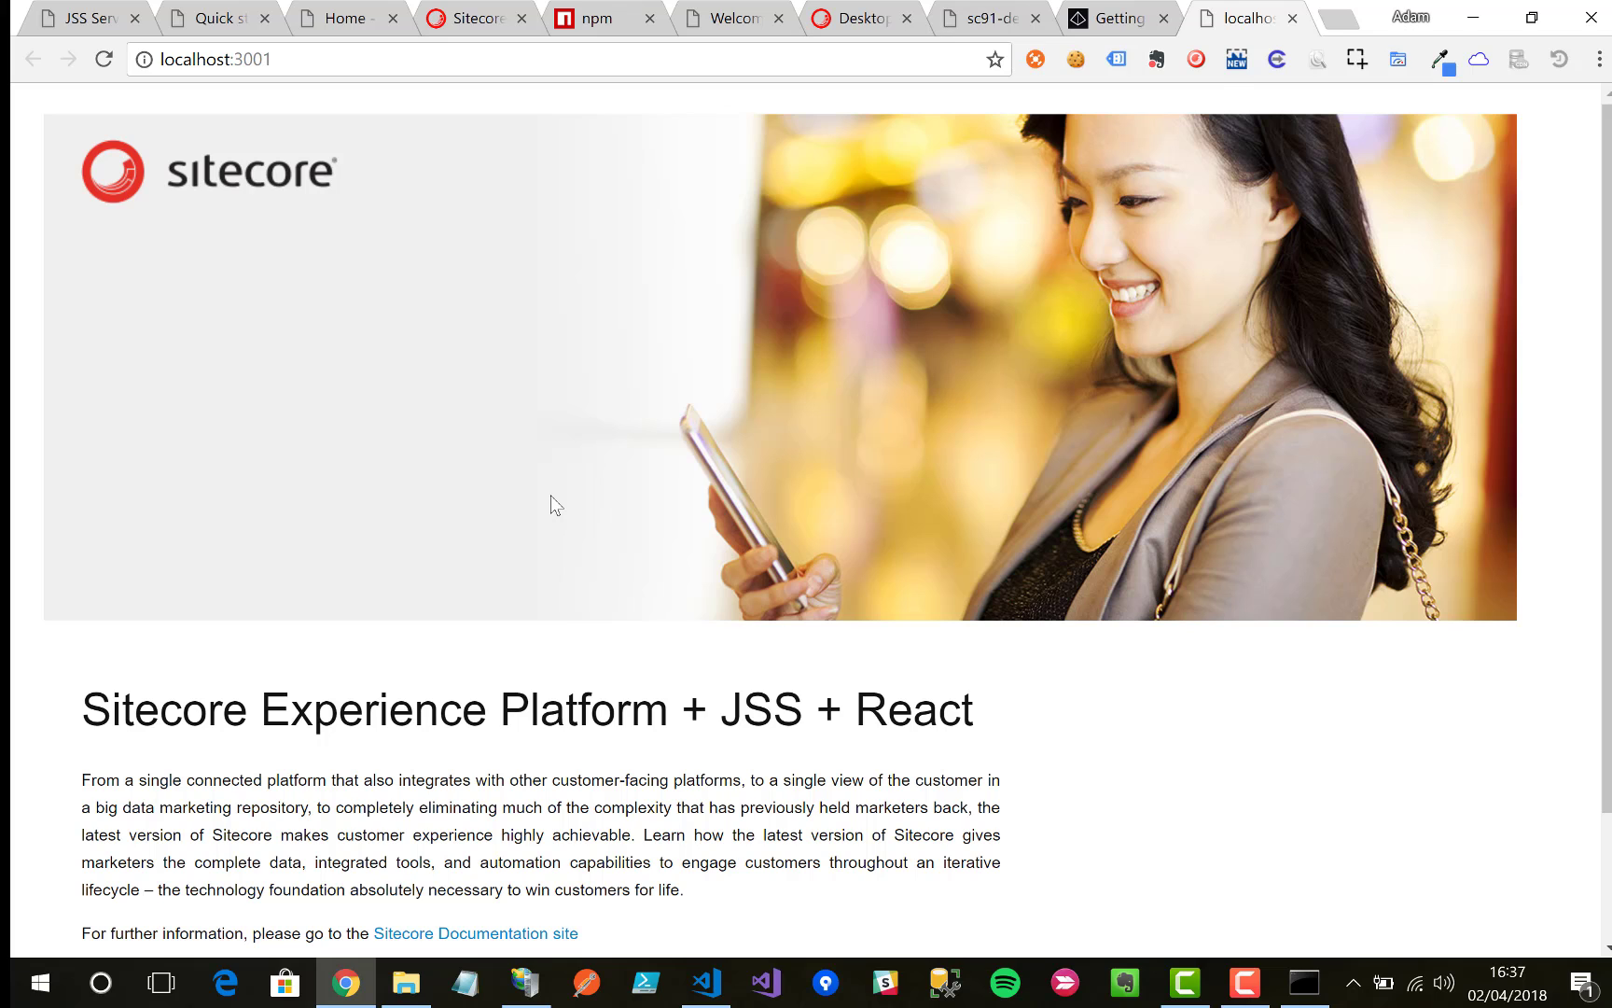
Step: Scroll the Quick start docs down to Step 5 and highlight the jss setup command
{"action": "scroll", "coordinate": [853, 377], "scroll_direction": "down", "scroll_amount": 2}
{"action": "scroll", "coordinate": [853, 377], "scroll_direction": "up", "scroll_amount": 2}
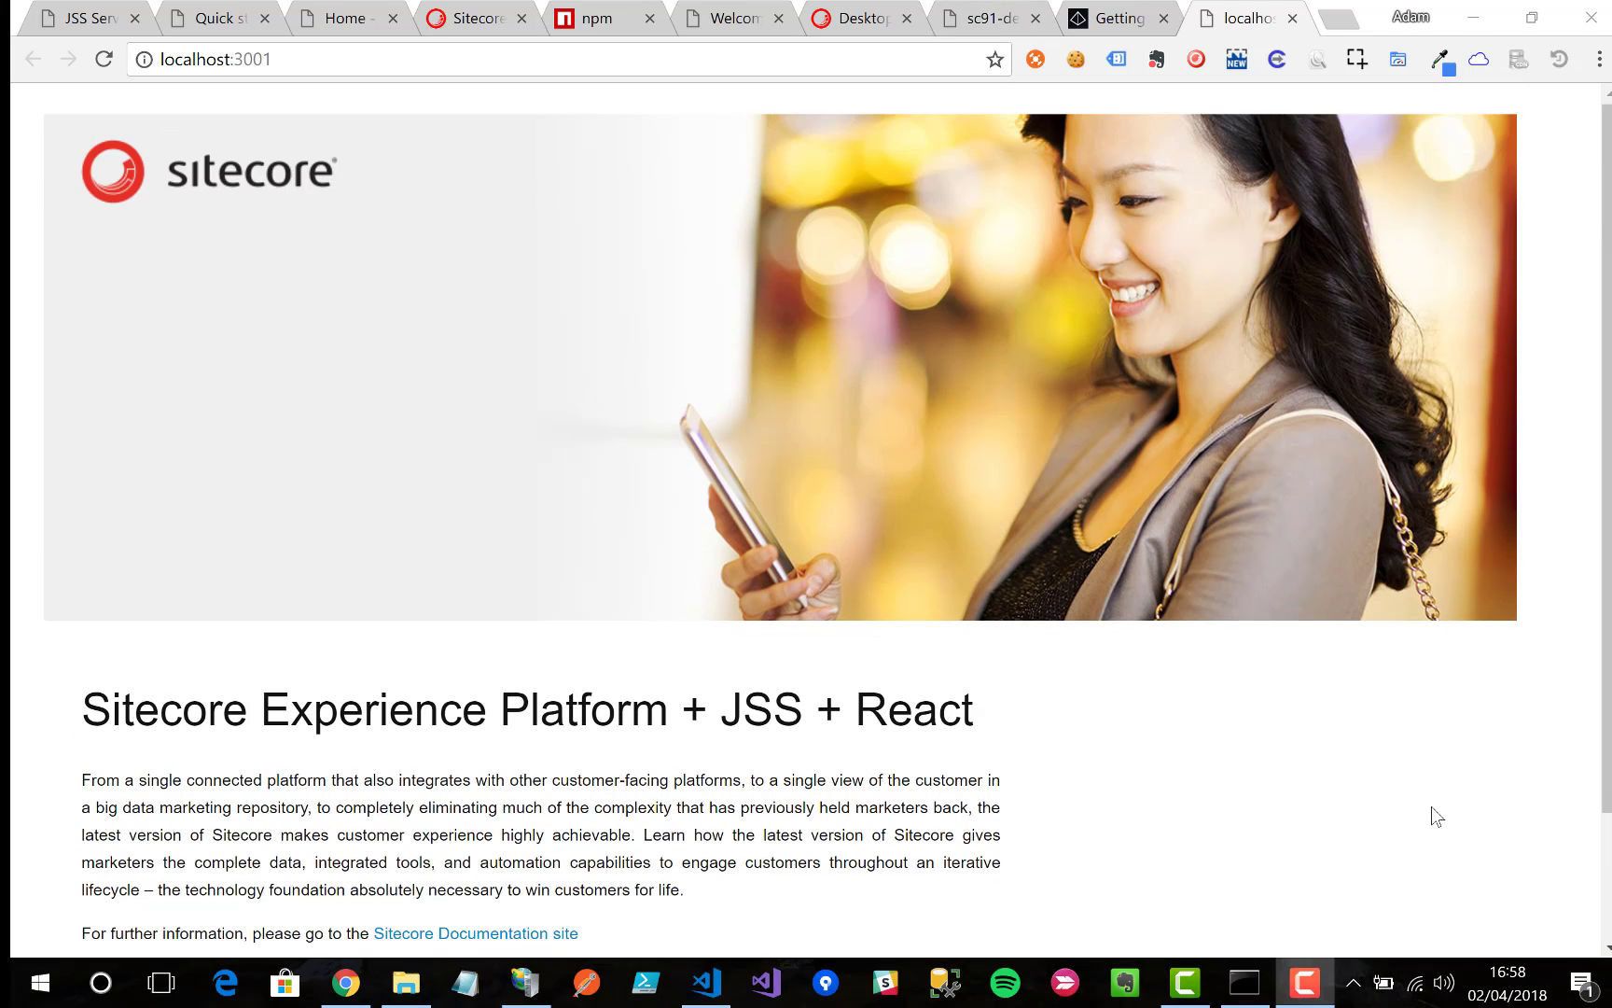
{"action": "left_click", "coordinate": [219, 23]}
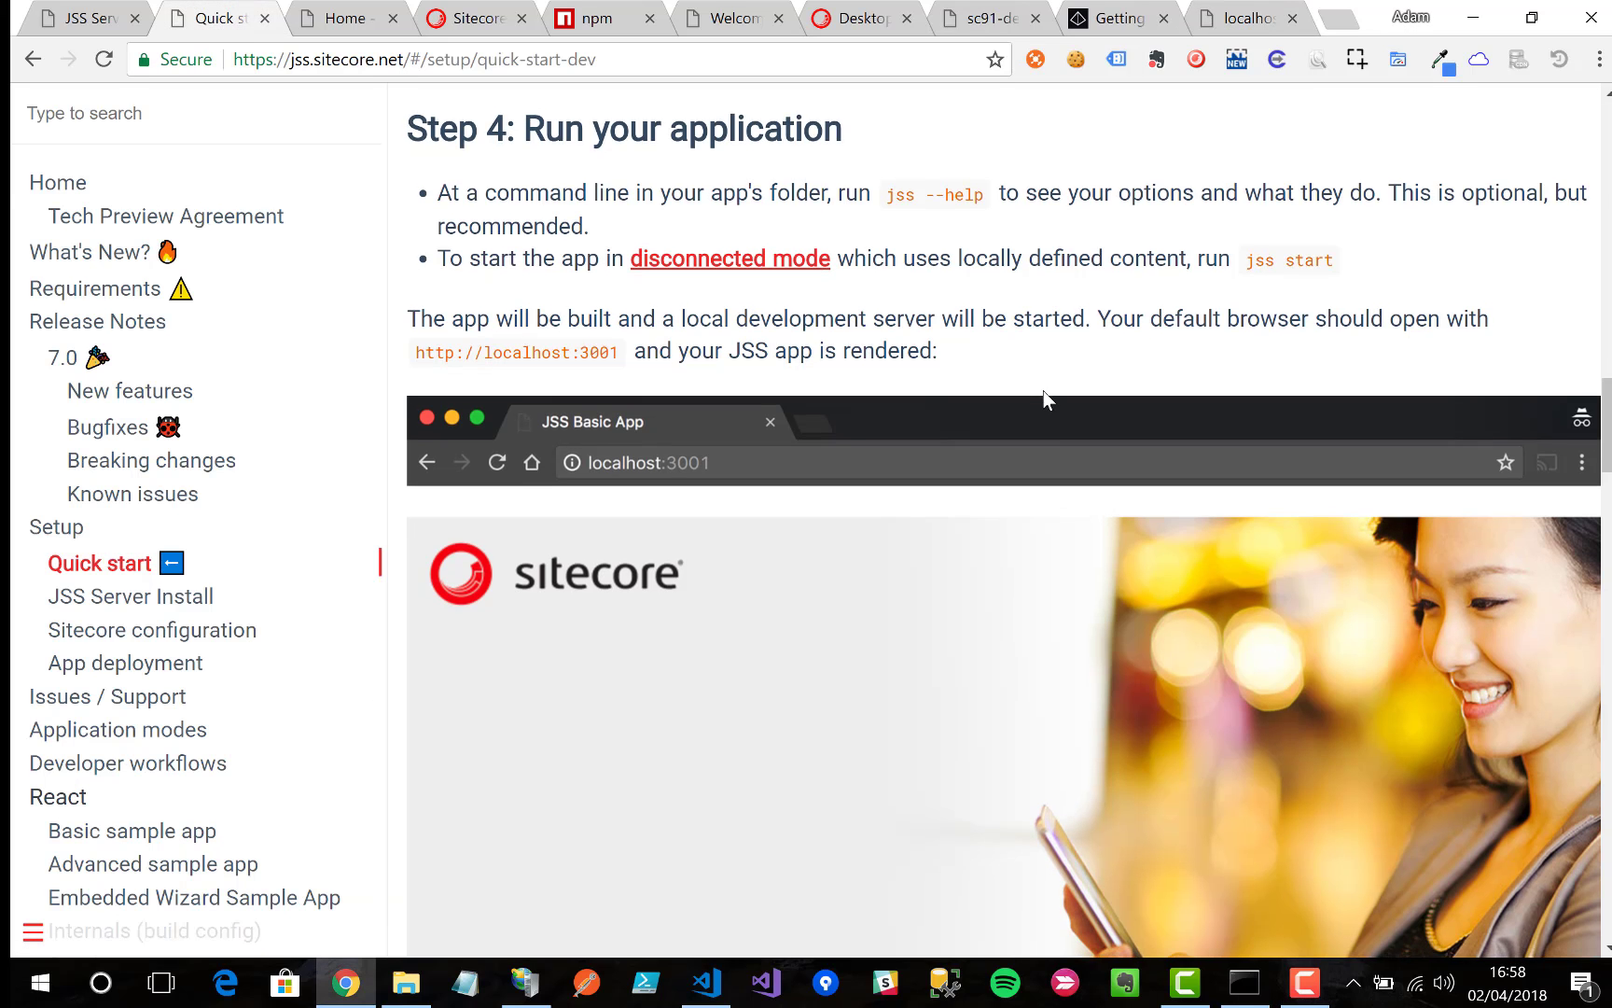
{"action": "scroll", "coordinate": [1044, 391], "scroll_direction": "down", "scroll_amount": 4}
{"action": "scroll", "coordinate": [1044, 391], "scroll_direction": "down", "scroll_amount": 5}
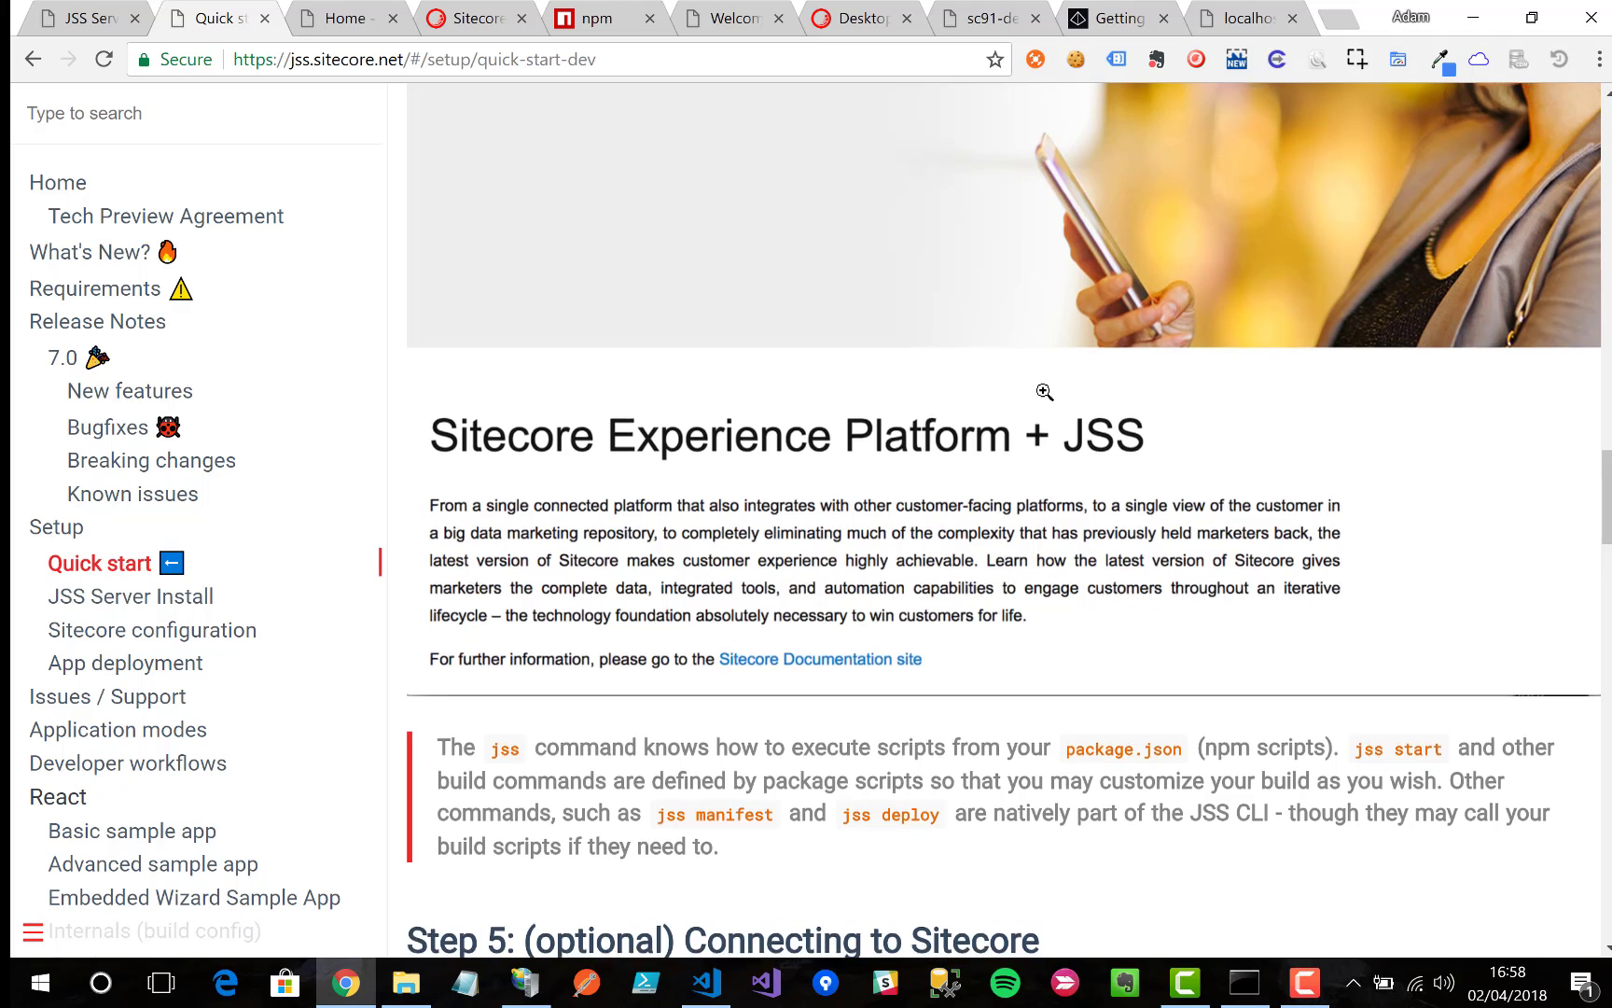
{"action": "scroll", "coordinate": [1044, 391], "scroll_direction": "down", "scroll_amount": 3}
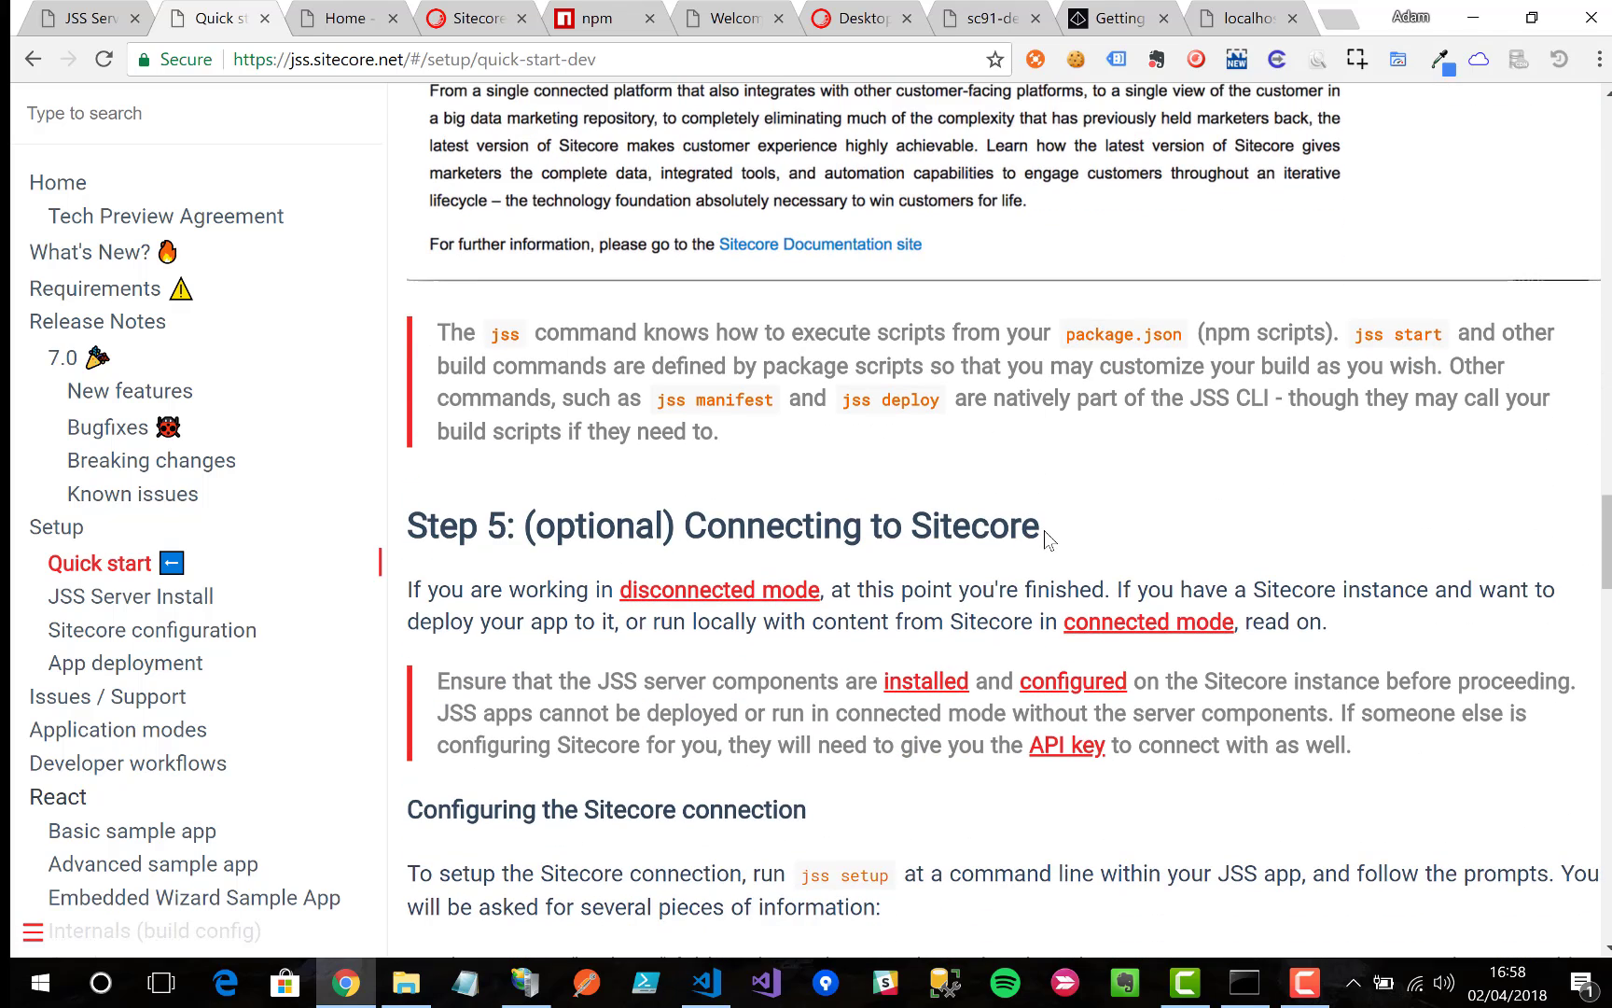
{"action": "scroll", "coordinate": [1044, 530], "scroll_direction": "down", "scroll_amount": 2}
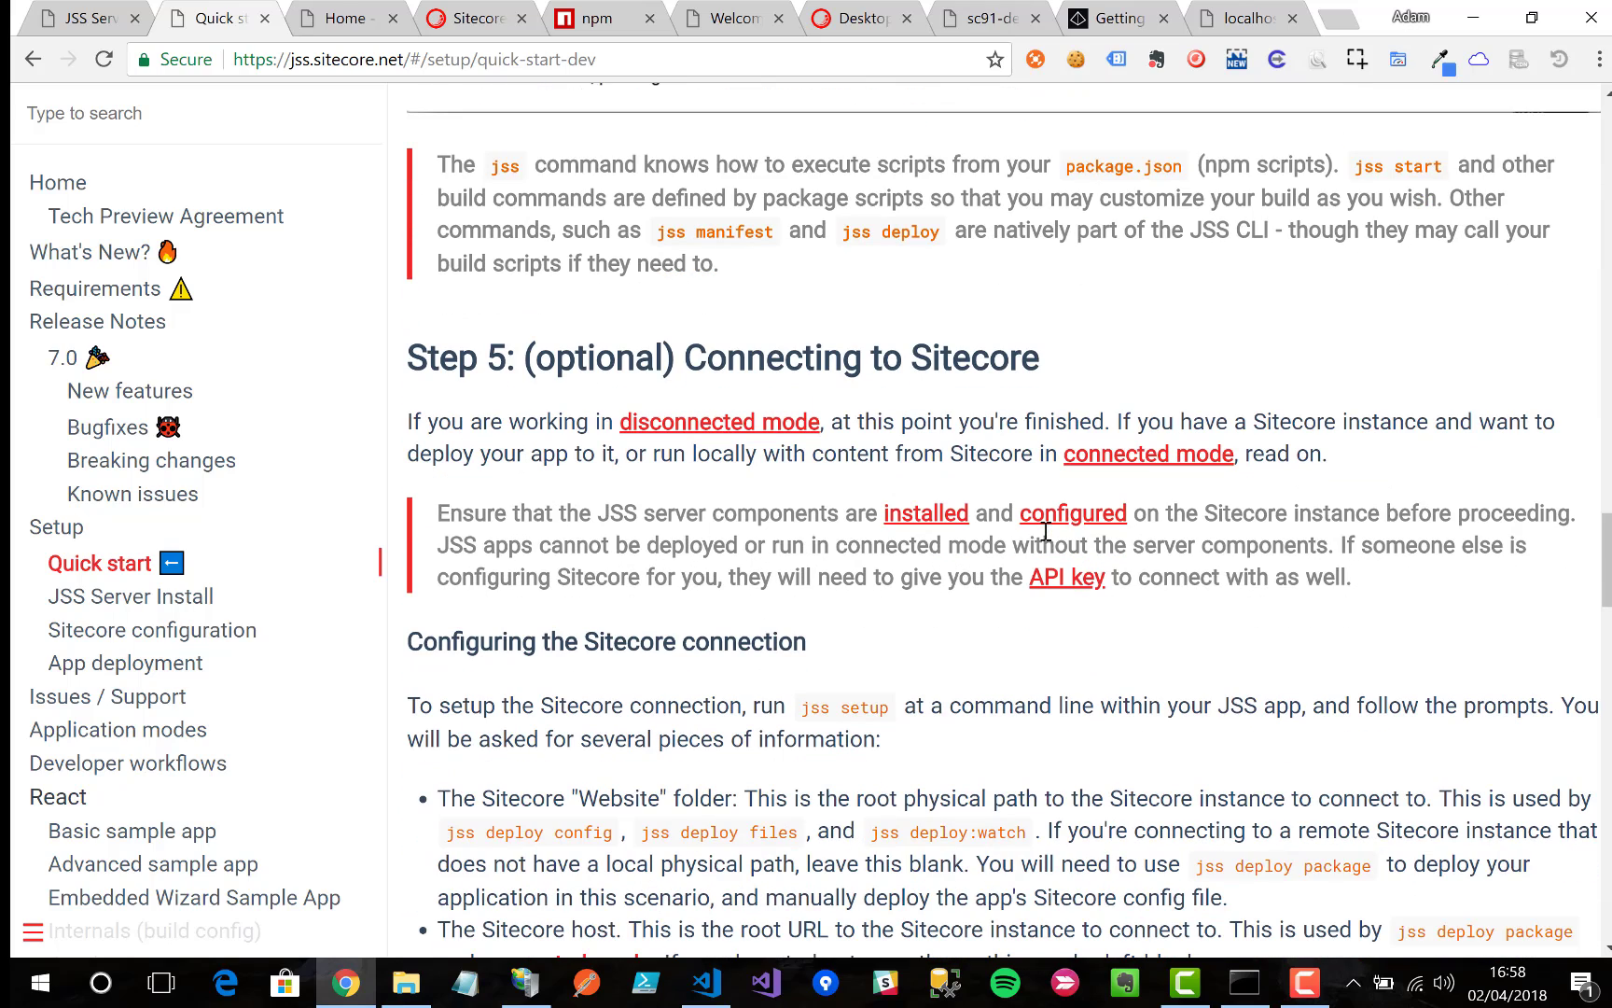
{"action": "scroll", "coordinate": [1044, 636], "scroll_direction": "down", "scroll_amount": 1}
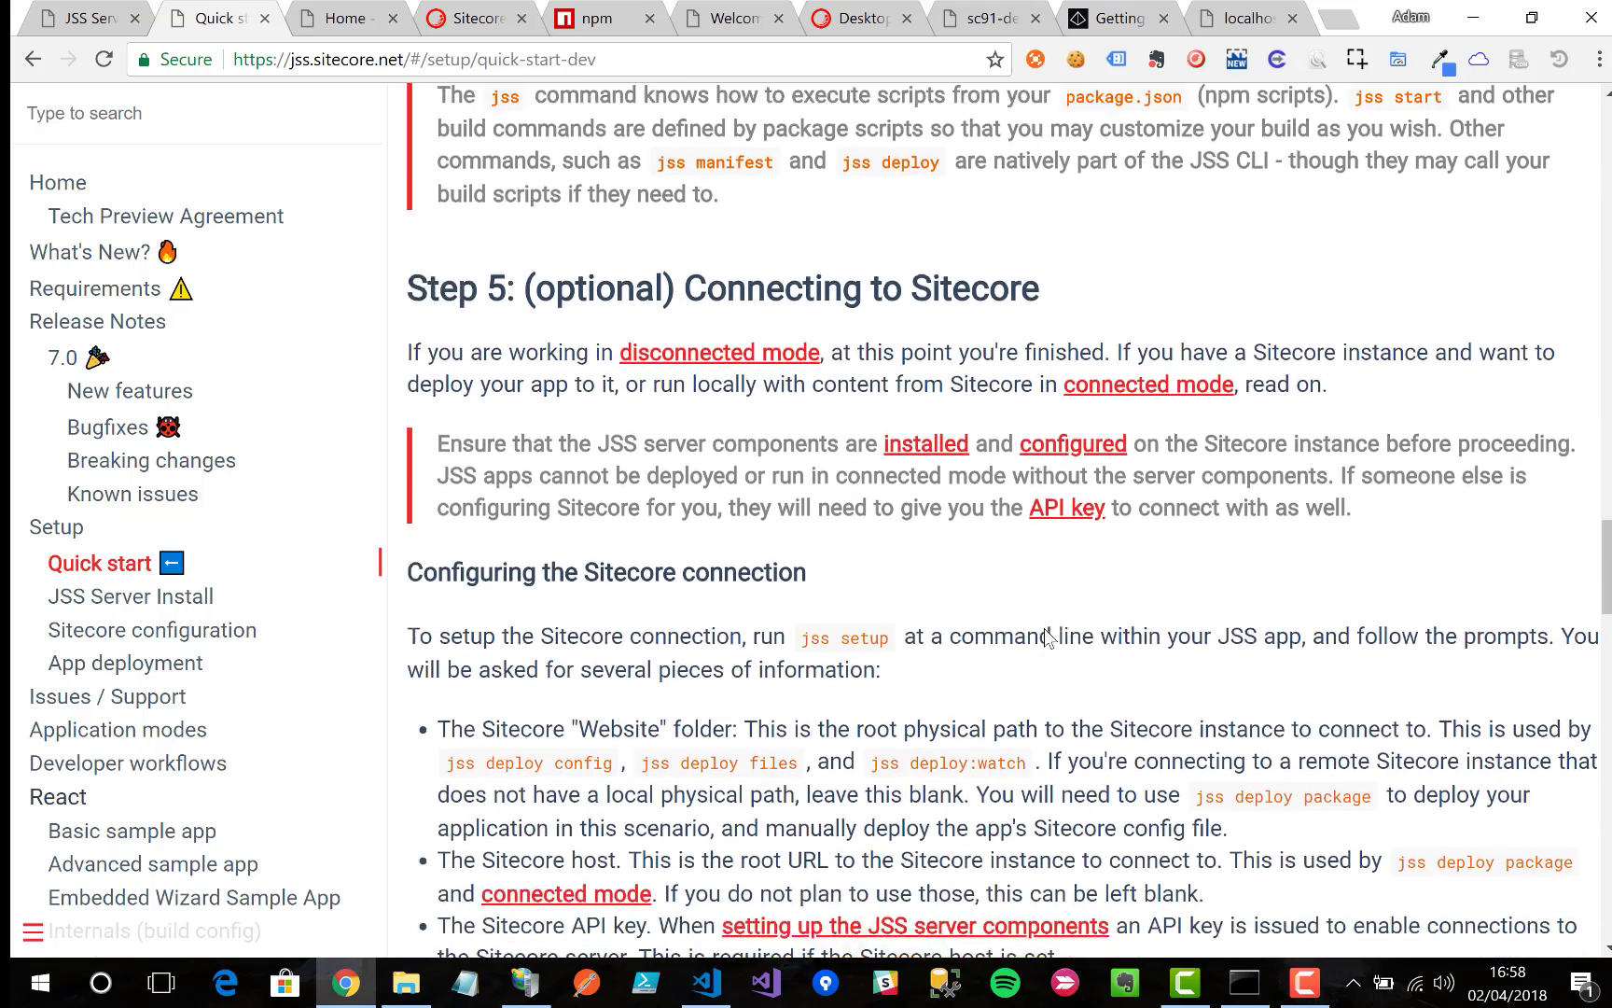
{"action": "scroll", "coordinate": [1045, 635], "scroll_direction": "down", "scroll_amount": 1}
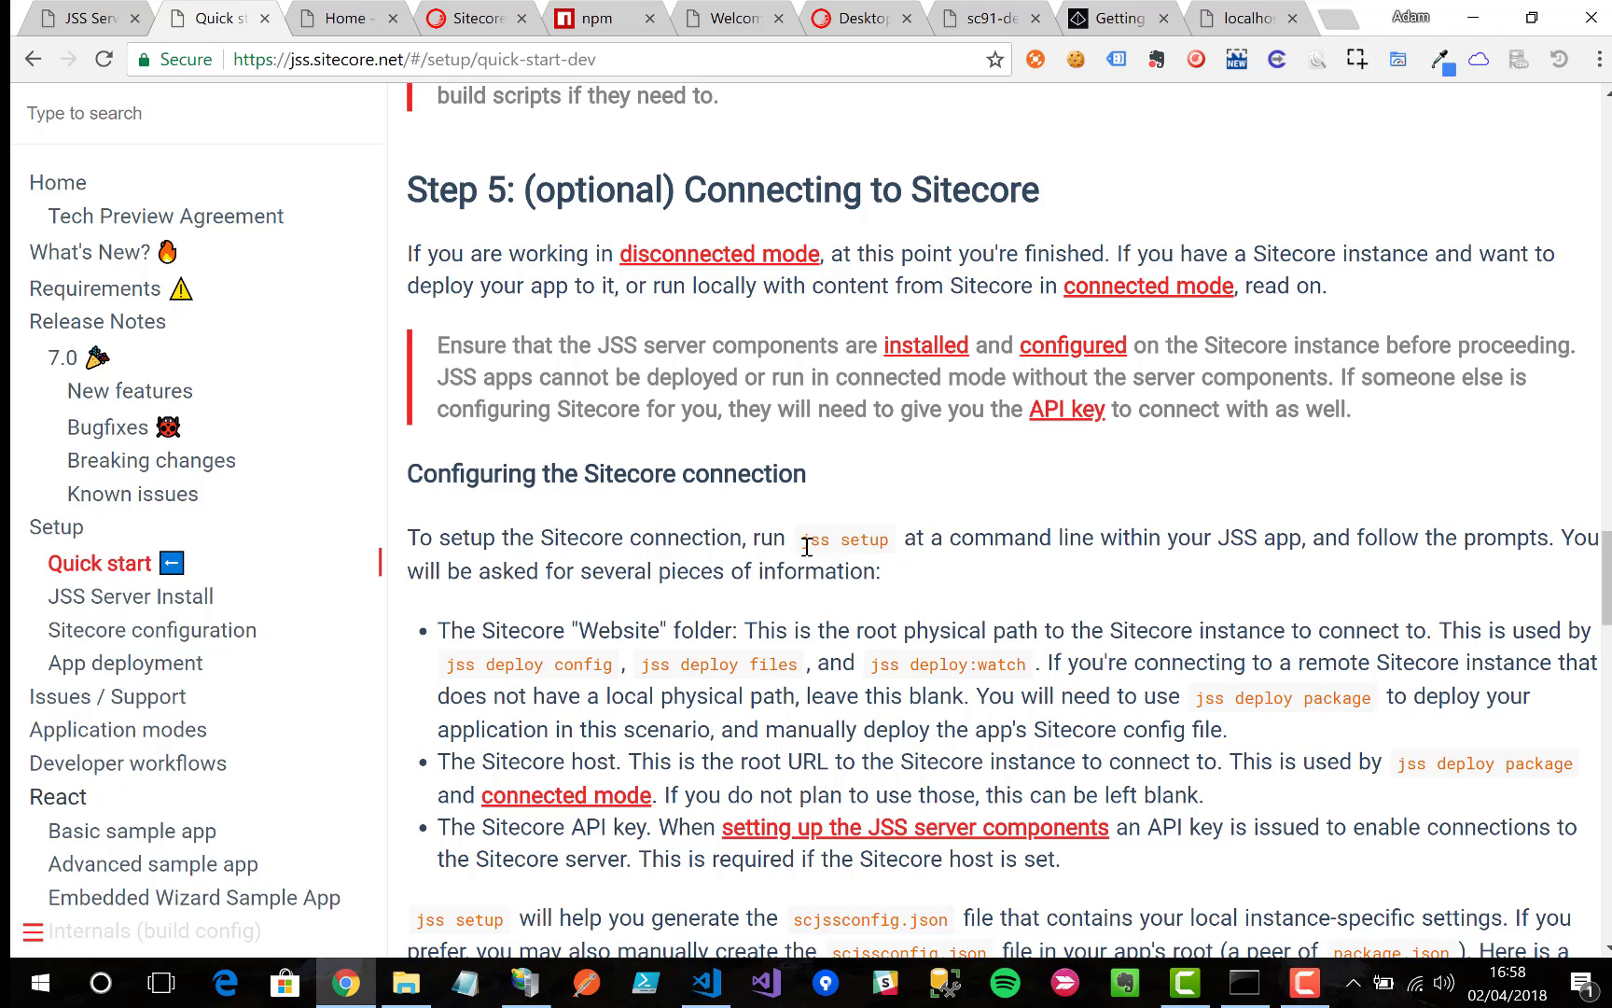
{"action": "left_click_drag", "start_coordinate": [807, 546], "coordinate": [887, 545]}
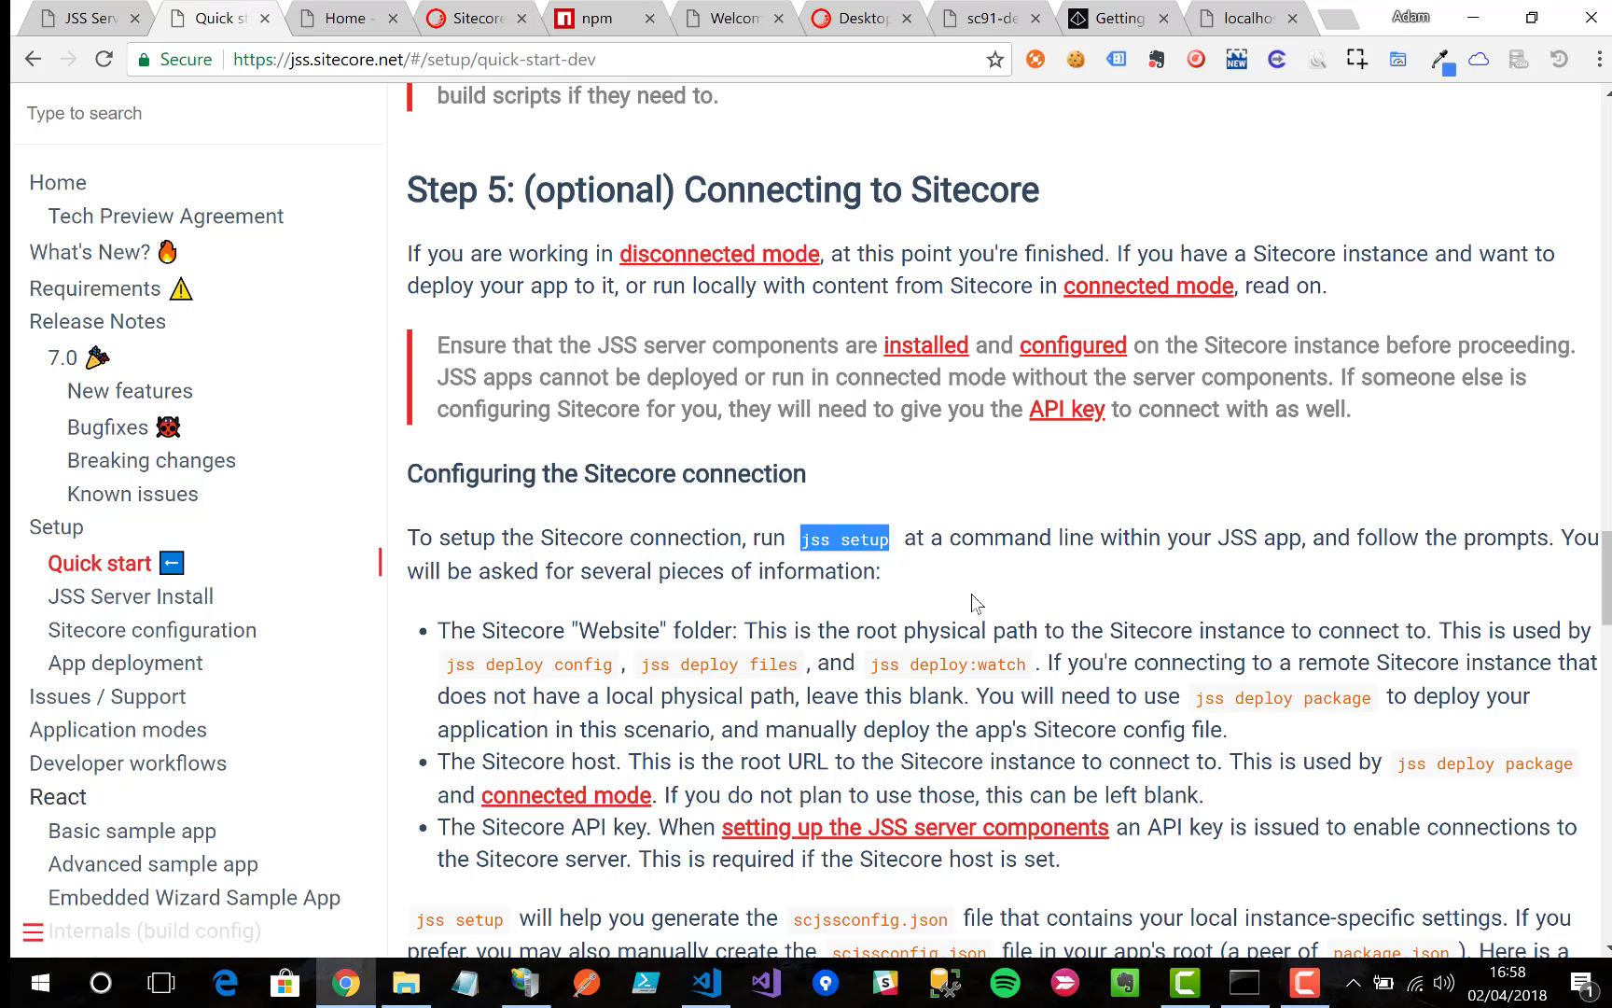
Step: Run jss setup and browse File Explorer to C:\inetpub\wwwroot\sc91-demo.local
{"action": "key", "text": "alt+Tab"}
{"action": "type", "text": "jss "}
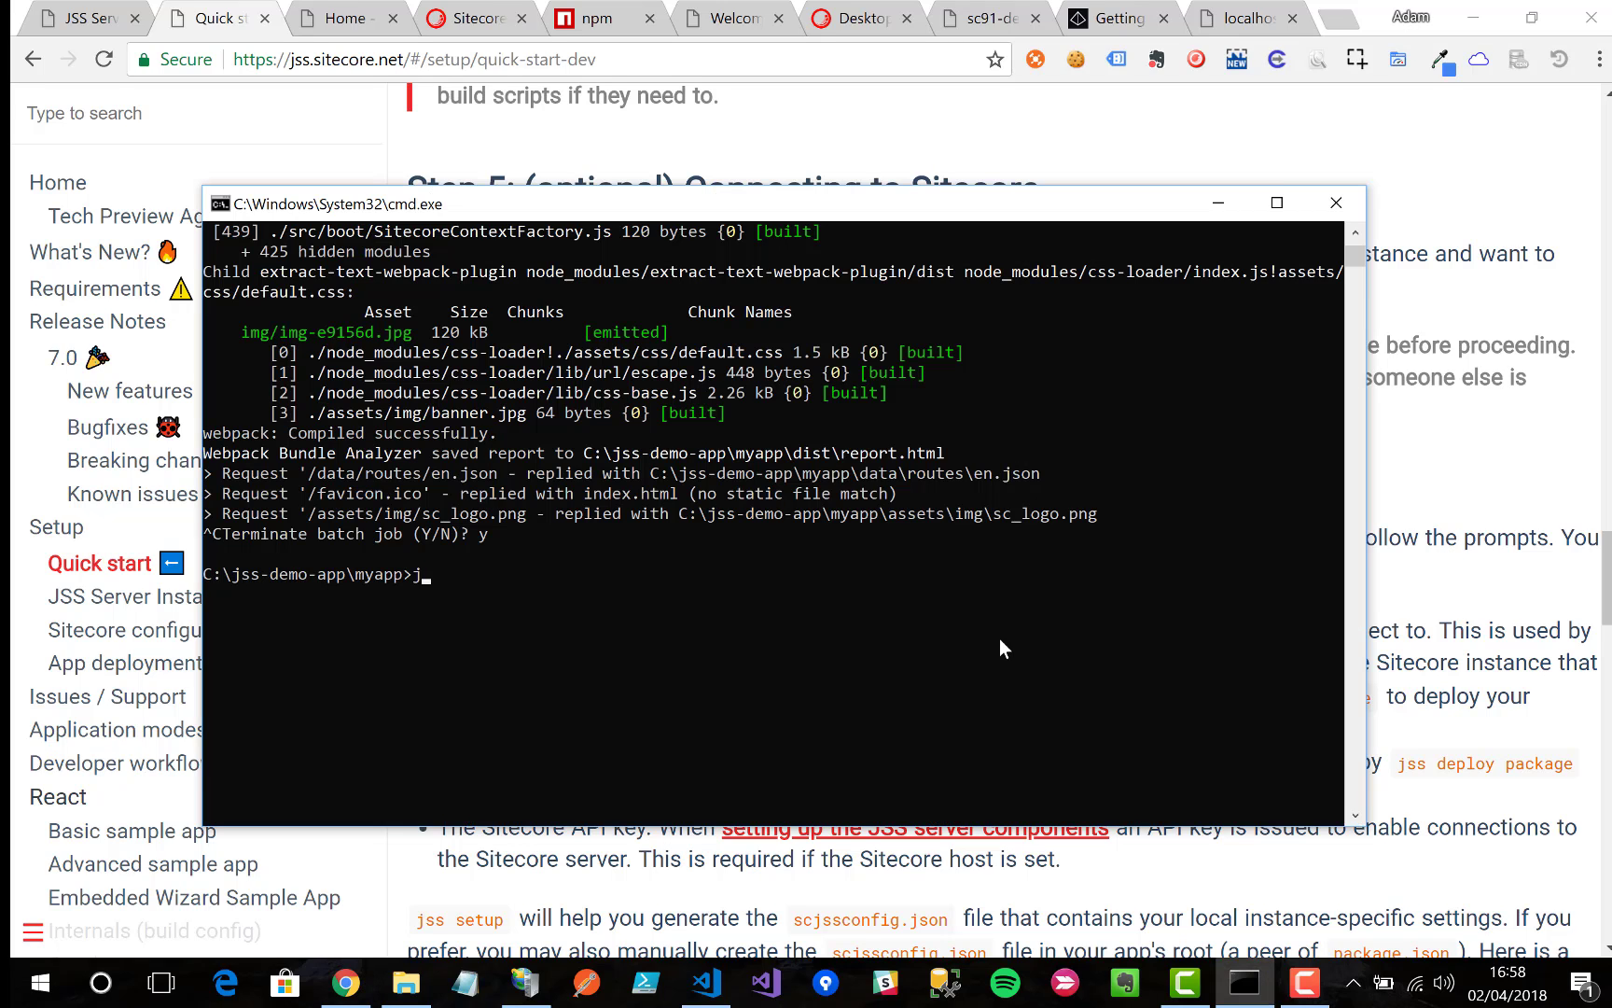
{"action": "type", "text": "setup"}
{"action": "key", "text": "Return"}
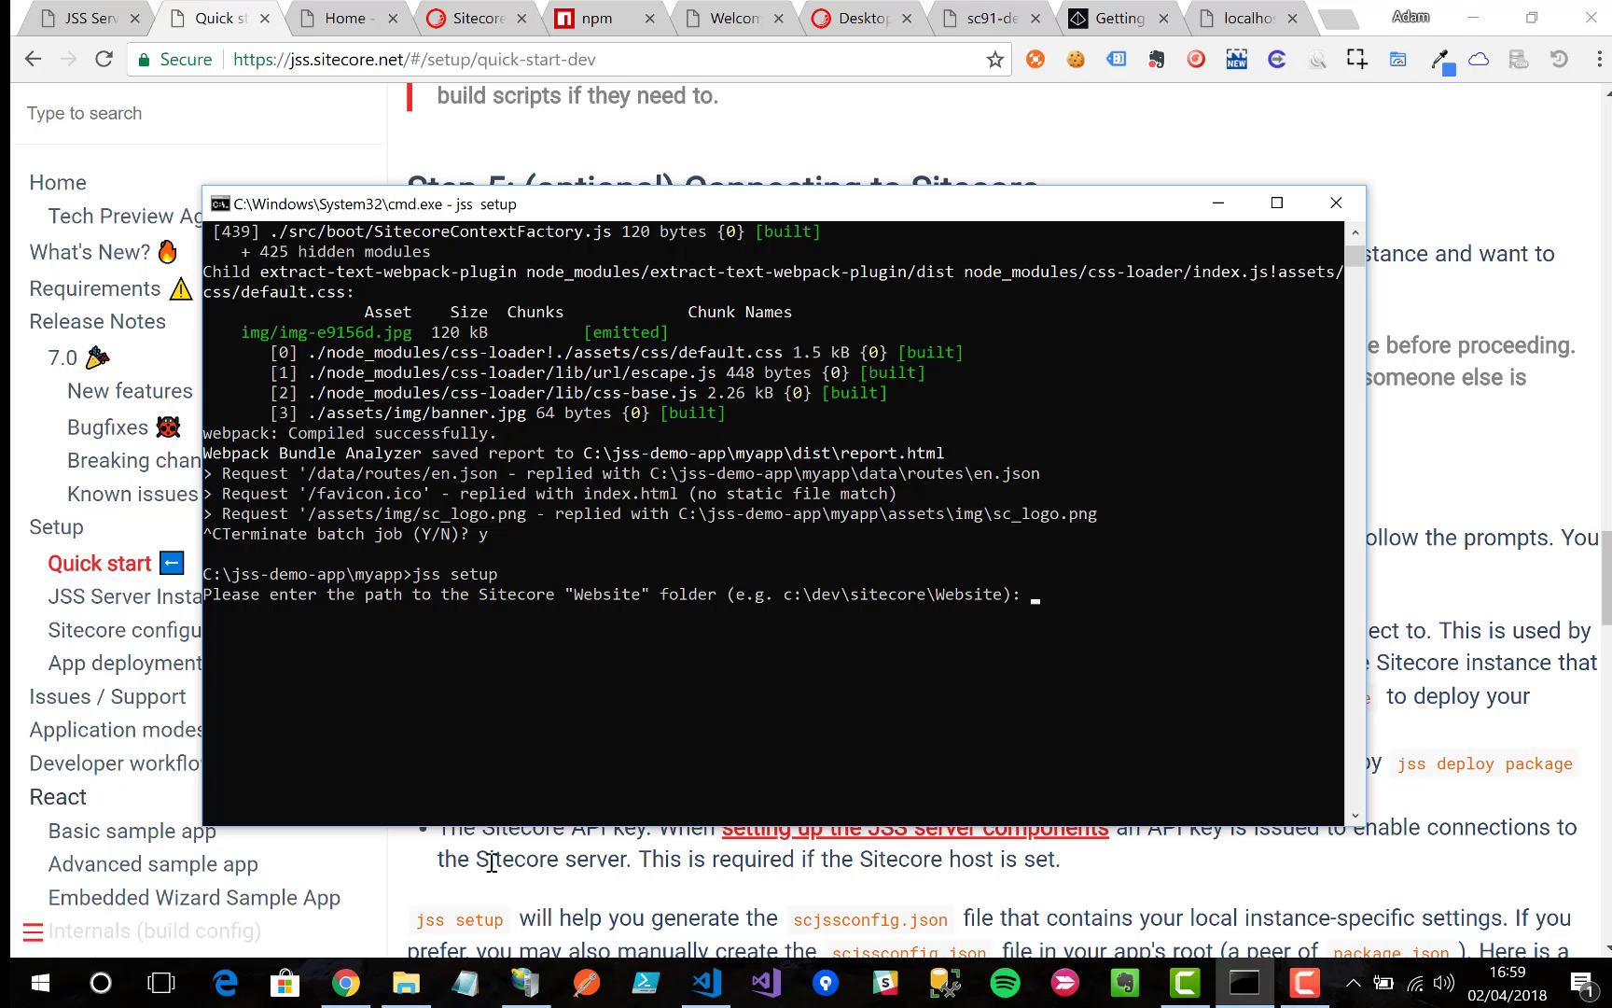
{"action": "left_click", "coordinate": [405, 982]}
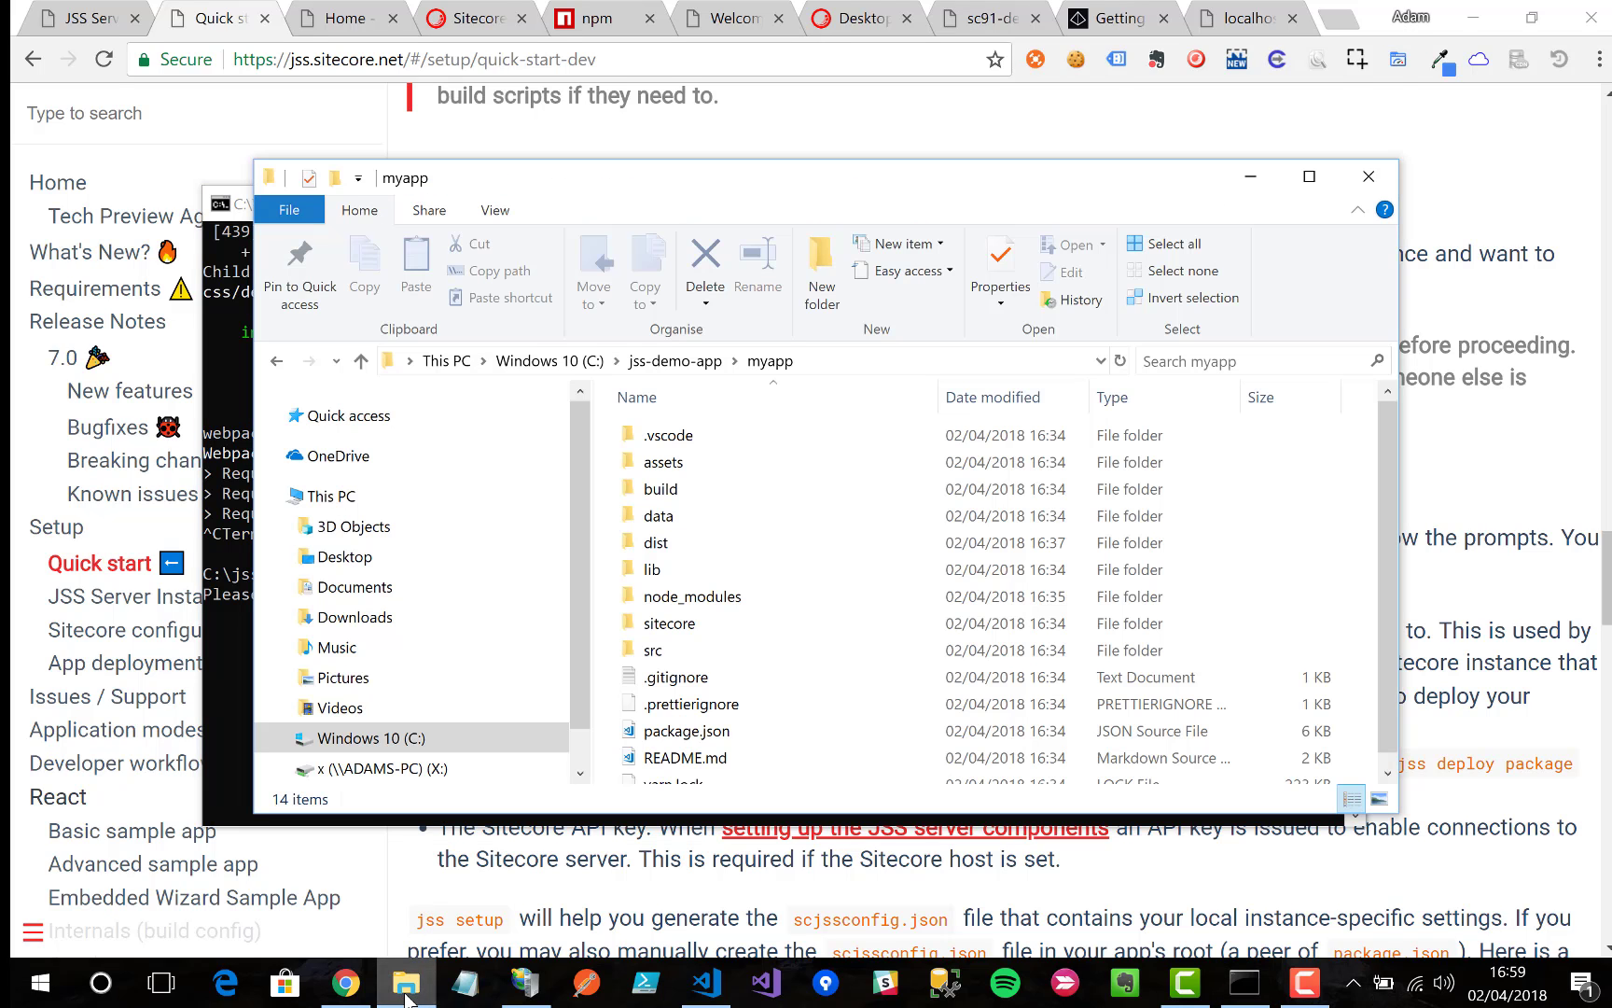
{"action": "left_click", "coordinate": [597, 361]}
{"action": "double_click", "coordinate": [688, 579]}
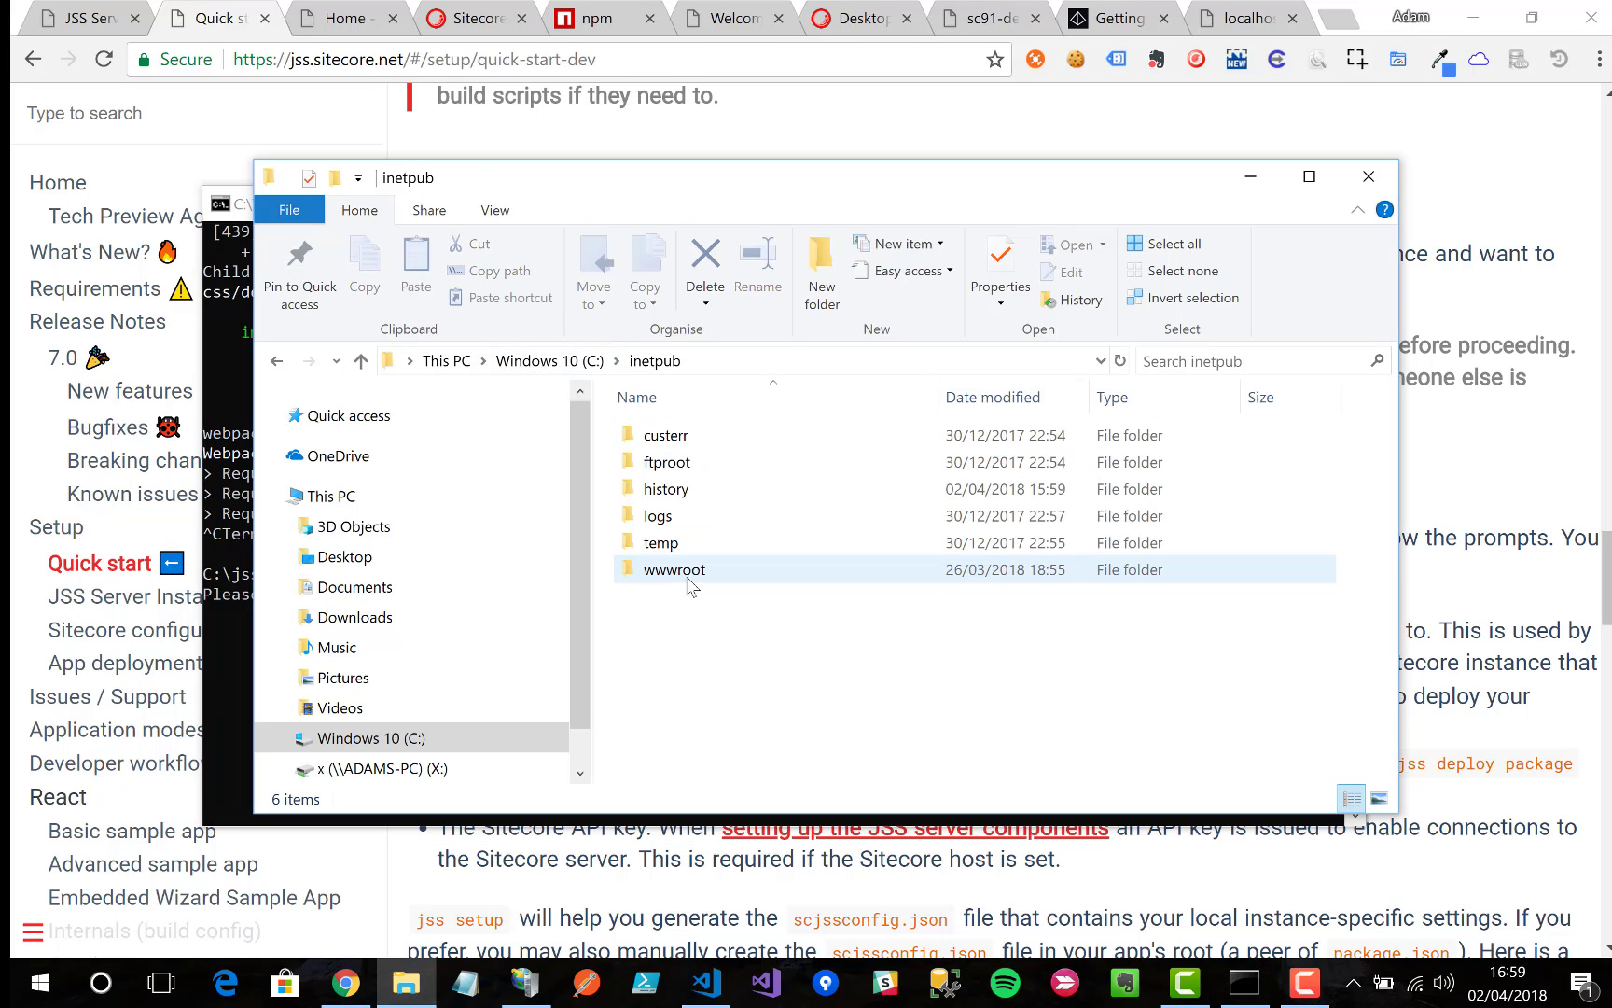
{"action": "double_click", "coordinate": [689, 579]}
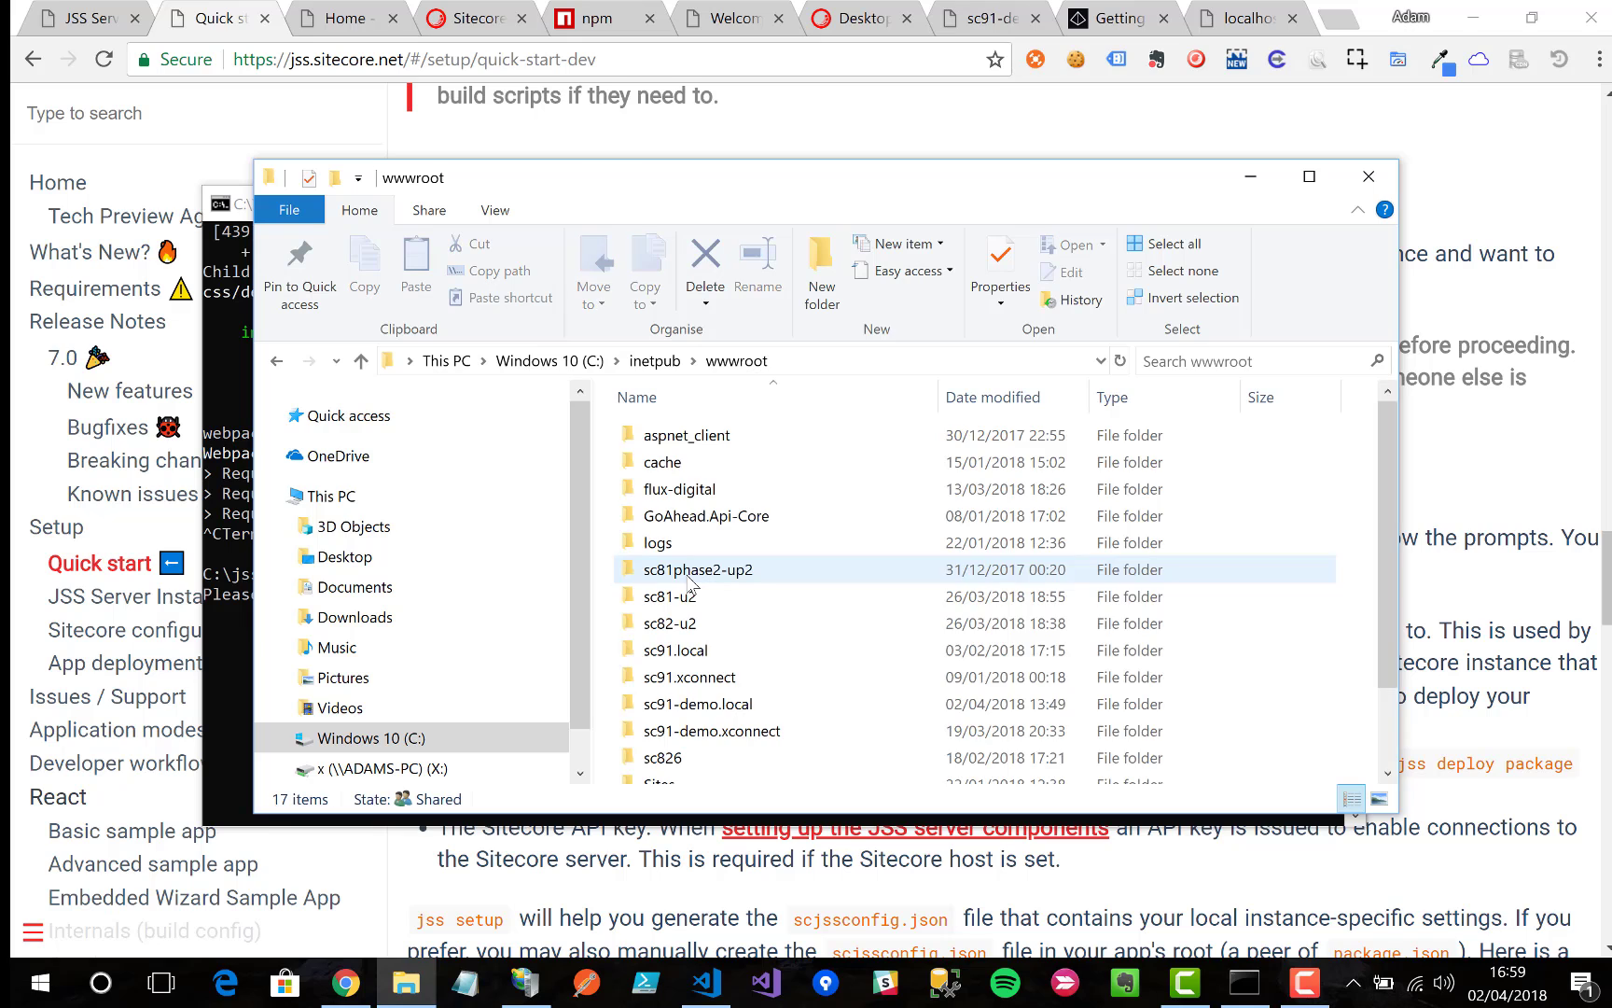
{"action": "double_click", "coordinate": [702, 706]}
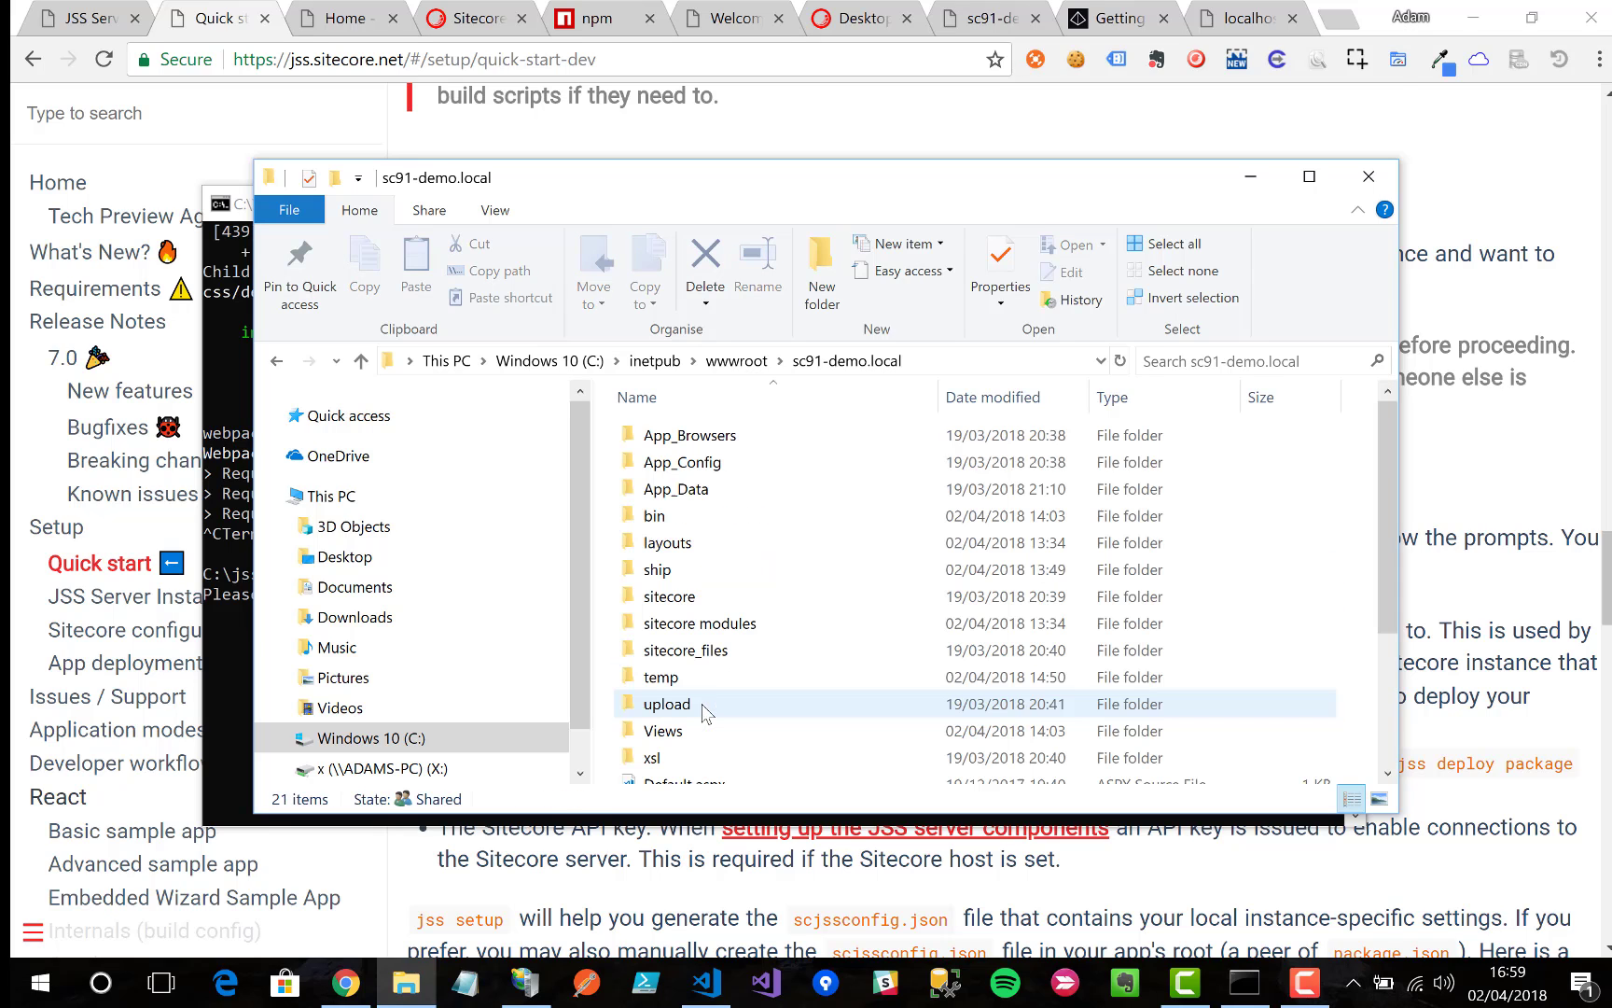
Step: Enter the sc91-demo.local folder path as the jss setup website folder
{"action": "left_click", "coordinate": [963, 361]}
{"action": "key", "text": "super+c"}
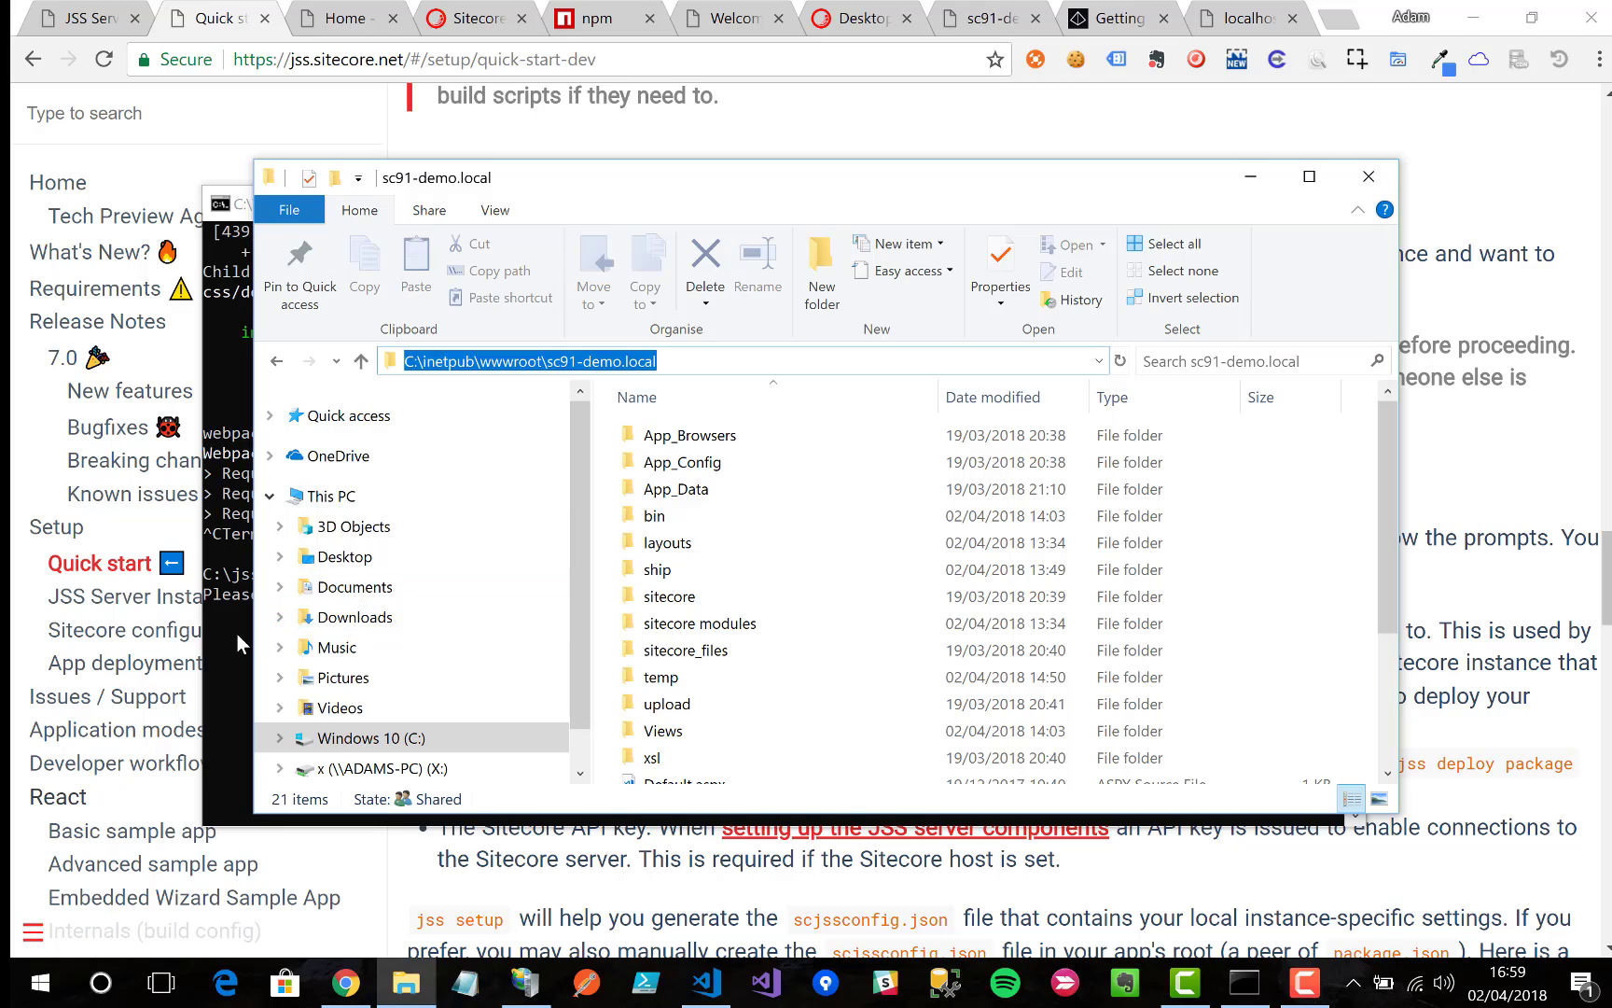
{"action": "left_click", "coordinate": [233, 634]}
{"action": "right_click", "coordinate": [897, 204]}
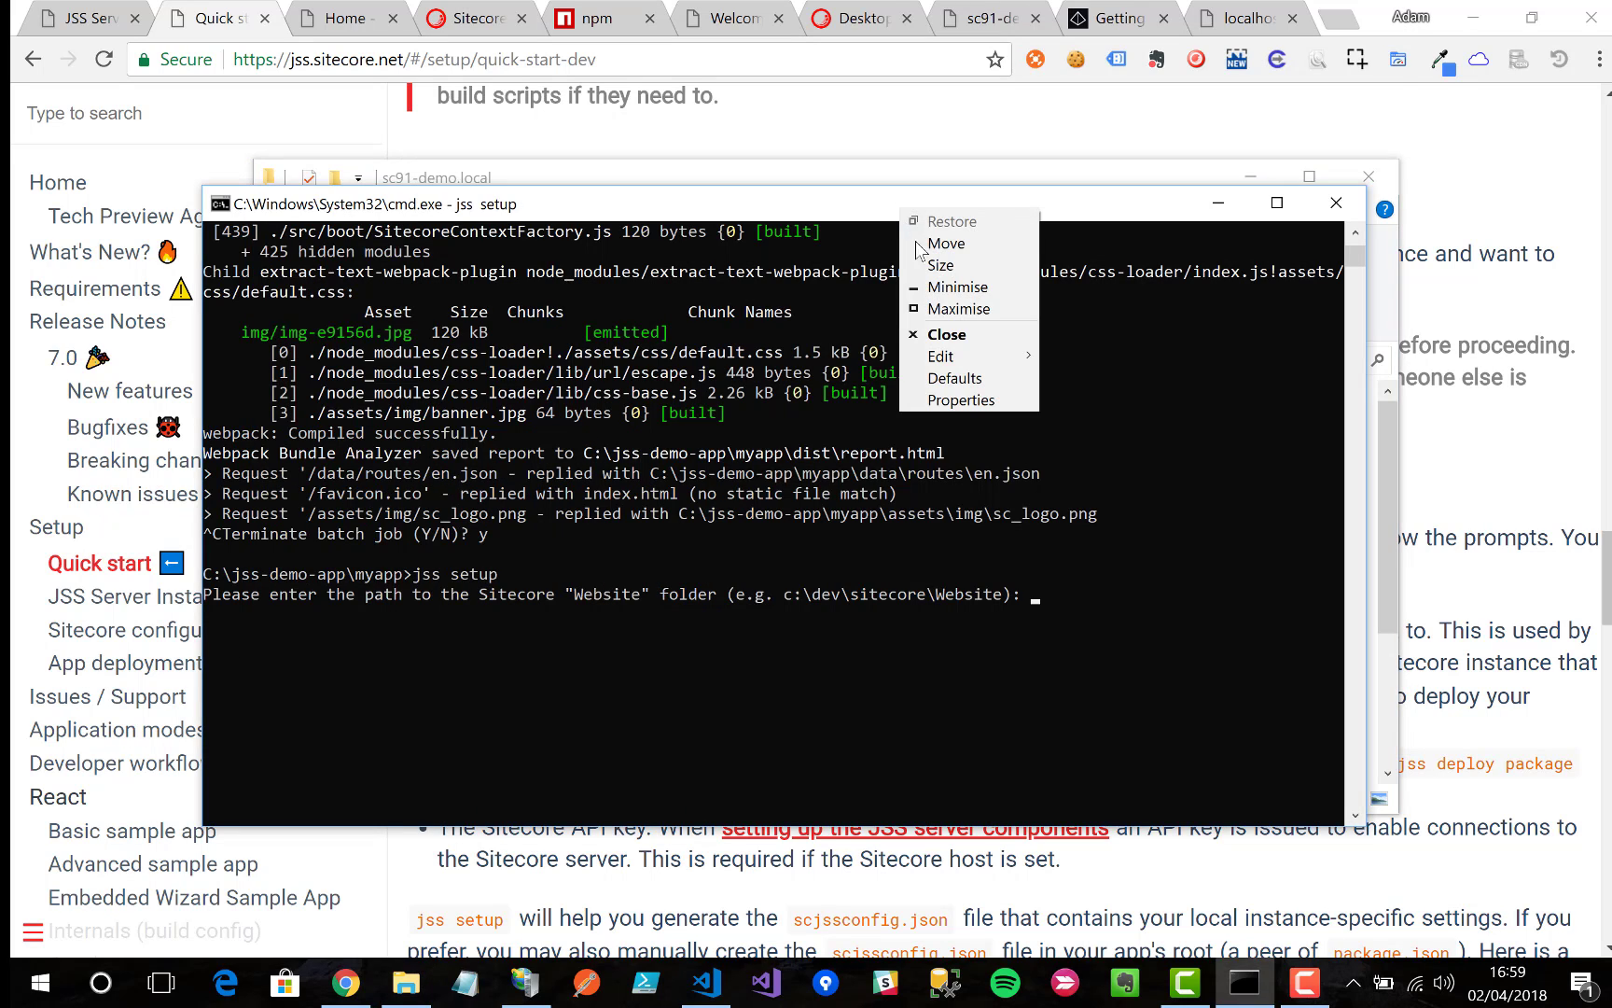
{"action": "mouse_move", "coordinate": [979, 355]}
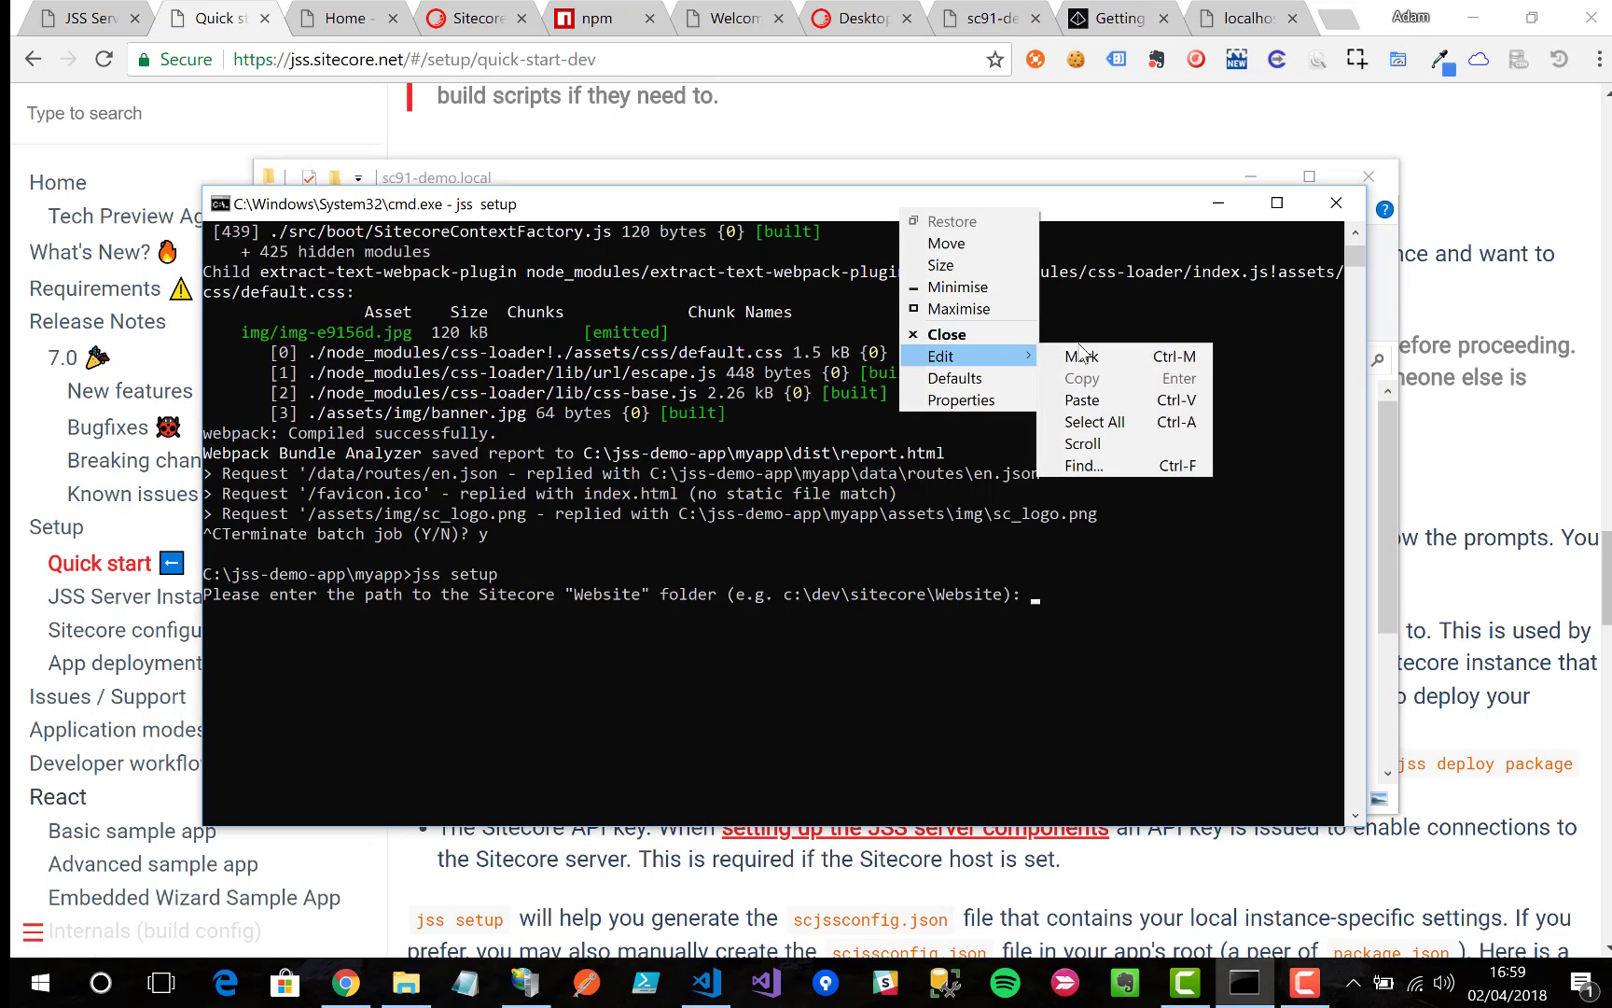
{"action": "left_click", "coordinate": [1131, 399]}
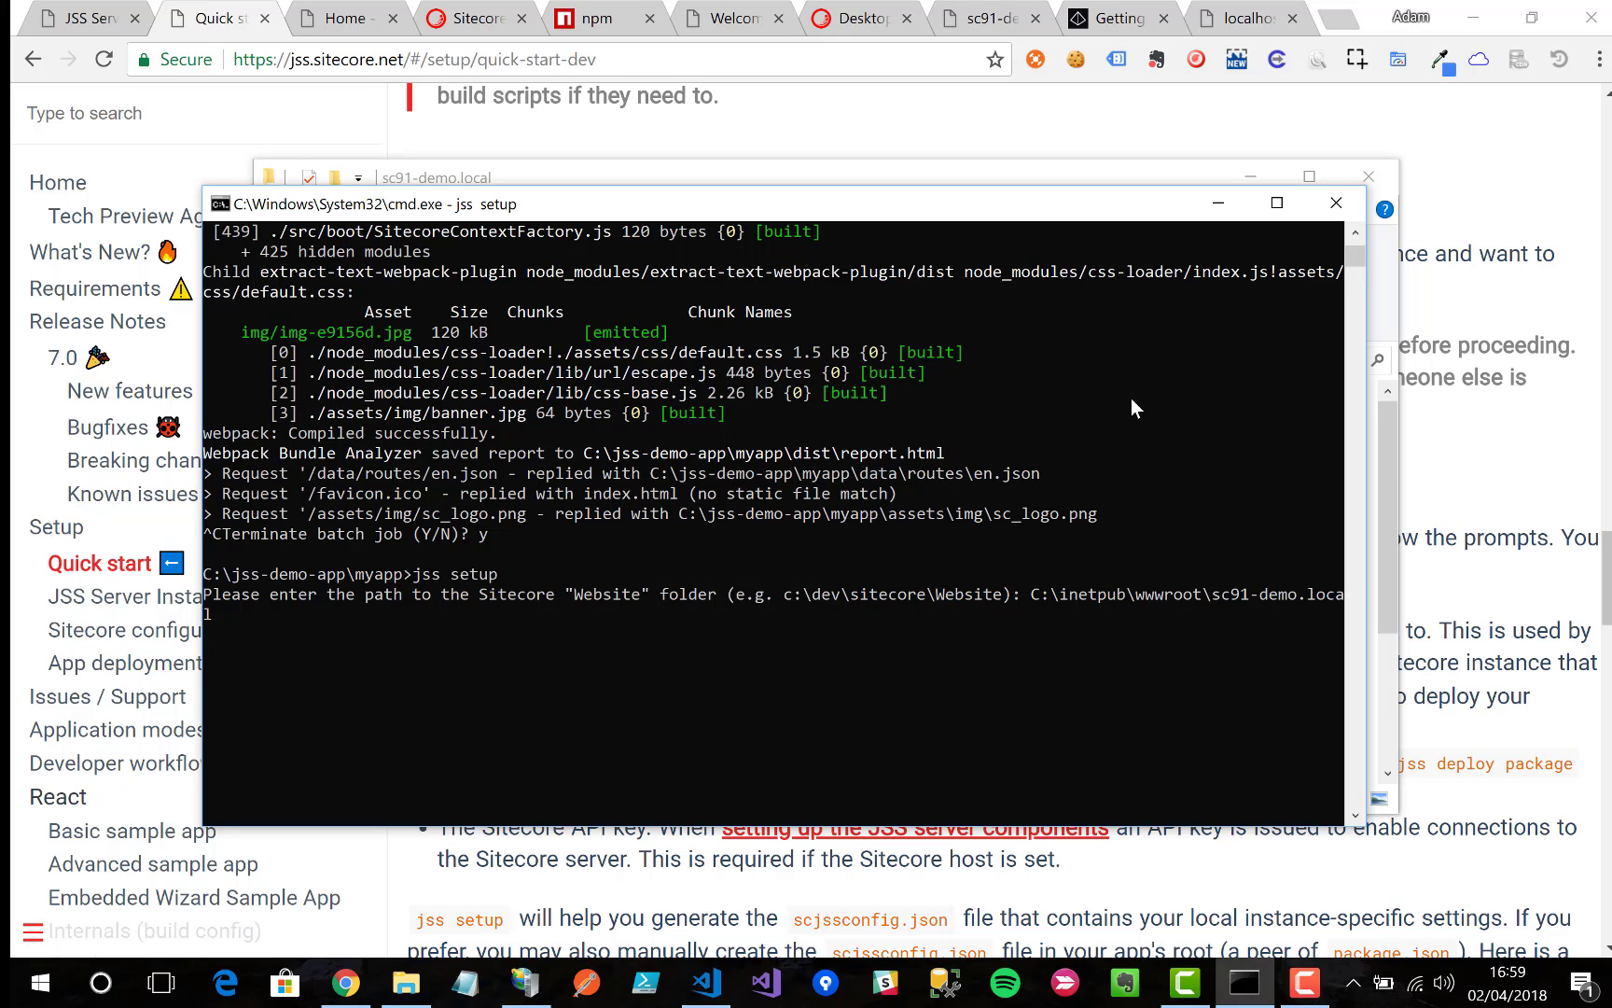
{"action": "key", "text": "Return"}
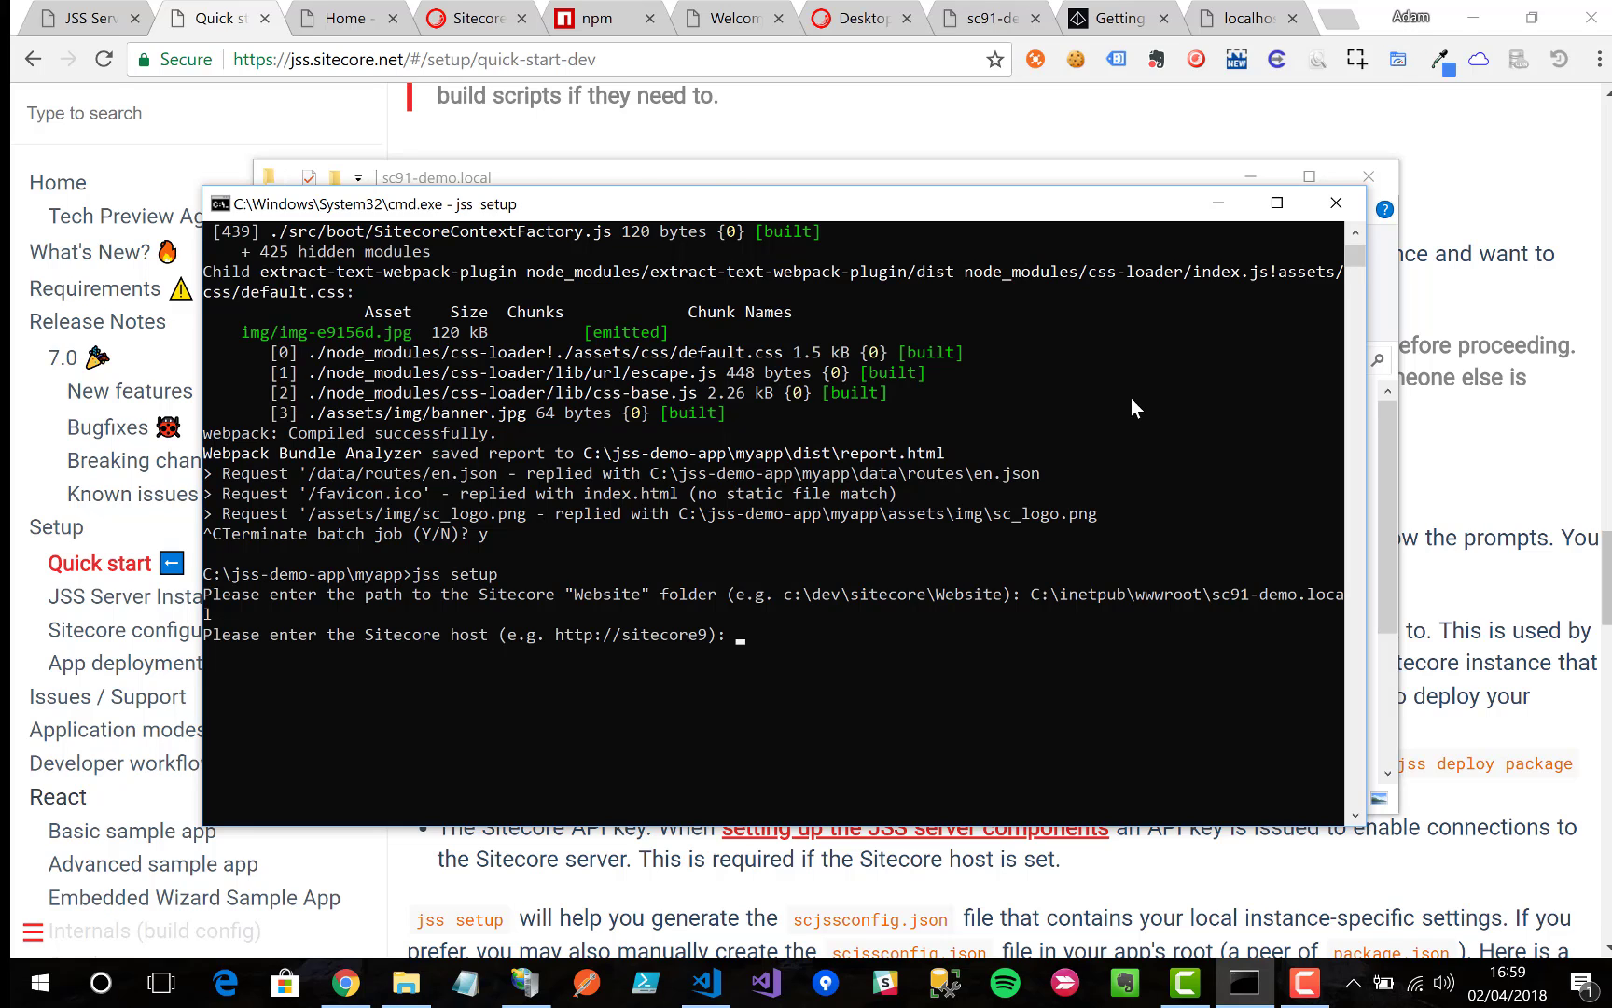
{"action": "left_click", "coordinate": [857, 19]}
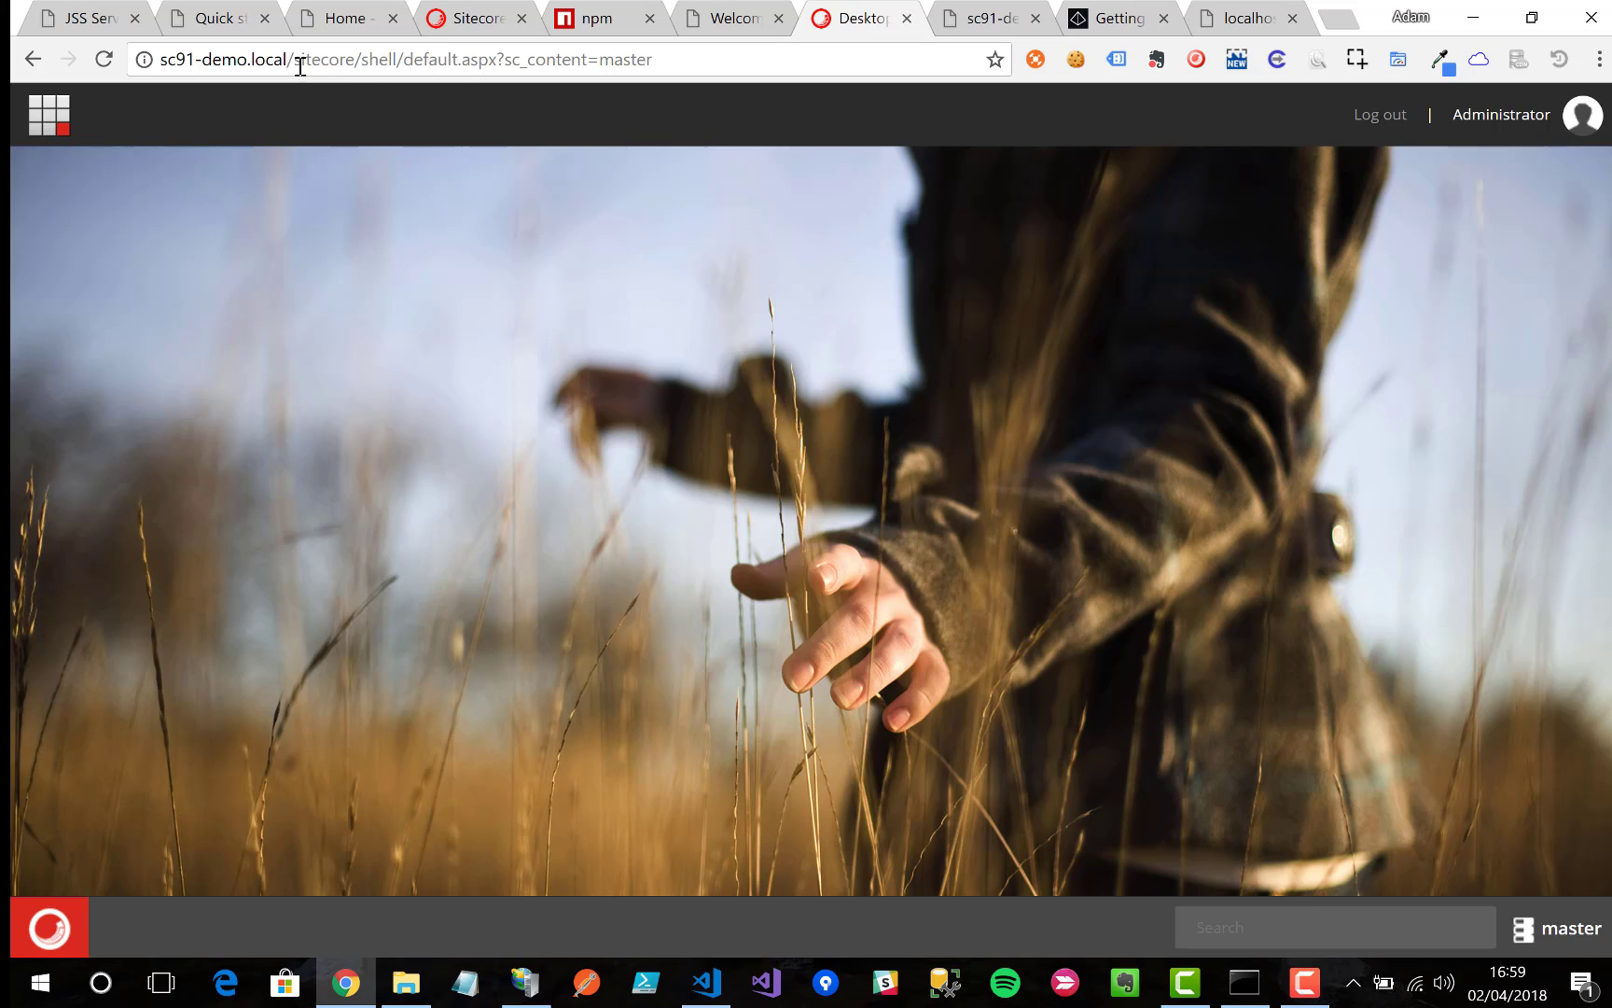
{"action": "left_click_drag", "start_coordinate": [289, 60], "coordinate": [140, 59]}
{"action": "key", "text": "ctrl+c"}
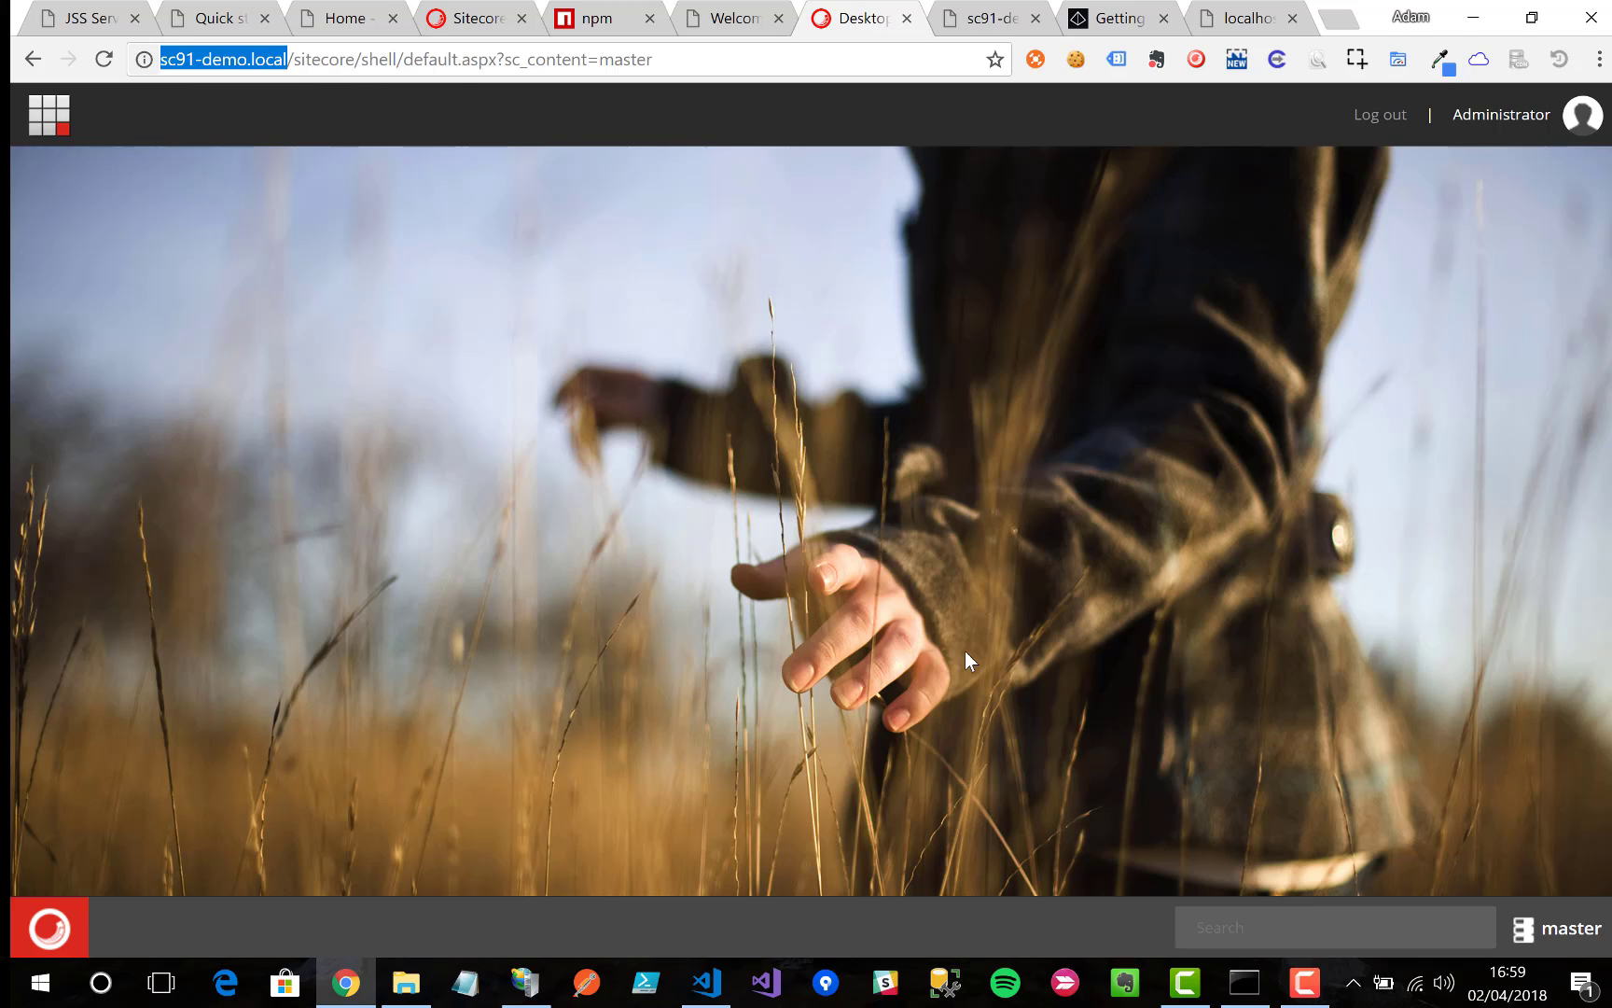
{"action": "left_click", "coordinate": [1243, 981]}
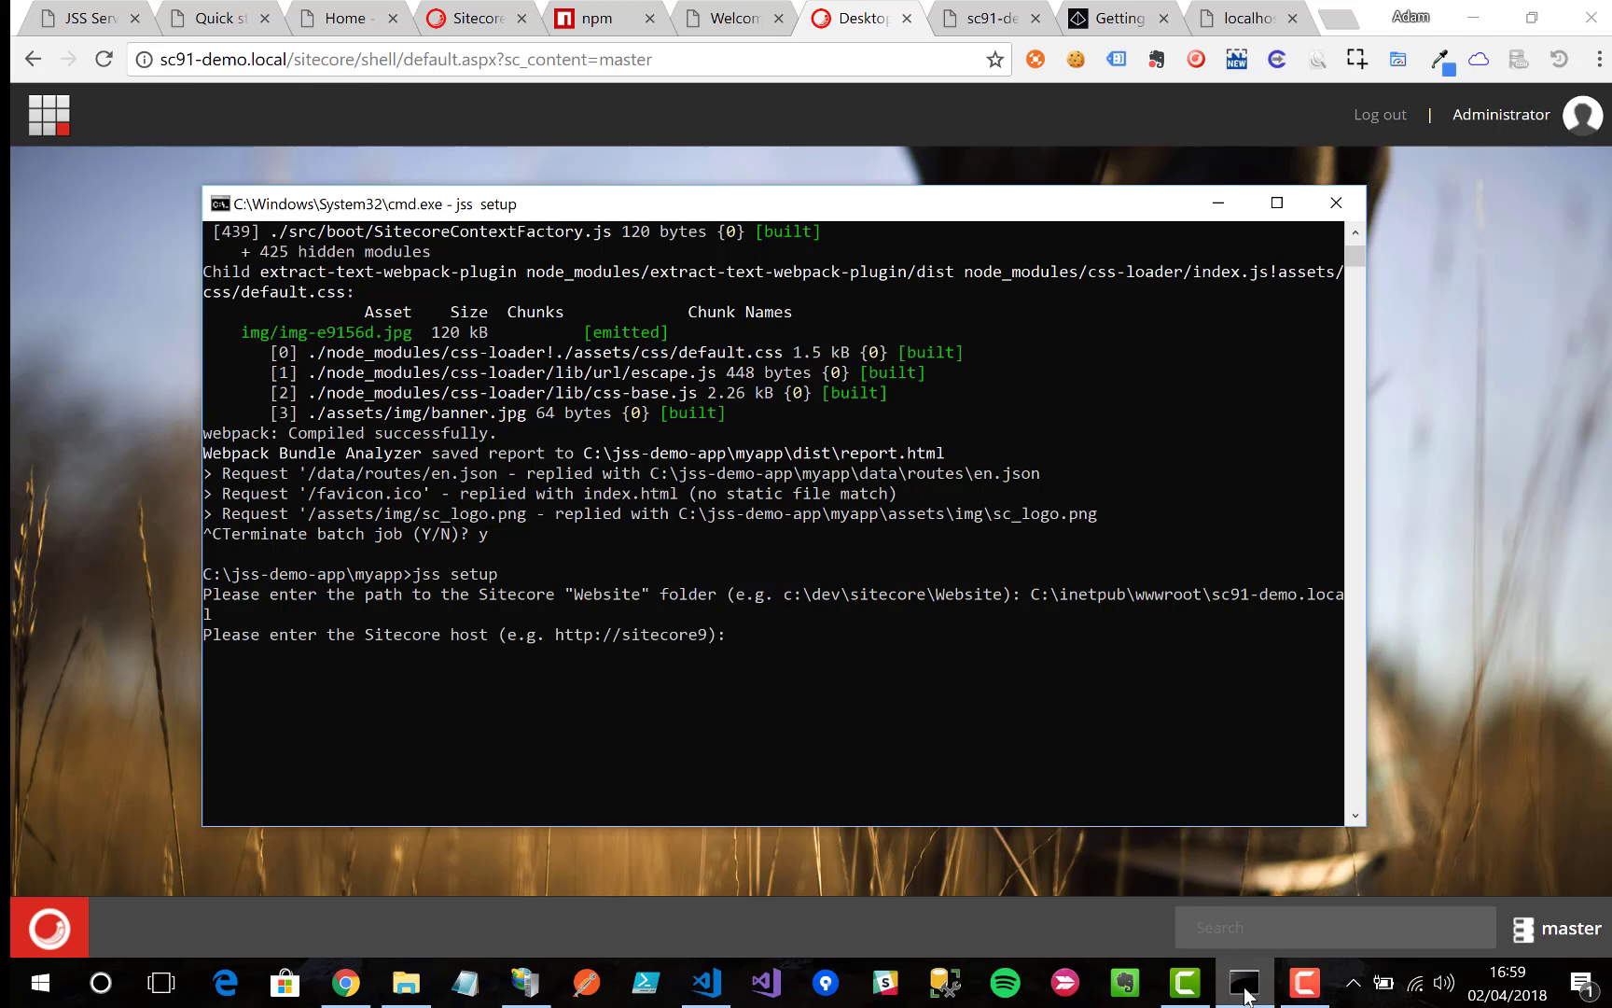
{"action": "key", "text": "ctrl+v"}
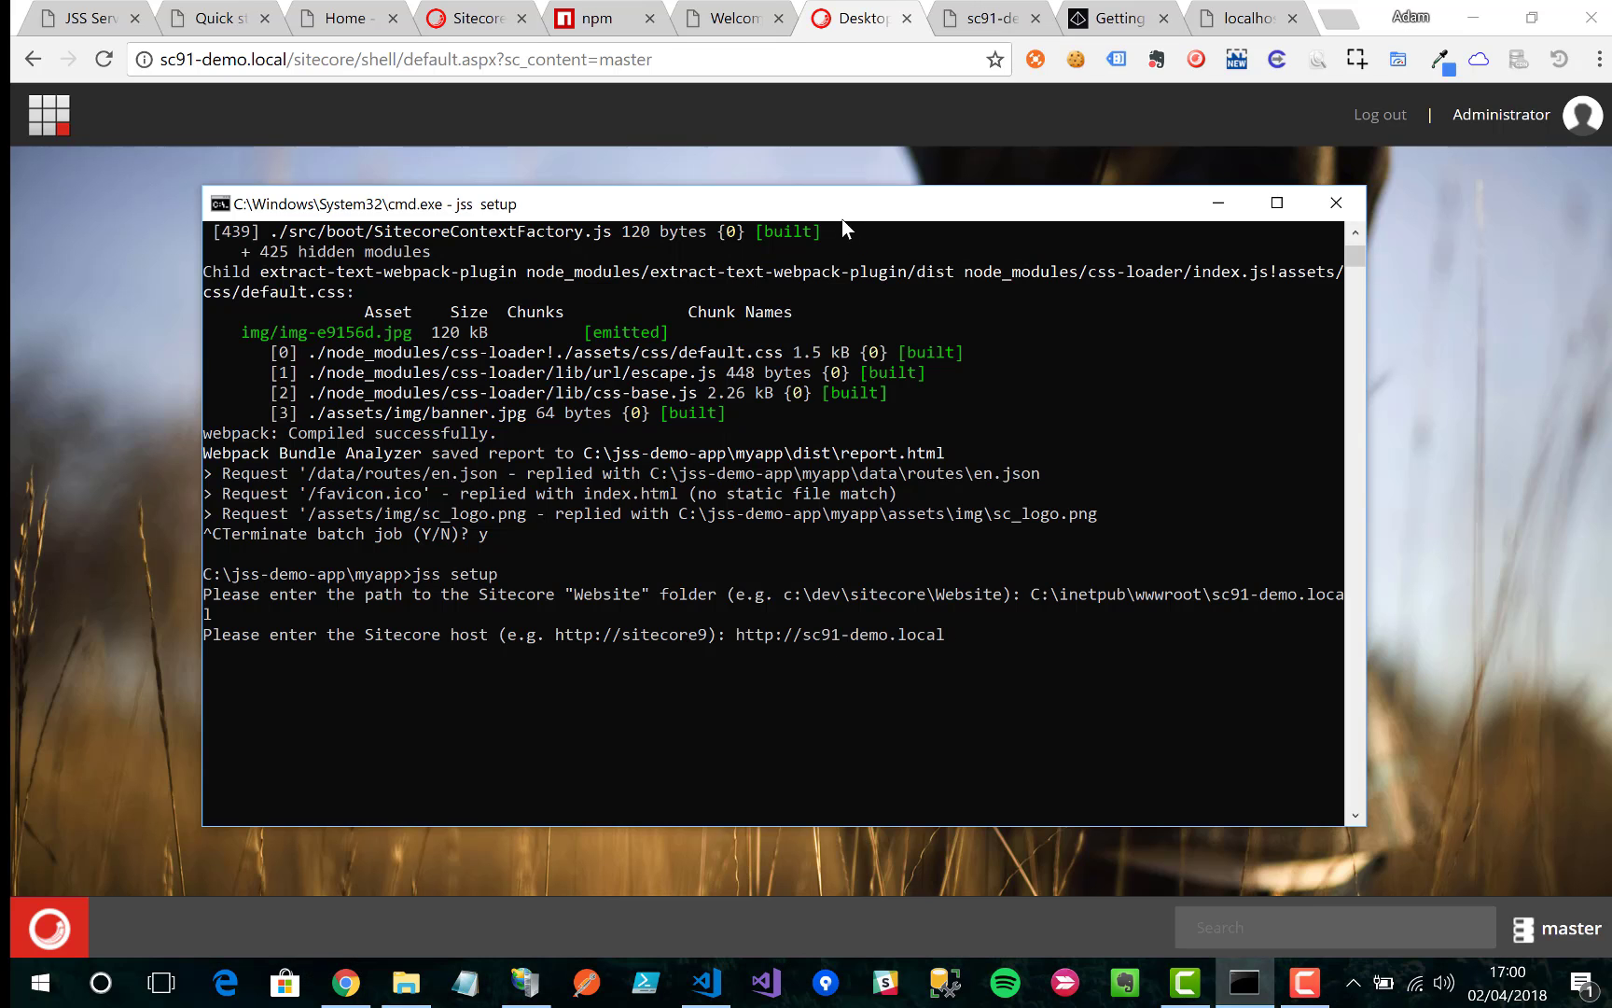
{"action": "key", "text": "Return"}
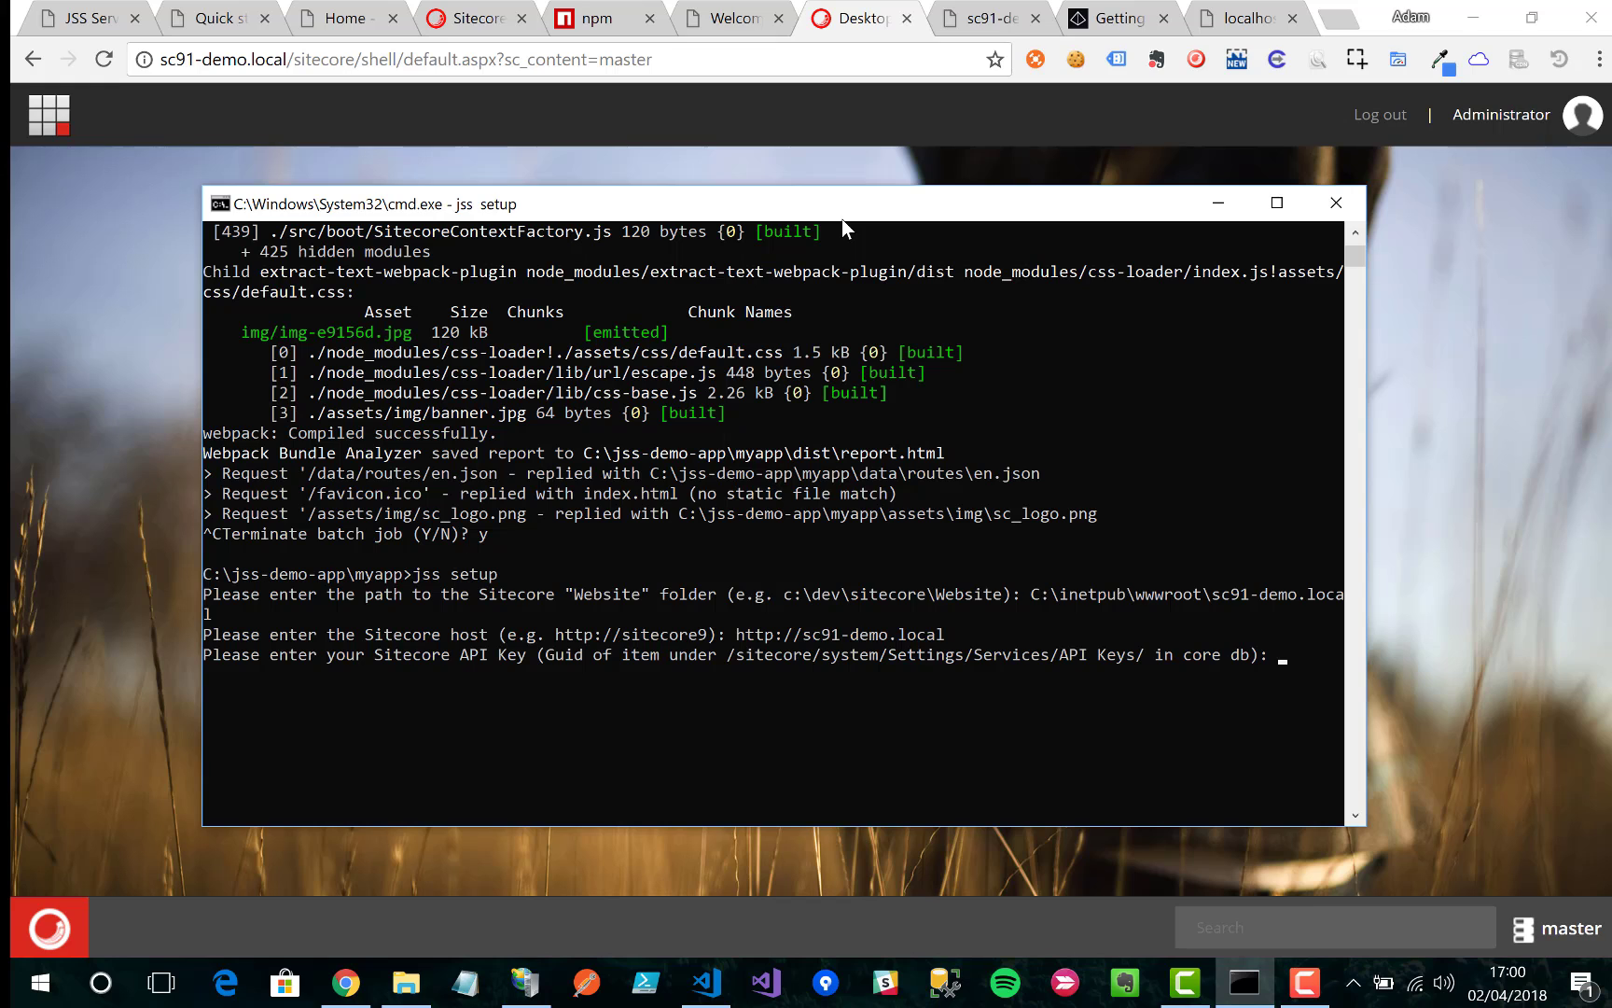
Step: Copy the sc_apikey from the layout service URL and supply it as the API key to finish setup
{"action": "left_click", "coordinate": [990, 11]}
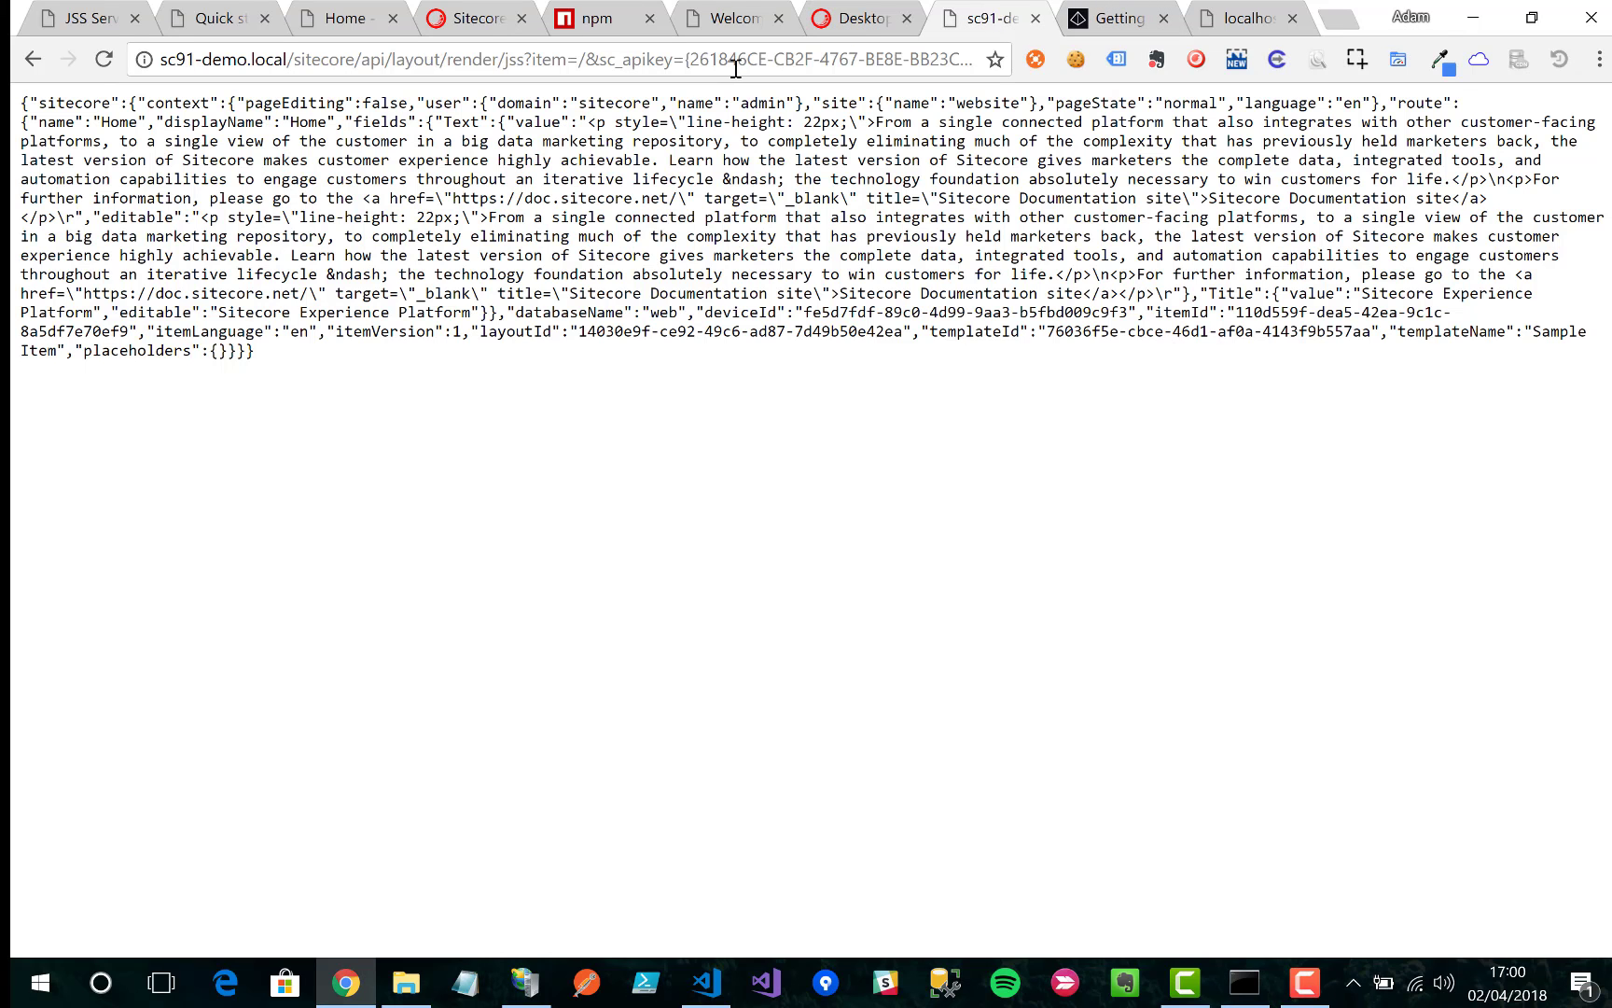
{"action": "left_click_drag", "start_coordinate": [686, 59], "coordinate": [1040, 102]}
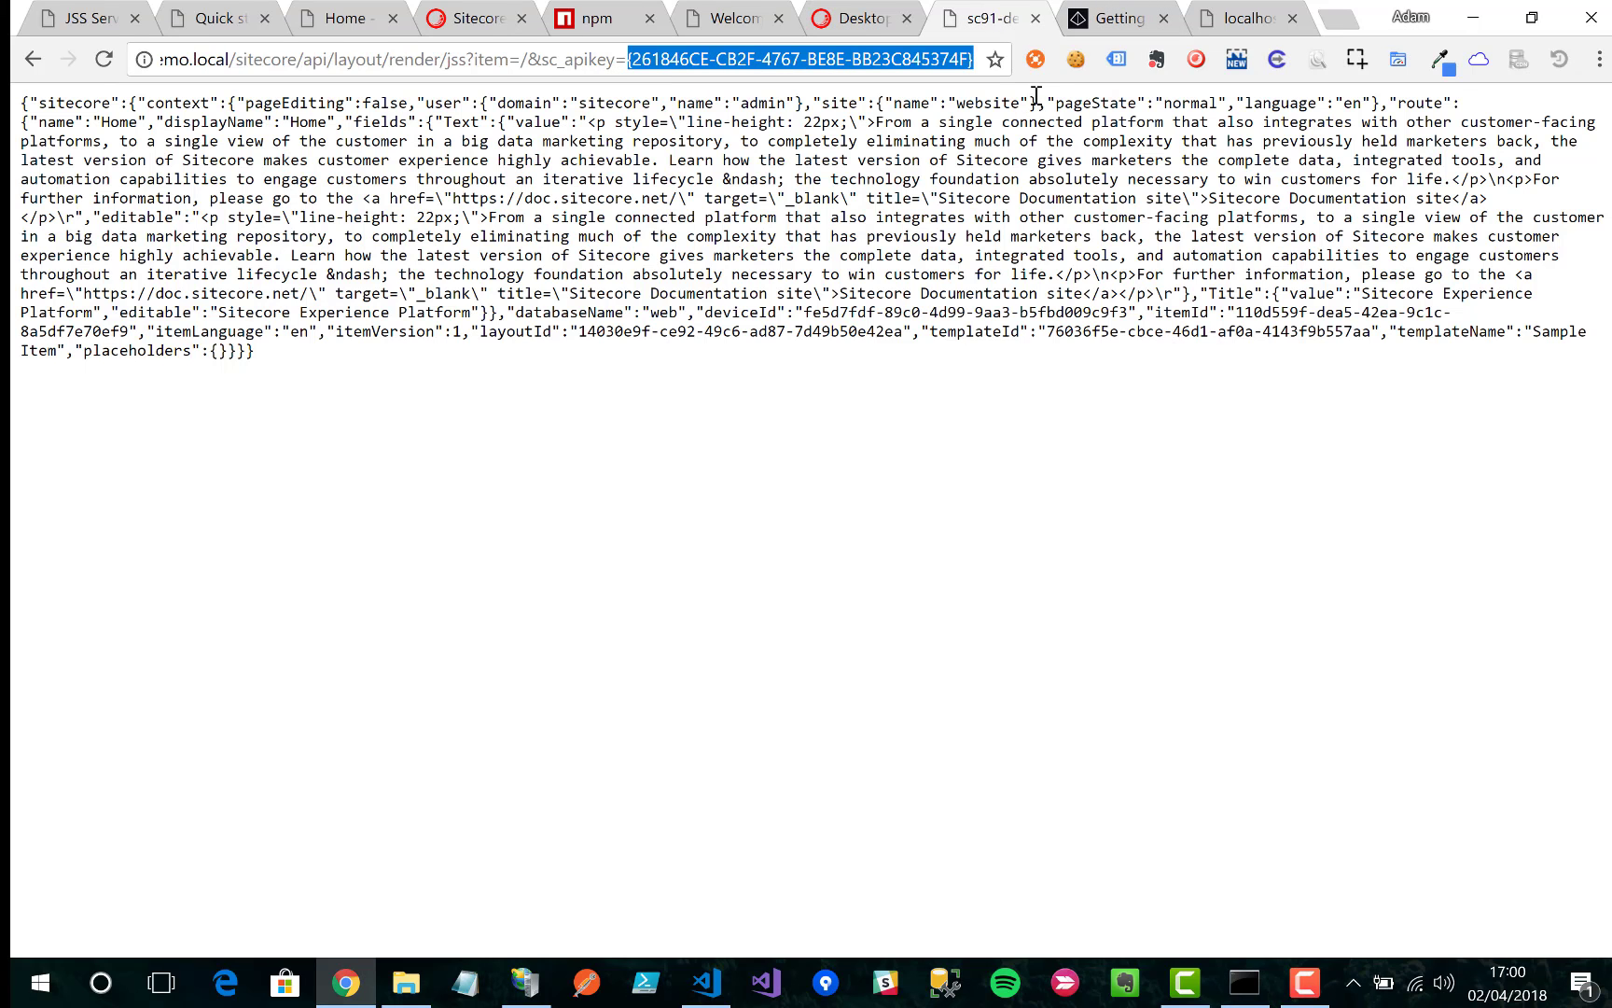
{"action": "right_click", "coordinate": [963, 54]}
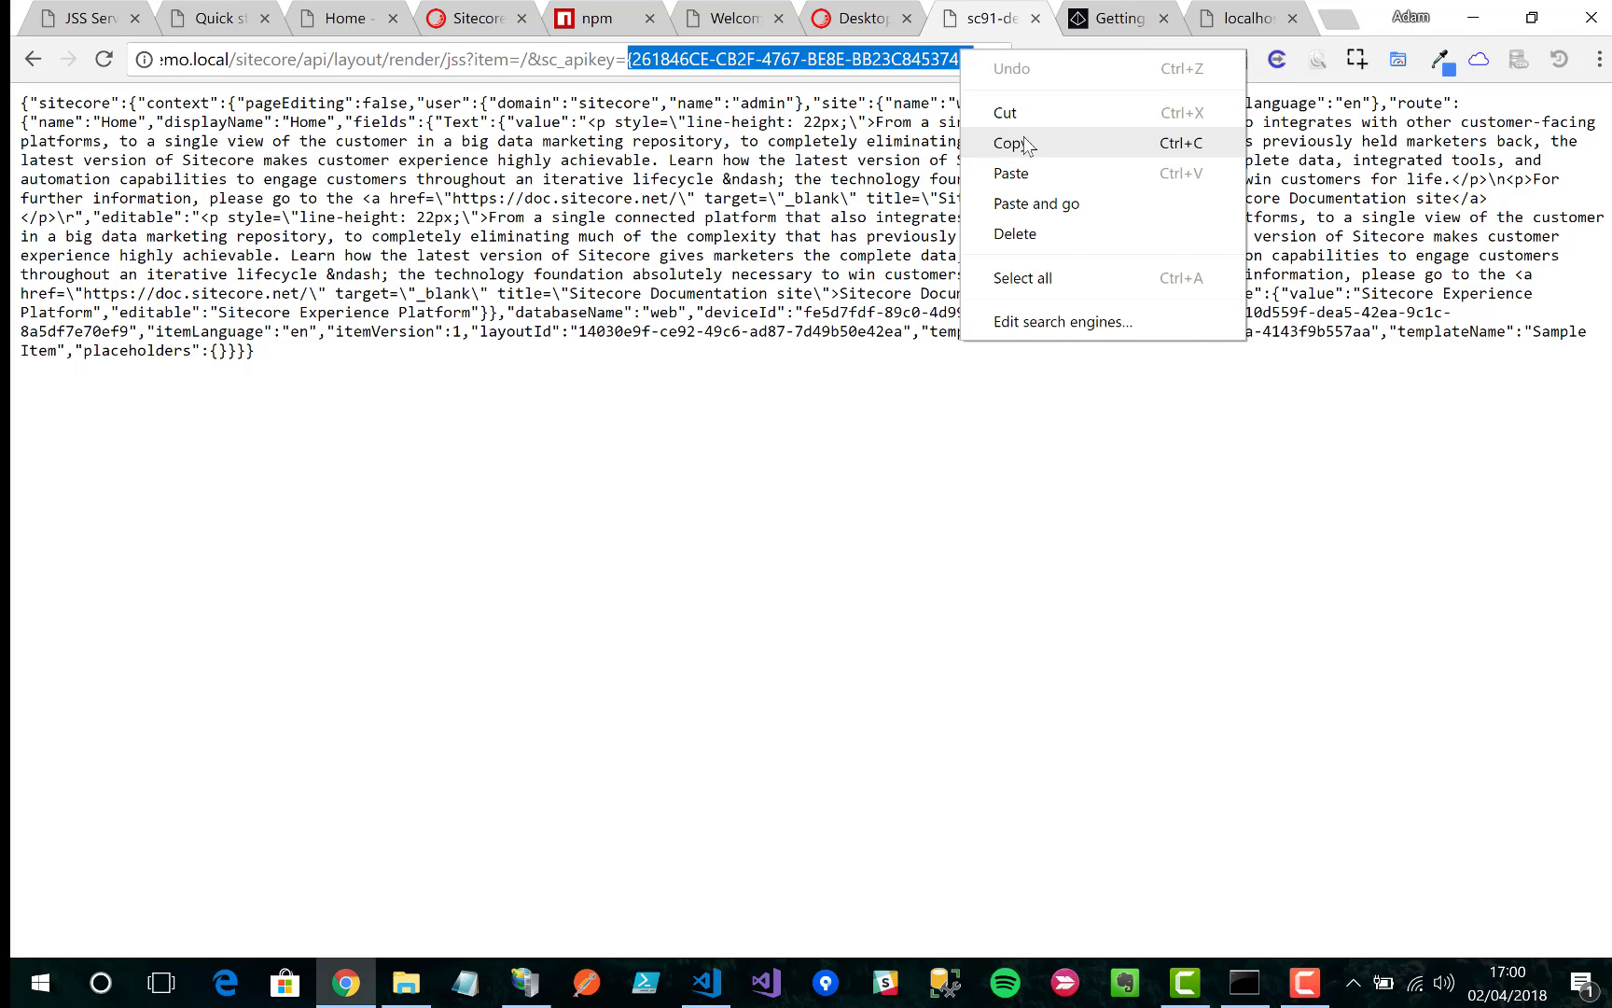
{"action": "left_click", "coordinate": [1010, 143]}
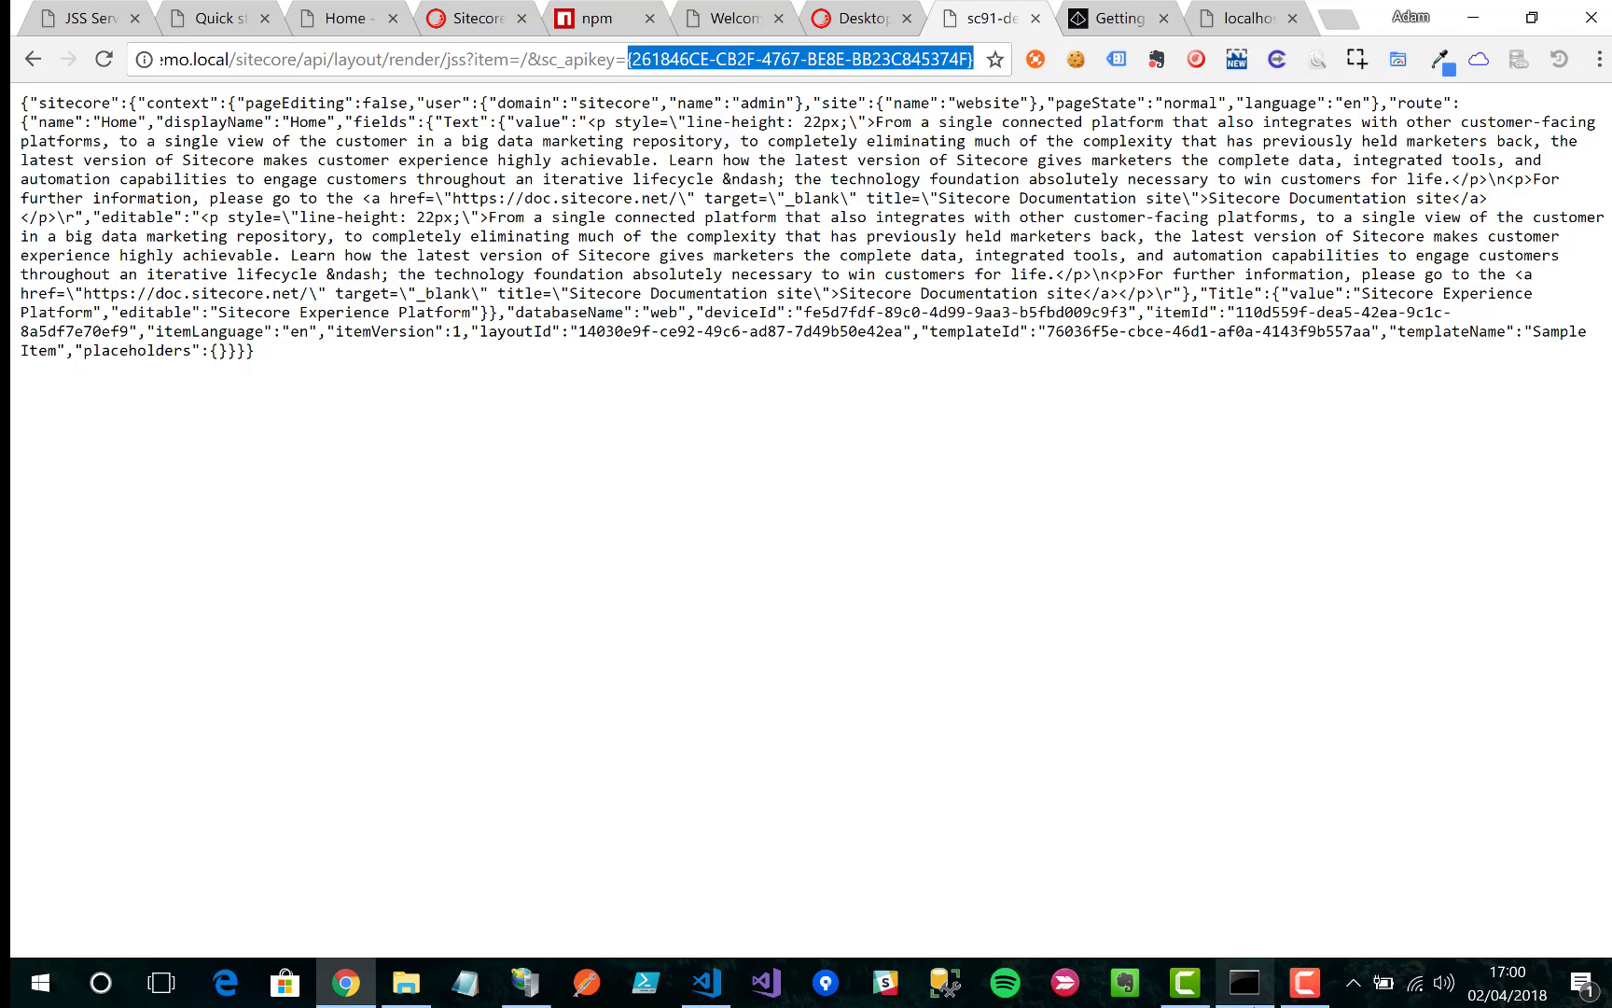
{"action": "left_click", "coordinate": [1244, 982]}
{"action": "right_click", "coordinate": [1075, 201]}
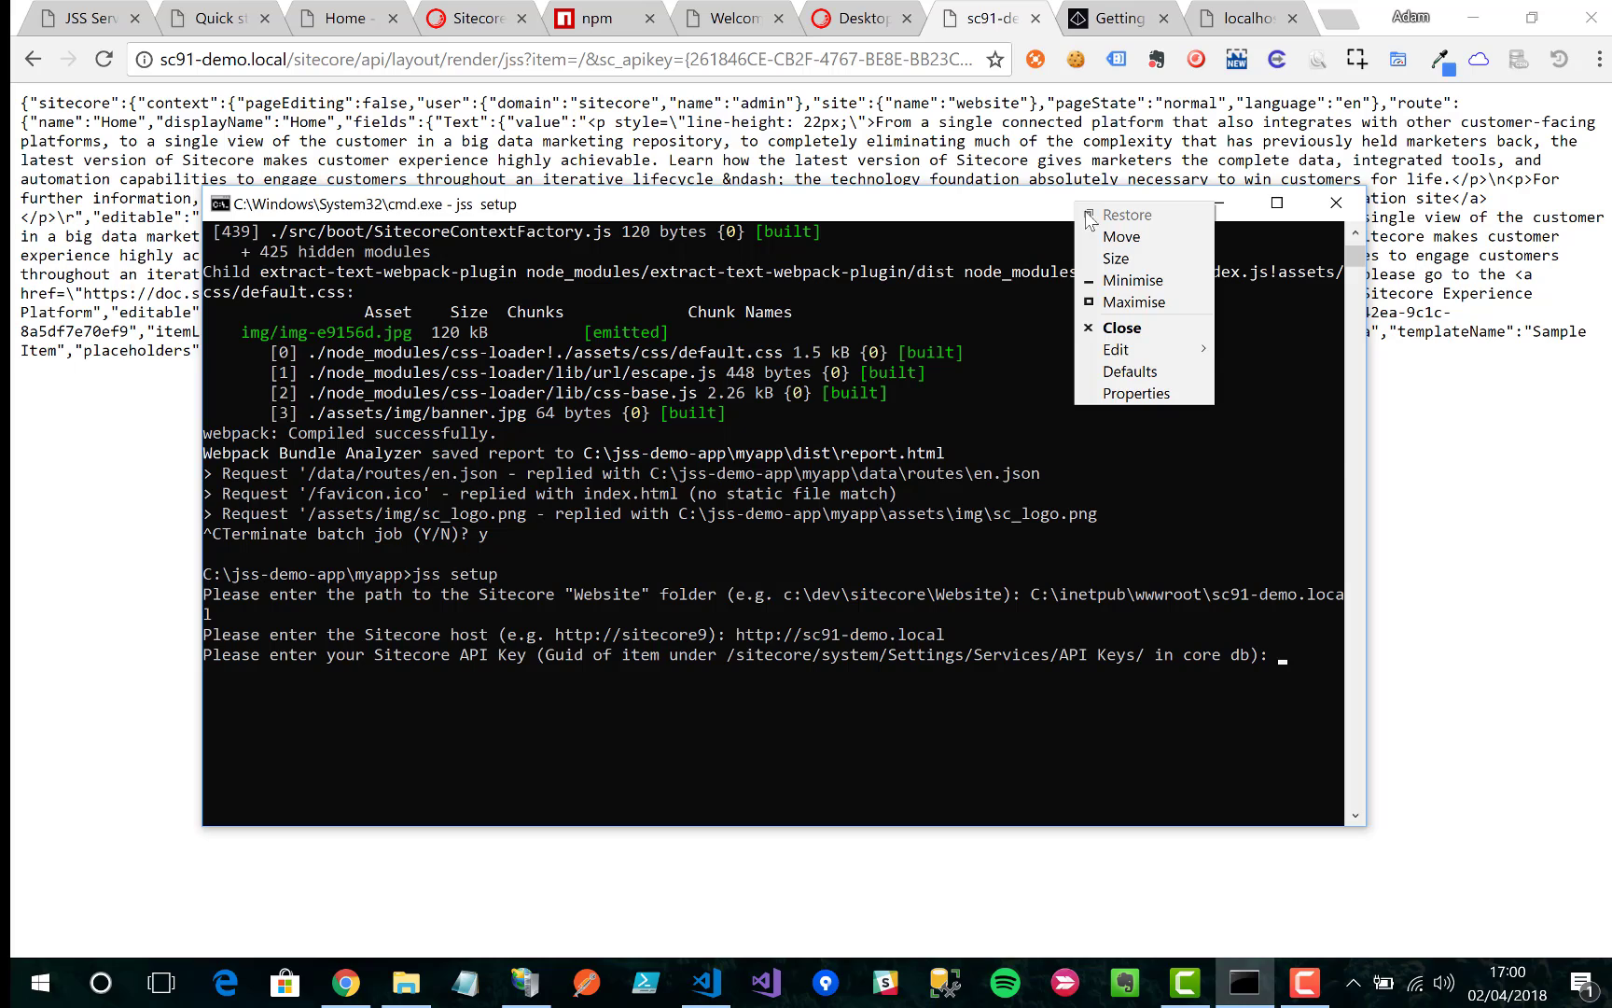
{"action": "mouse_move", "coordinate": [1148, 349]}
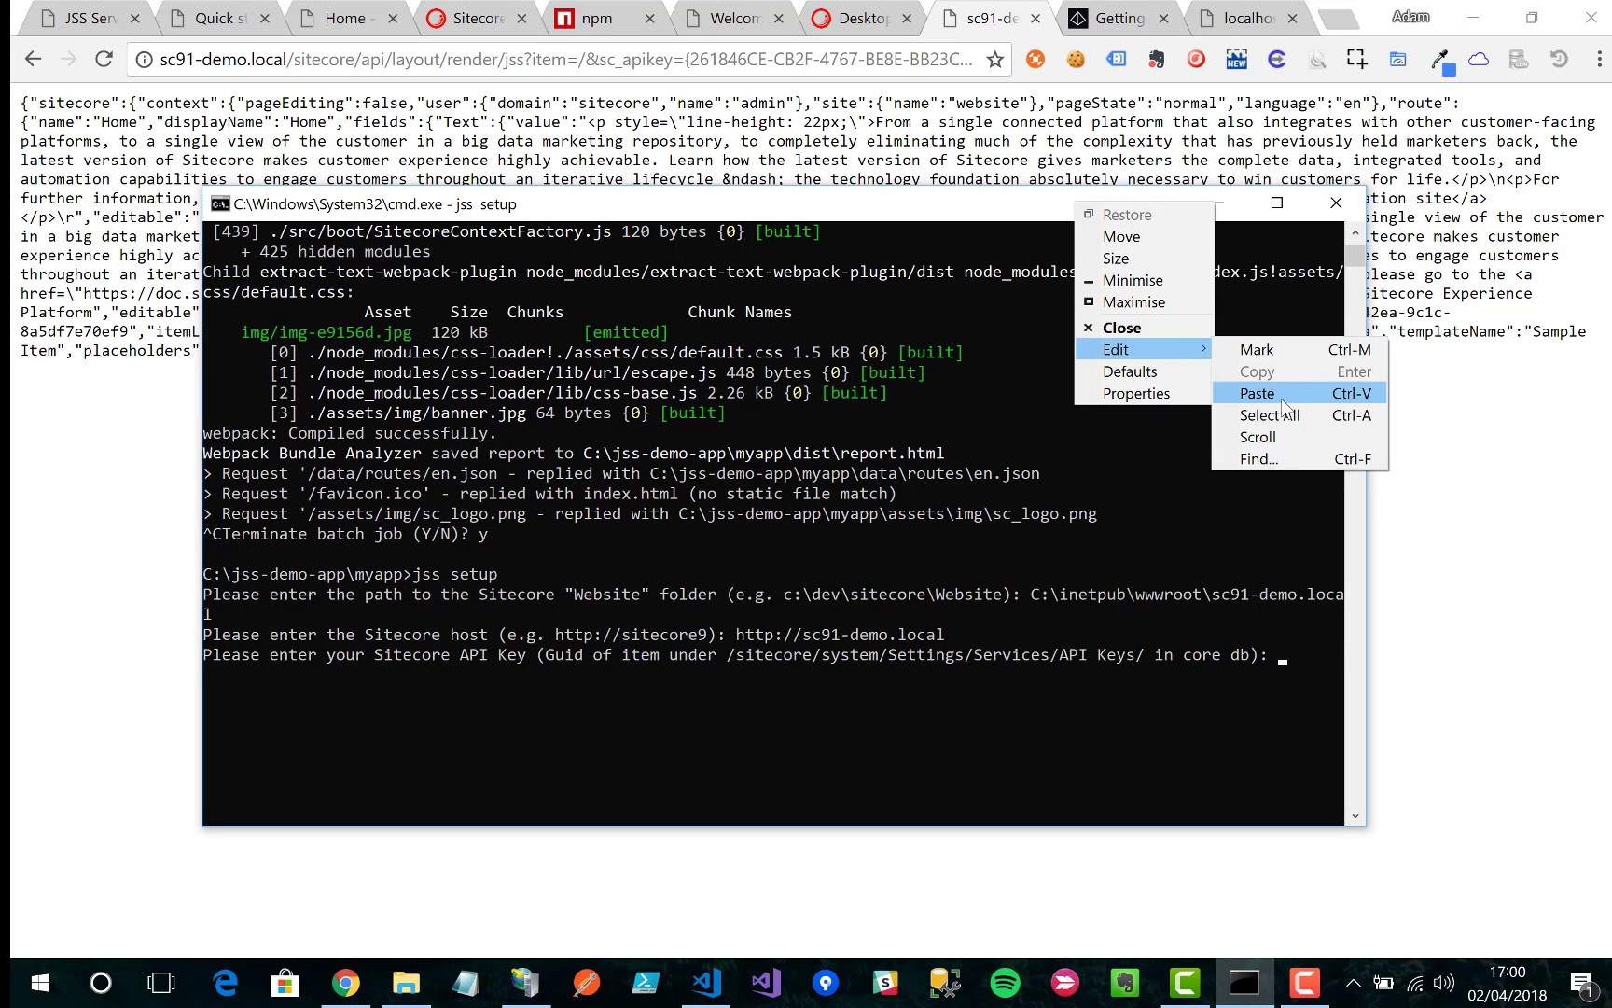
{"action": "left_click", "coordinate": [1269, 393]}
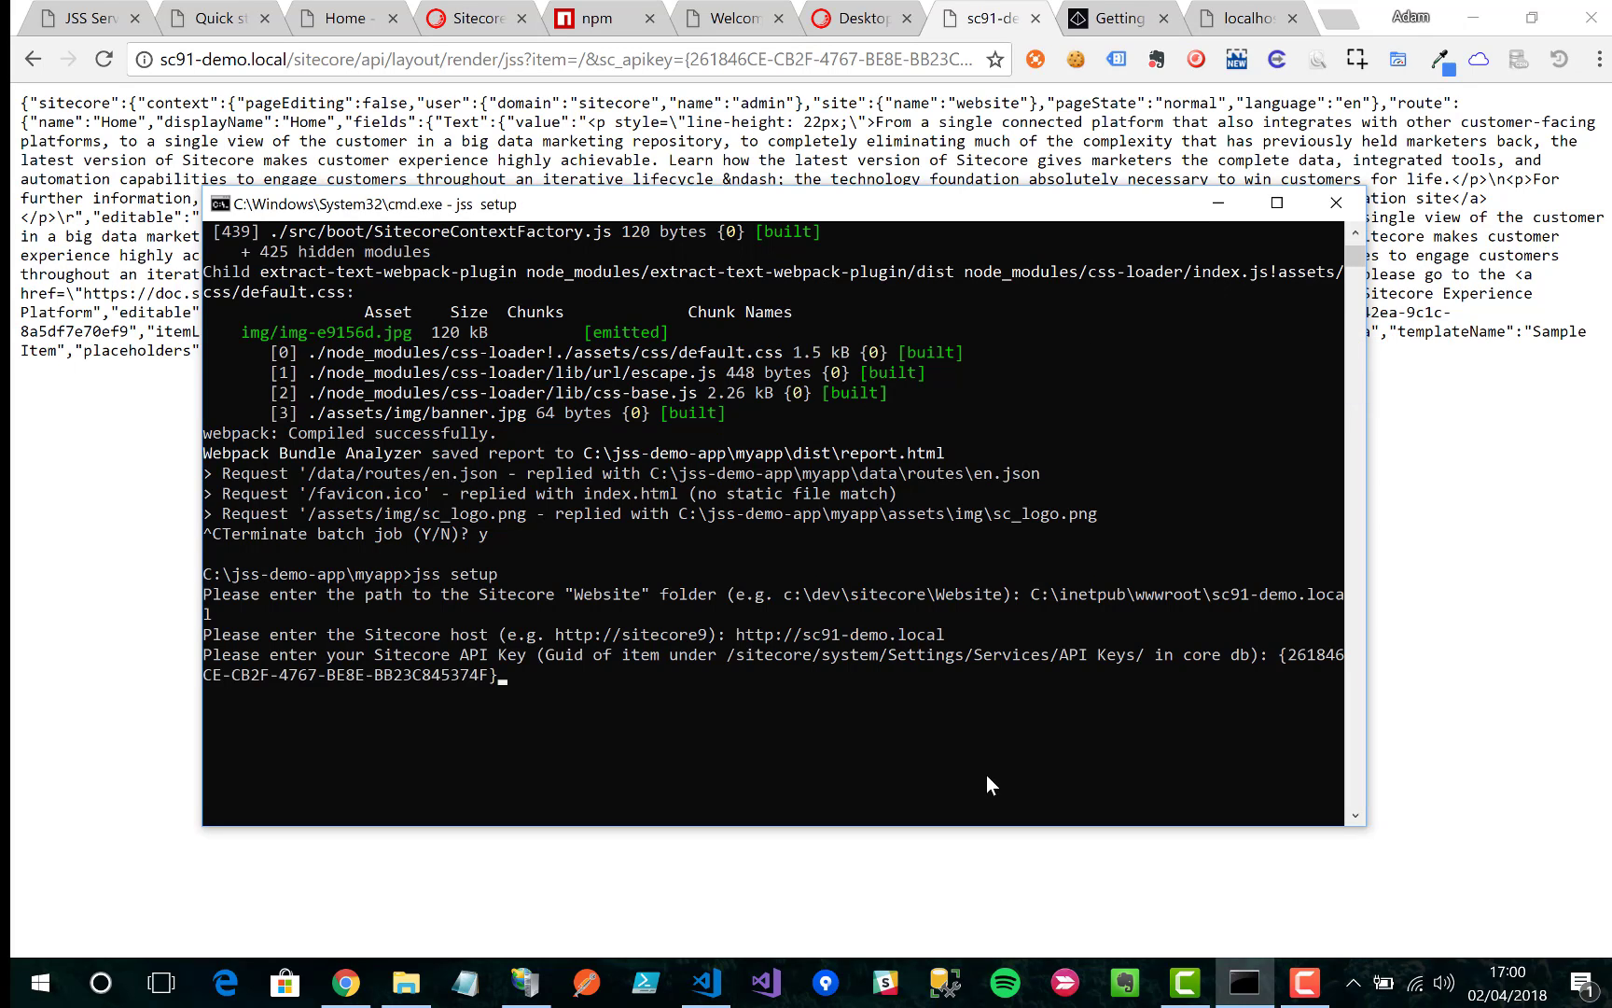
{"action": "key", "text": "Return"}
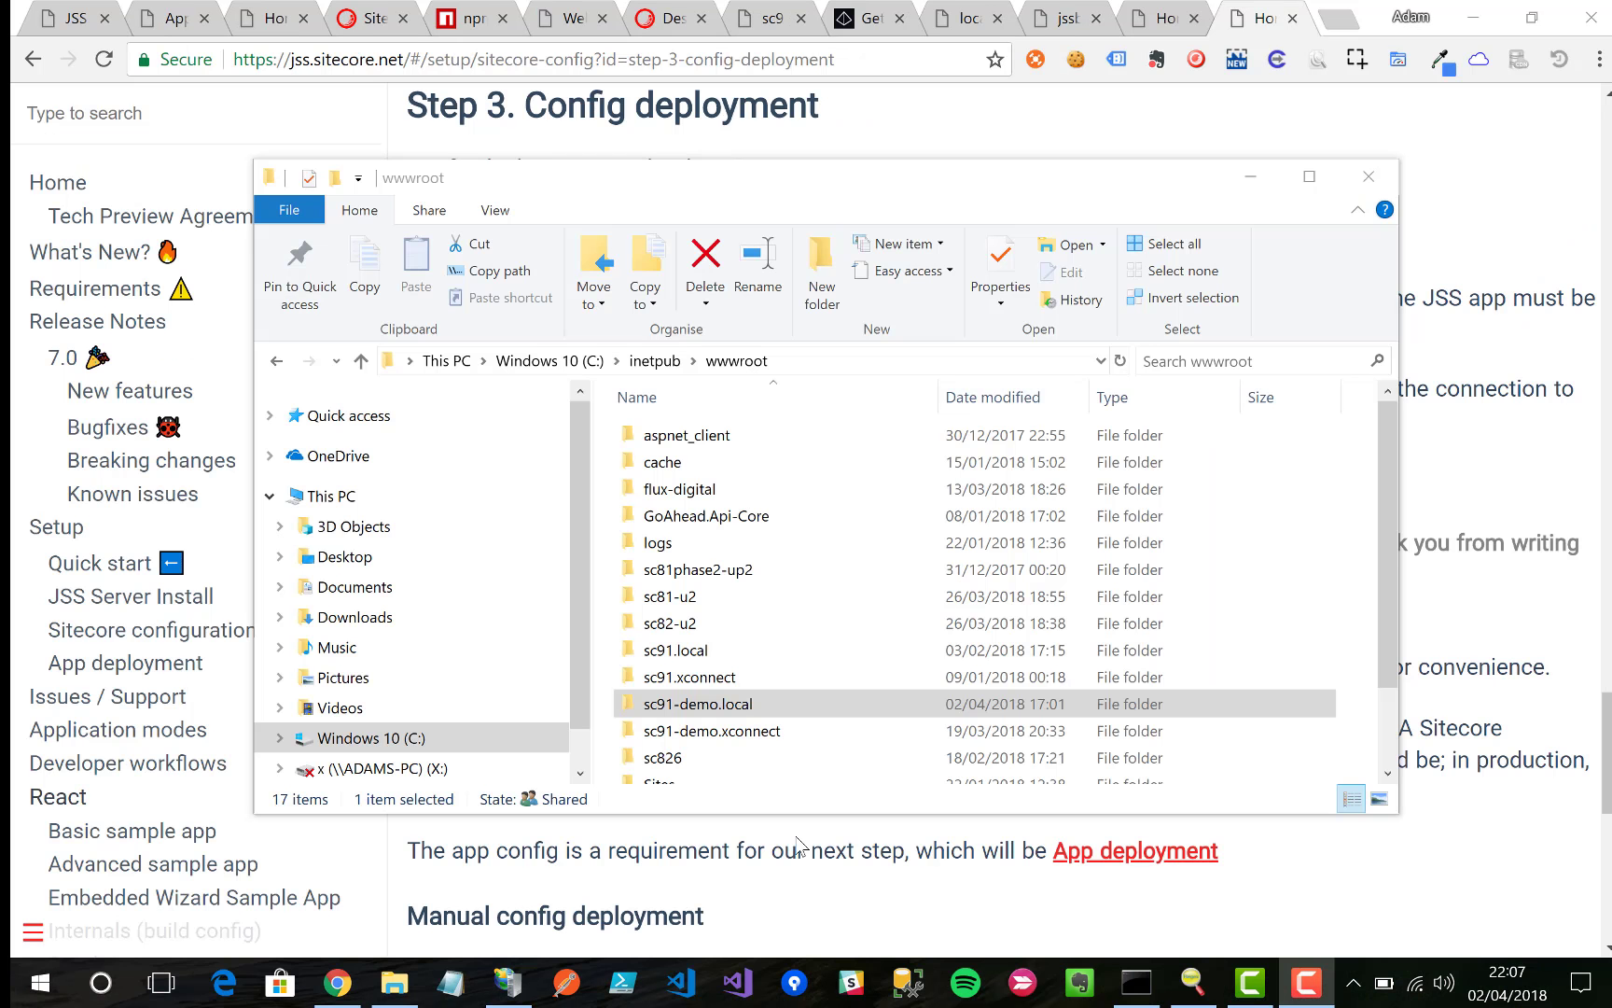
Step: Open the sc91-demo.local folder's Security permissions for editing
{"action": "right_click", "coordinate": [675, 711]}
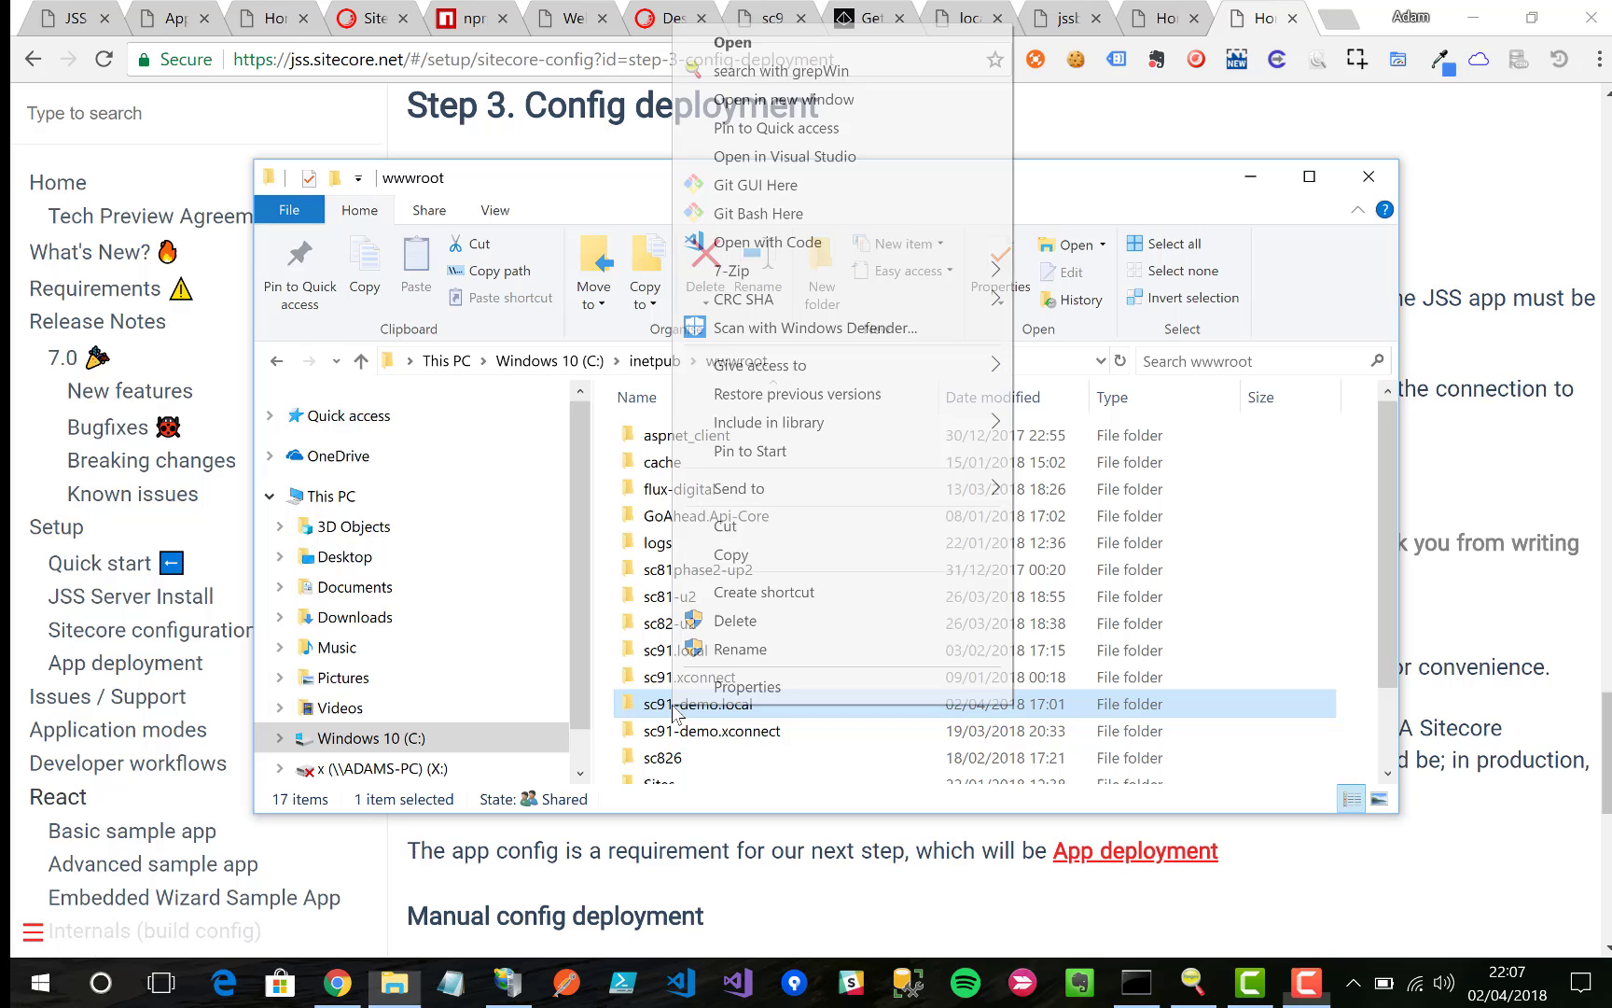
{"action": "left_click", "coordinate": [730, 686]}
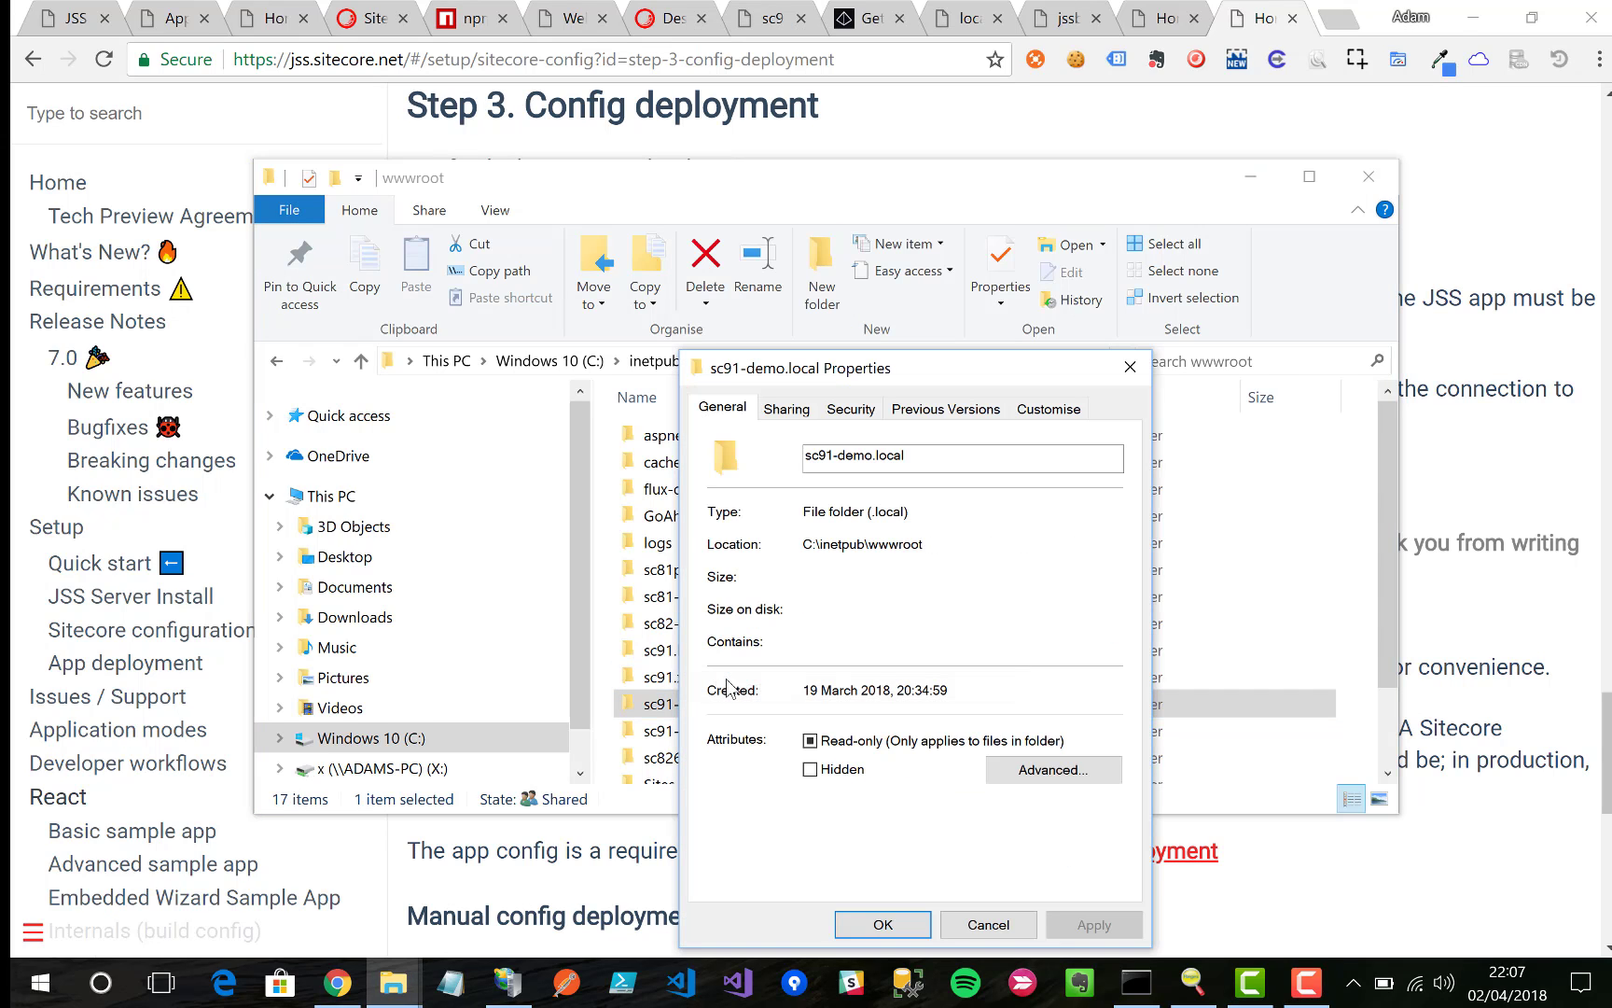
{"action": "left_click", "coordinate": [850, 408]}
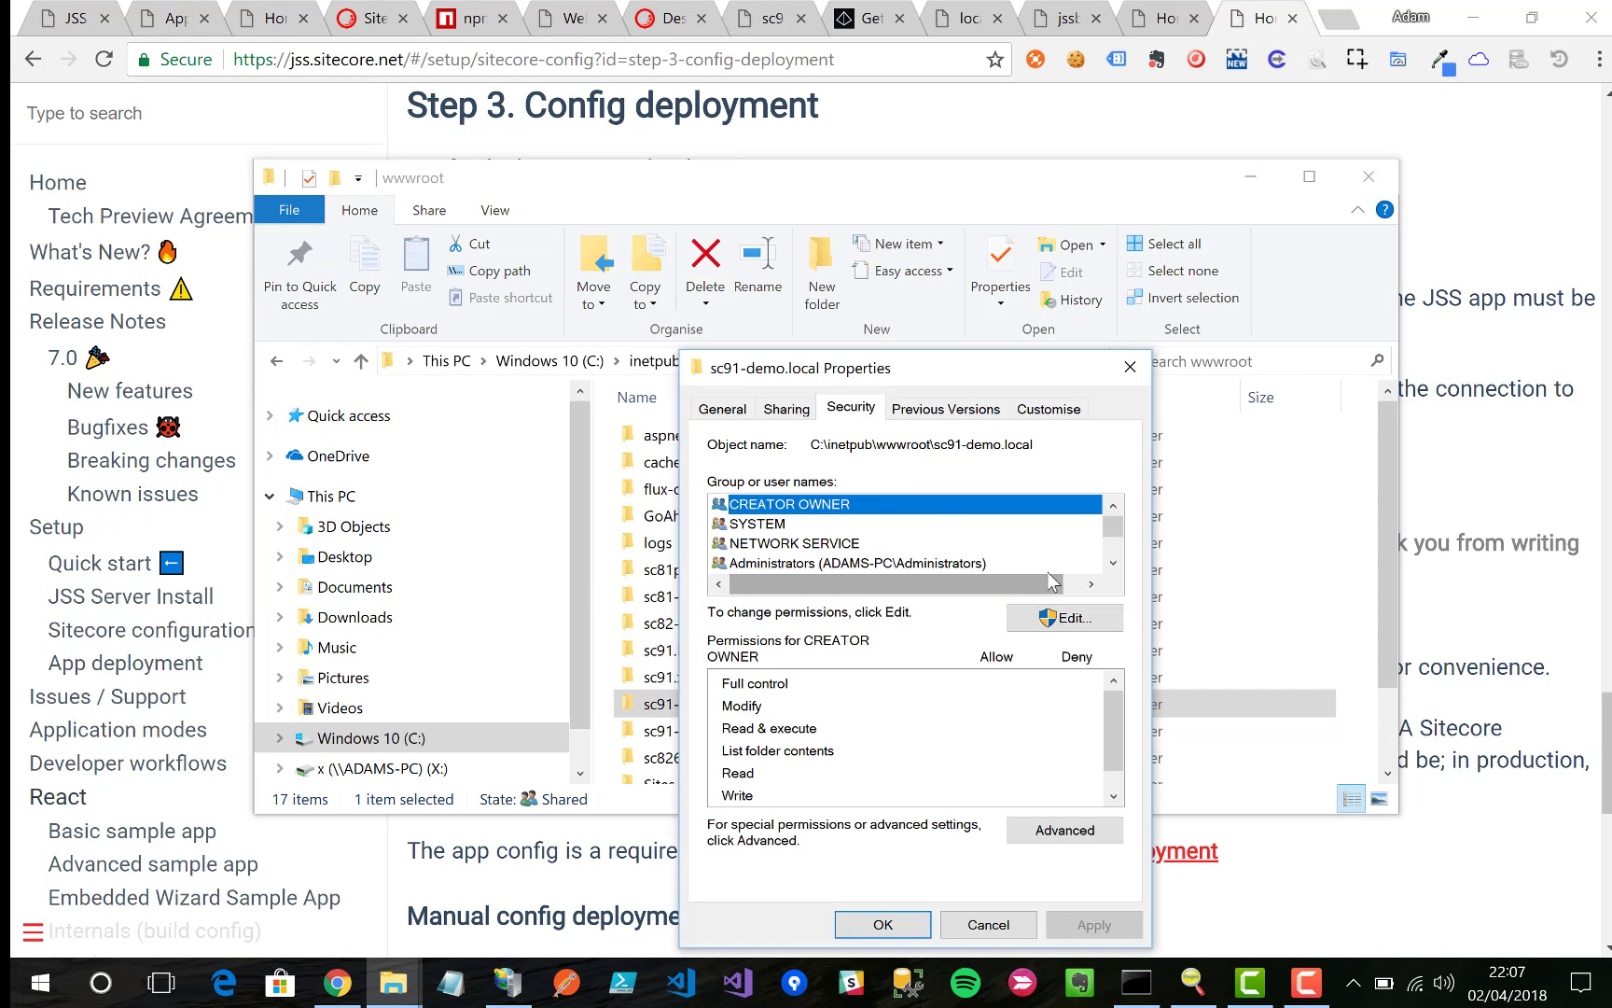
{"action": "scroll", "coordinate": [1051, 580], "scroll_direction": "down", "scroll_amount": 2}
{"action": "left_click", "coordinate": [1059, 617]}
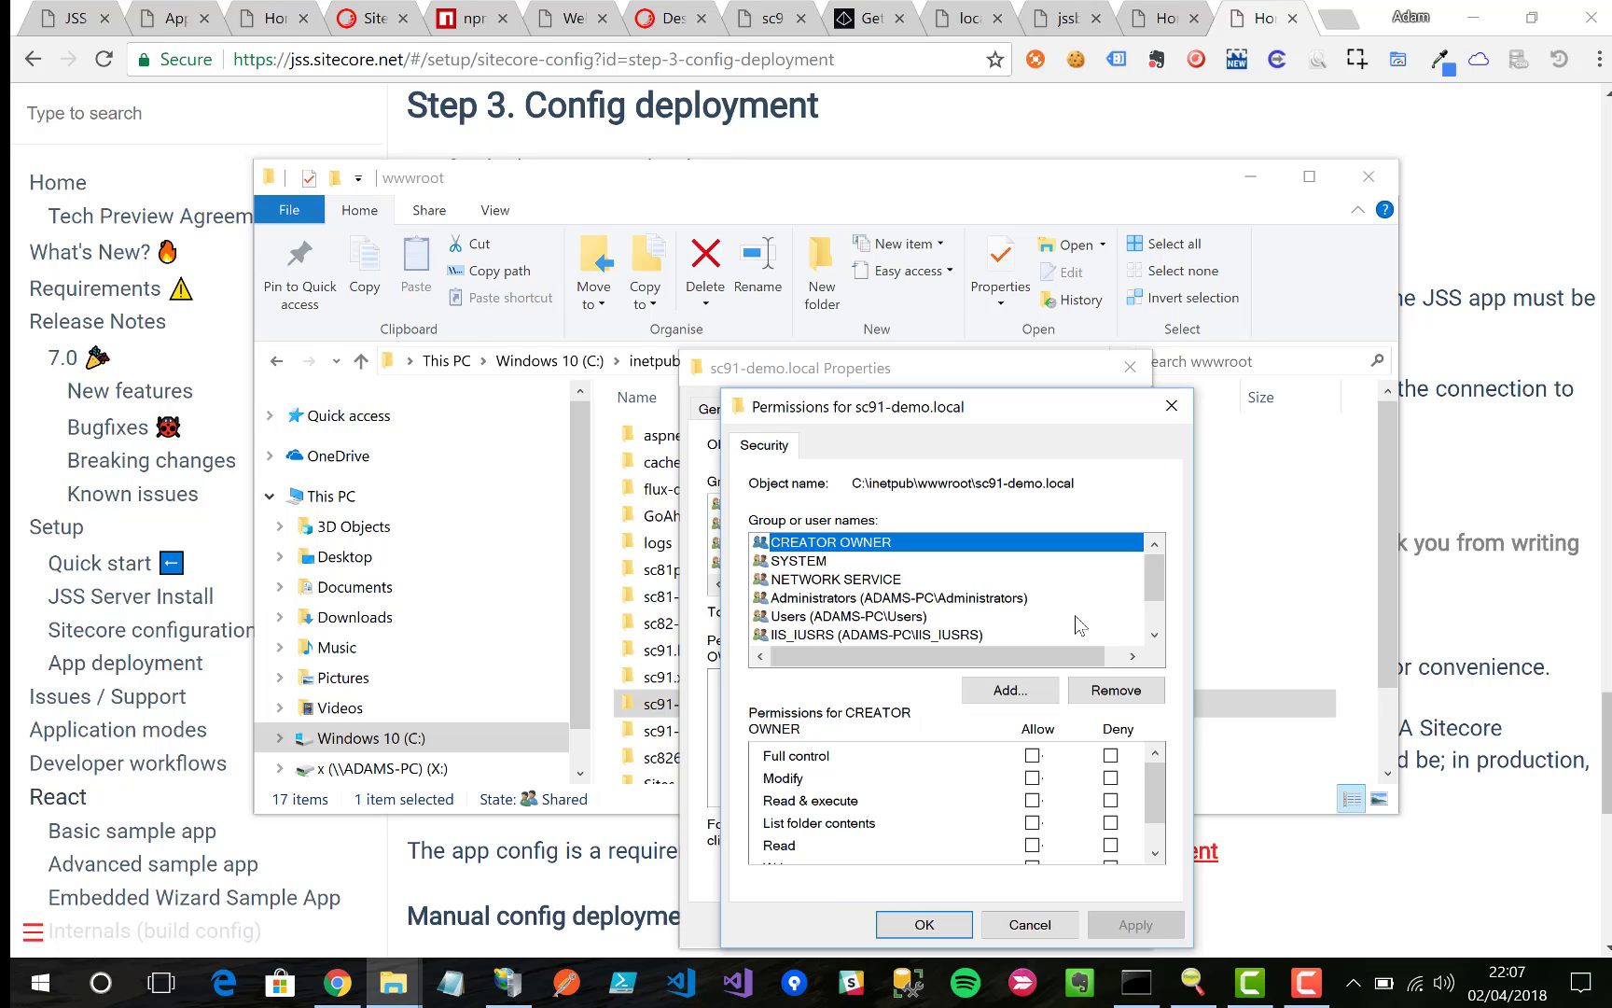
Step: Add the Everyone group with Modify permission and close both dialogs
{"action": "left_click", "coordinate": [1029, 689]}
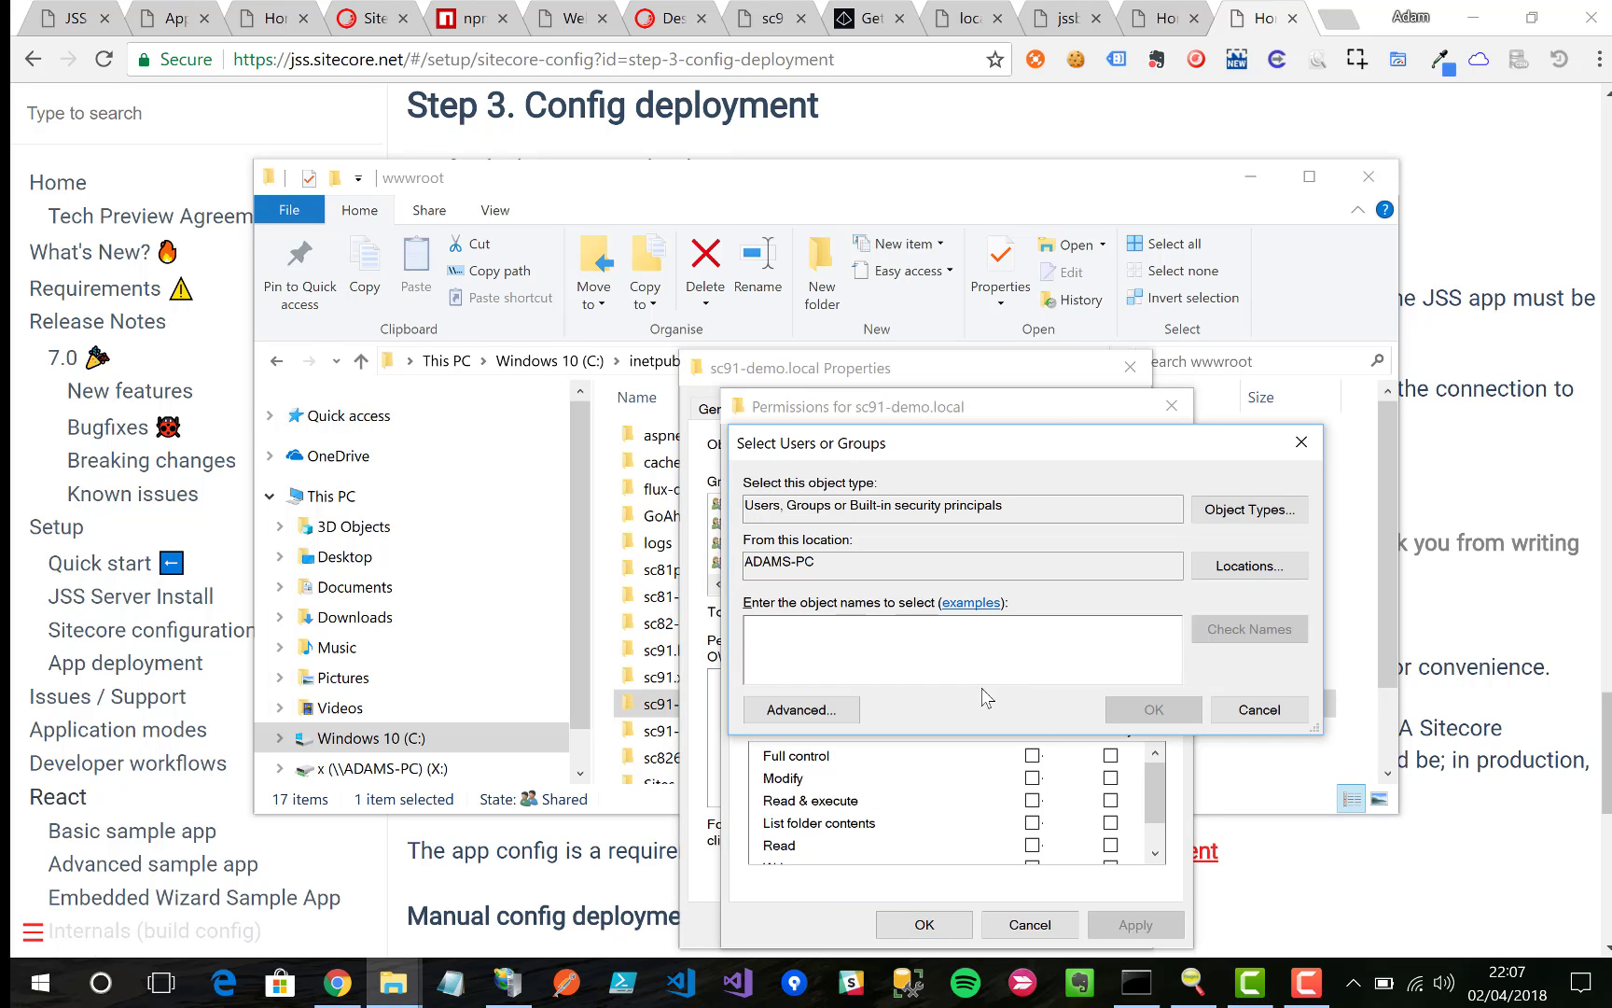
{"action": "type", "text": "eve"}
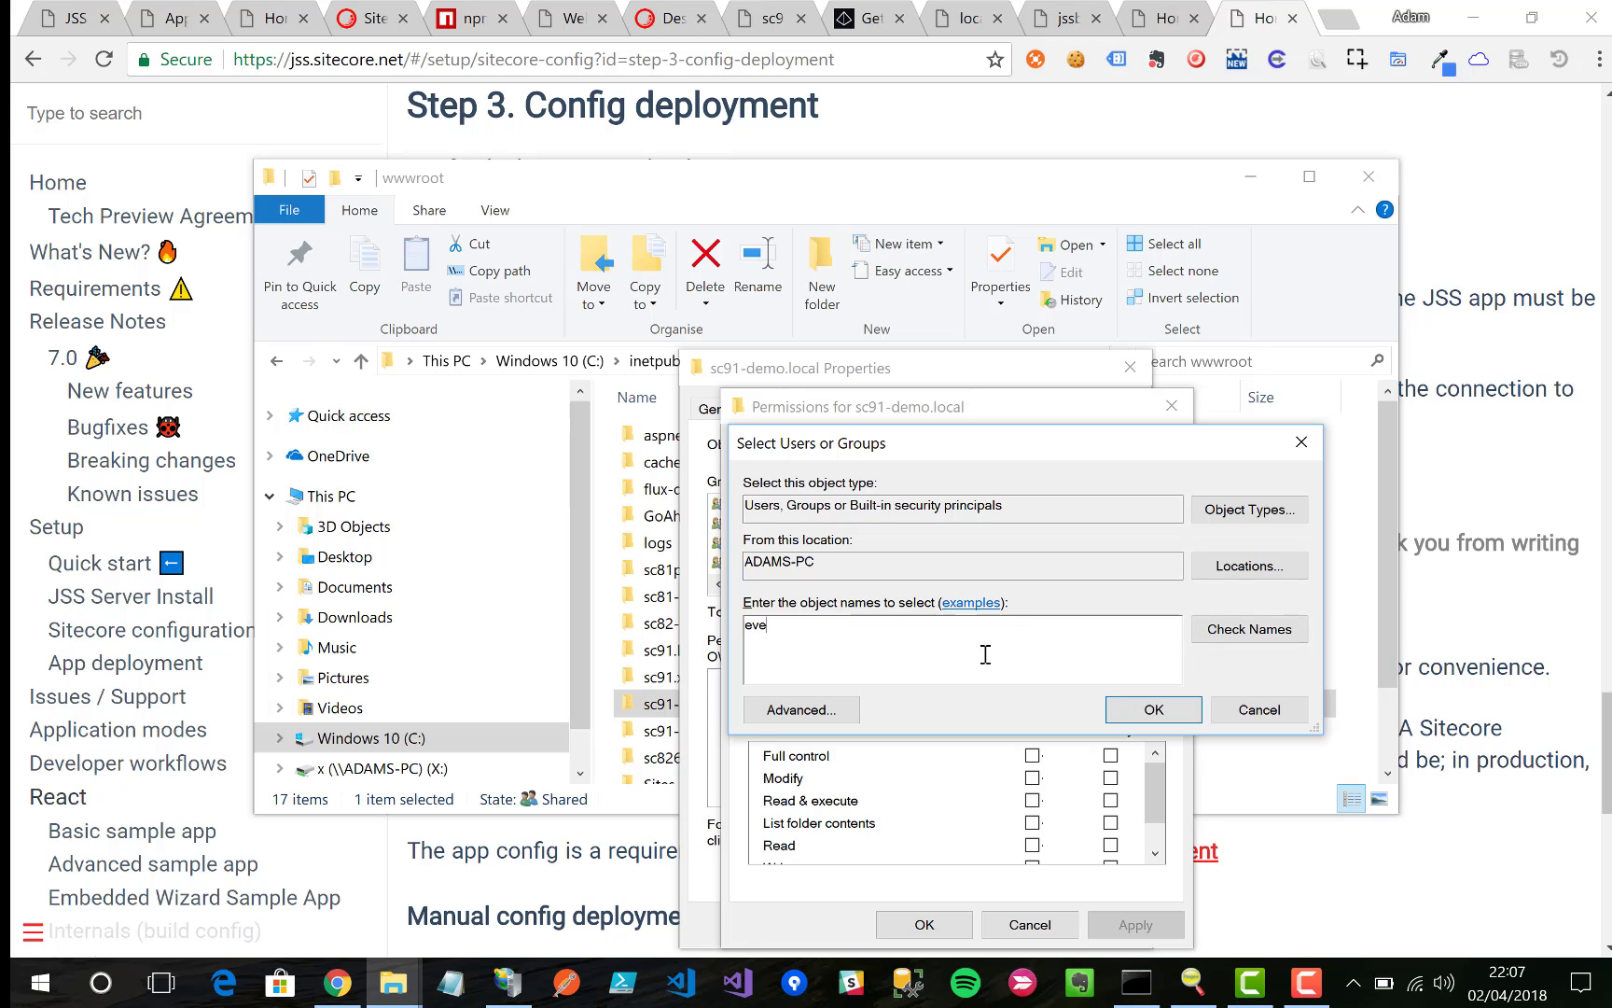
{"action": "type", "text": "ryone"}
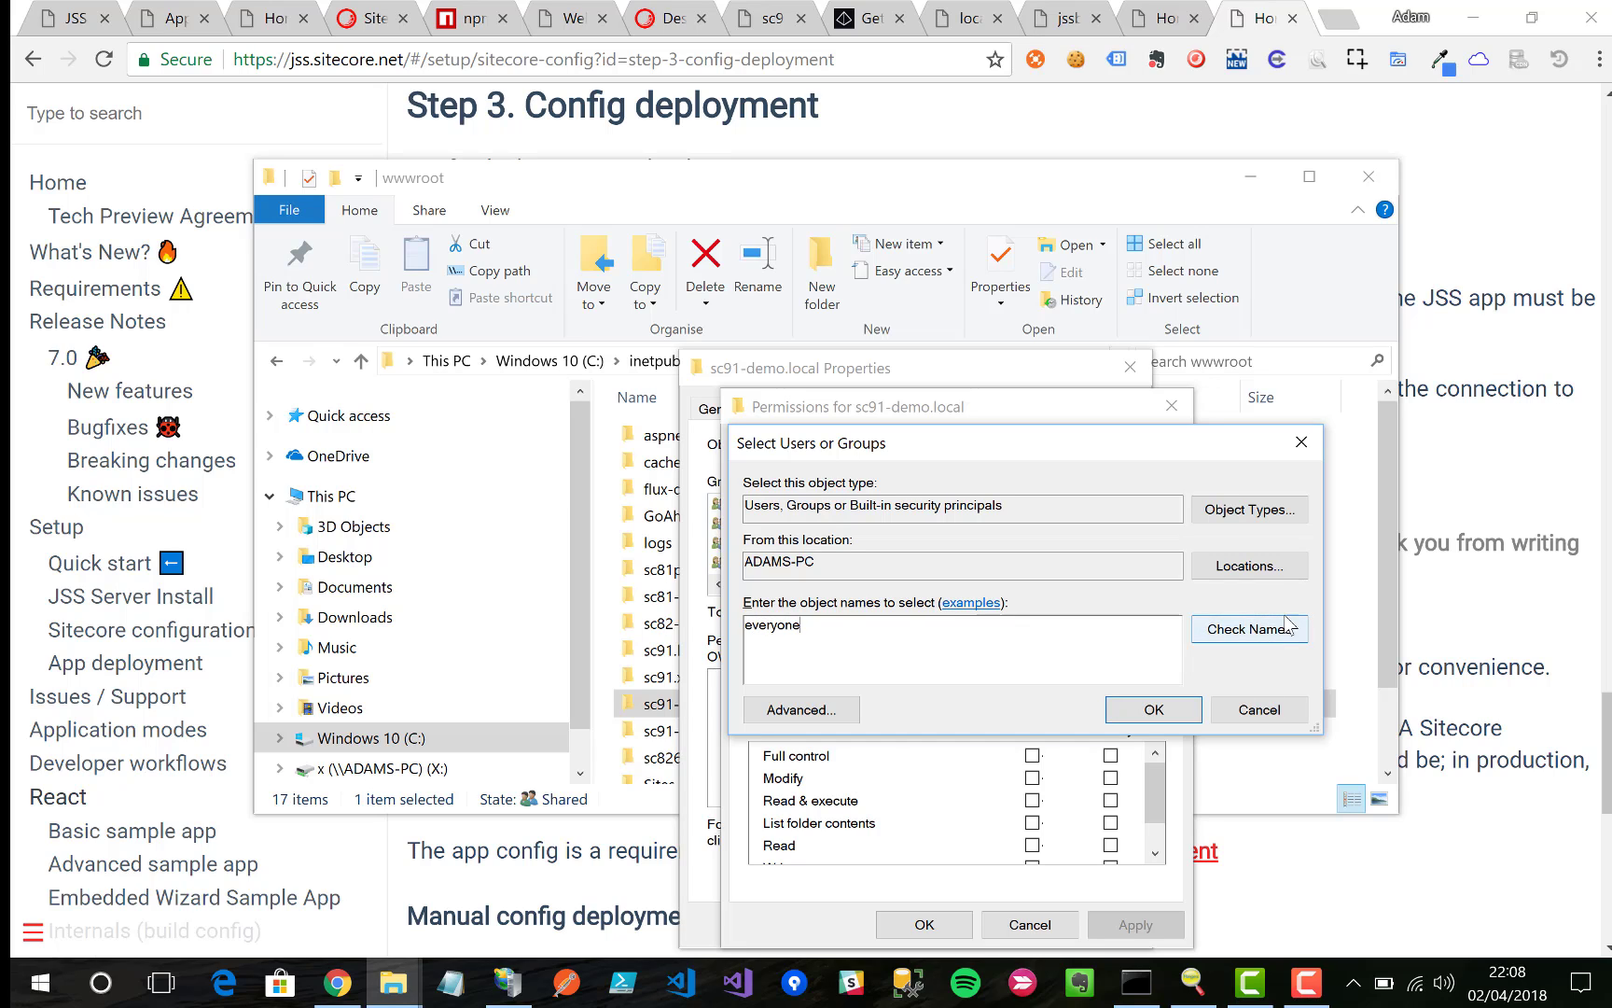
{"action": "left_click", "coordinate": [1290, 625]}
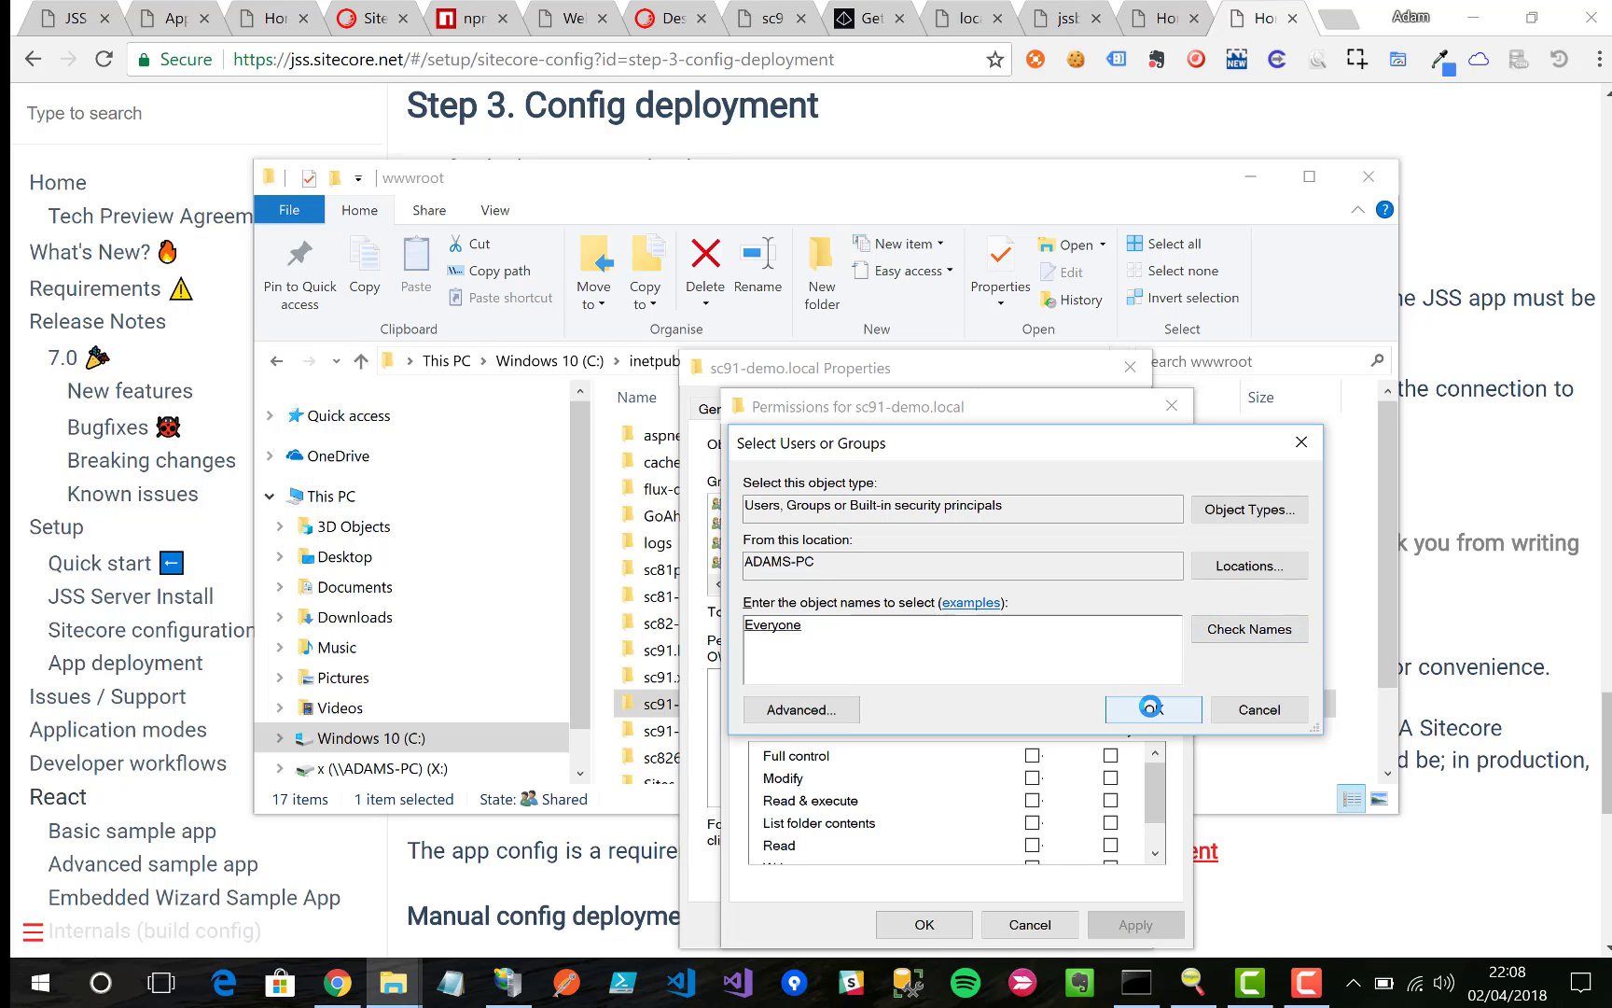
{"action": "left_click", "coordinate": [1151, 707]}
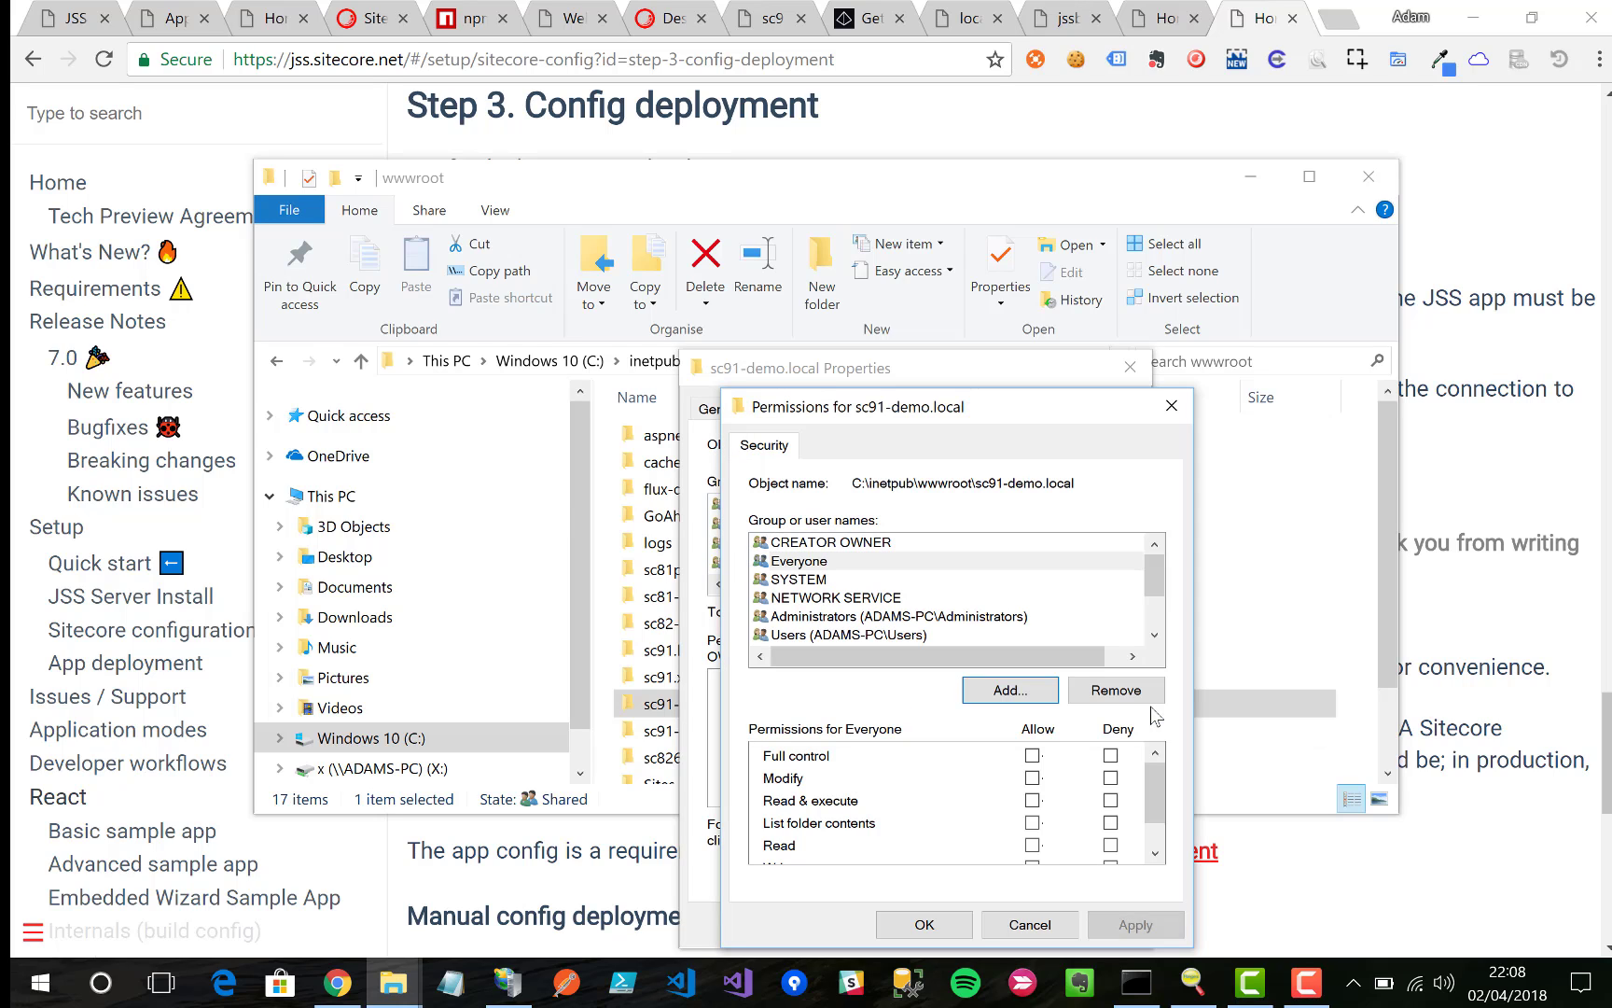
{"action": "left_click", "coordinate": [1032, 755]}
{"action": "left_click", "coordinate": [1032, 755]}
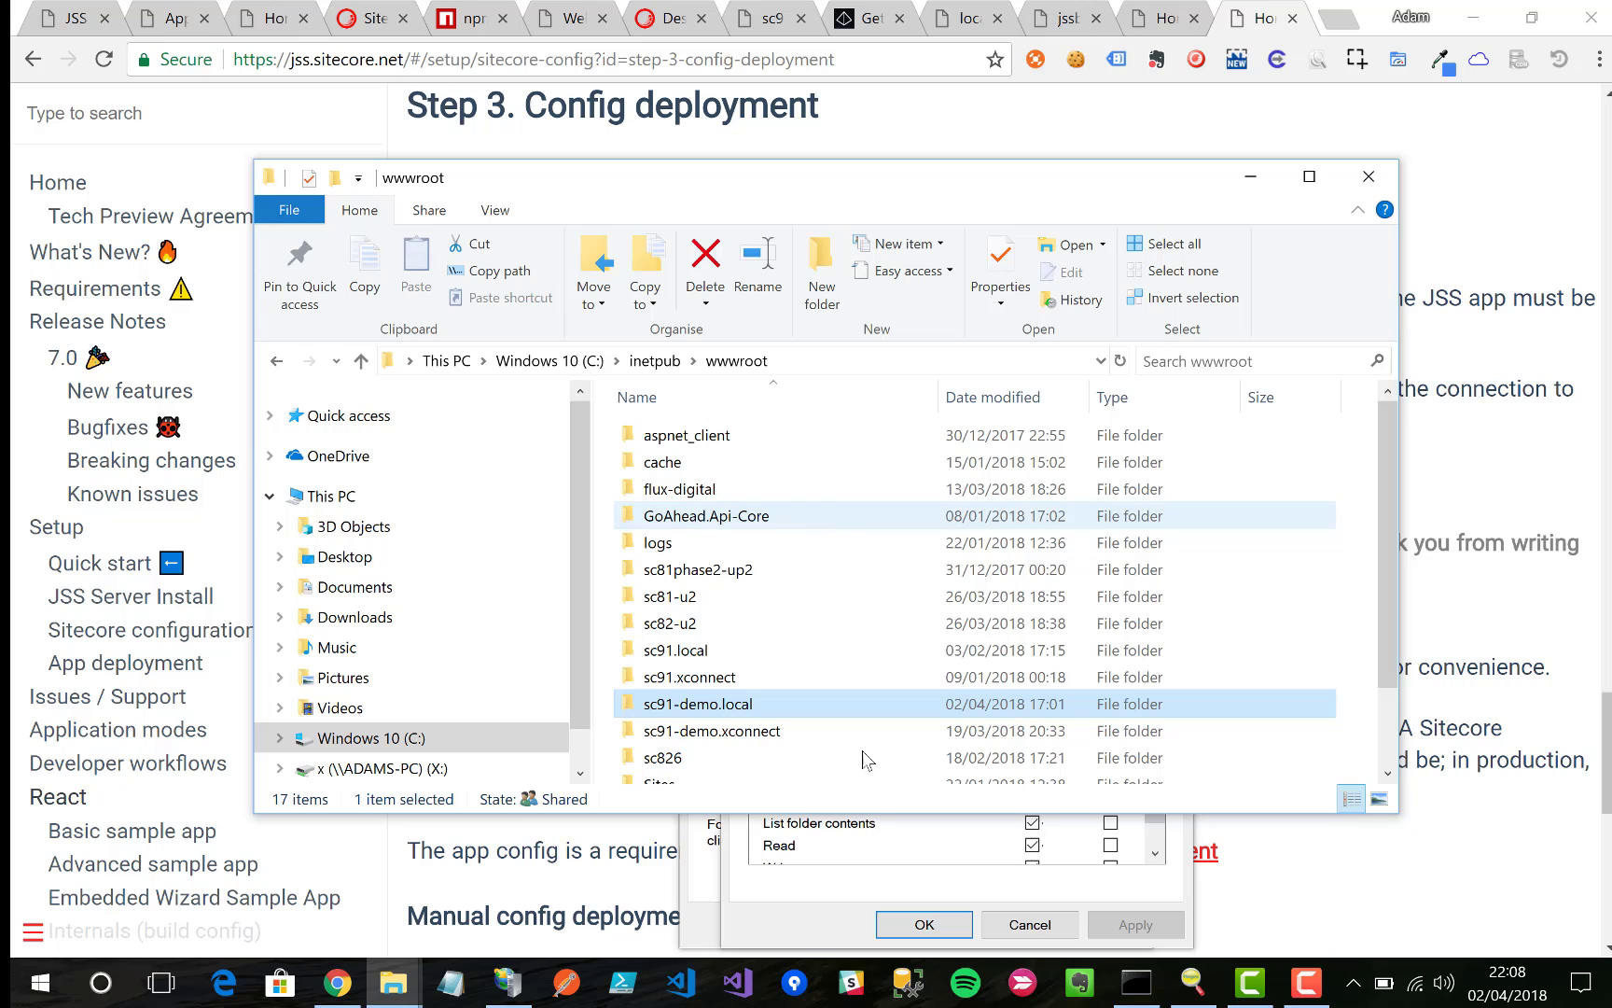
{"action": "left_click", "coordinate": [810, 899]}
{"action": "left_click", "coordinate": [923, 923]}
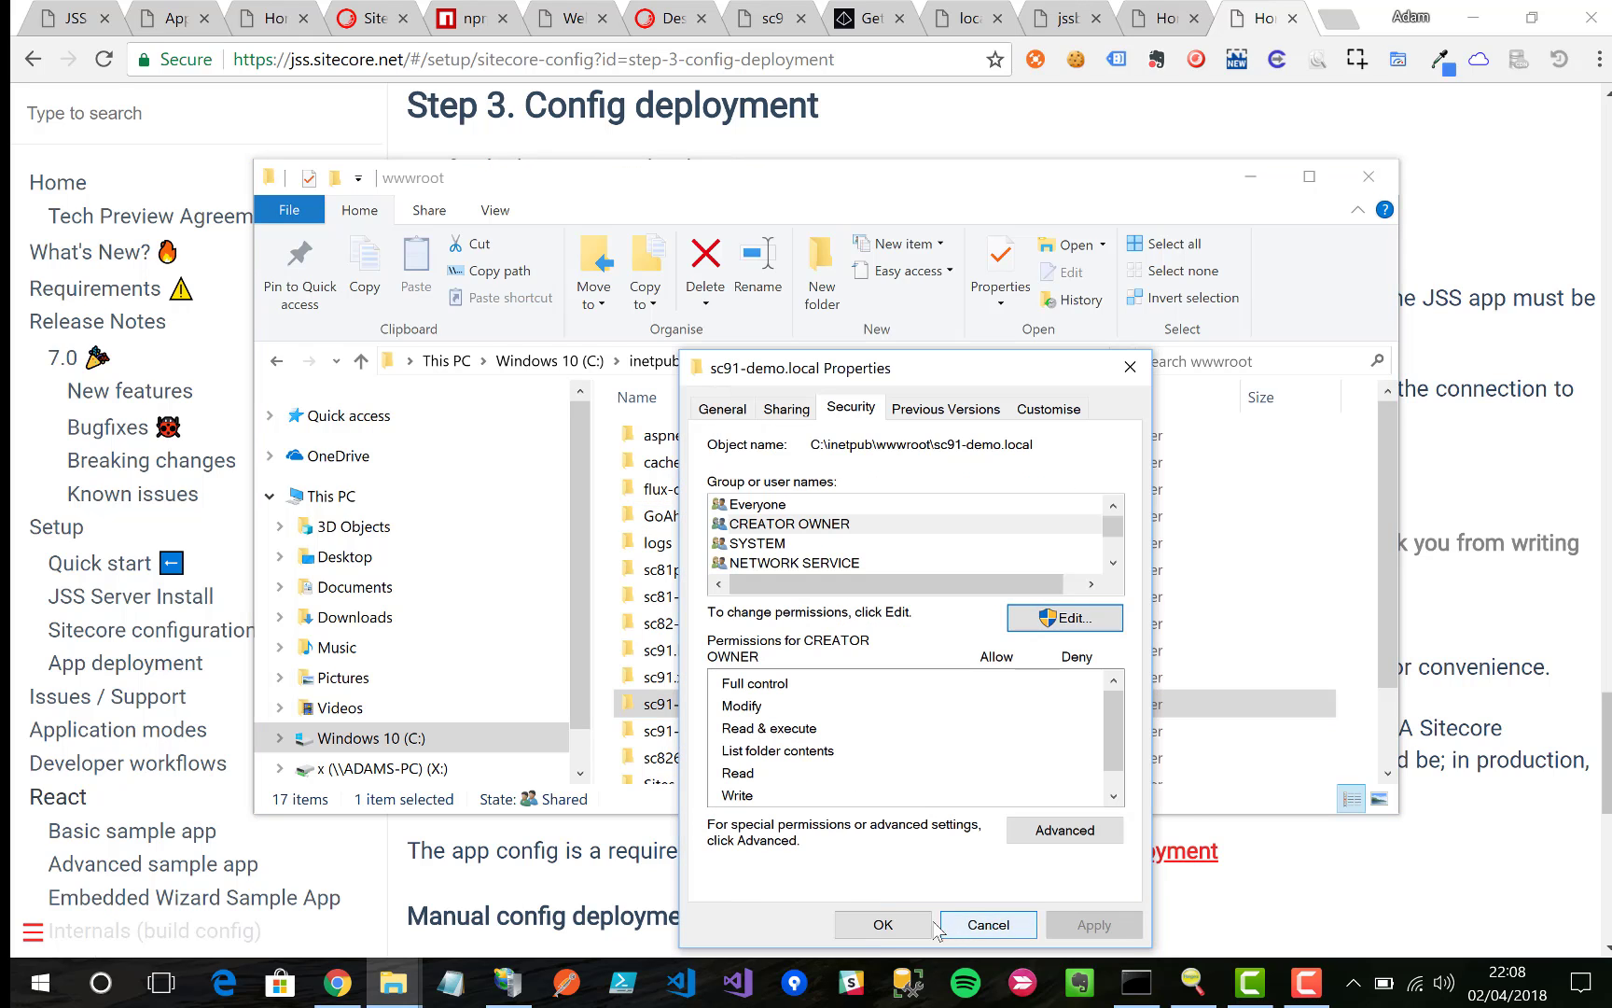
{"action": "left_click", "coordinate": [896, 923]}
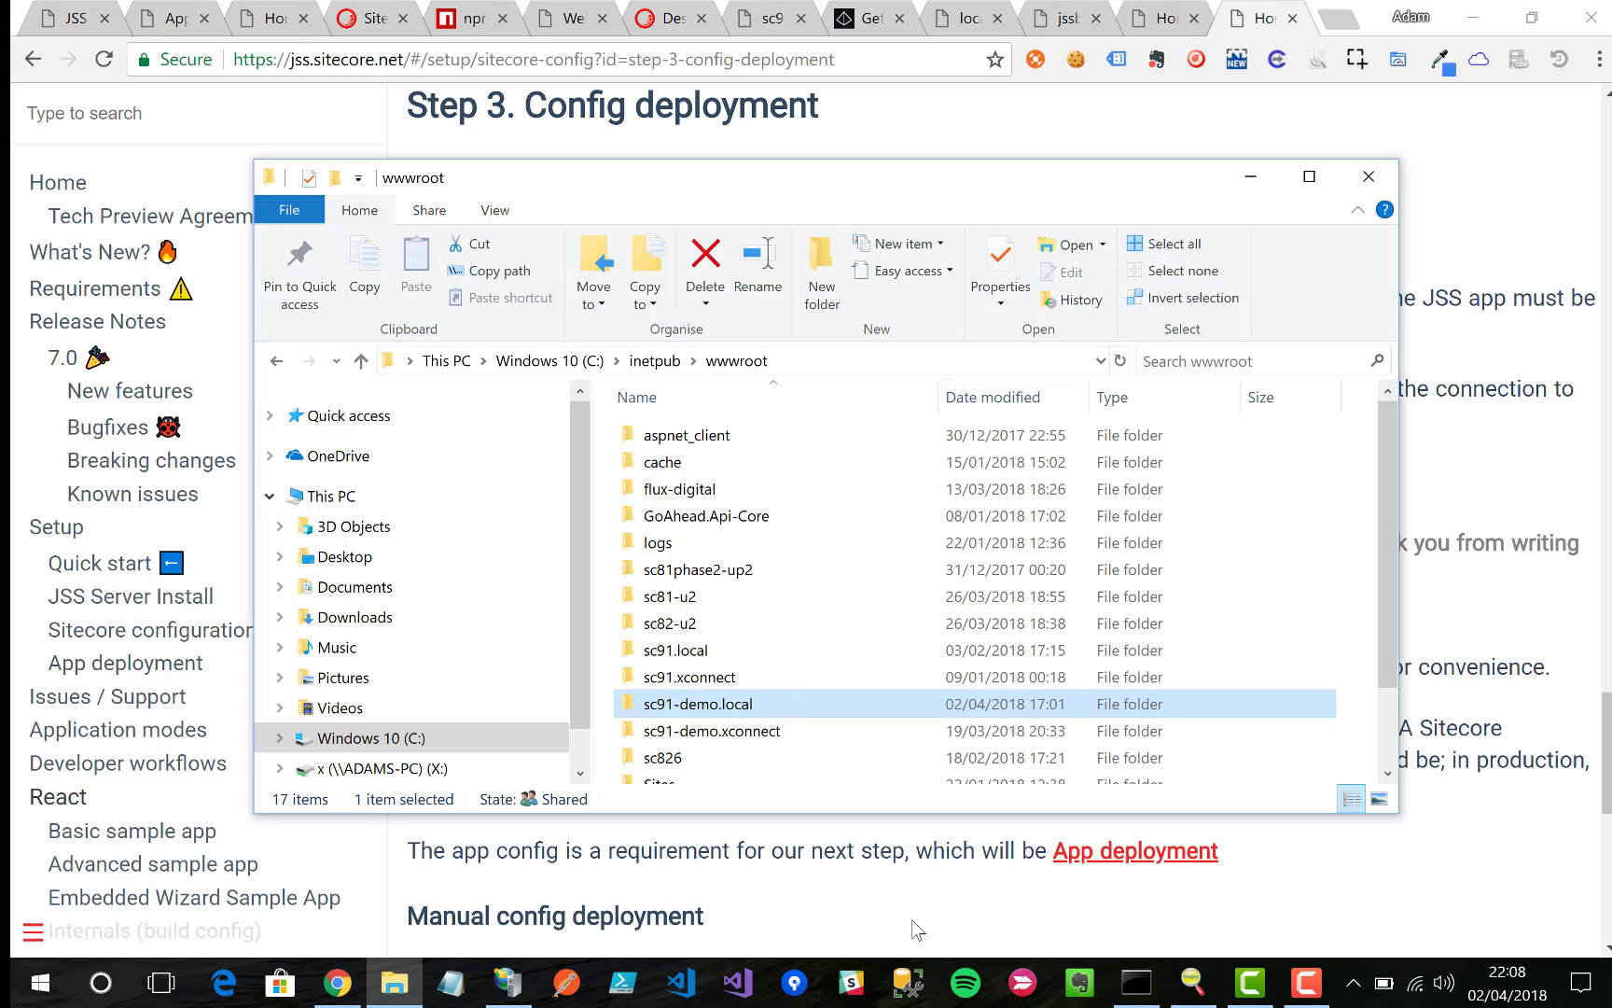
Step: Check sc91-demo.local\App_Config\Include, then select 'jss deploy config' in the docs
{"action": "double_click", "coordinate": [784, 706]}
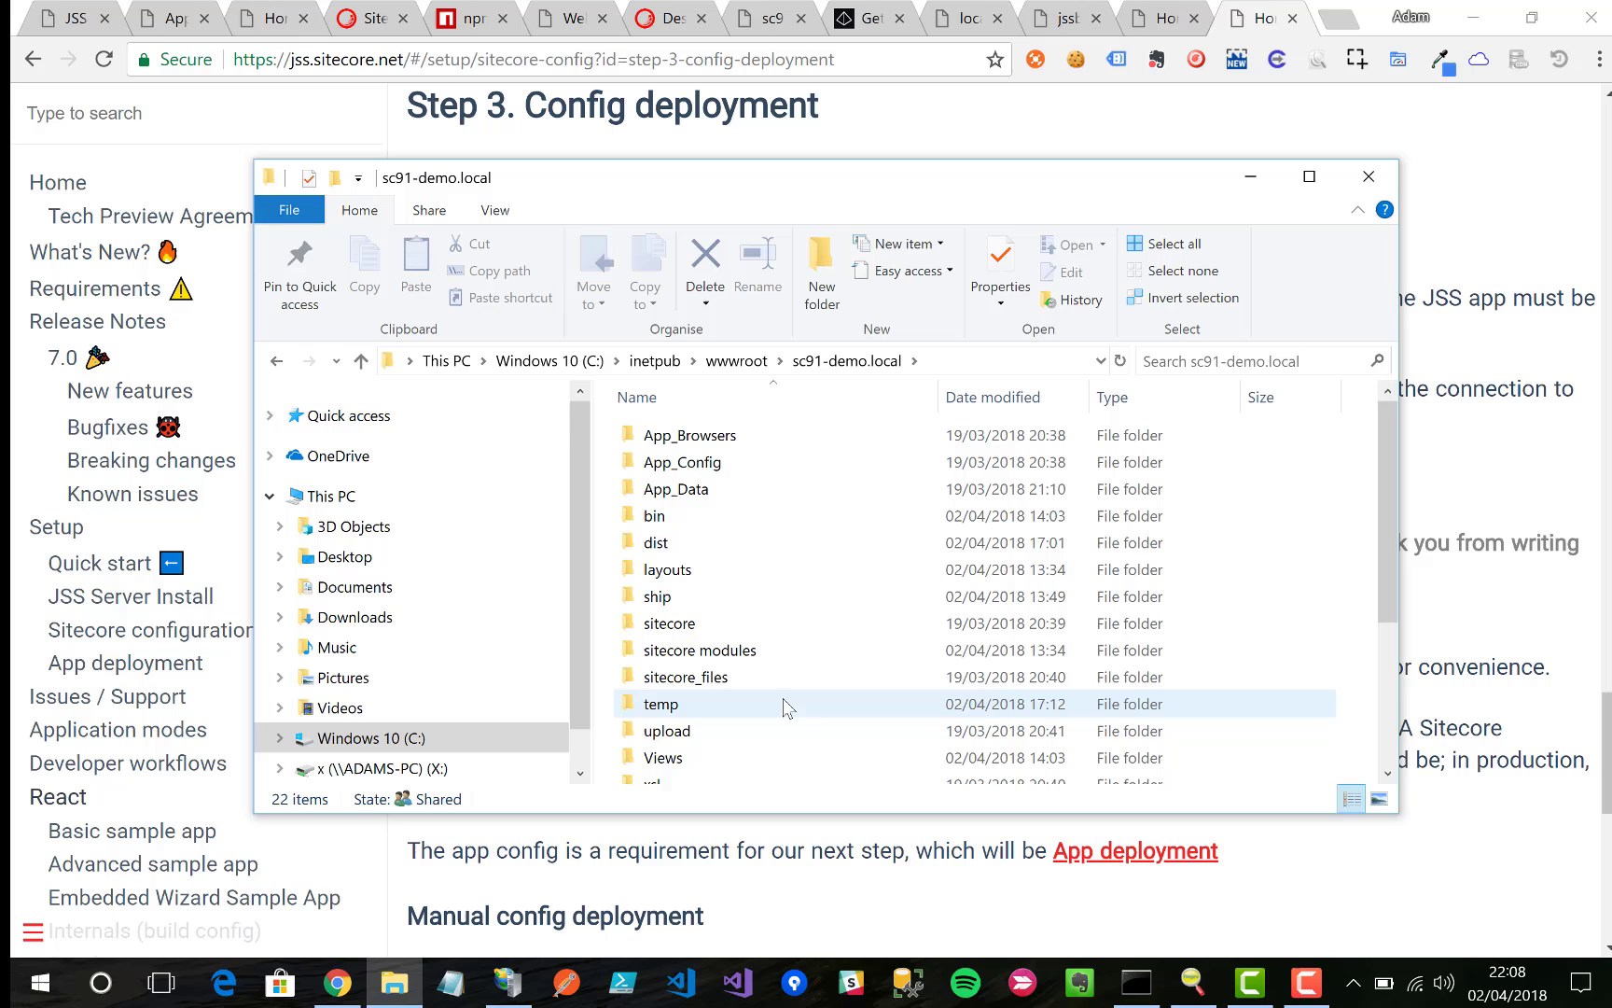
{"action": "double_click", "coordinate": [752, 464]}
{"action": "double_click", "coordinate": [751, 471]}
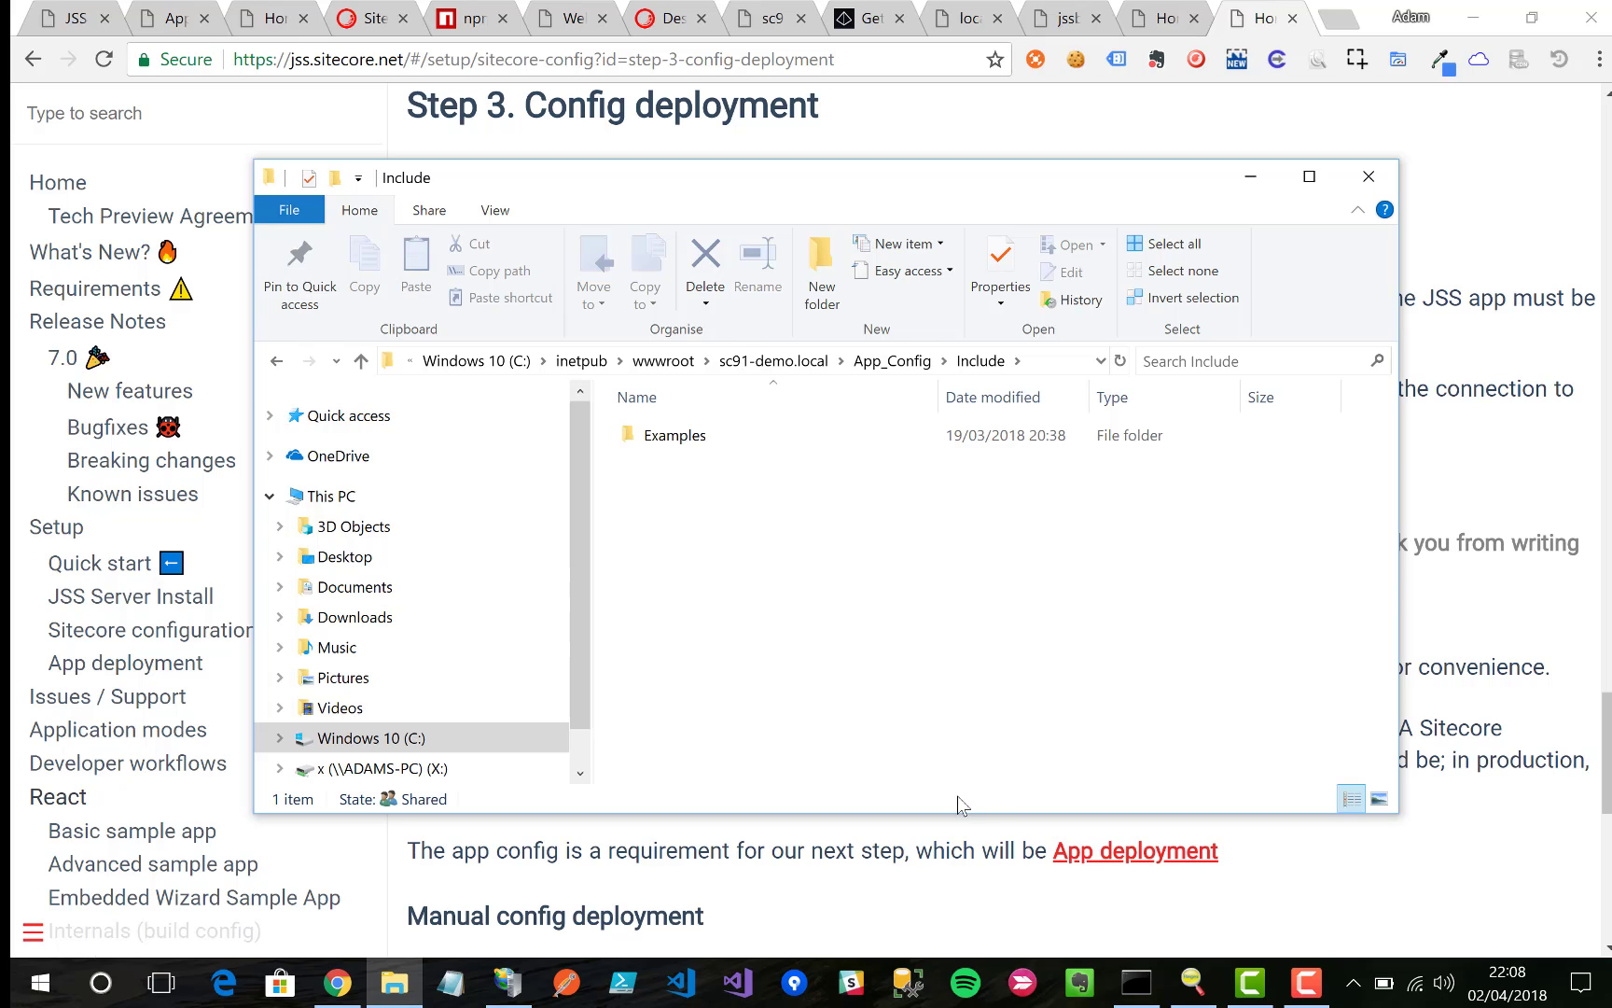
{"action": "key", "text": "alt+Tab"}
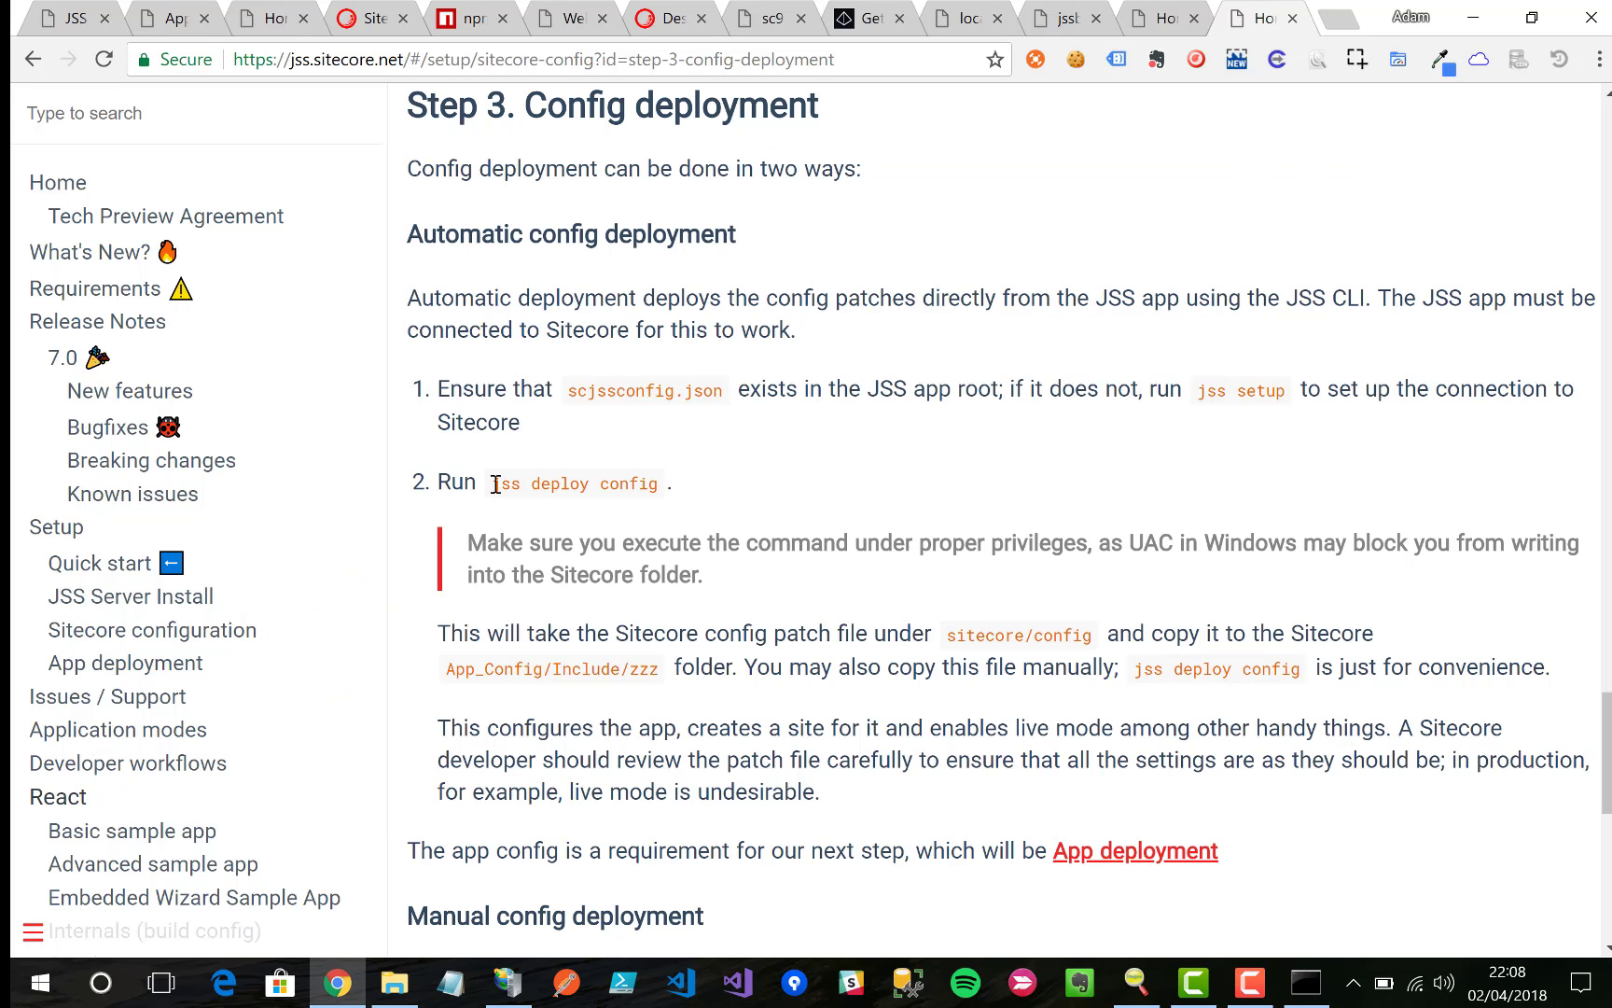
{"action": "left_click_drag", "start_coordinate": [495, 485], "coordinate": [659, 484]}
{"action": "key", "text": "ctrl+c"}
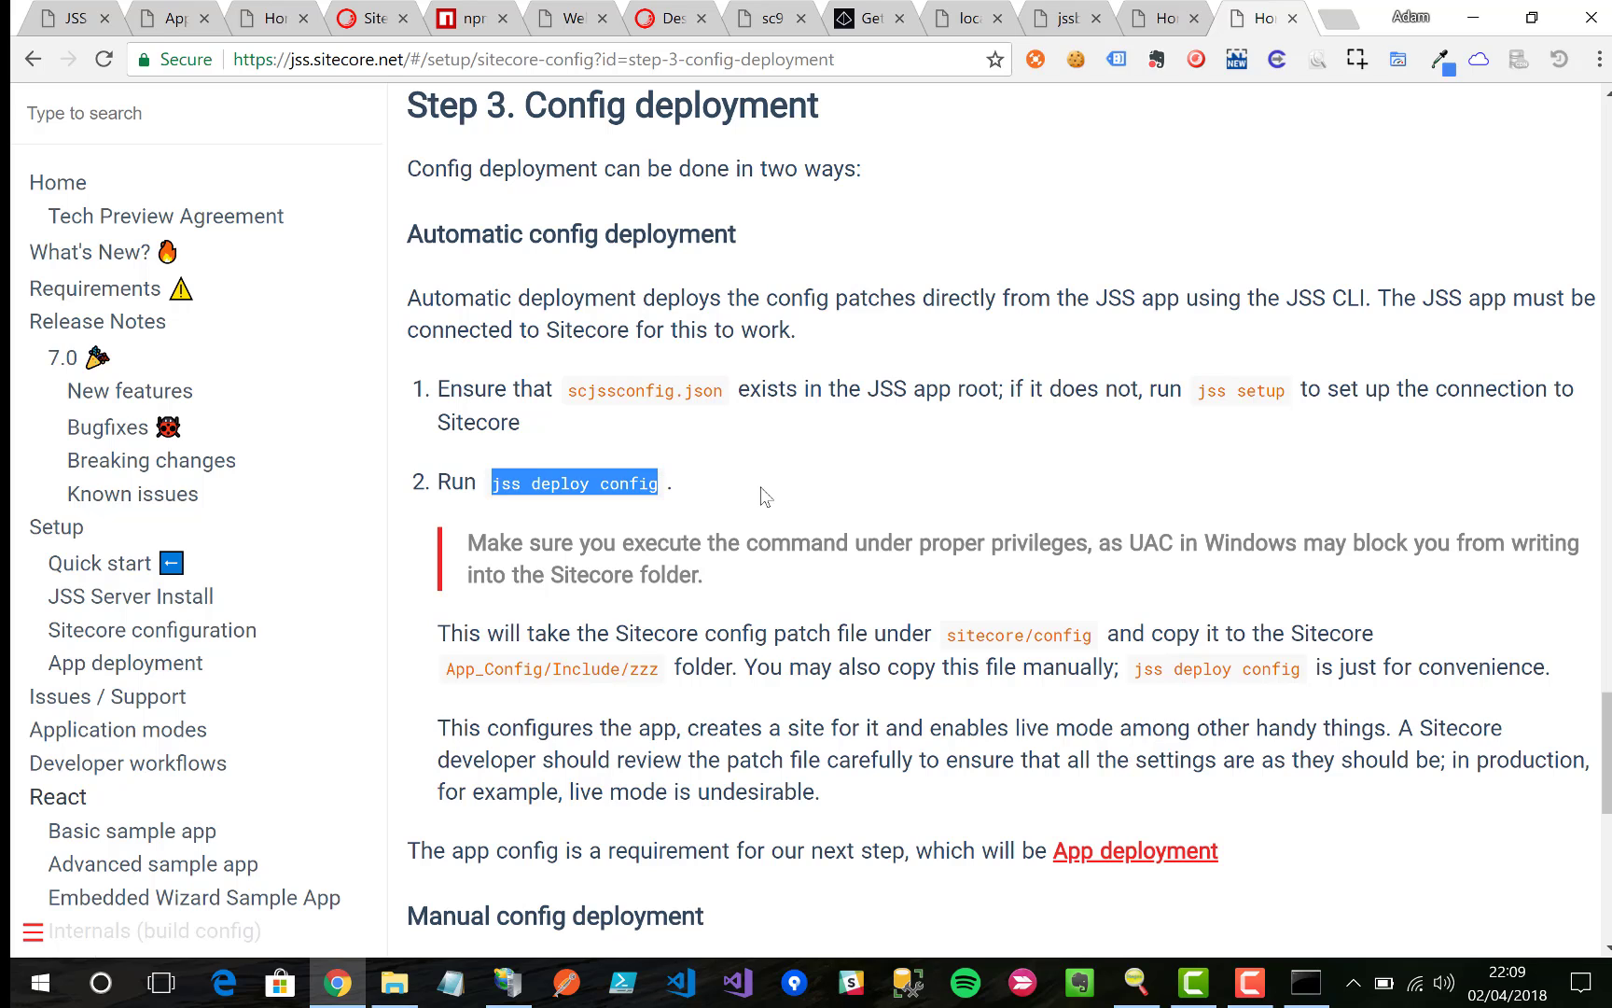
Step: Run jss deploy config in the myapp command prompt
{"action": "key", "text": "alt+Tab"}
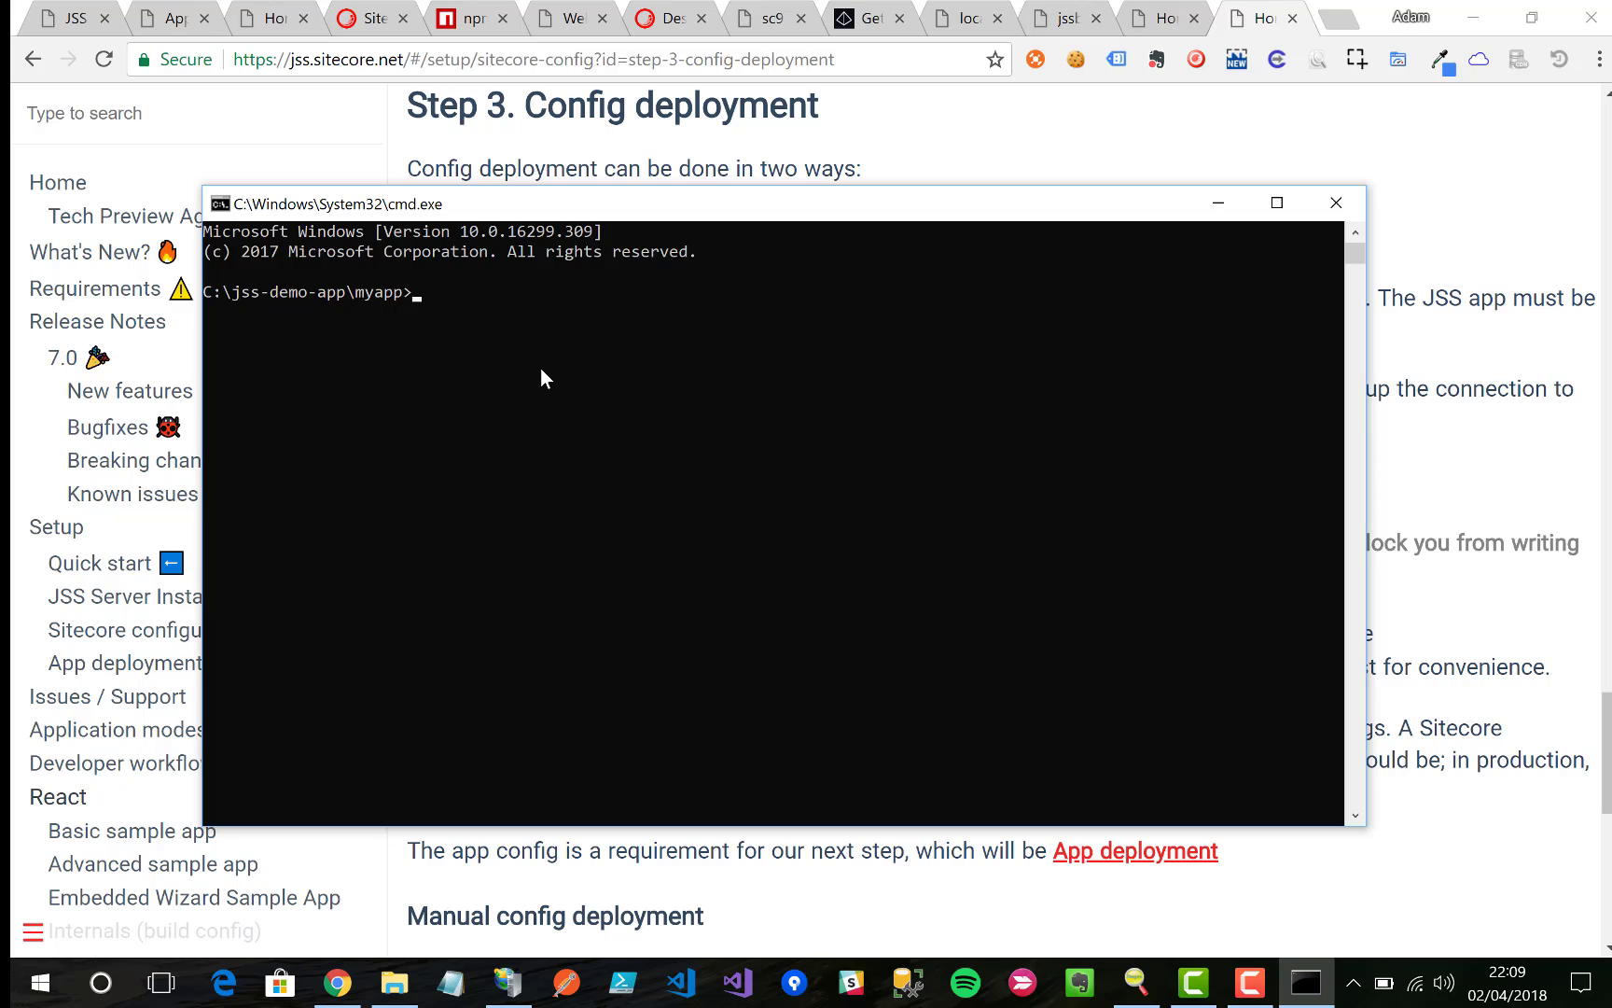
{"action": "key", "text": "ctrl+v"}
{"action": "key", "text": "Return"}
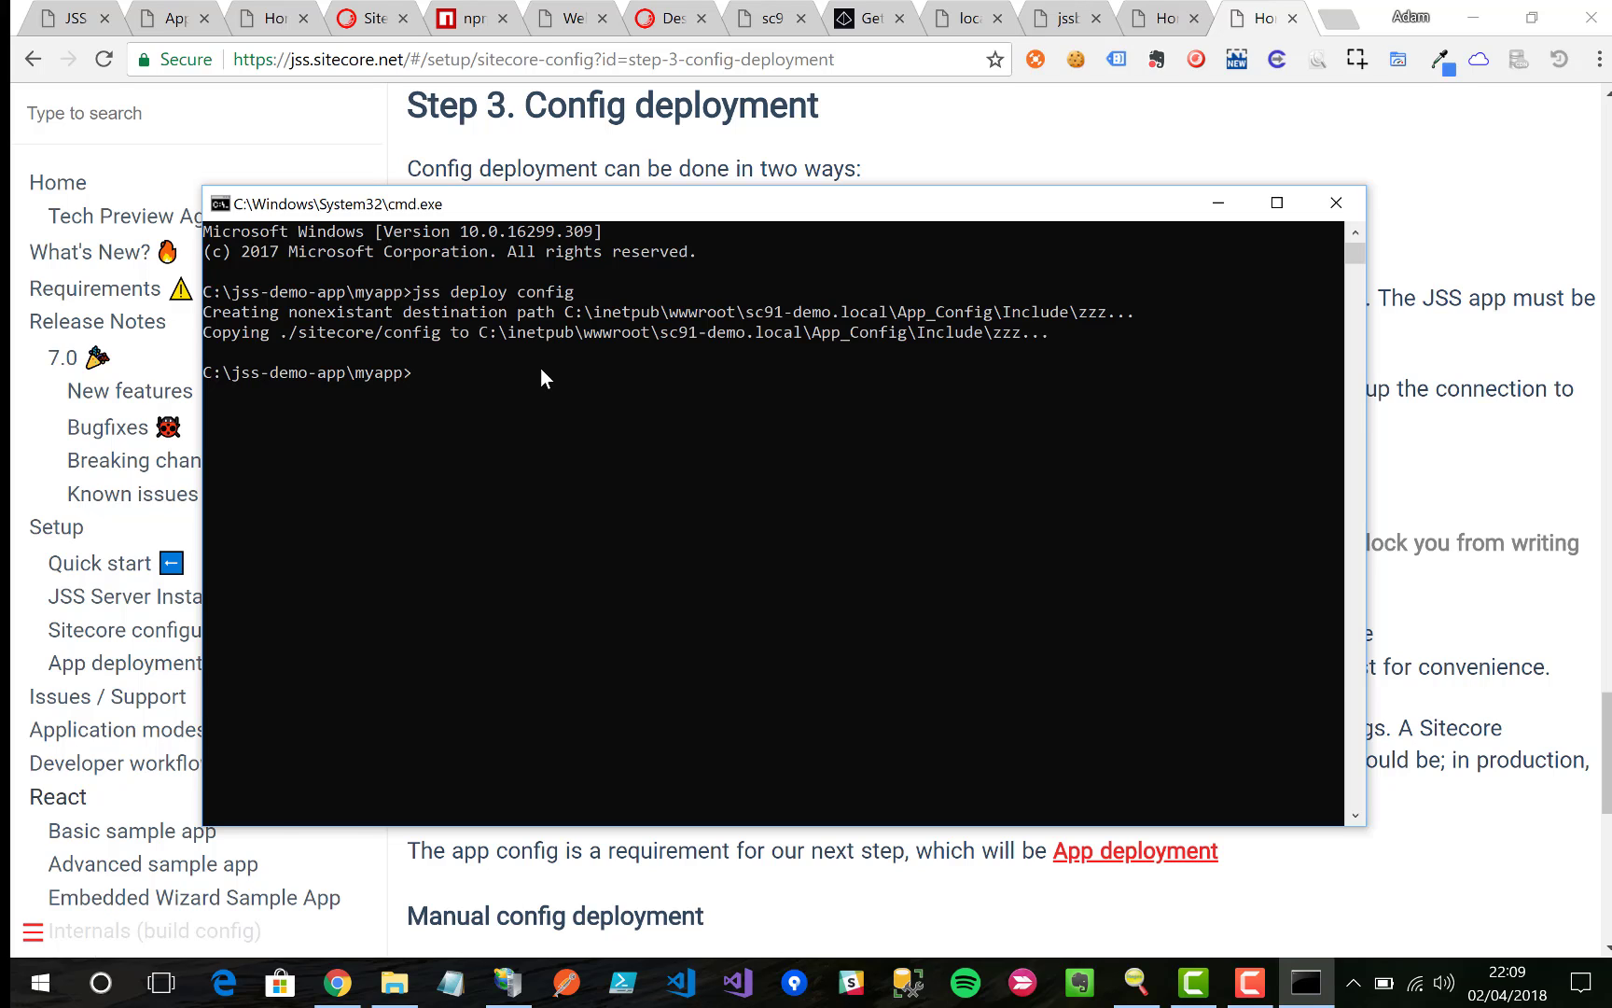
Step: Browse to wwwroot\sc91-demo.local\App_Config\Include\zzz to find myapp.config
{"action": "key", "text": "alt+Tab"}
{"action": "double_click", "coordinate": [669, 568]}
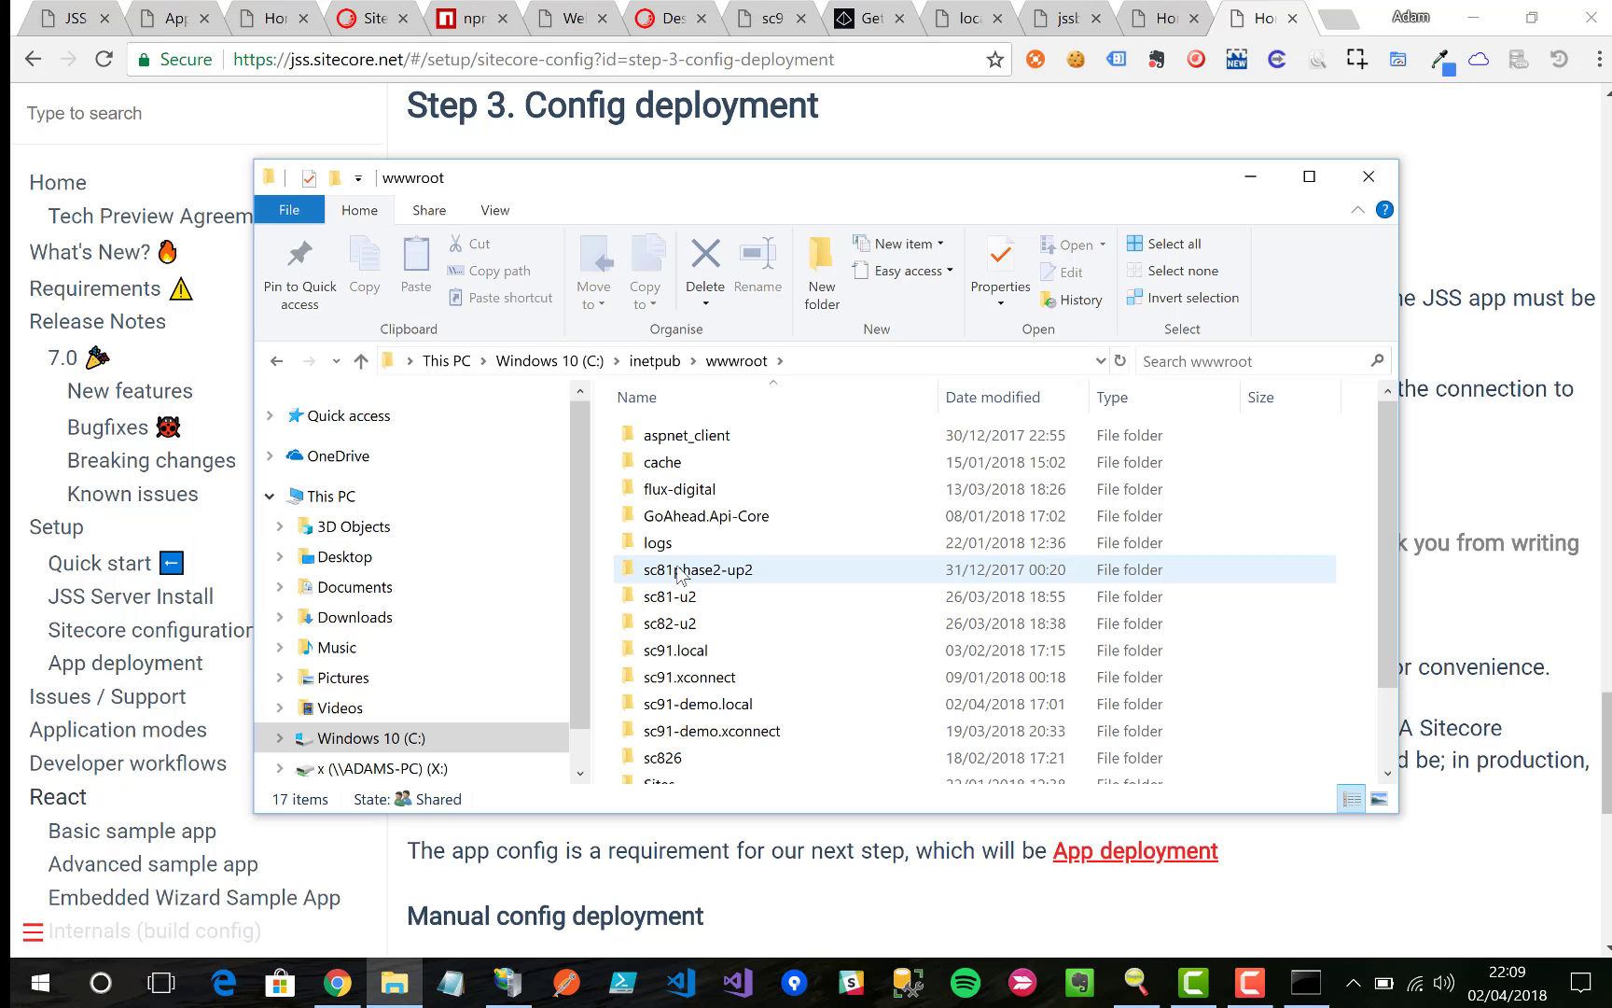
{"action": "double_click", "coordinate": [709, 704]}
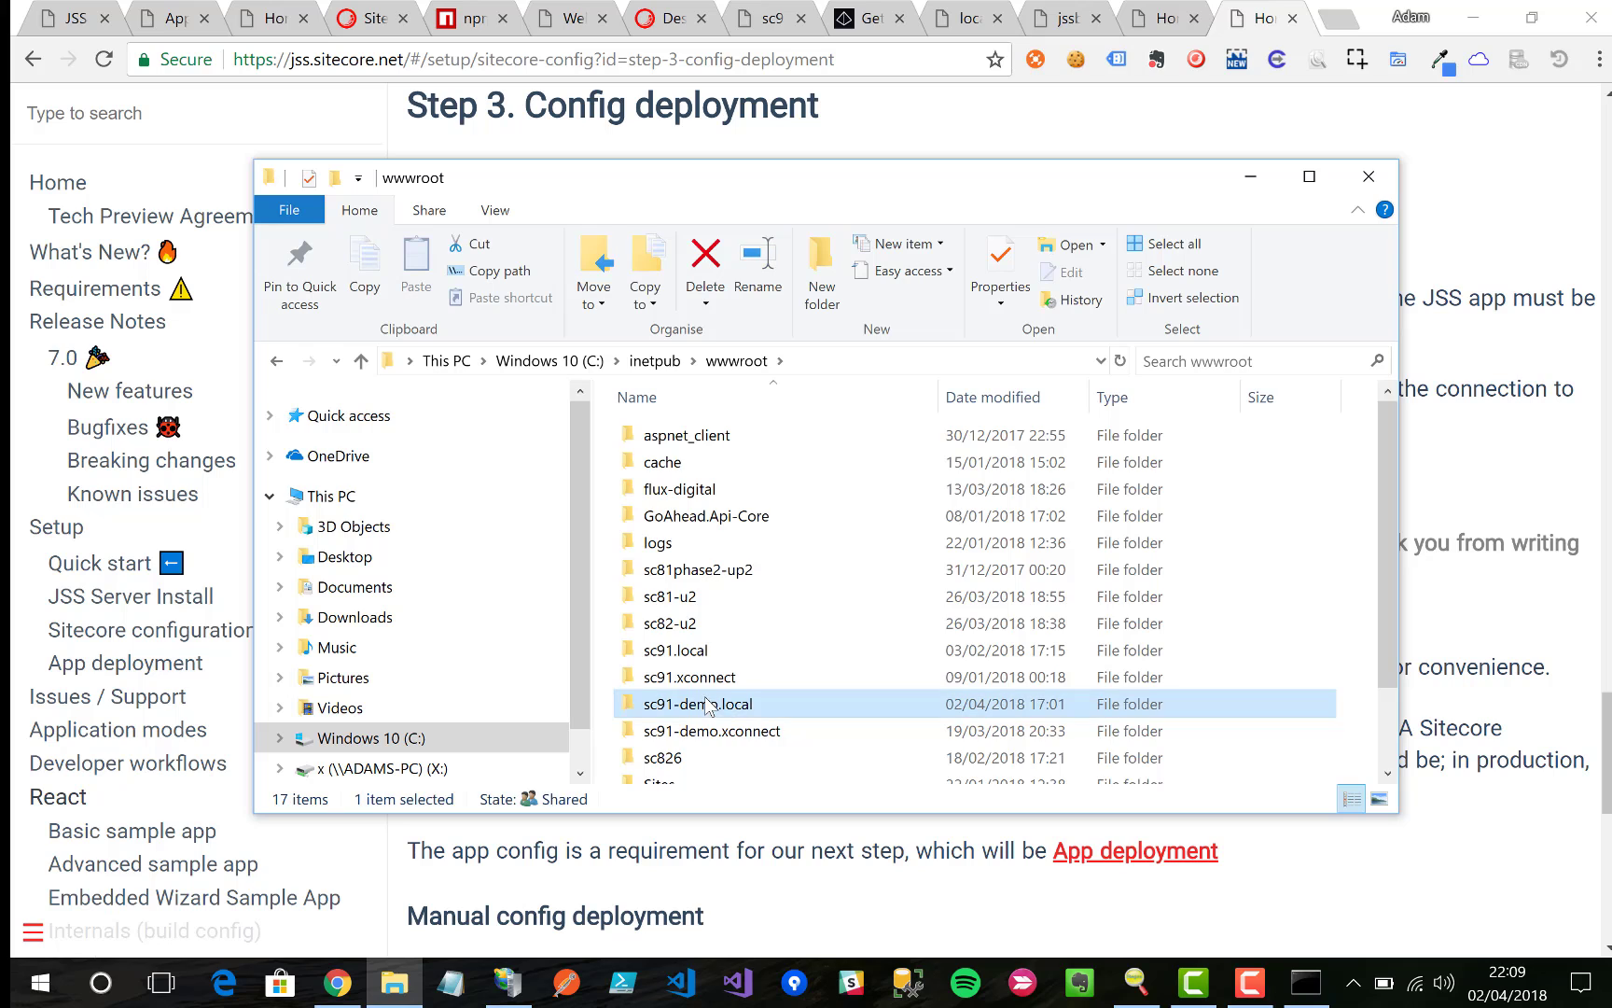
{"action": "double_click", "coordinate": [684, 463]}
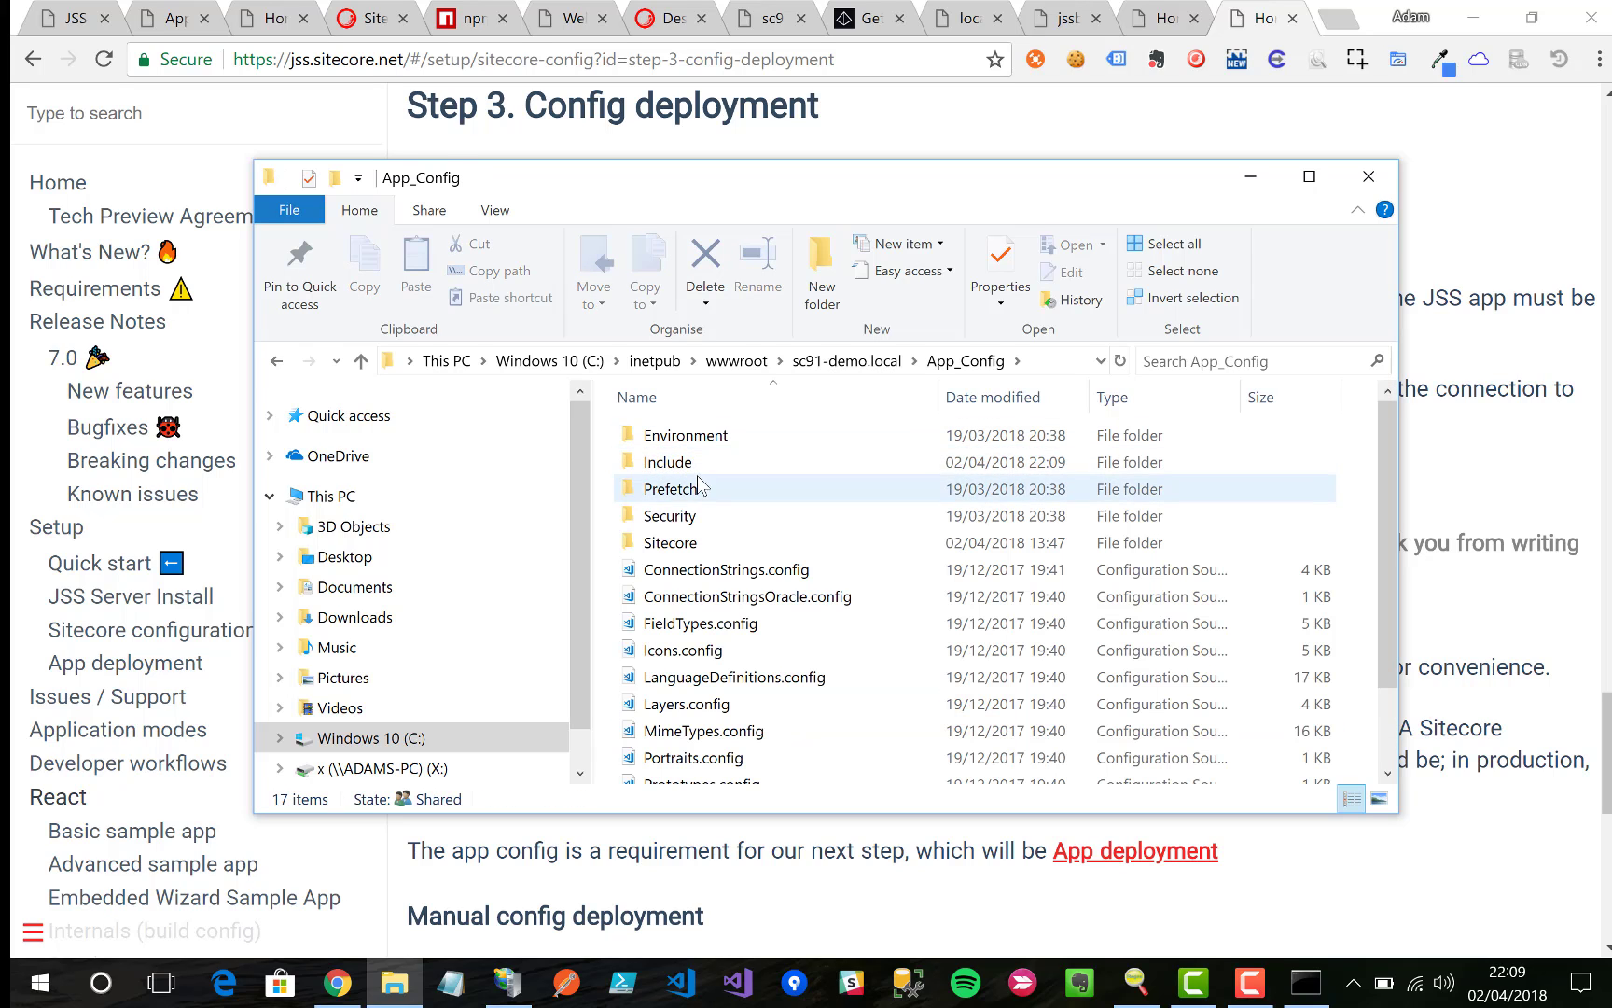
{"action": "left_click", "coordinate": [700, 471]}
{"action": "double_click", "coordinate": [700, 467]}
{"action": "double_click", "coordinate": [695, 463]}
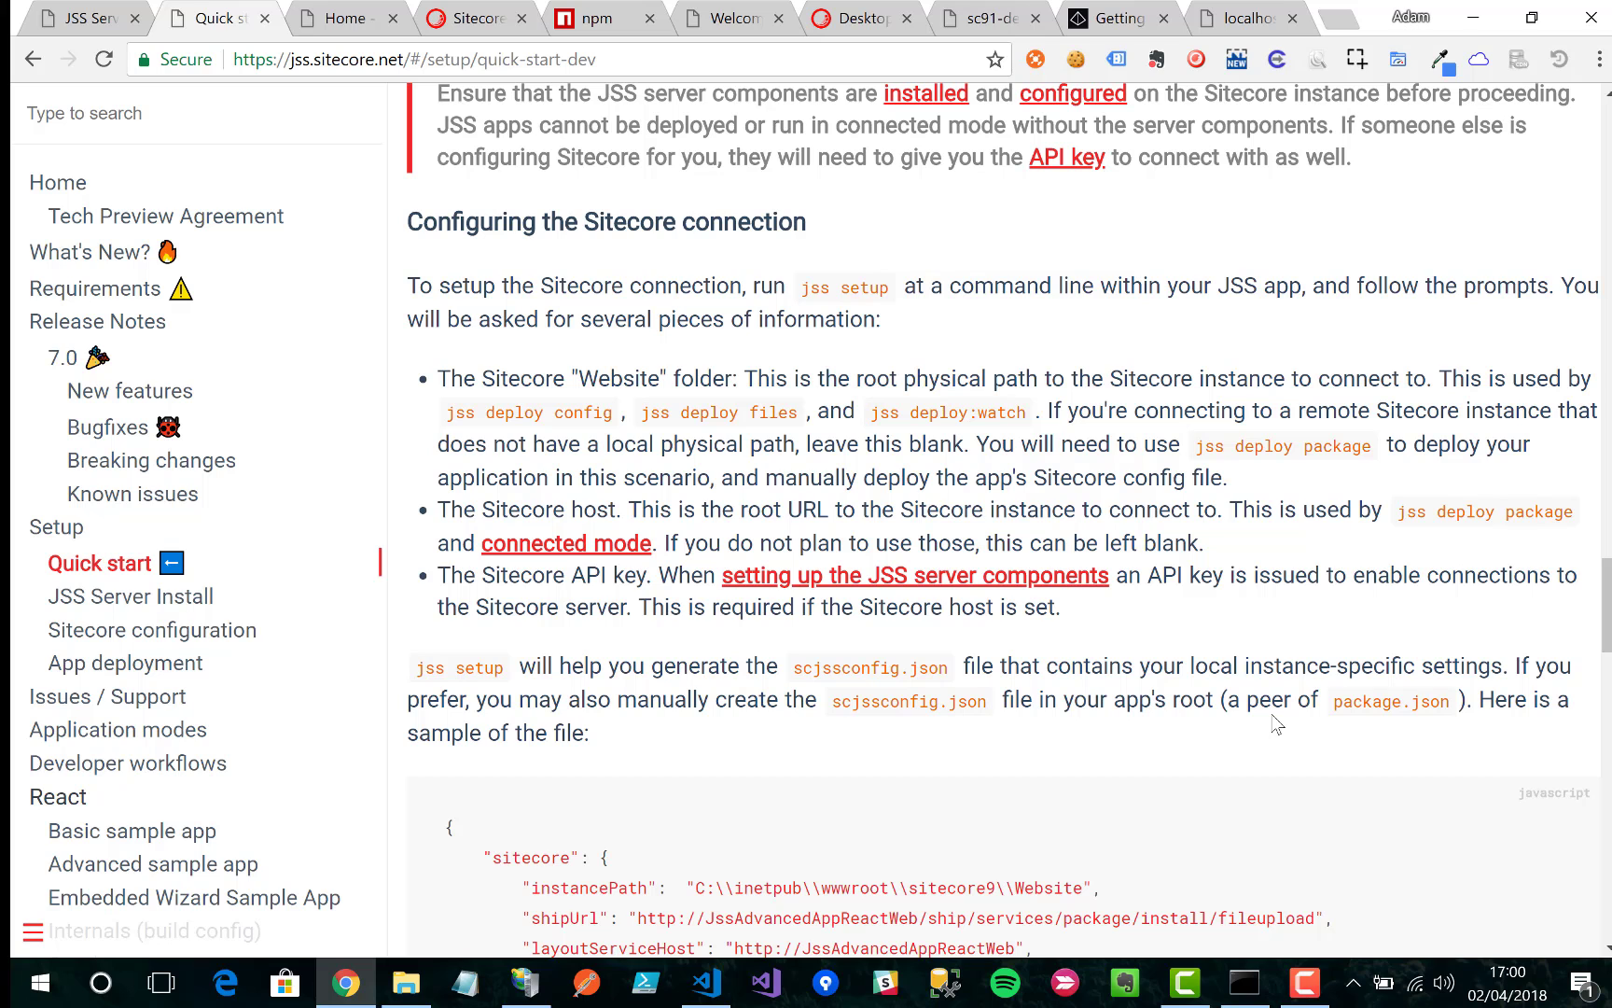
Step: Copy 'jss deploy package --includeContent --includeDictionary' from App deployment docs and run it
{"action": "scroll", "coordinate": [1275, 723], "scroll_direction": "down", "scroll_amount": 5}
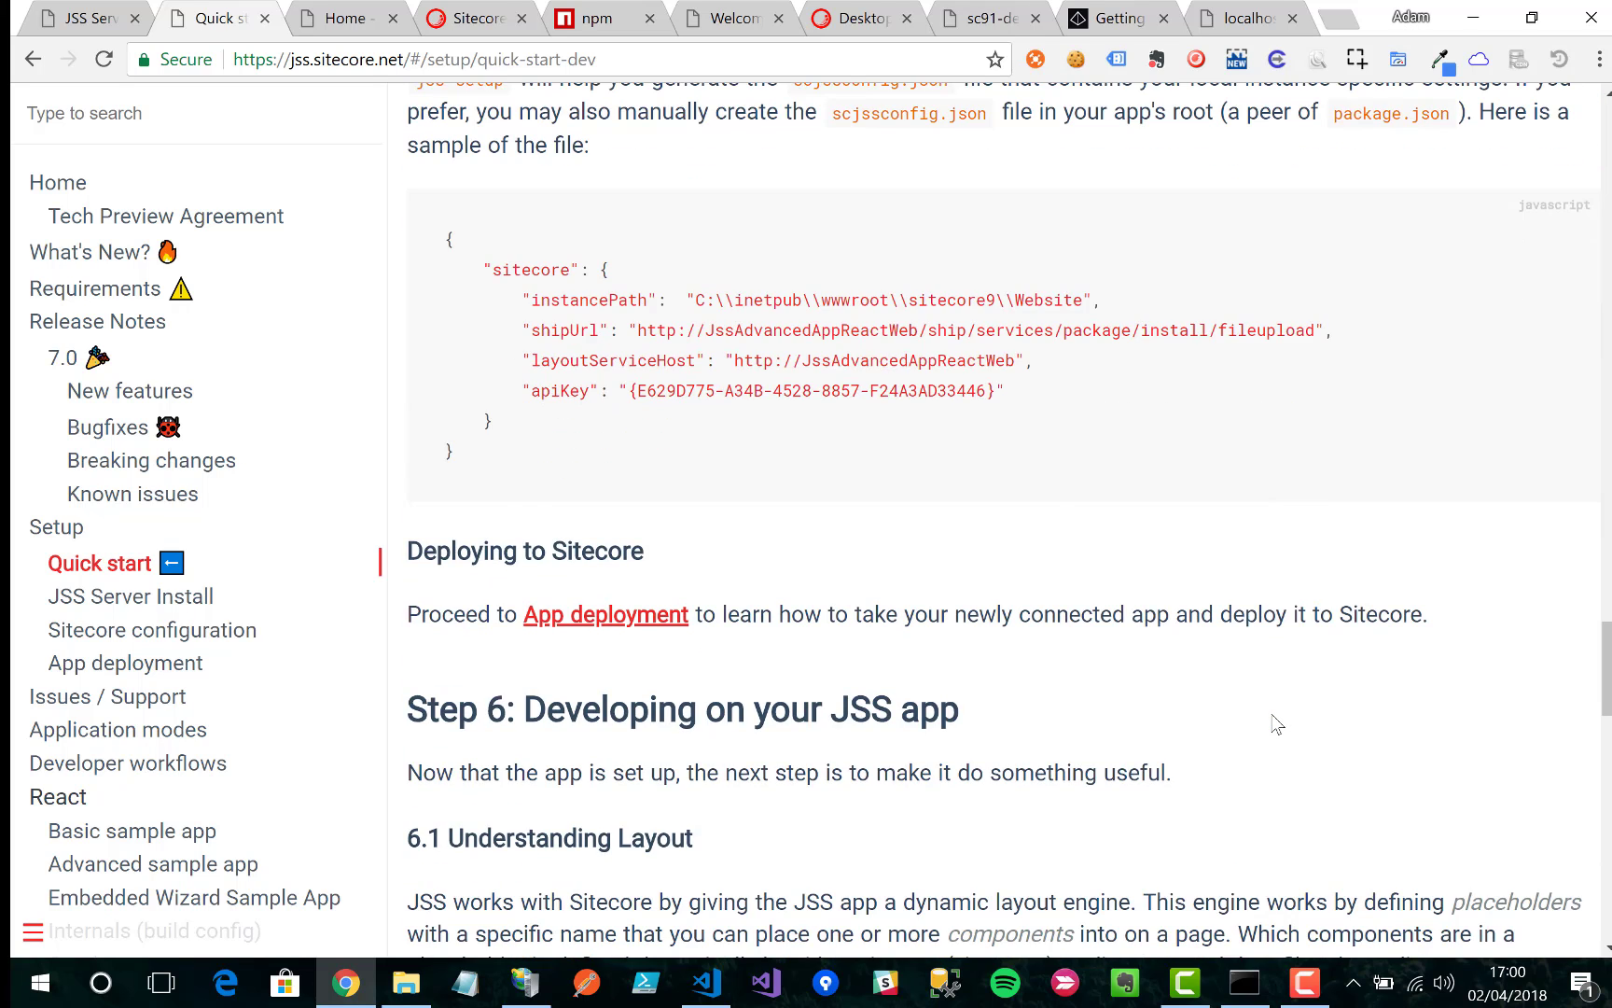
{"action": "left_click", "coordinate": [607, 615]}
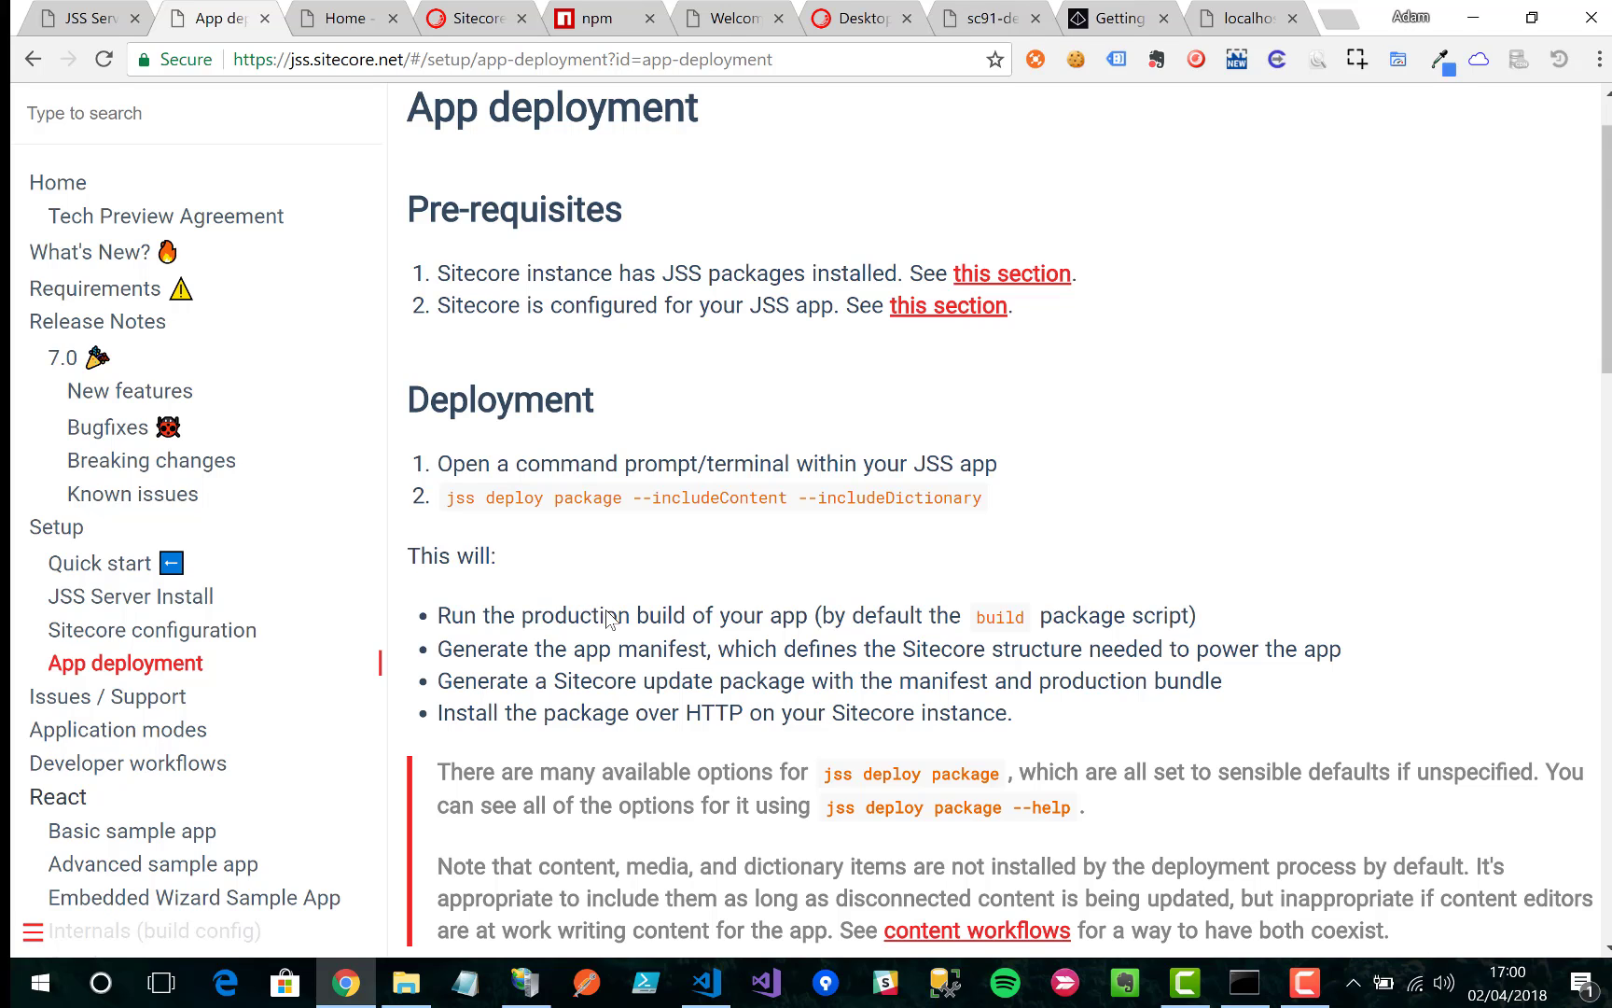
{"action": "scroll", "coordinate": [607, 616], "scroll_direction": "down", "scroll_amount": 3}
{"action": "left_click_drag", "start_coordinate": [1003, 239], "coordinate": [452, 228]}
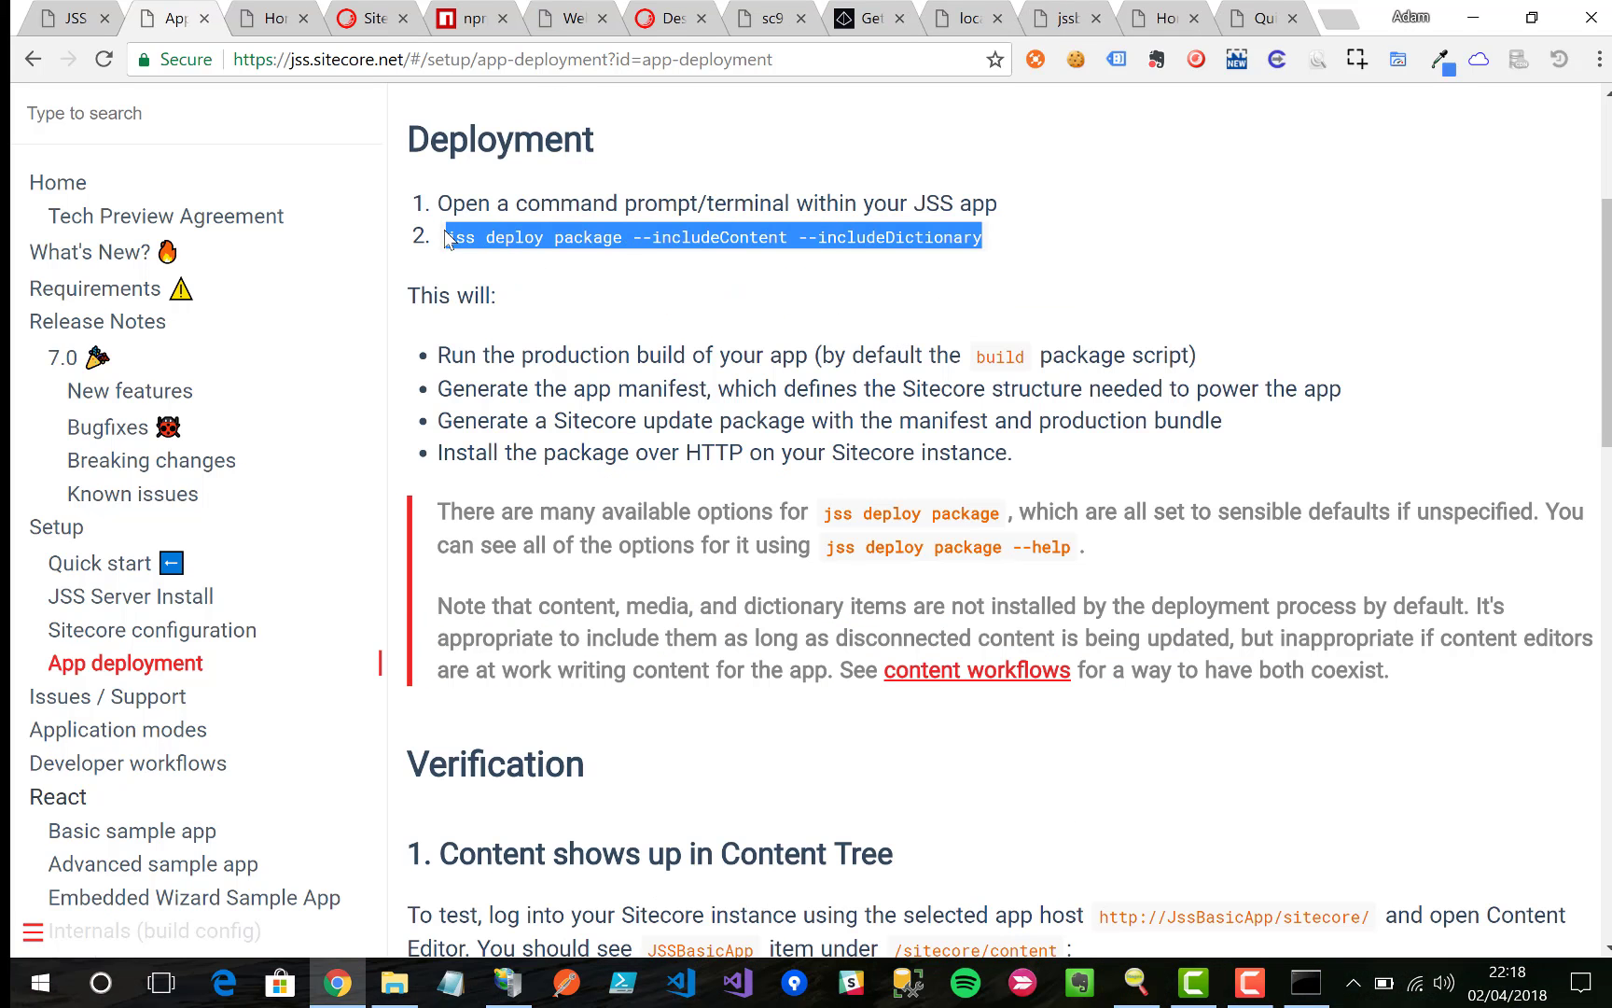
{"action": "key", "text": "alt+Tab"}
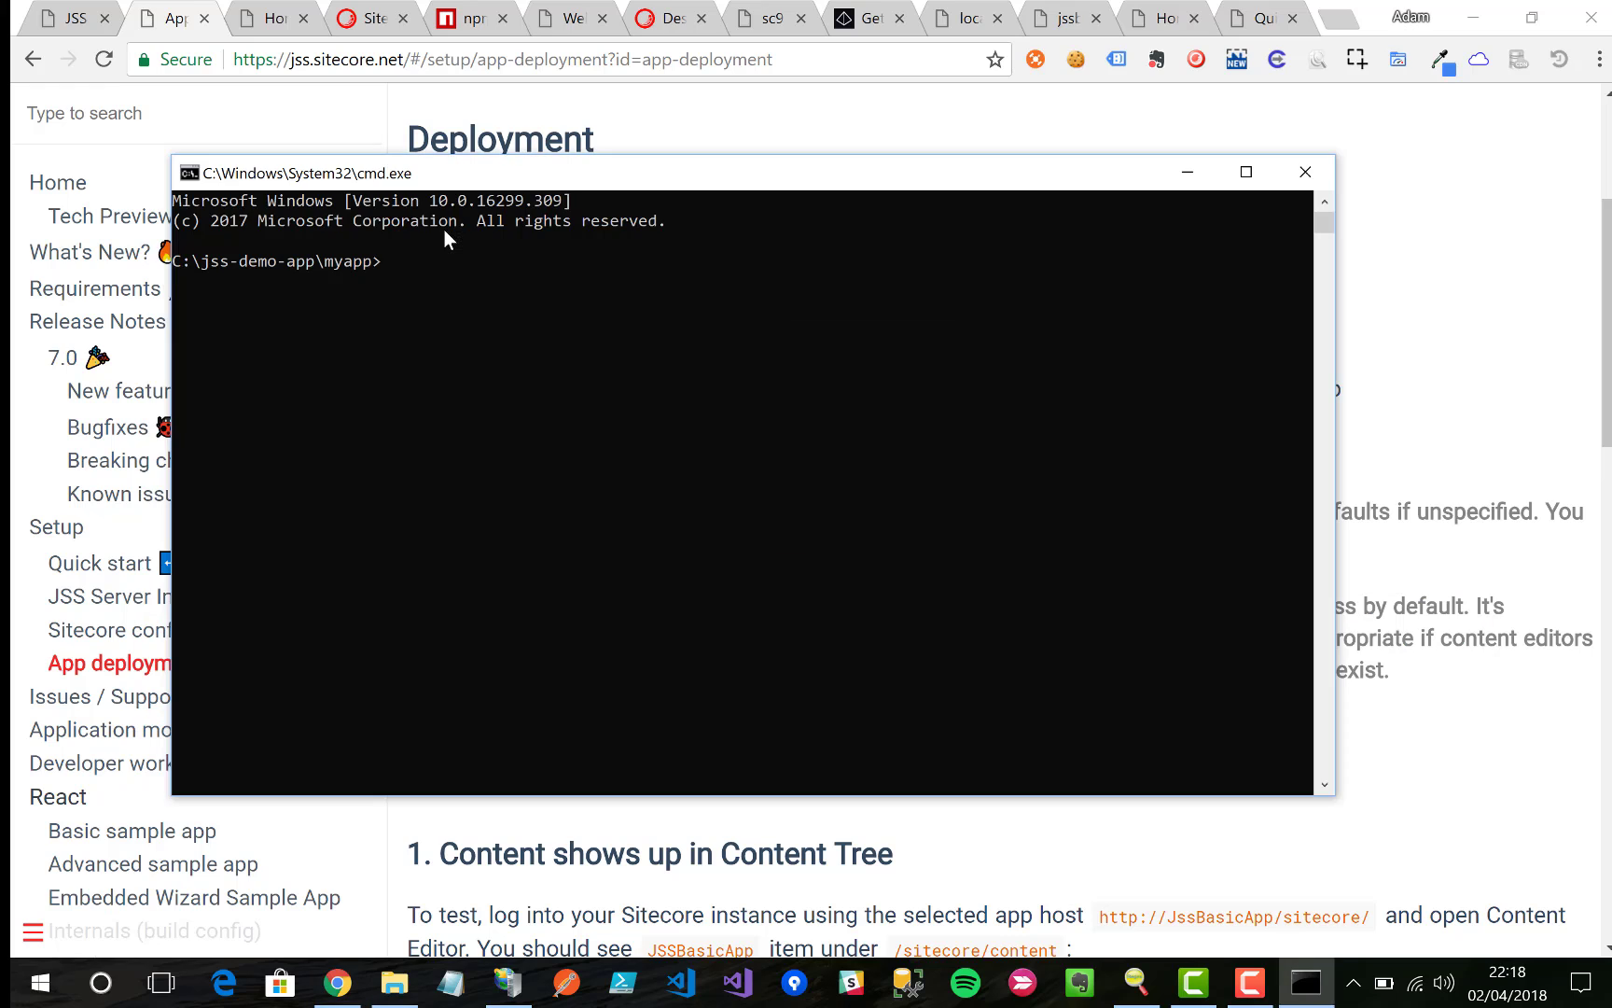
{"action": "type", "text": "jss deploy package --includeContent --includeDictionary"}
{"action": "key", "text": "Return"}
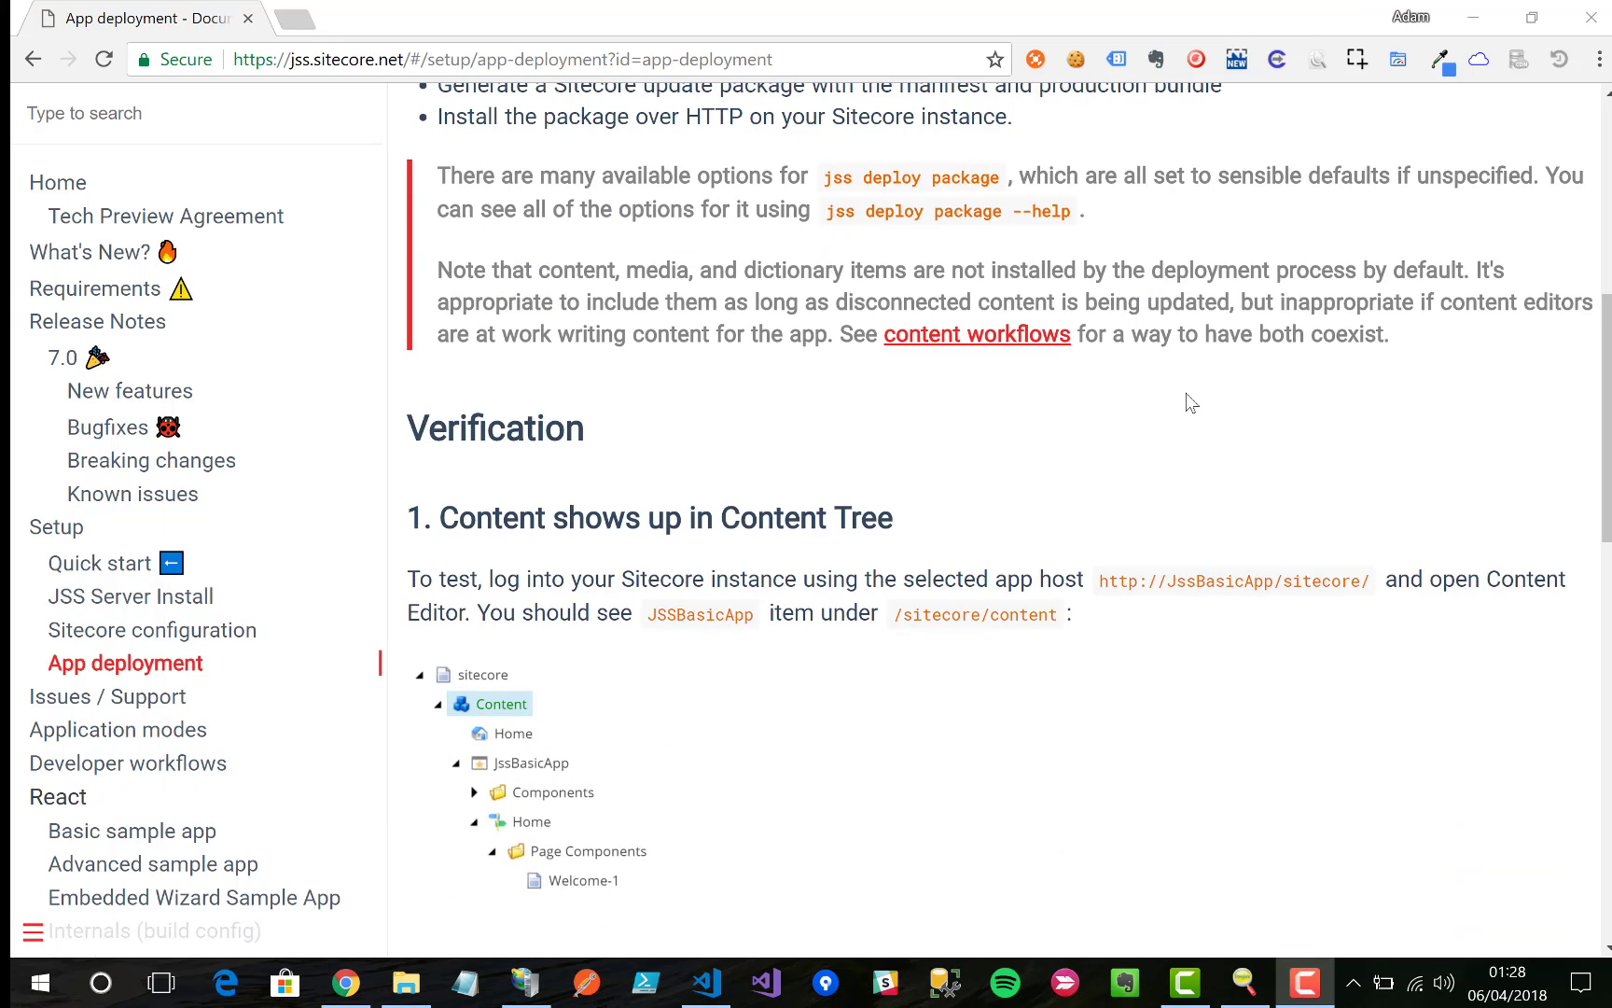
{"action": "scroll", "coordinate": [1190, 403], "scroll_direction": "down", "scroll_amount": 2}
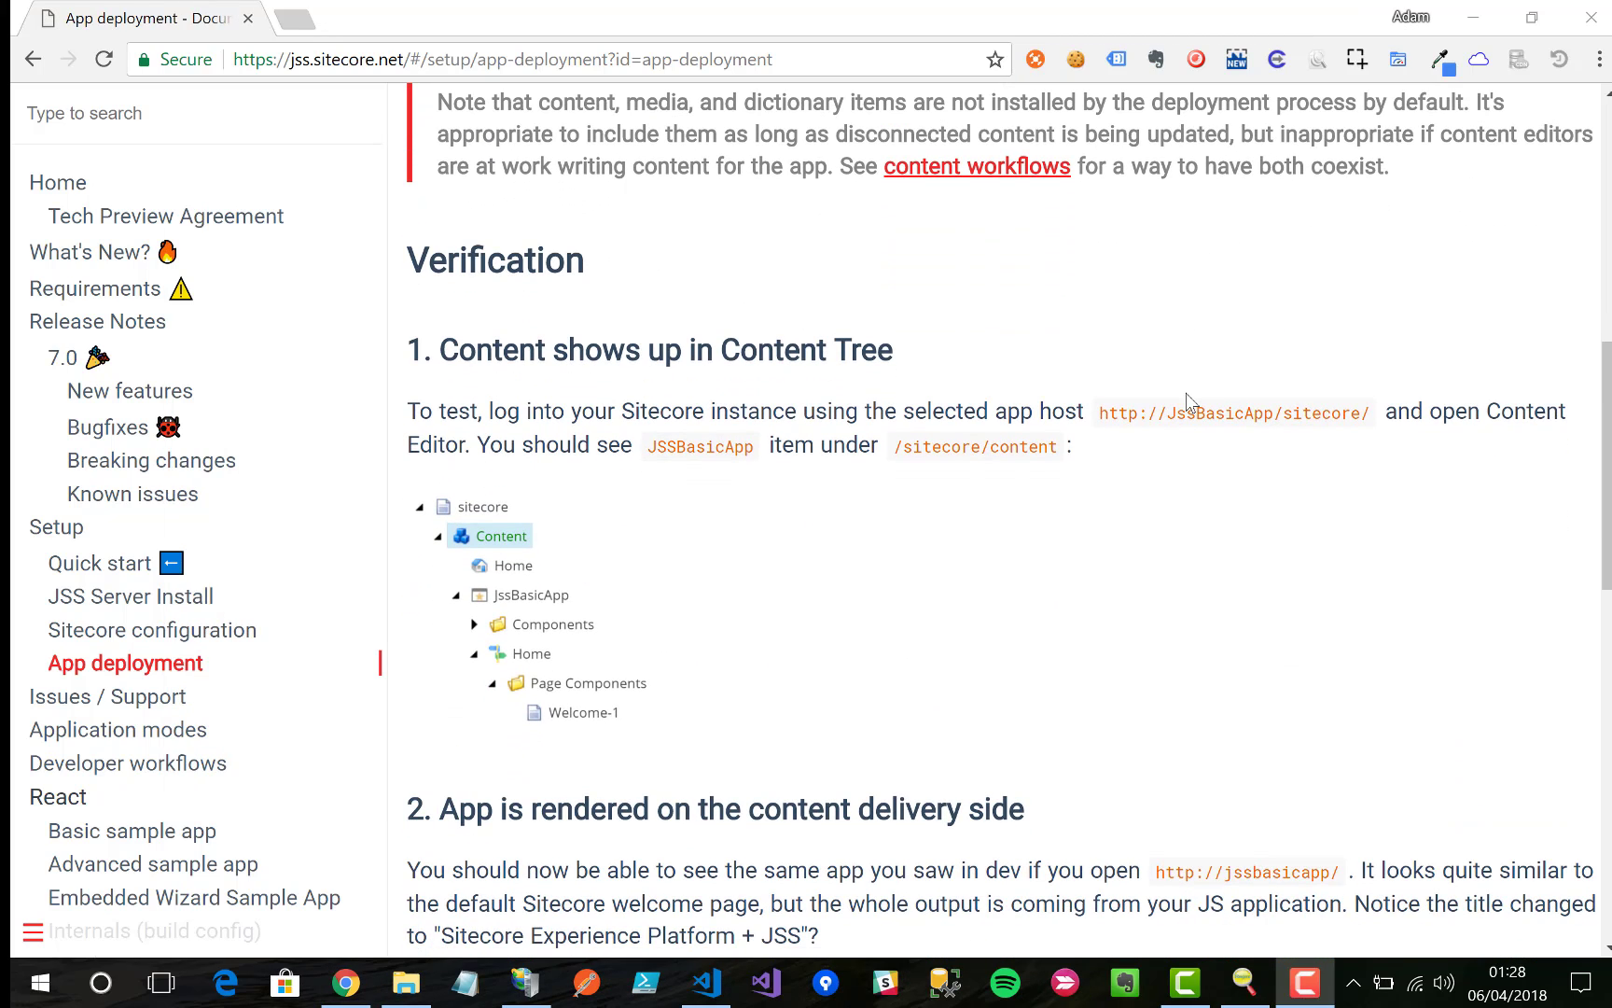
Step: Open myapp.dev.local/sitecore in a new browser tab
{"action": "left_click_drag", "start_coordinate": [1101, 415], "coordinate": [1378, 417]}
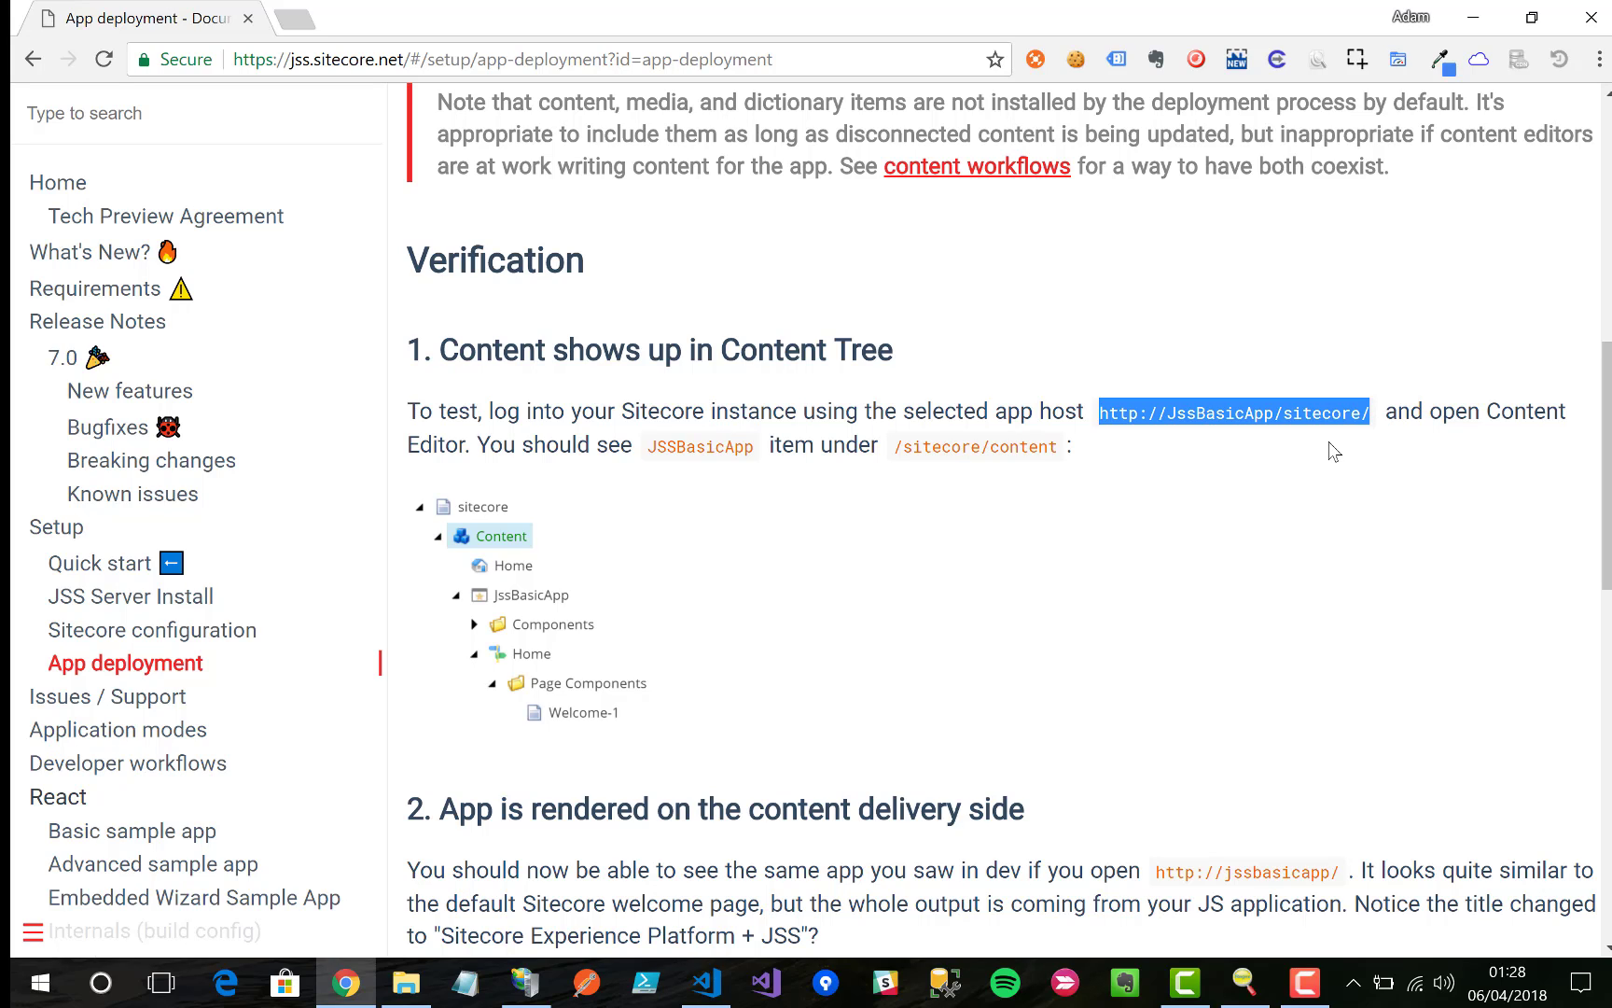
{"action": "left_click", "coordinate": [1321, 447]}
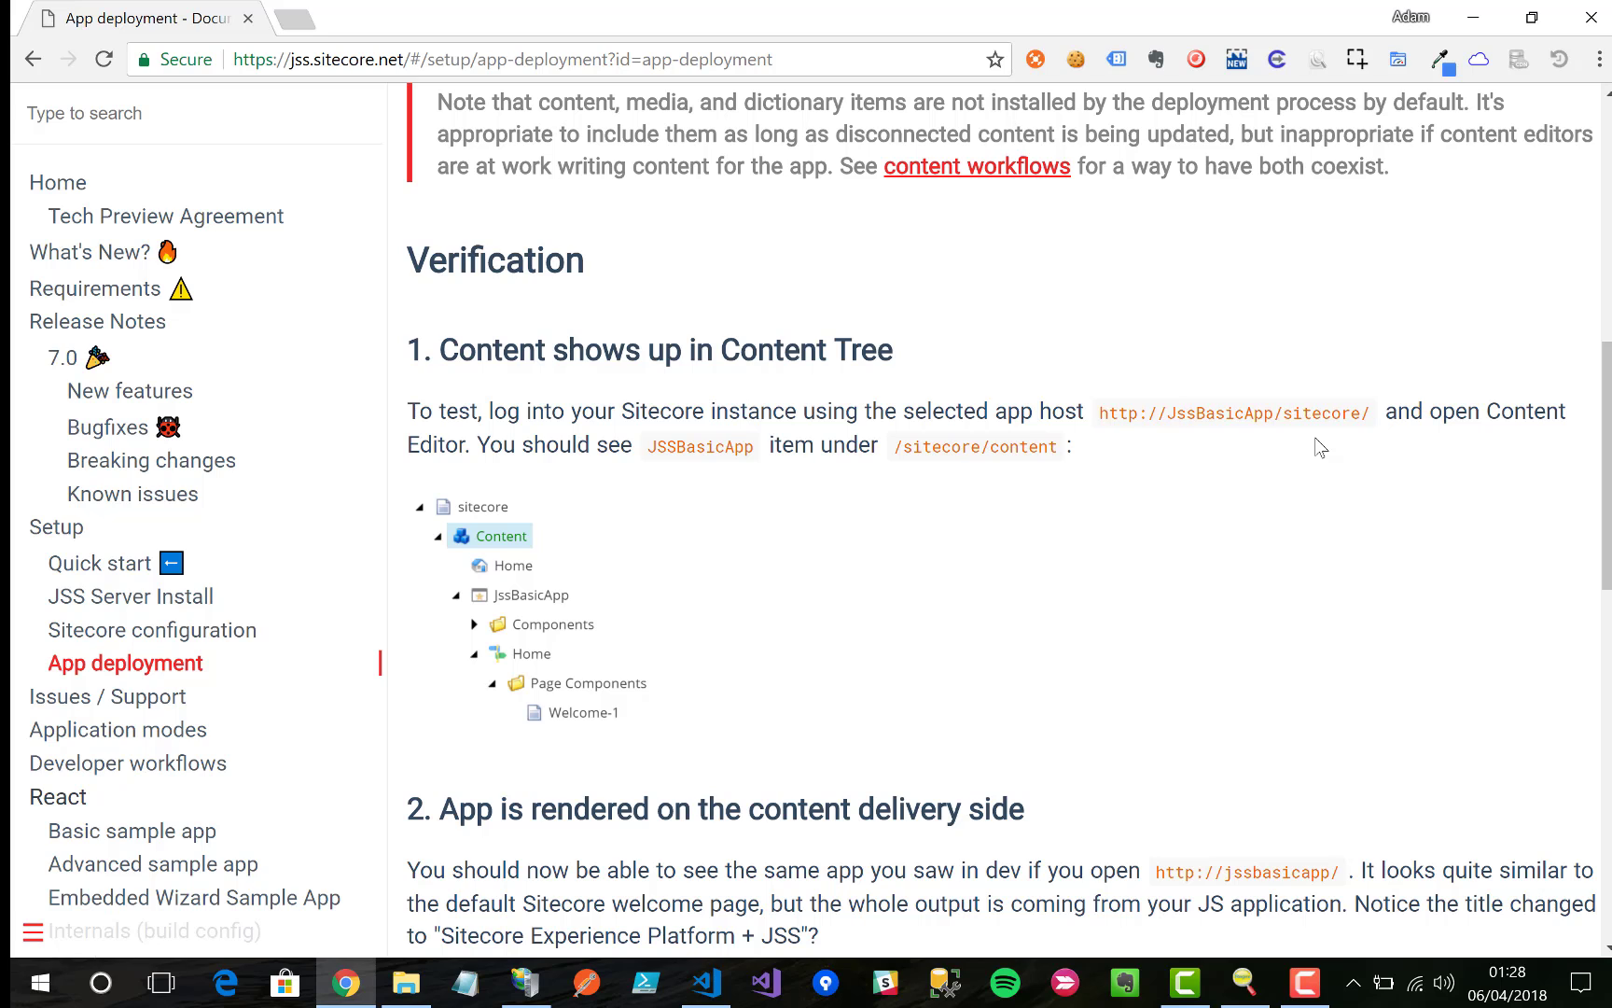
{"action": "left_click", "coordinate": [299, 20]}
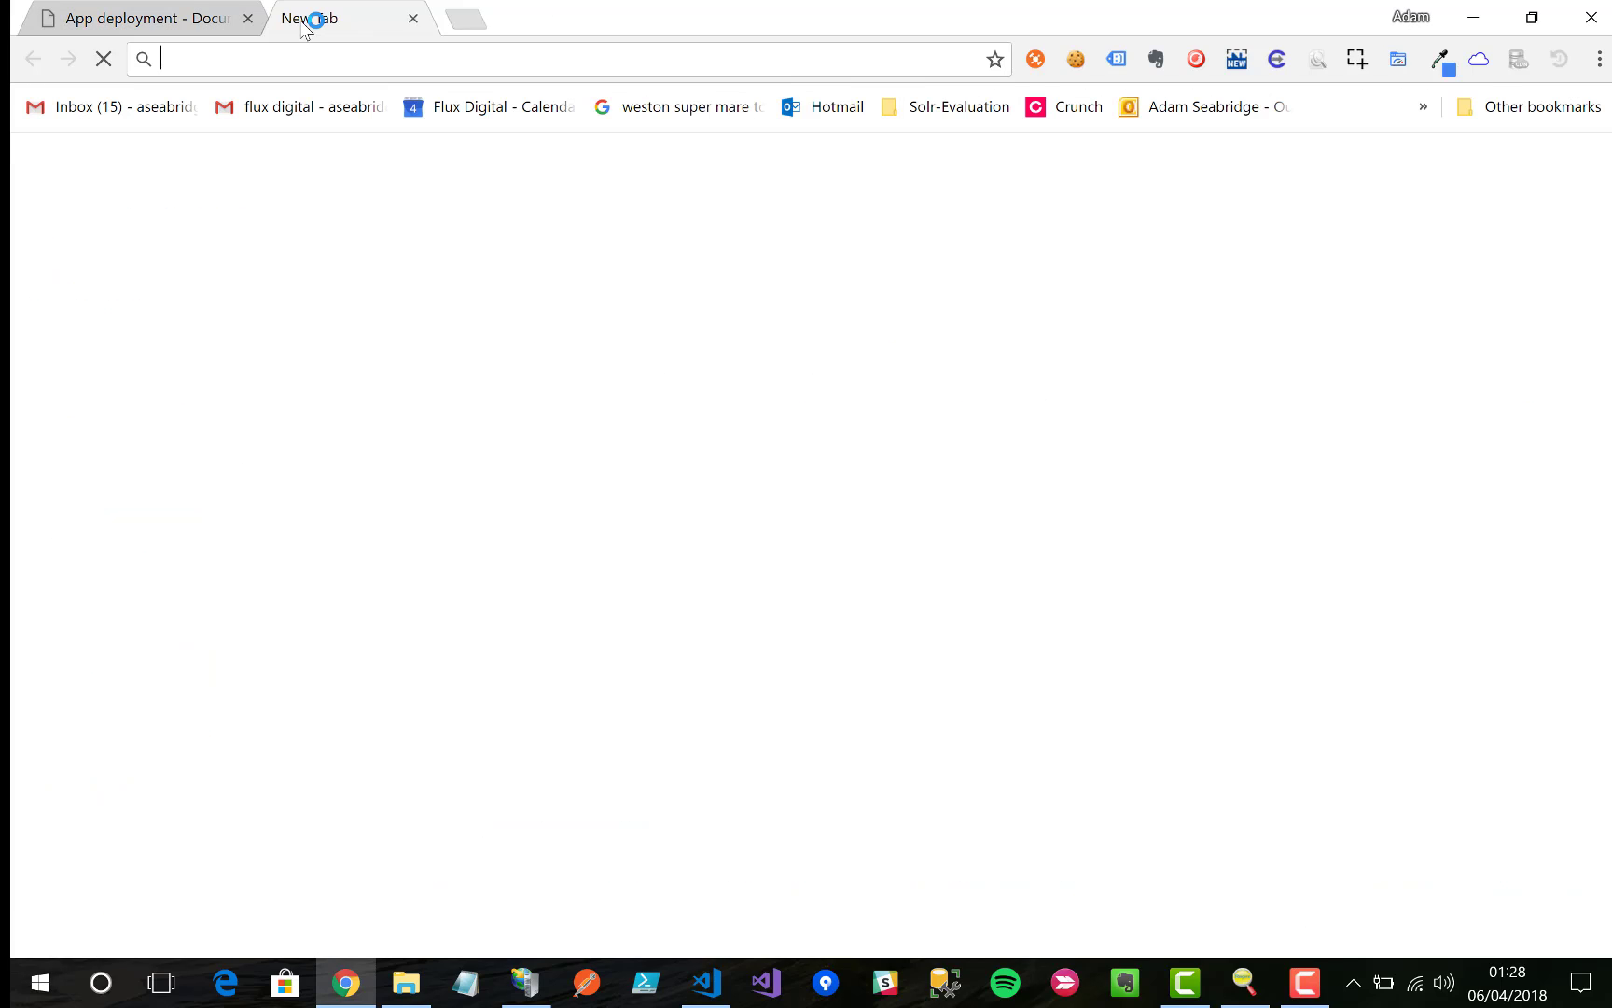
{"action": "type", "text": "myapp.dev.local"}
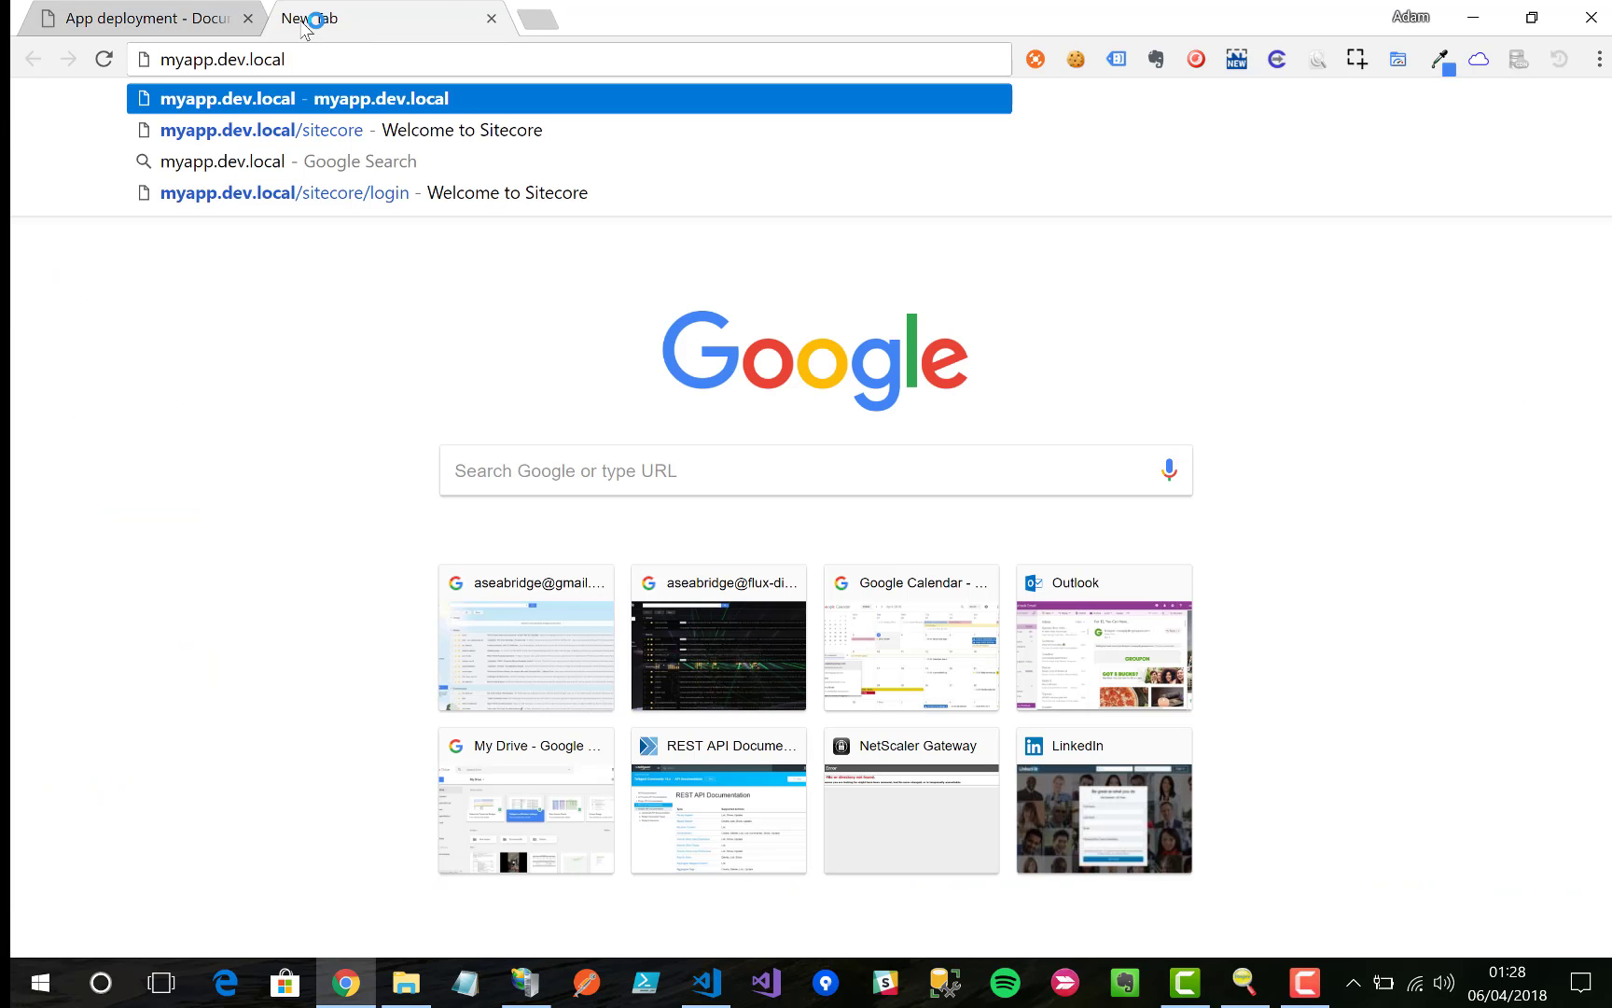
{"action": "key", "text": "Down"}
{"action": "key", "text": "Return"}
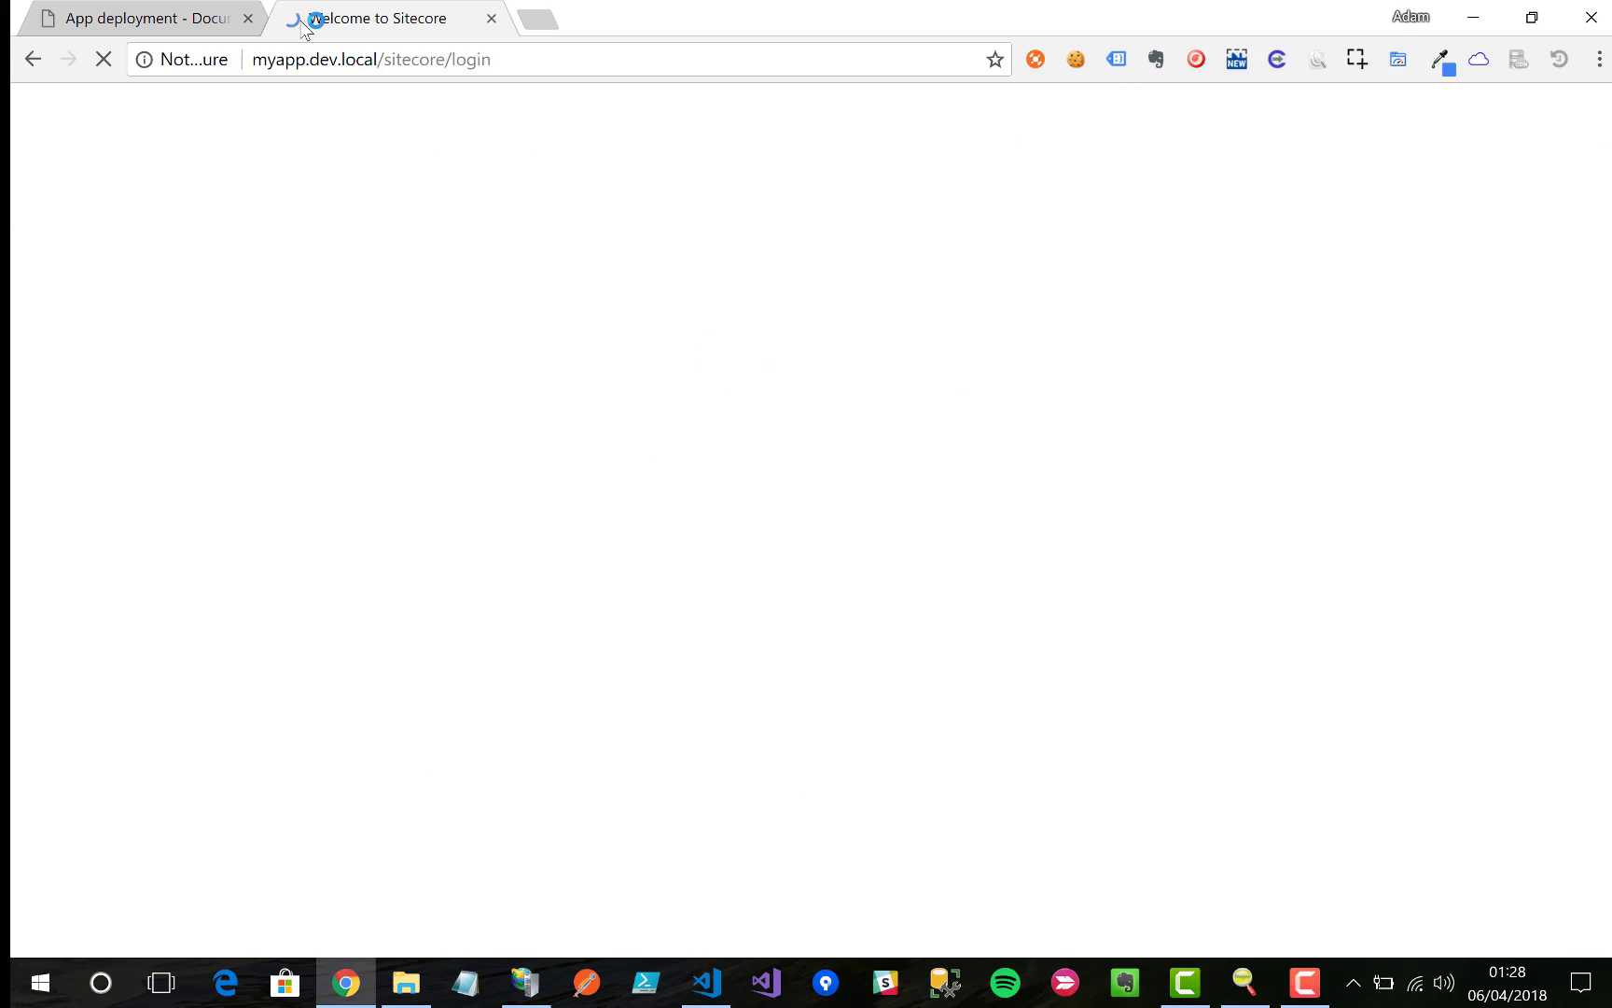
Step: Log in with the administrator username and password
{"action": "type", "text": "admin"}
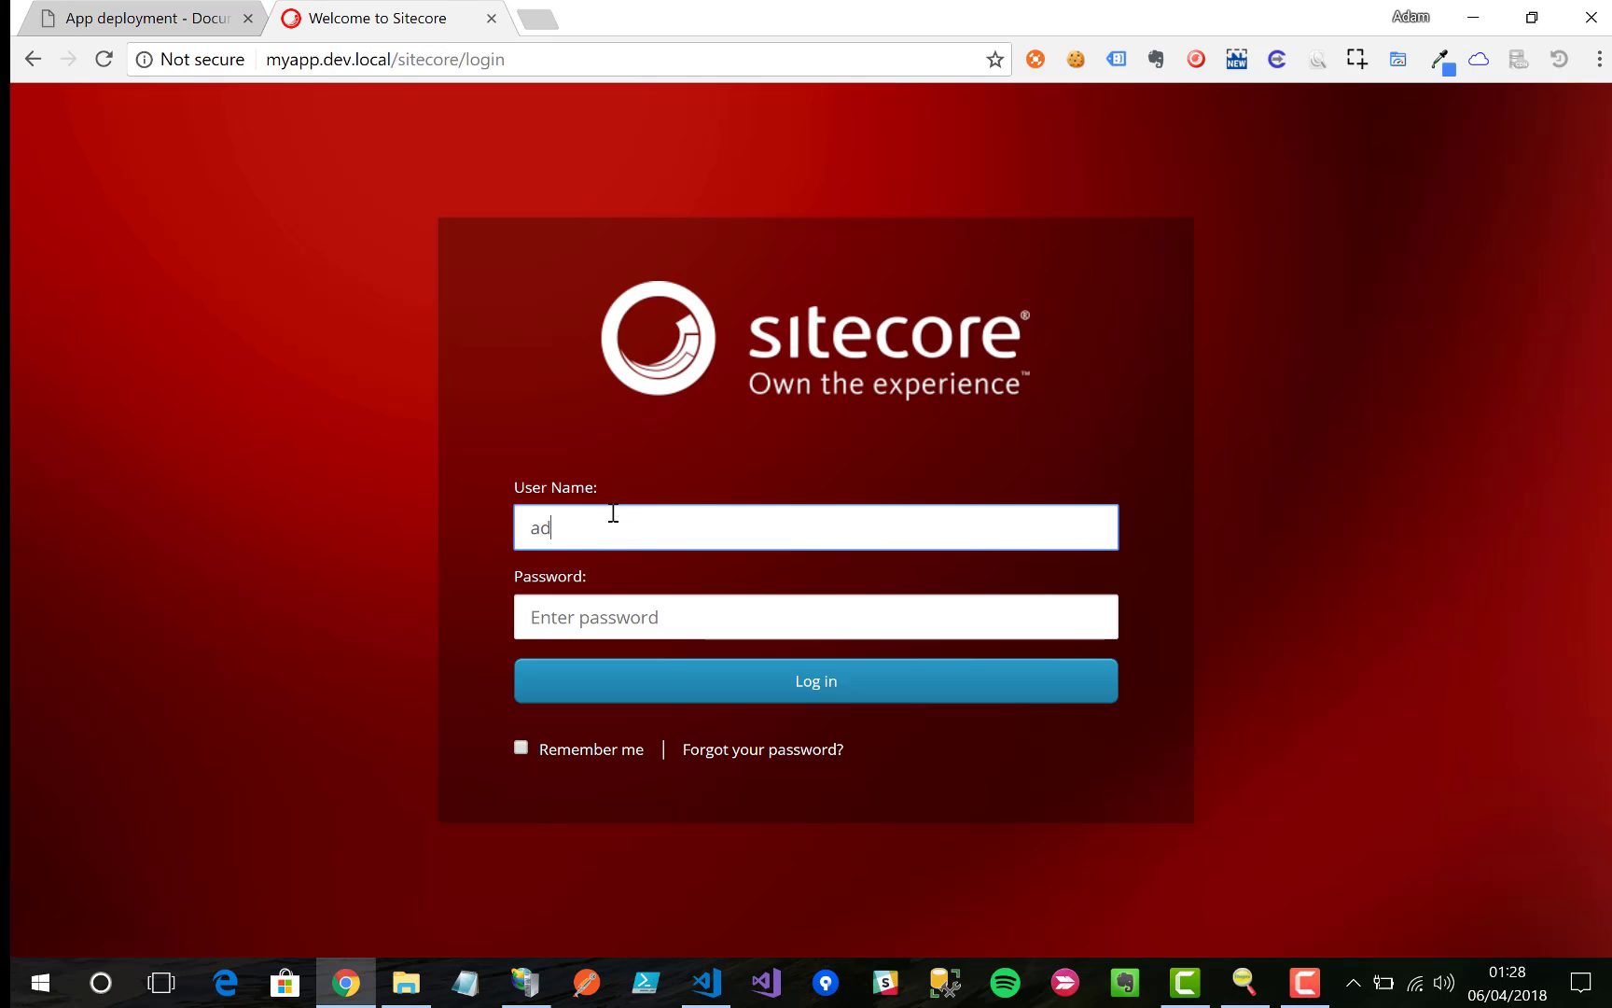
{"action": "key", "text": "Tab"}
{"action": "type", "text": "b"}
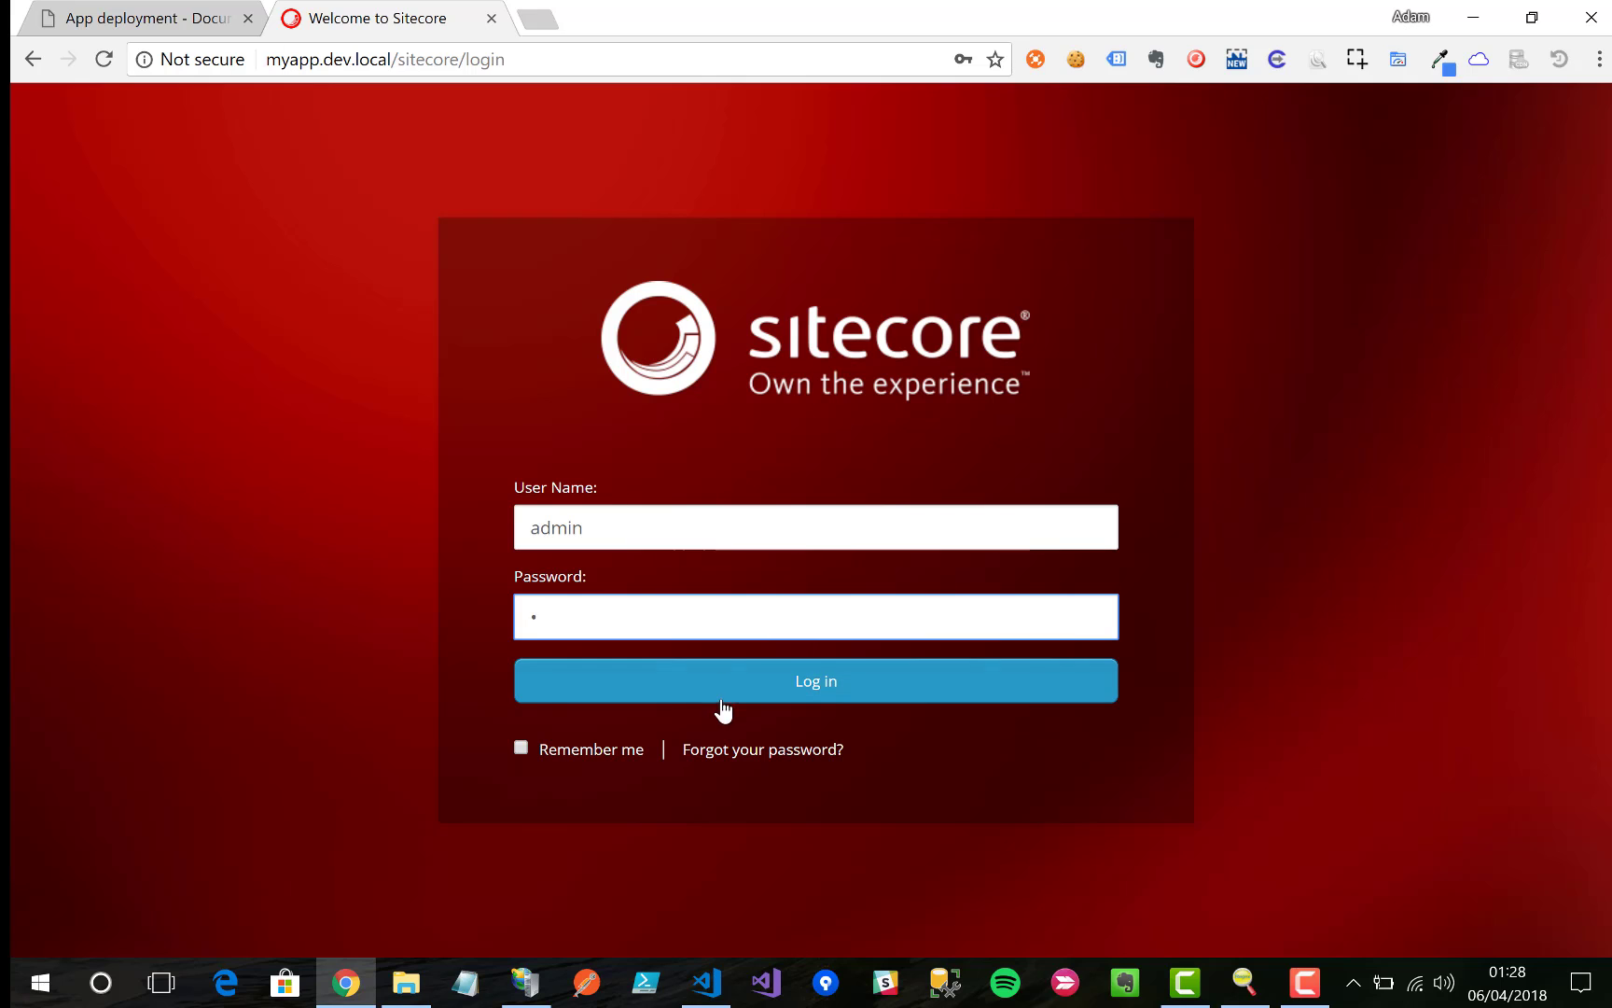
{"action": "left_click", "coordinate": [737, 688]}
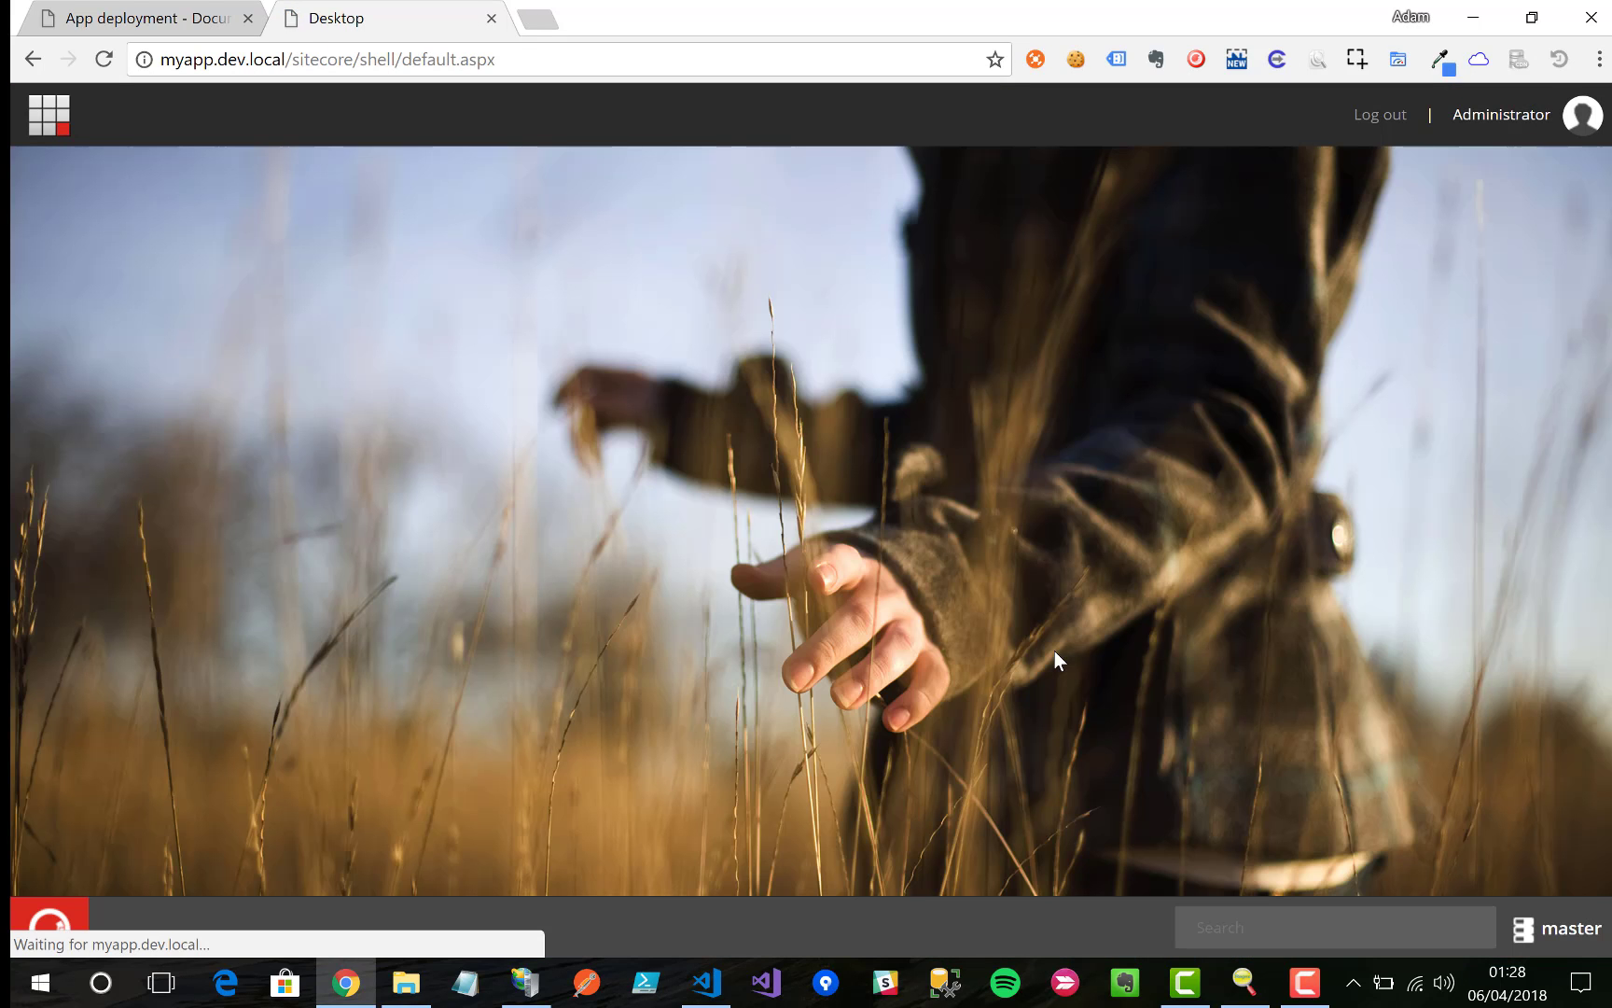
Step: Open the Content Editor and select myapp > Home > Page Components > Welcome-1
{"action": "left_click", "coordinate": [75, 923]}
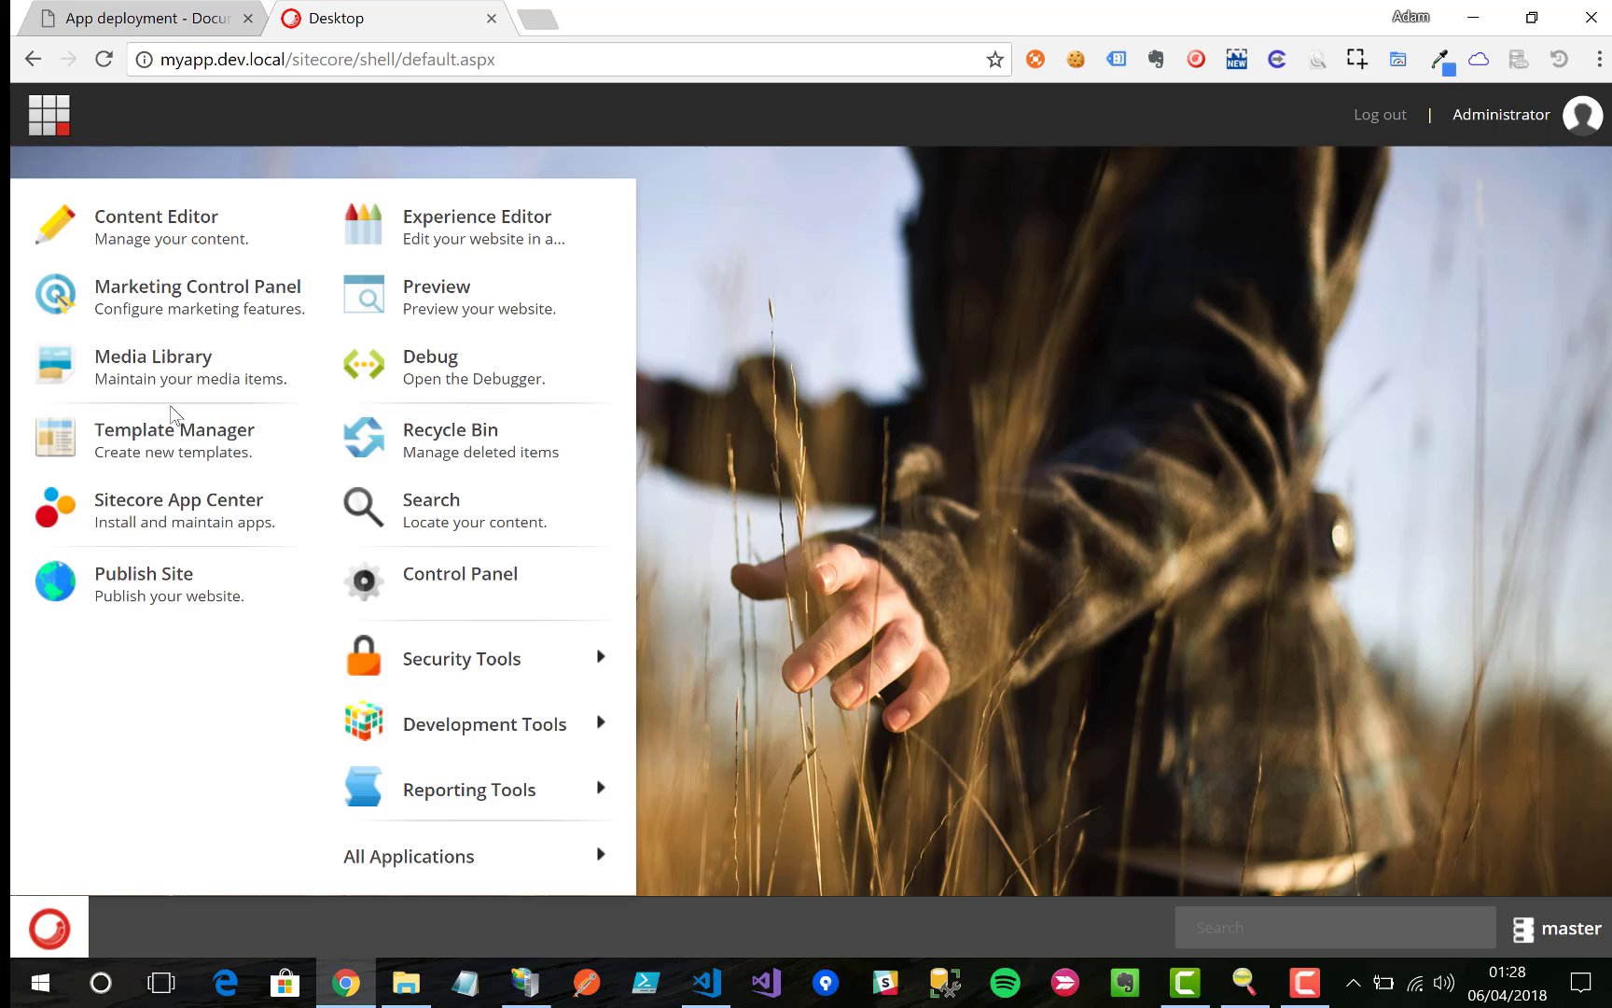
{"action": "left_click", "coordinate": [184, 226]}
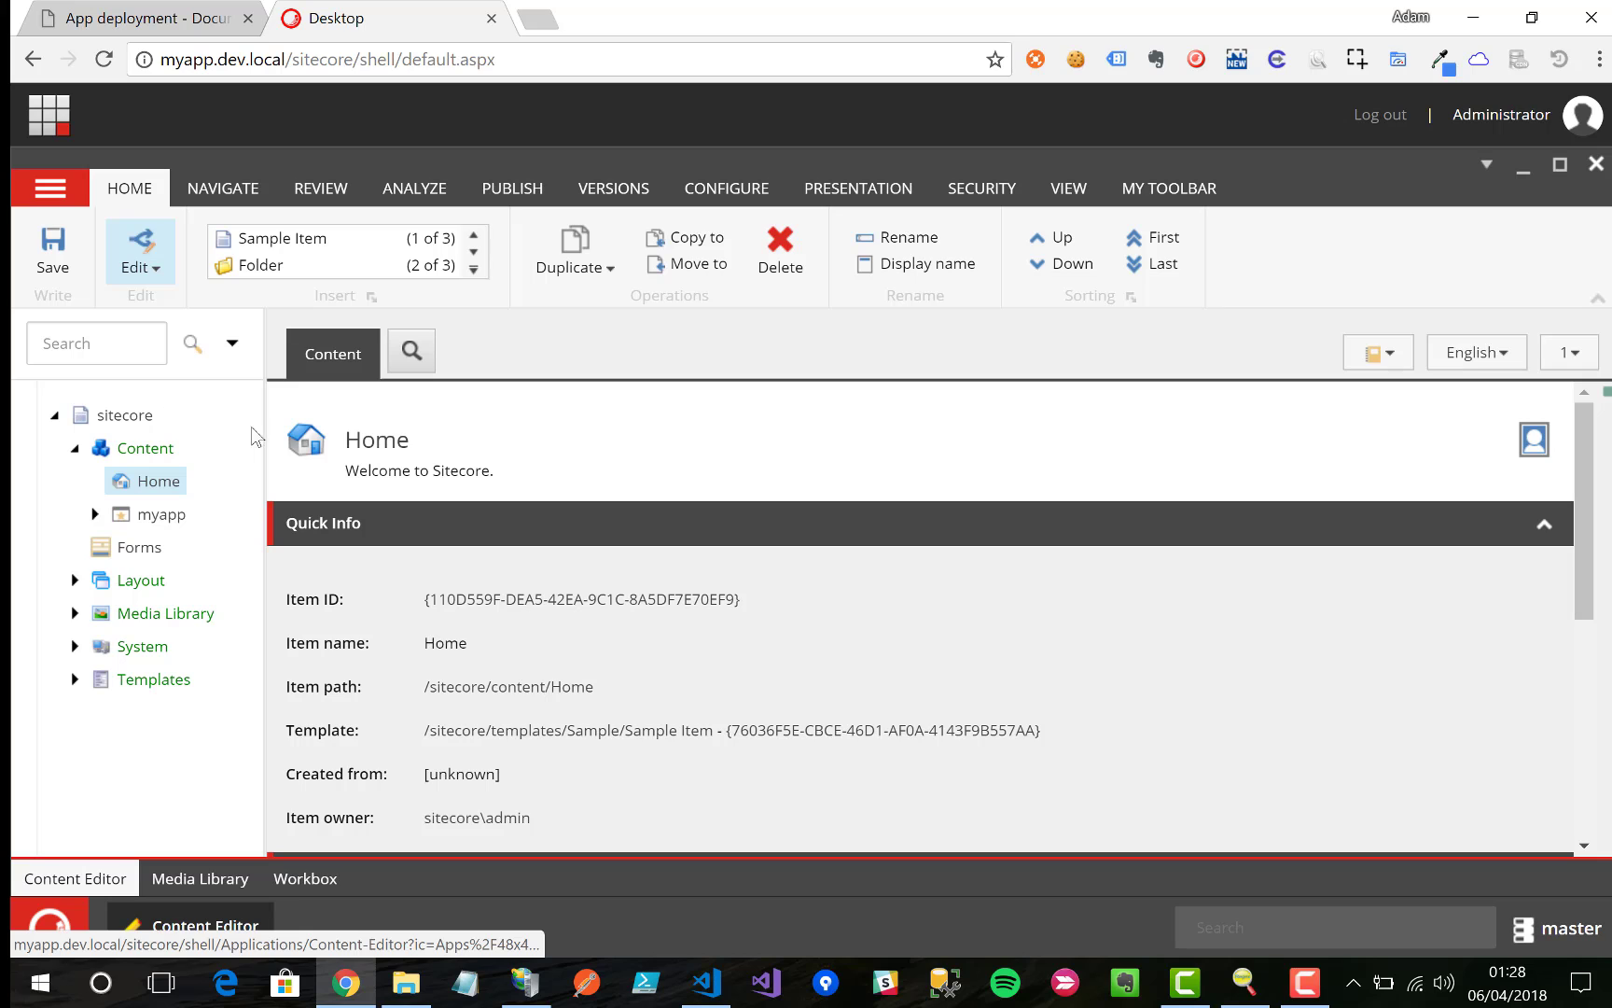
{"action": "left_click_drag", "start_coordinate": [266, 424], "coordinate": [387, 423]}
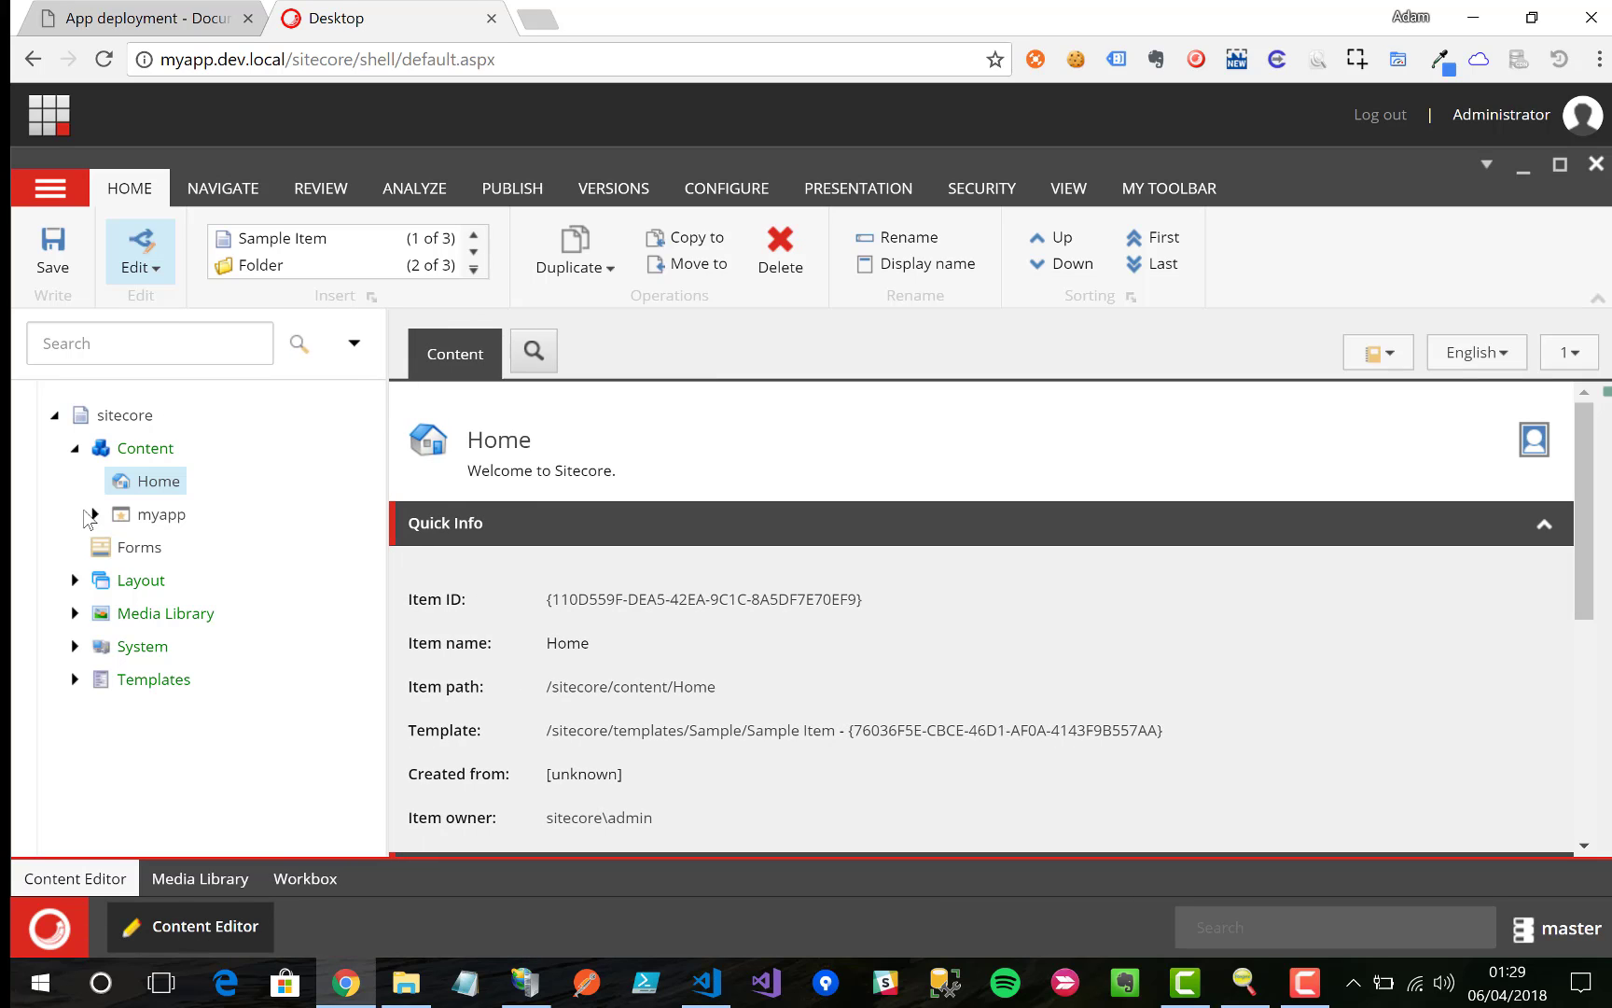
{"action": "left_click", "coordinate": [93, 515]}
{"action": "left_click", "coordinate": [115, 546]}
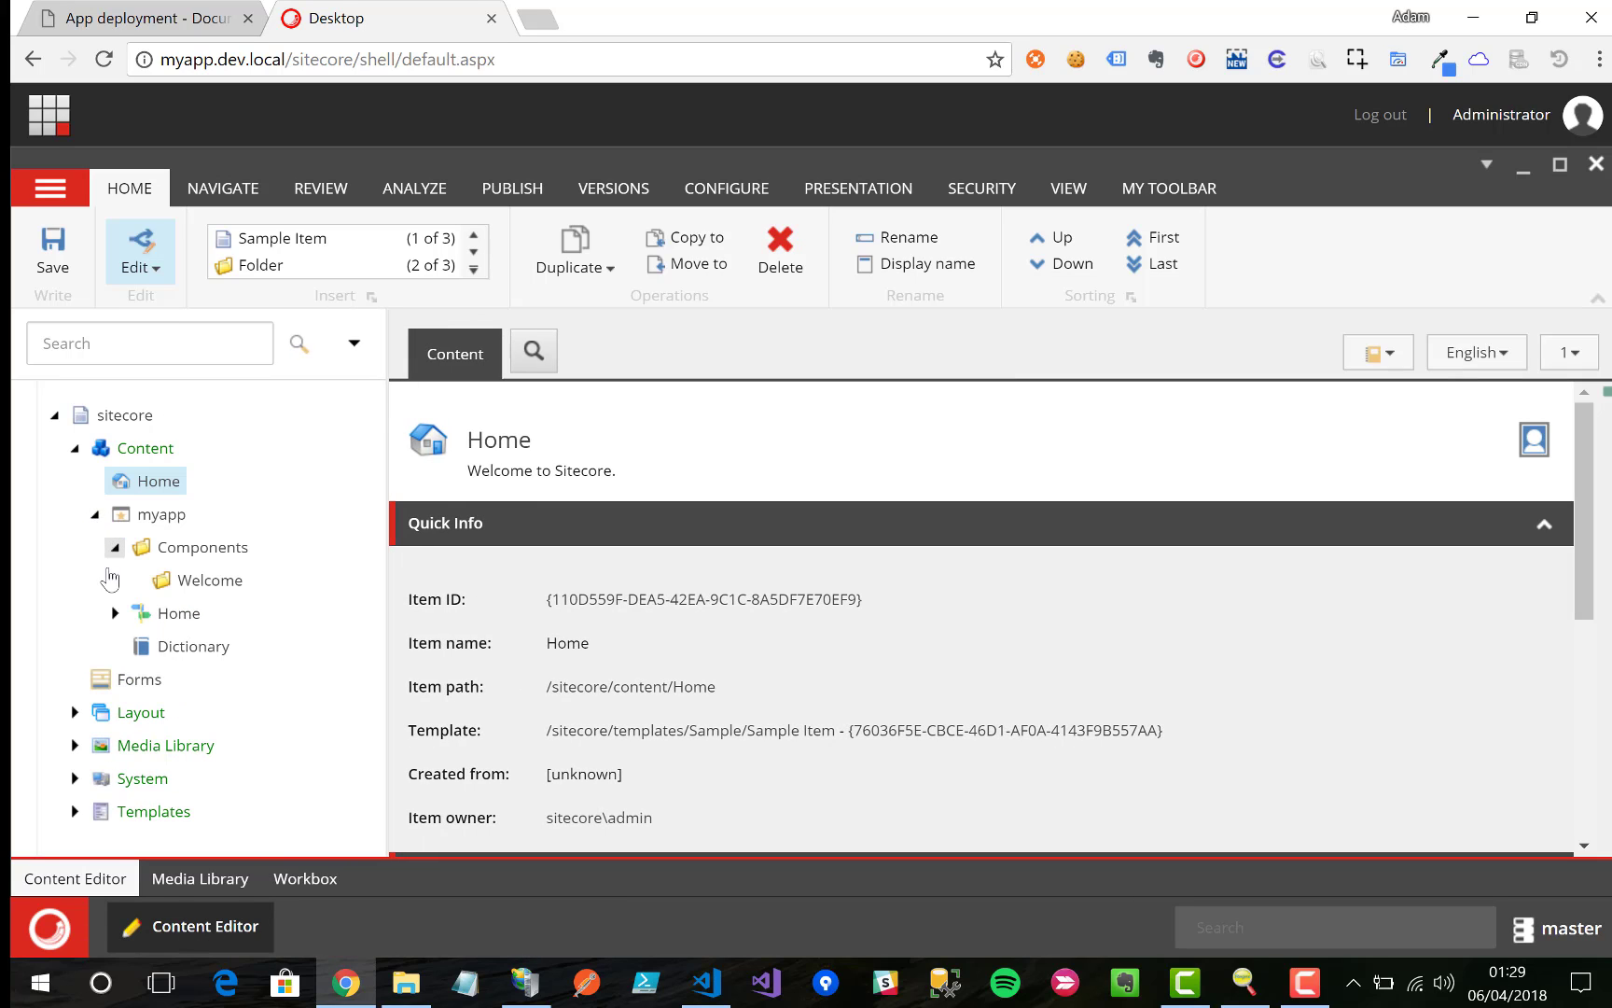
{"action": "left_click", "coordinate": [115, 613]}
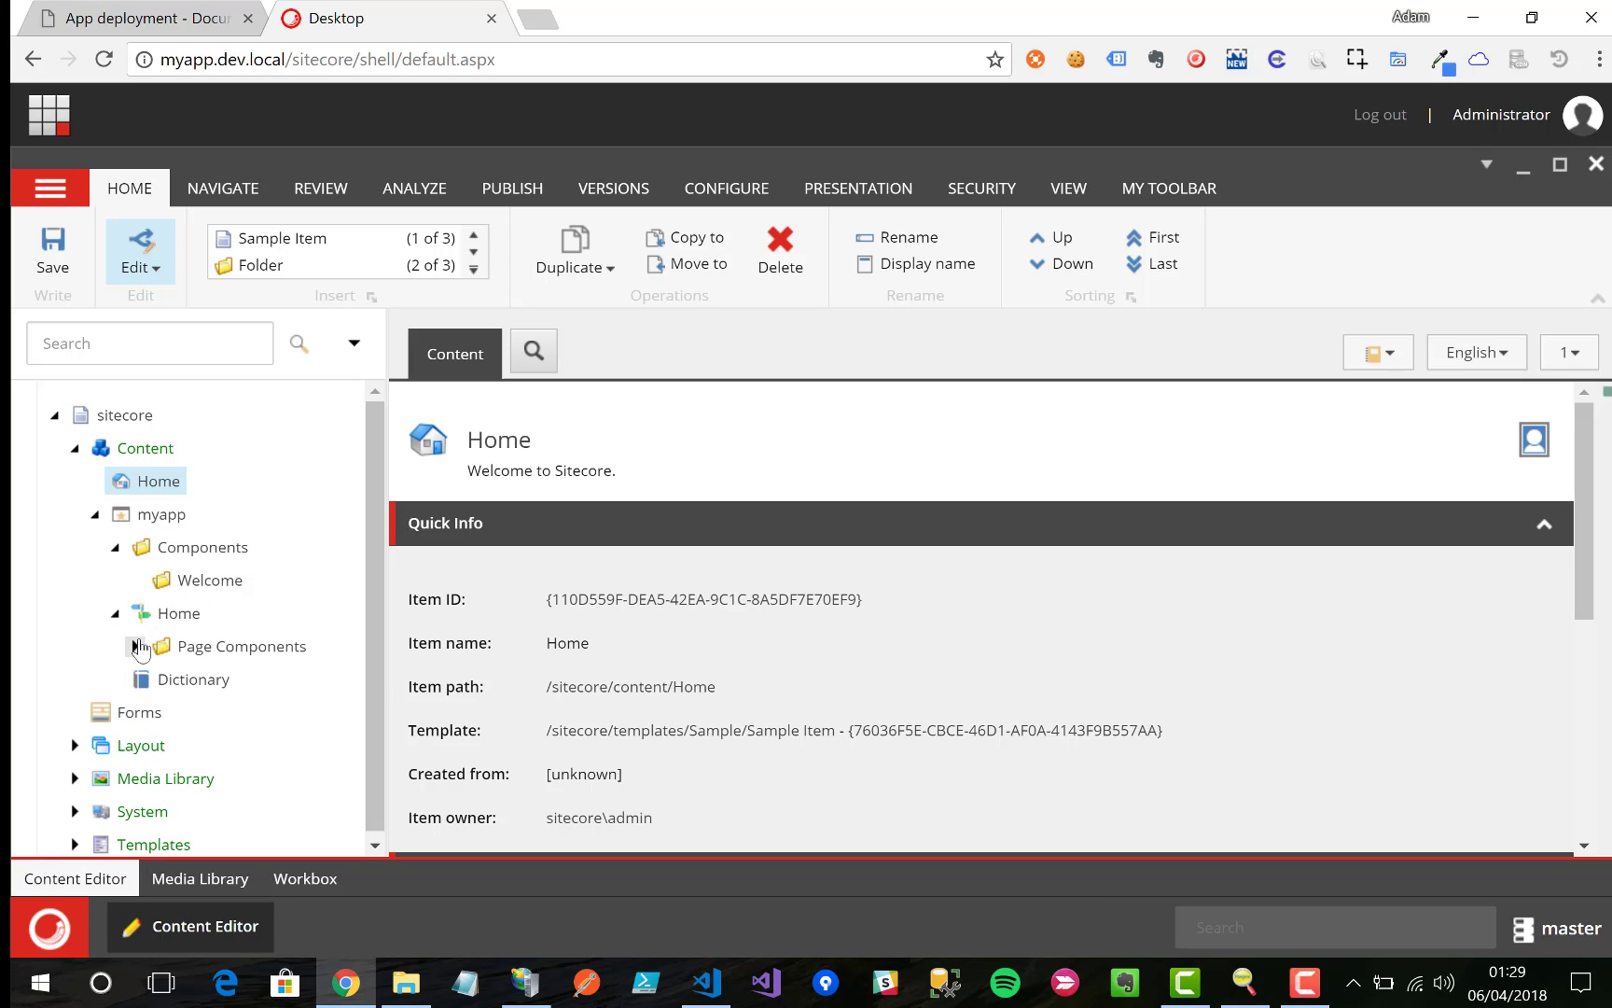
{"action": "left_click", "coordinate": [135, 646]}
{"action": "left_click", "coordinate": [229, 678]}
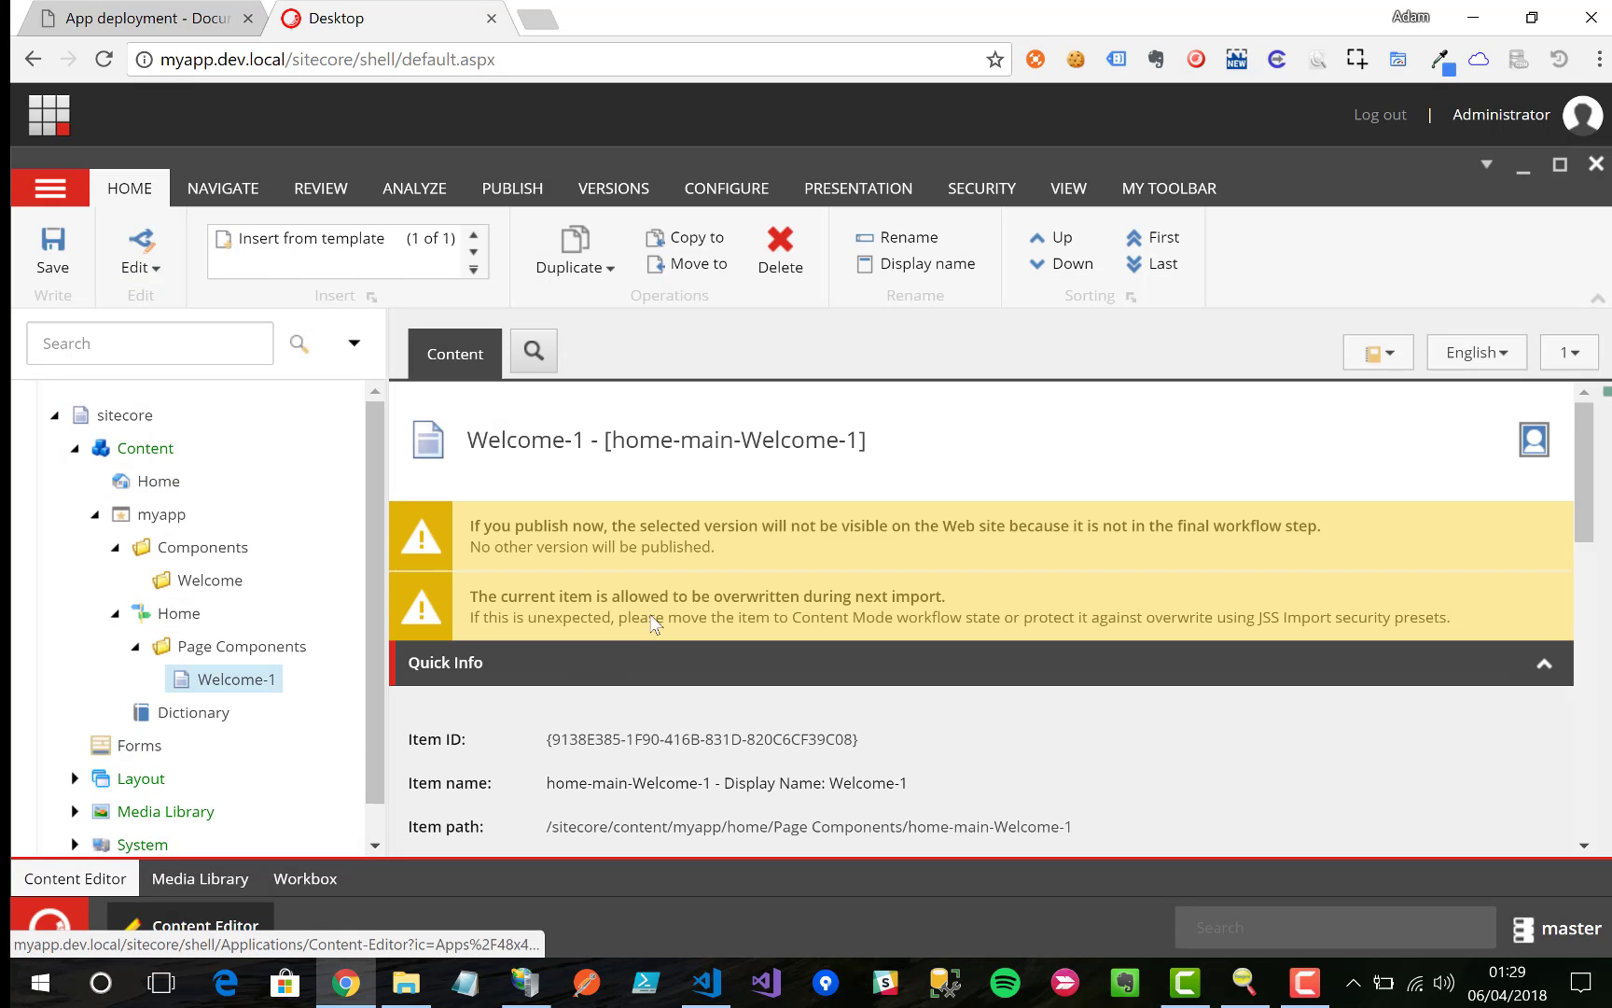
Step: Review Welcome-1's fields, then return to the App deployment docs
{"action": "scroll", "coordinate": [662, 625], "scroll_direction": "down", "scroll_amount": 8}
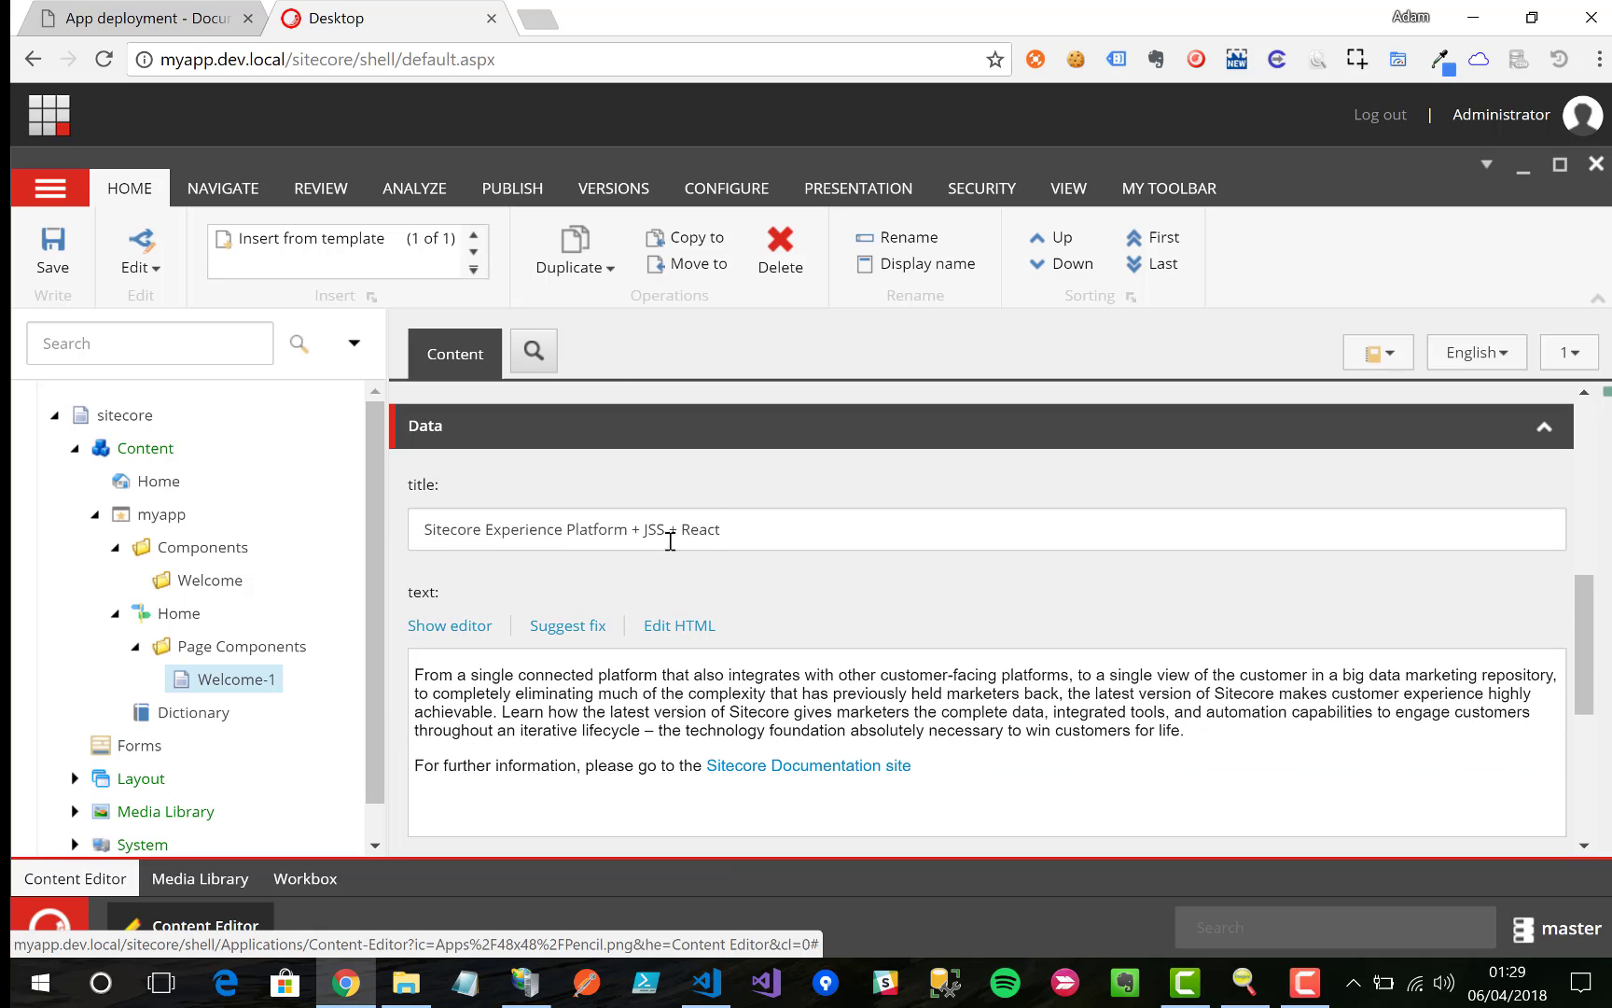
{"action": "scroll", "coordinate": [732, 608], "scroll_direction": "down", "scroll_amount": 4}
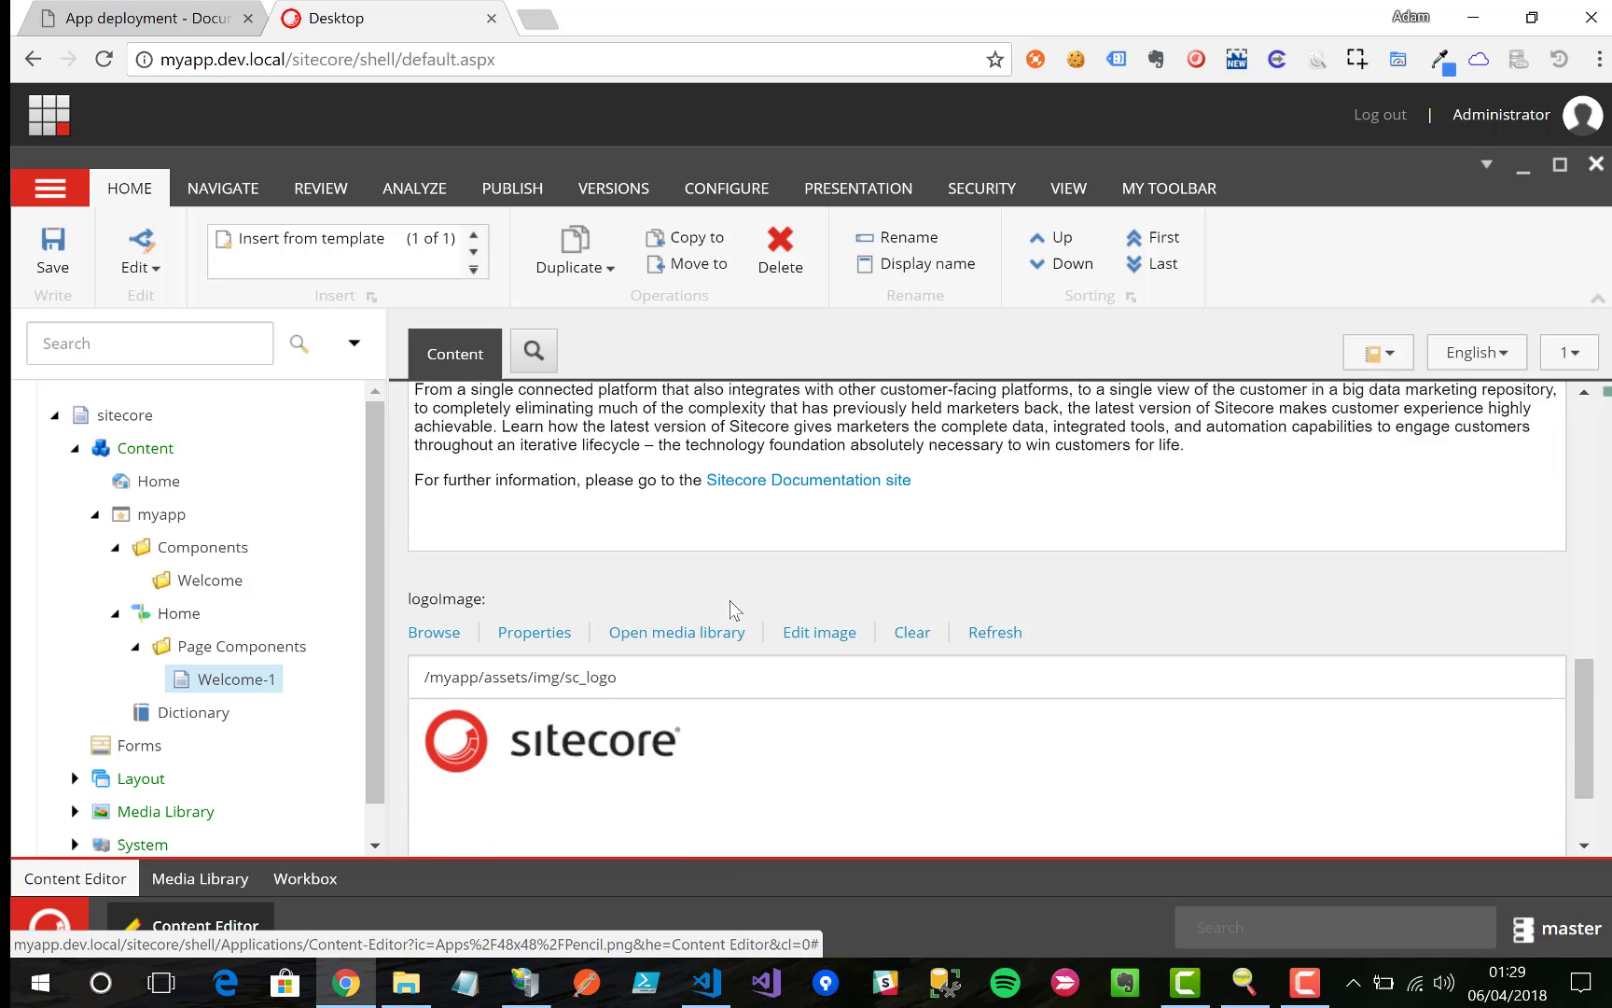
{"action": "scroll", "coordinate": [732, 608], "scroll_direction": "up", "scroll_amount": 12}
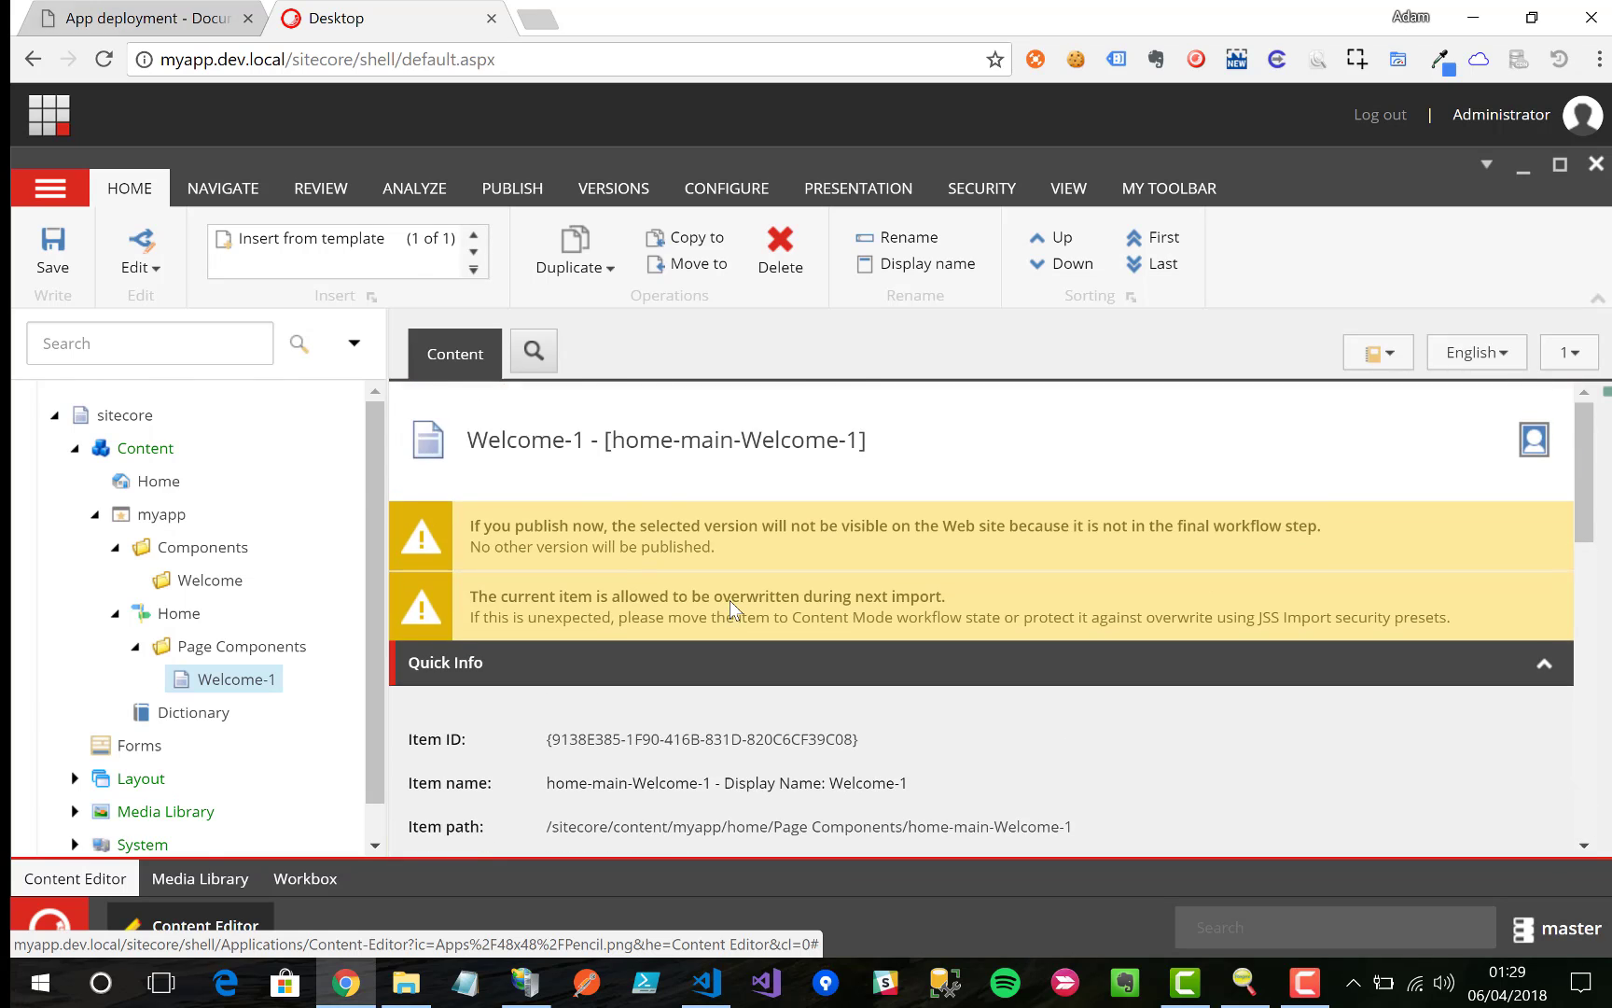
{"action": "key", "text": "ctrl+Tab"}
{"action": "scroll", "coordinate": [1091, 424], "scroll_direction": "down", "scroll_amount": 6}
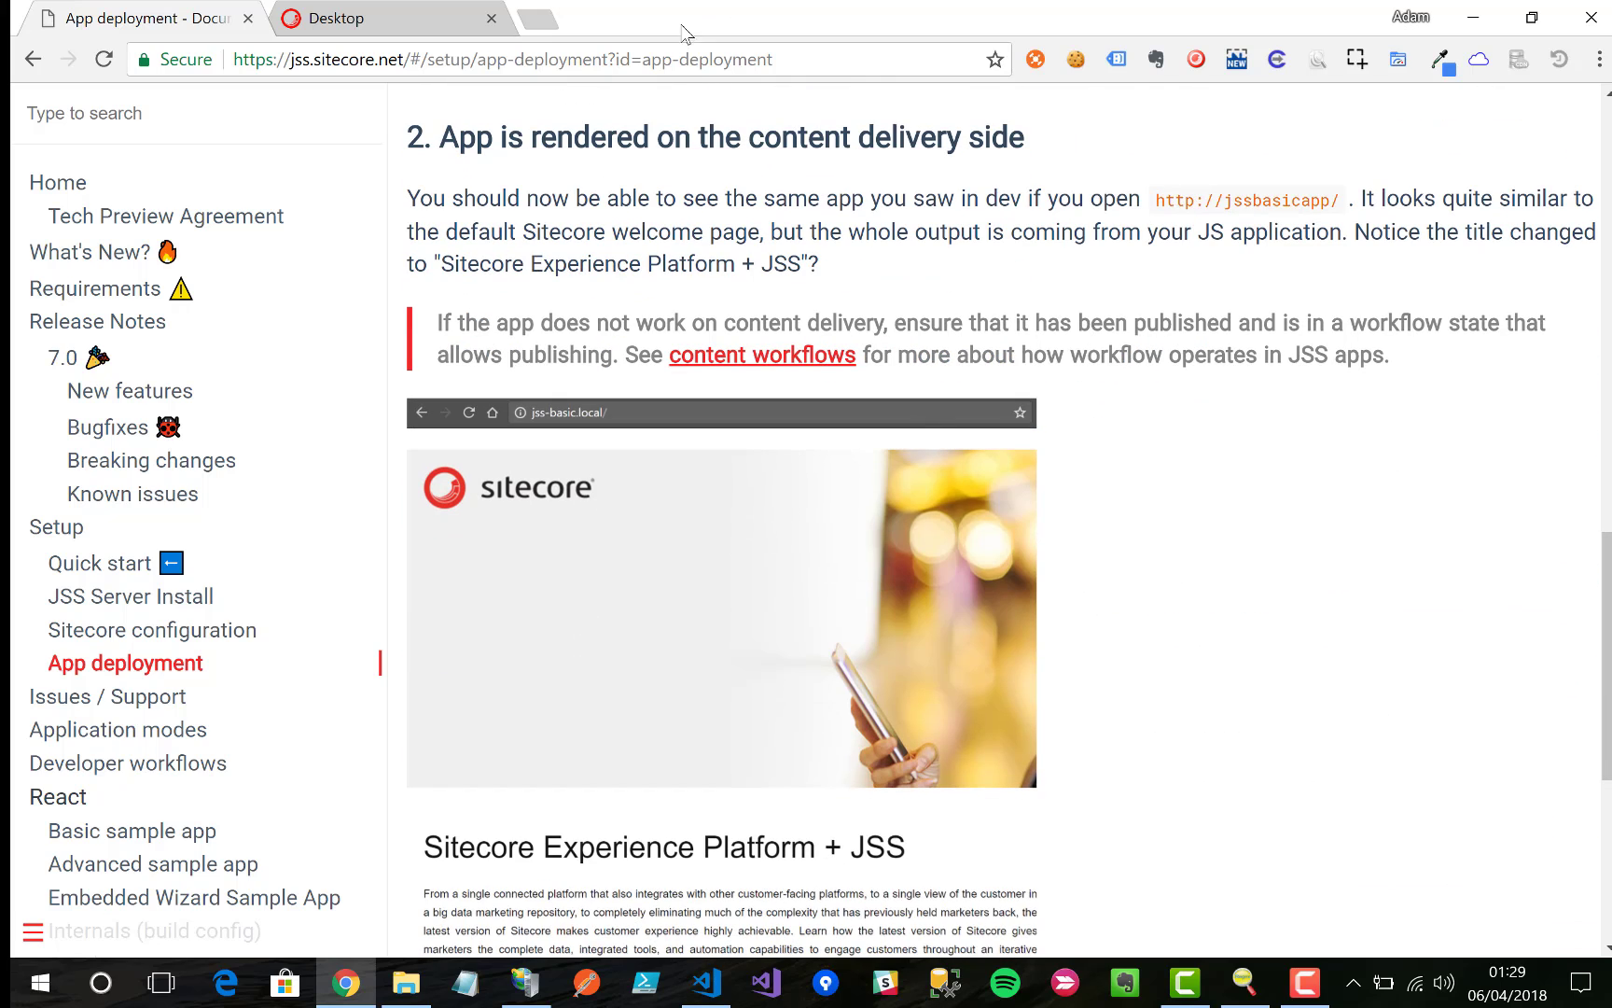
Step: Load myapp.dev.local/ in a new tab and check the 'Sitecore Experience Platform + JSS + React' heading
{"action": "left_click", "coordinate": [523, 23]}
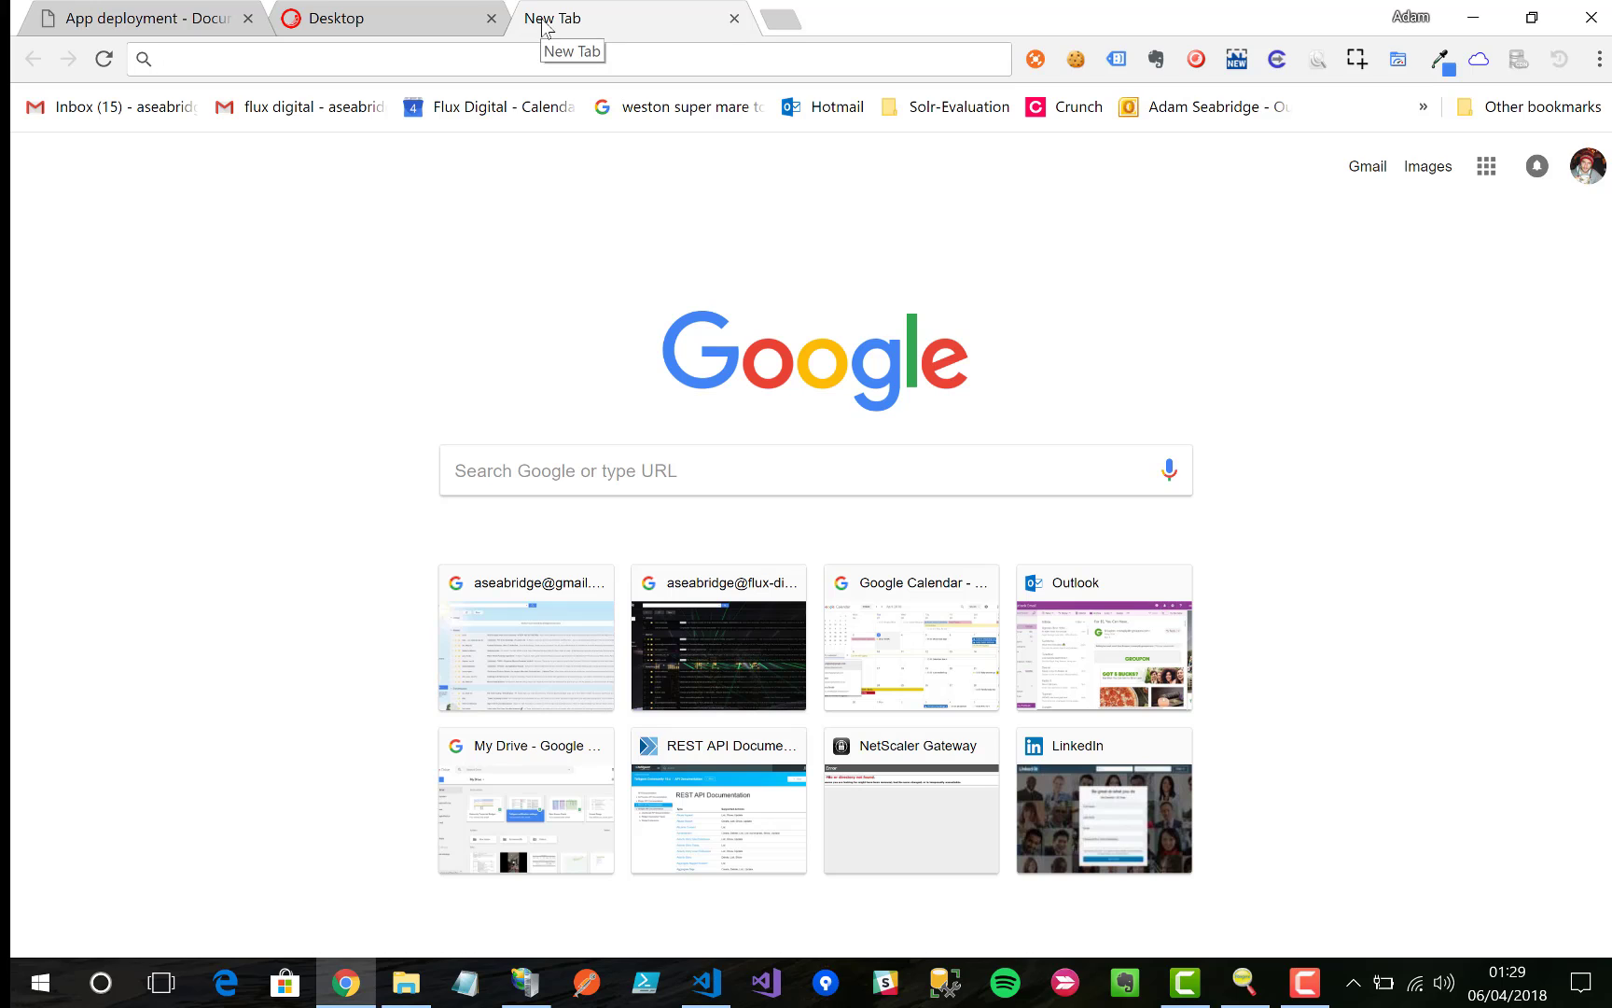
{"action": "type", "text": "myapp.dev.local/"}
{"action": "key", "text": "Return"}
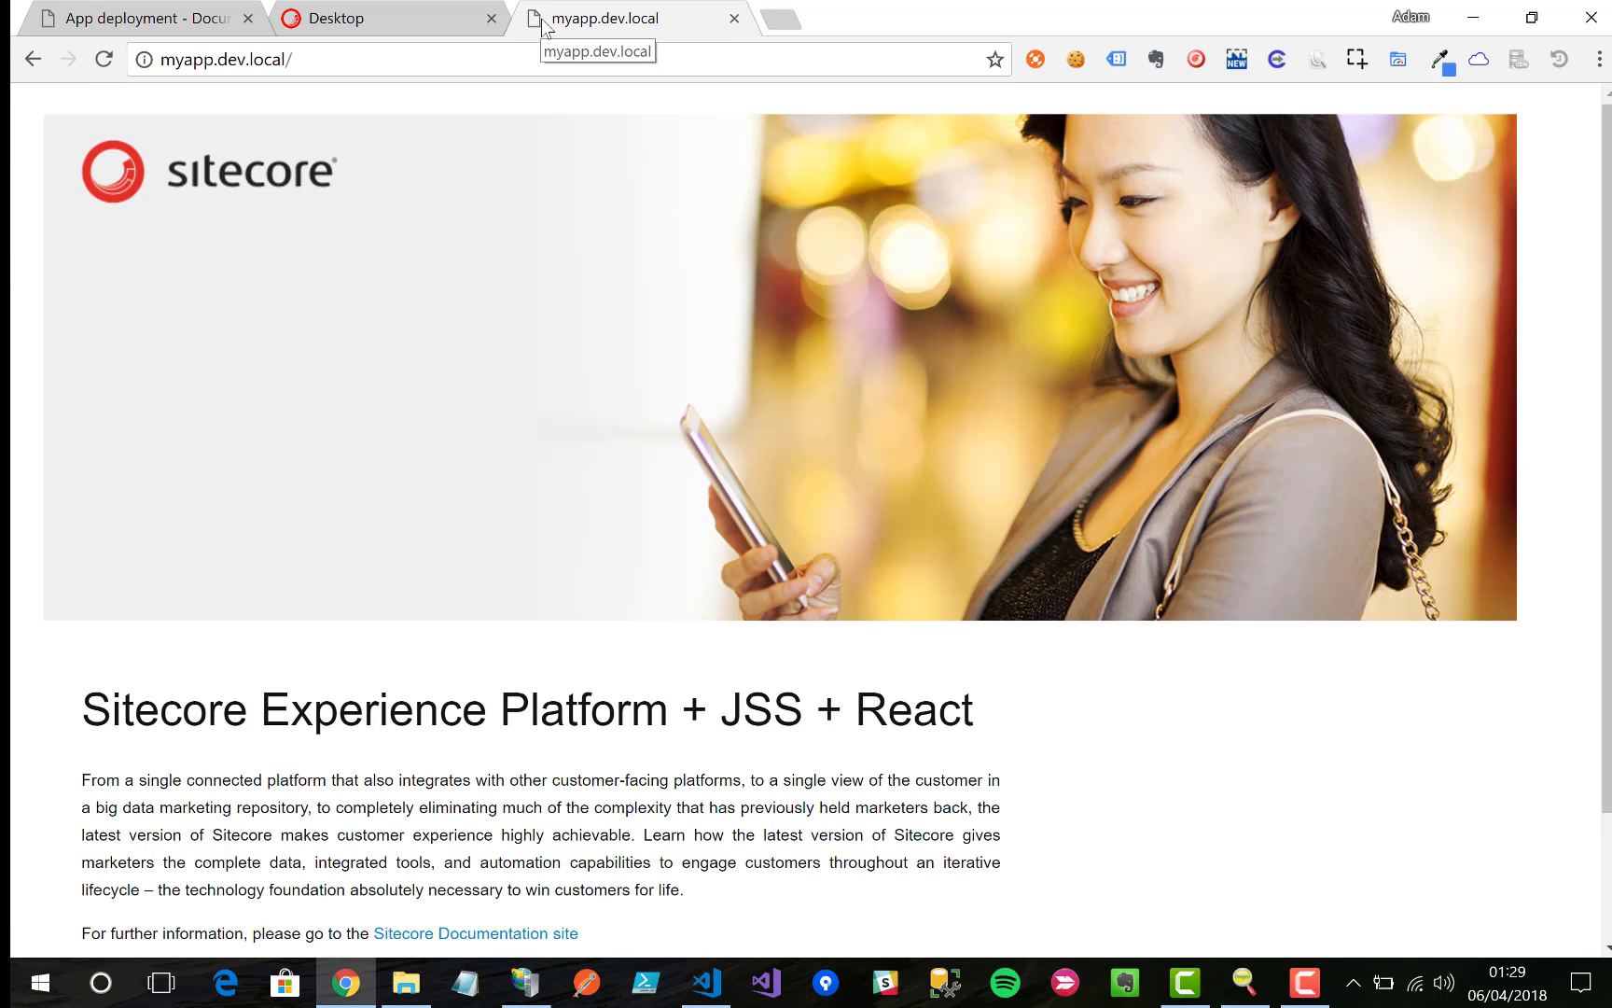
{"action": "left_click_drag", "start_coordinate": [680, 691], "coordinate": [975, 711]}
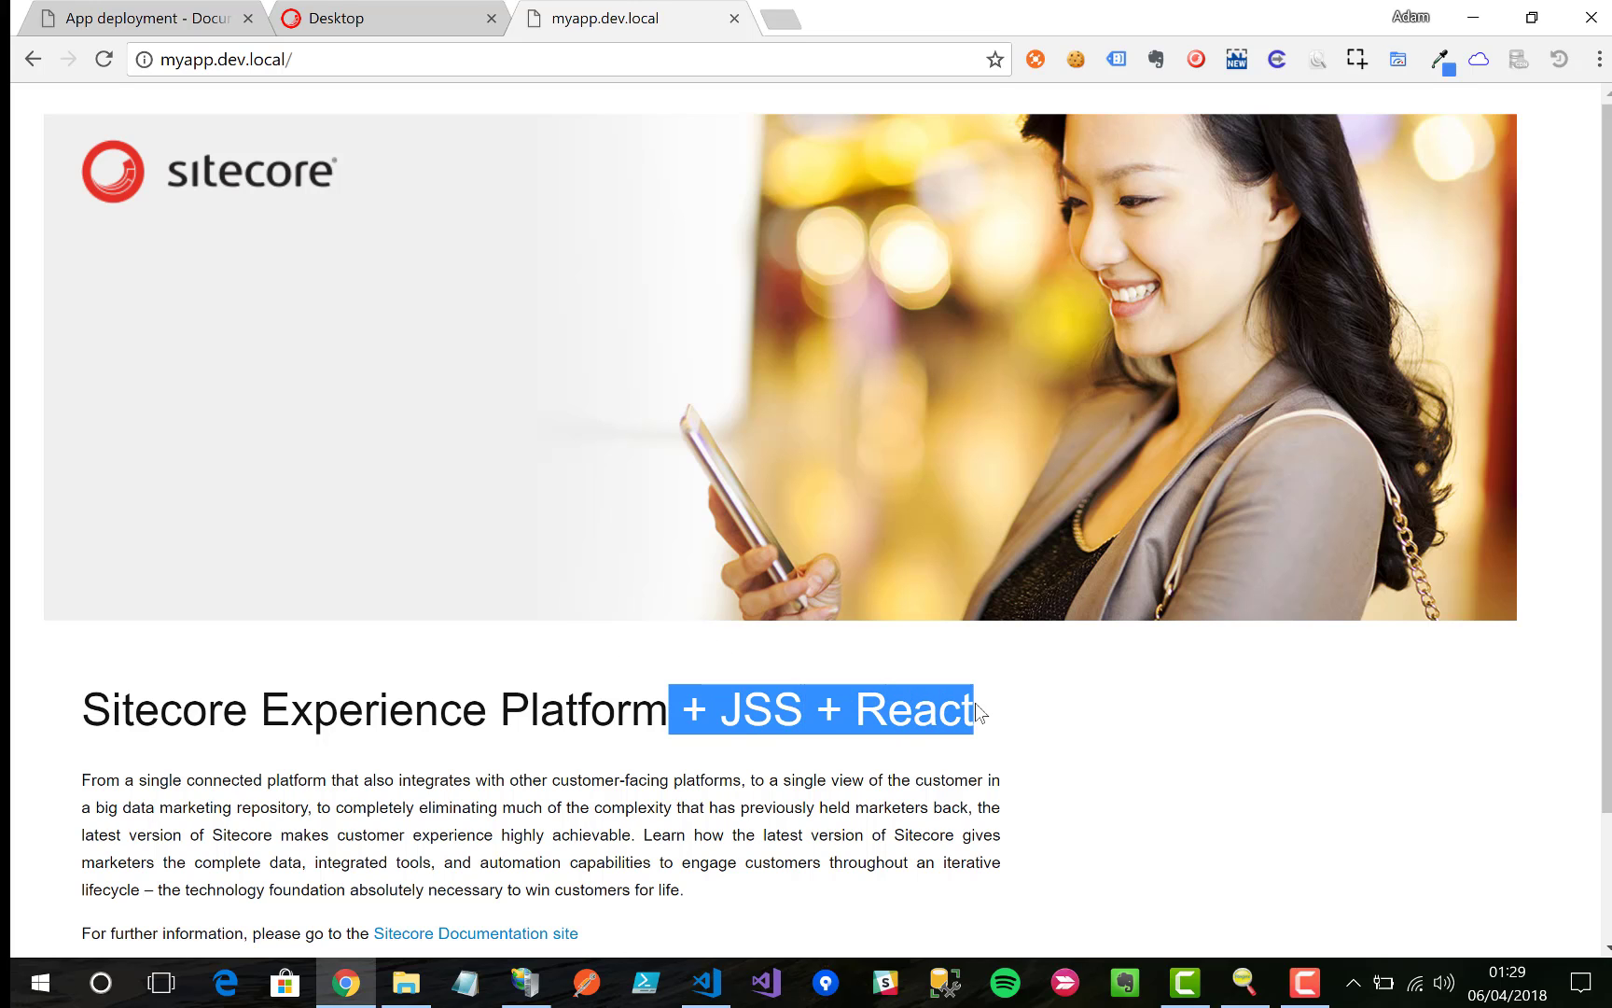
{"action": "left_click", "coordinate": [1035, 723]}
{"action": "scroll", "coordinate": [1058, 810], "scroll_direction": "down", "scroll_amount": 2}
{"action": "scroll", "coordinate": [1051, 806], "scroll_direction": "up", "scroll_amount": 1}
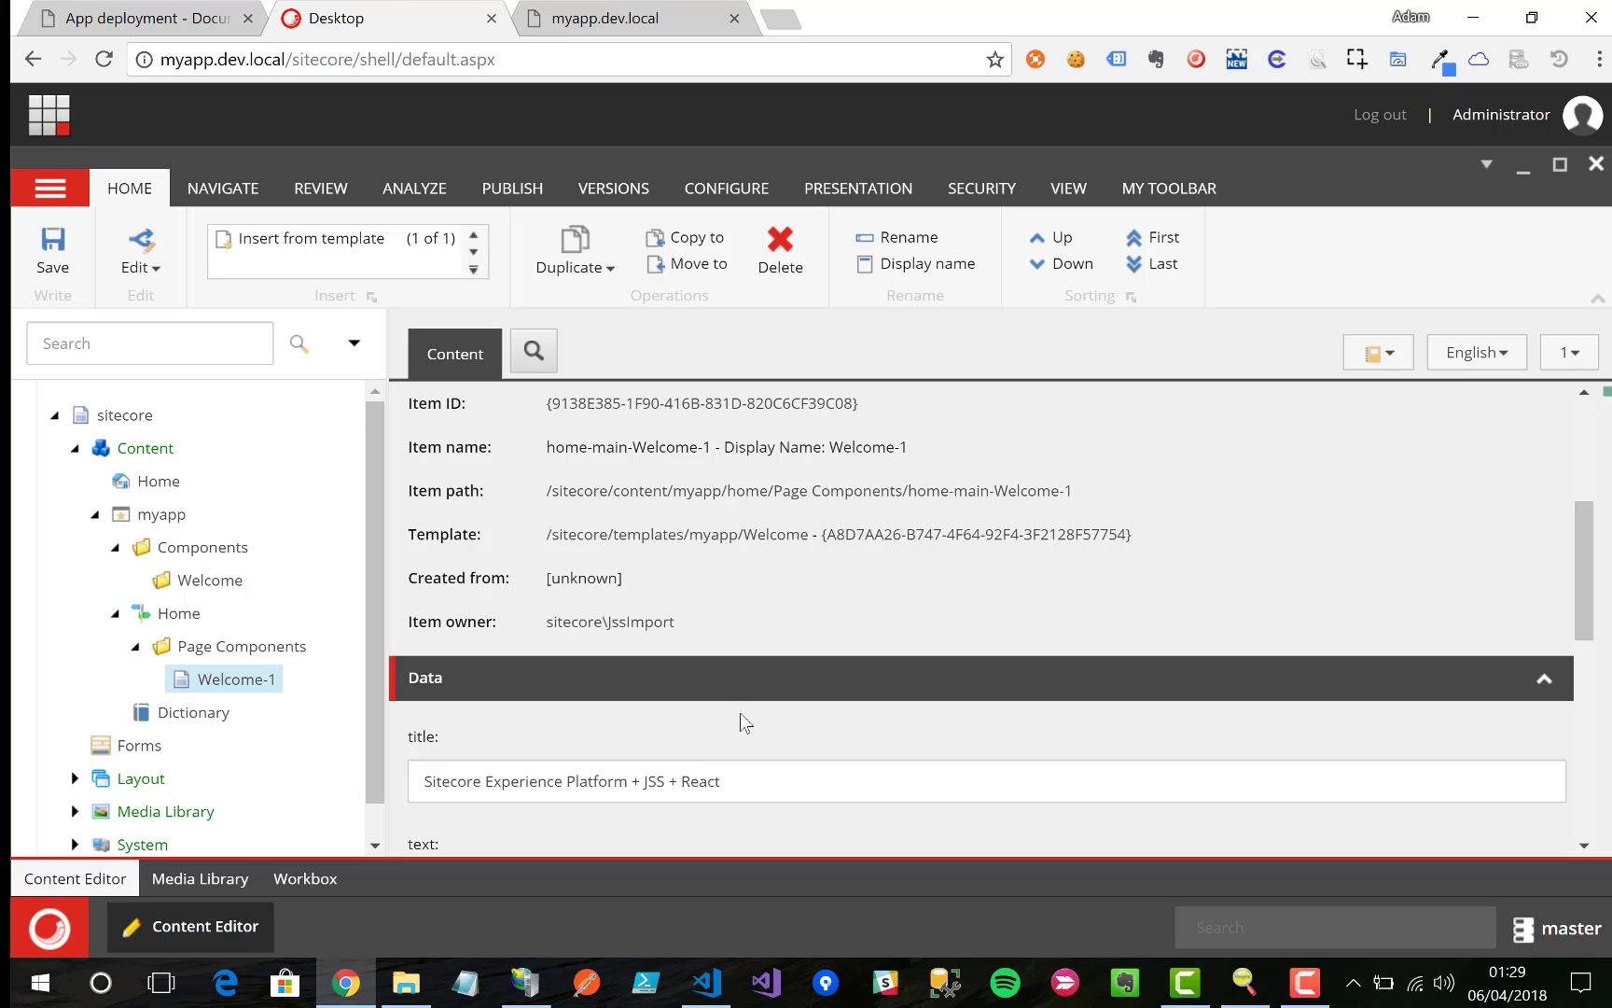
Step: Save the Welcome-1 title ending '+ Demo!' and try Publish item, cancelling the Content Mode workflow warning
{"action": "scroll", "coordinate": [746, 709], "scroll_direction": "down", "scroll_amount": 3}
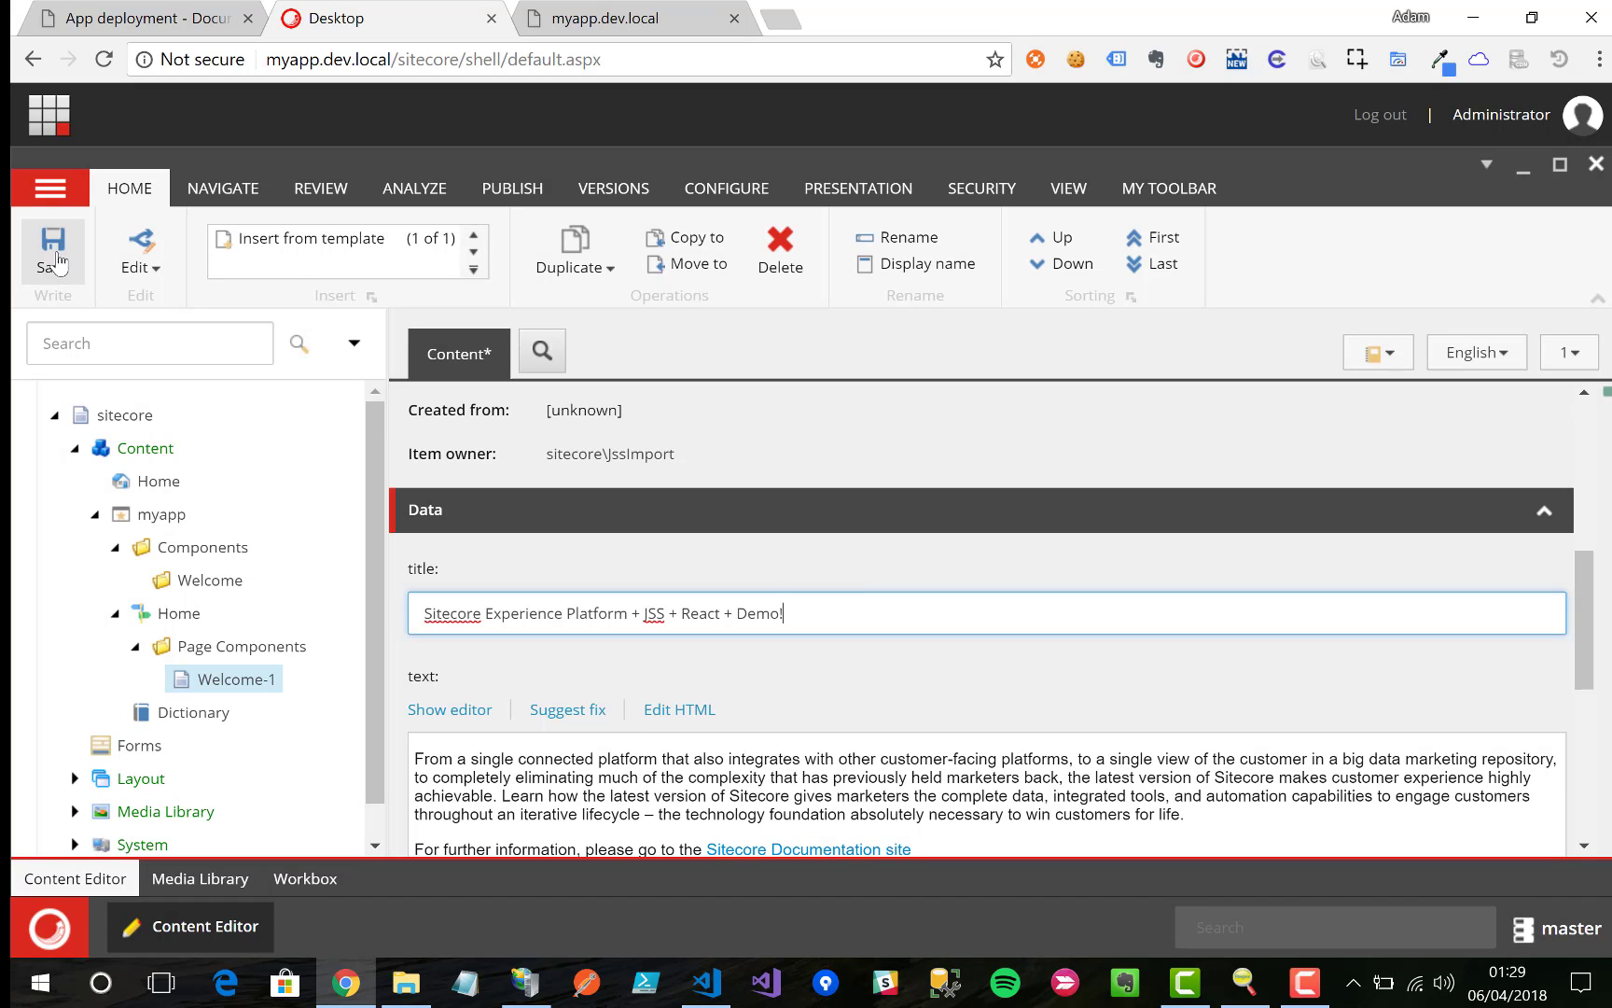
{"action": "left_click", "coordinate": [54, 254]}
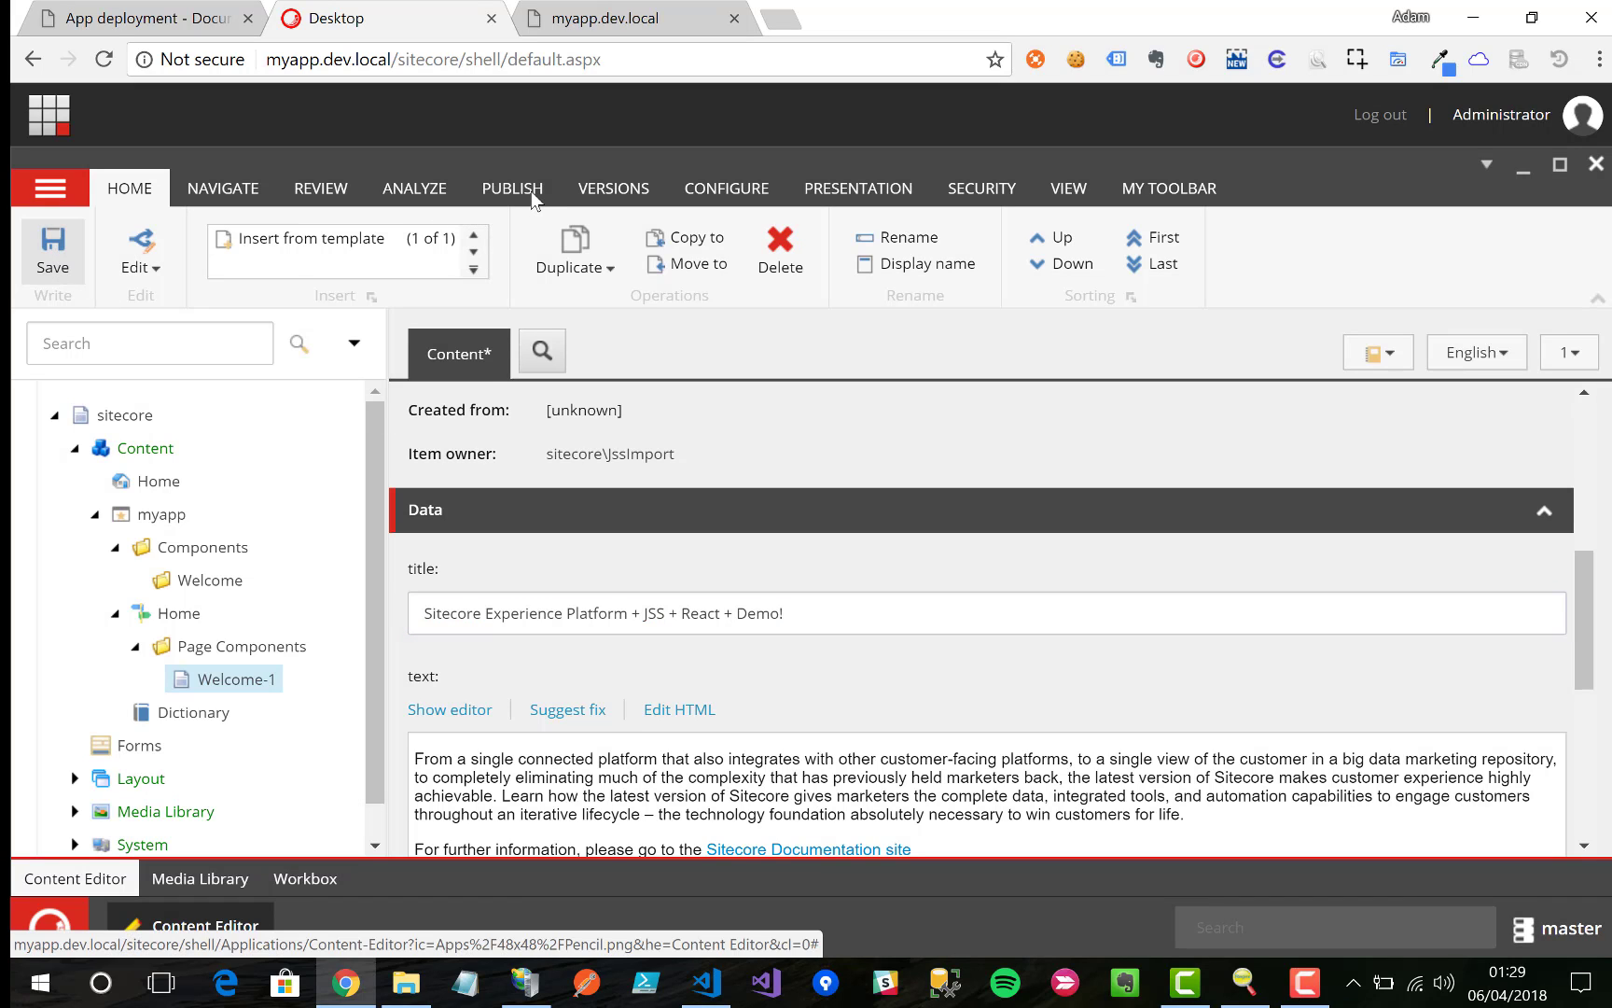
{"action": "left_click", "coordinate": [538, 190]}
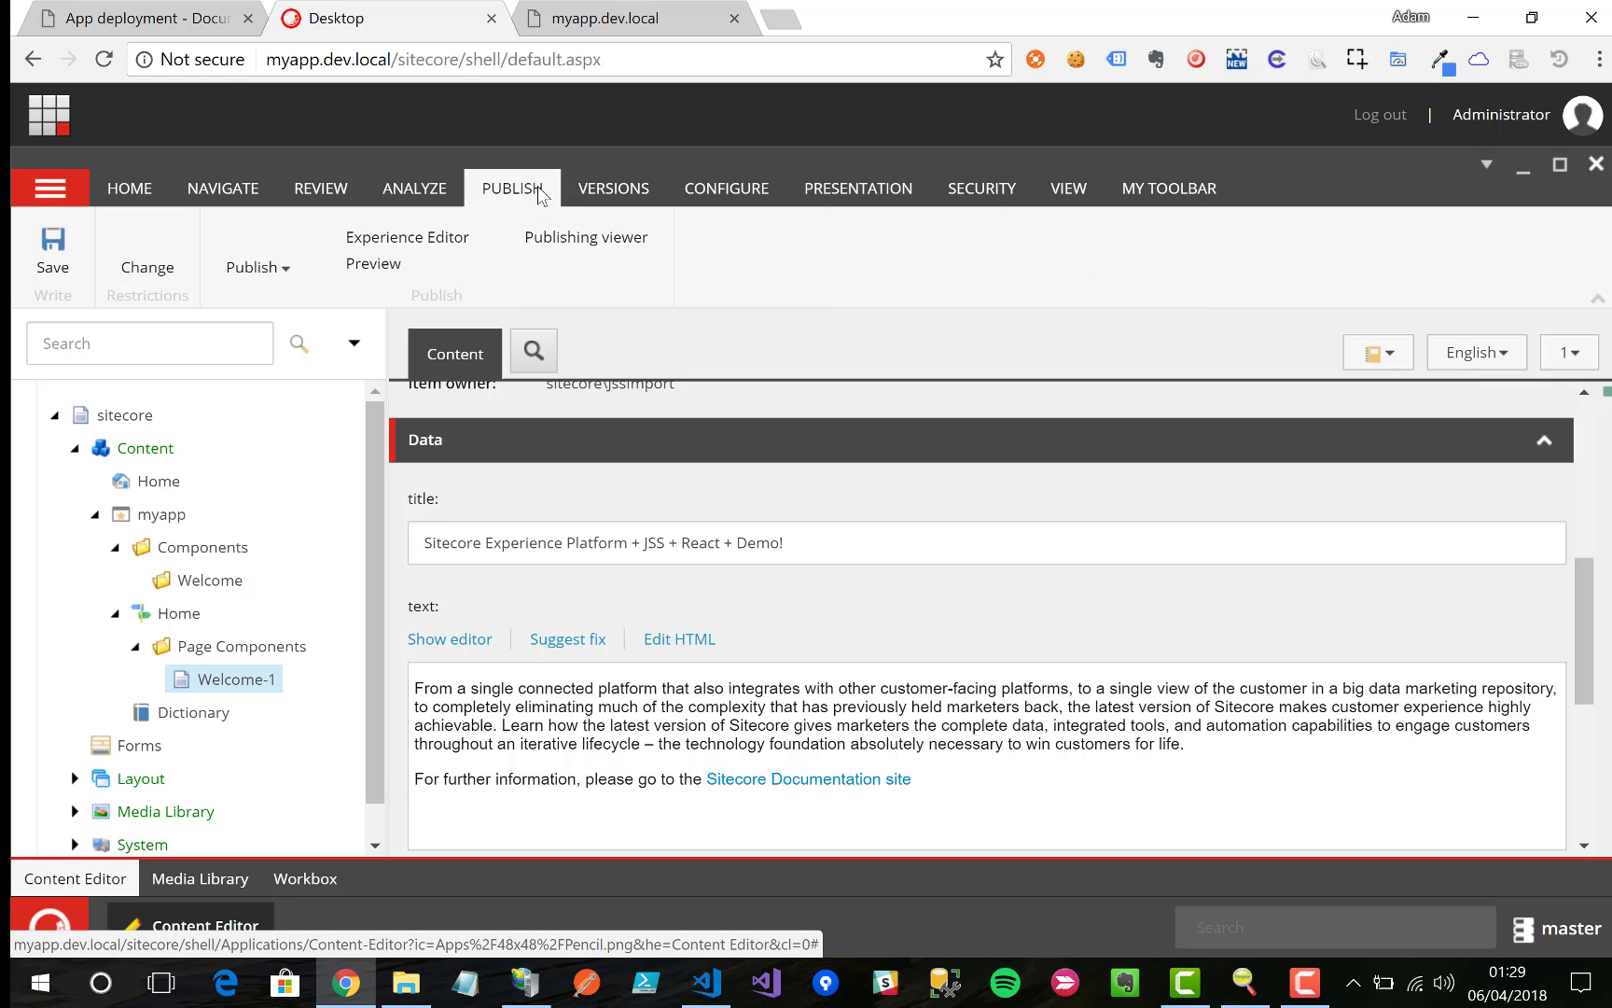
{"action": "left_click", "coordinate": [256, 265]}
{"action": "left_click", "coordinate": [282, 332]}
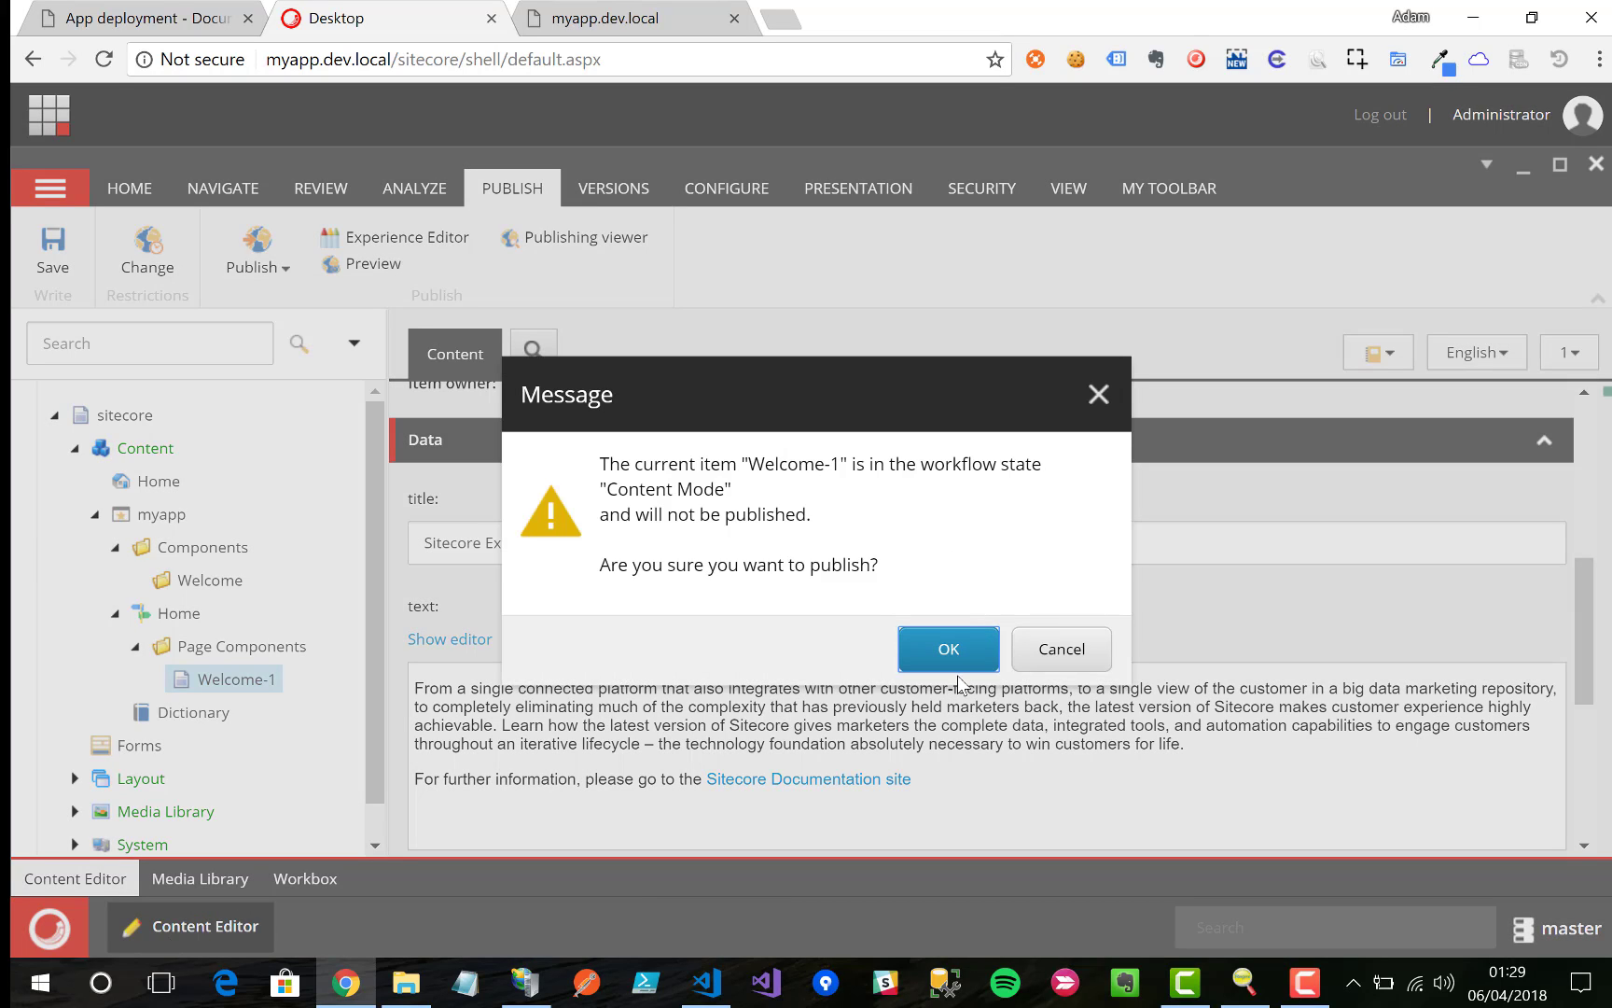
{"action": "left_click", "coordinate": [1045, 659]}
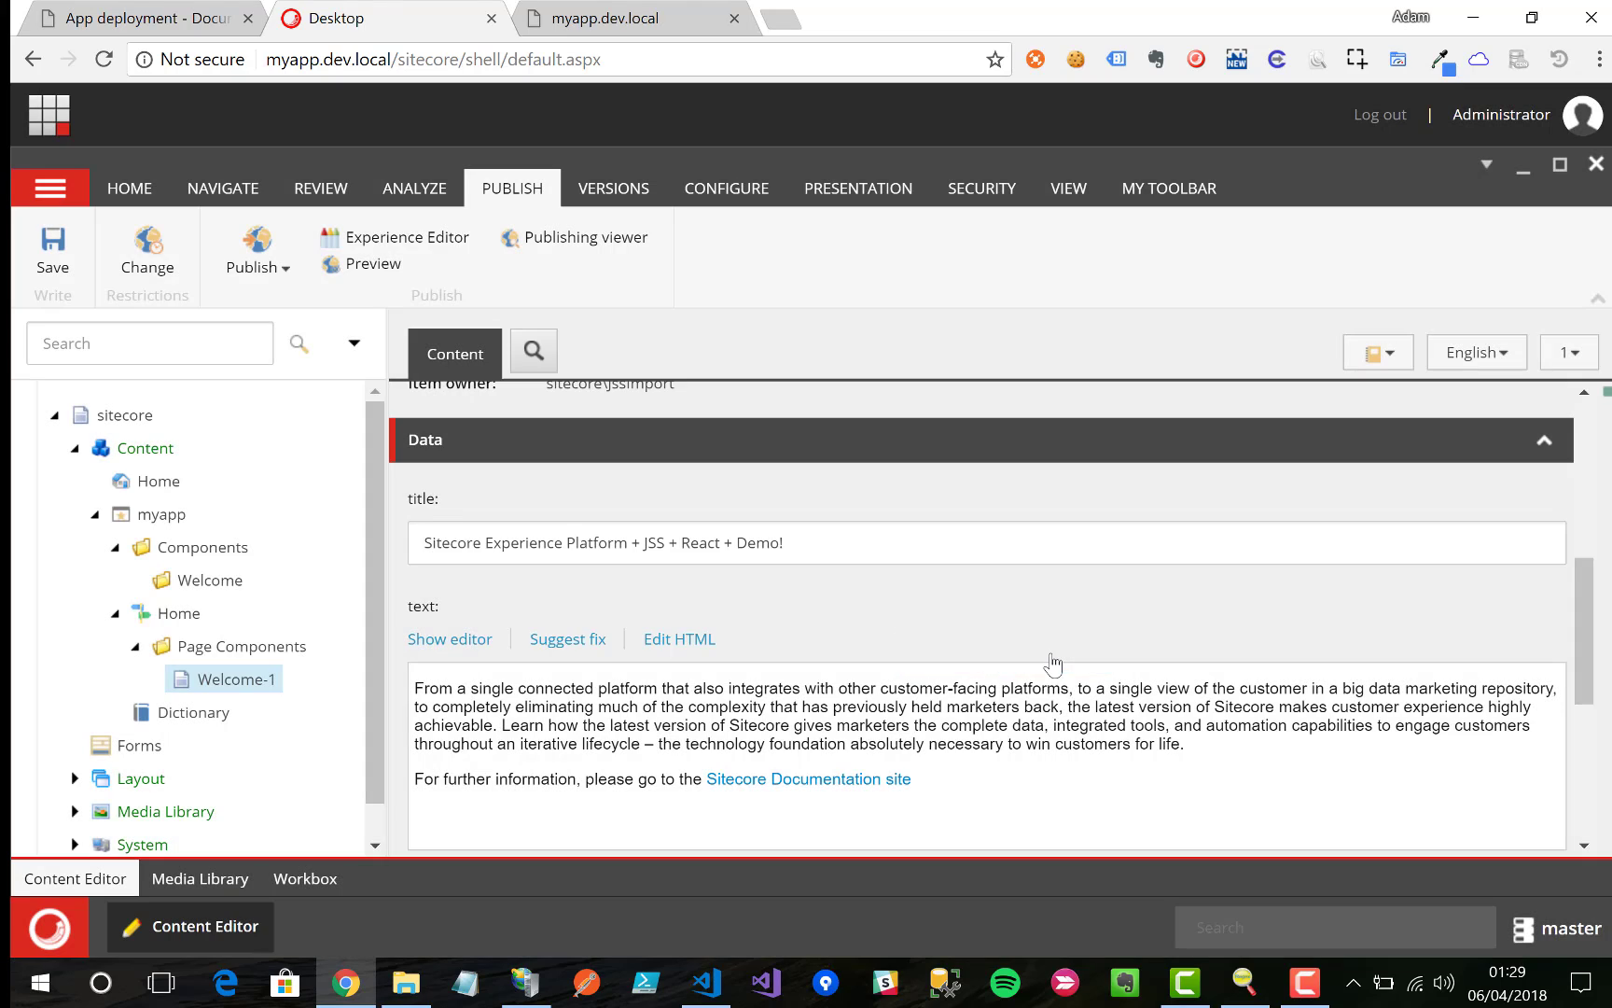
{"action": "left_click", "coordinate": [312, 189]}
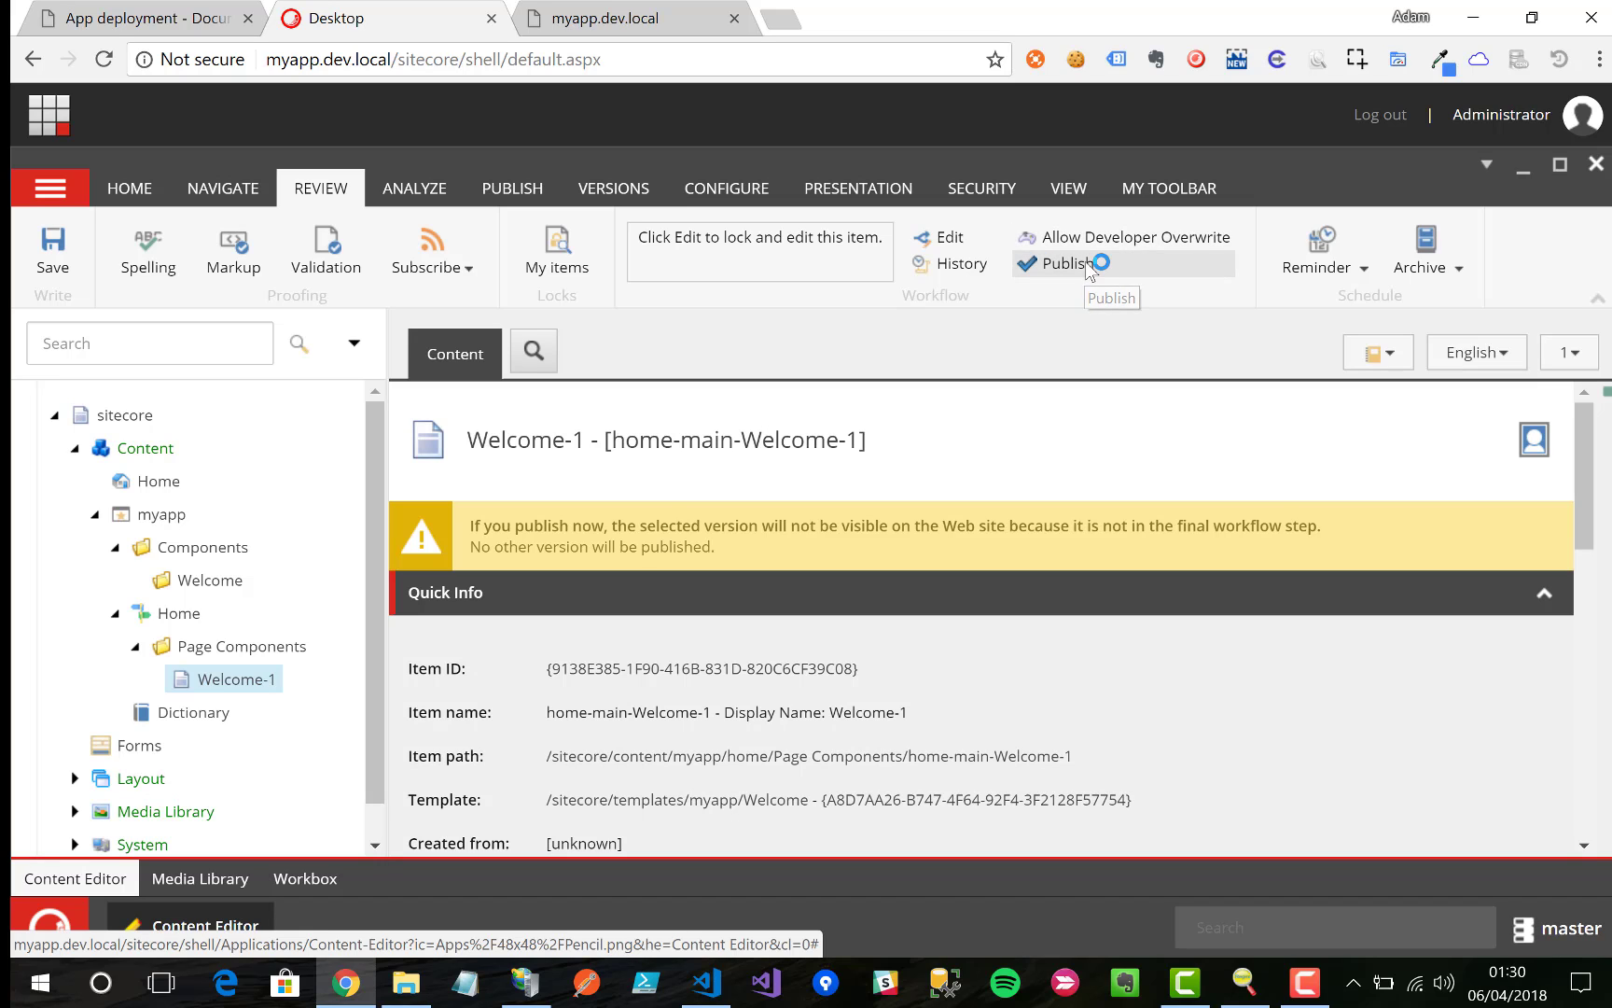
Step: Move Welcome-1 to the final workflow step and smart-publish it to web, processing 85 items
{"action": "left_click", "coordinate": [1085, 268]}
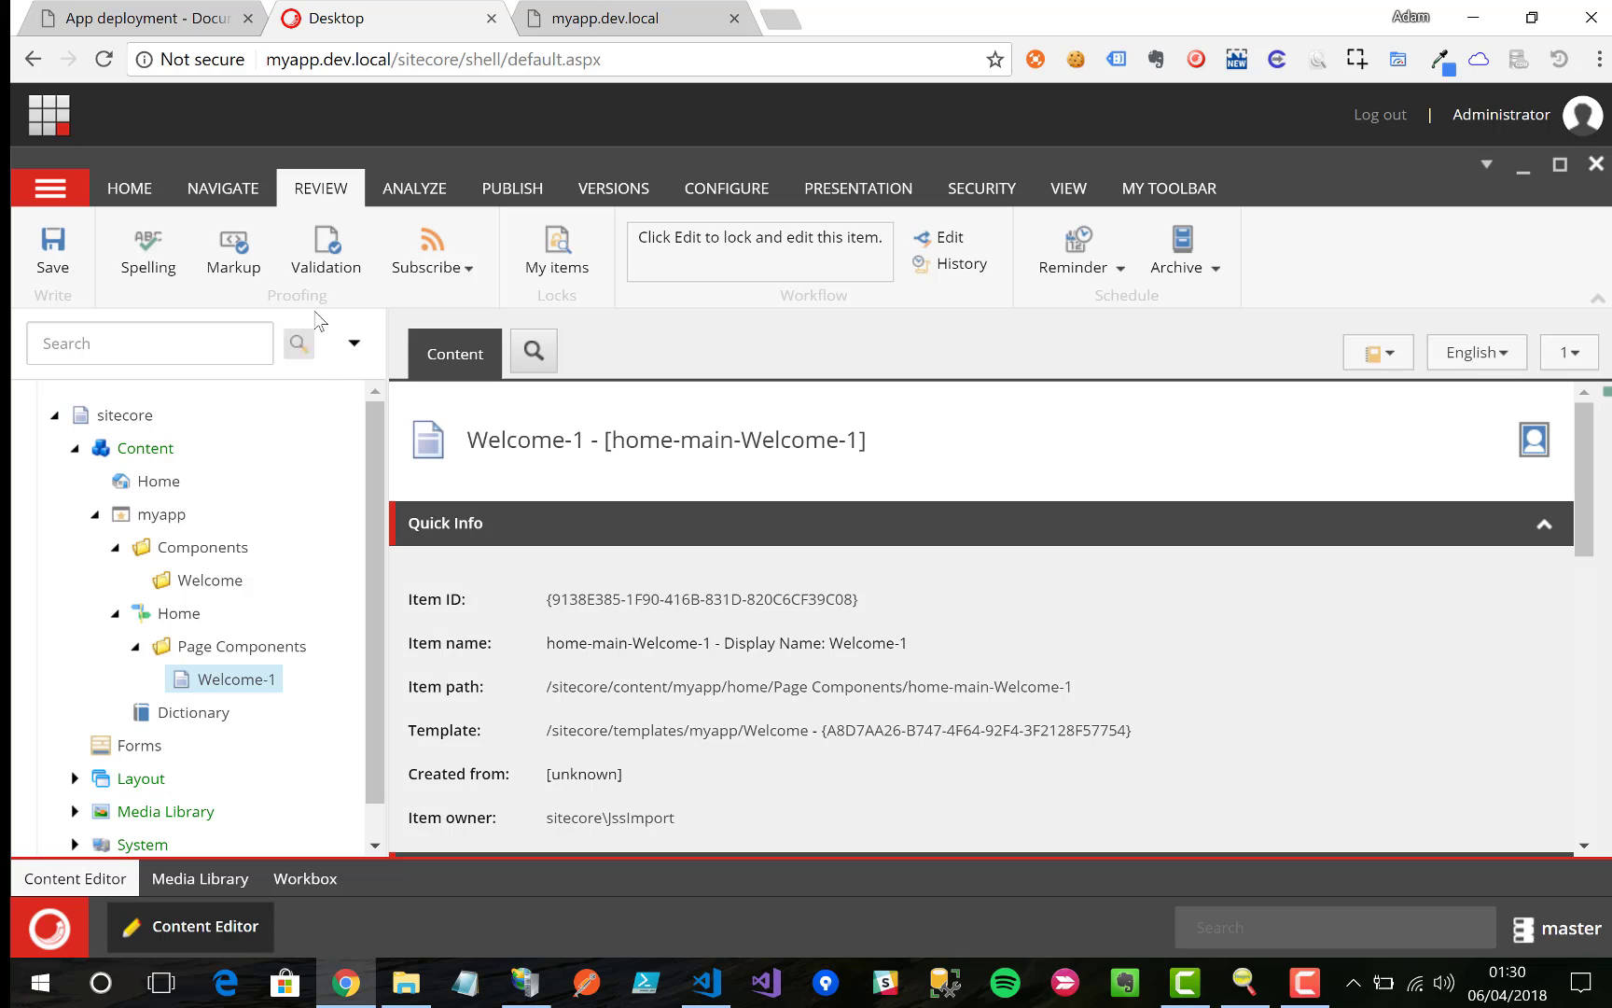
{"action": "left_click", "coordinate": [512, 188]}
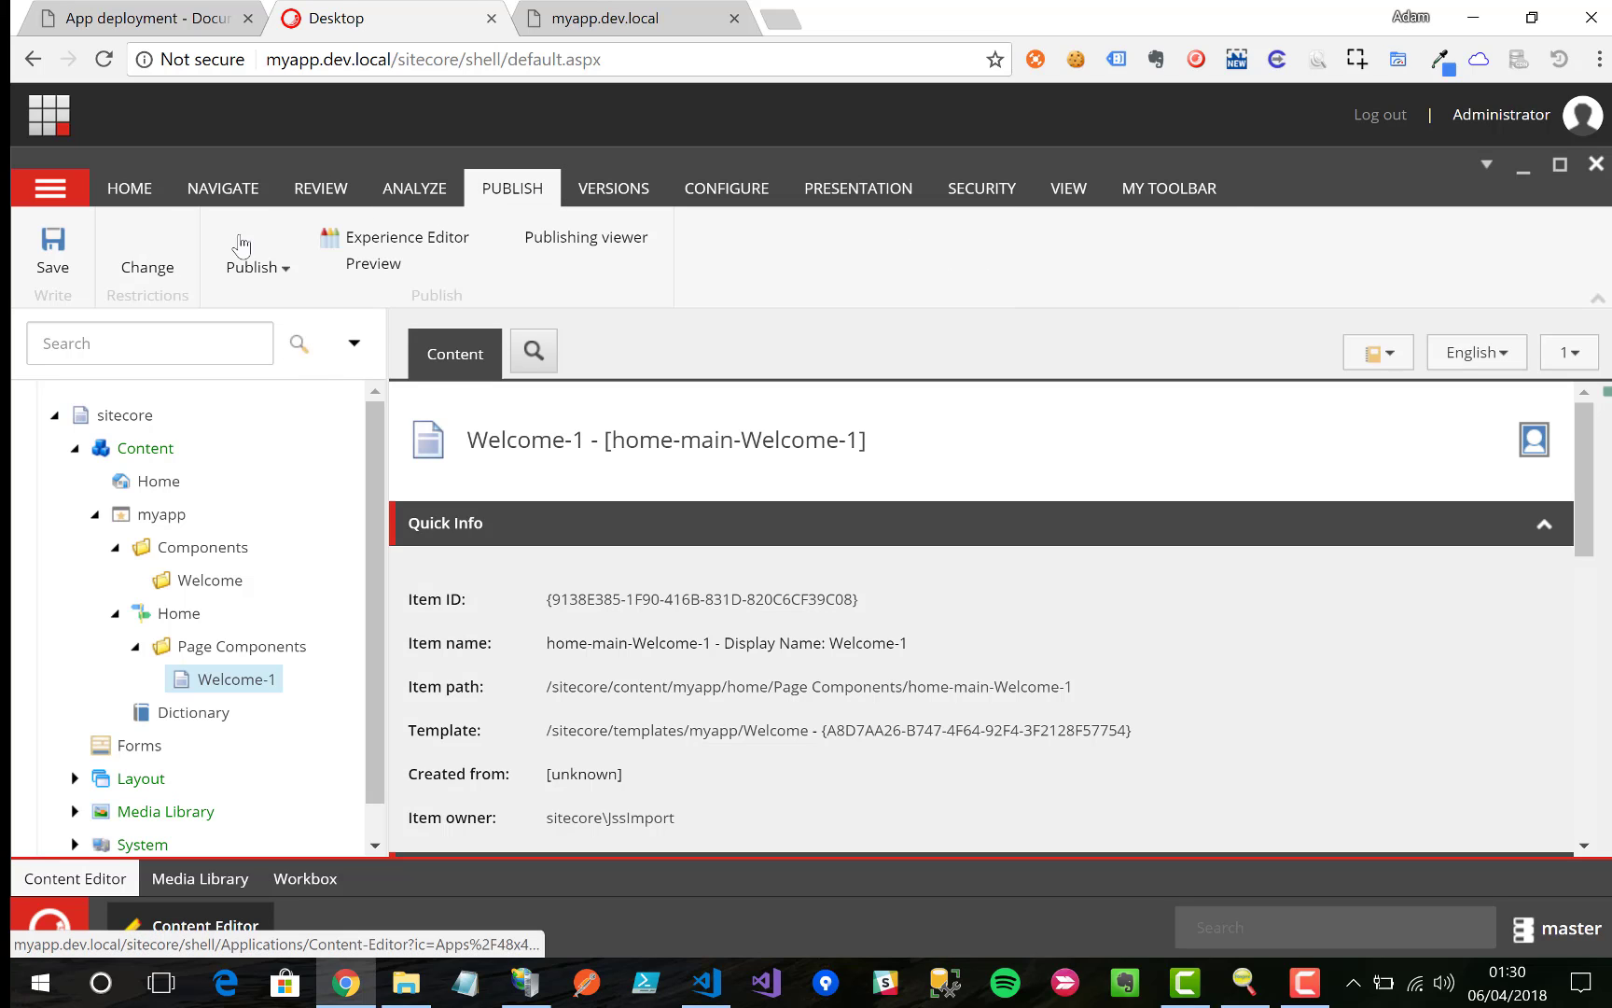
{"action": "left_click", "coordinate": [256, 265]}
{"action": "left_click", "coordinate": [294, 336]}
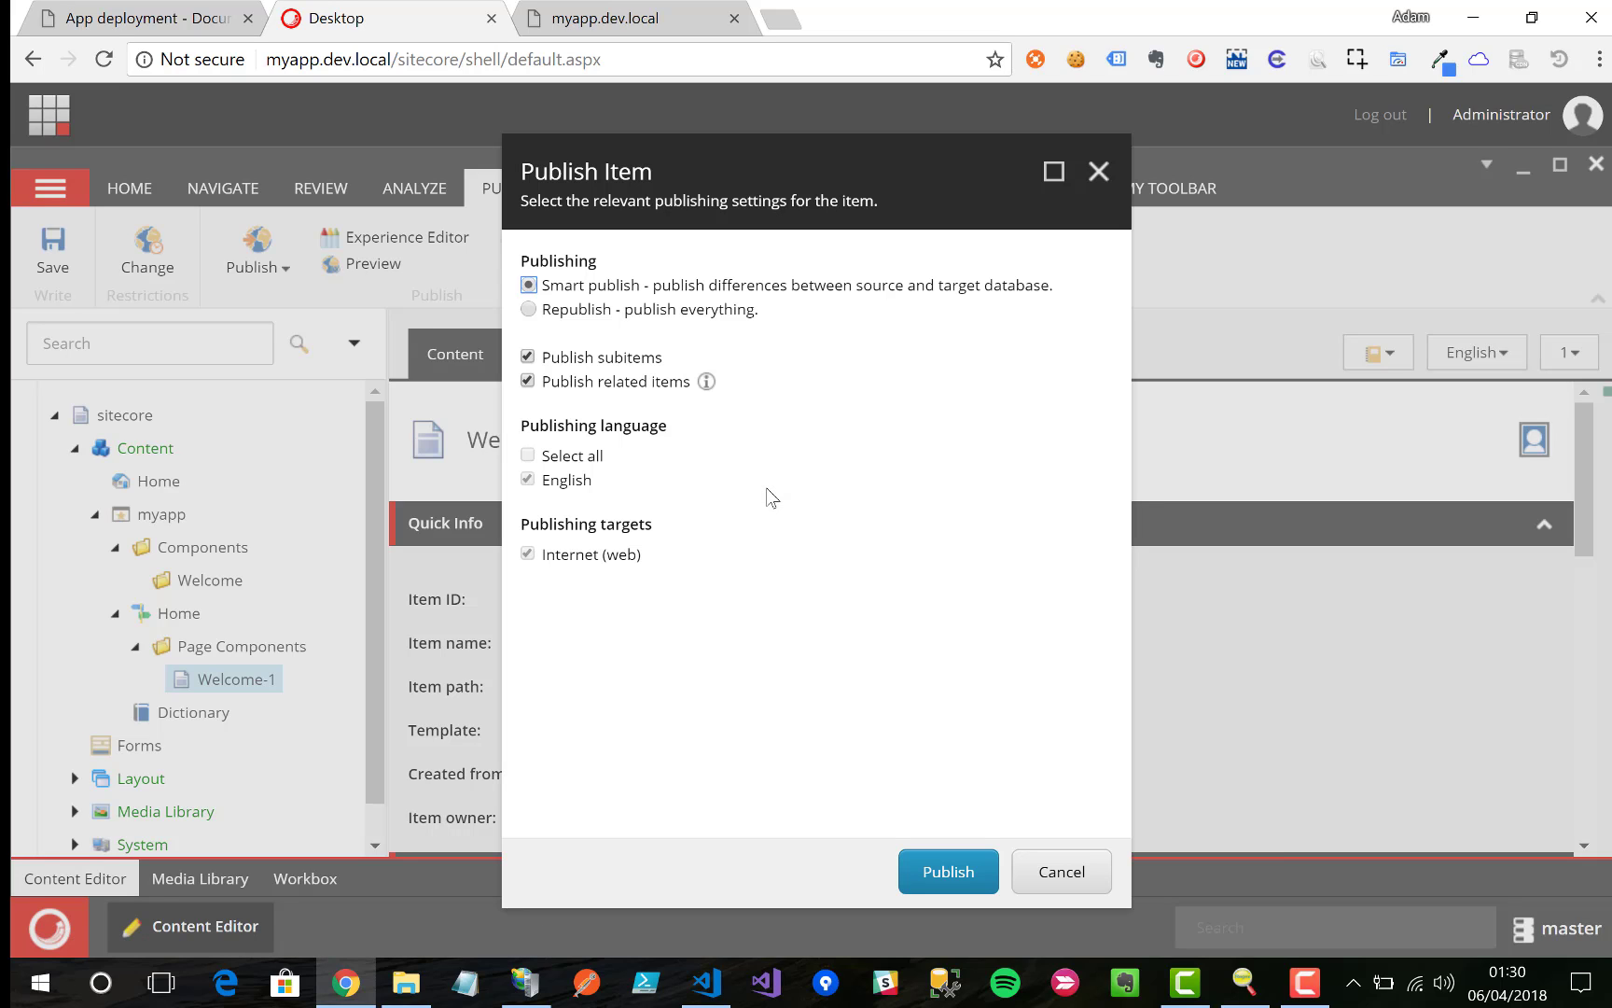
{"action": "left_click", "coordinate": [945, 894]}
{"action": "left_click", "coordinate": [948, 638]}
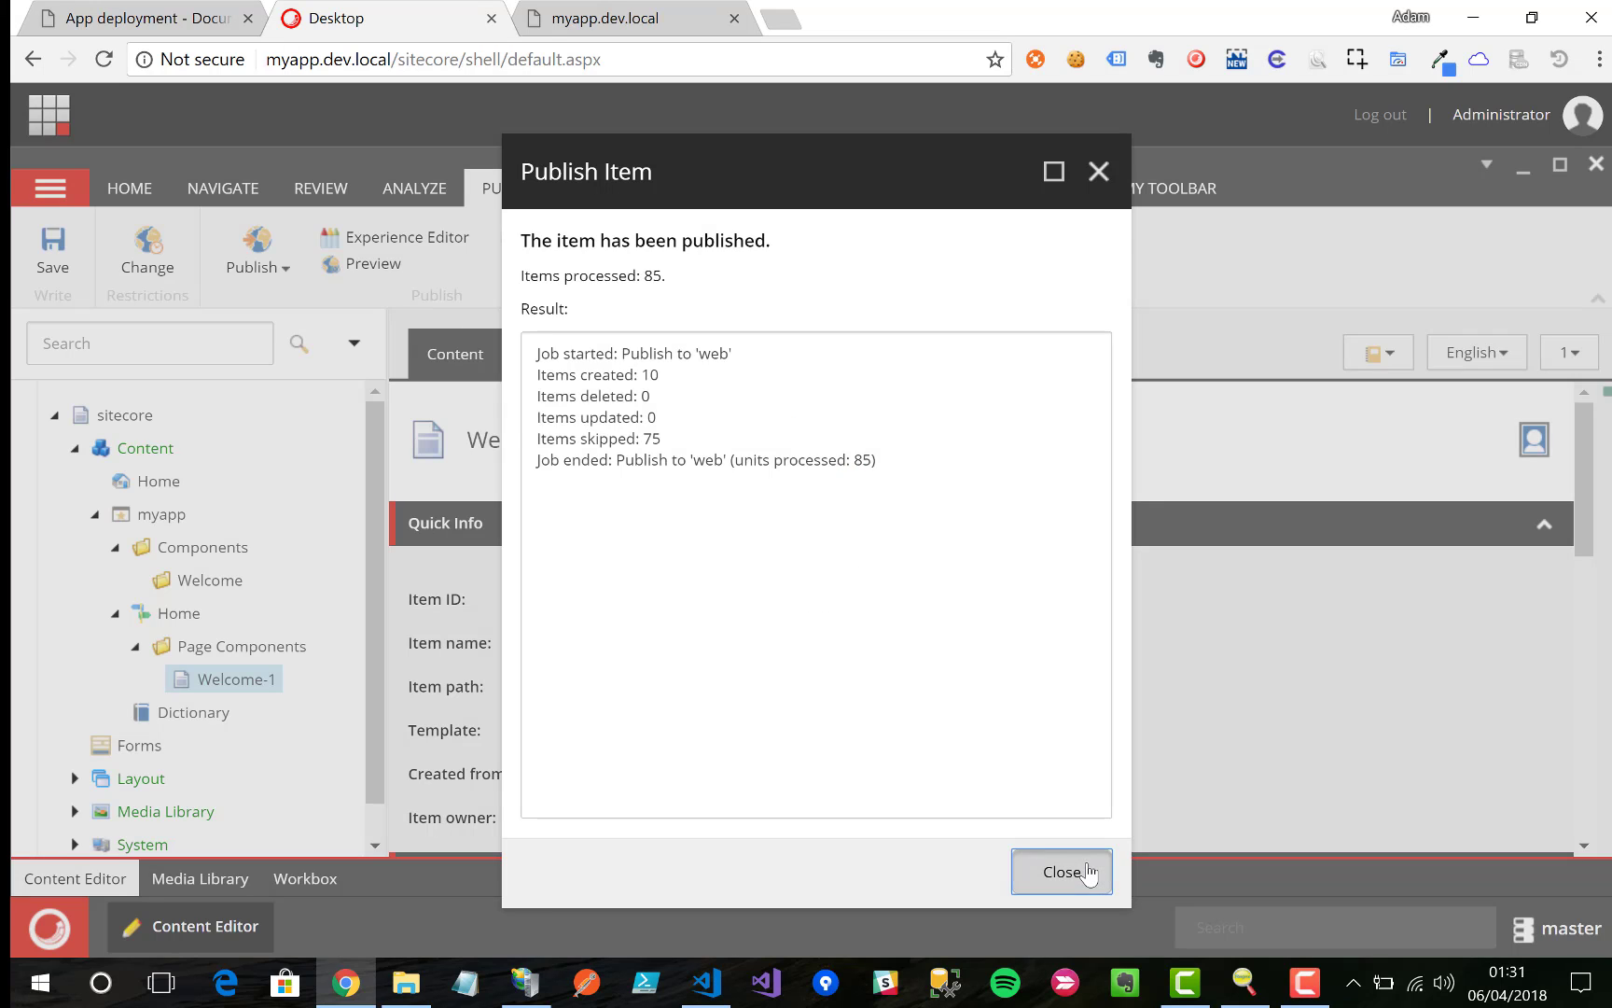
{"action": "left_click", "coordinate": [1061, 872]}
{"action": "left_click", "coordinate": [644, 18]}
Step: Reload myapp.dev.local to confirm the heading shows '+ Demo!', then return to the Sitecore tab
{"action": "left_click", "coordinate": [482, 58]}
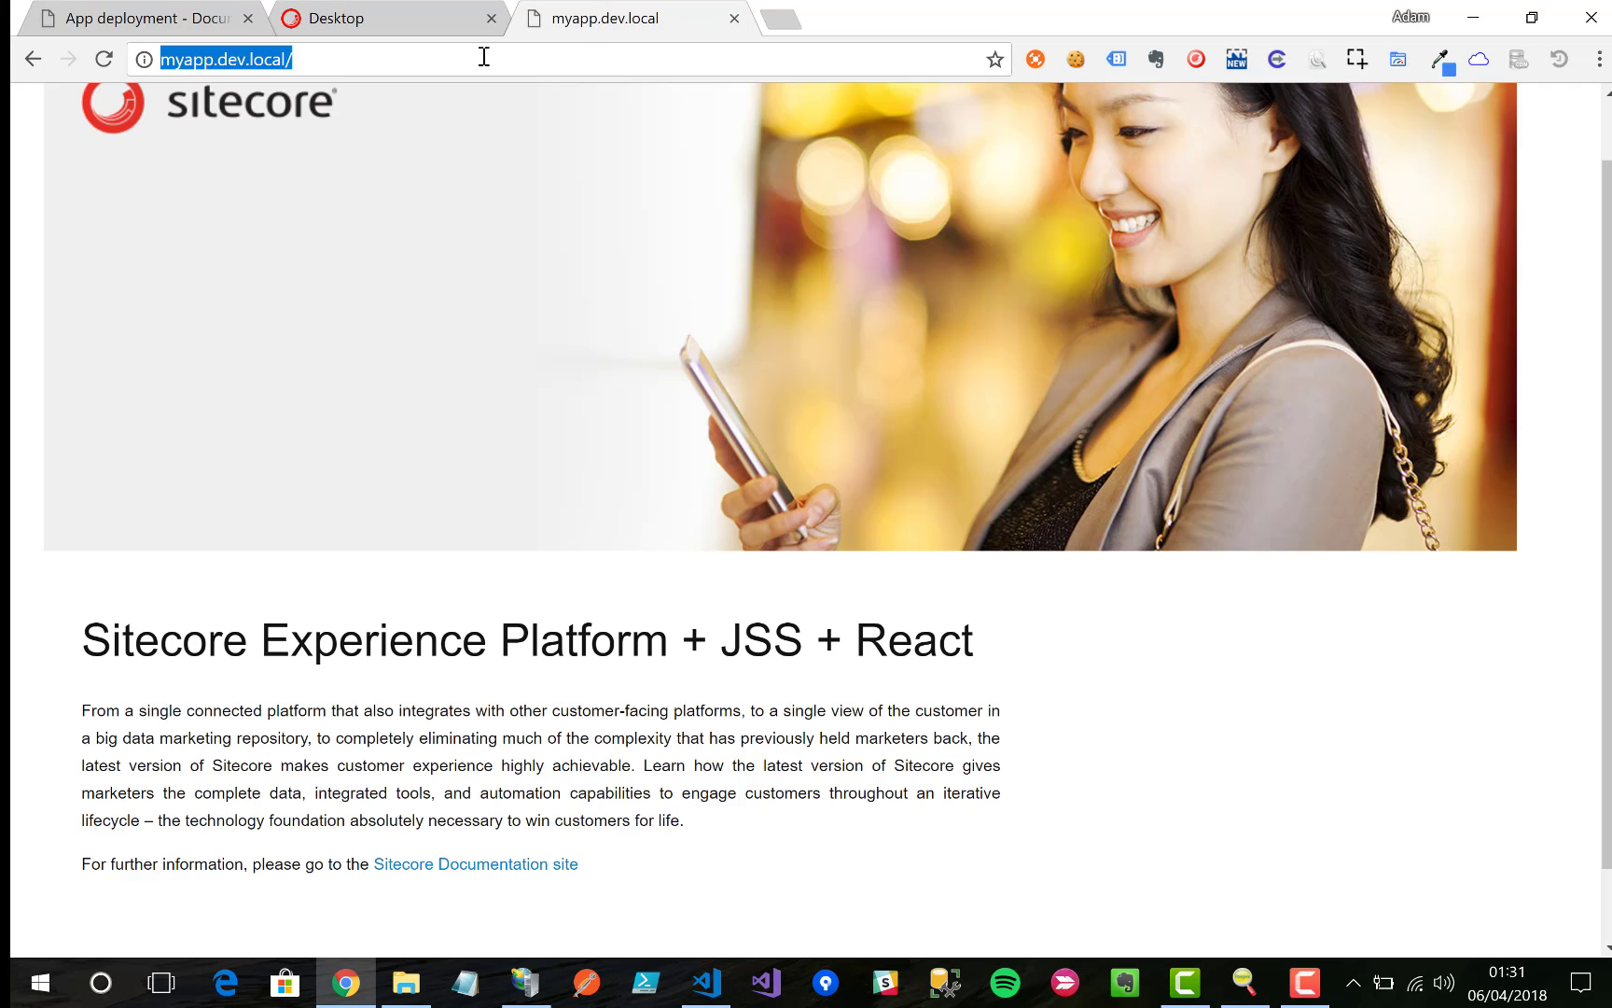
{"action": "key", "text": "Return"}
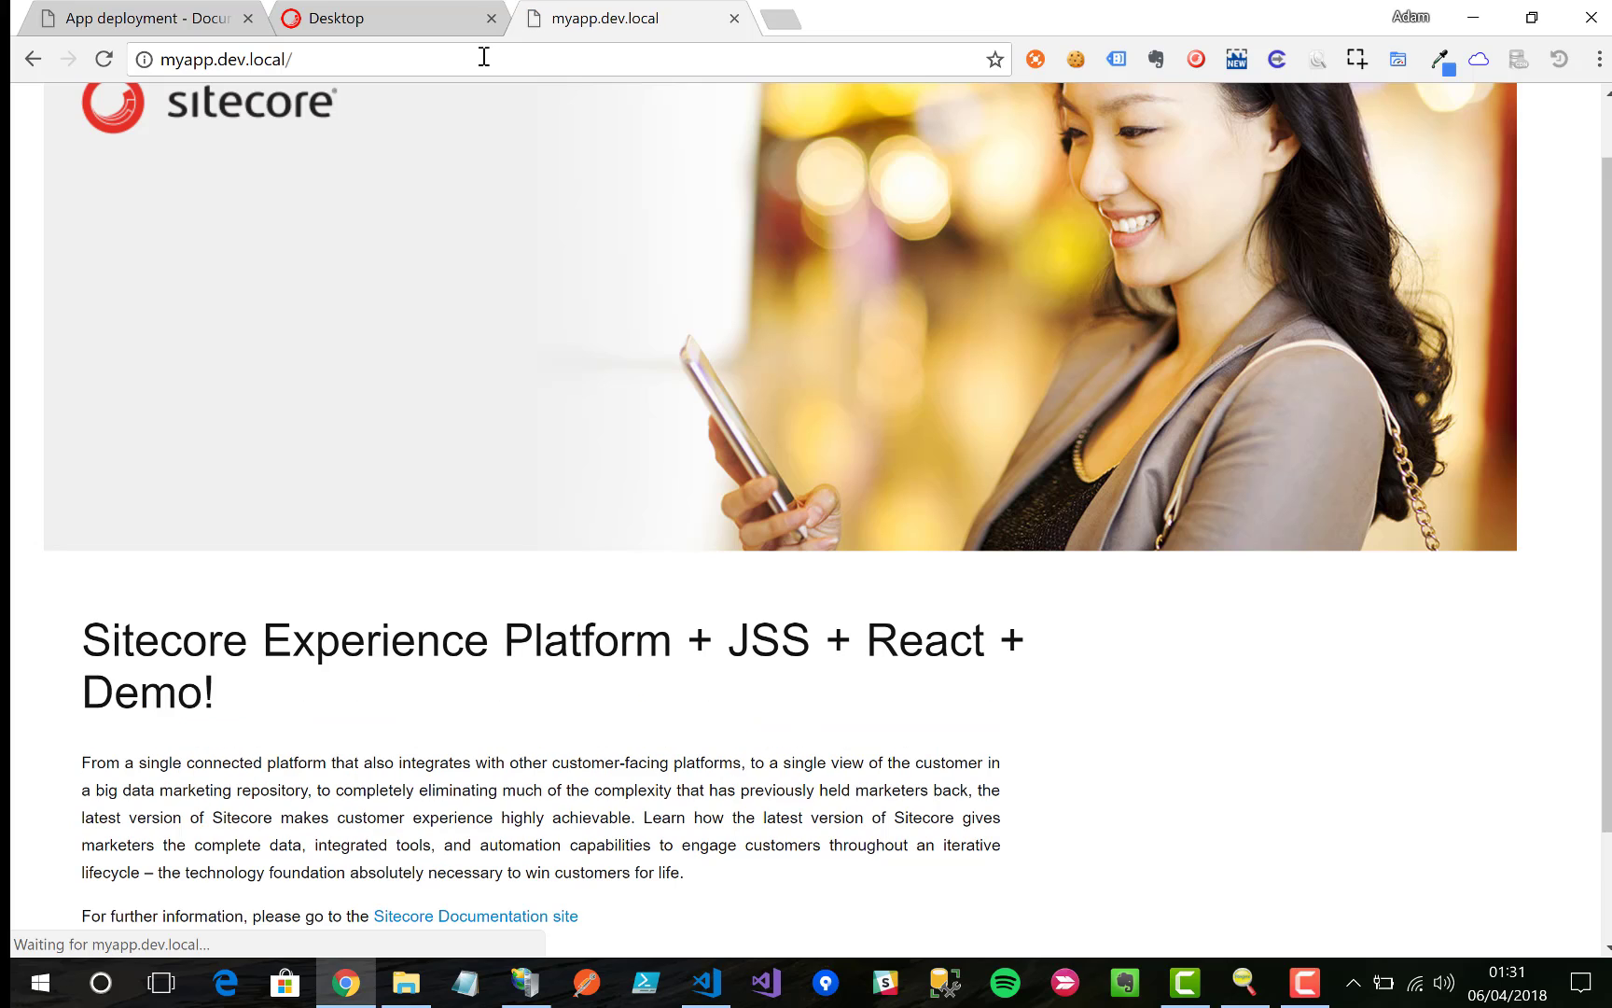
{"action": "scroll", "coordinate": [672, 382], "scroll_direction": "up", "scroll_amount": 1}
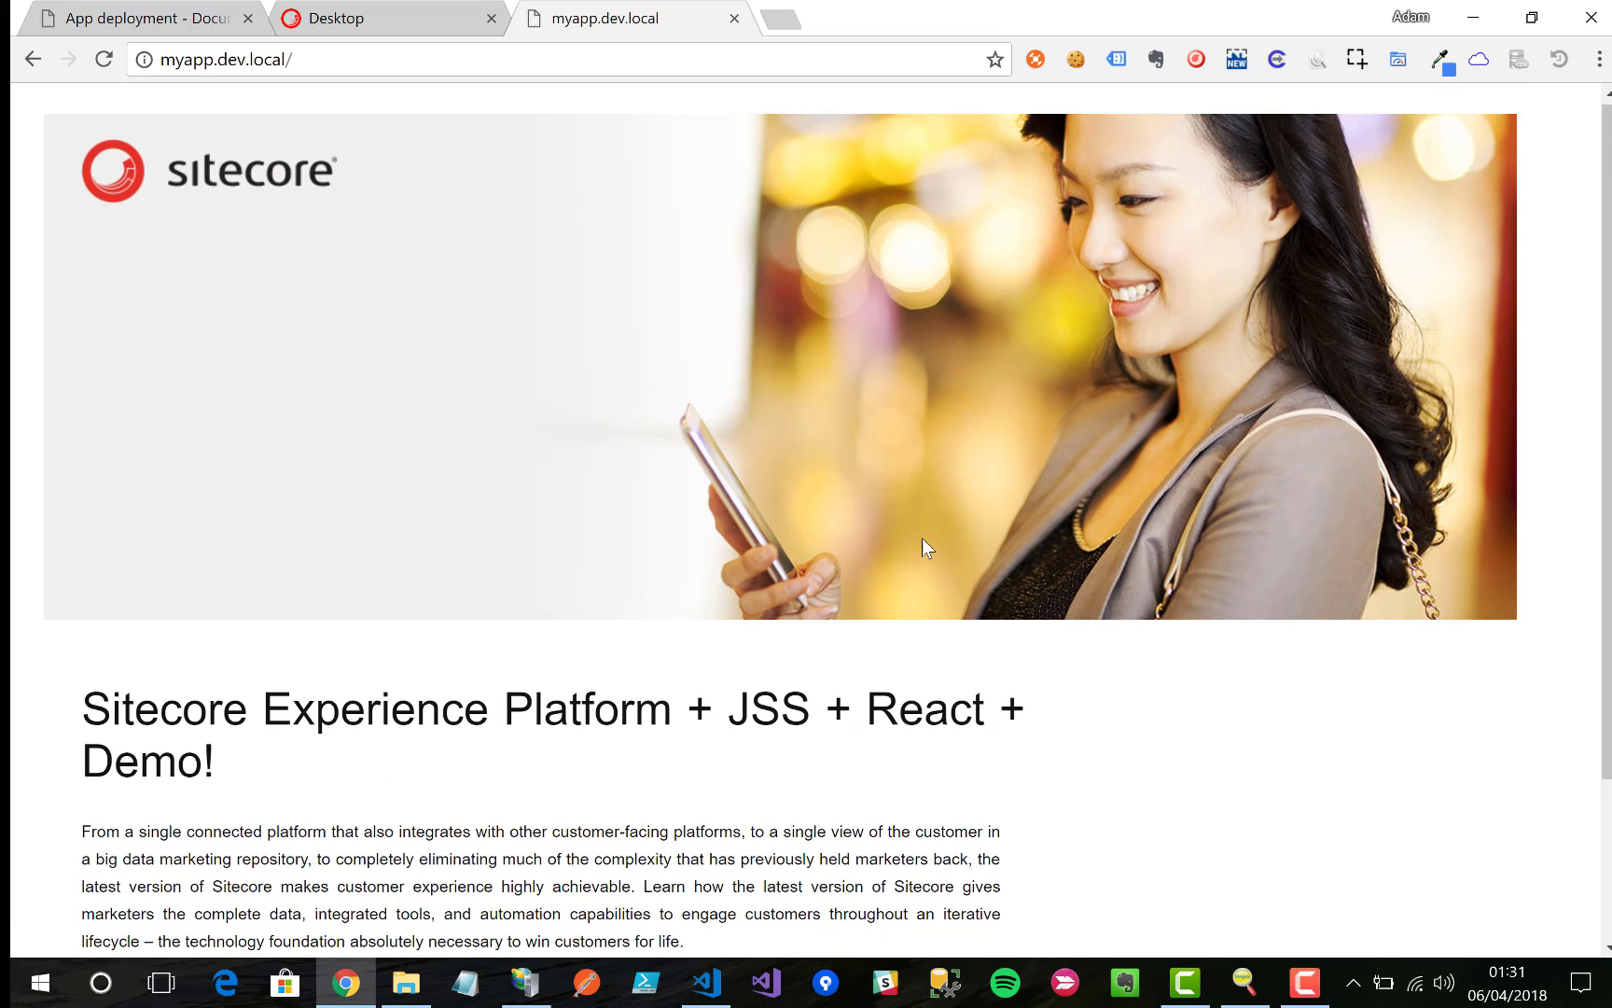
{"action": "left_click_drag", "start_coordinate": [1005, 709], "coordinate": [1029, 751]}
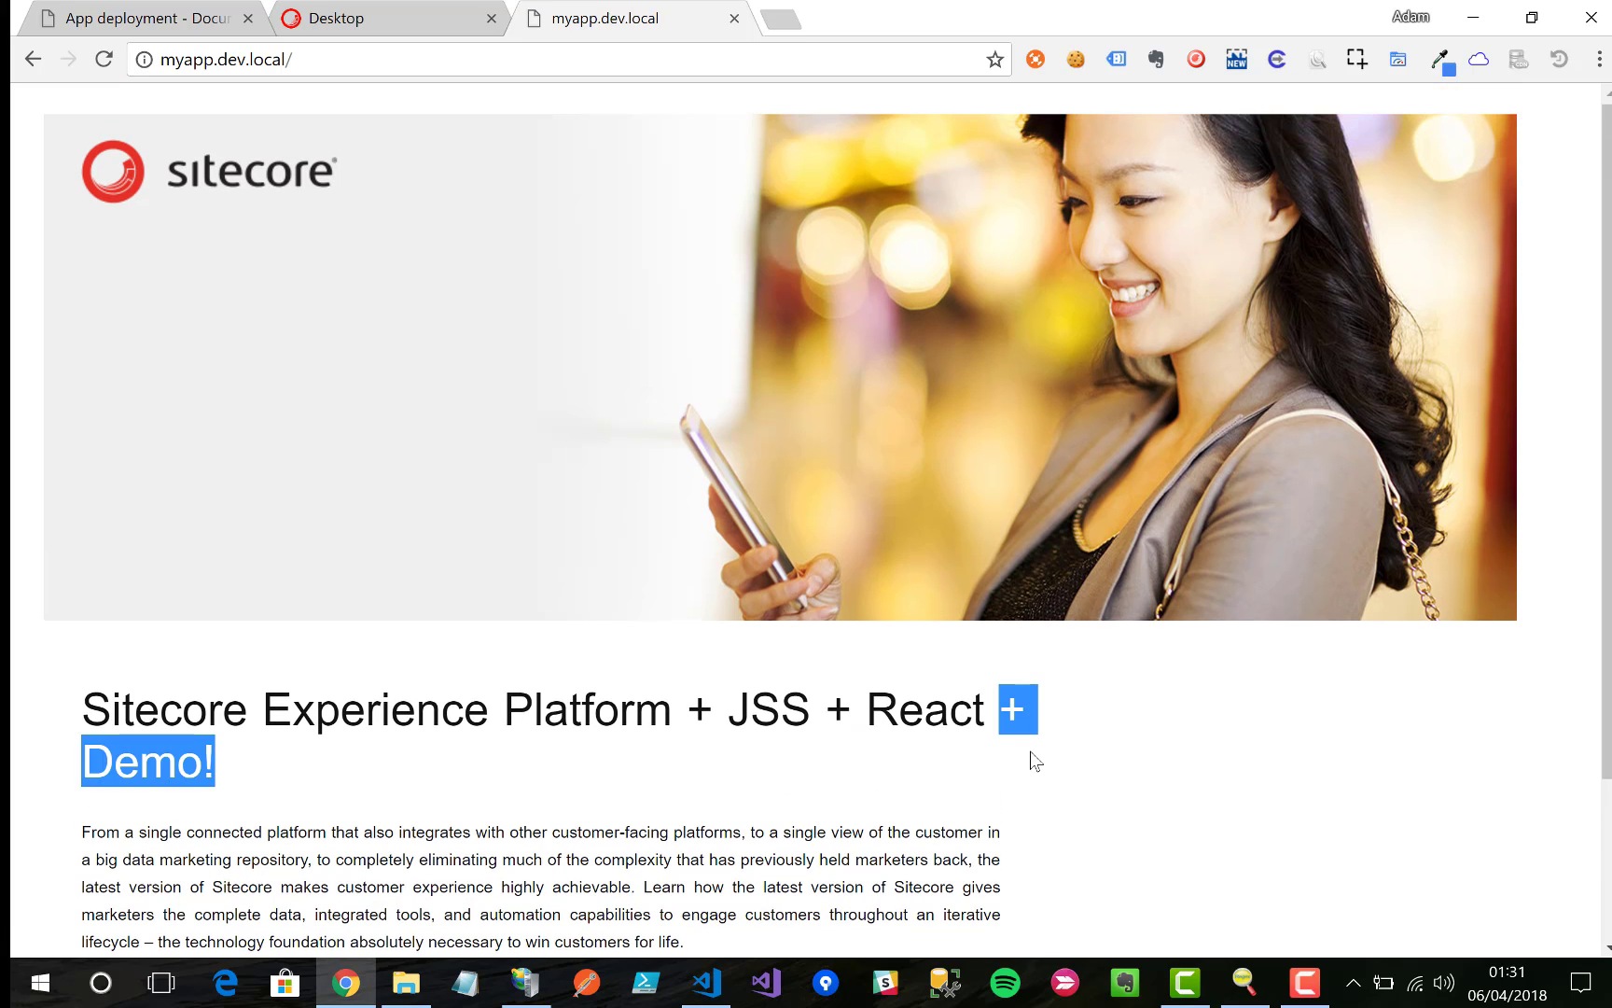
{"action": "left_click", "coordinate": [1059, 753]}
{"action": "key", "text": "ctrl+shift+Tab"}
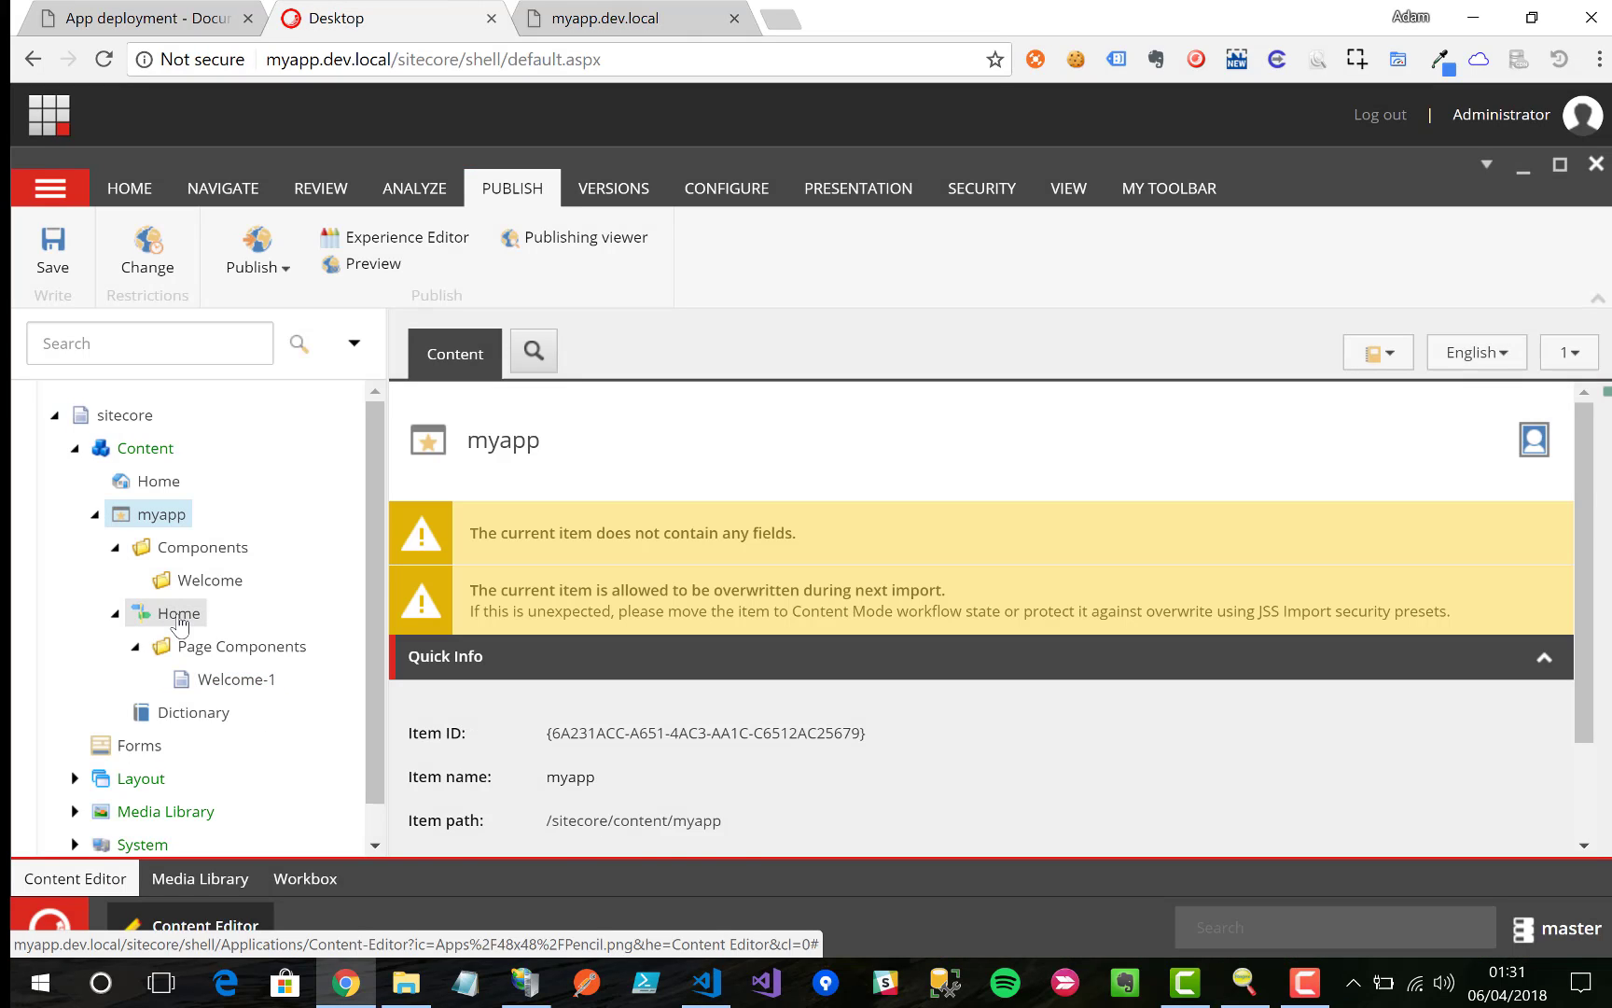
Step: Open the Home item in the Experience Editor and publish it through the workflow
{"action": "left_click", "coordinate": [179, 615]}
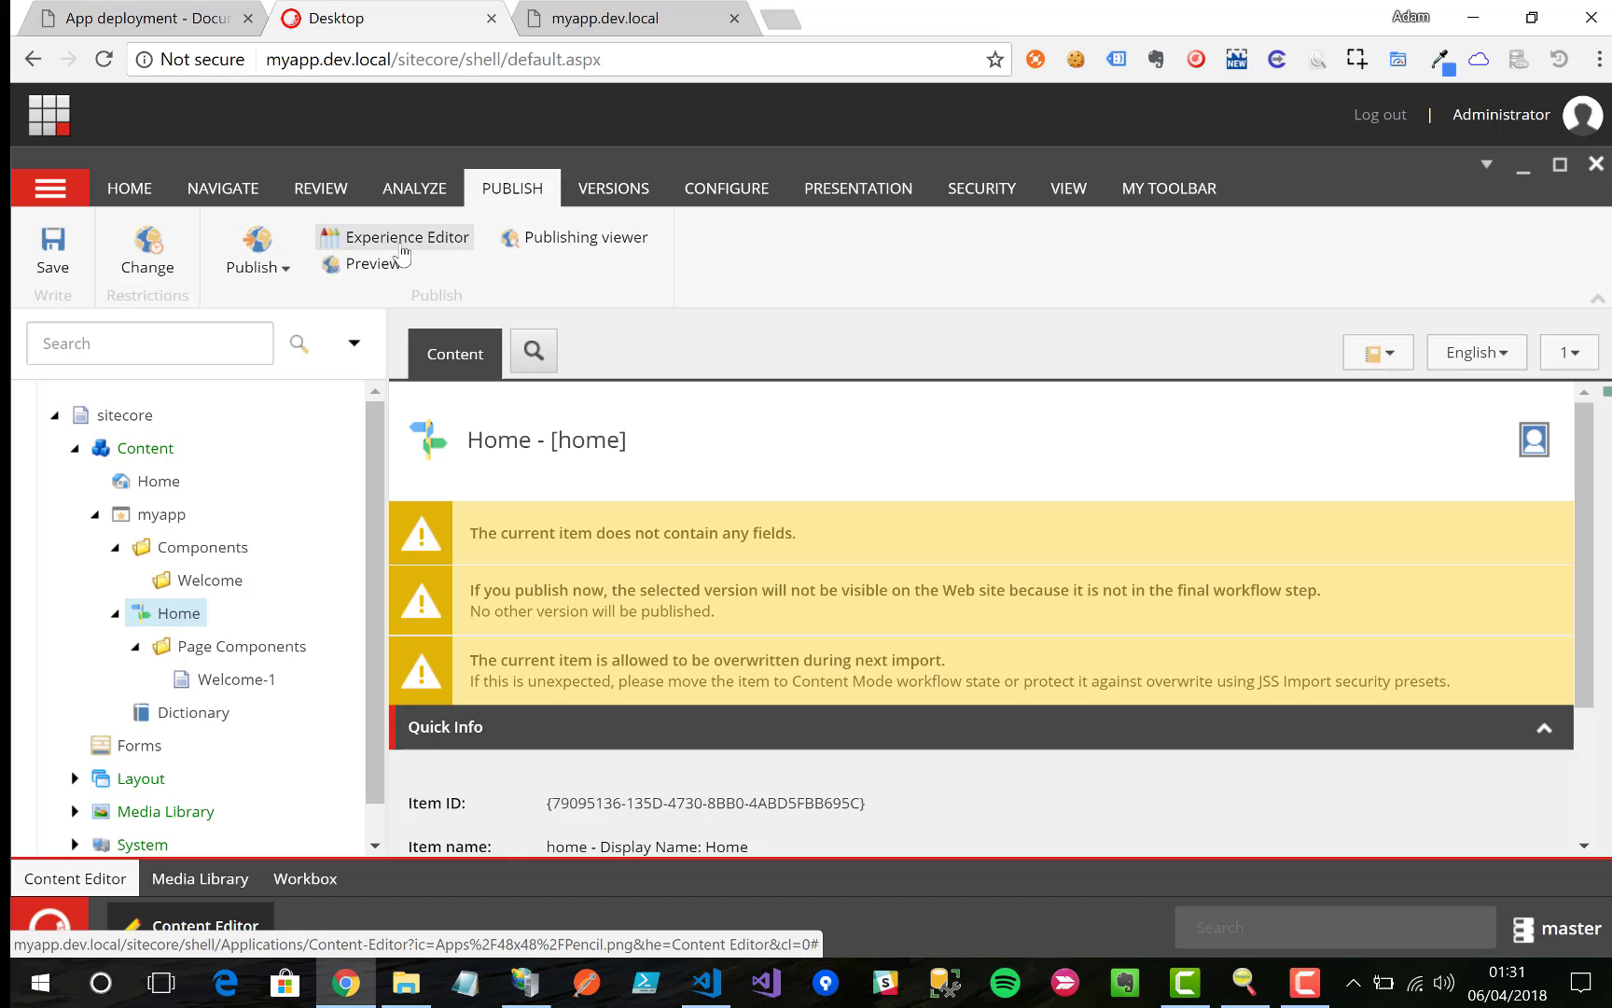
{"action": "left_click", "coordinate": [400, 240]}
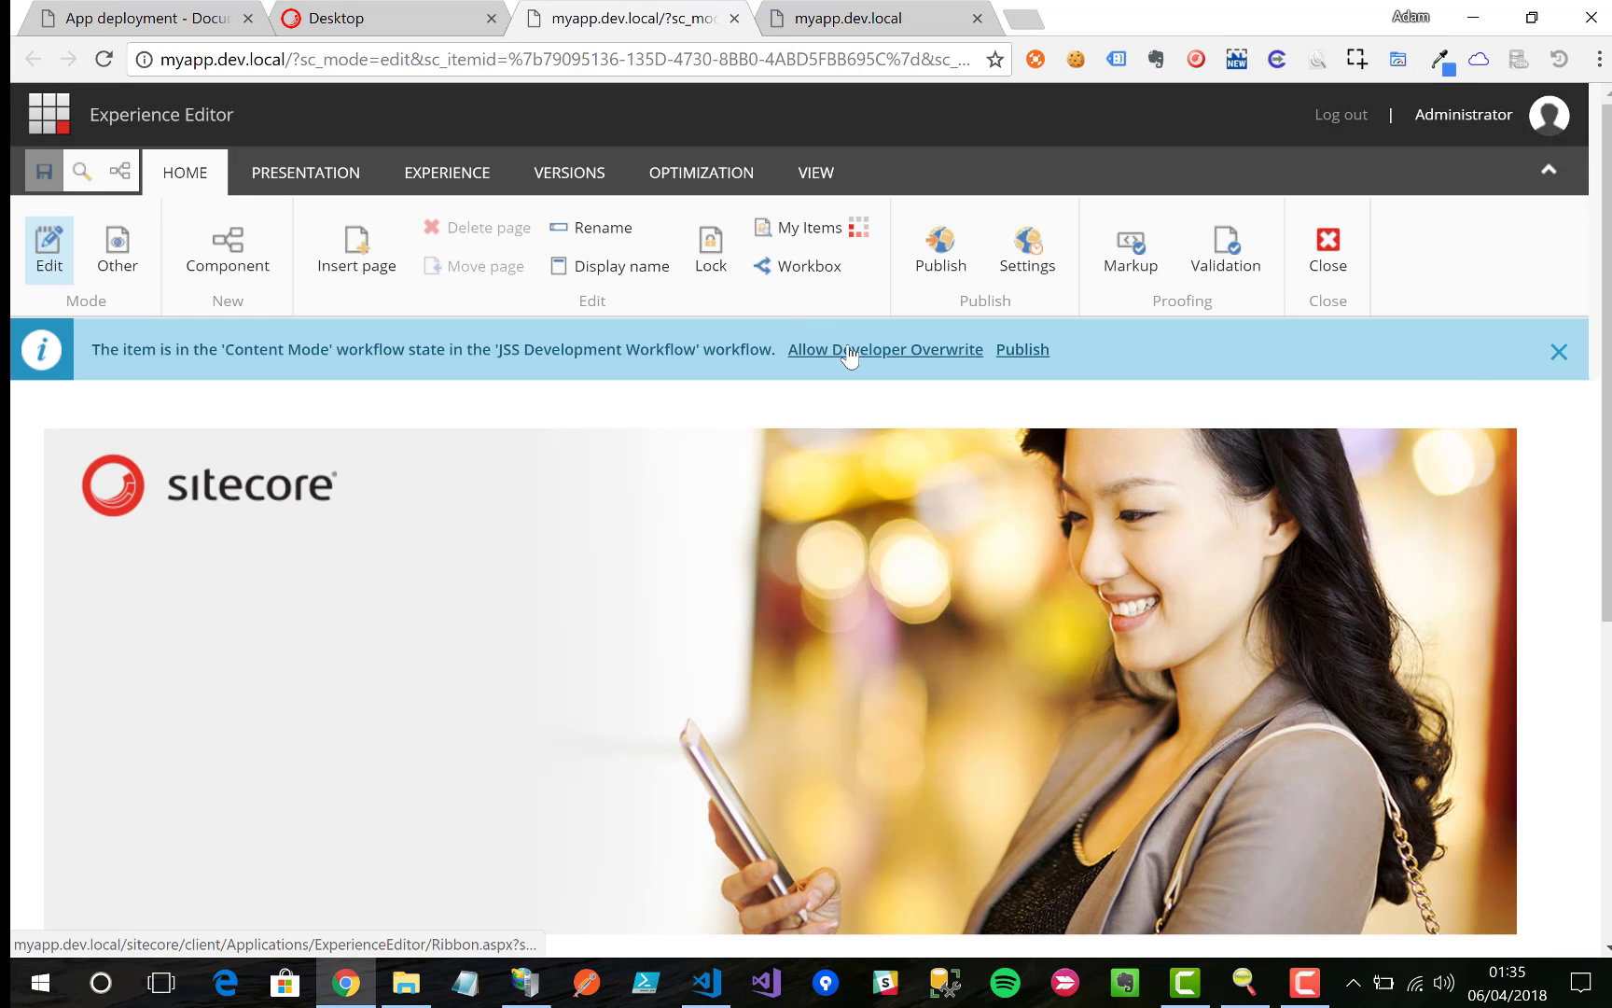
{"action": "left_click", "coordinate": [1041, 351]}
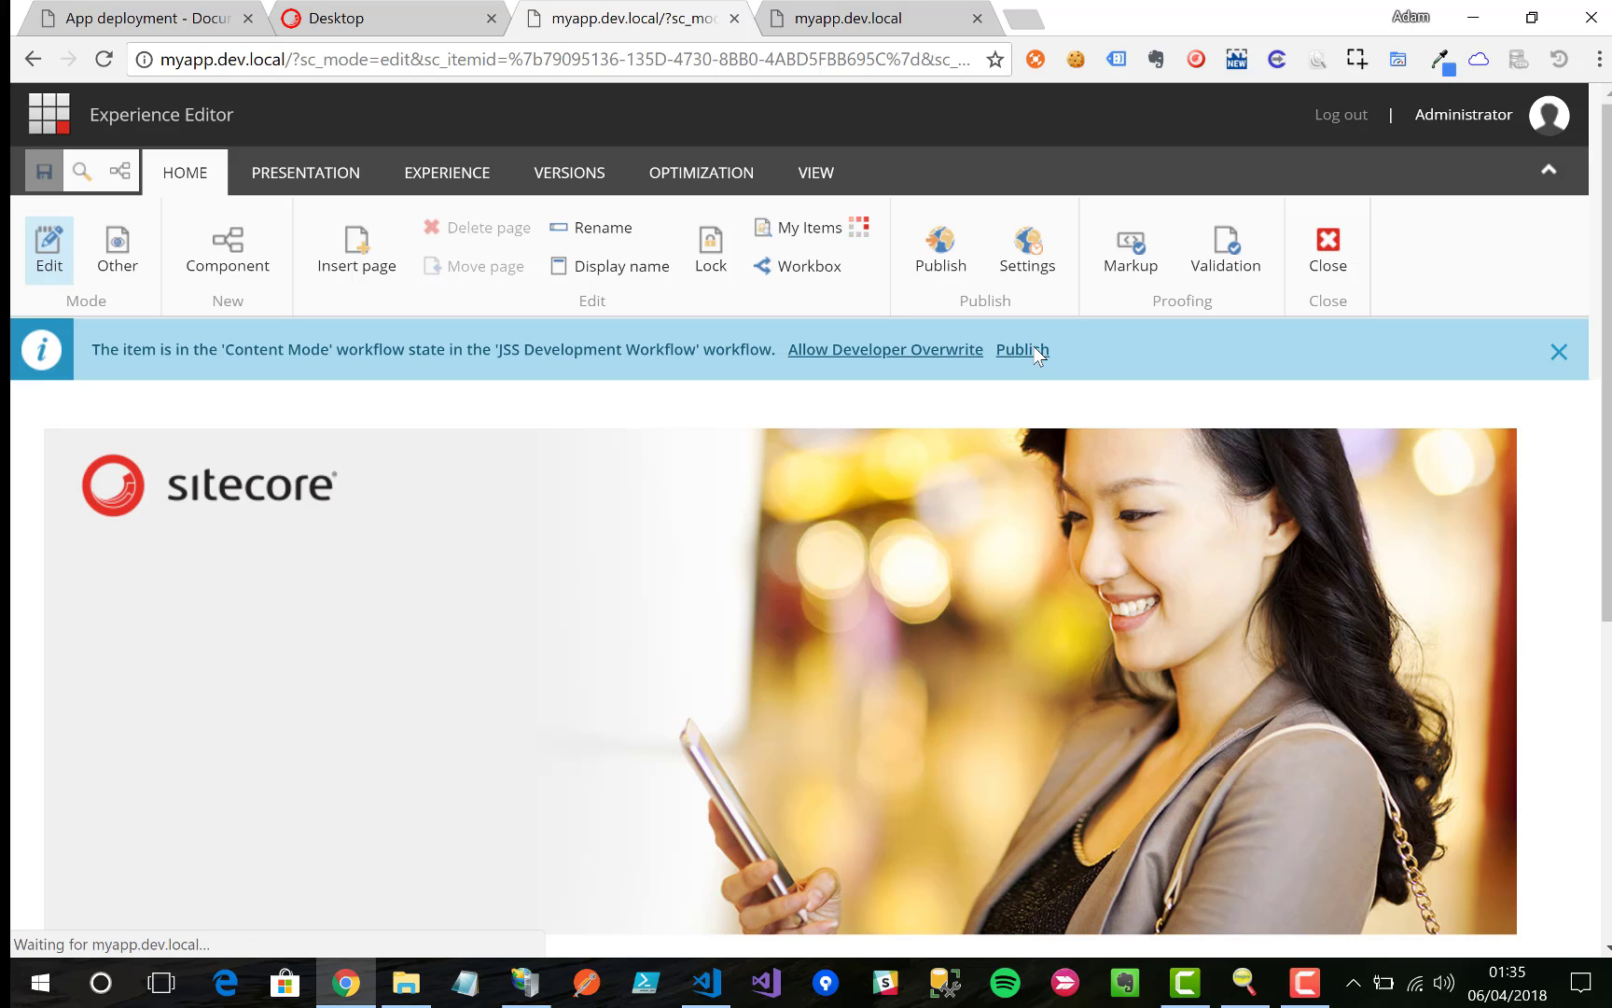
{"action": "scroll", "coordinate": [341, 442], "scroll_direction": "down", "scroll_amount": 5}
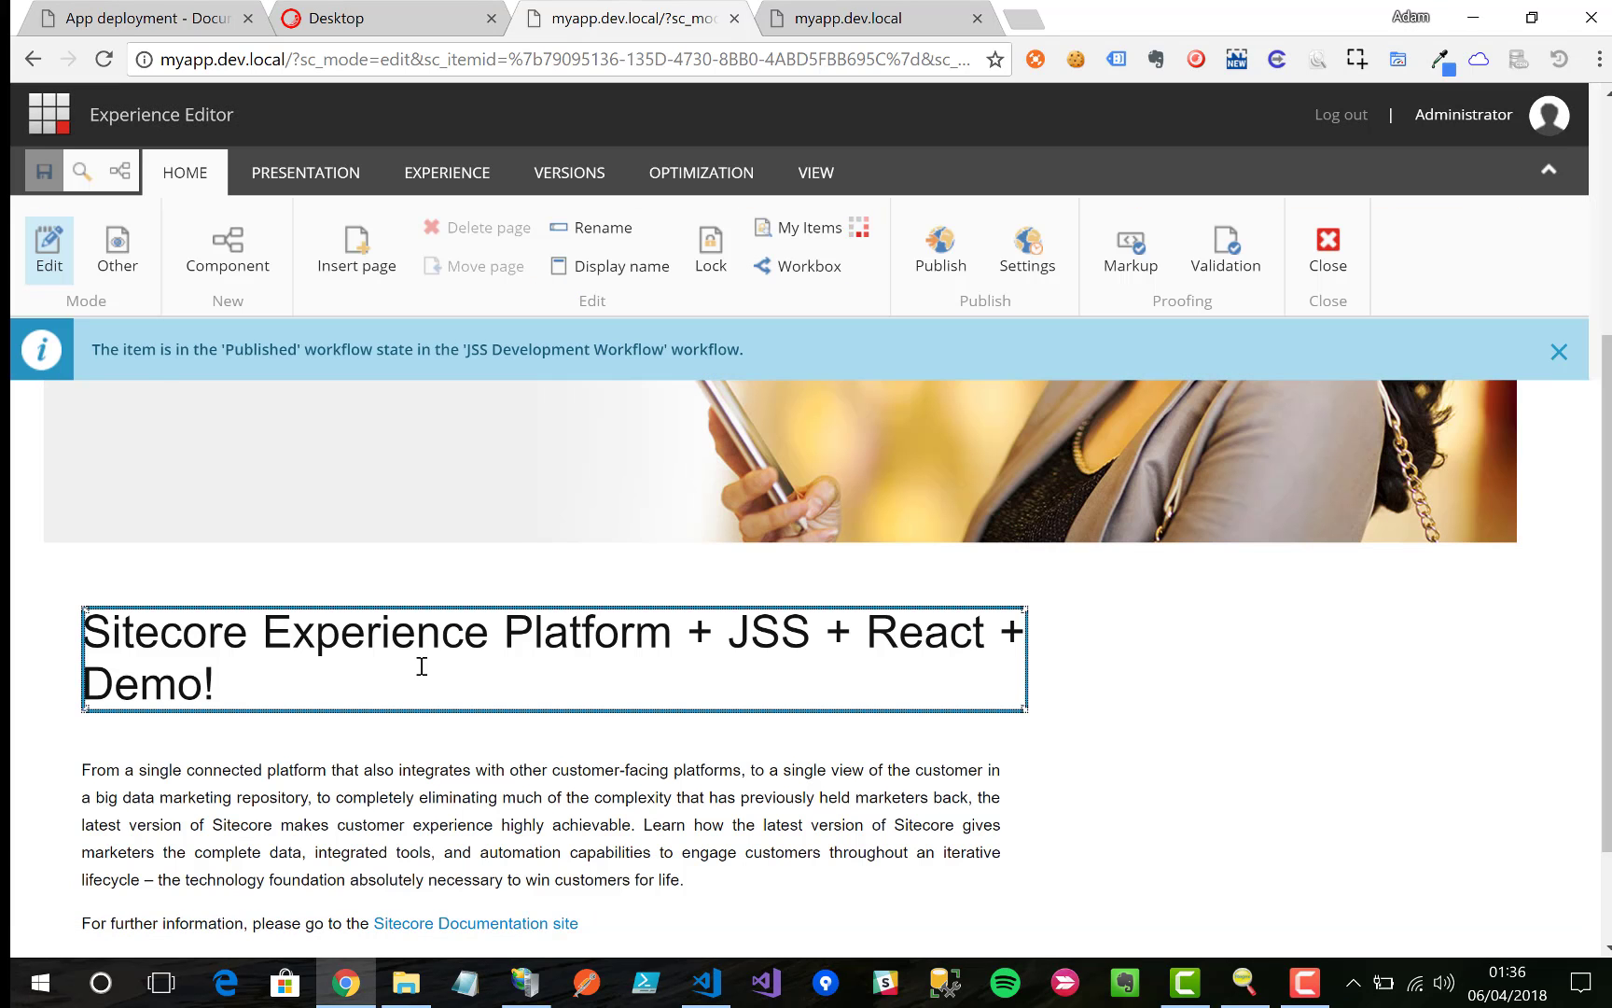
Step: Add 'Testing Experience Editor Support.' as the first line of the Welcome text and save
{"action": "left_click", "coordinate": [421, 666]}
{"action": "left_click", "coordinate": [125, 767]}
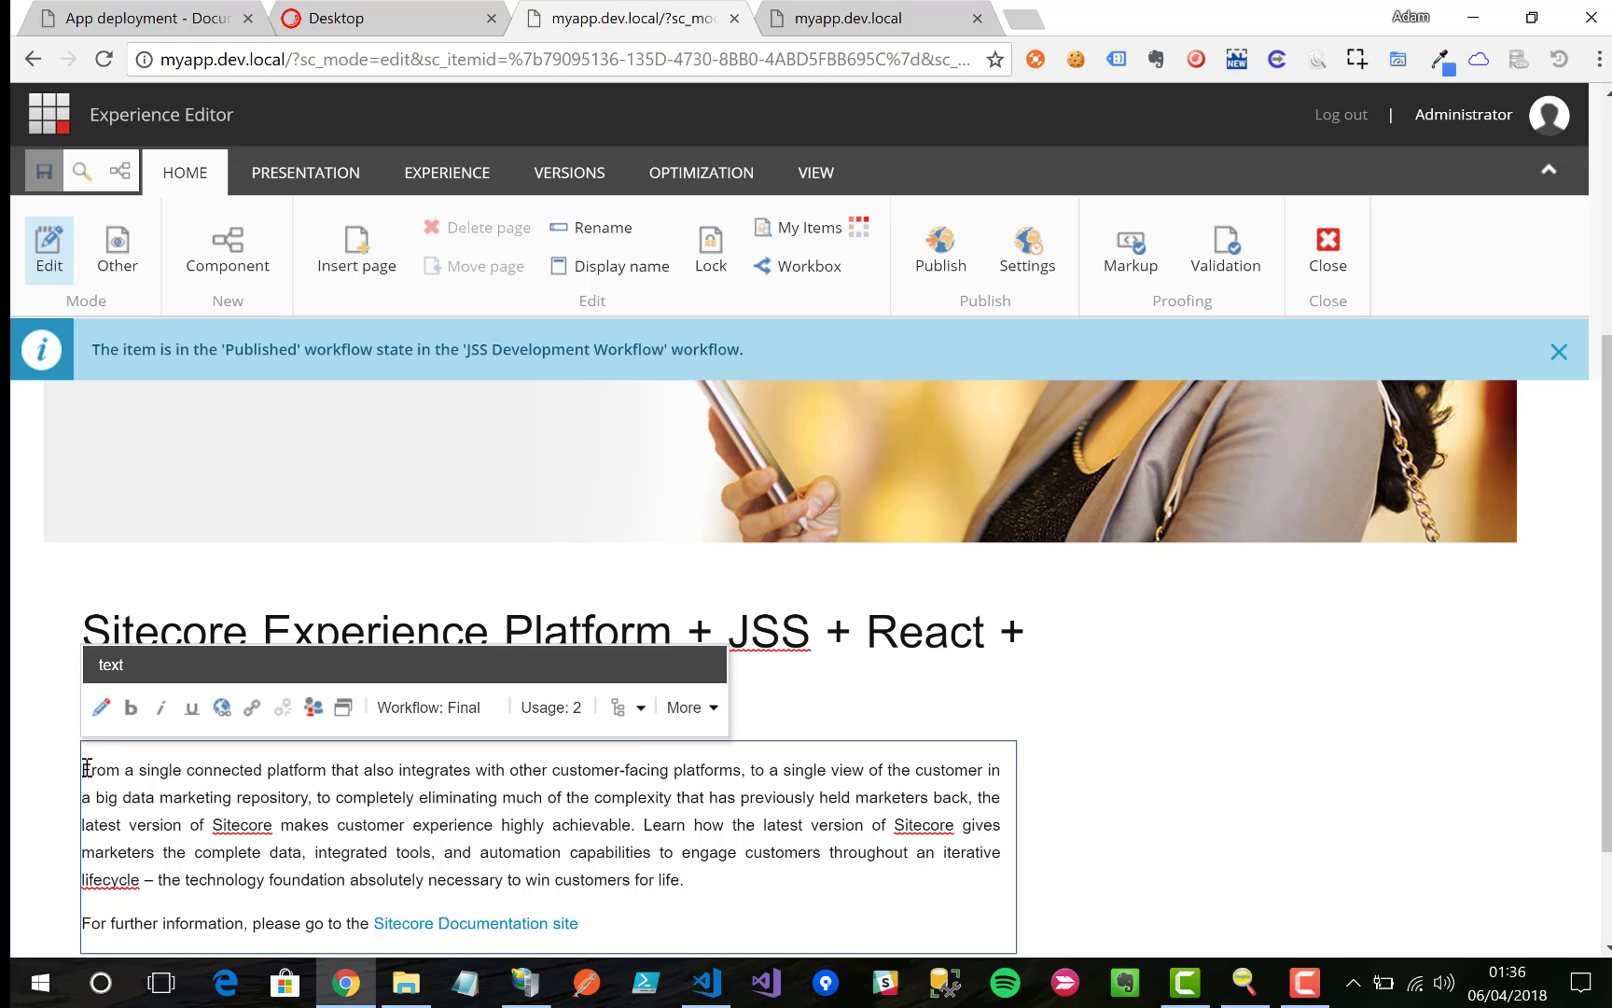
{"action": "type", "text": "Testing Experience Editor Support."}
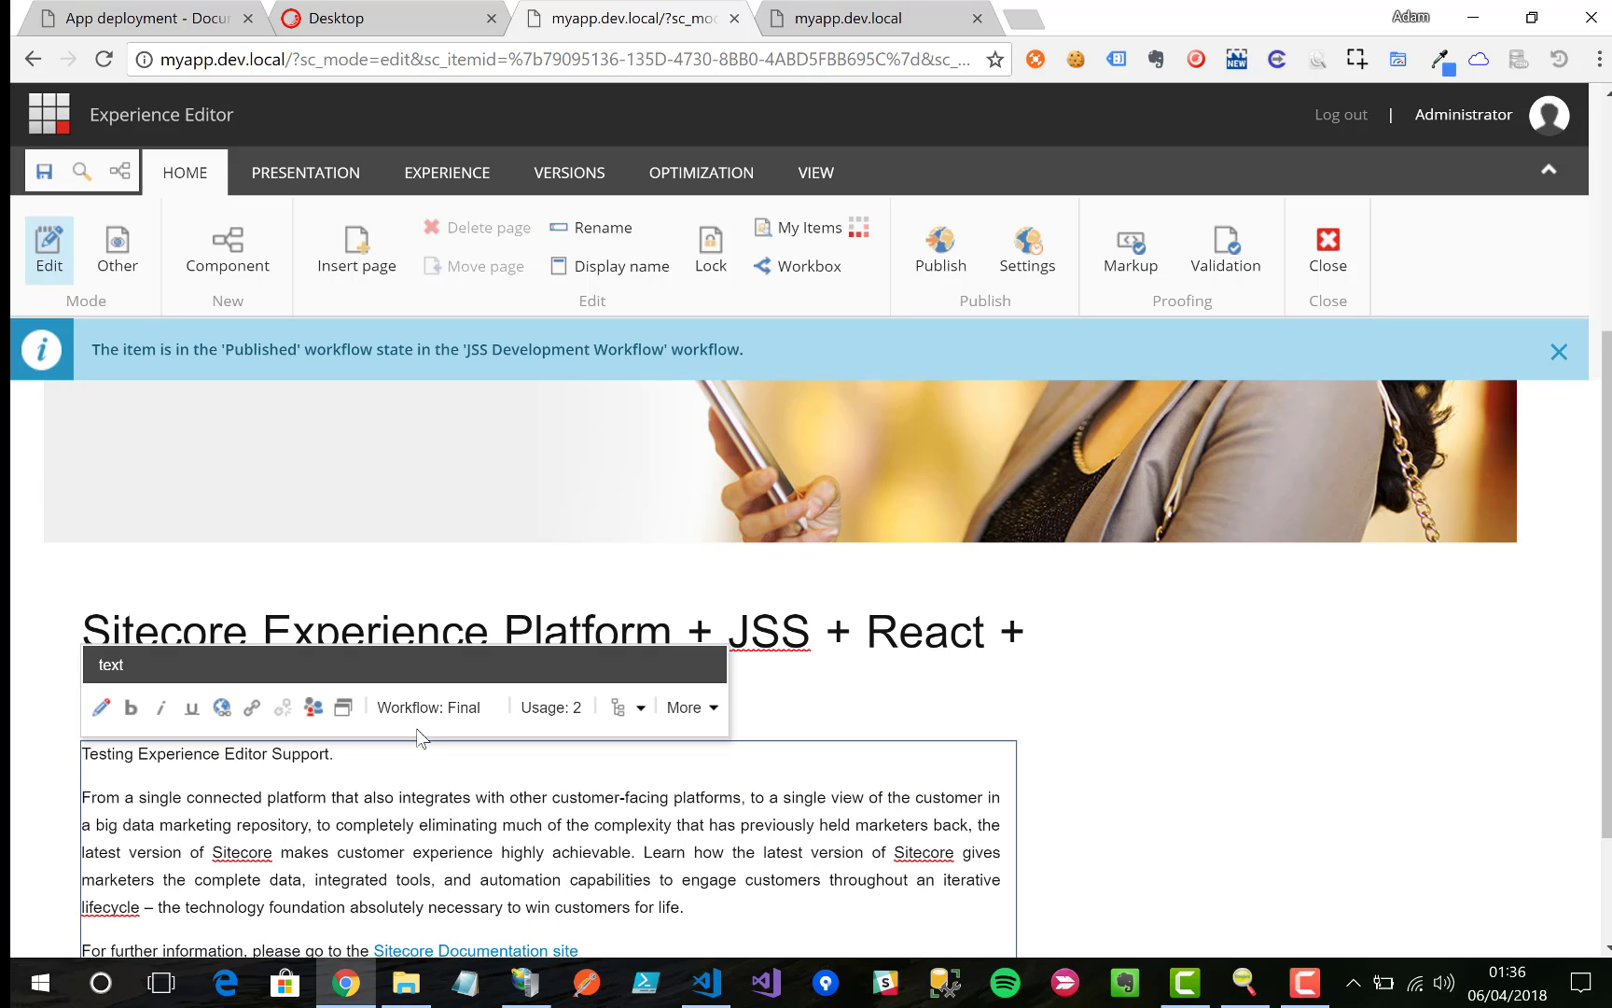
{"action": "left_click", "coordinate": [44, 171]}
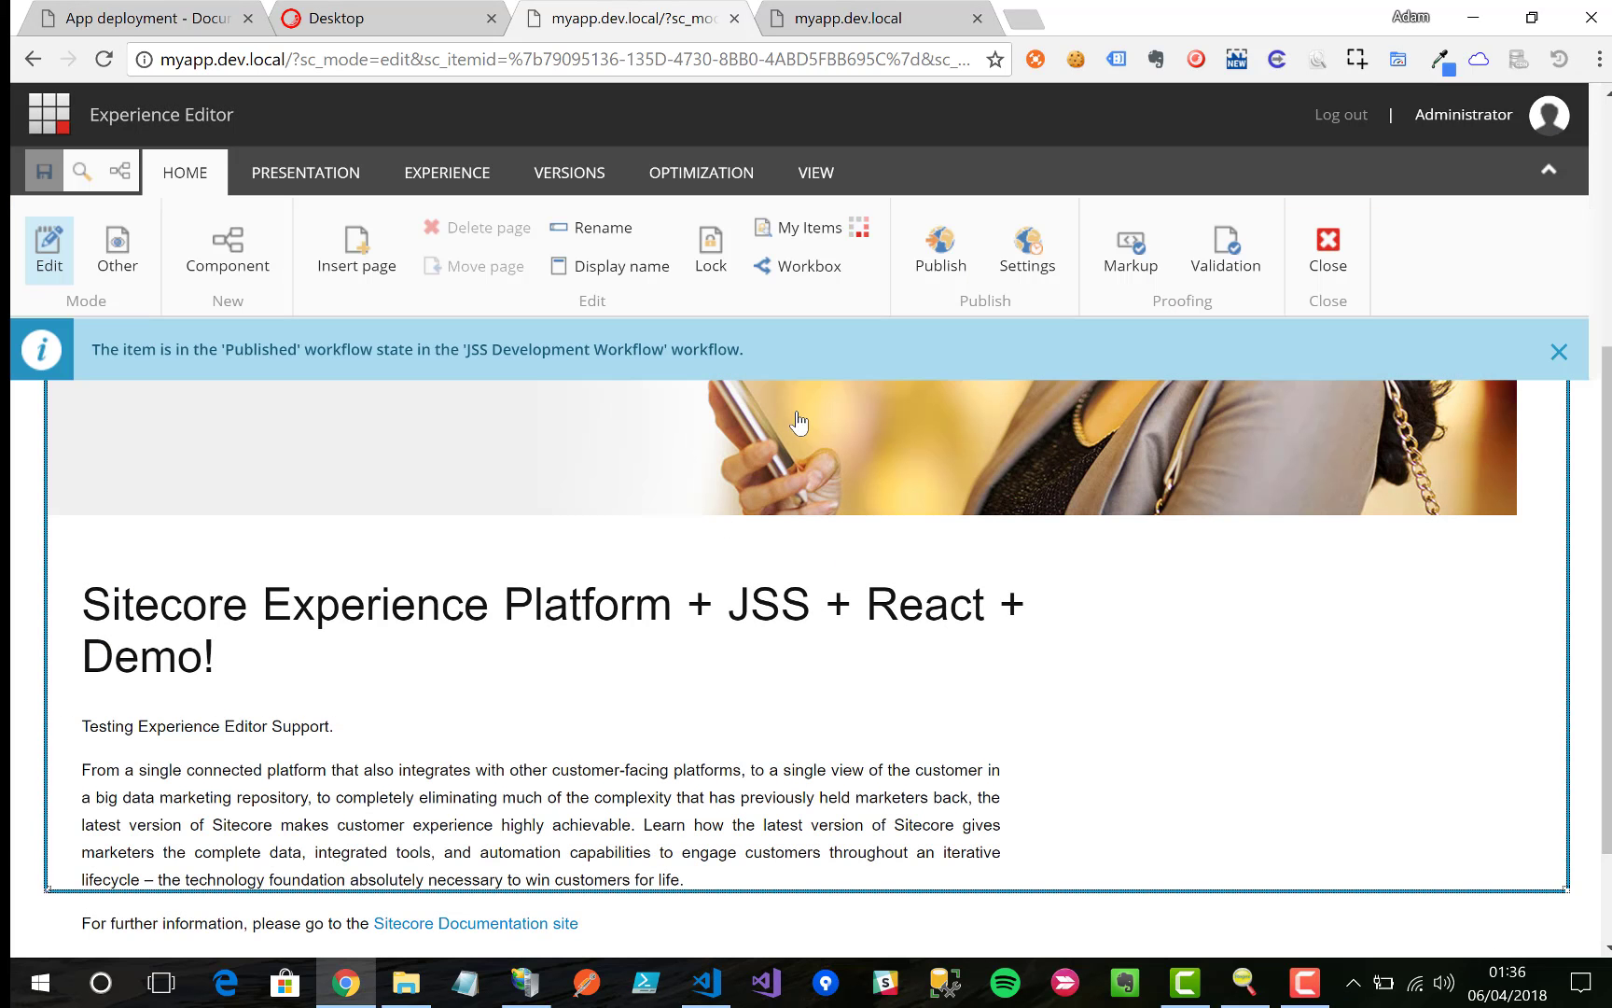
Step: Publish the edited Home page with its subitems to web, 2 items processed
{"action": "left_click", "coordinate": [939, 250]}
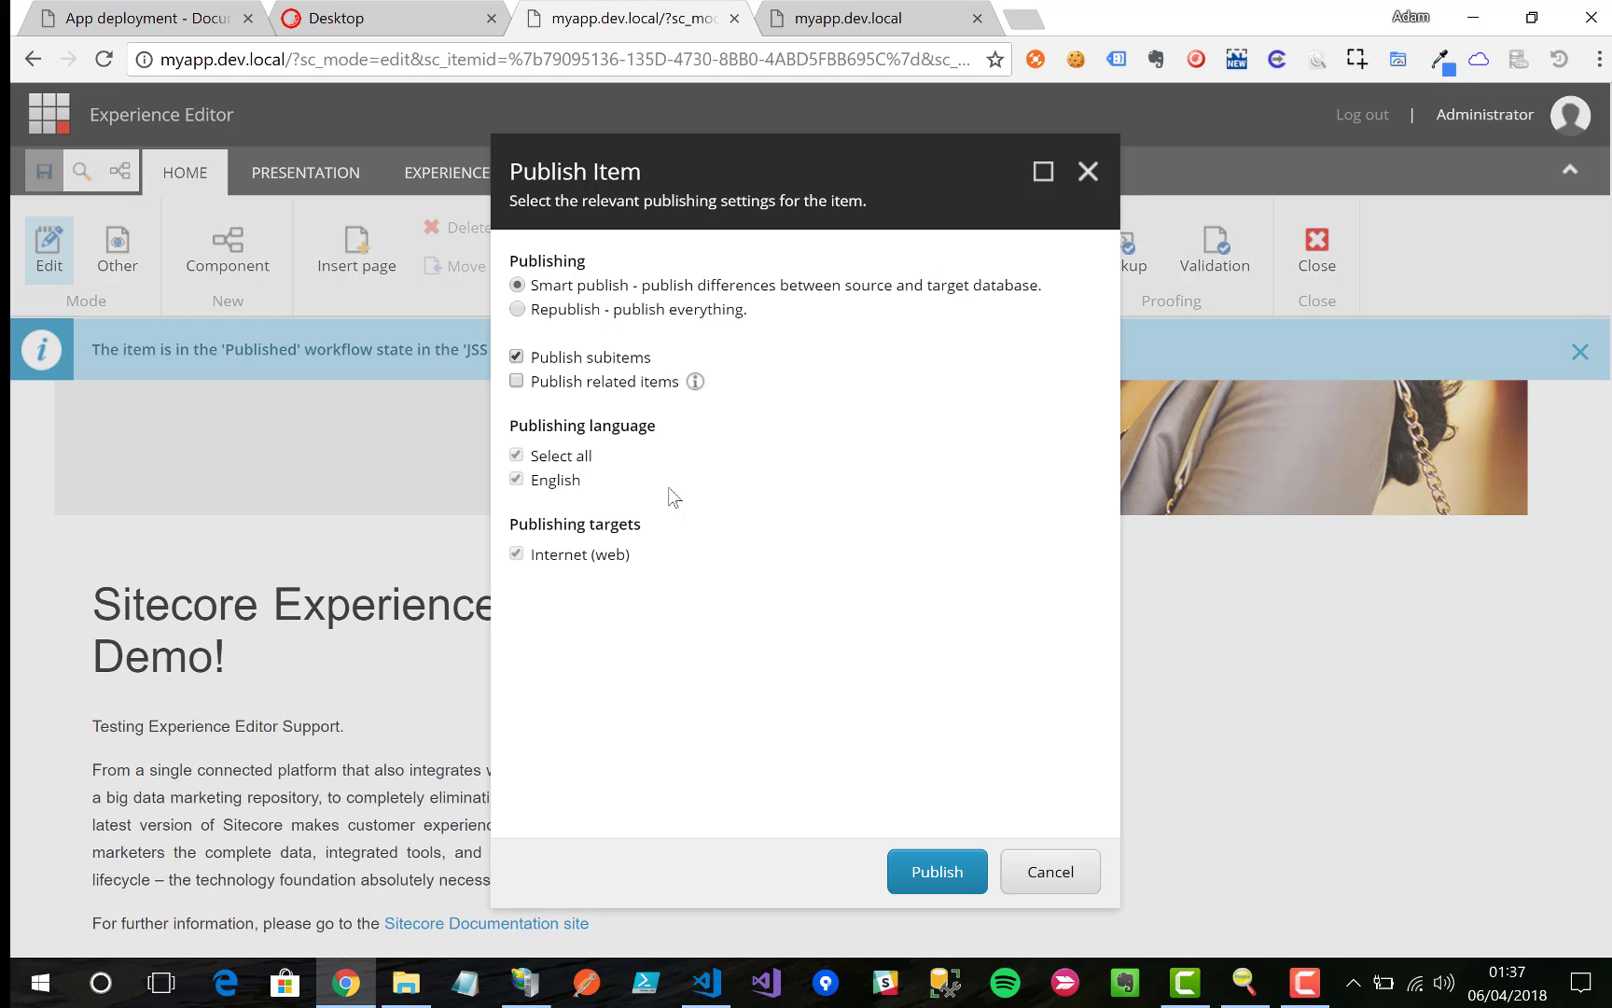
{"action": "left_click", "coordinate": [933, 860]}
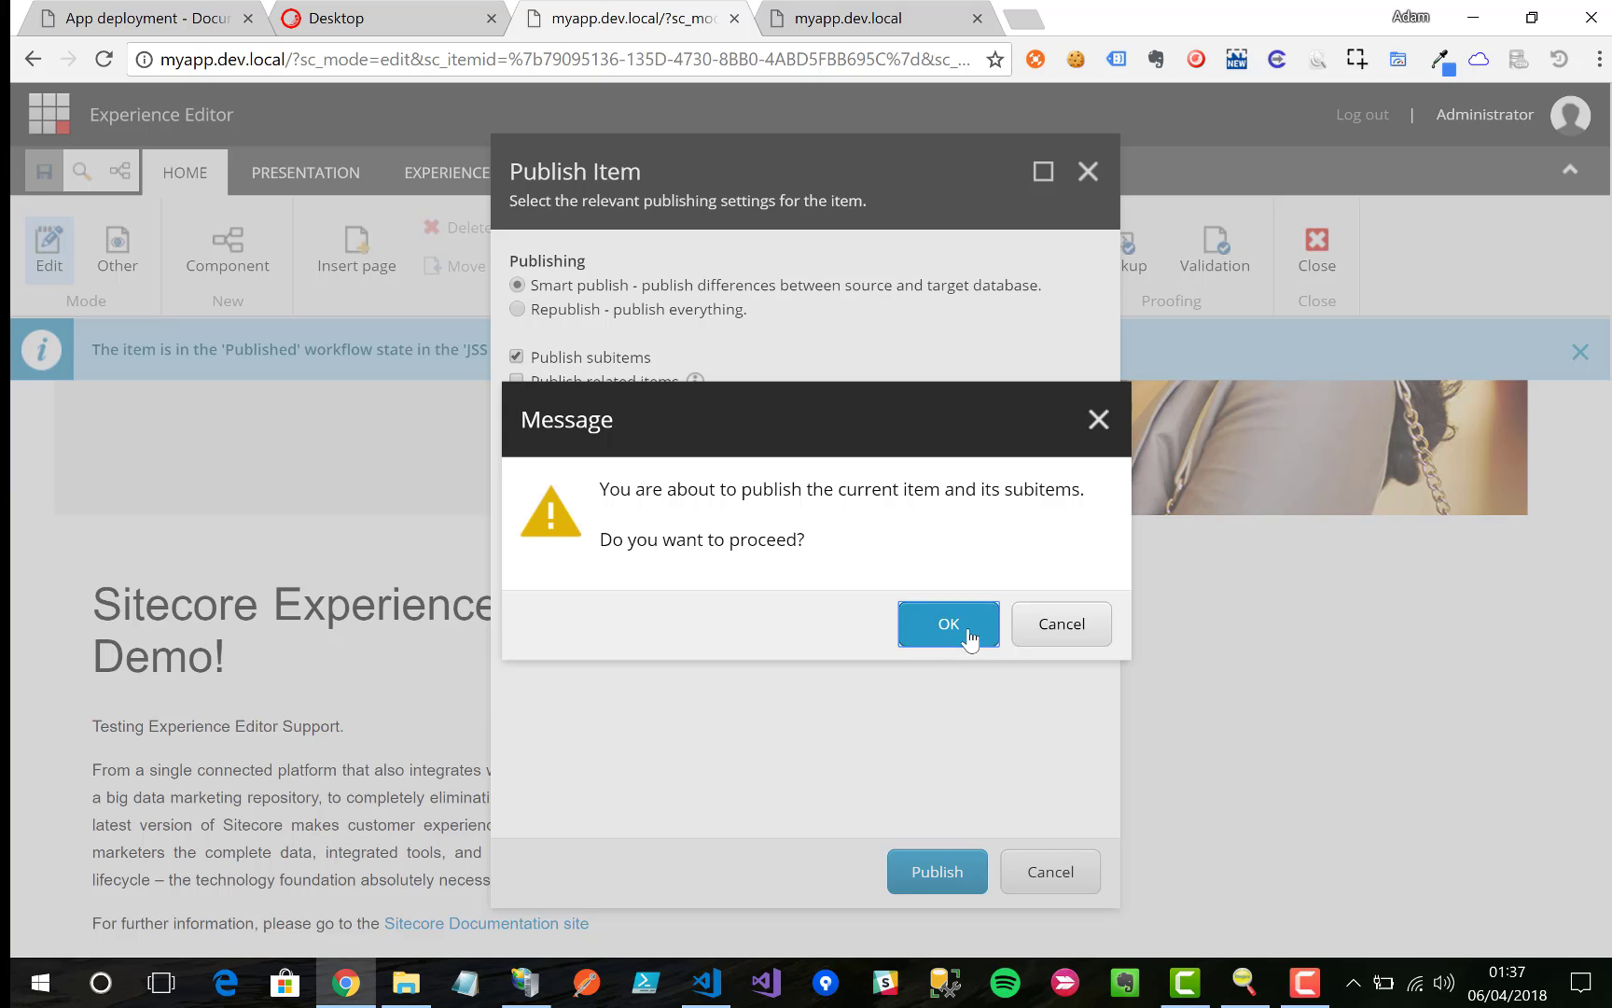
{"action": "left_click", "coordinate": [949, 624]}
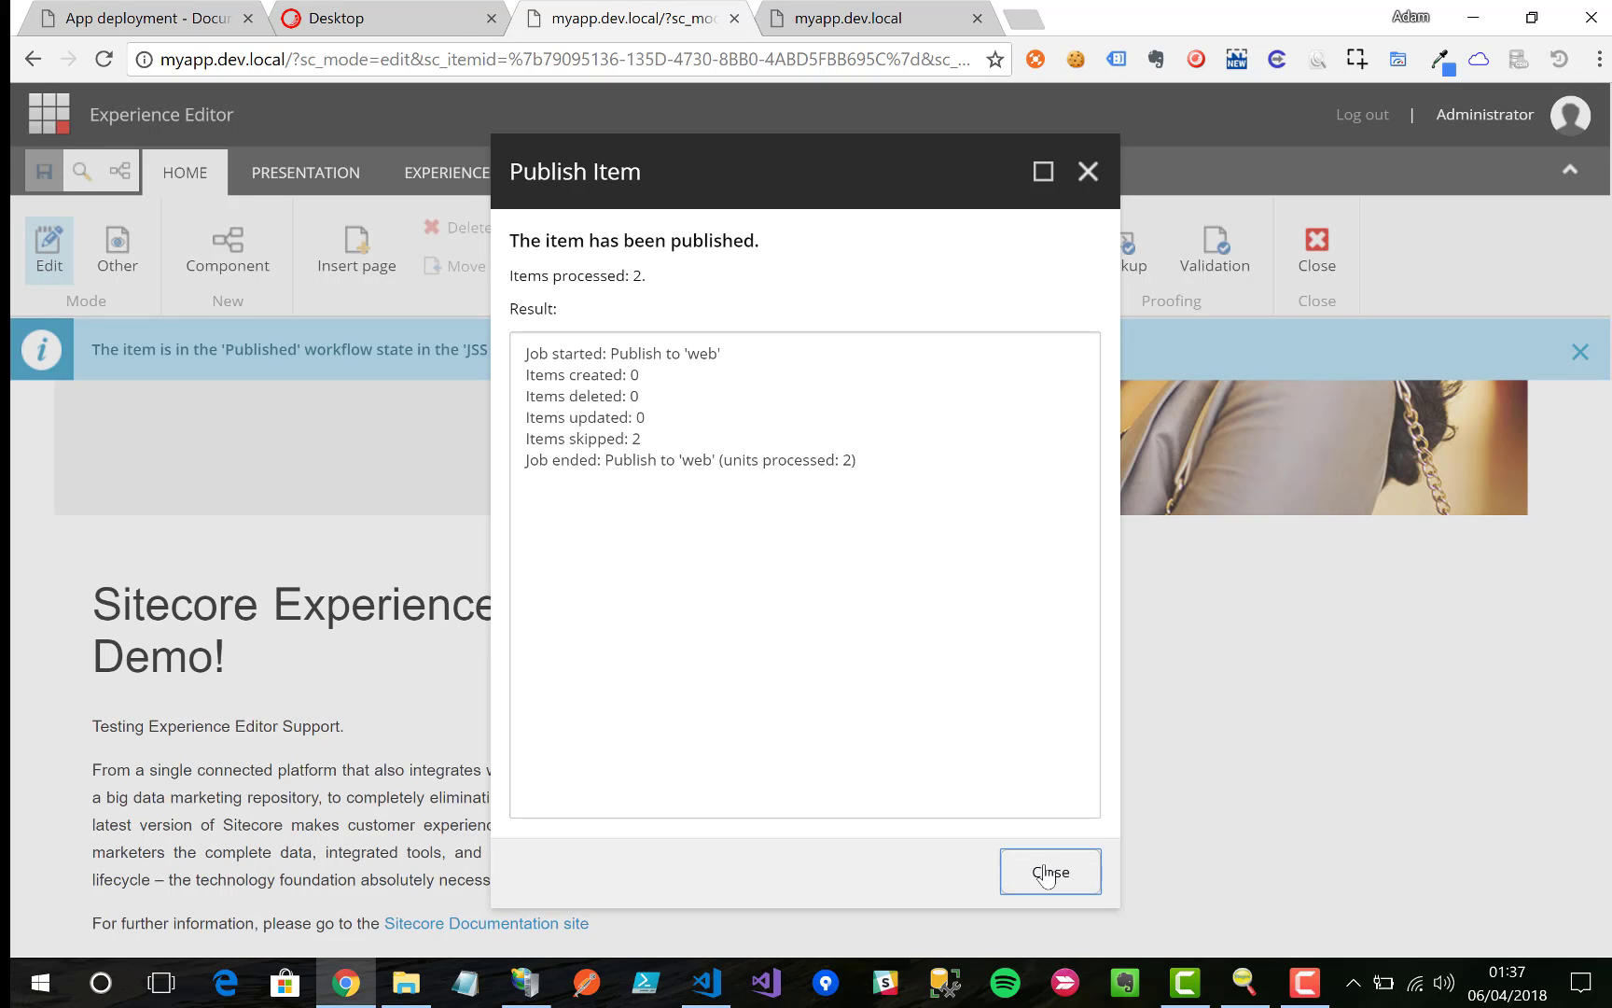
{"action": "left_click", "coordinate": [1050, 872]}
Step: Close the Experience Editor and check the 'Testing Experience Editor Support.' line on the normal page
{"action": "left_click", "coordinate": [1323, 265]}
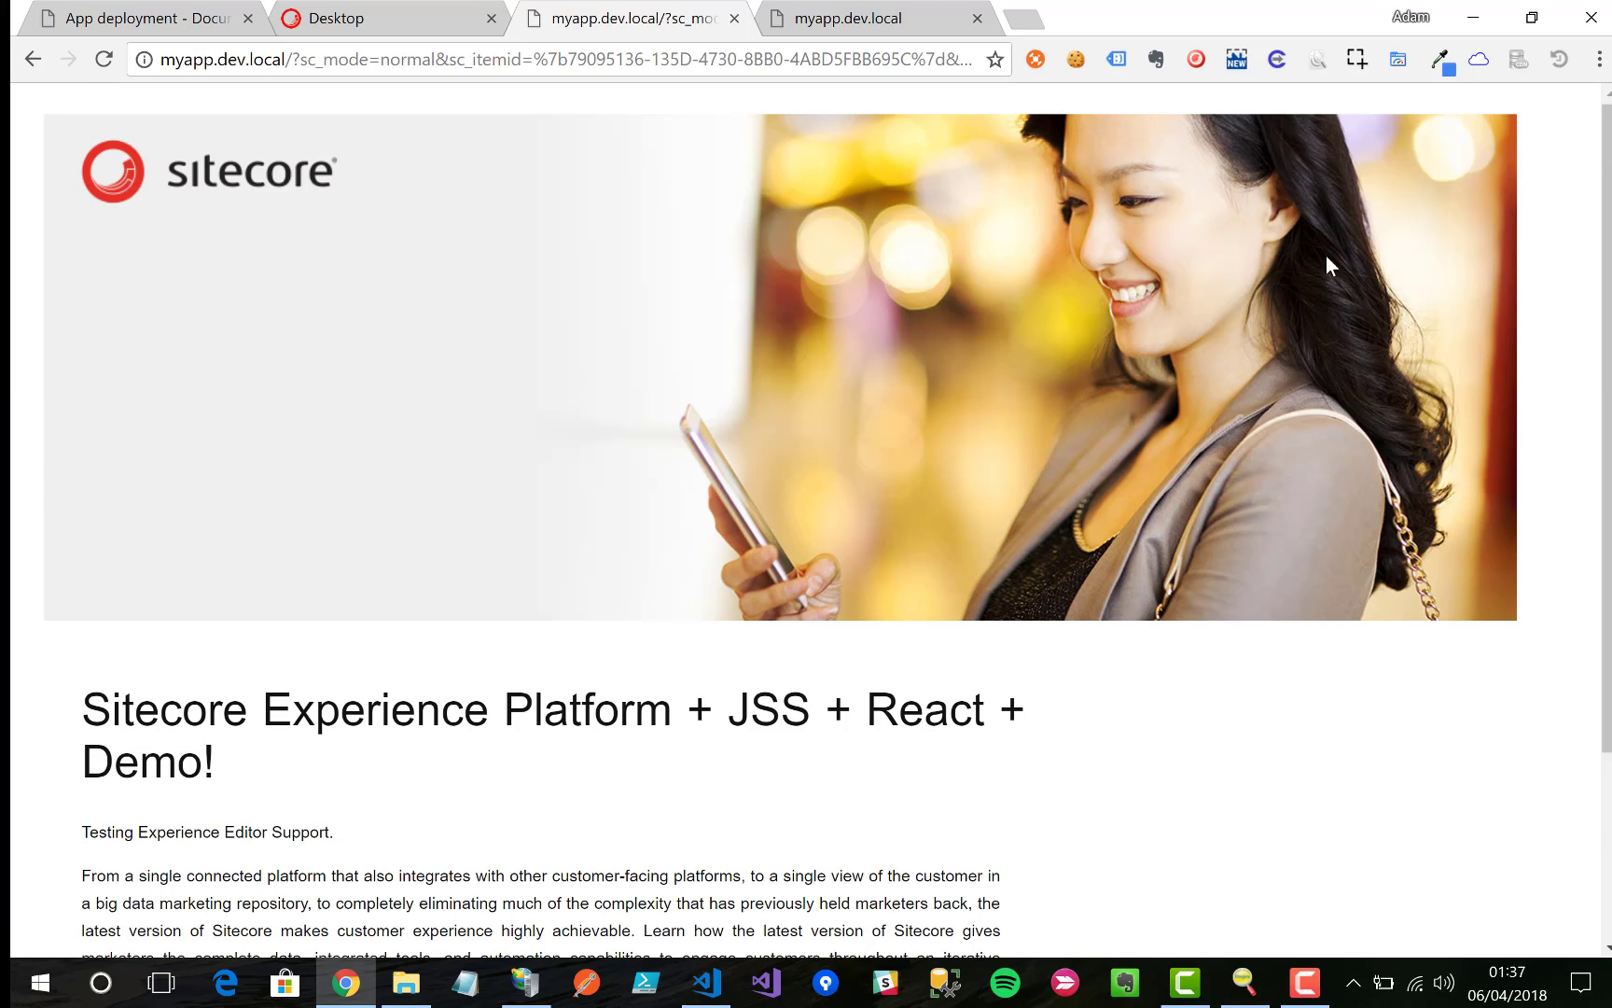
{"action": "scroll", "coordinate": [327, 674], "scroll_direction": "down", "scroll_amount": 1}
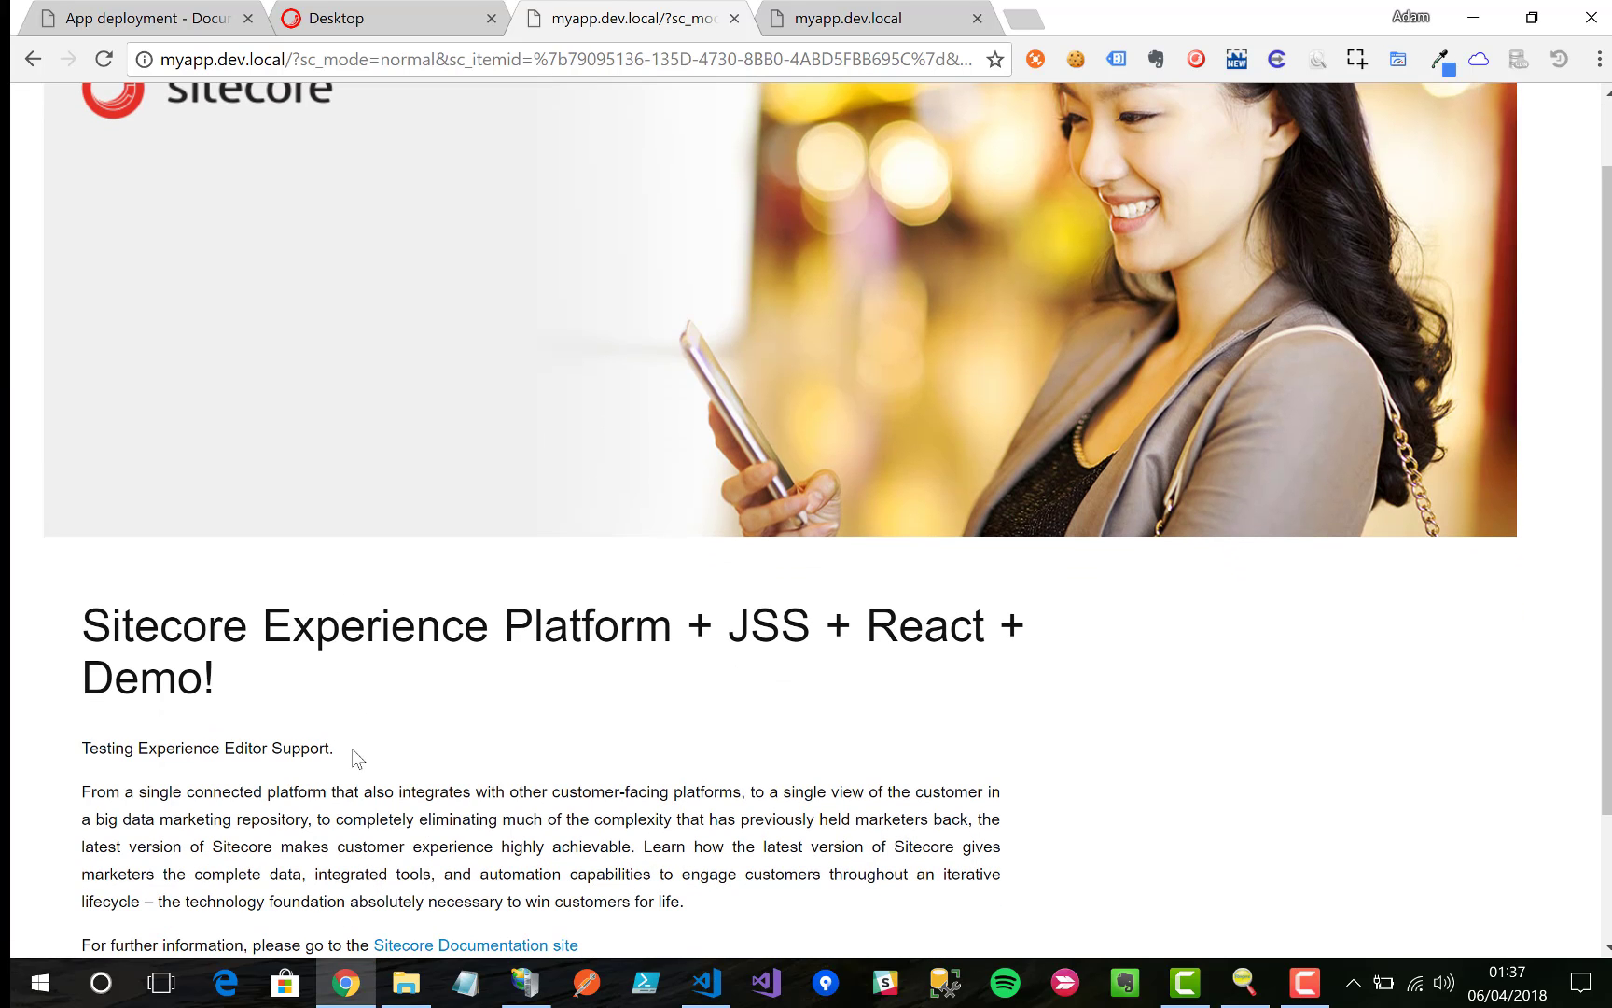
{"action": "left_click_drag", "start_coordinate": [352, 748], "coordinate": [82, 746]}
{"action": "left_click", "coordinate": [437, 710]}
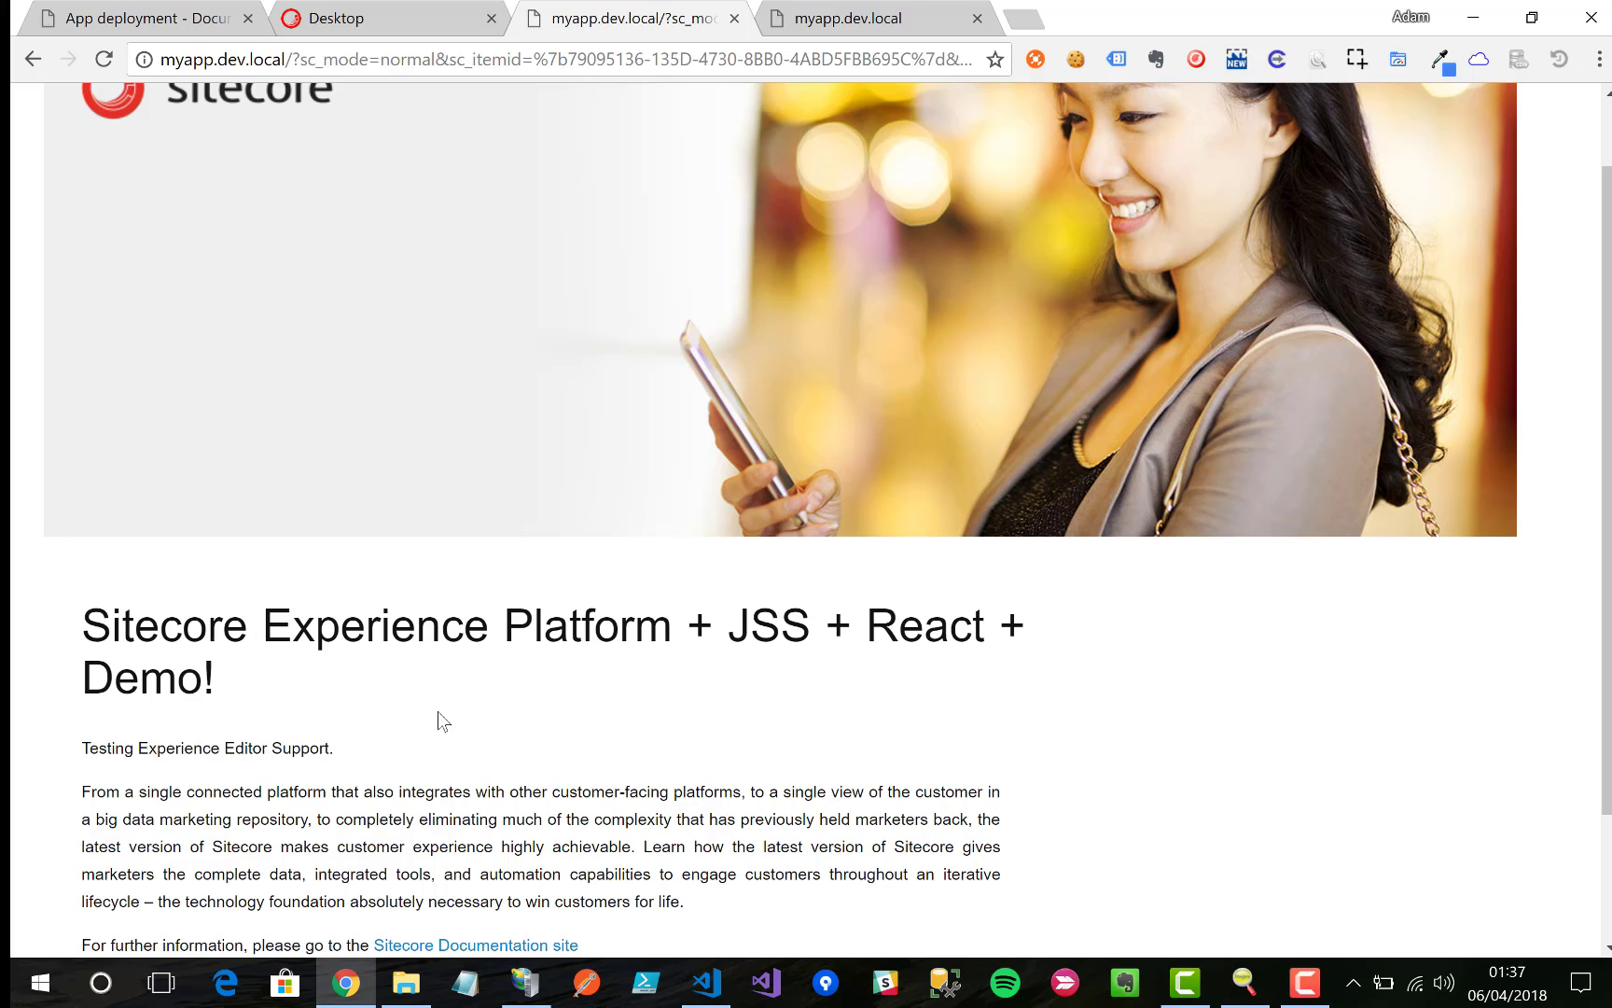